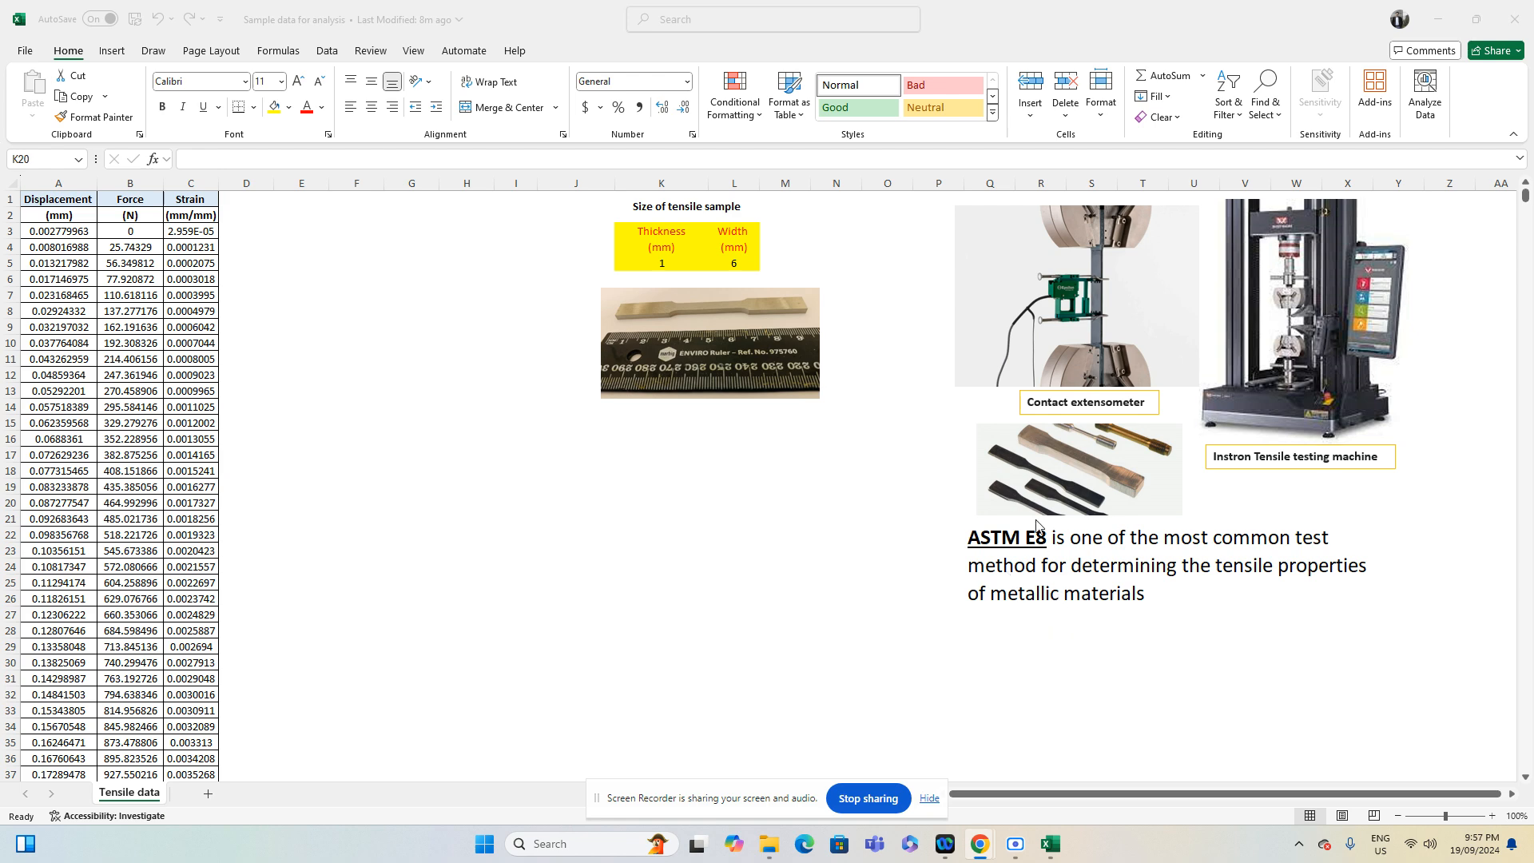
Enlarge the tensile specimen photo beneath the sample size table and center it under the table
left_click(707, 352)
left_click_drag(598, 403, 421, 496)
left_click_drag(639, 347, 692, 347)
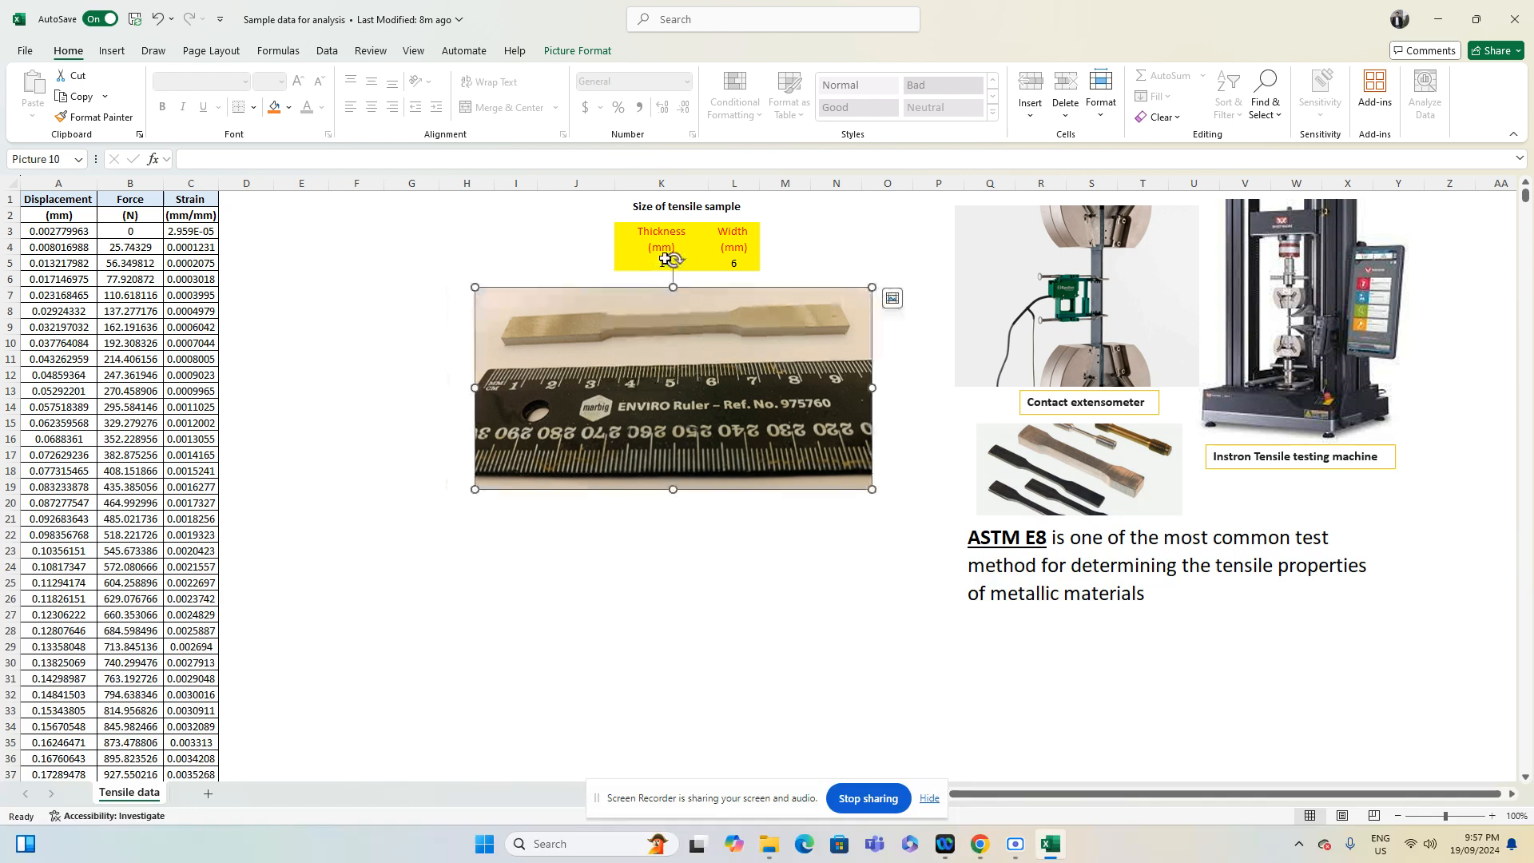
left_click(441, 580)
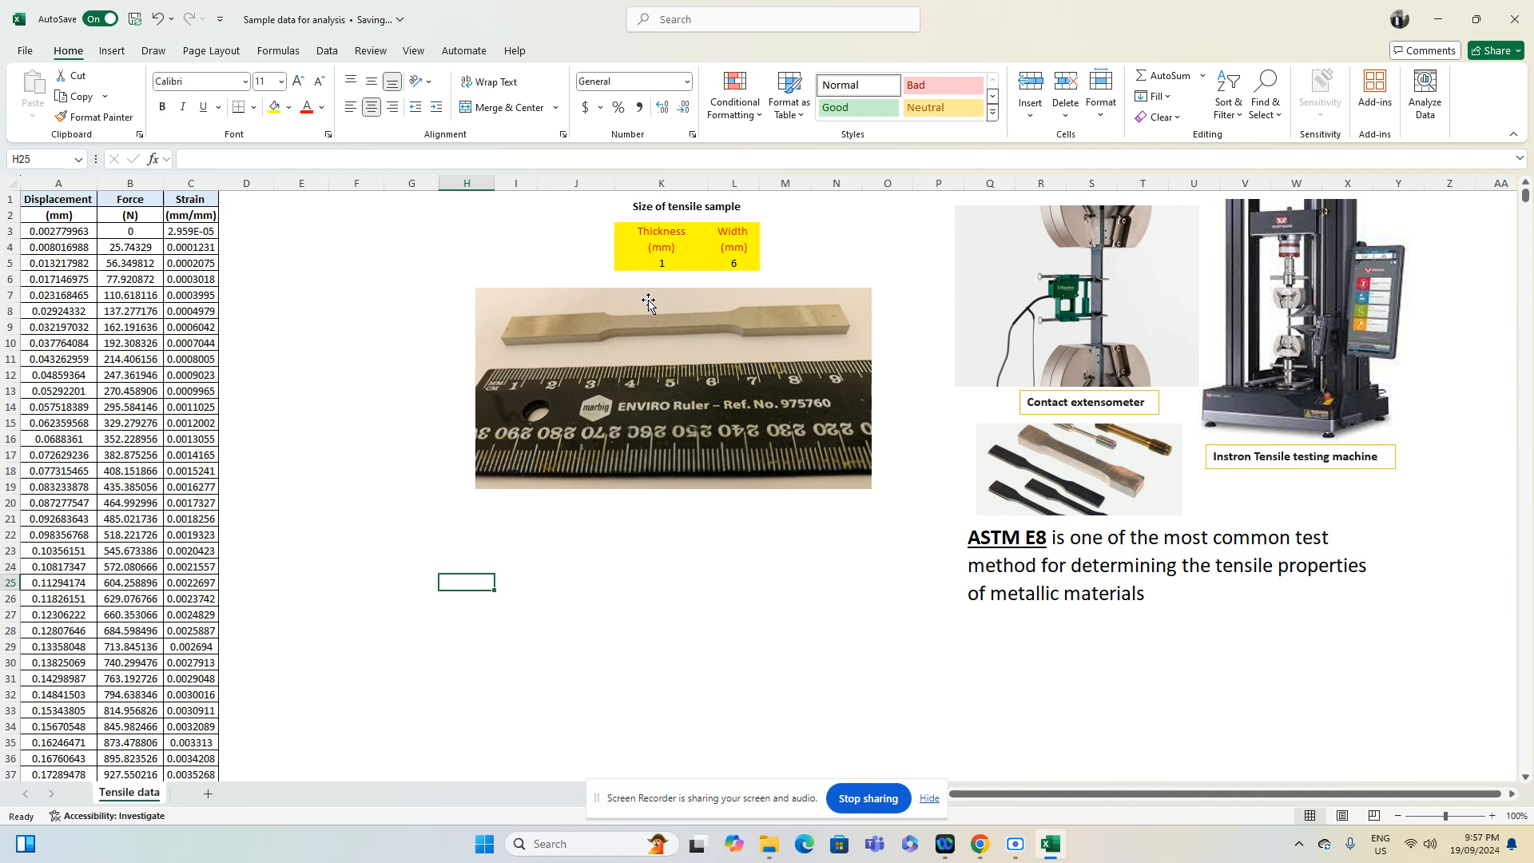
Shrink the enlarged tensile specimen photo to a compact size beneath the sample size table
left_click(399, 170)
left_click(639, 393)
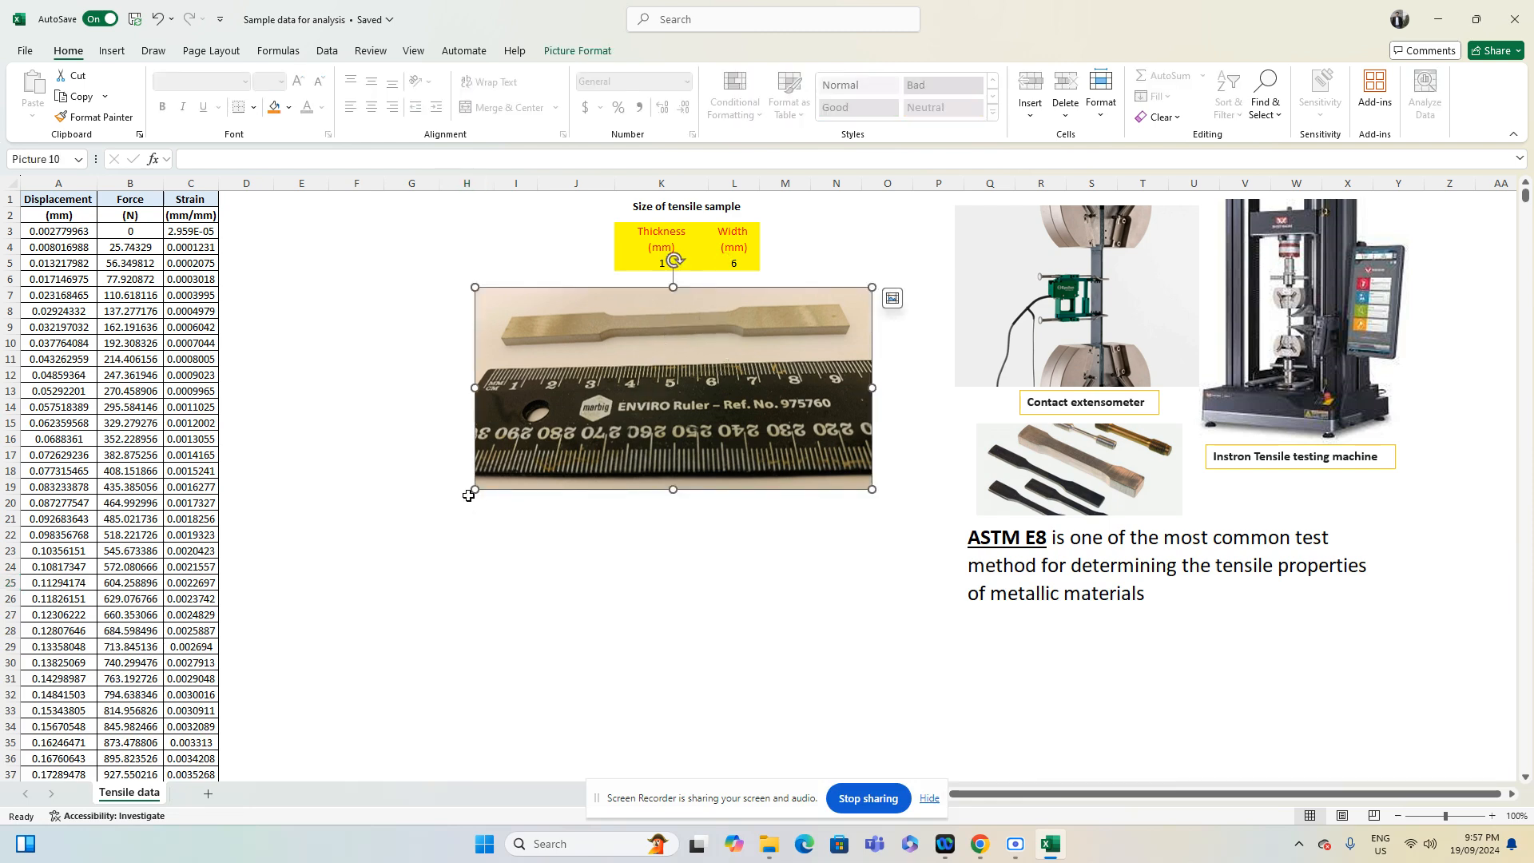
left_click_drag(476, 489, 699, 363)
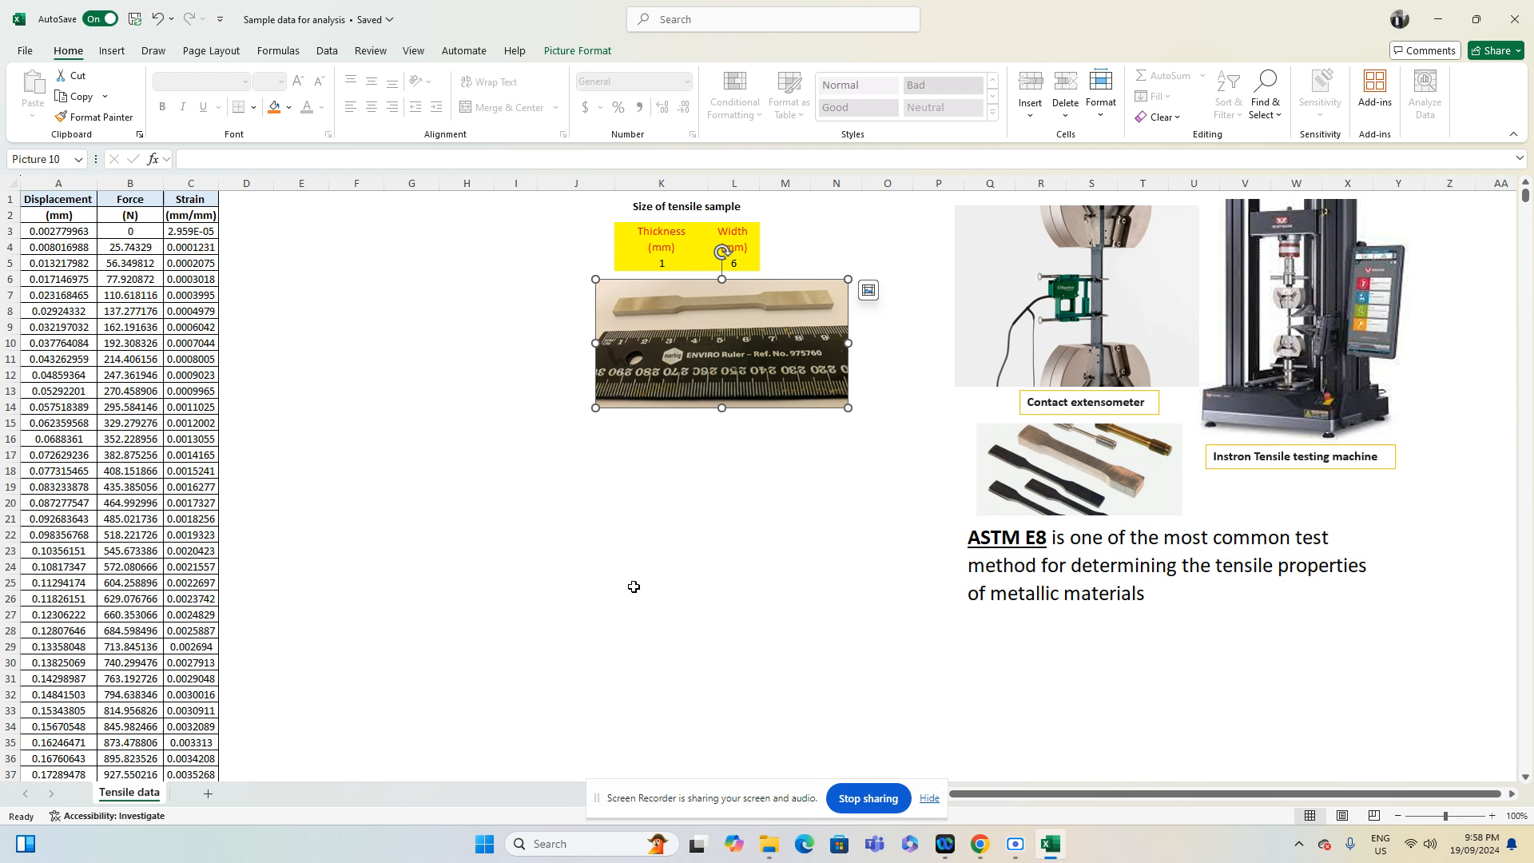
left_click(677, 507)
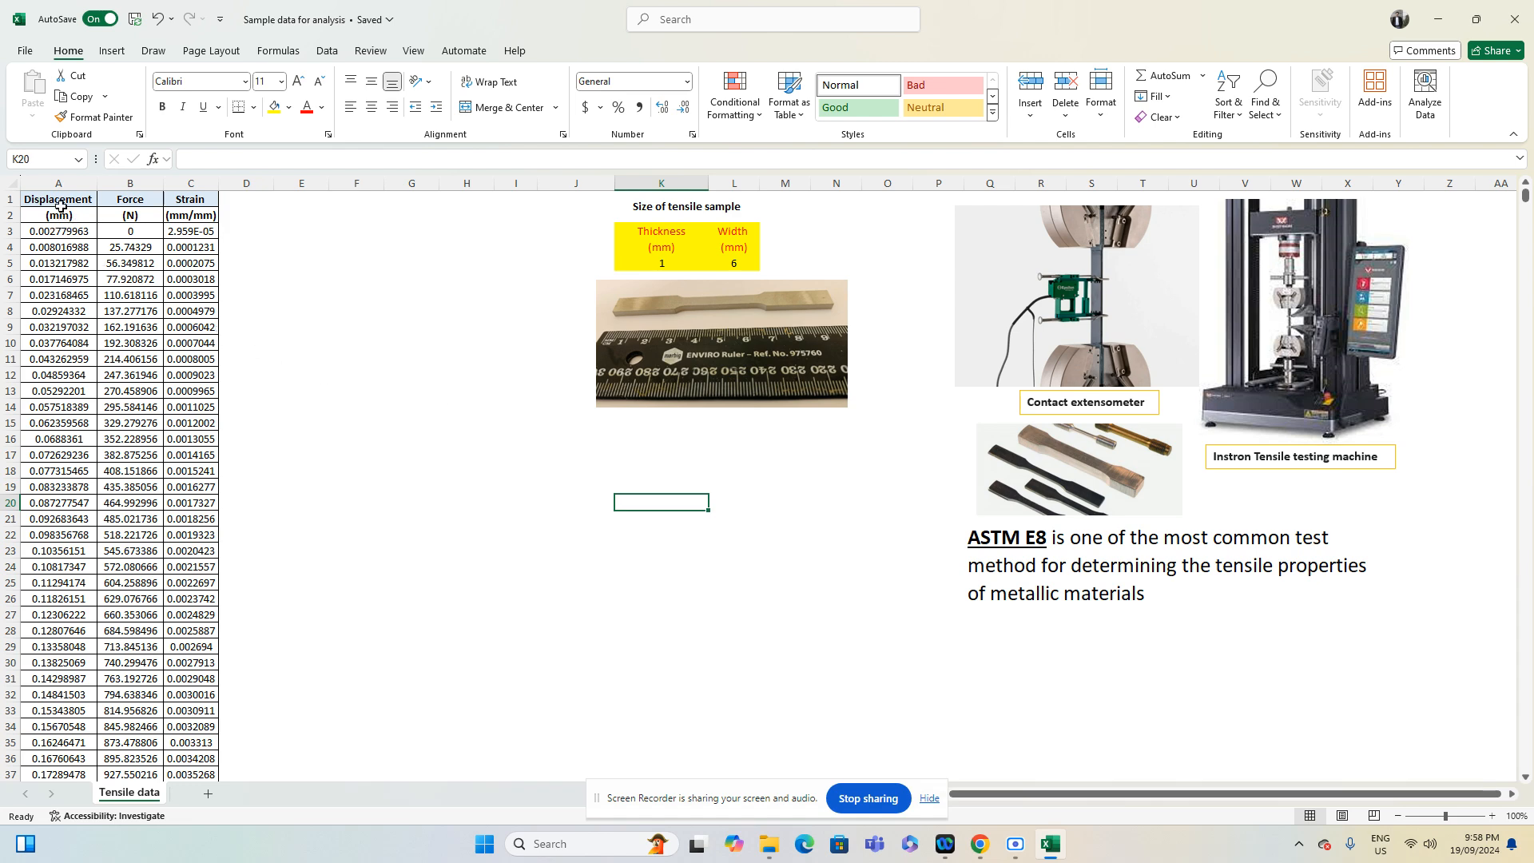
Highlight the displacement, force and strain columns to examine the raw tensile data
left_click_drag(71, 179, 165, 187)
left_click(467, 342)
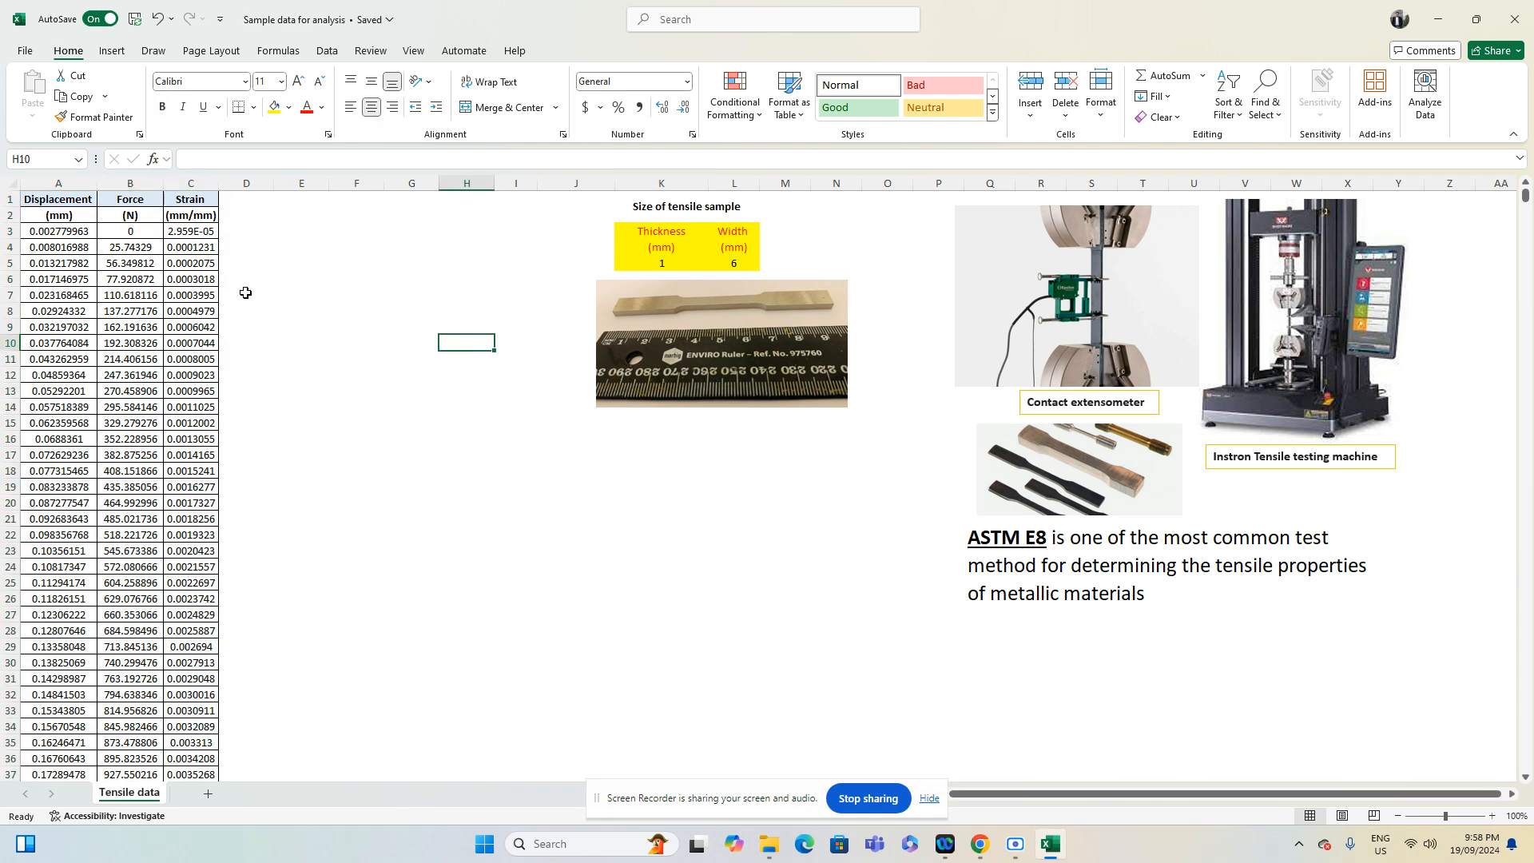
left_click(76, 183)
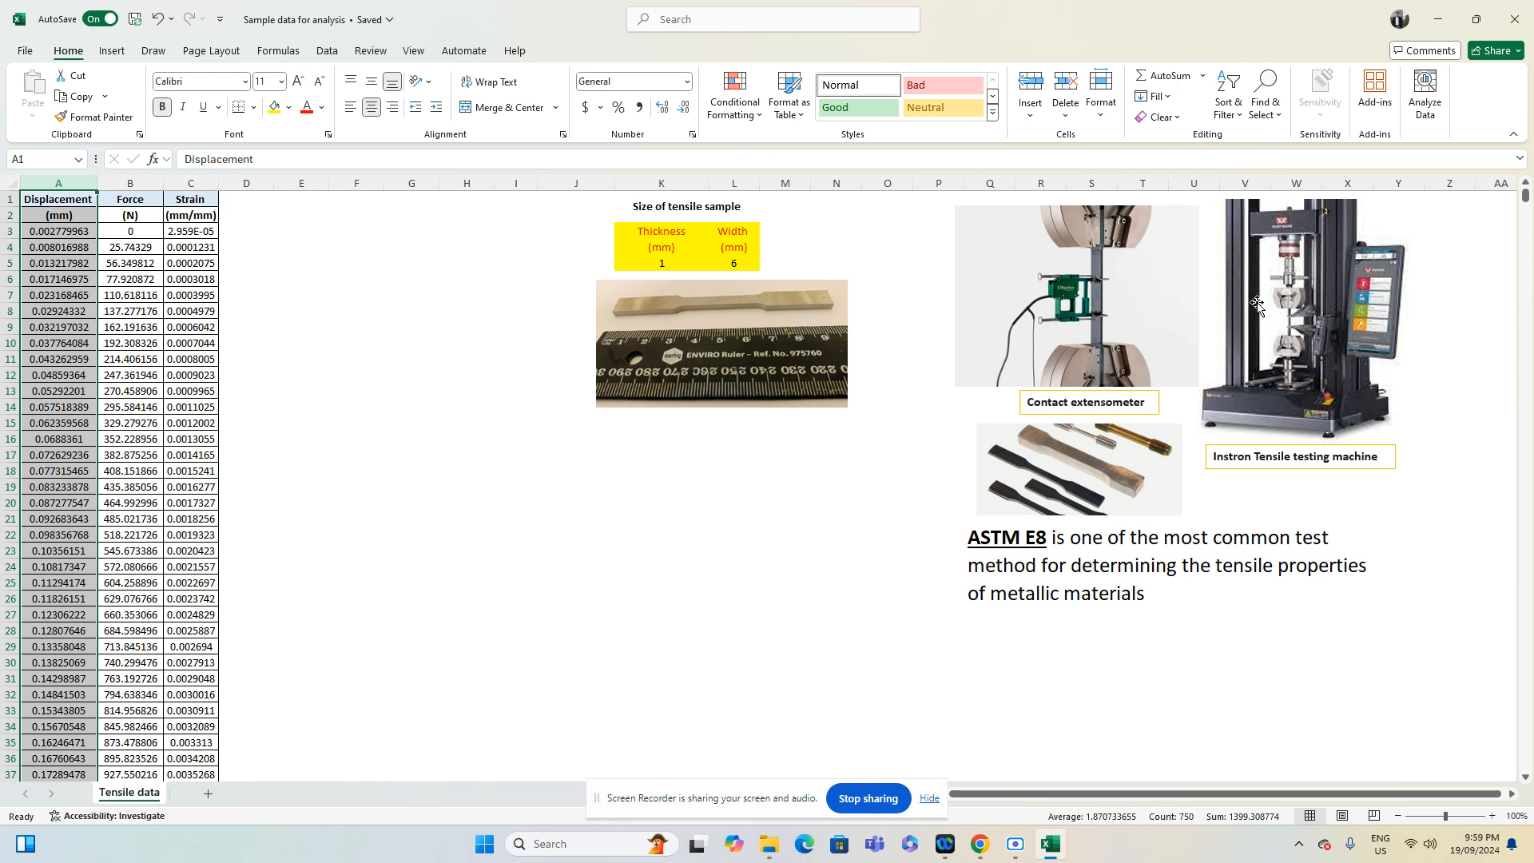
left_click(310, 328)
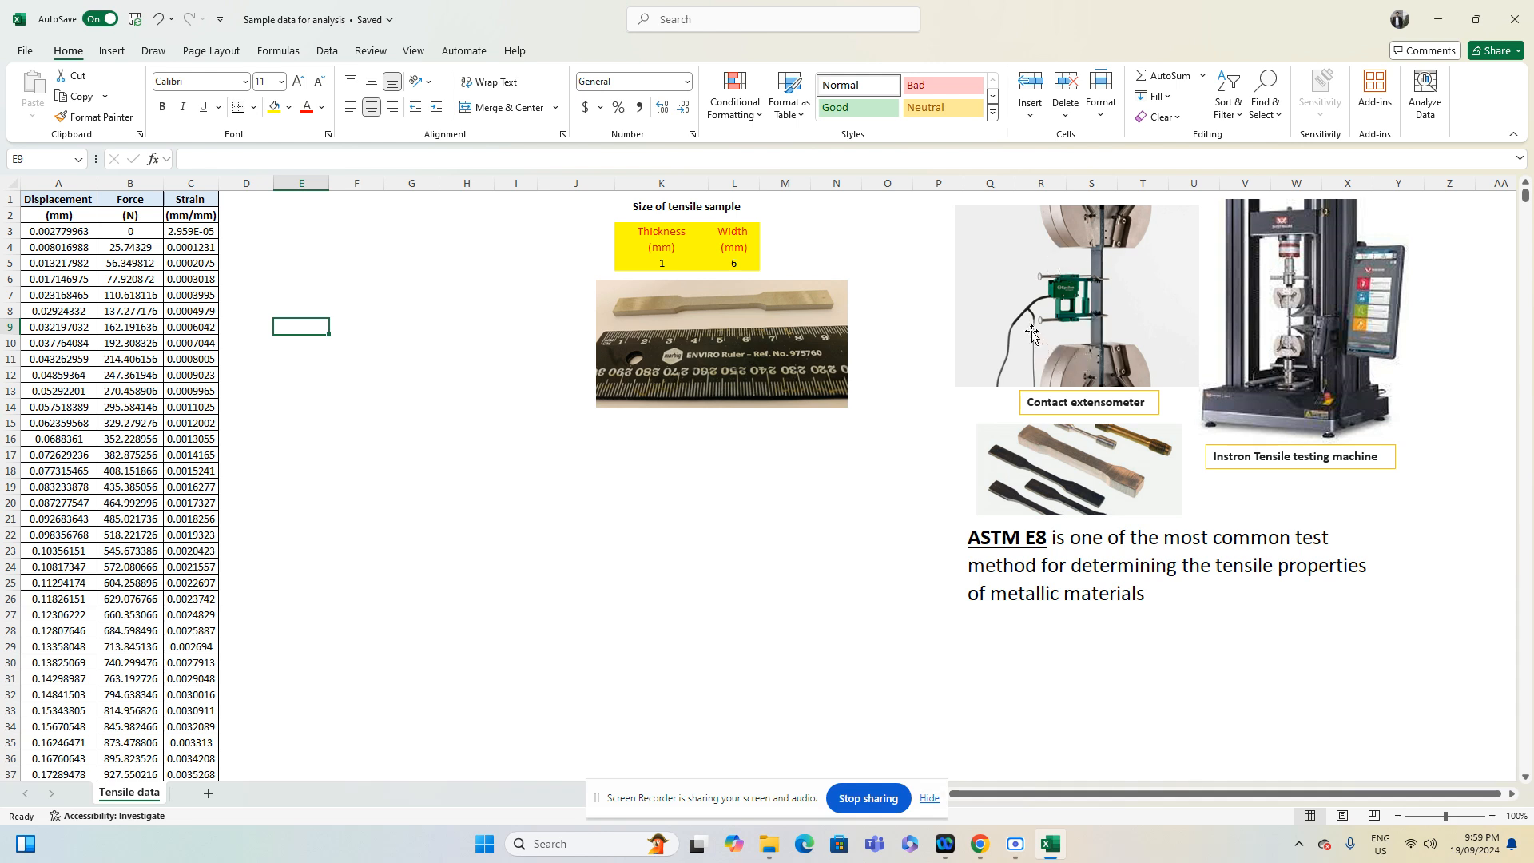
left_click(443, 564)
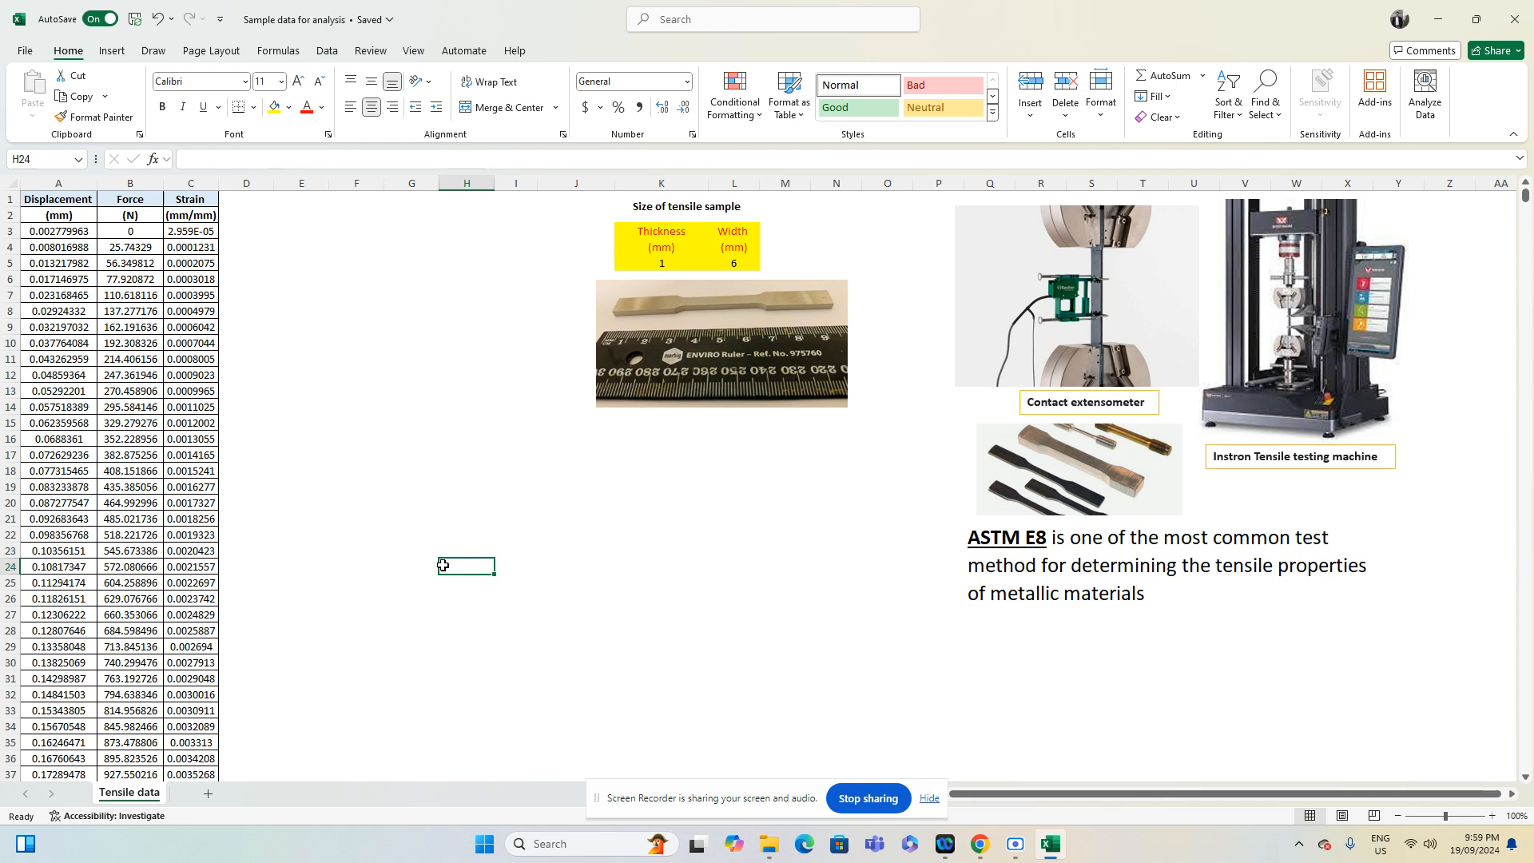
Enter the property labels "Elastic modulus" in K18 and "Yield Strength" in K19
left_click(637, 469)
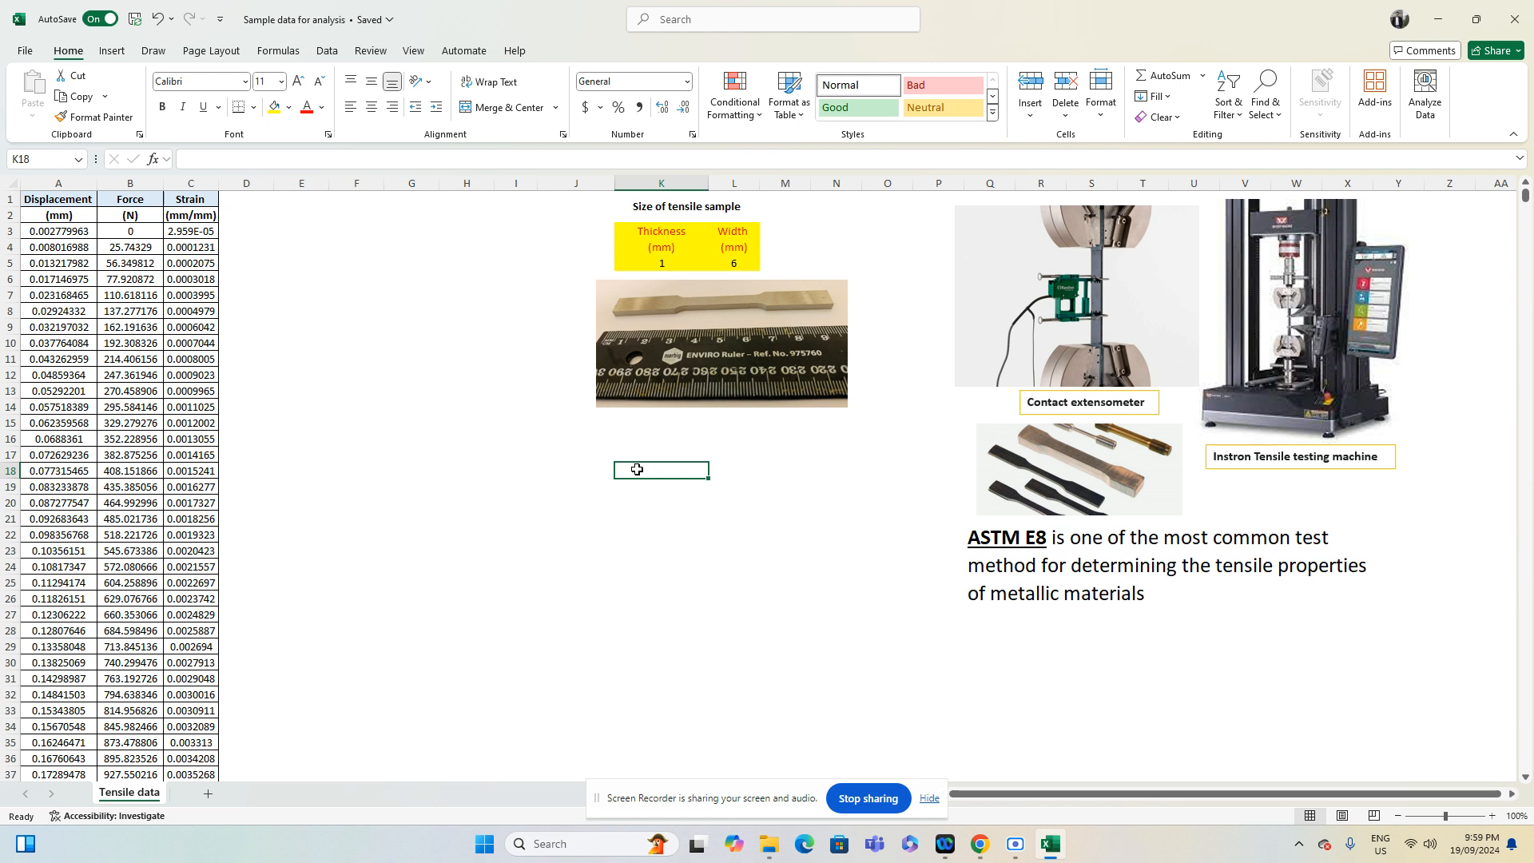
type("Elastic m")
type("odulus")
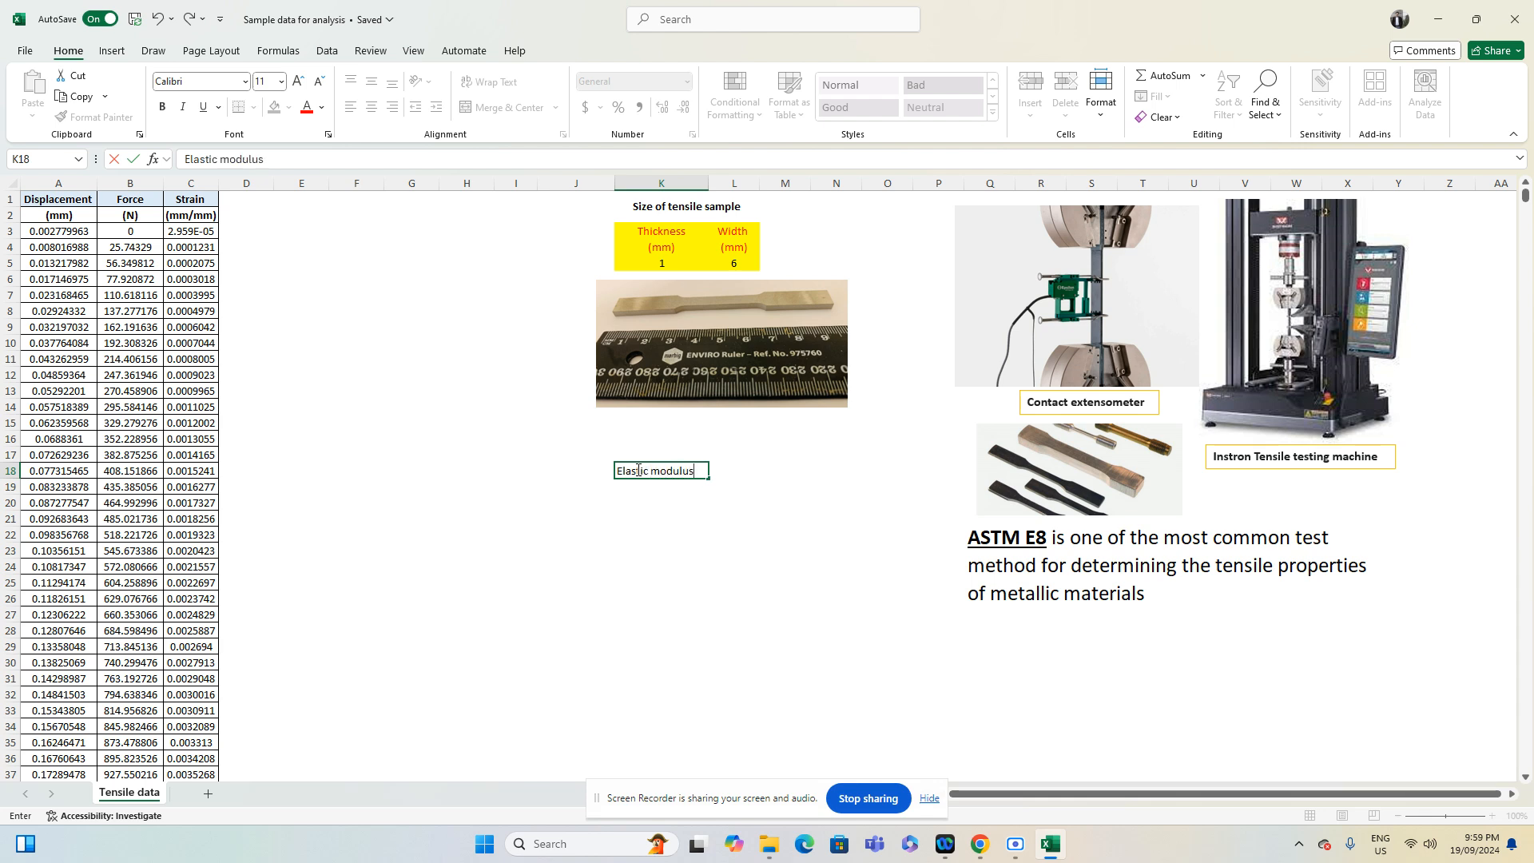
key("Return")
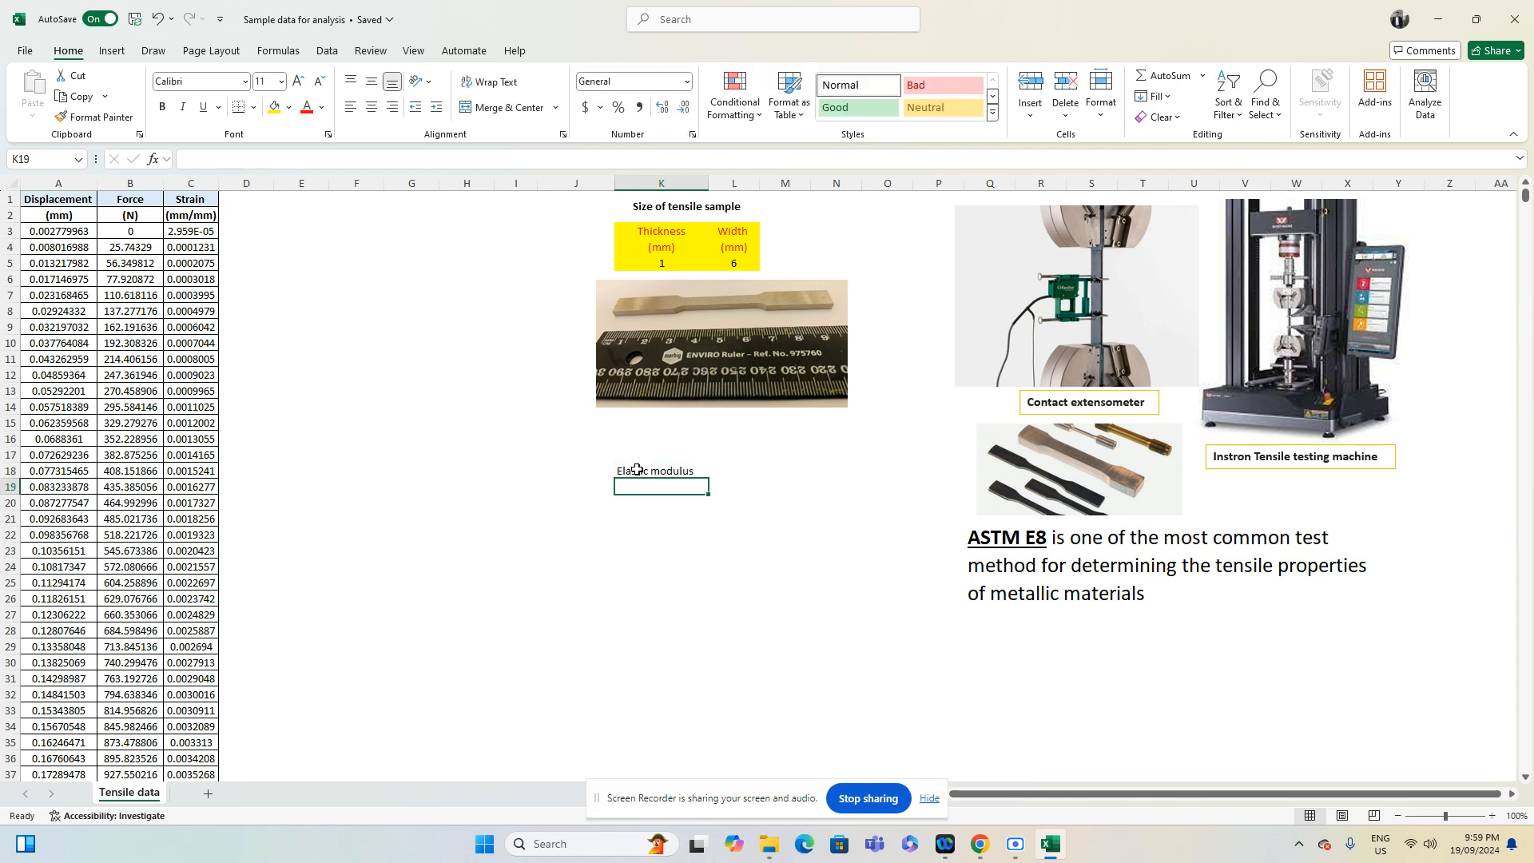
type("Yie")
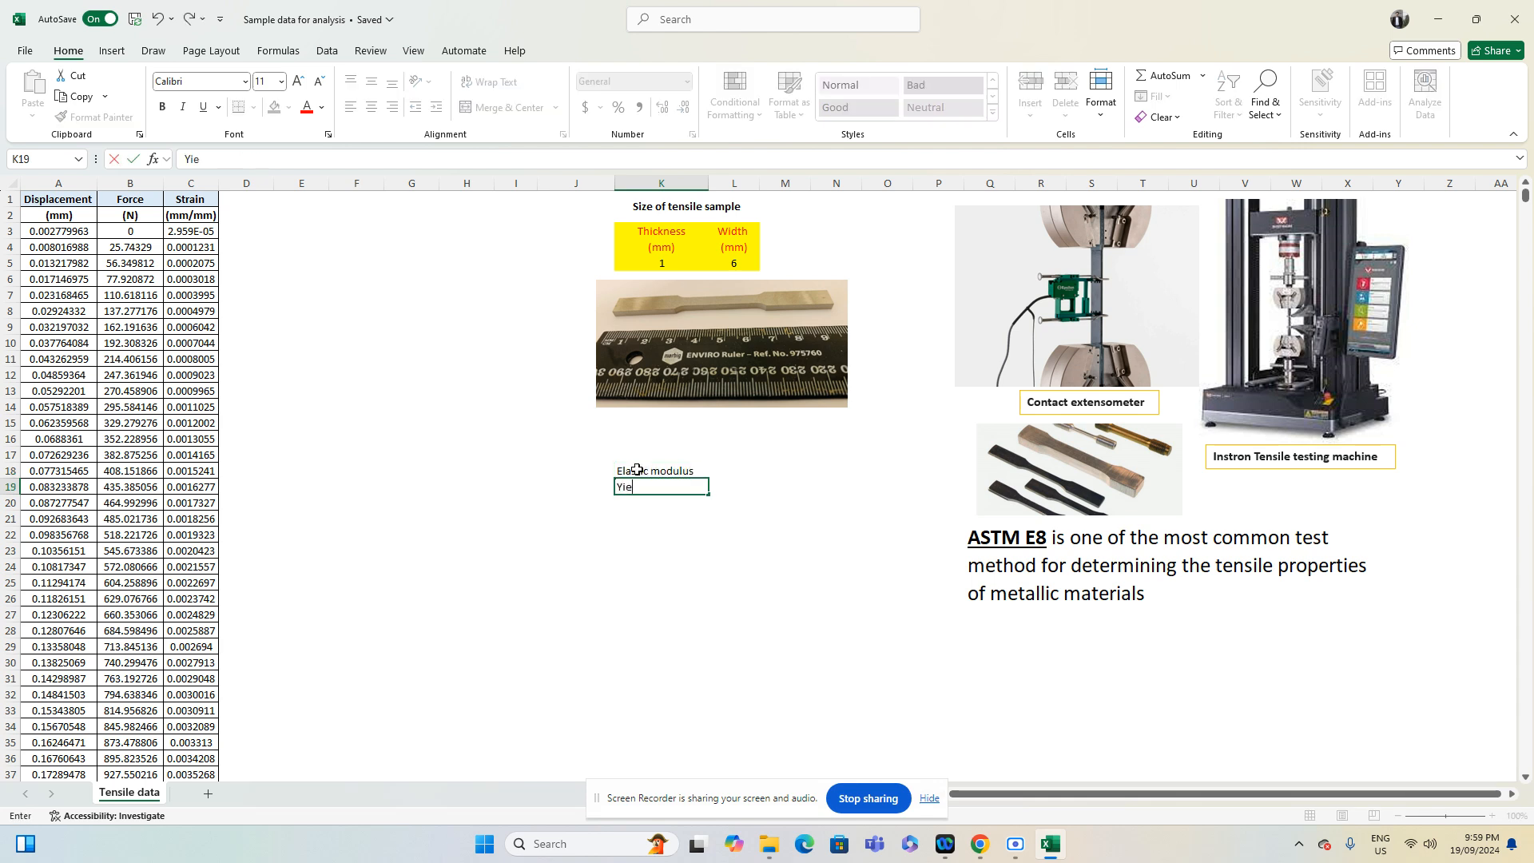
type("ld Strength")
key("Return")
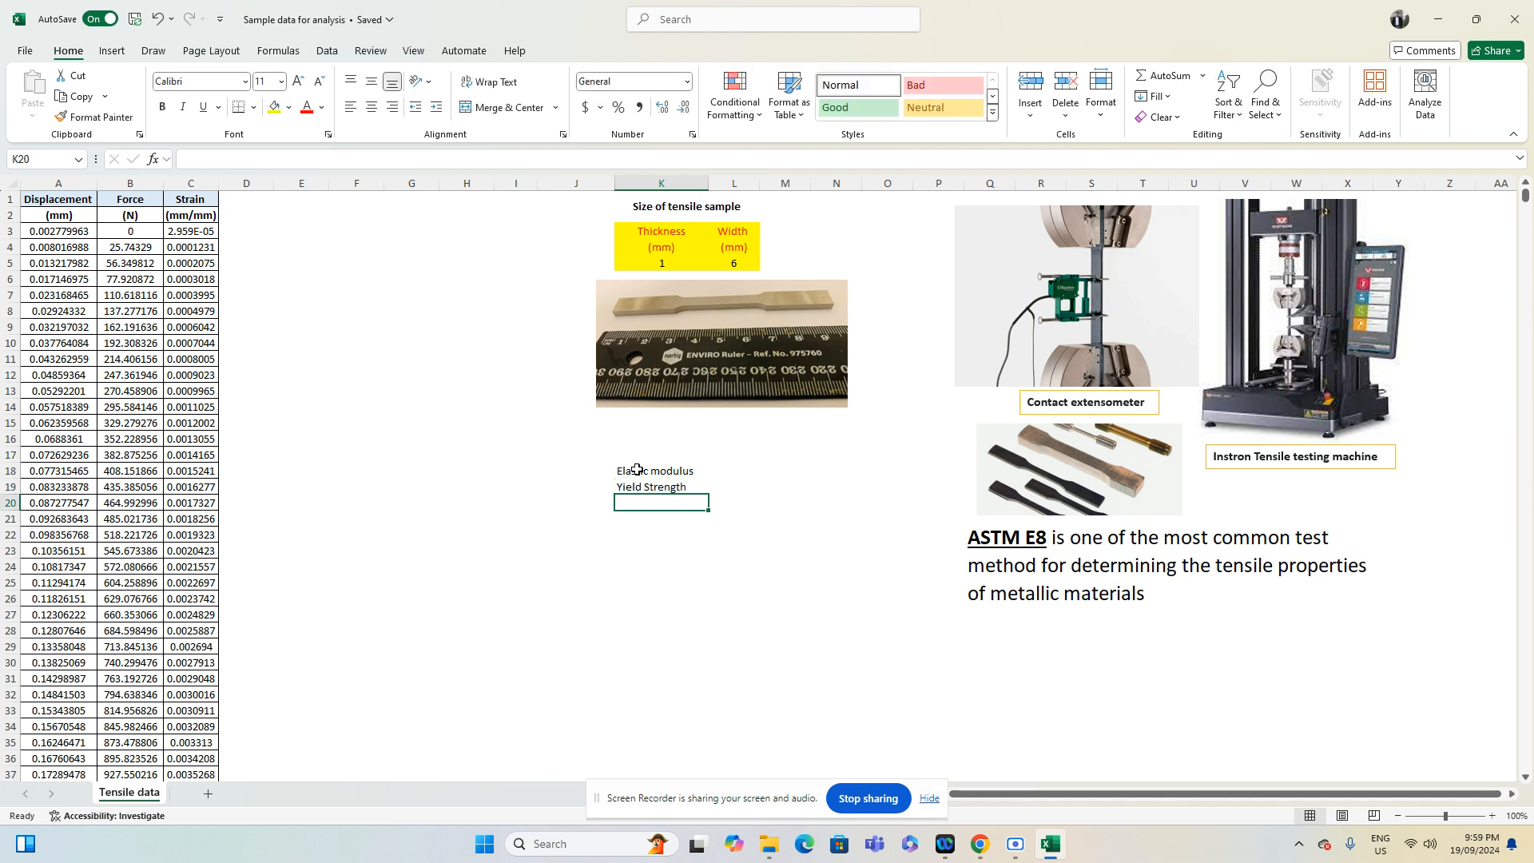
Add the property labels "Ultimate Tensile Strength" in K20 and "% Elongation" in K21
type("Ul")
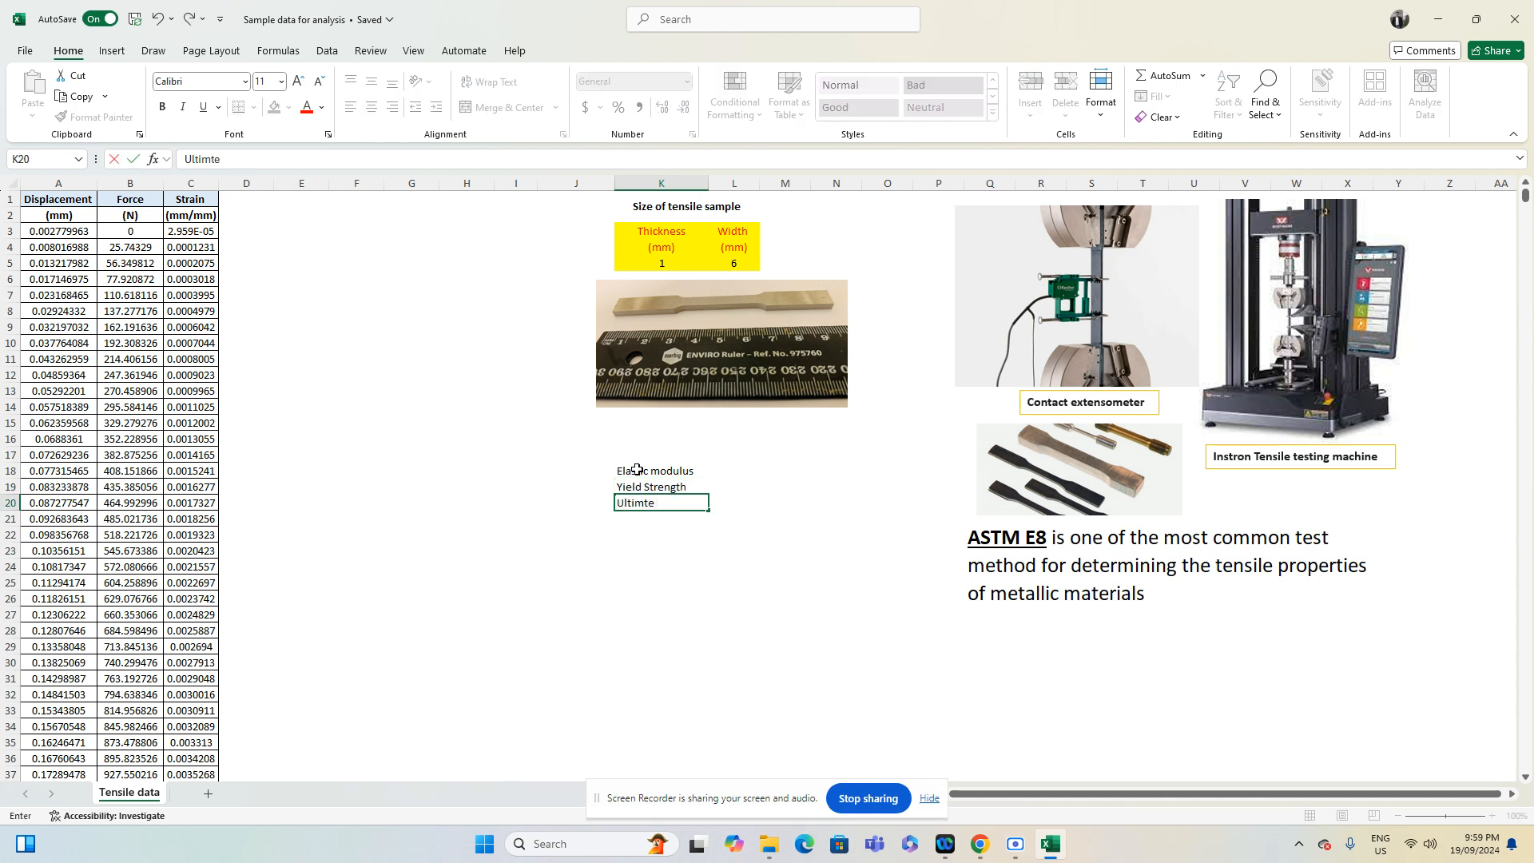
type("timte")
key("BackSpace")
key("BackSpace")
type("ate Tensile Strength")
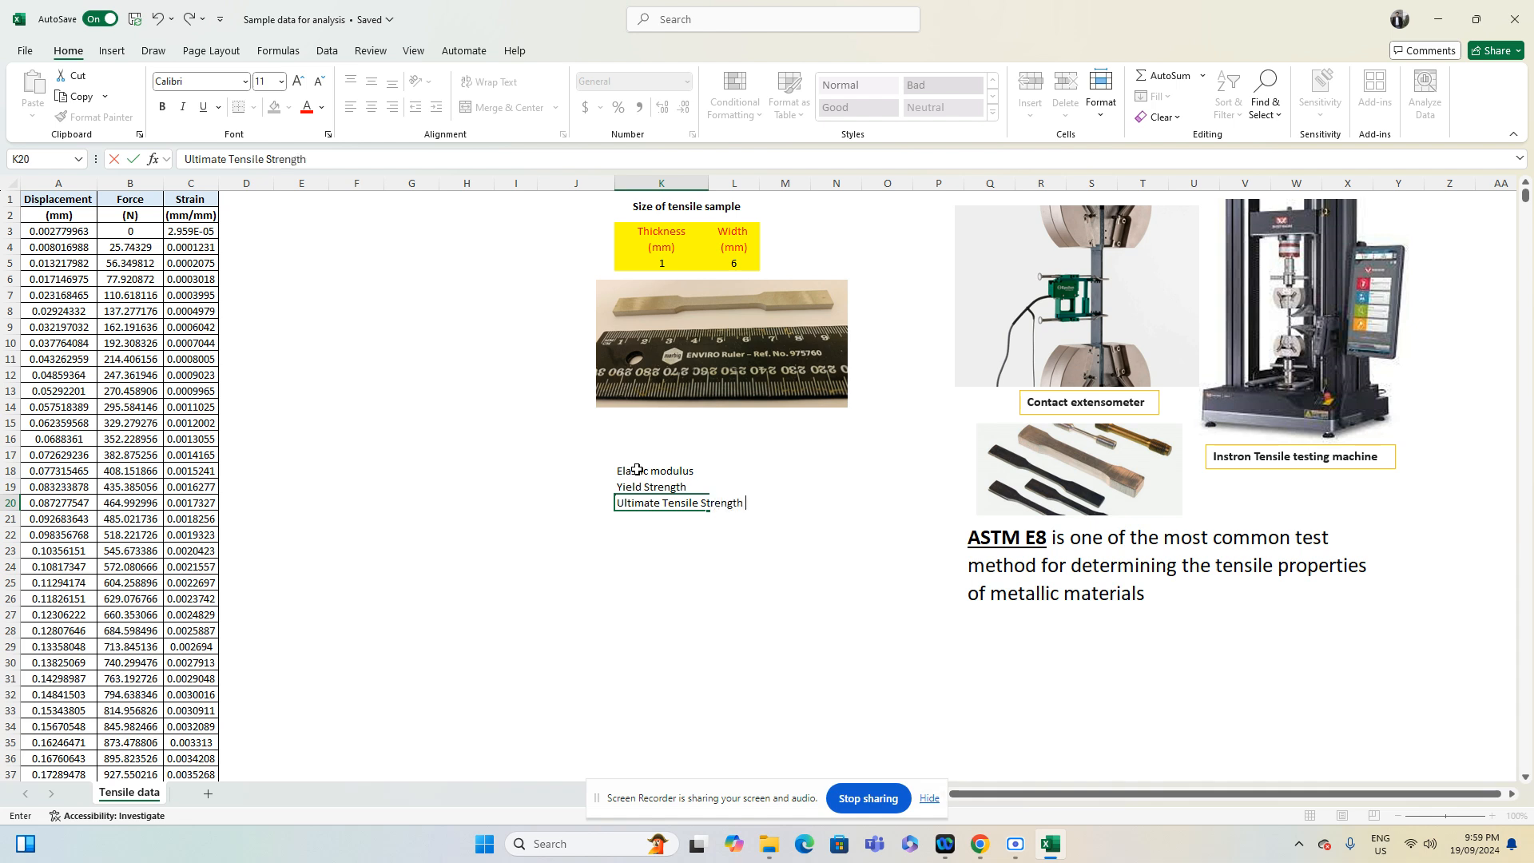
key("Return")
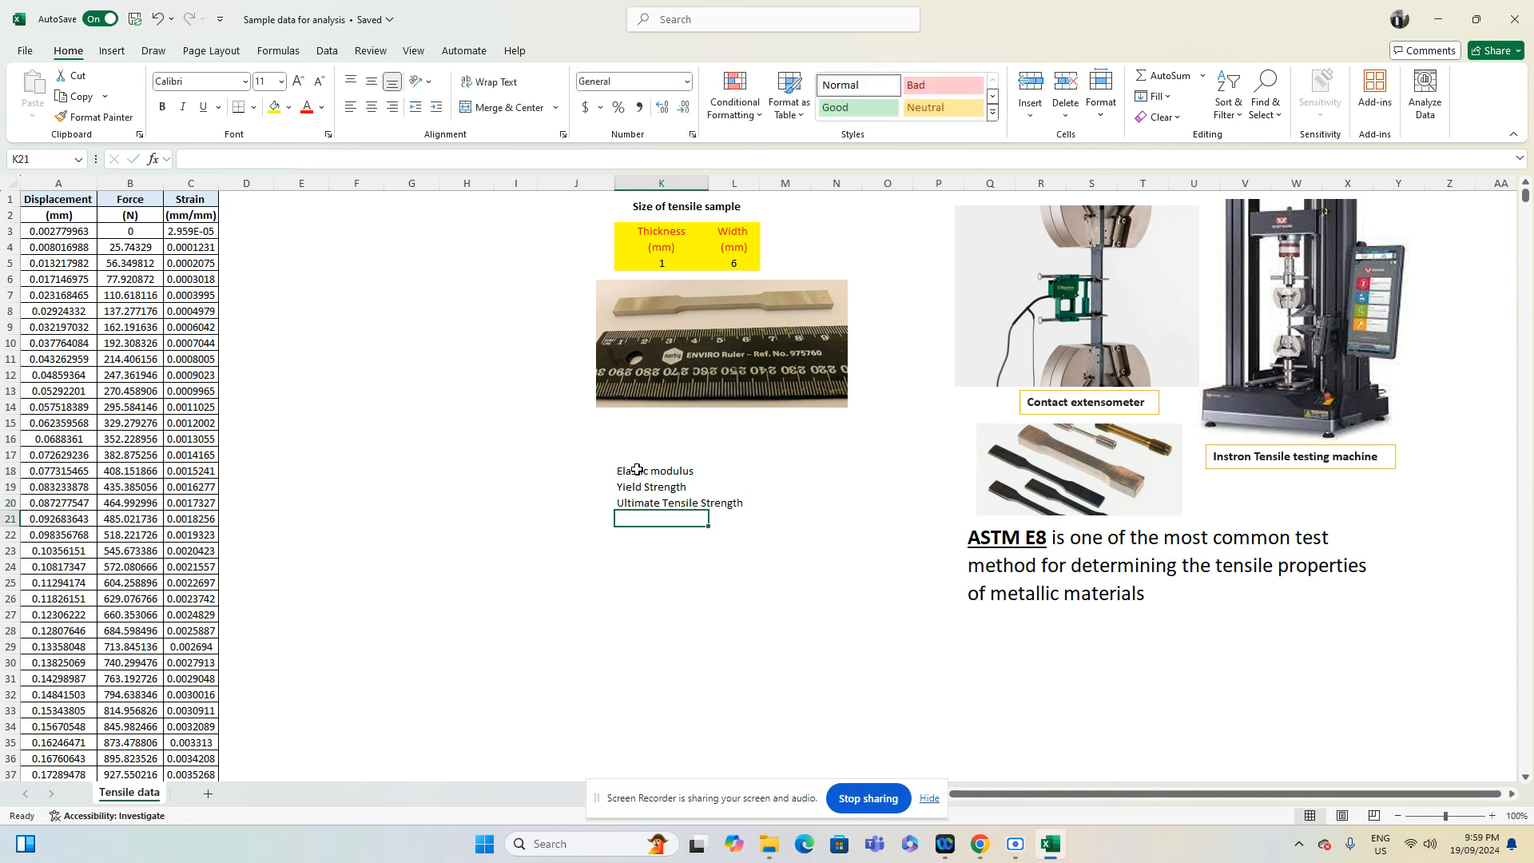
type("% Elo")
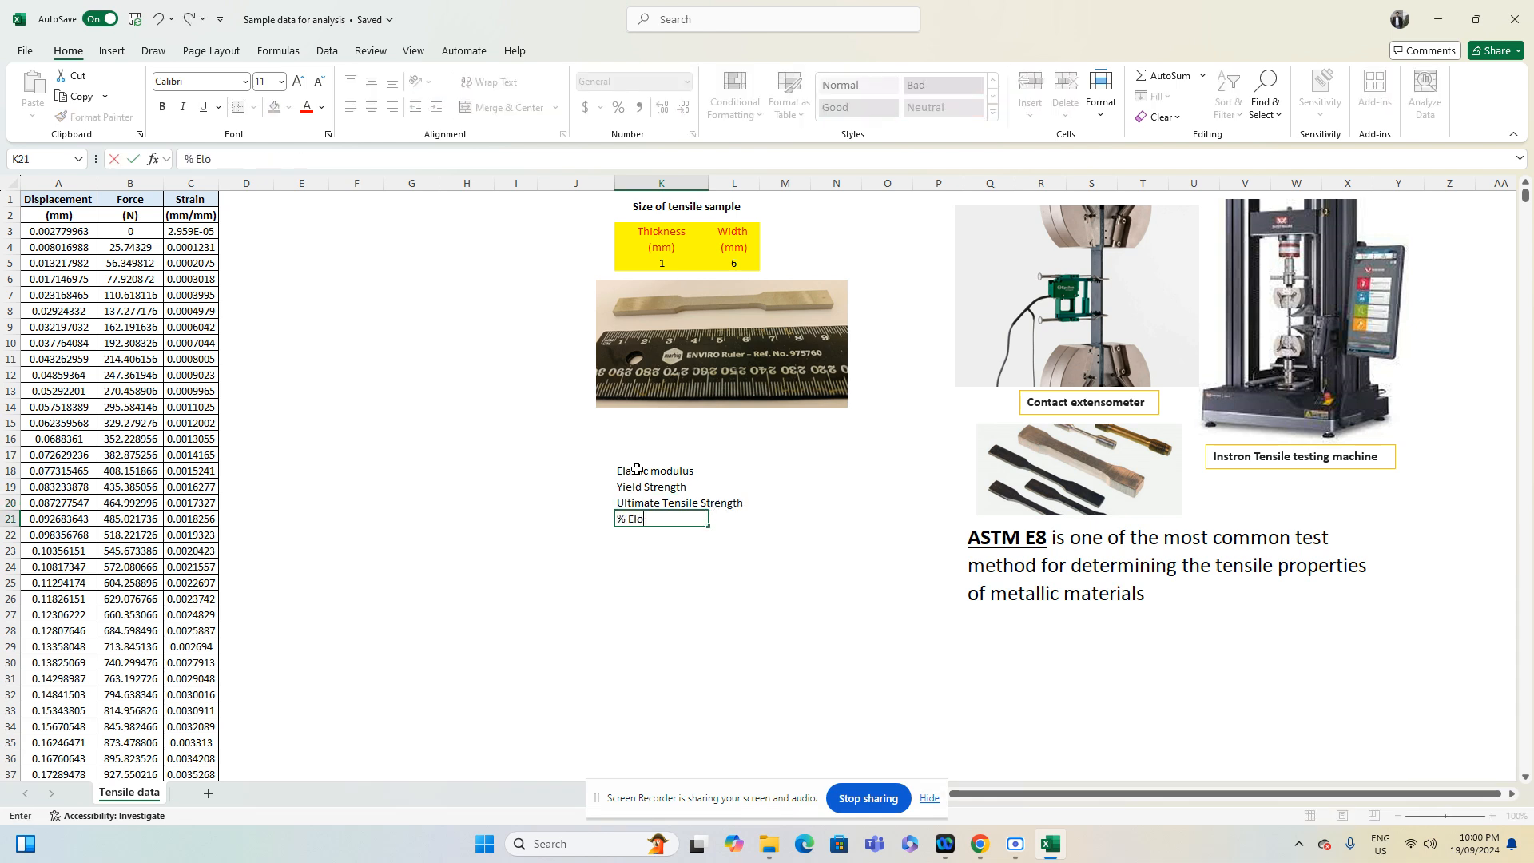
type("ngation")
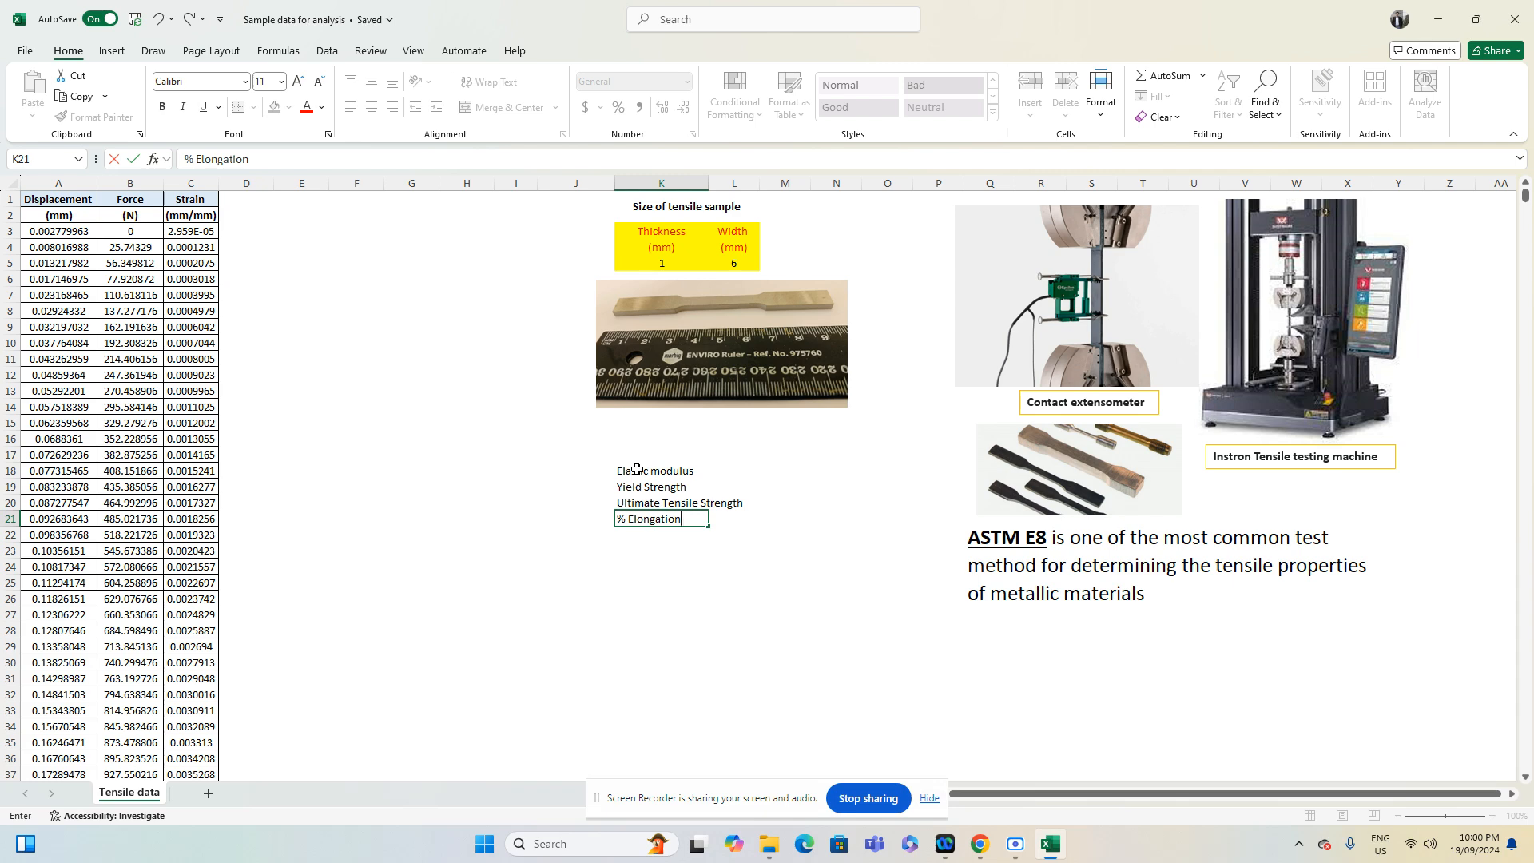
left_click(659, 614)
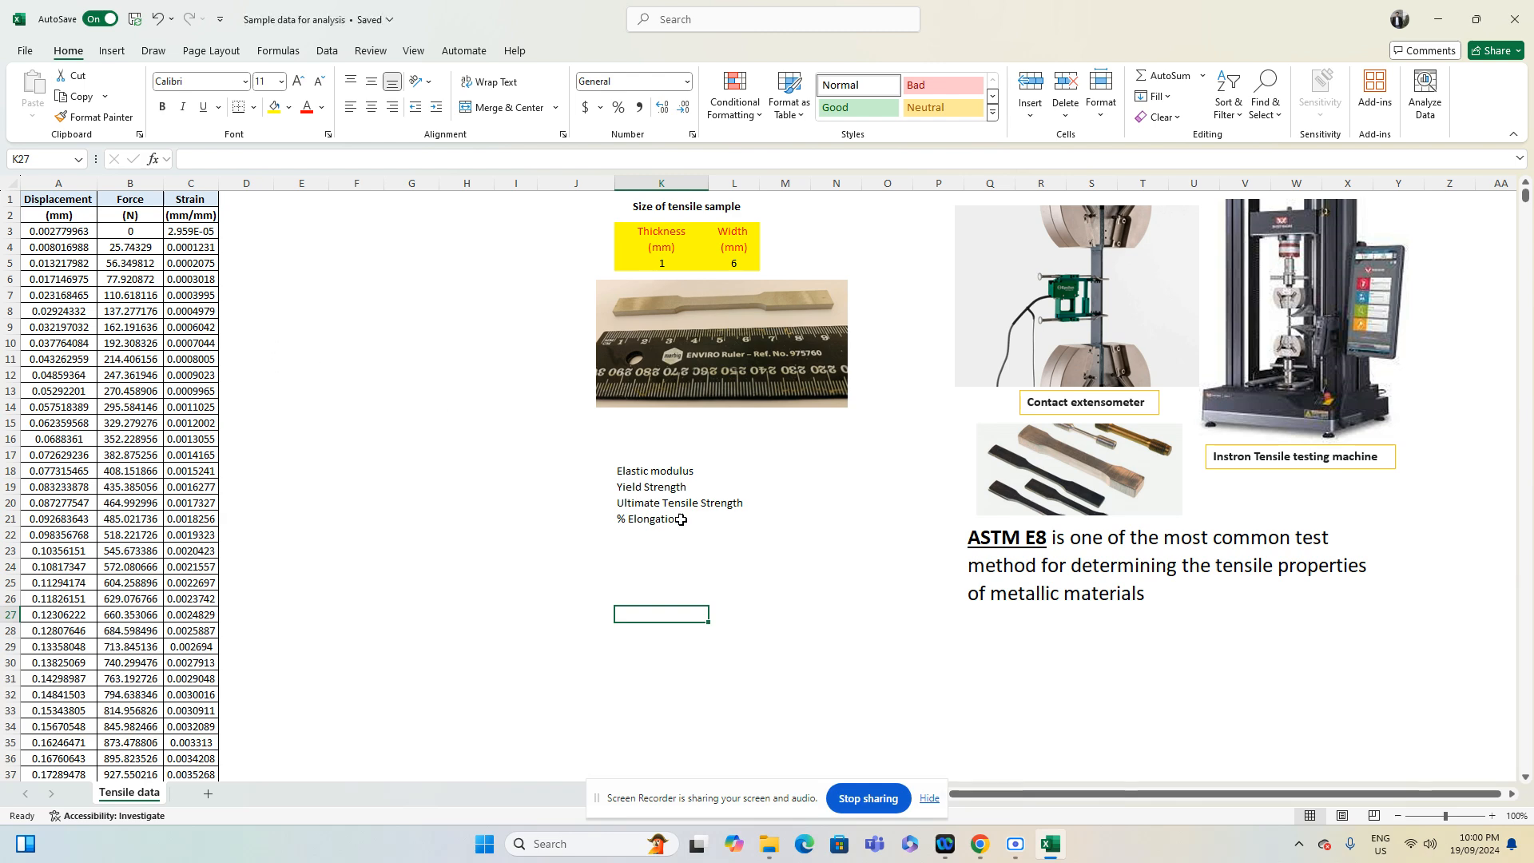
Resize the tensile specimen photo and move it from under the sample size table to below the ASTM E8 note
left_click(666, 342)
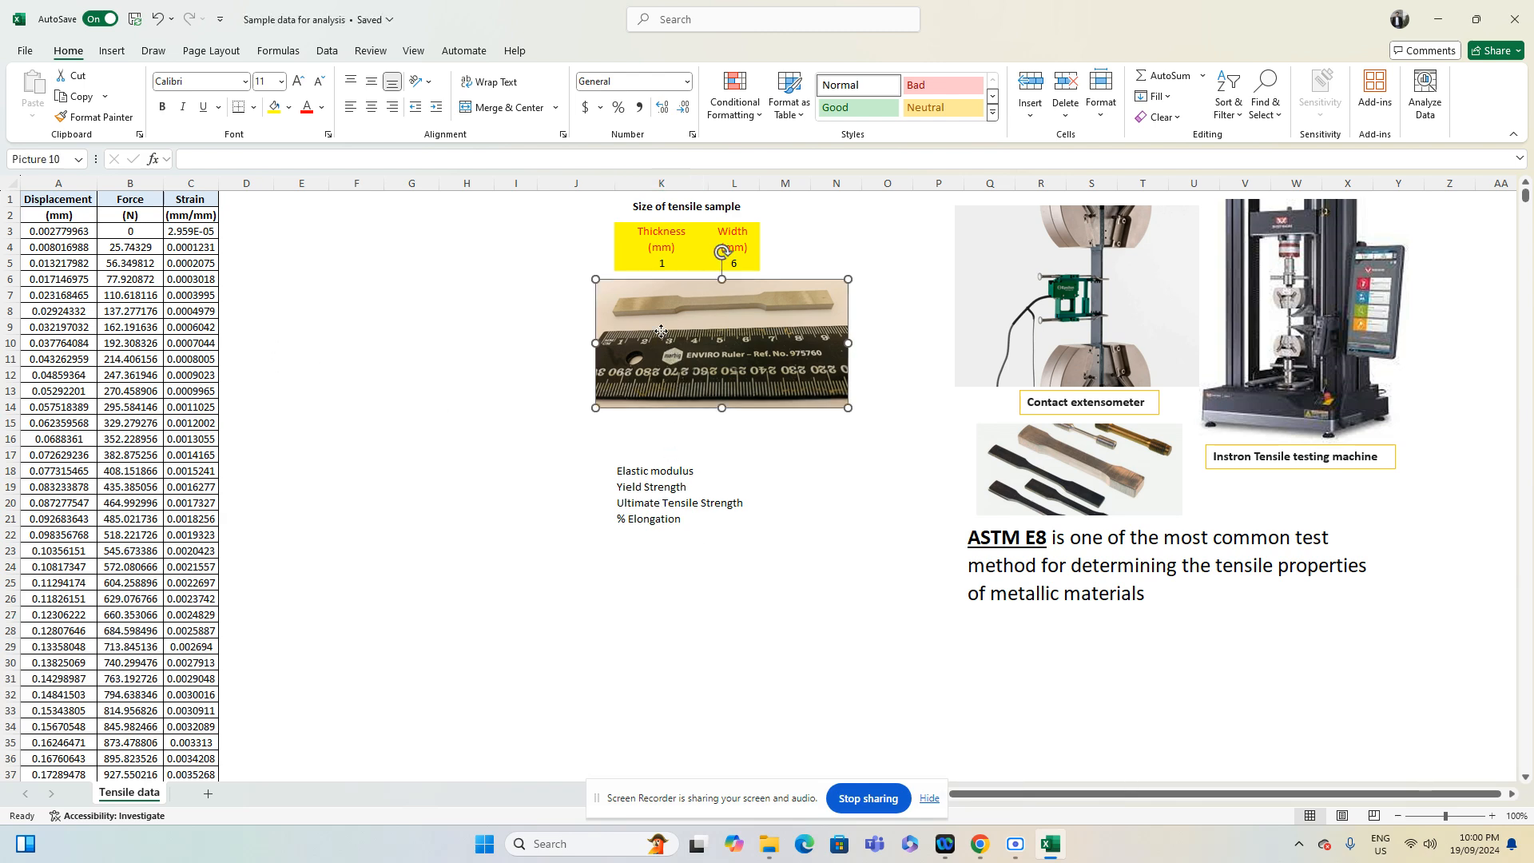
left_click_drag(596, 406, 642, 383)
left_click_drag(734, 319, 1309, 634)
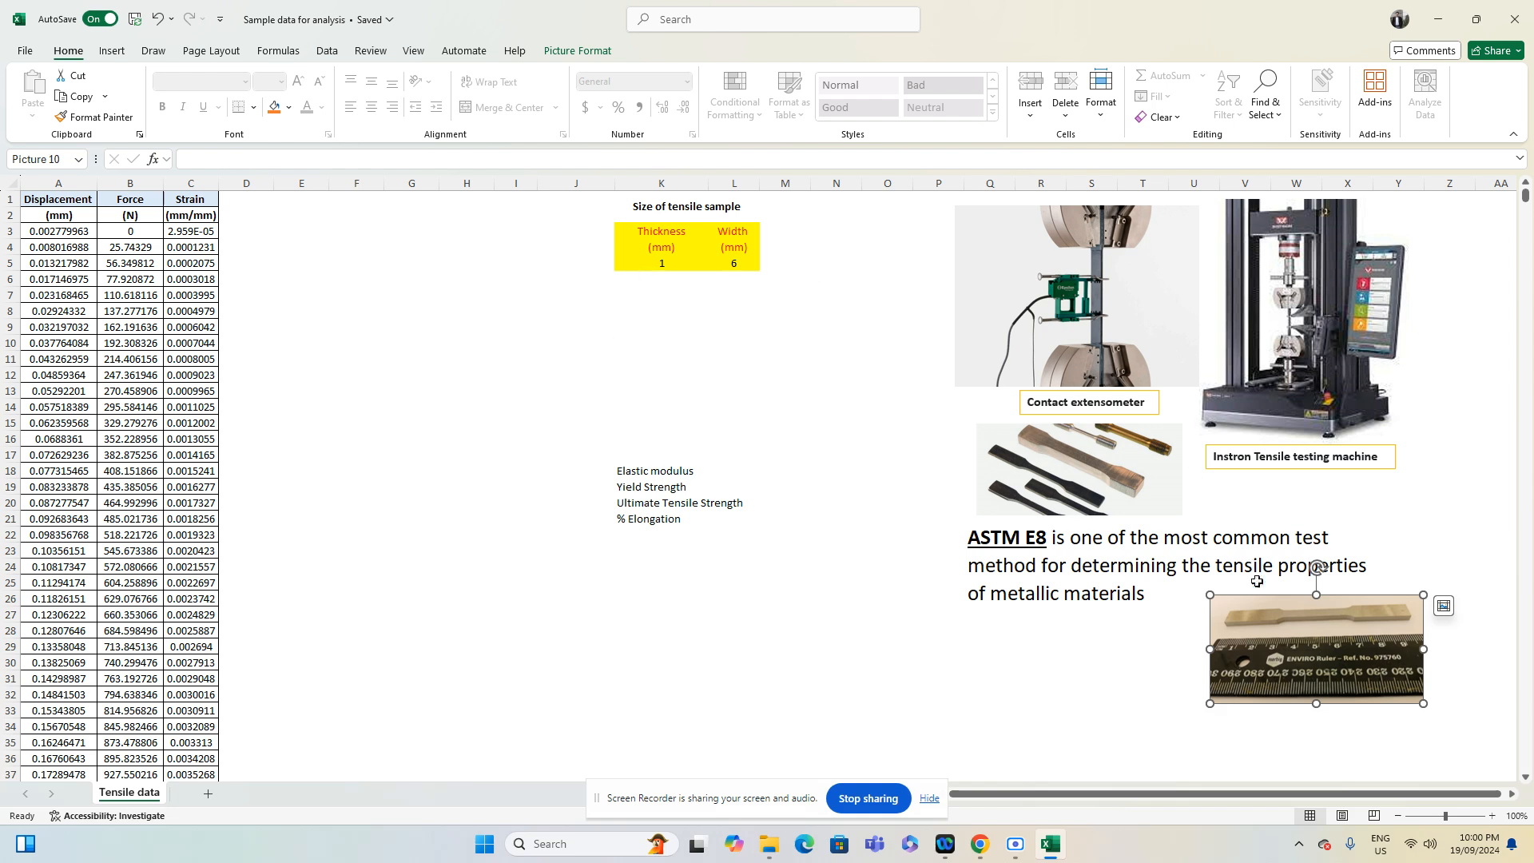
left_click_drag(1278, 639, 665, 327)
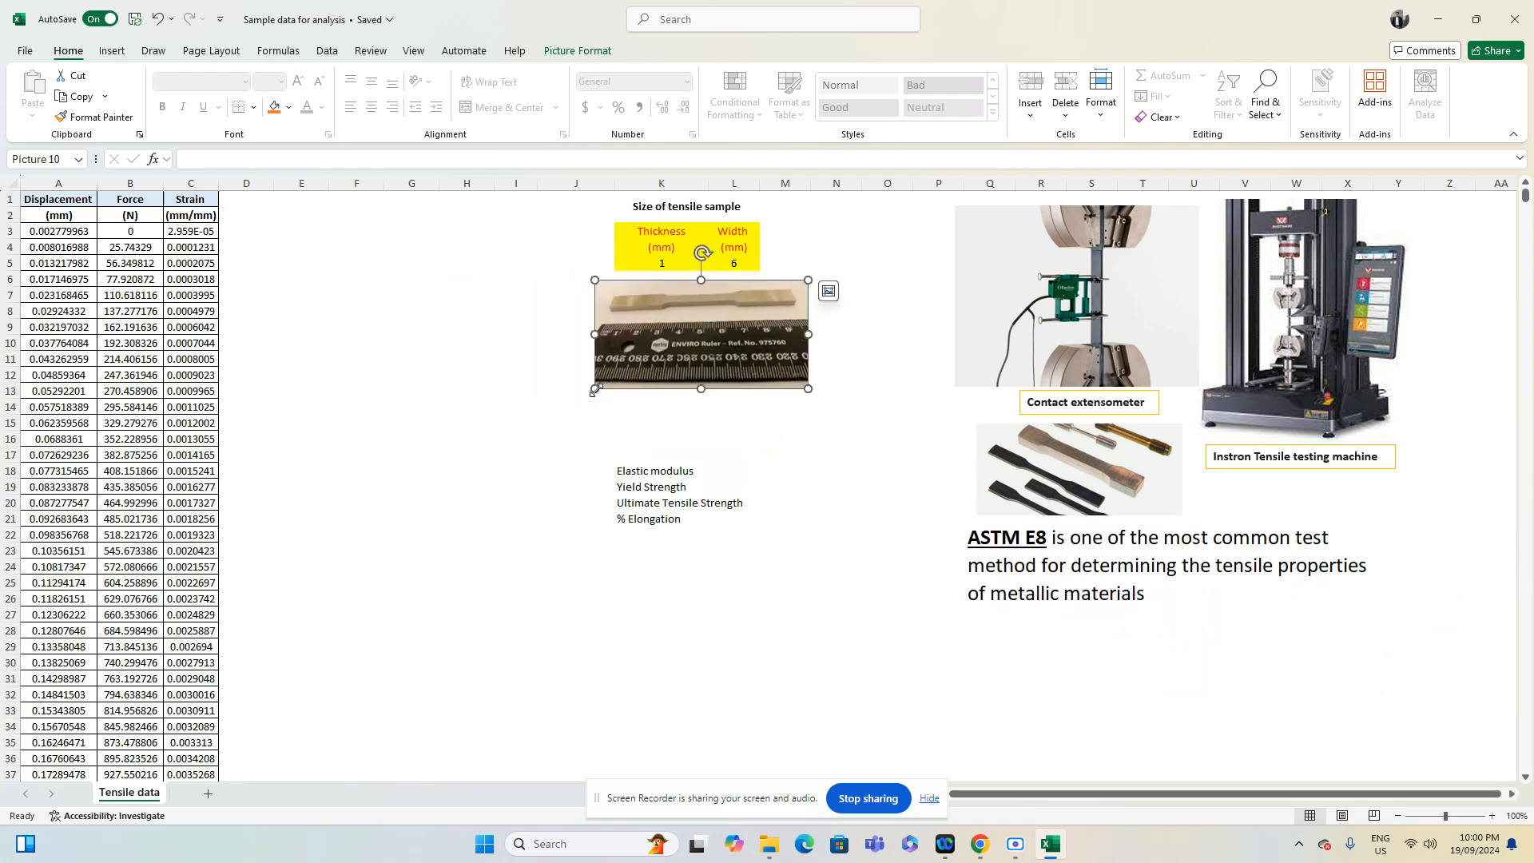
left_click_drag(595, 389, 550, 412)
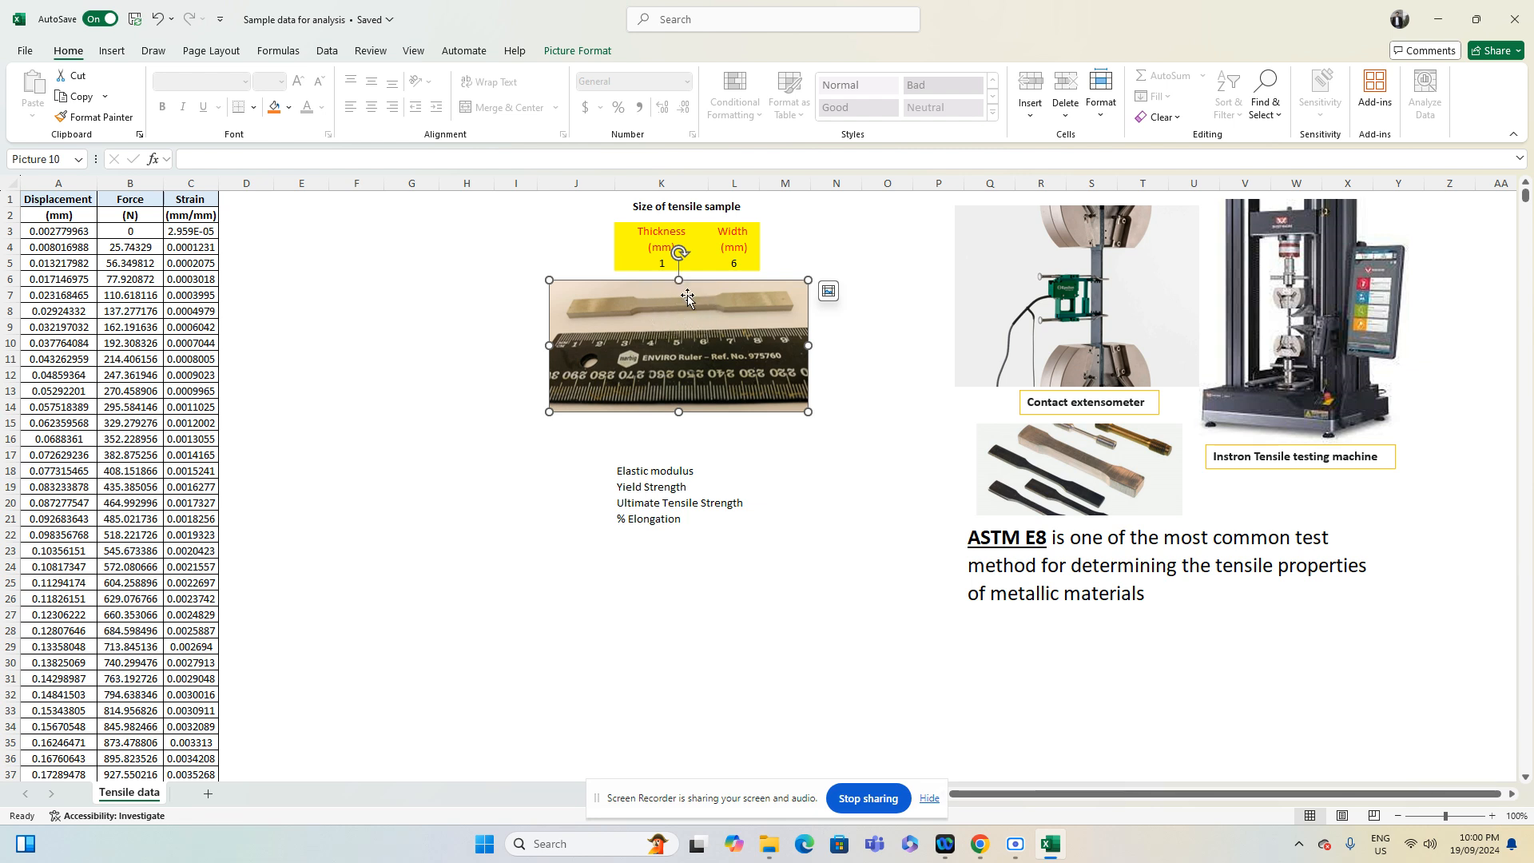
left_click_drag(661, 304, 682, 302)
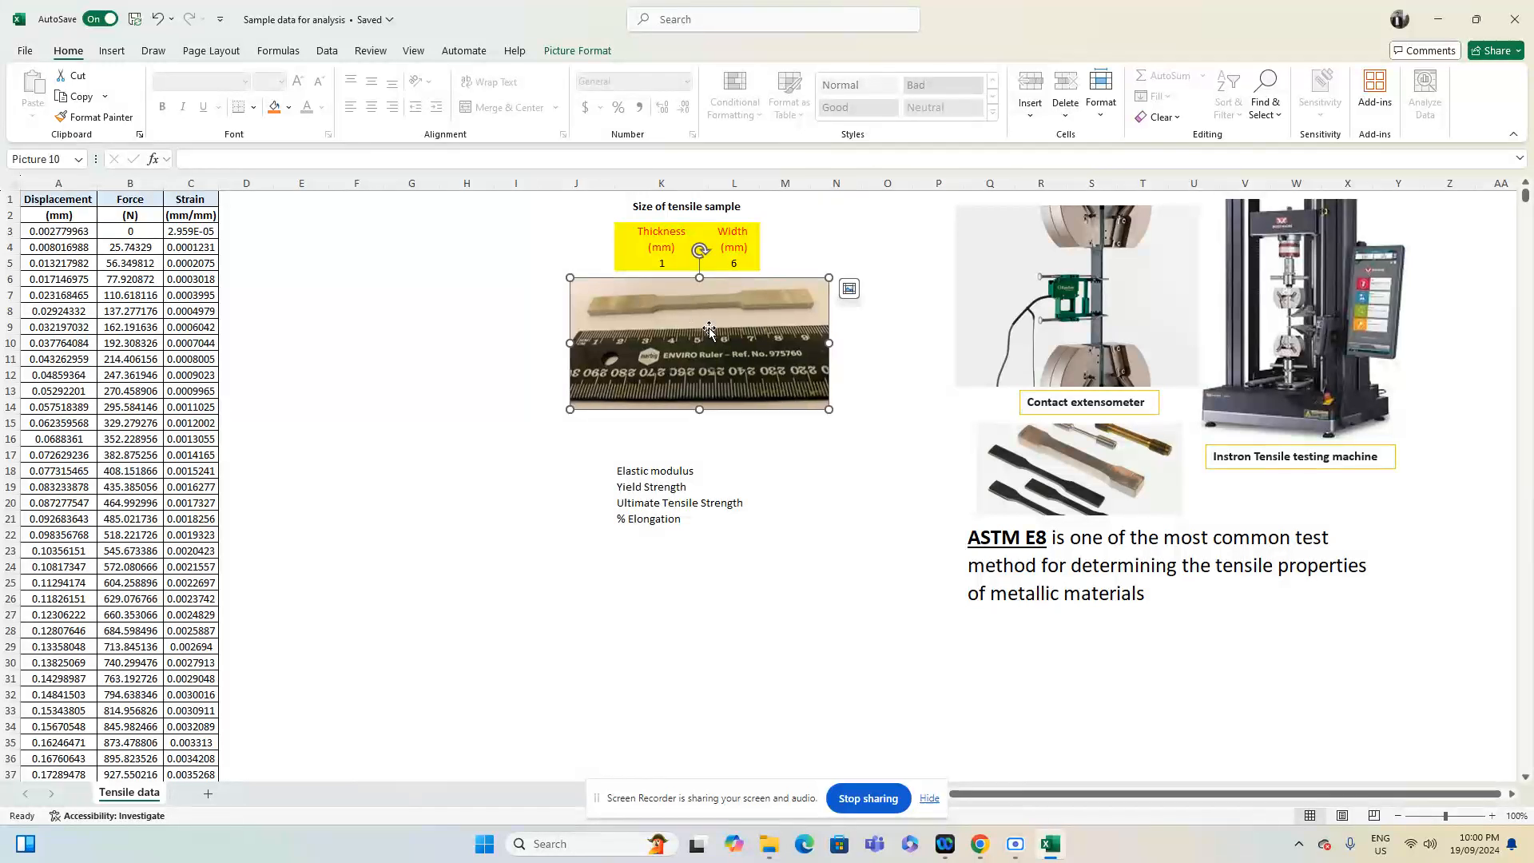
left_click_drag(708, 328, 1205, 672)
Enter the label "Area" in K6, directly below the thickness value
left_click(649, 281)
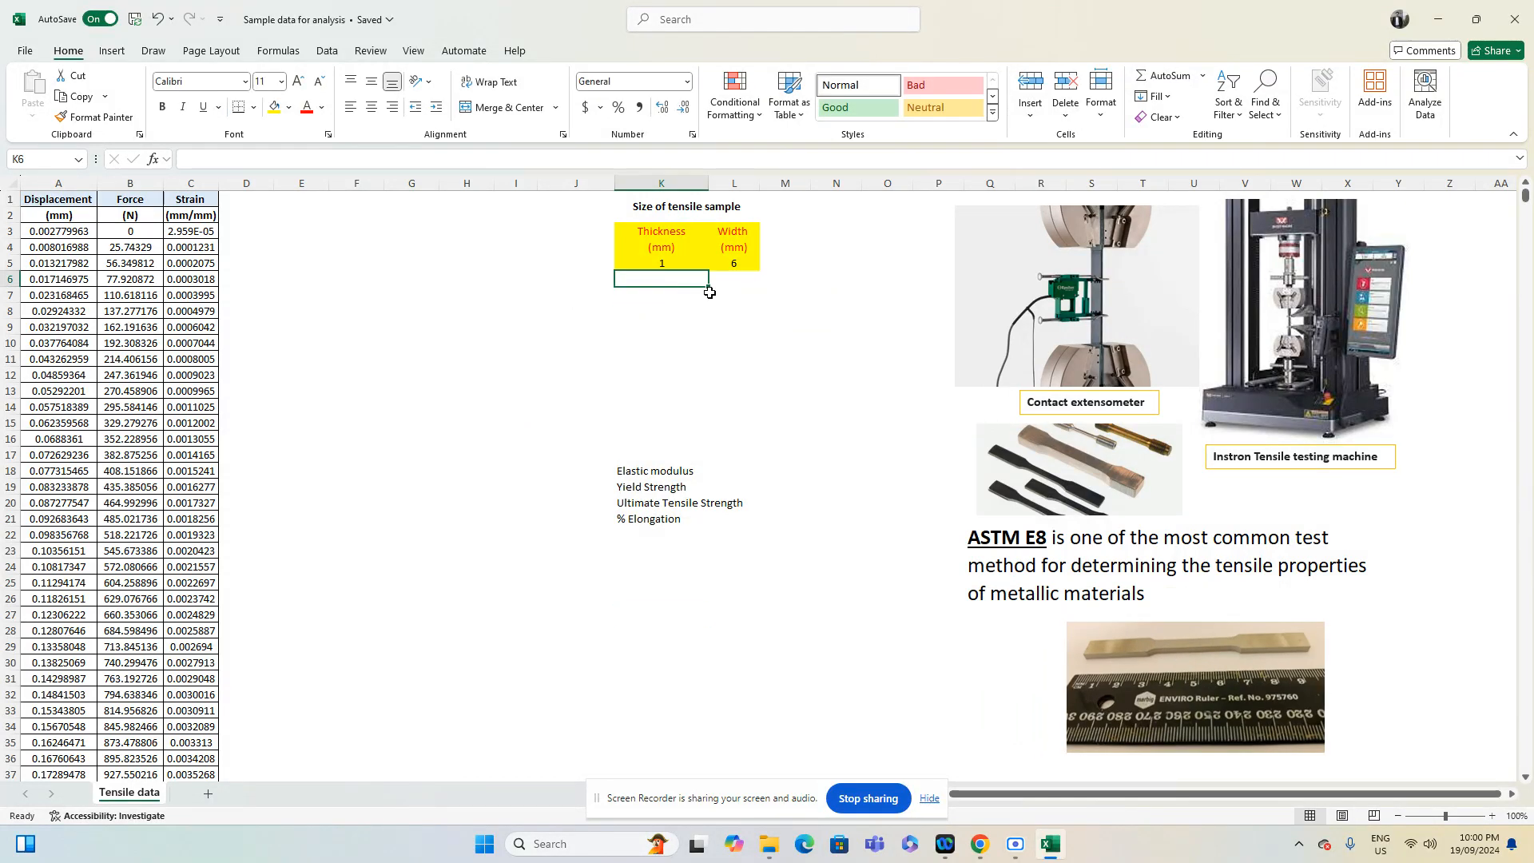
type("Area")
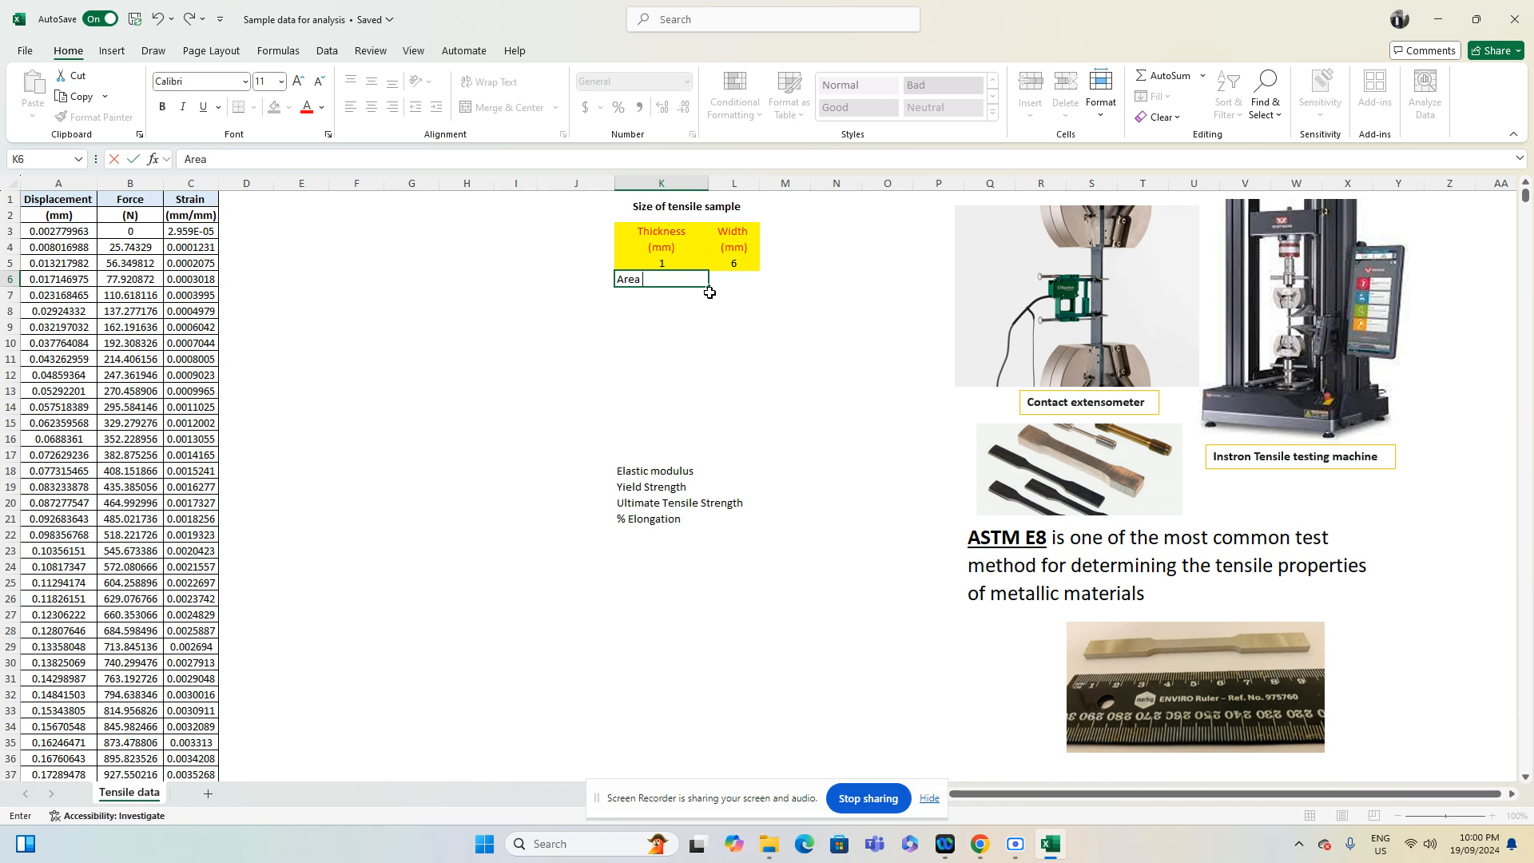
key("ctrl+Return")
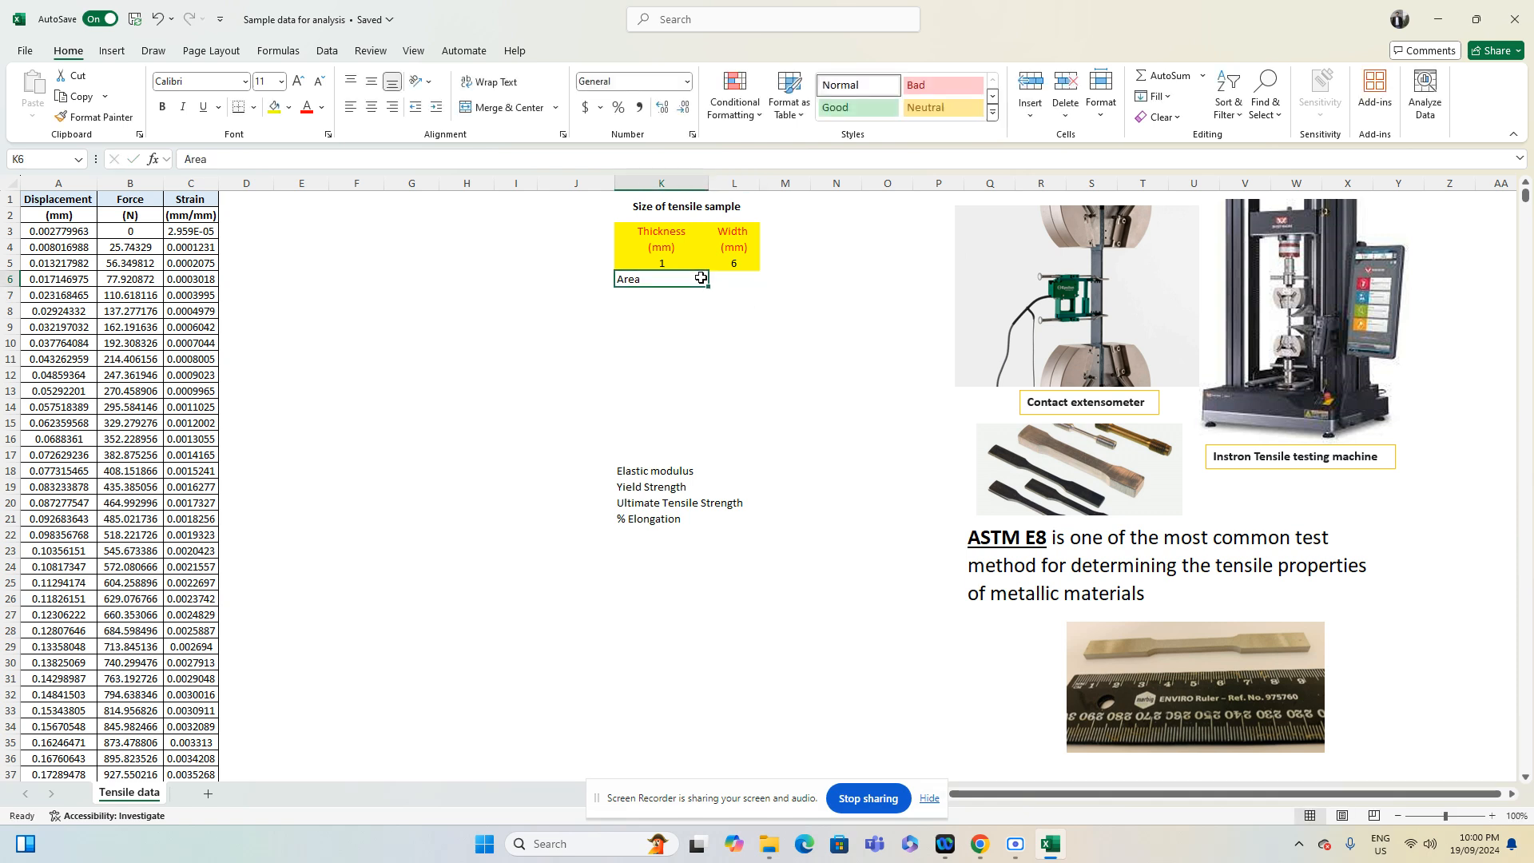
Calculate the sample's cross-sectional area in L6 with the formula =(L5/1000)*(K5/1000)
left_click(728, 279)
type("=")
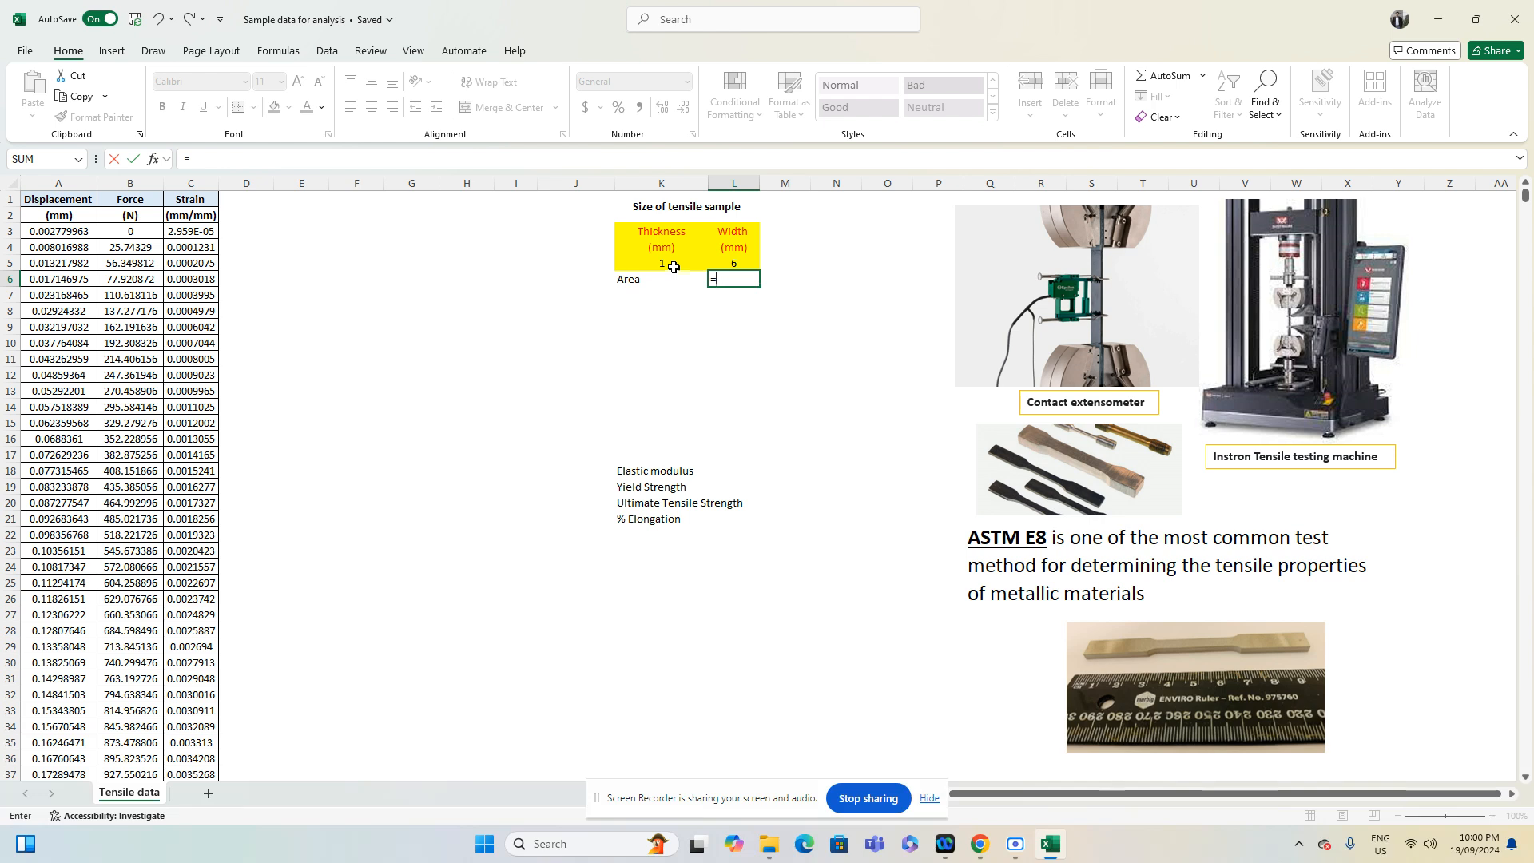
left_click(733, 262)
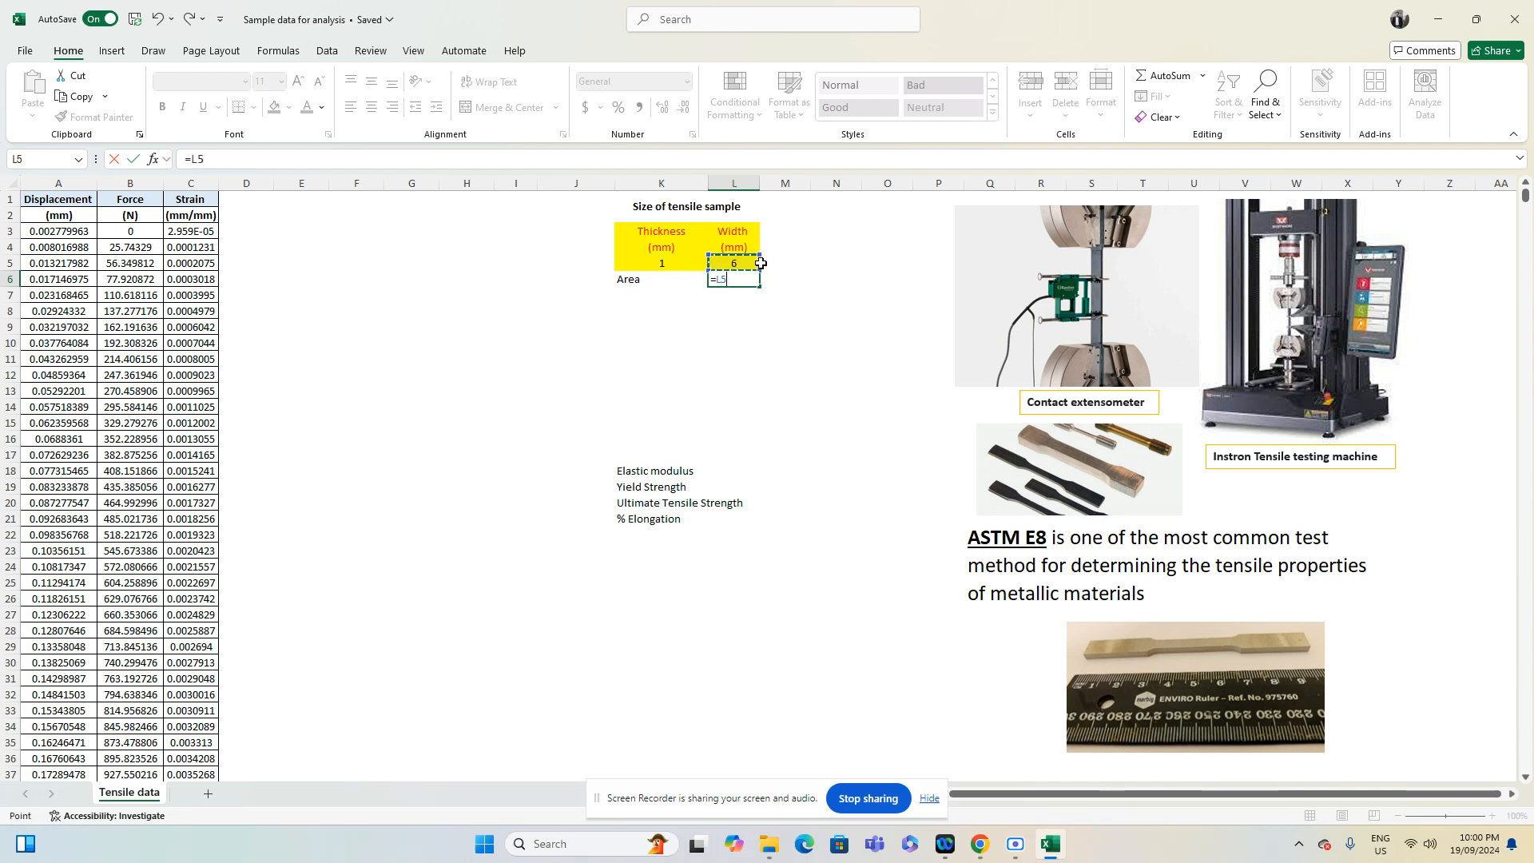
type("/")
type("1000)")
type("(")
type("*")
left_click(671, 263)
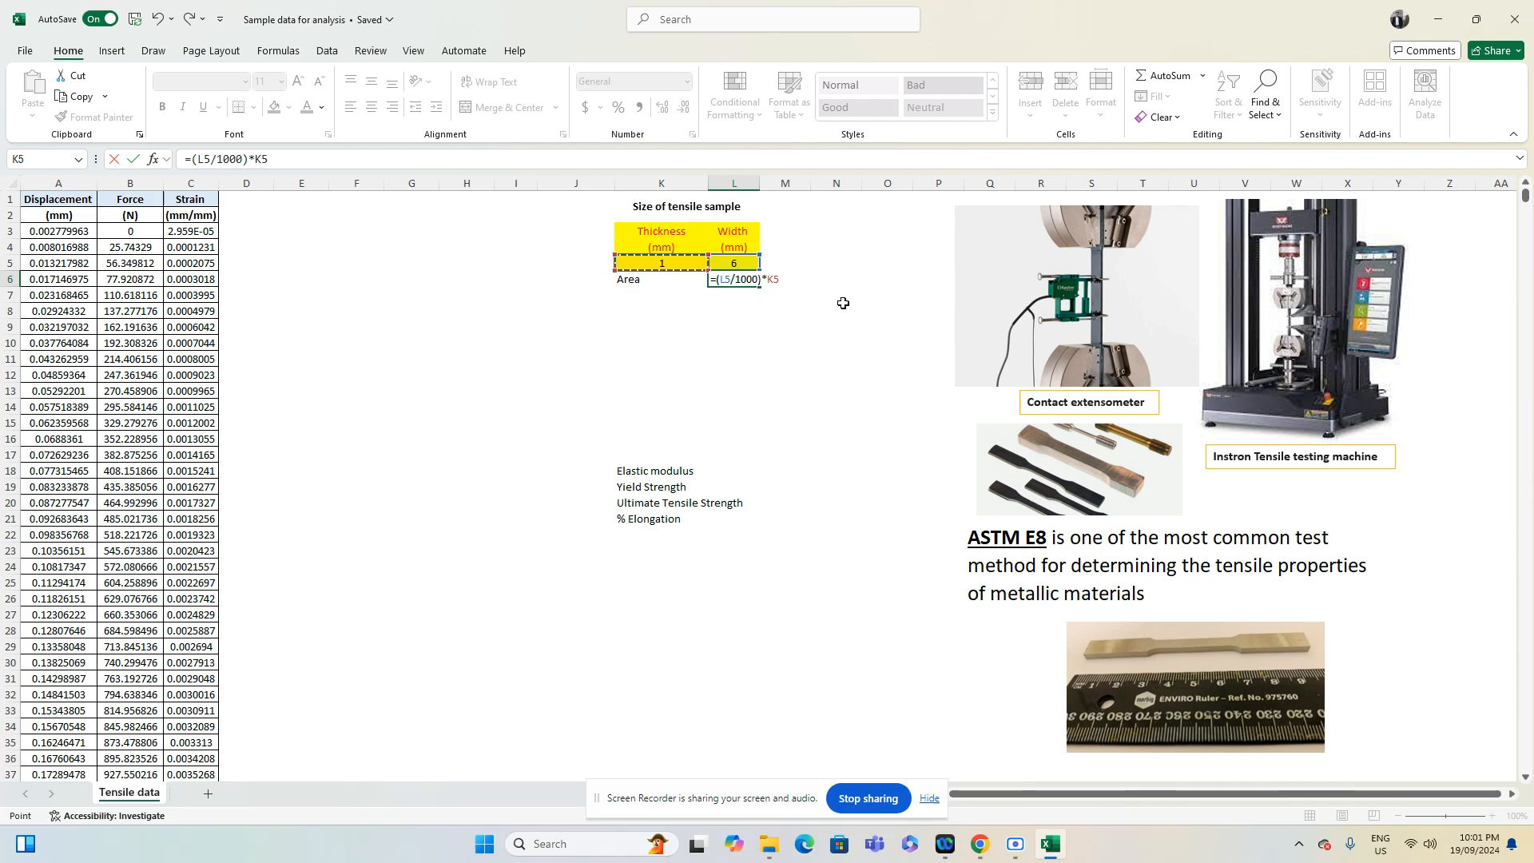
type("/1000")
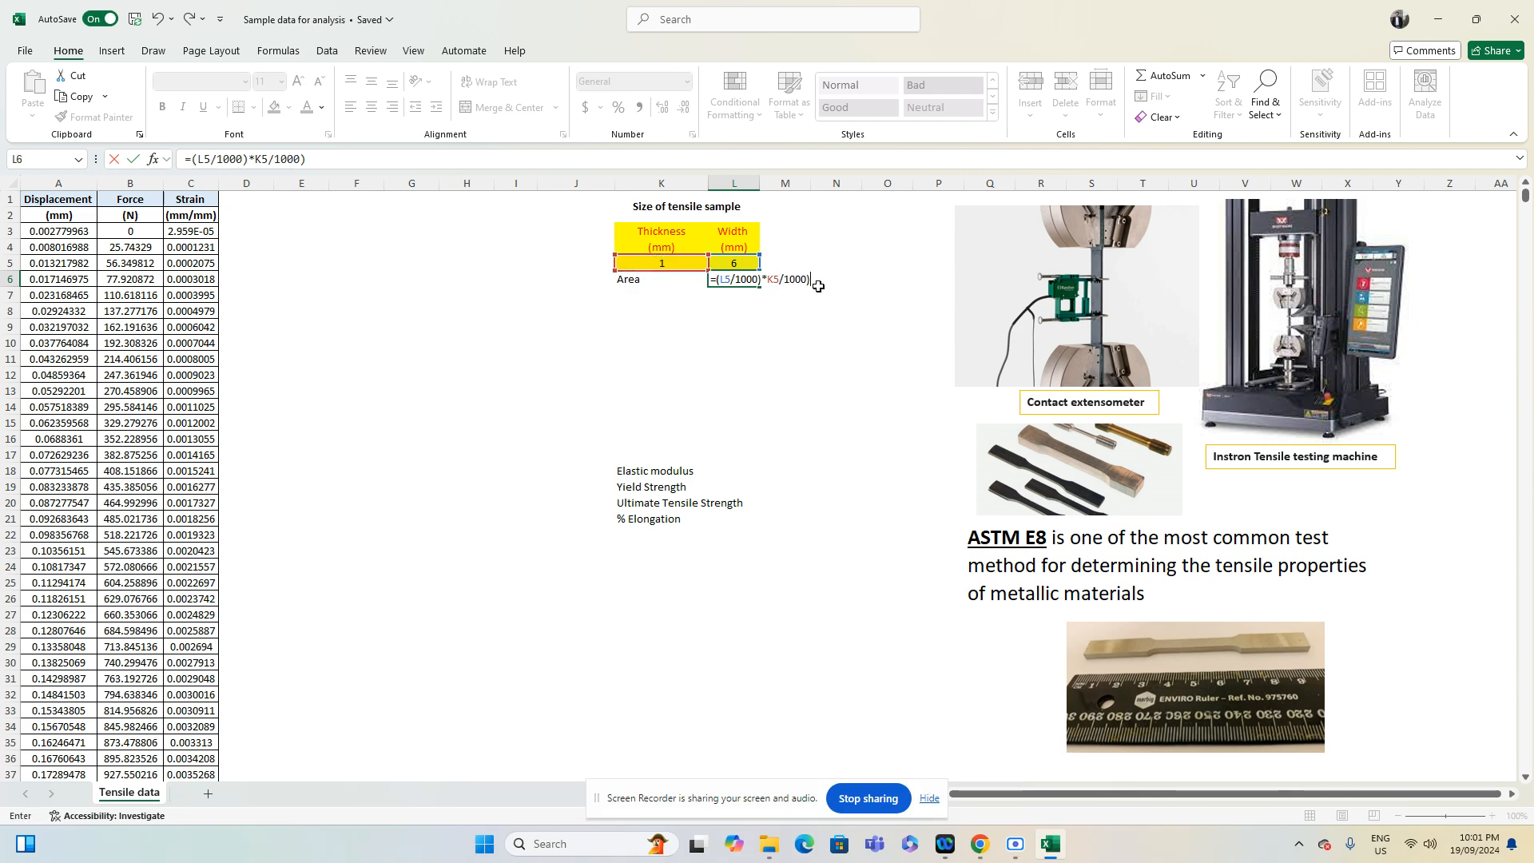
left_click(768, 278)
type("(")
key("Return")
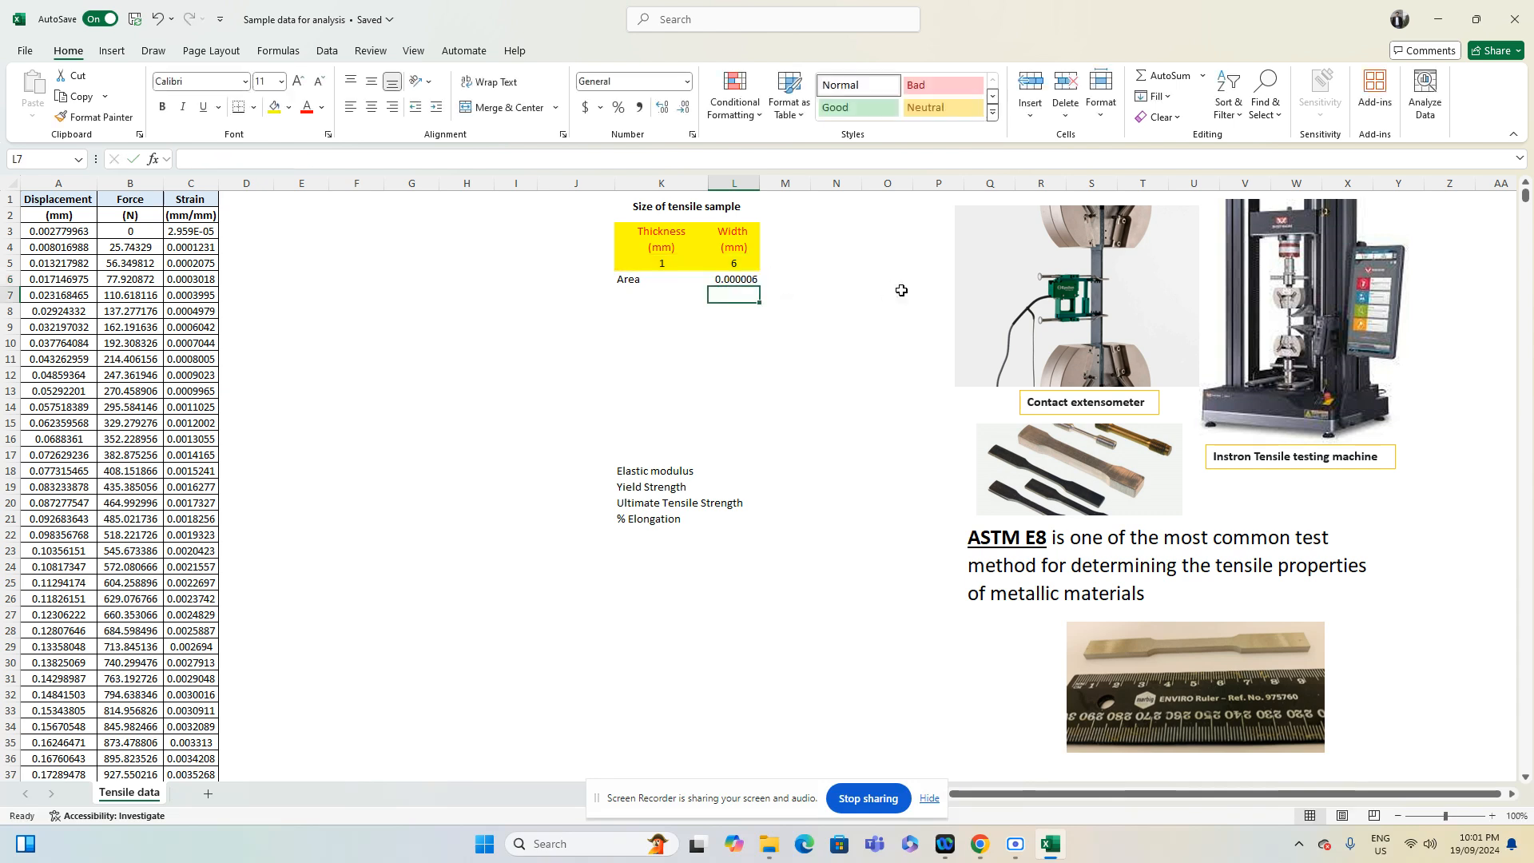
Add the unit label m² in M6 beside the area value, with the 2 formatted as superscript
left_click(786, 277)
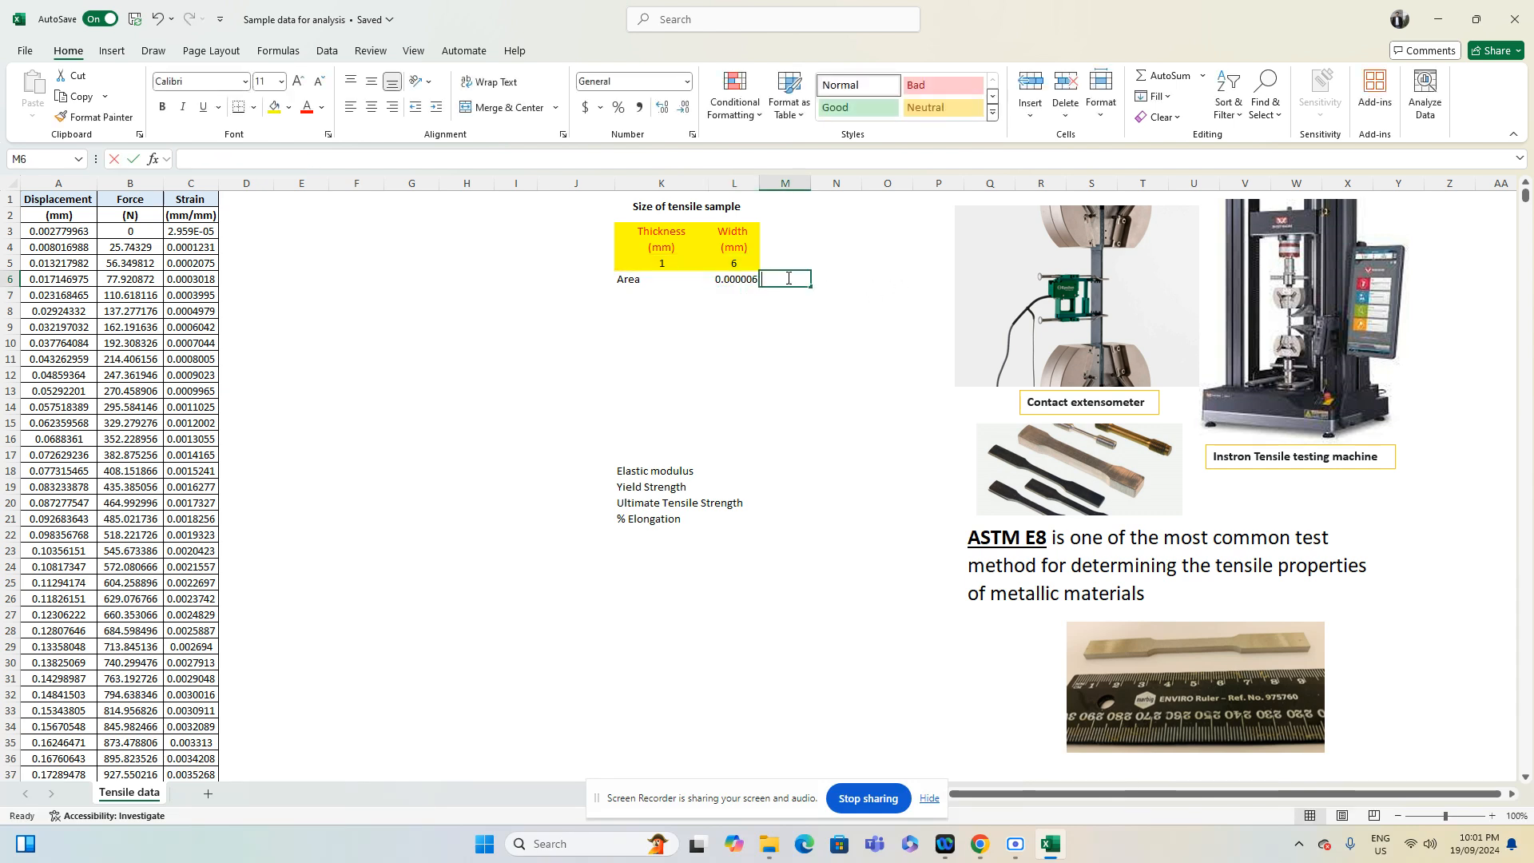
type("m2")
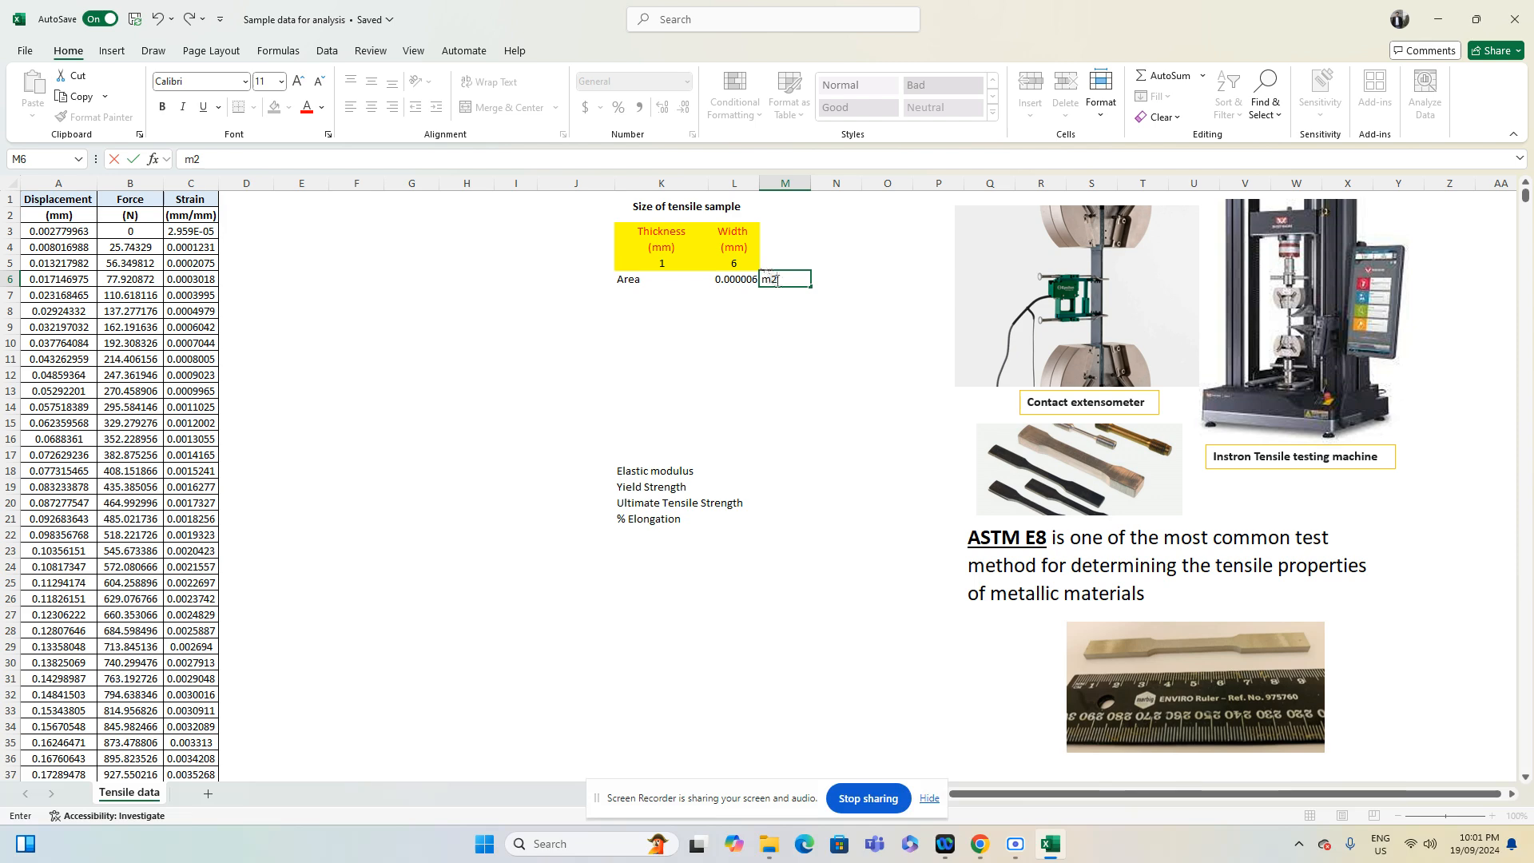
right_click(777, 279)
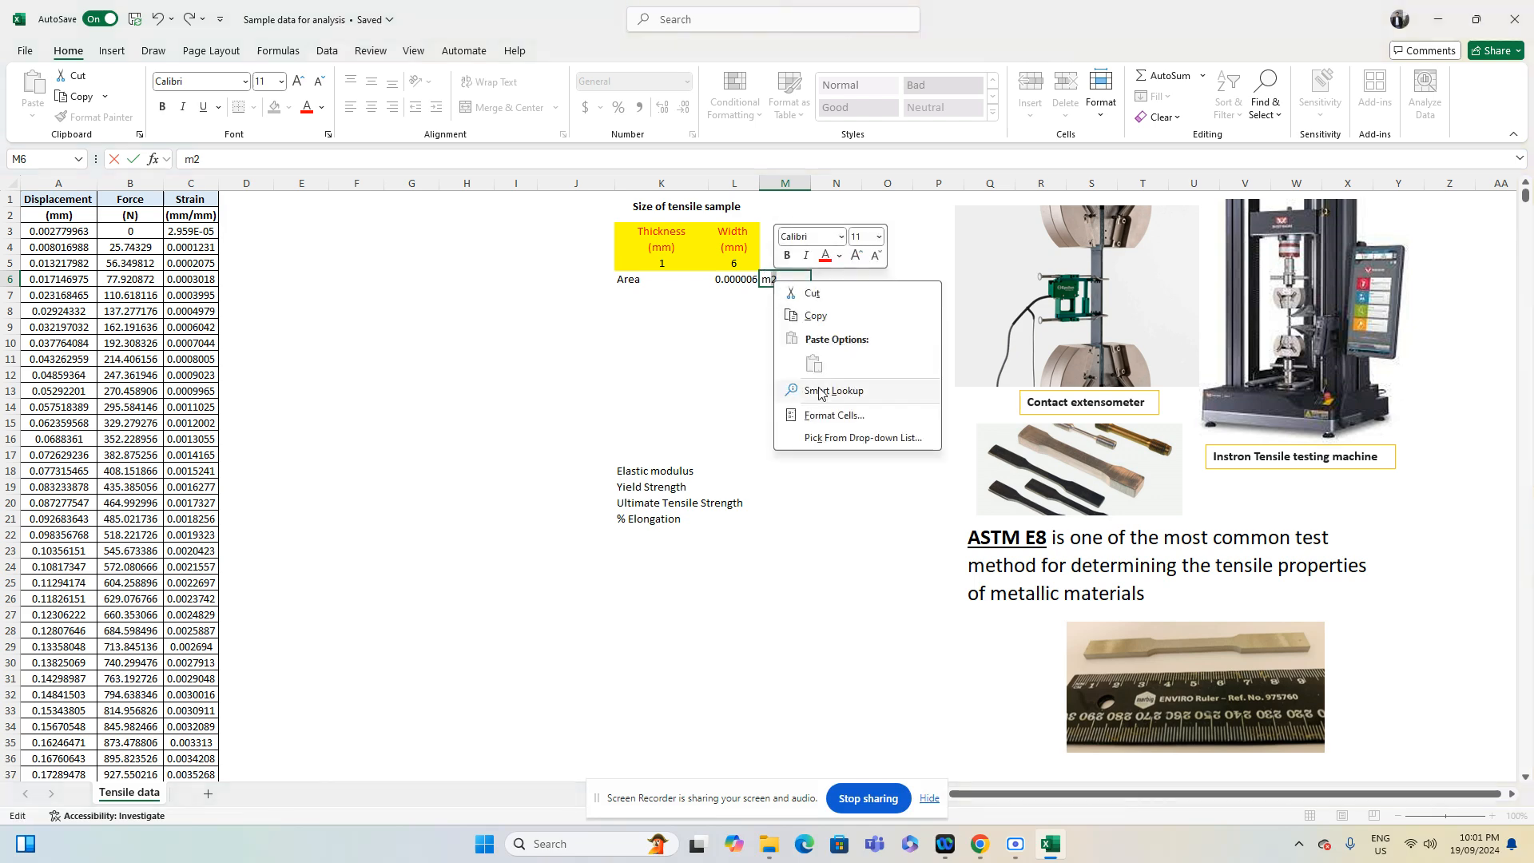
left_click(831, 415)
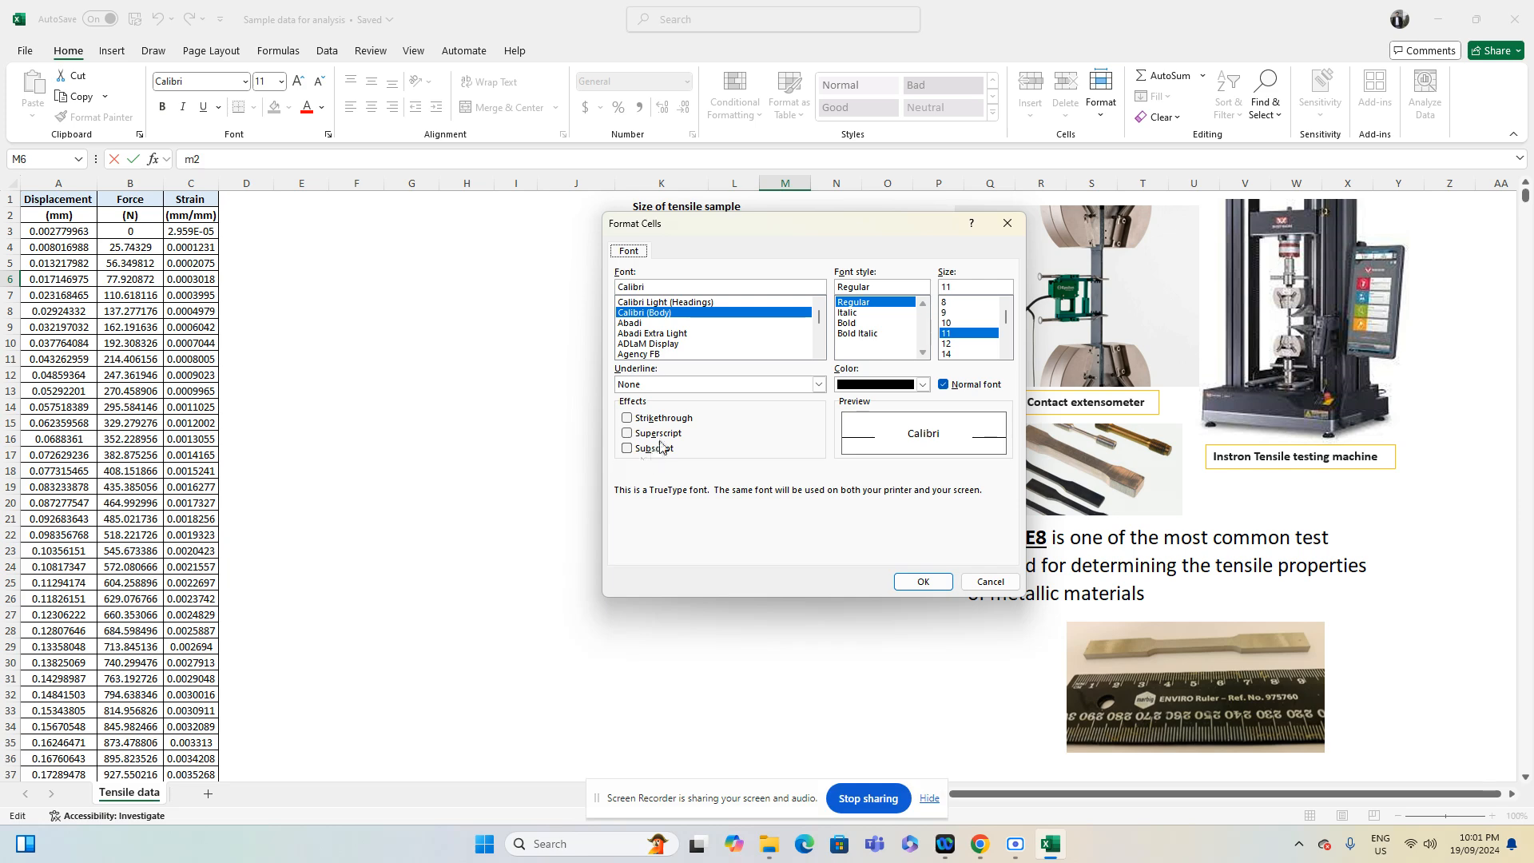
left_click(627, 433)
left_click(922, 581)
left_click(784, 505)
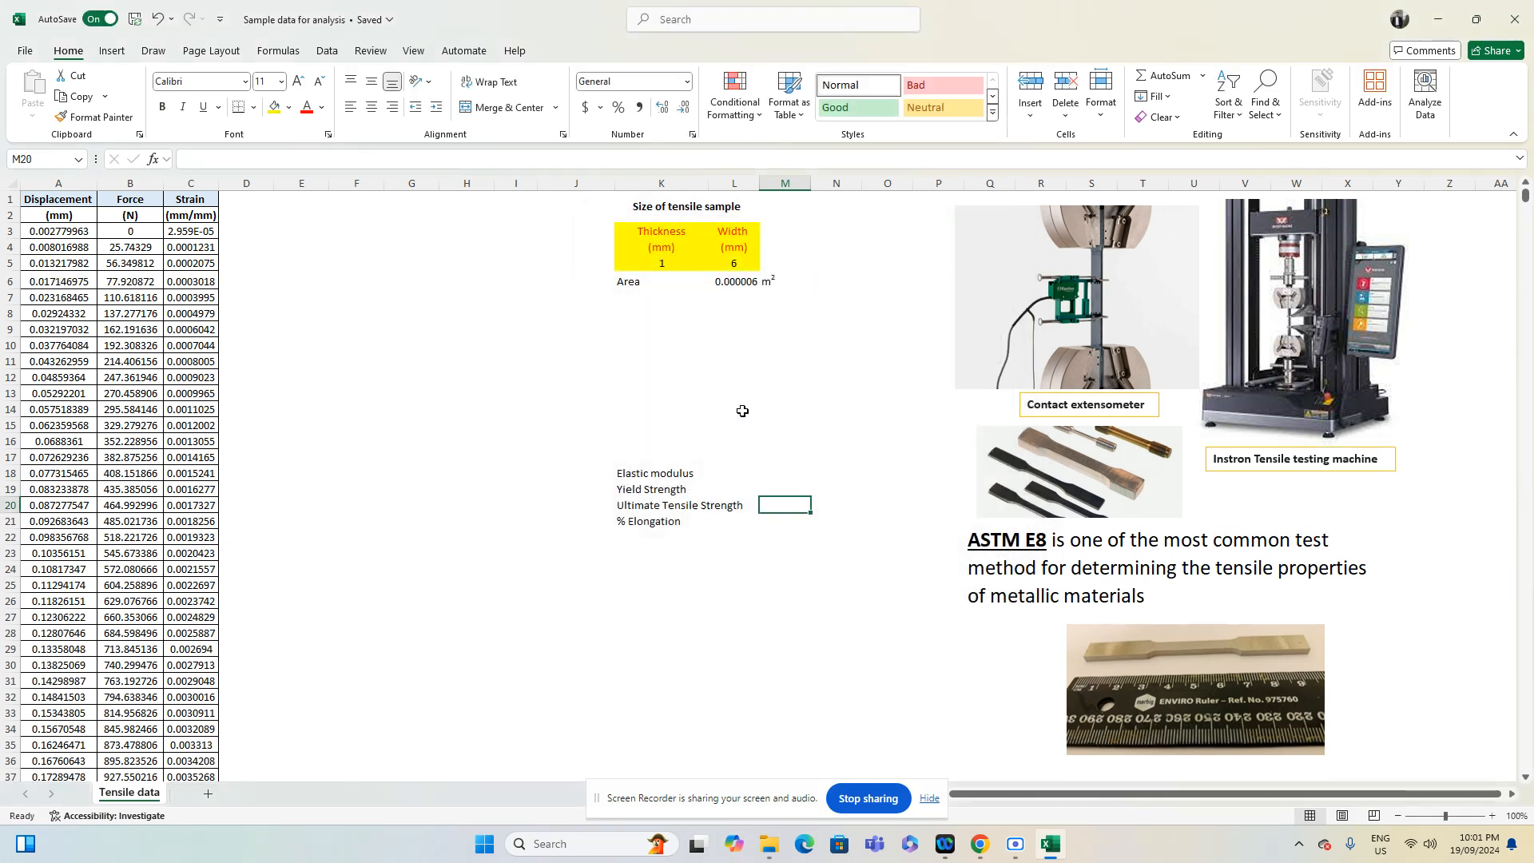
Make the area value in L6 bold with a light blue fill, and nudge the specimen photo slightly up and left
left_click(734, 281)
left_click(163, 106)
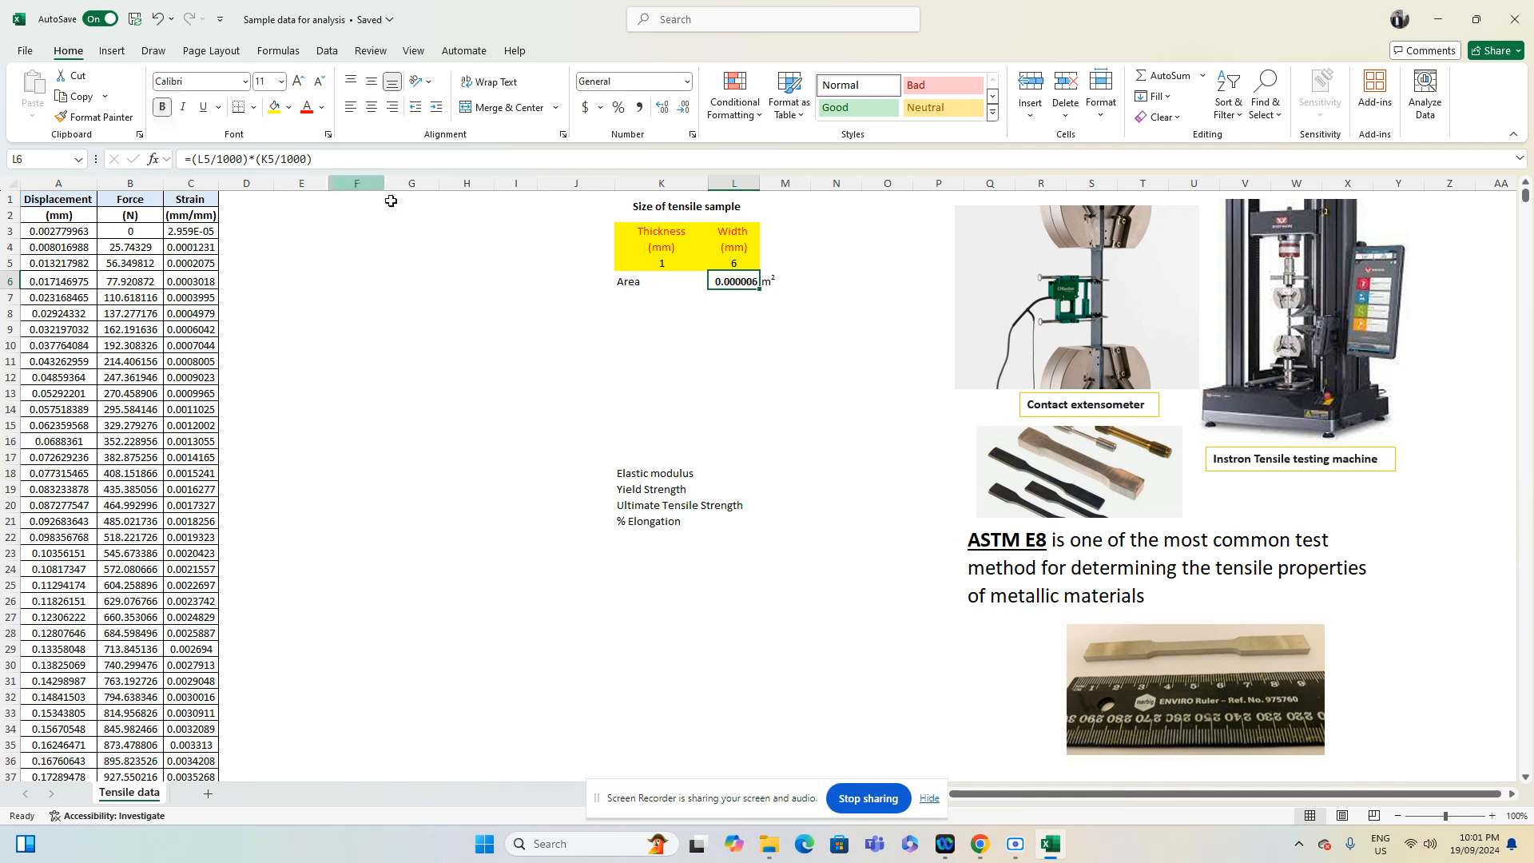
left_click_drag(1245, 675, 1202, 645)
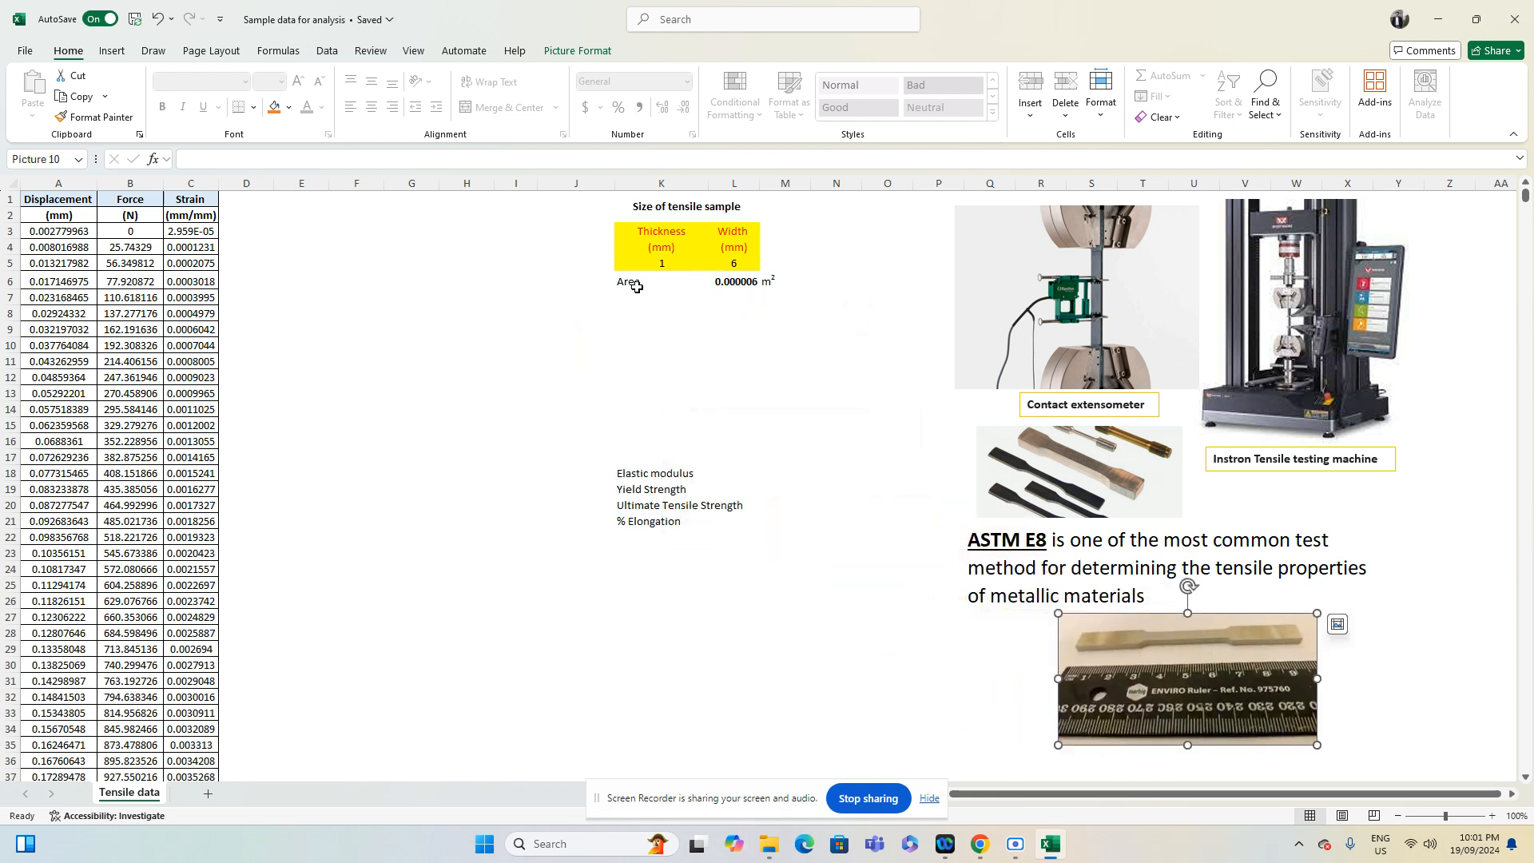
left_click(711, 285)
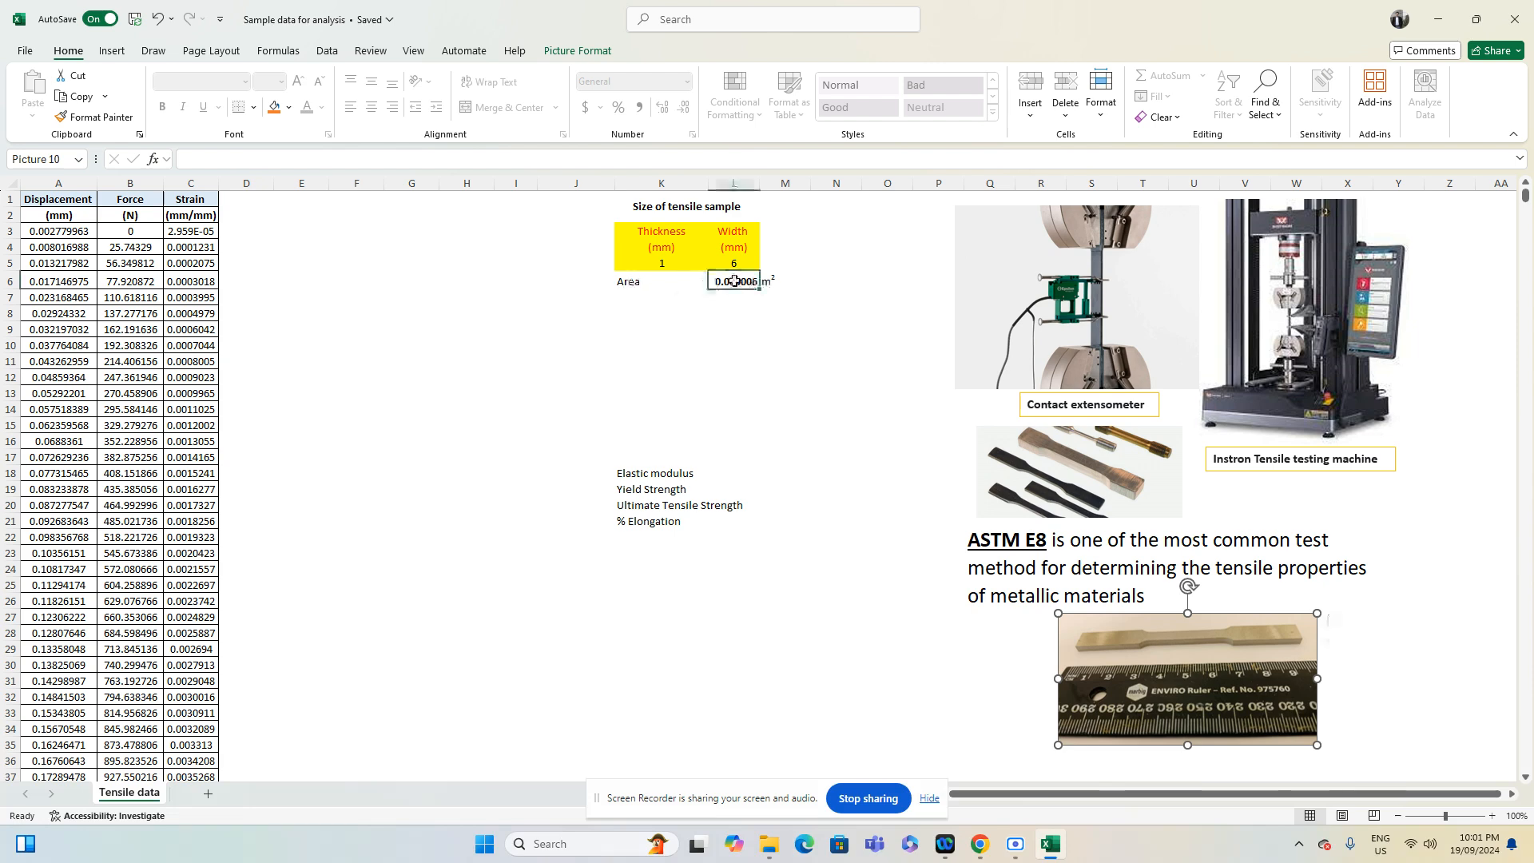
left_click(292, 109)
left_click(382, 175)
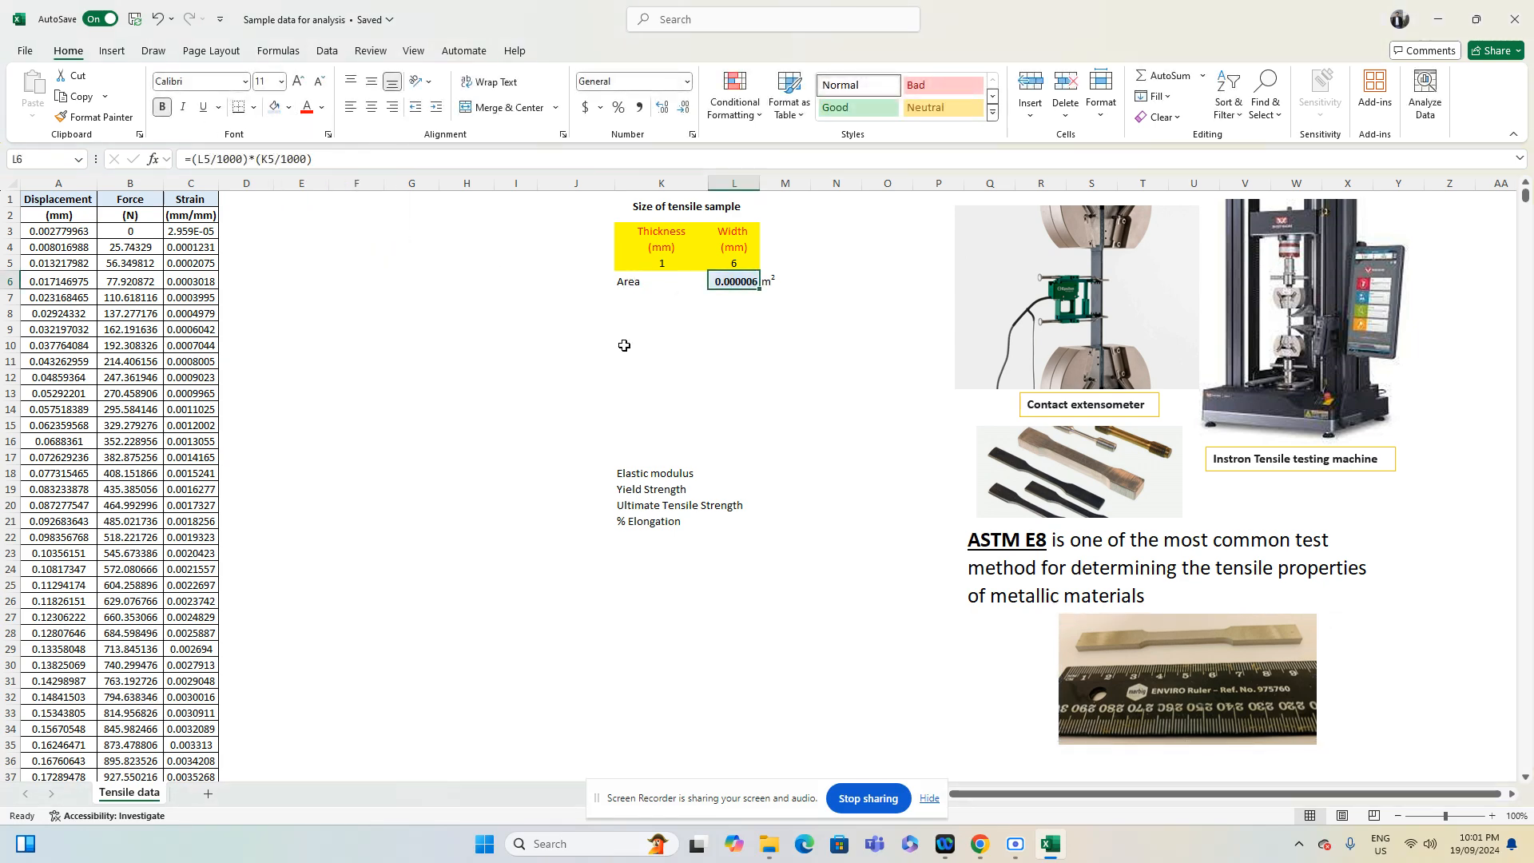
left_click(660, 360)
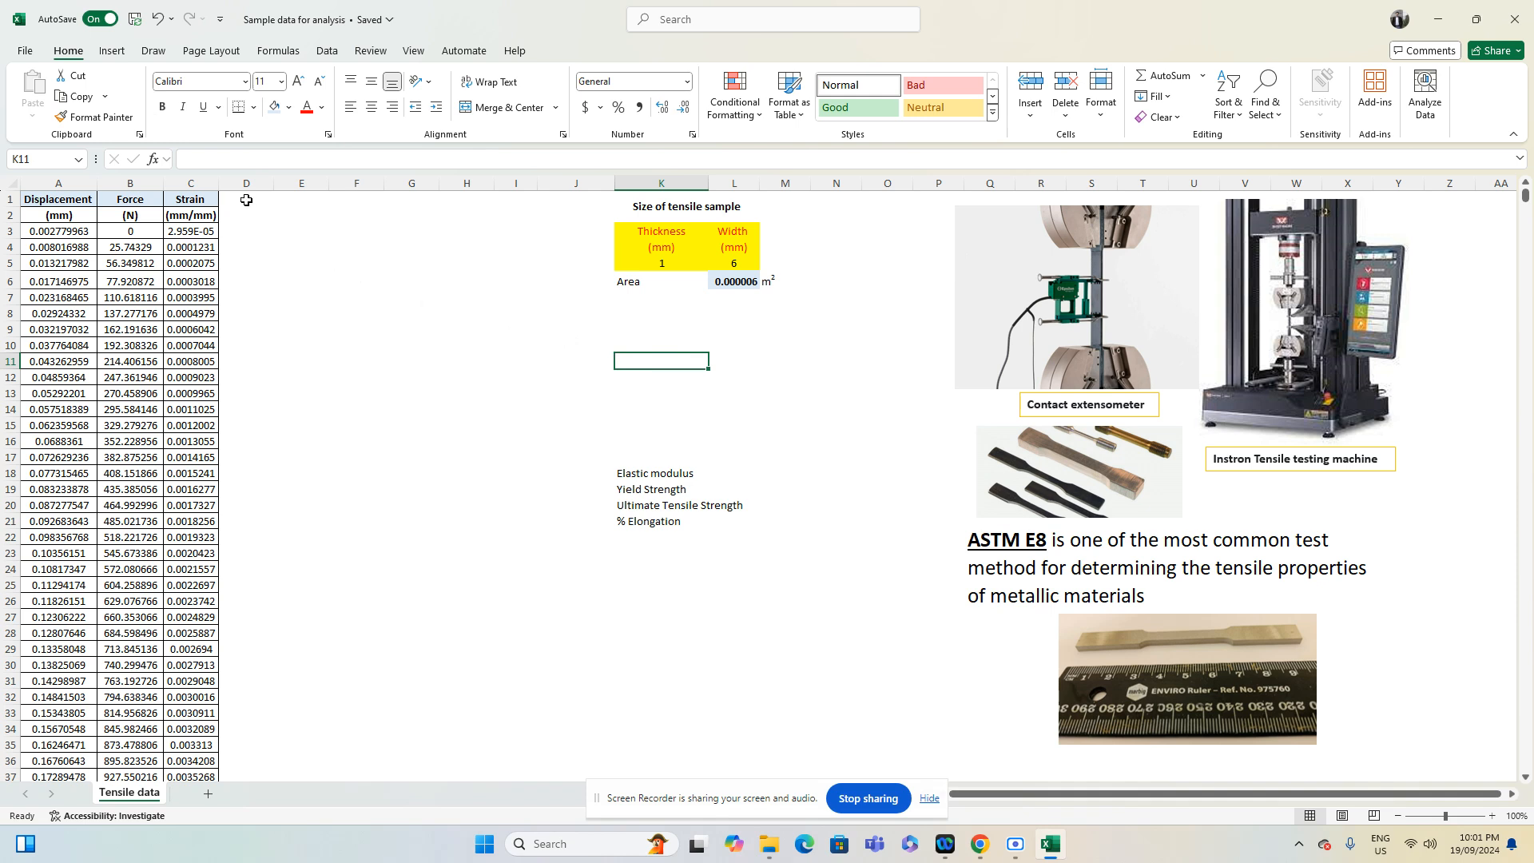
Add a new column header in column D with "Stress" in D1 and the unit "(Pa)" in D2
left_click_drag(249, 202, 252, 215)
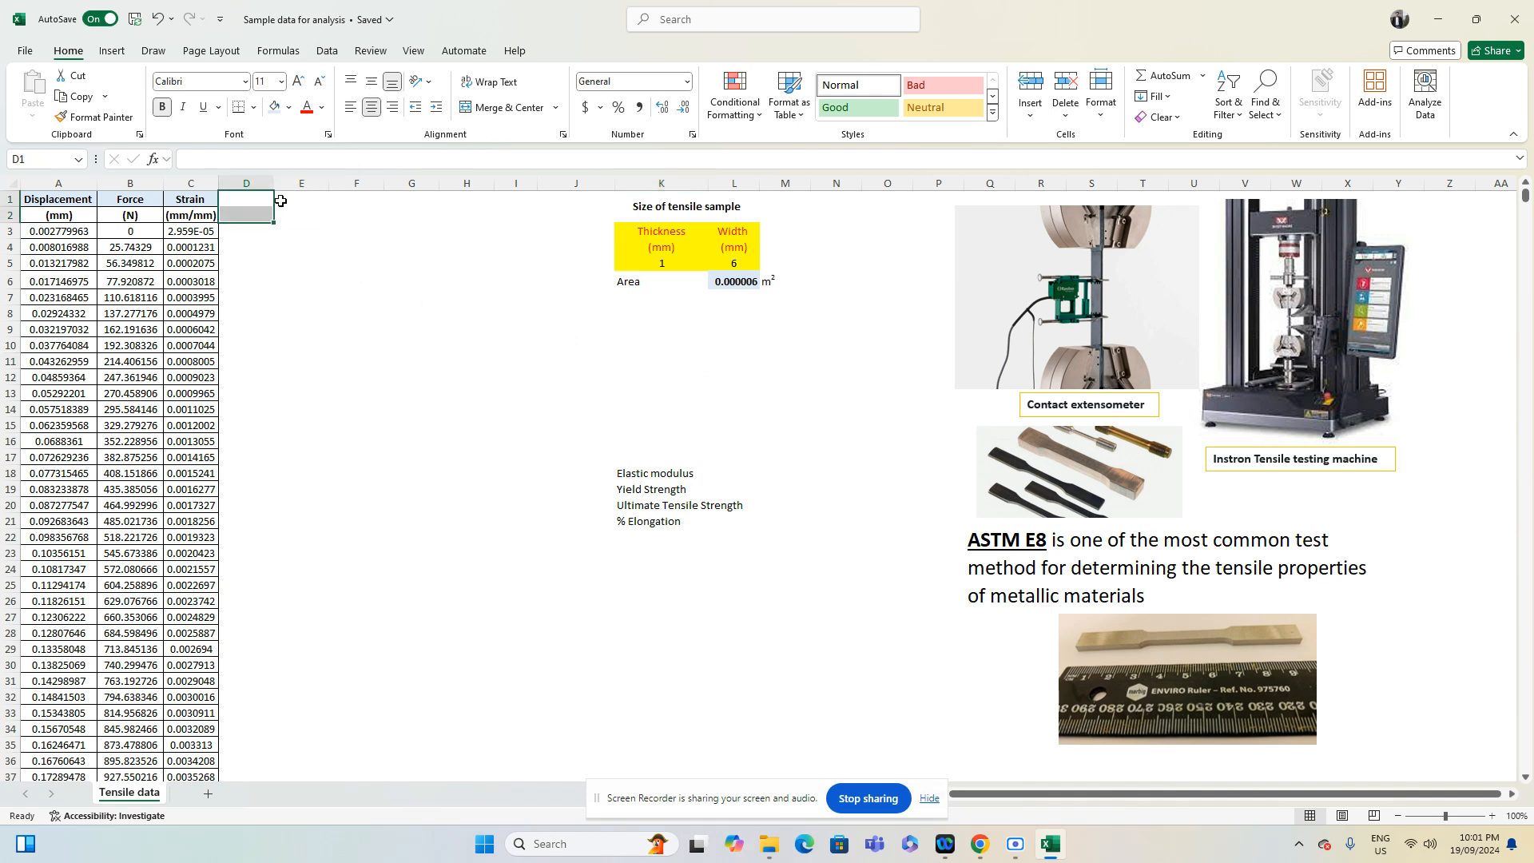
left_click(245, 199)
type("Stress")
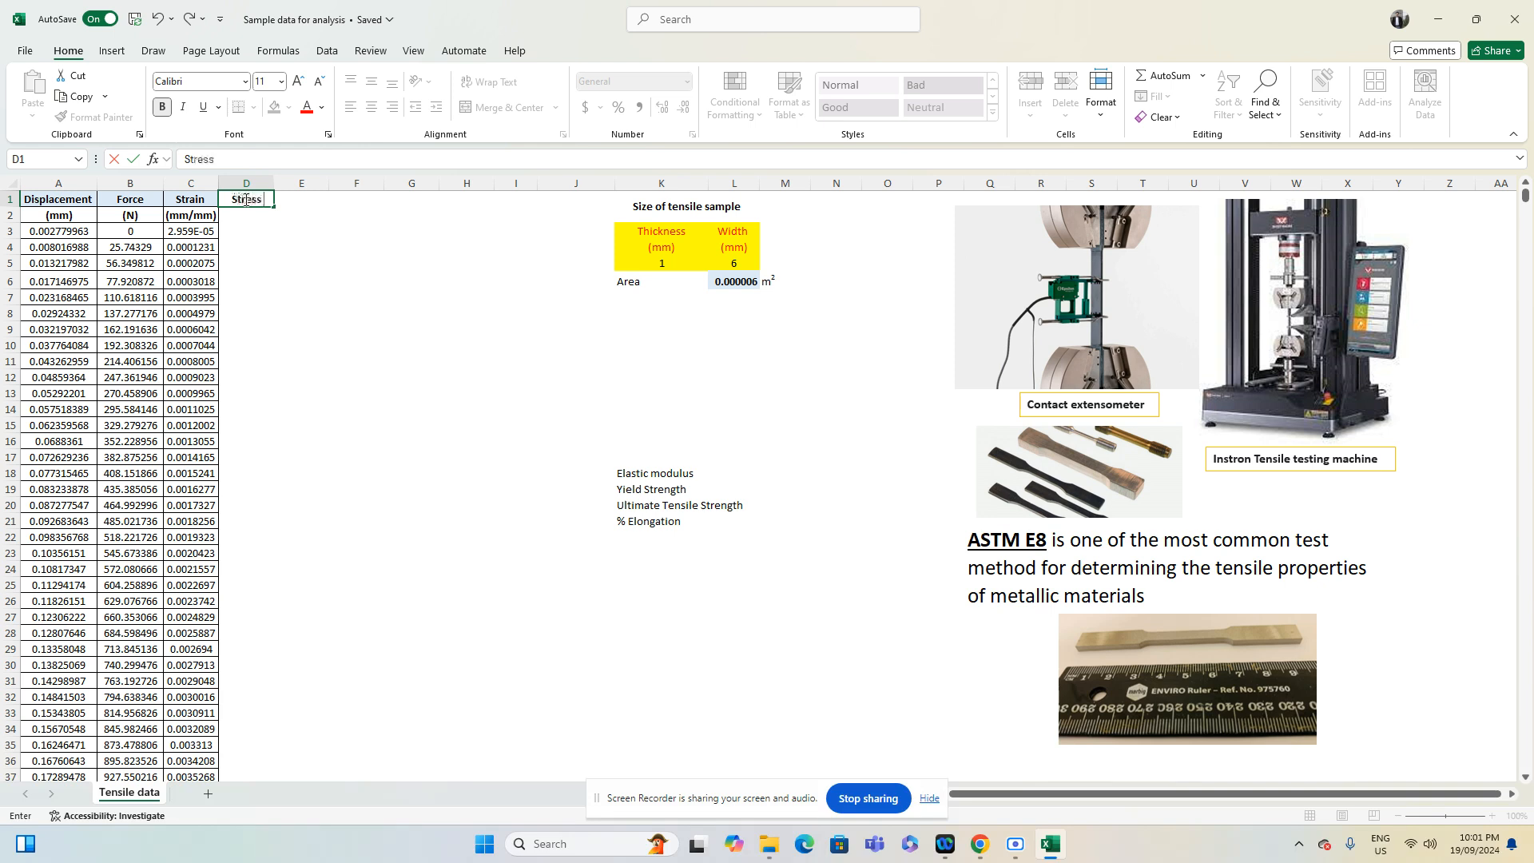
key("Return")
type("(")
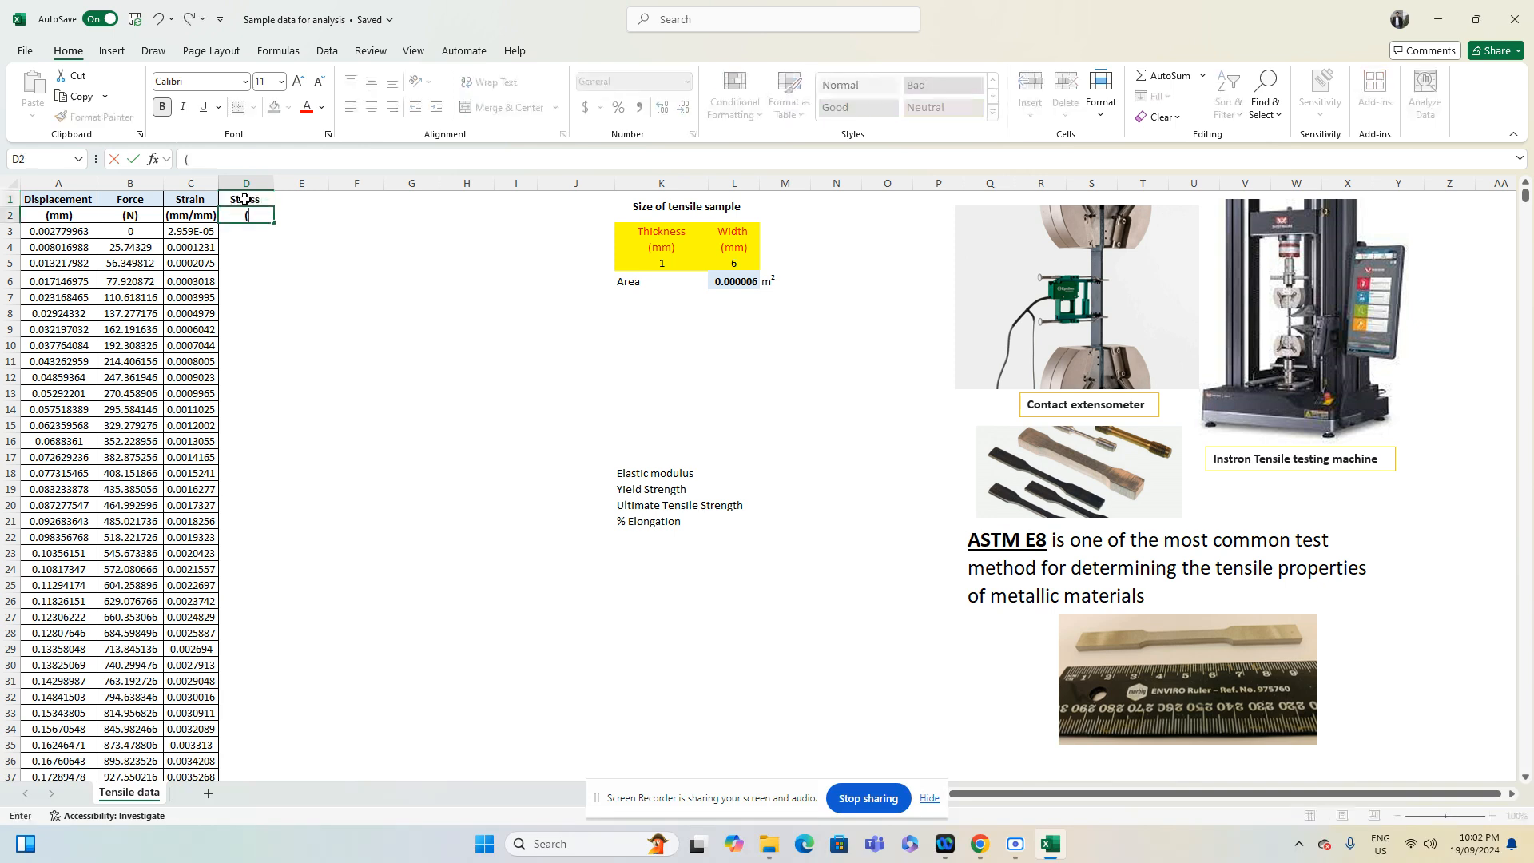
type("Pa)")
key("Return")
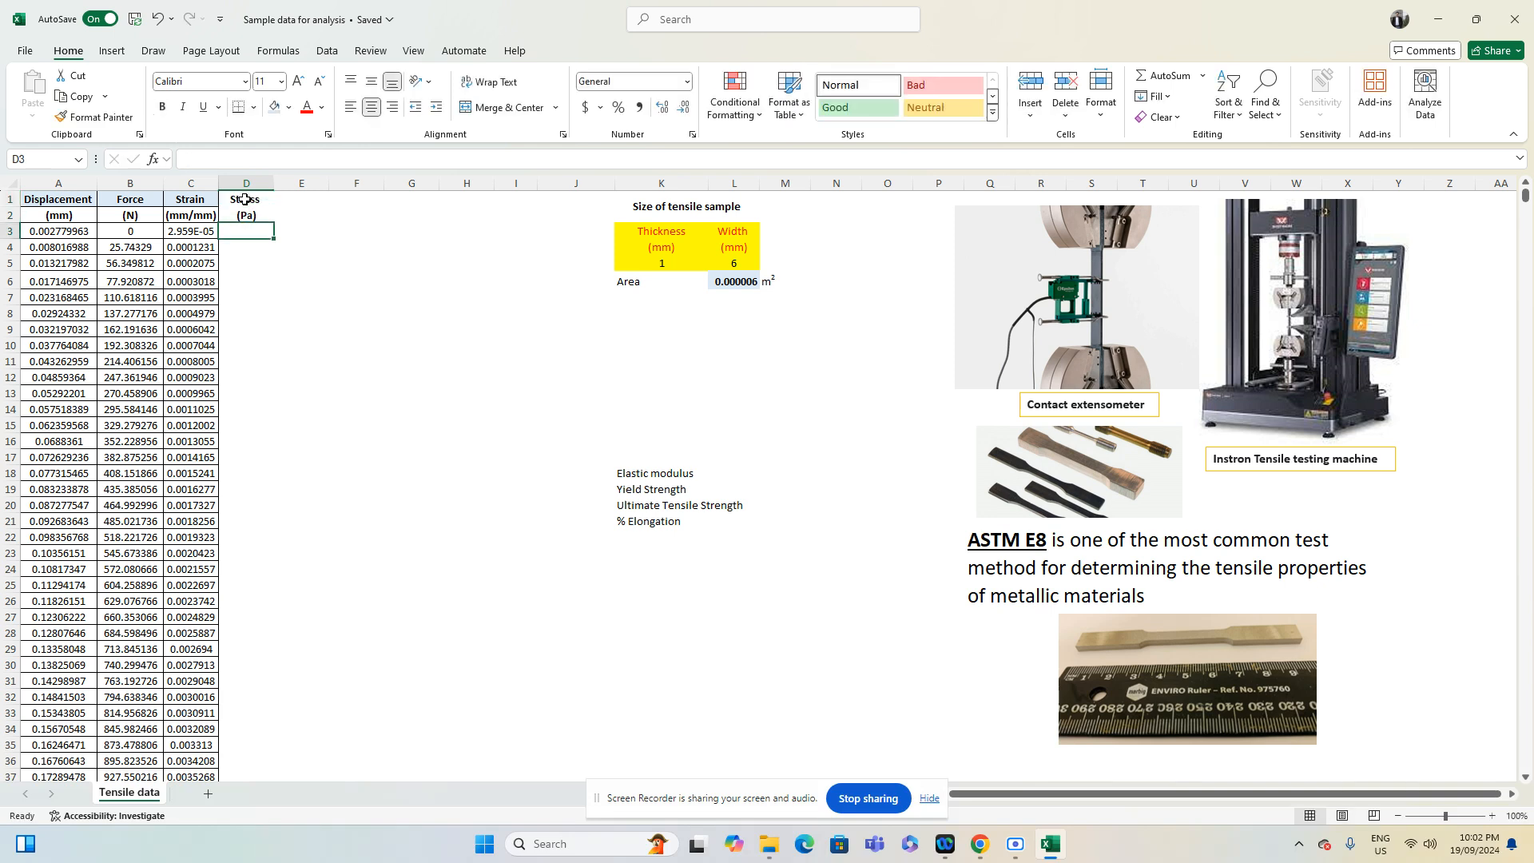
Apply all borders to the Stress header cells D1:D2
left_click_drag(244, 199, 245, 216)
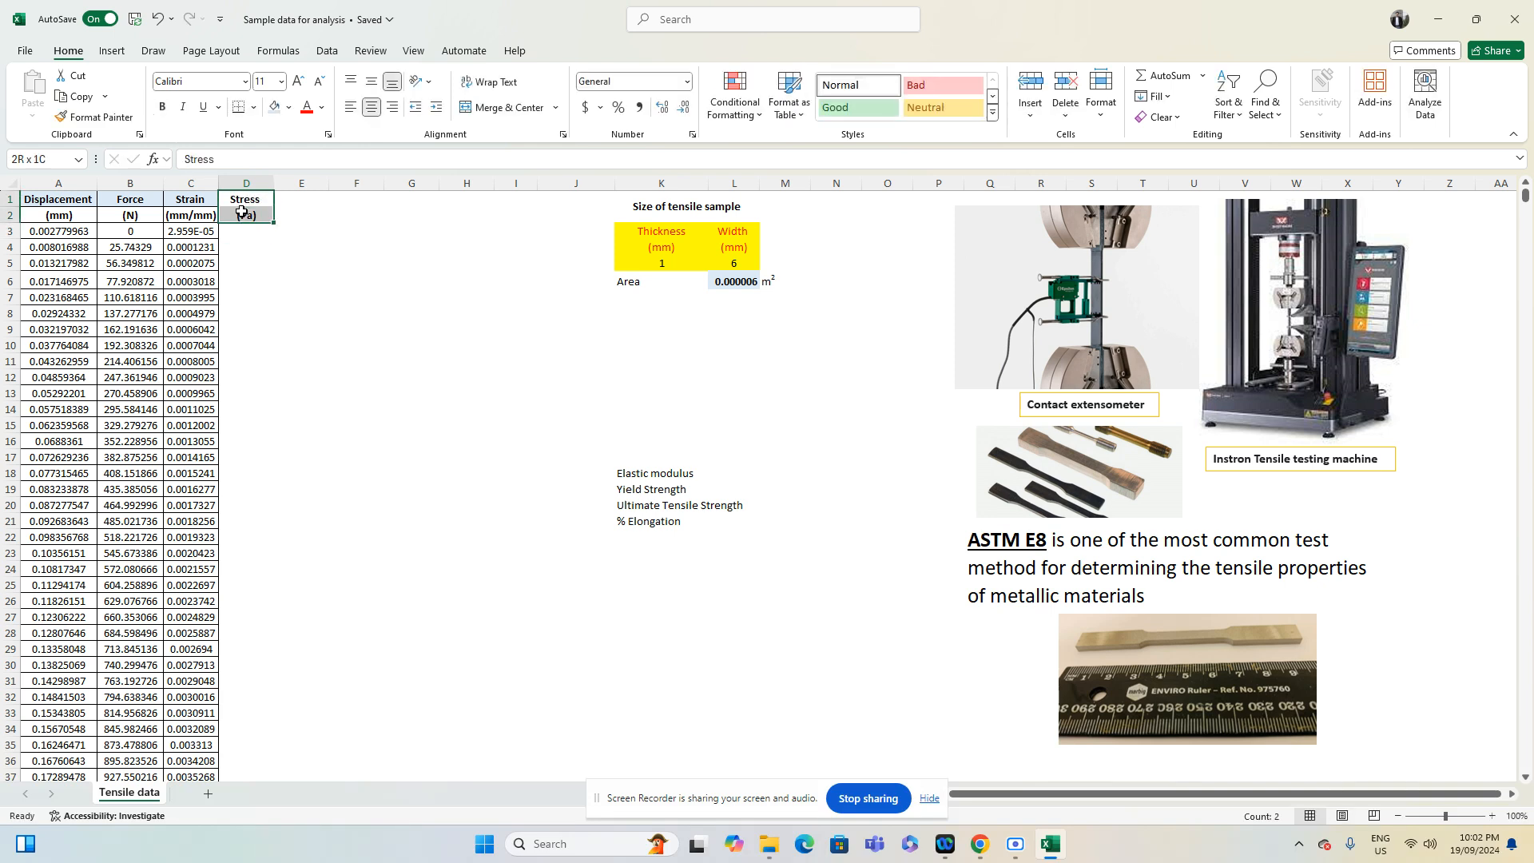
left_click(253, 107)
left_click(268, 270)
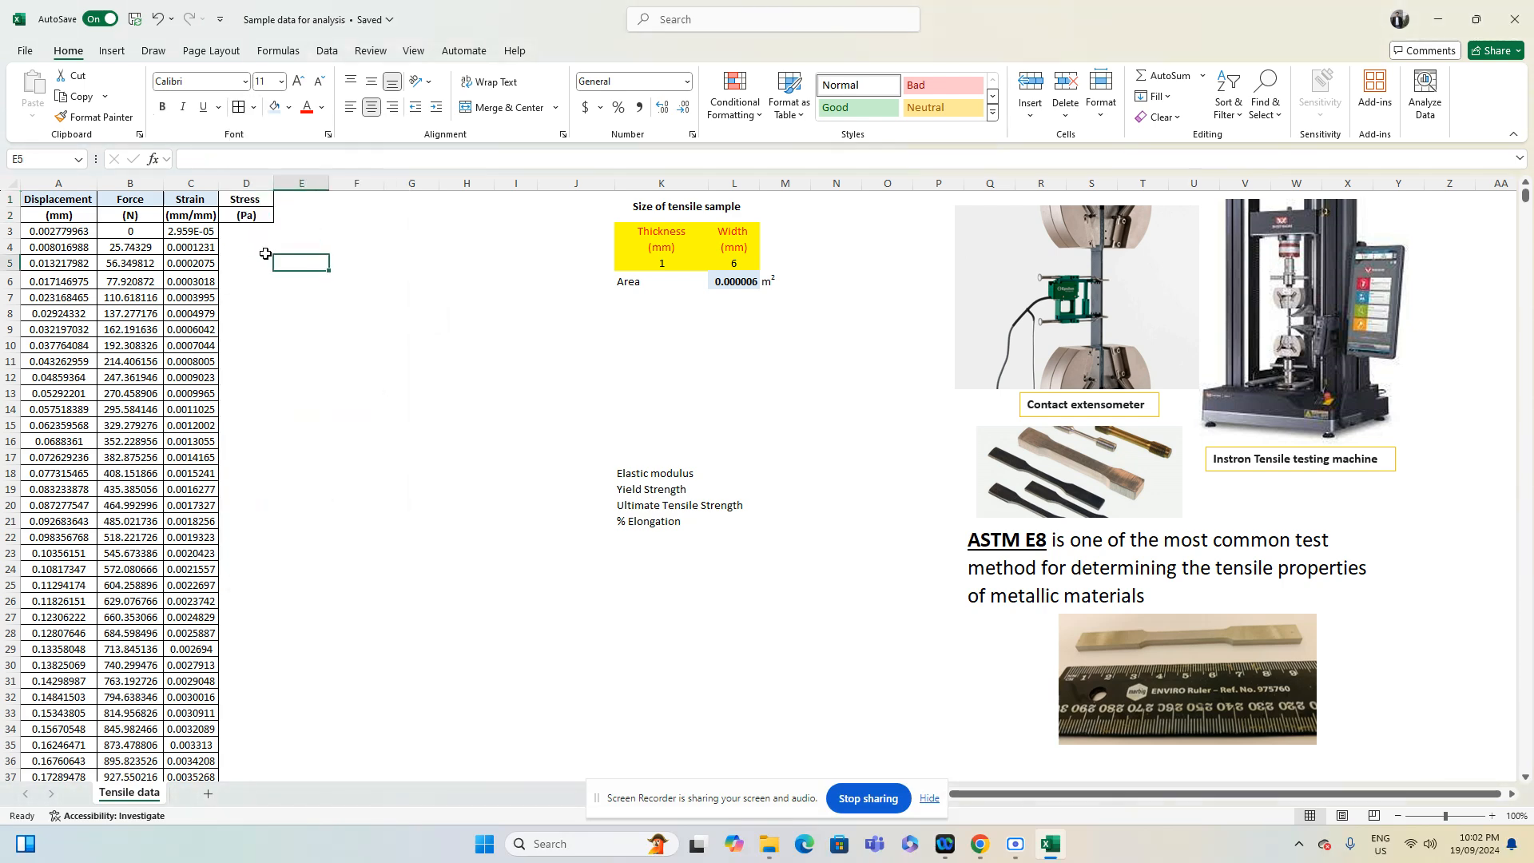
Look through the force readings in column B well down the data set and return to the start of the sheet
left_click(244, 231)
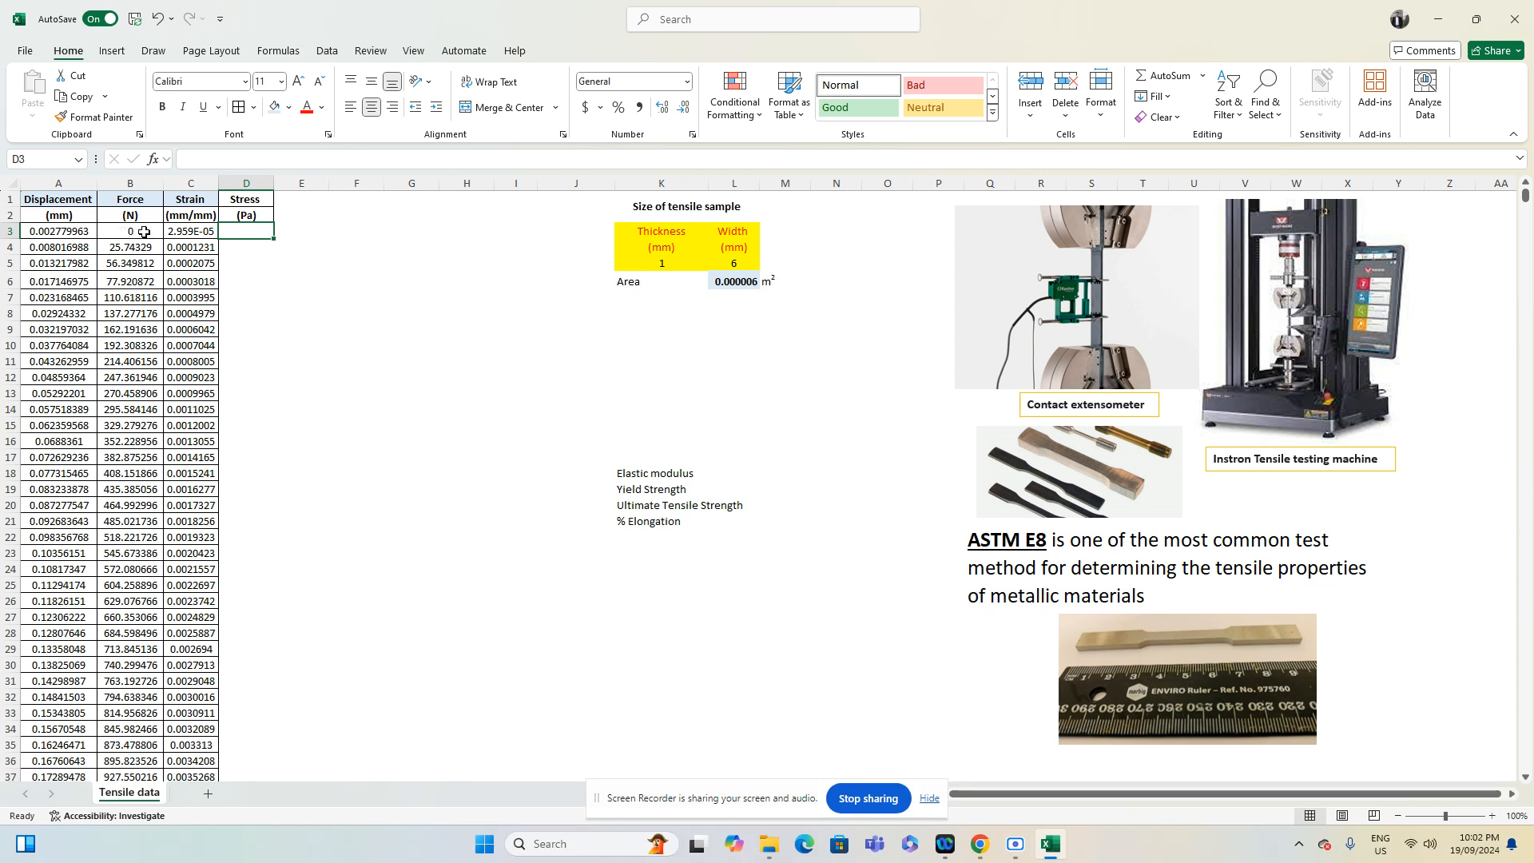
left_click(143, 232)
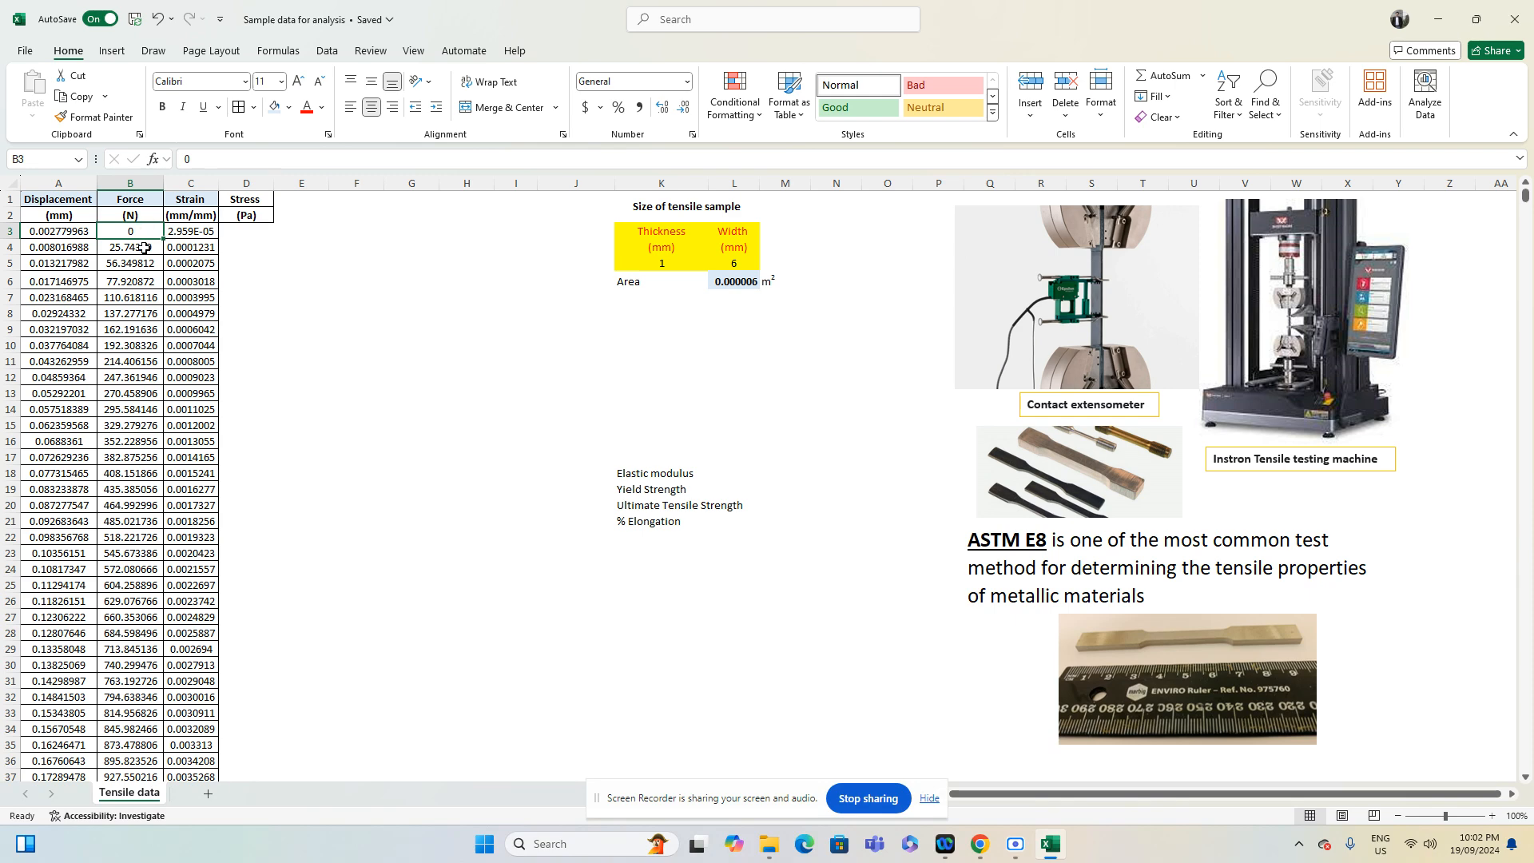
left_click(143, 248)
left_click(141, 263)
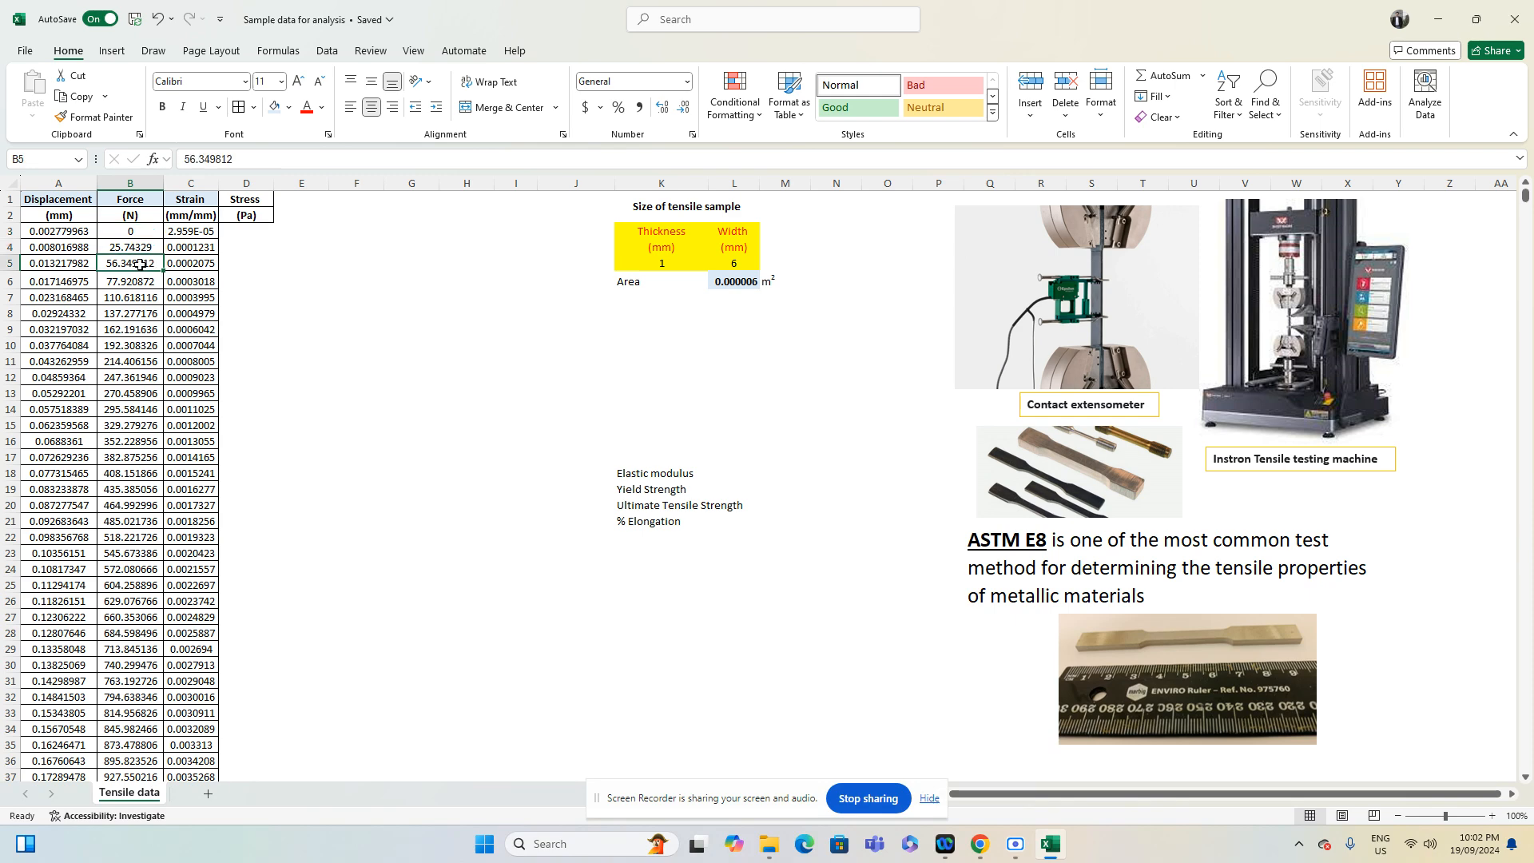
scroll(159, 765, "down", 20)
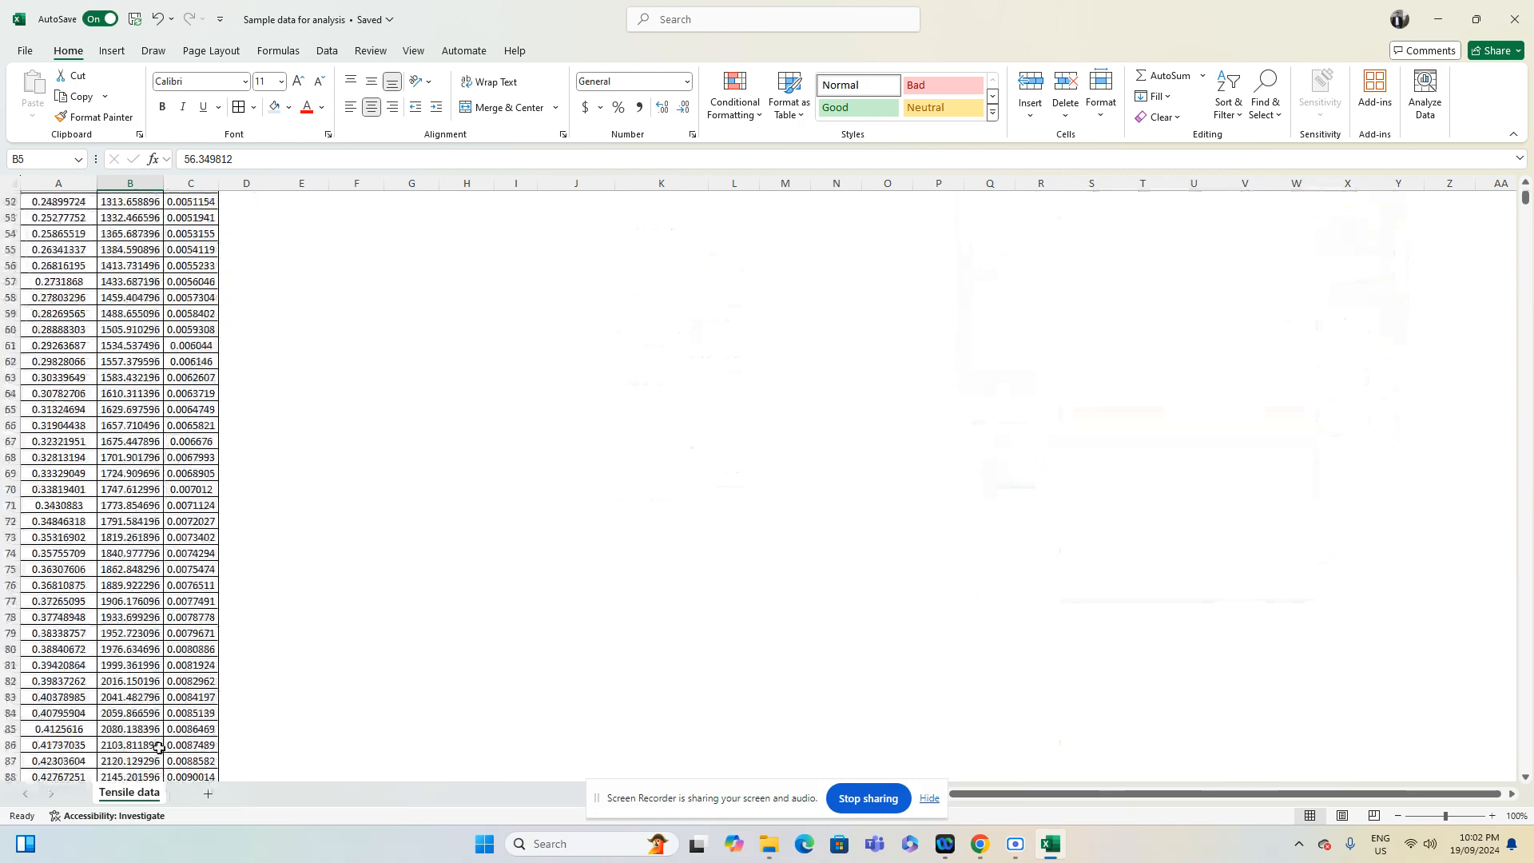
scroll(158, 747, "down", 20)
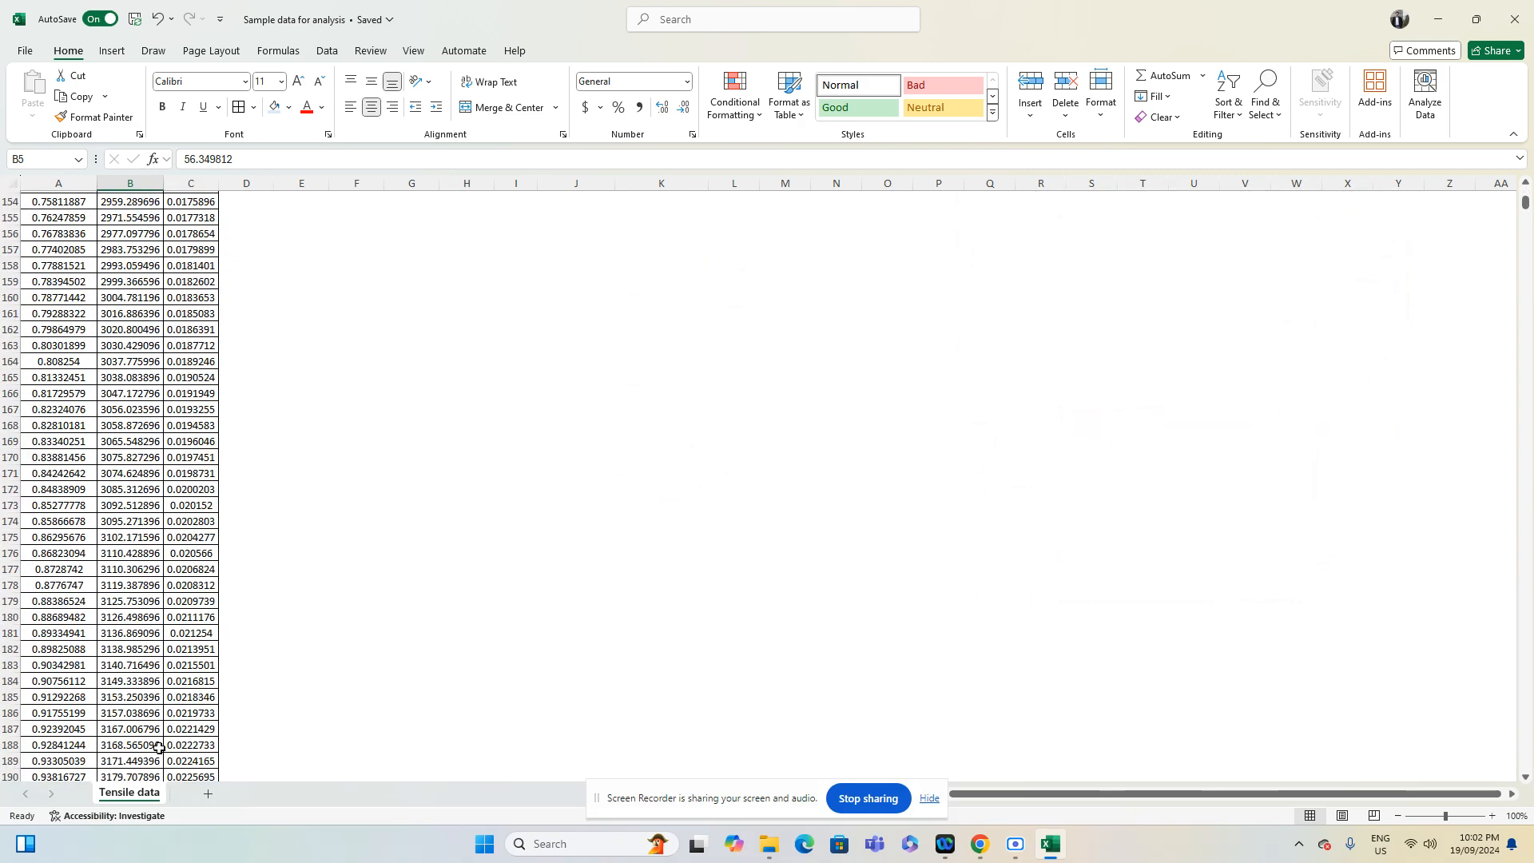
scroll(158, 747, "down", 20)
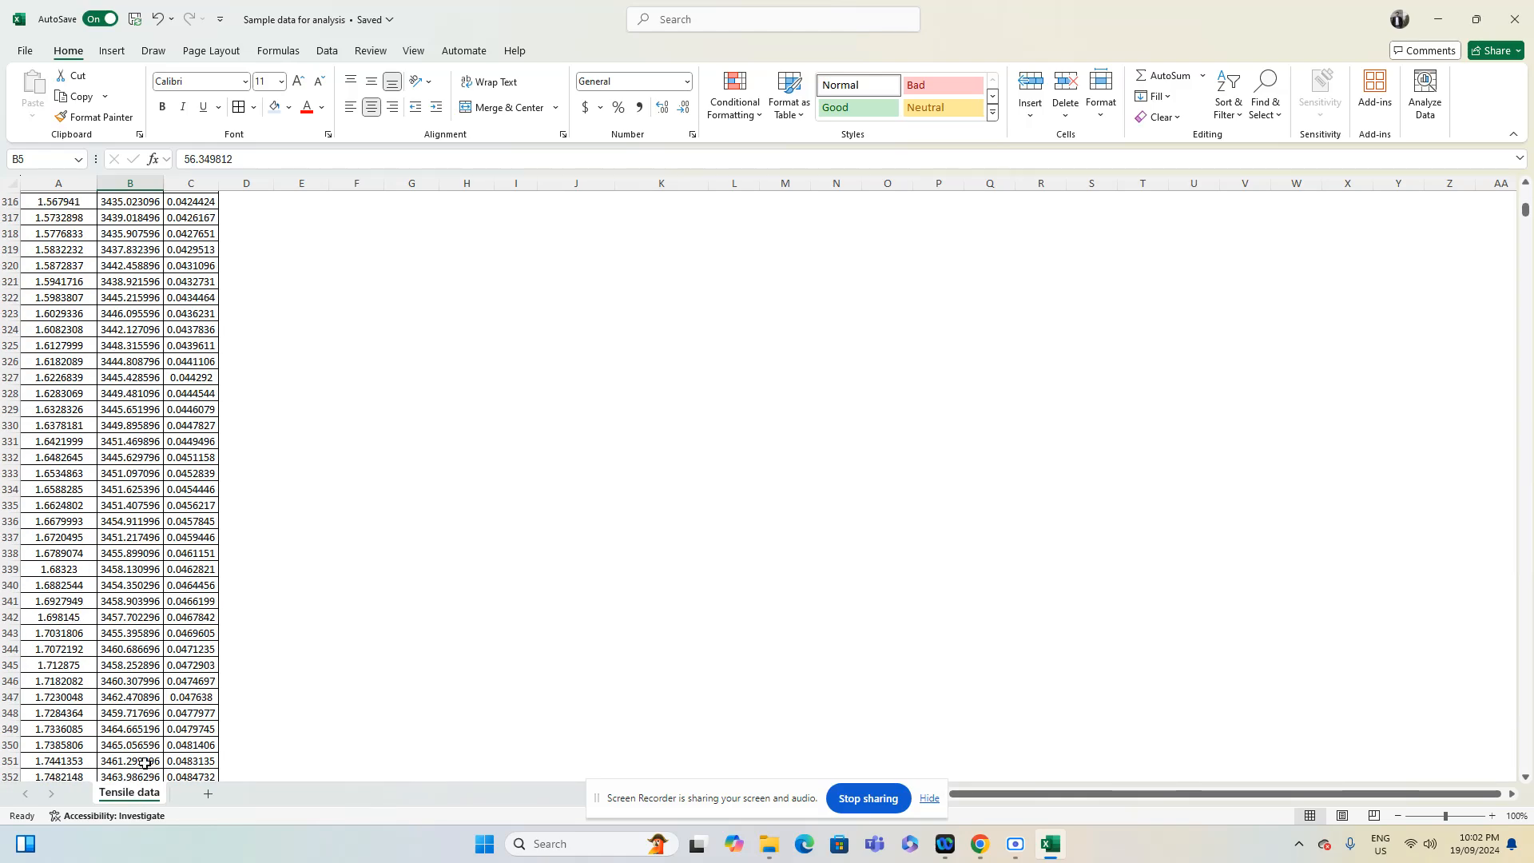
scroll(171, 735, "down", 15)
scroll(171, 735, "down", 7)
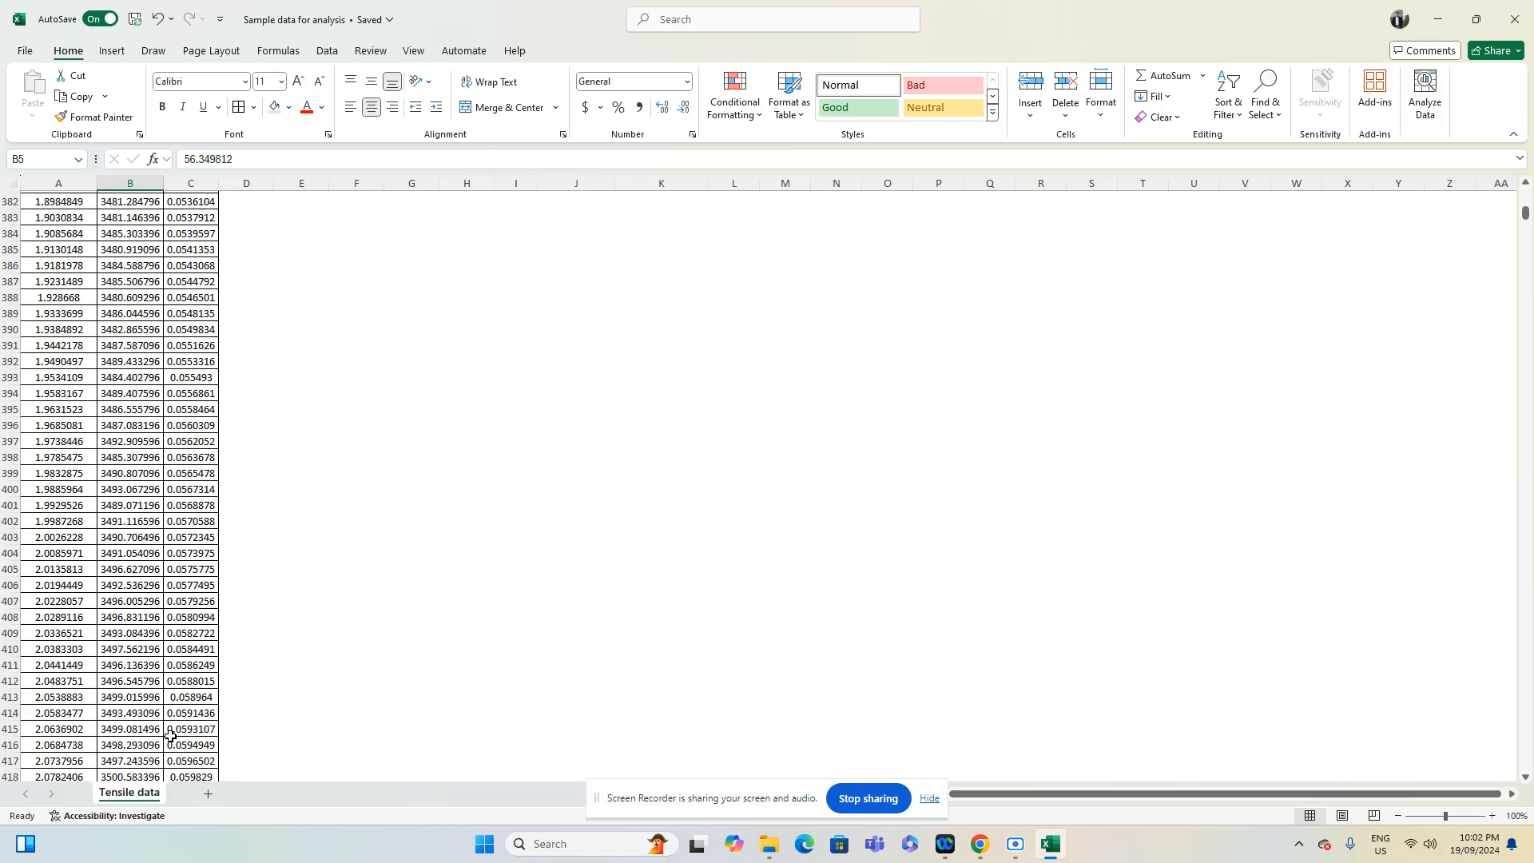
key("ctrl+Home")
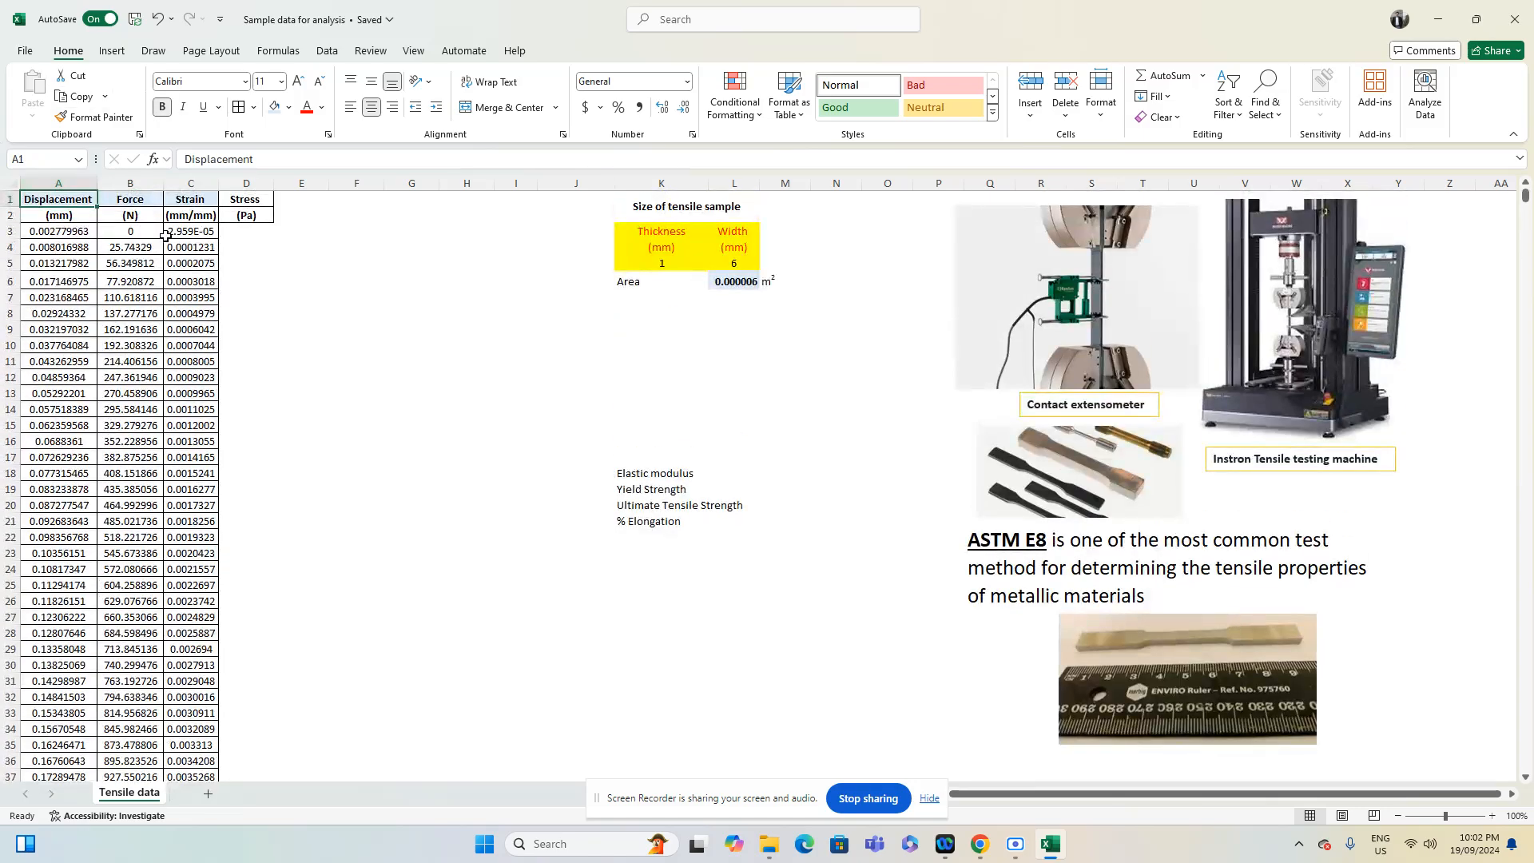
Calculate the first stress value in D3 as force divided by the fixed area, using the formula =B3/$L$6
left_click(237, 228)
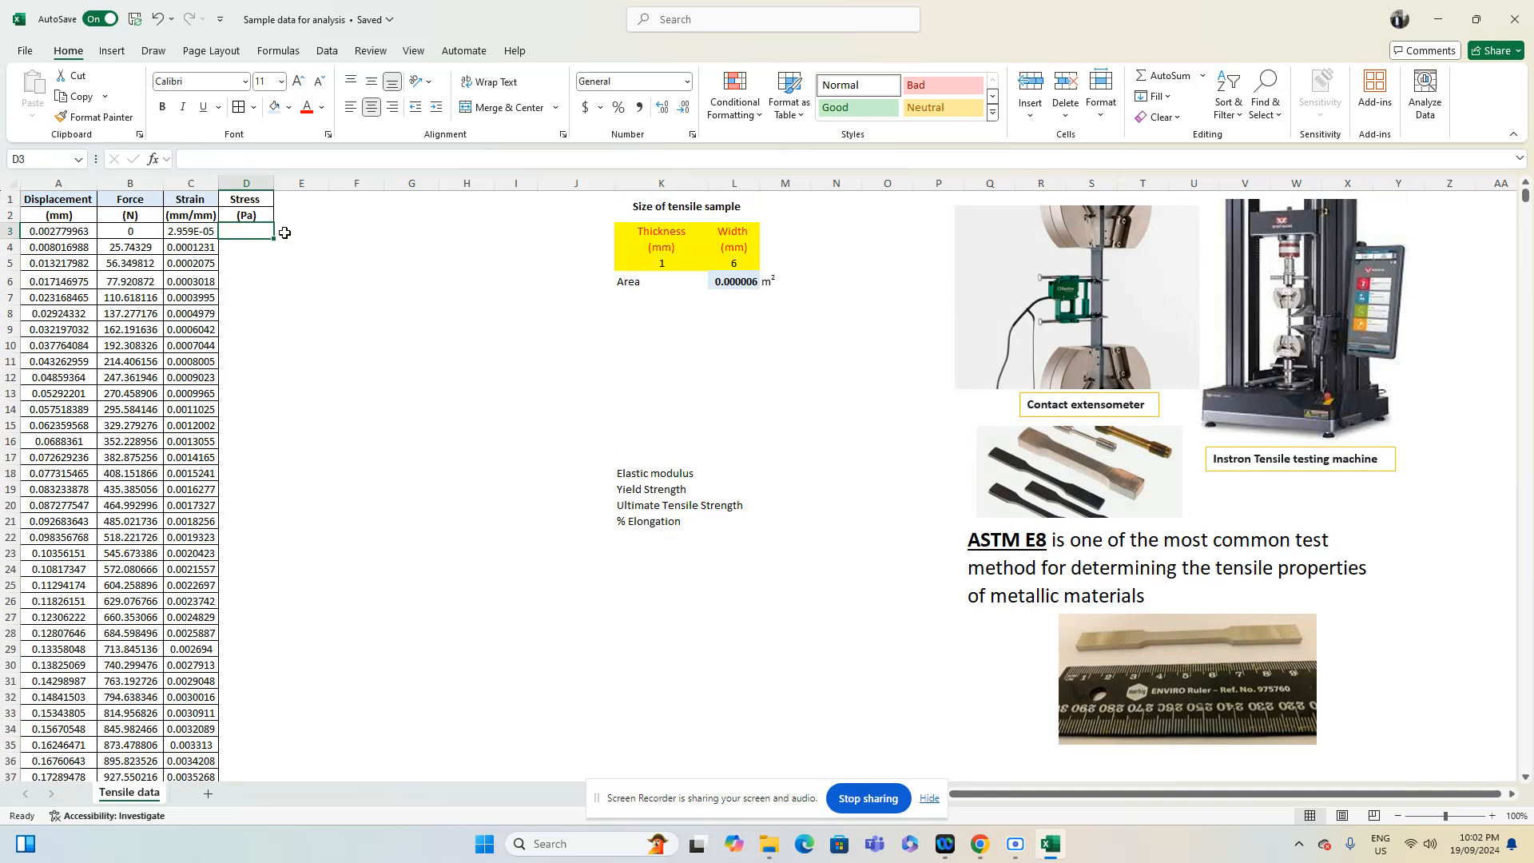
type("=")
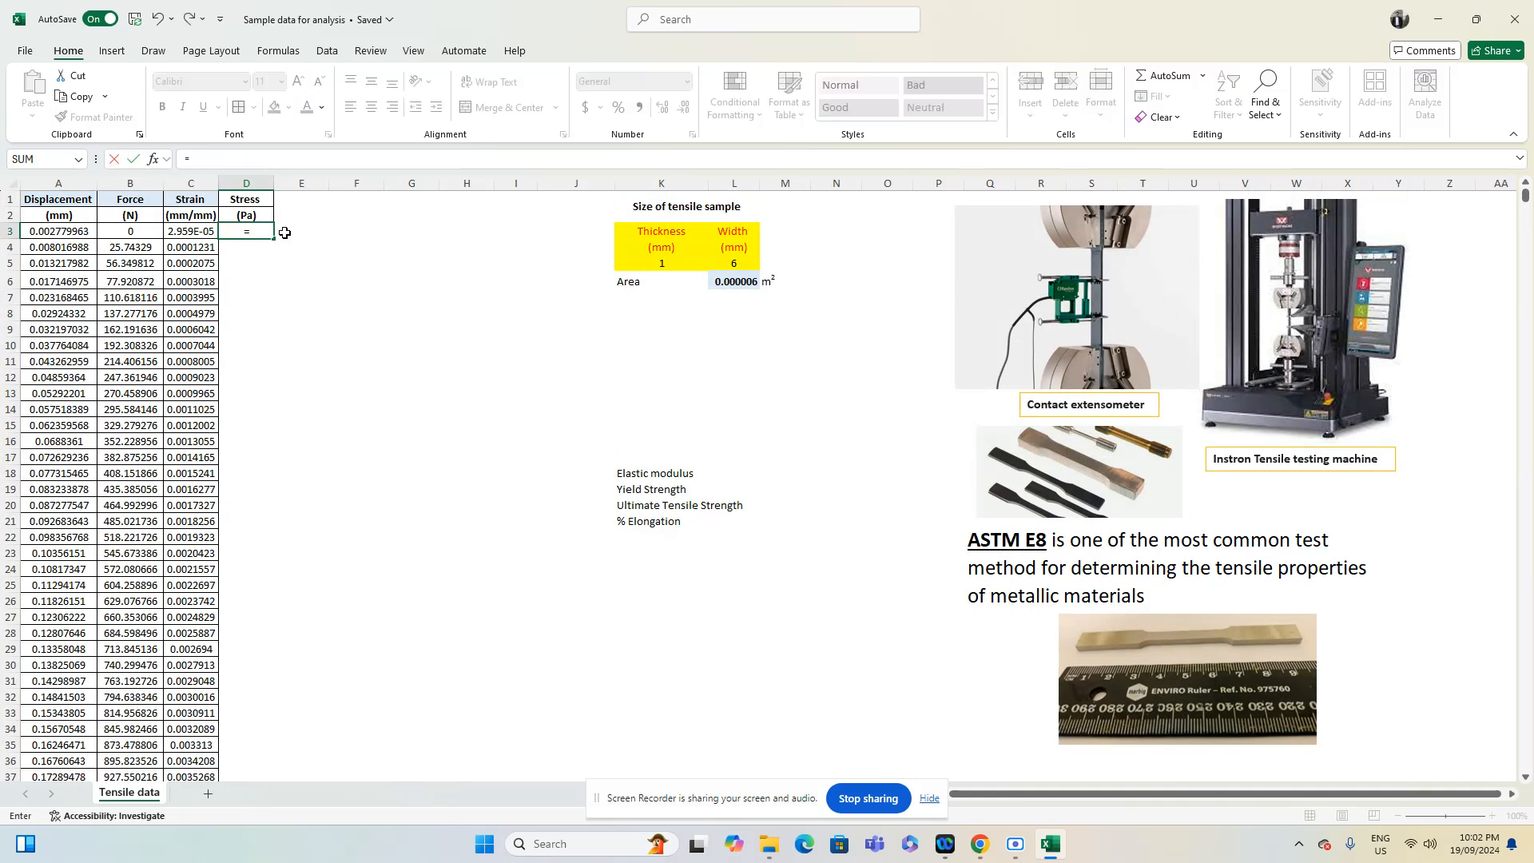
left_click(136, 231)
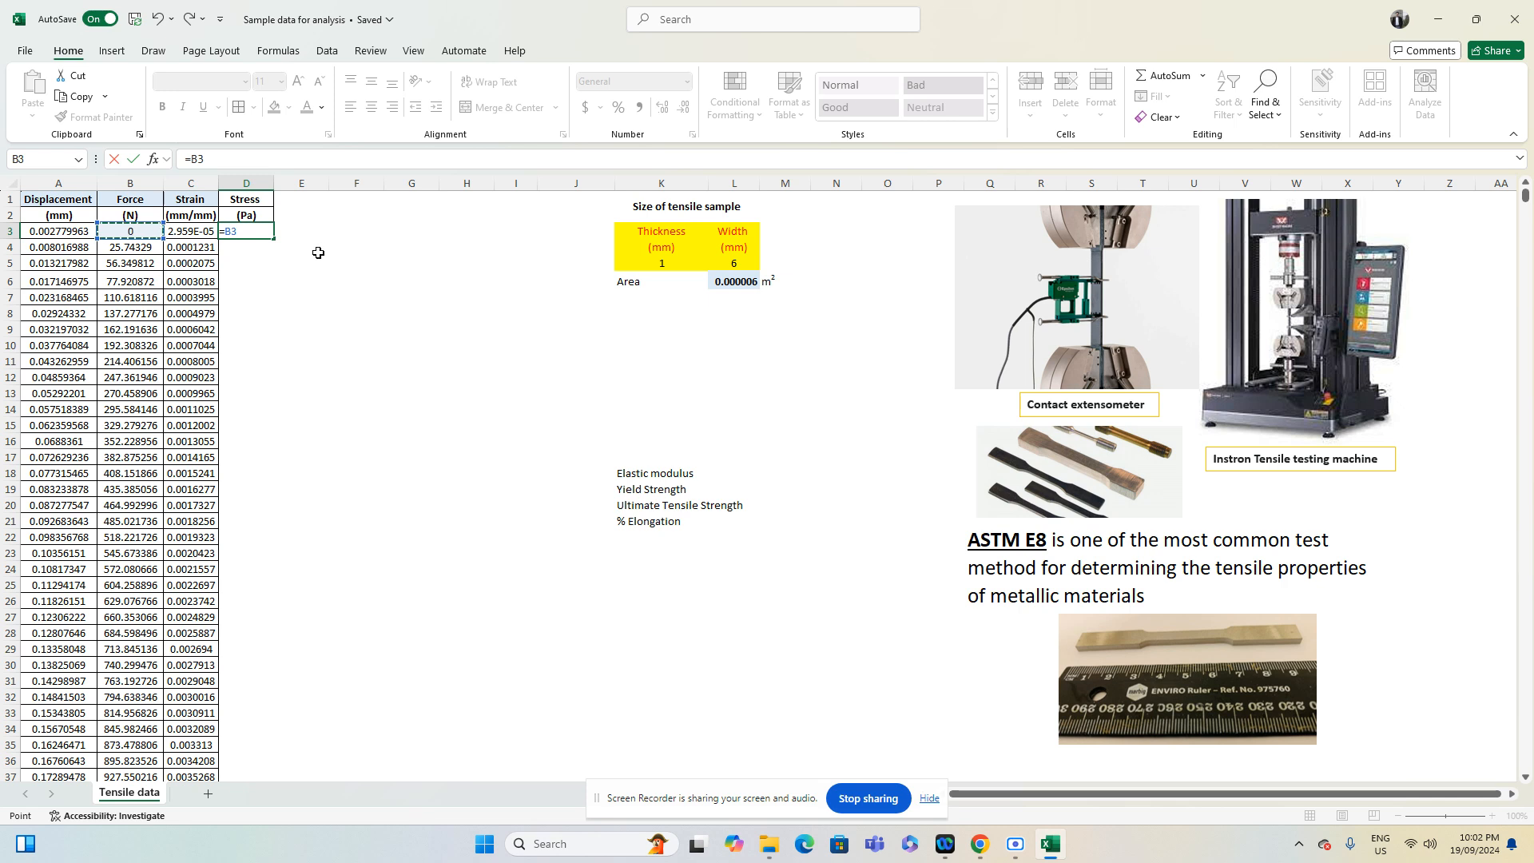
type("/")
left_click(736, 282)
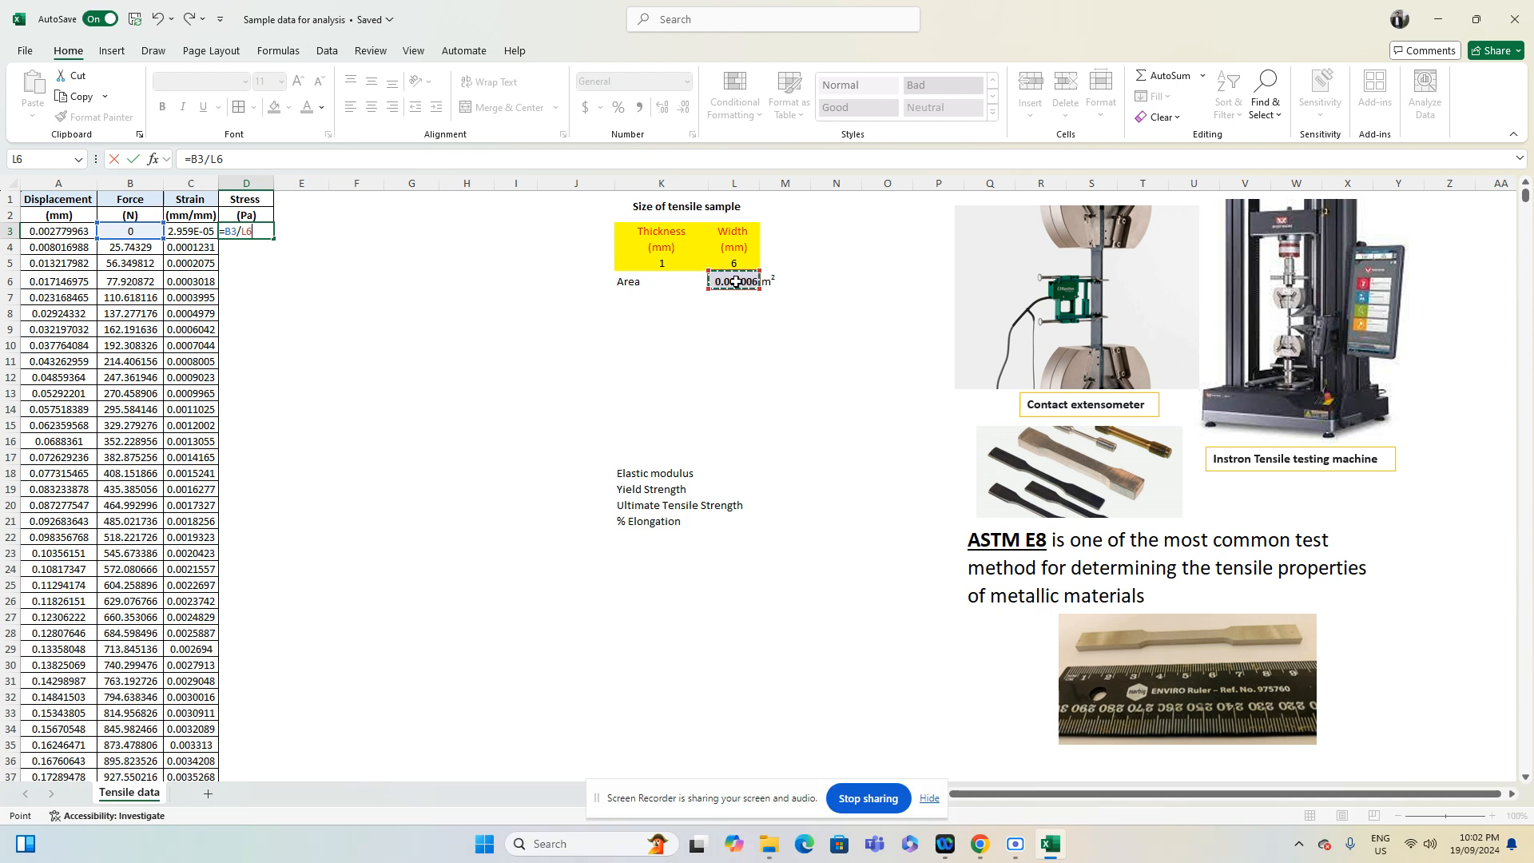
left_click(241, 231)
type("$L$")
key("Return")
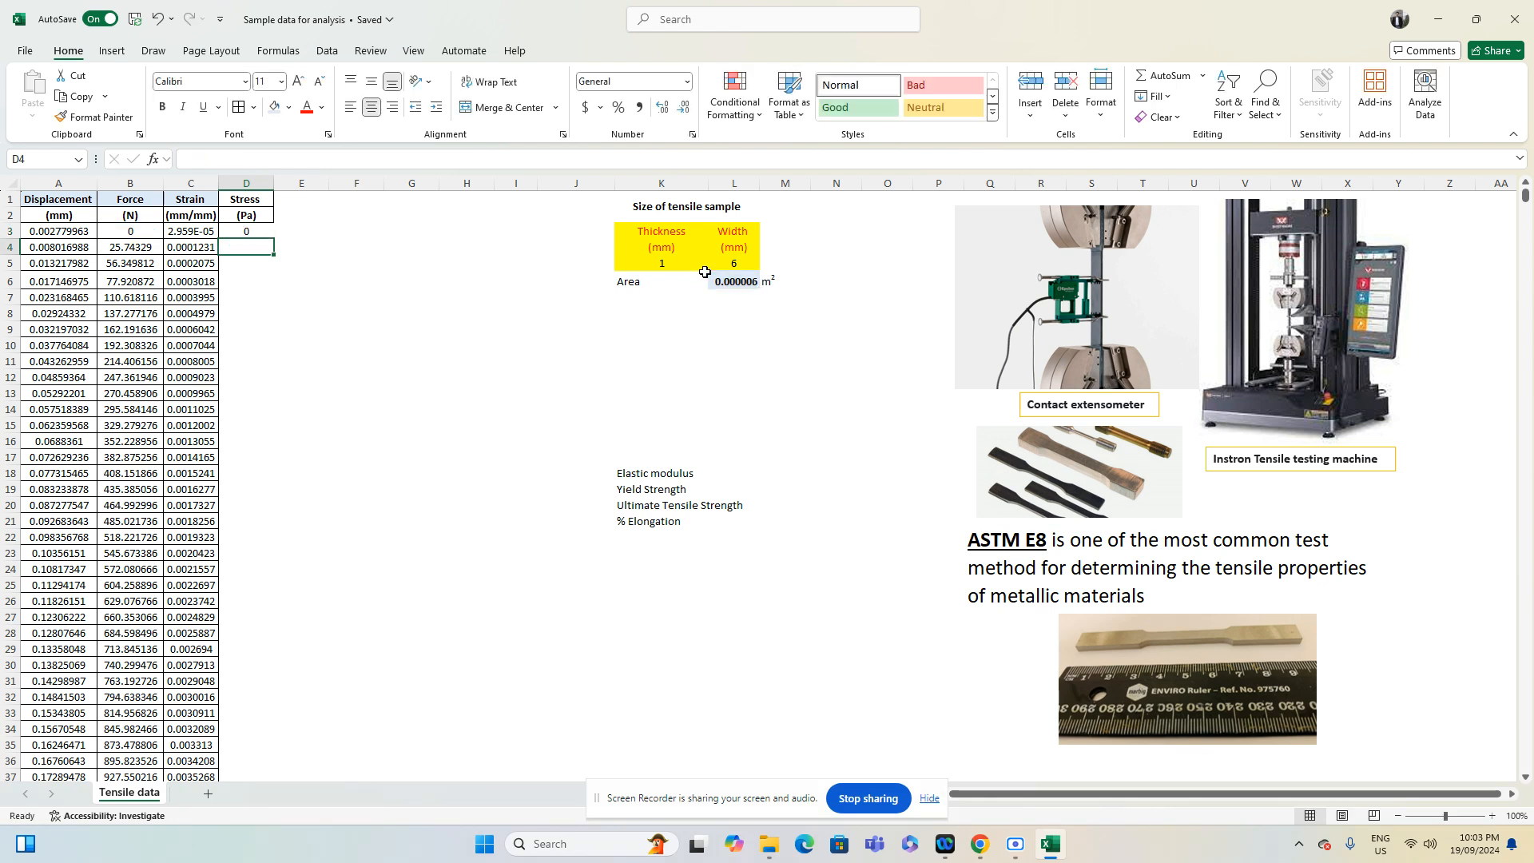
Fill the stress formula from D3 down the whole data column and check the resulting formulas in D4 and D3
left_click(243, 228)
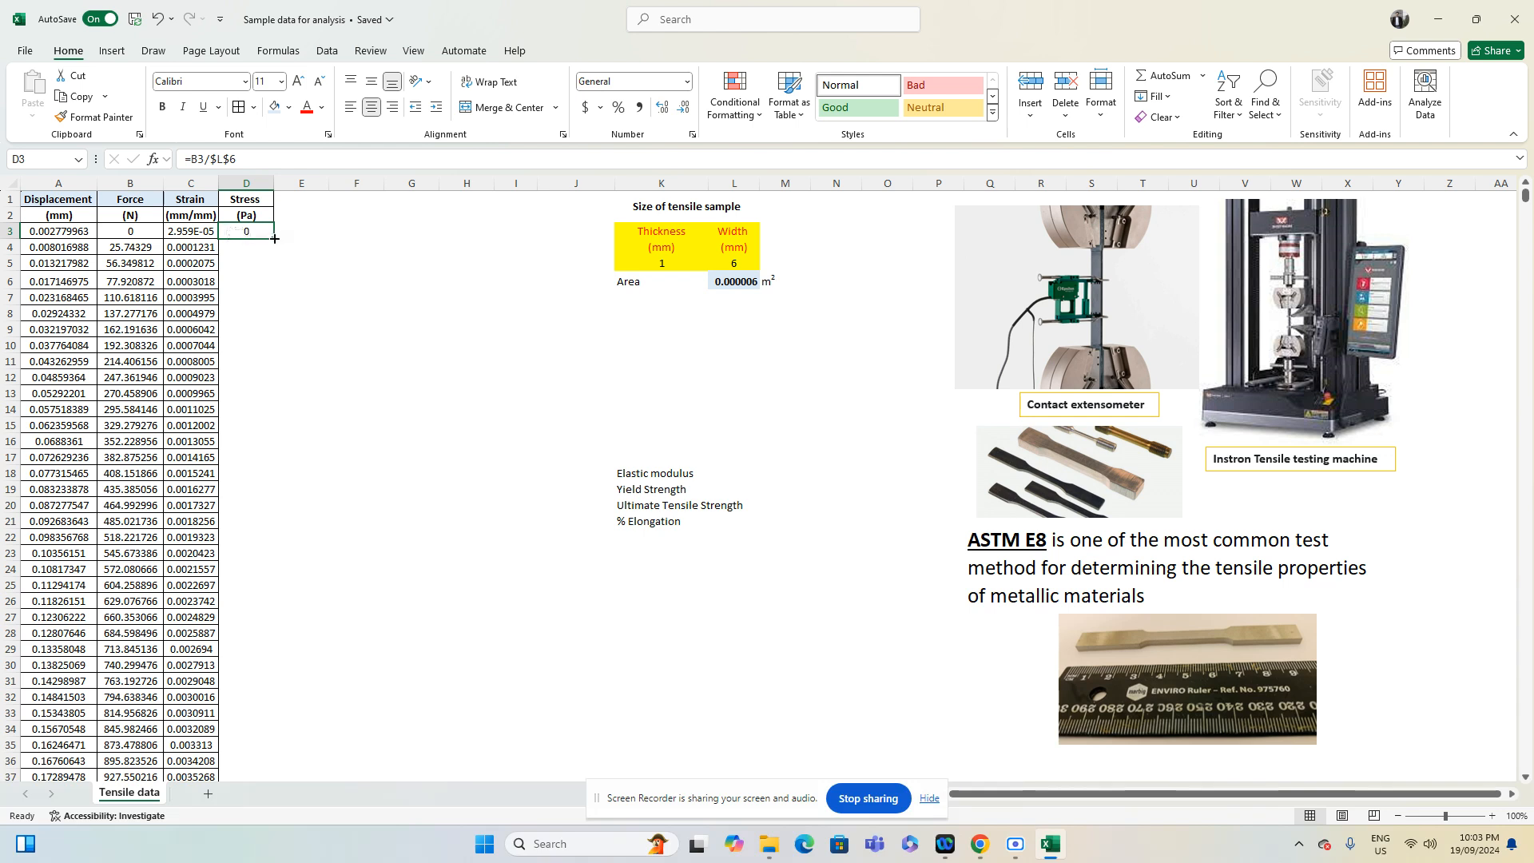
double_click(274, 238)
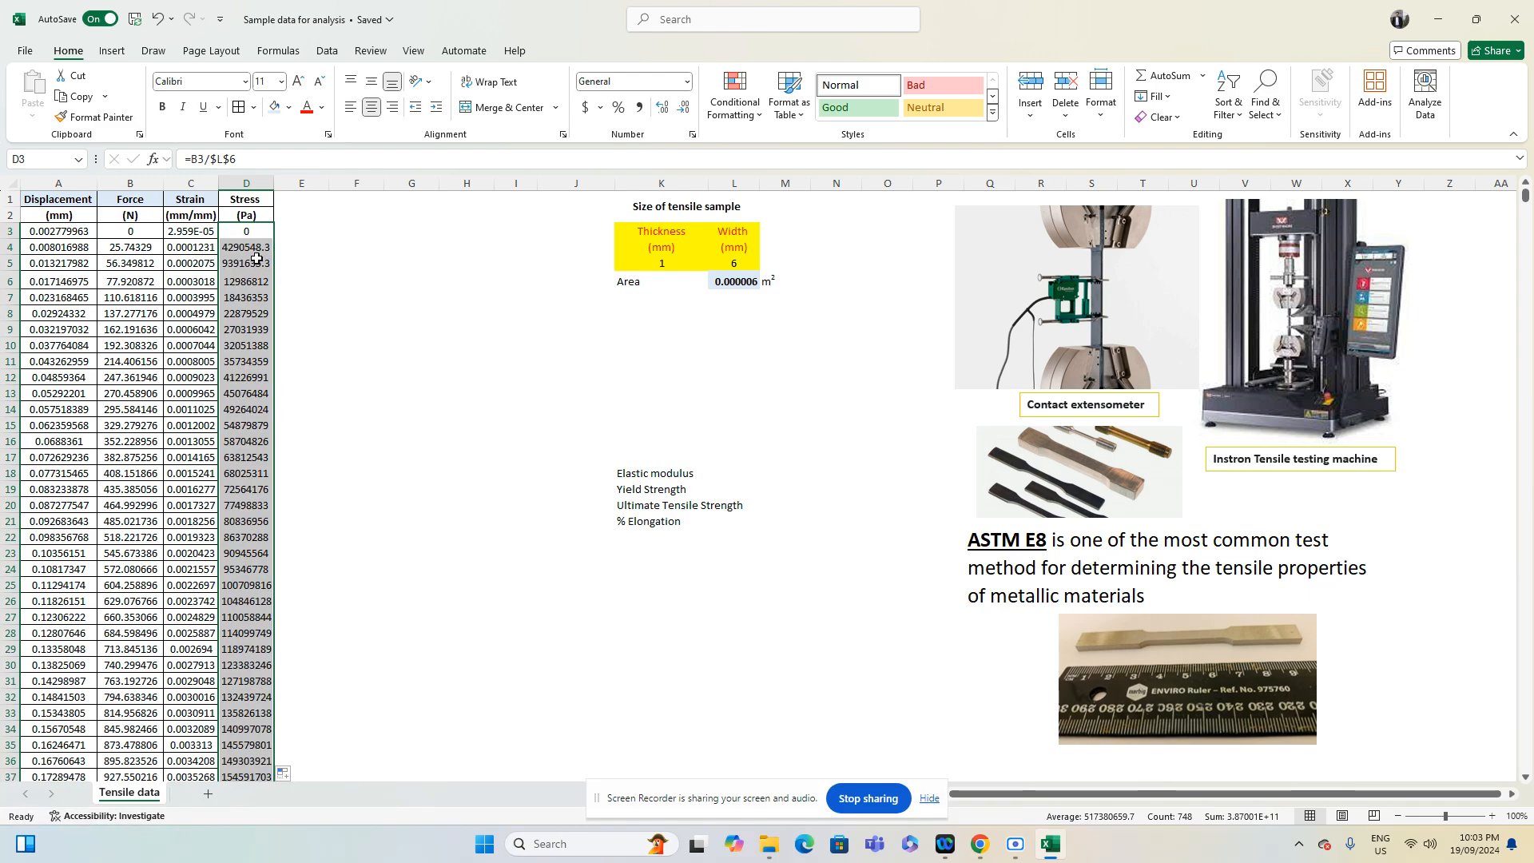
scroll(247, 484, "down", 20)
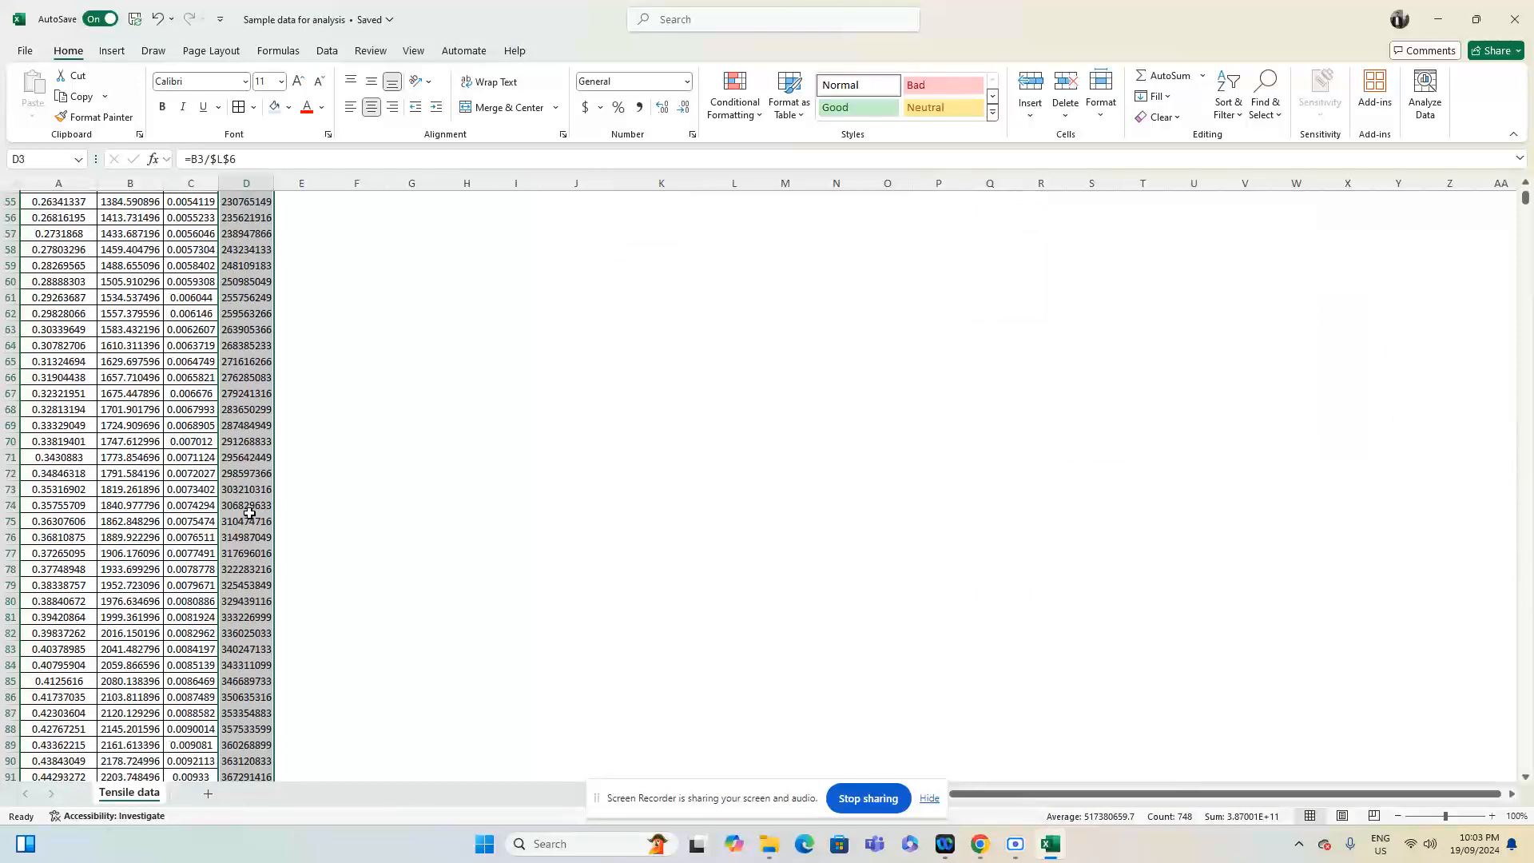
scroll(264, 375, "up", 20)
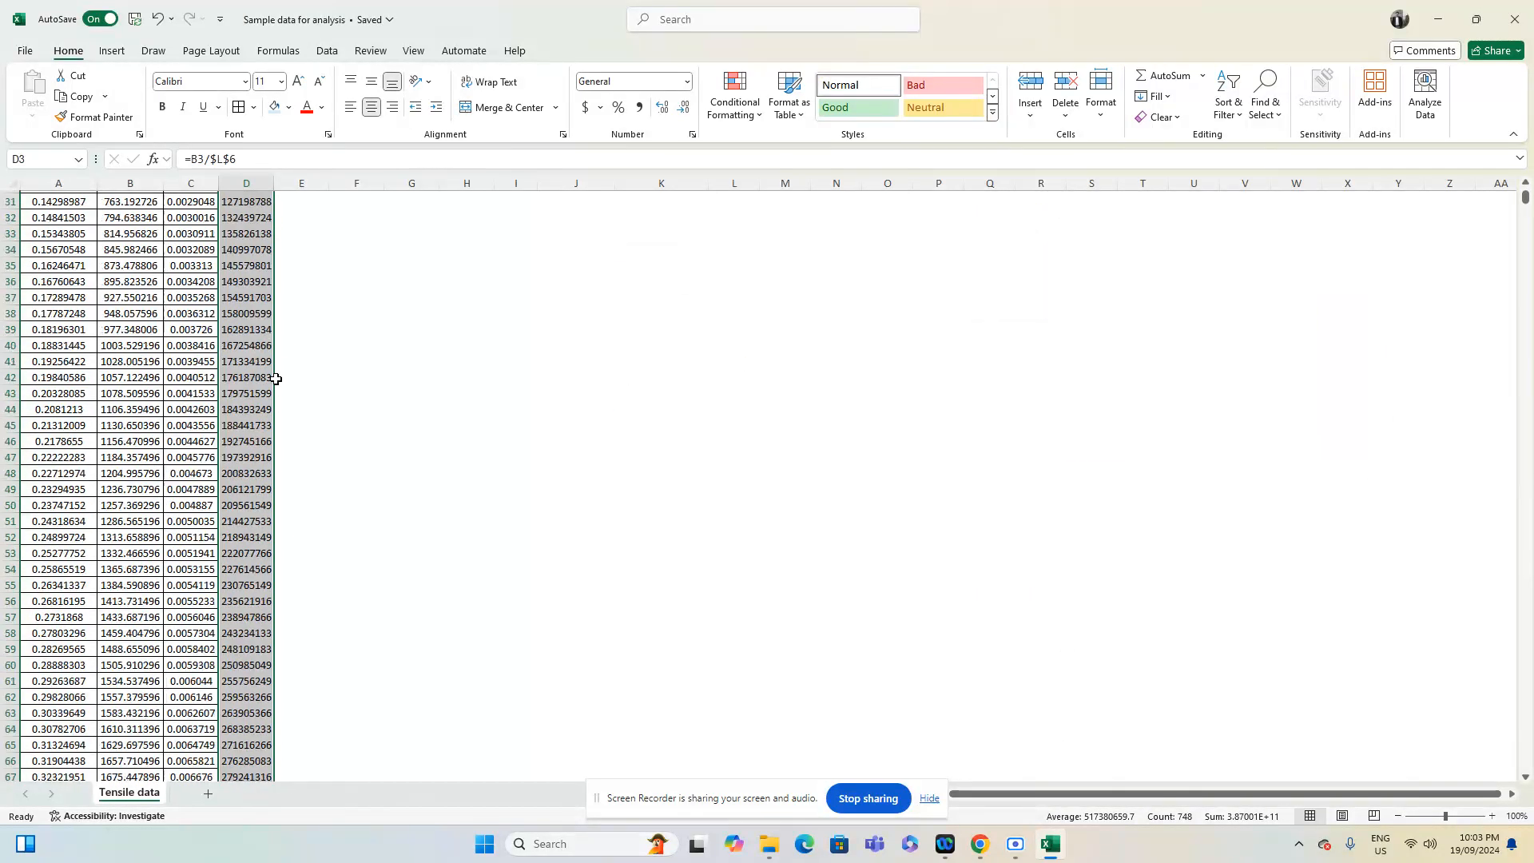
left_click(248, 246)
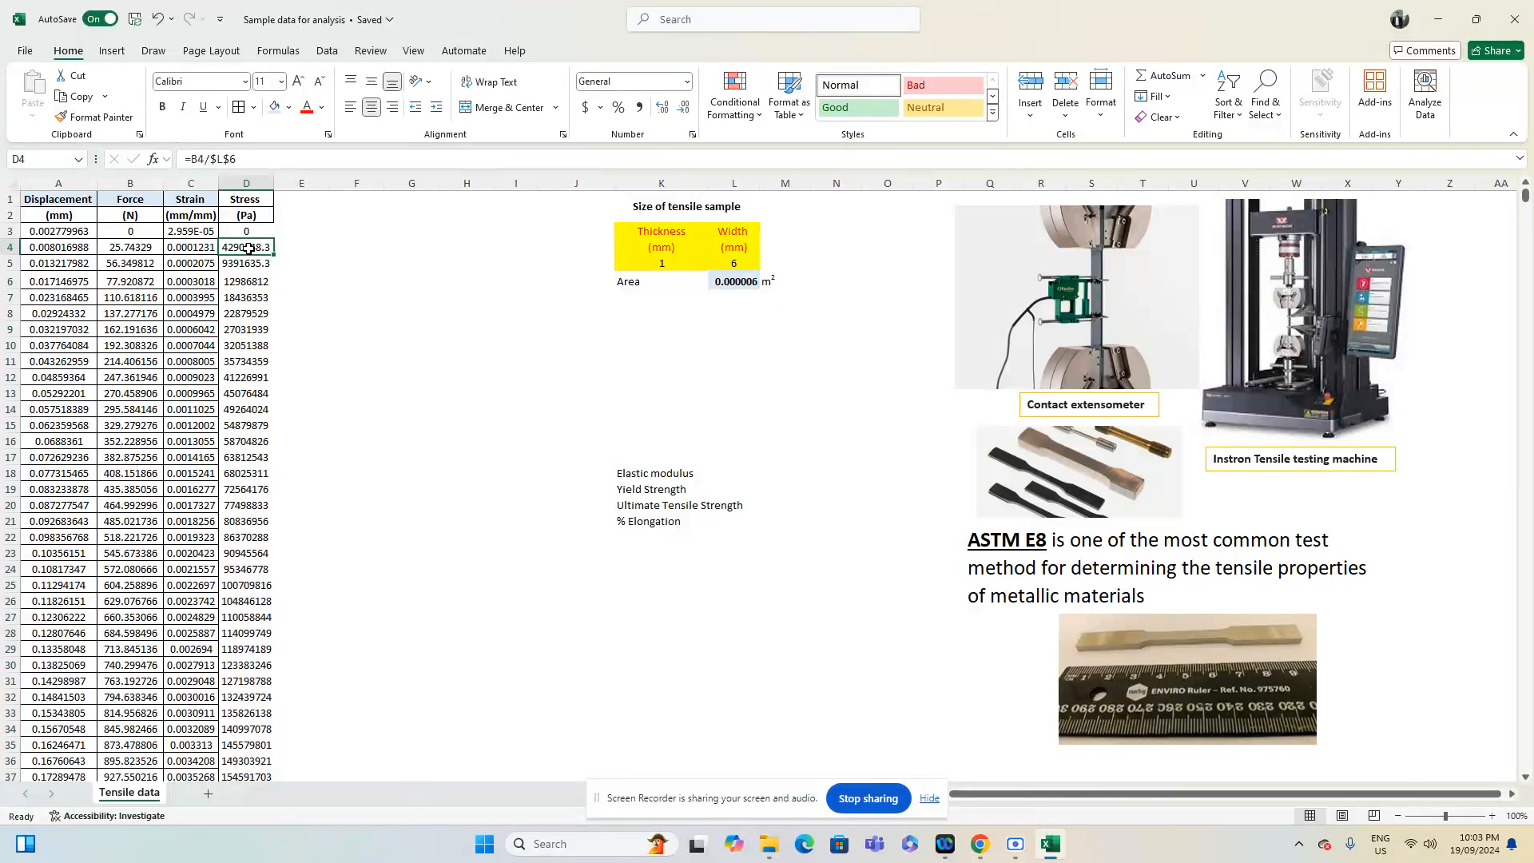
left_click(248, 230)
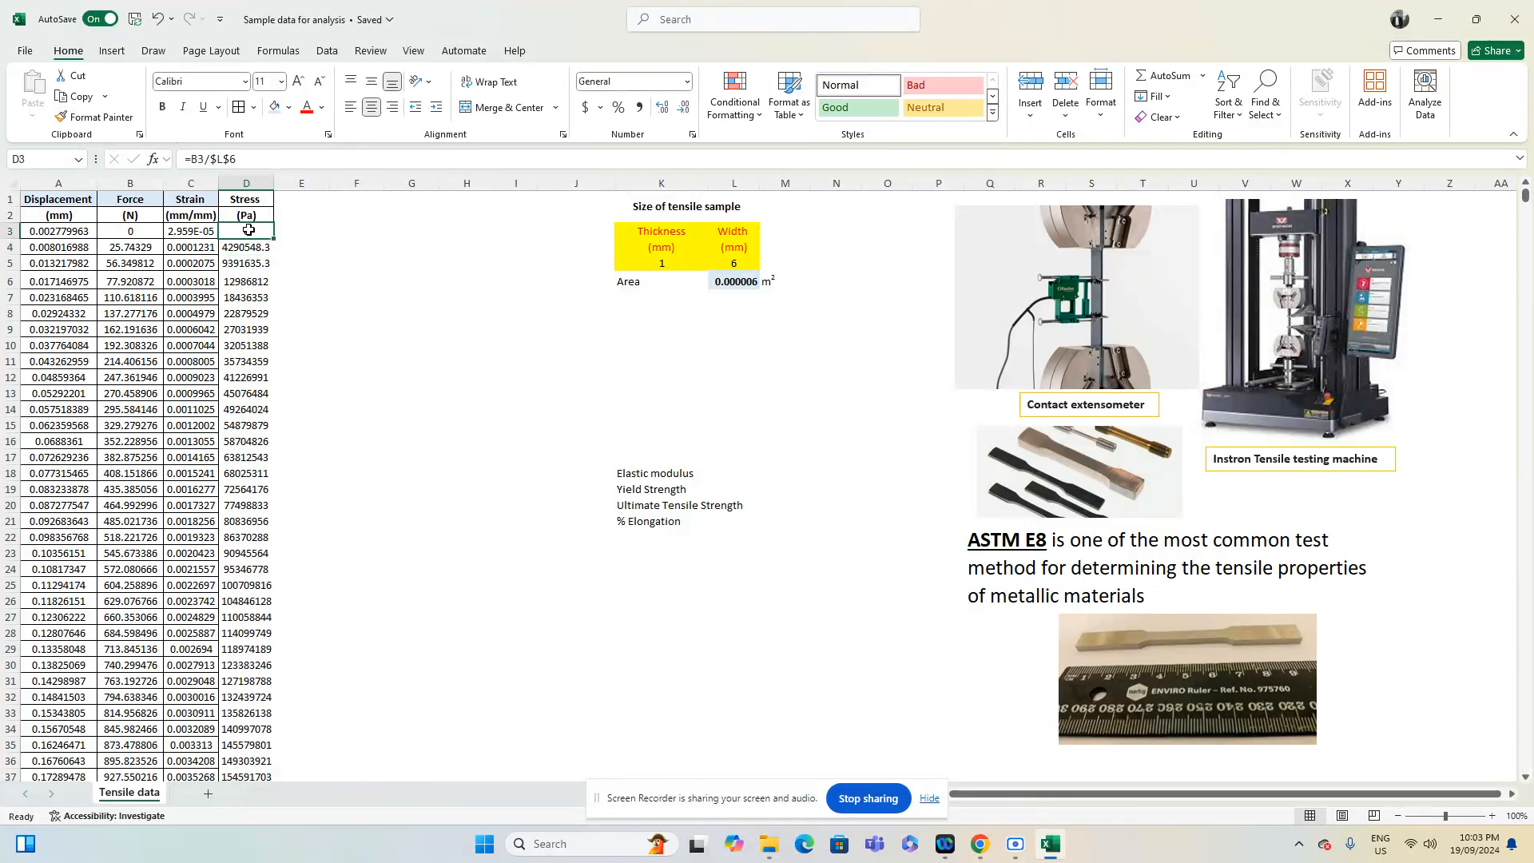
Look through the stress values in column D down to the last data row and check several of the filled formulas near the top
key("ctrl+shift+Down")
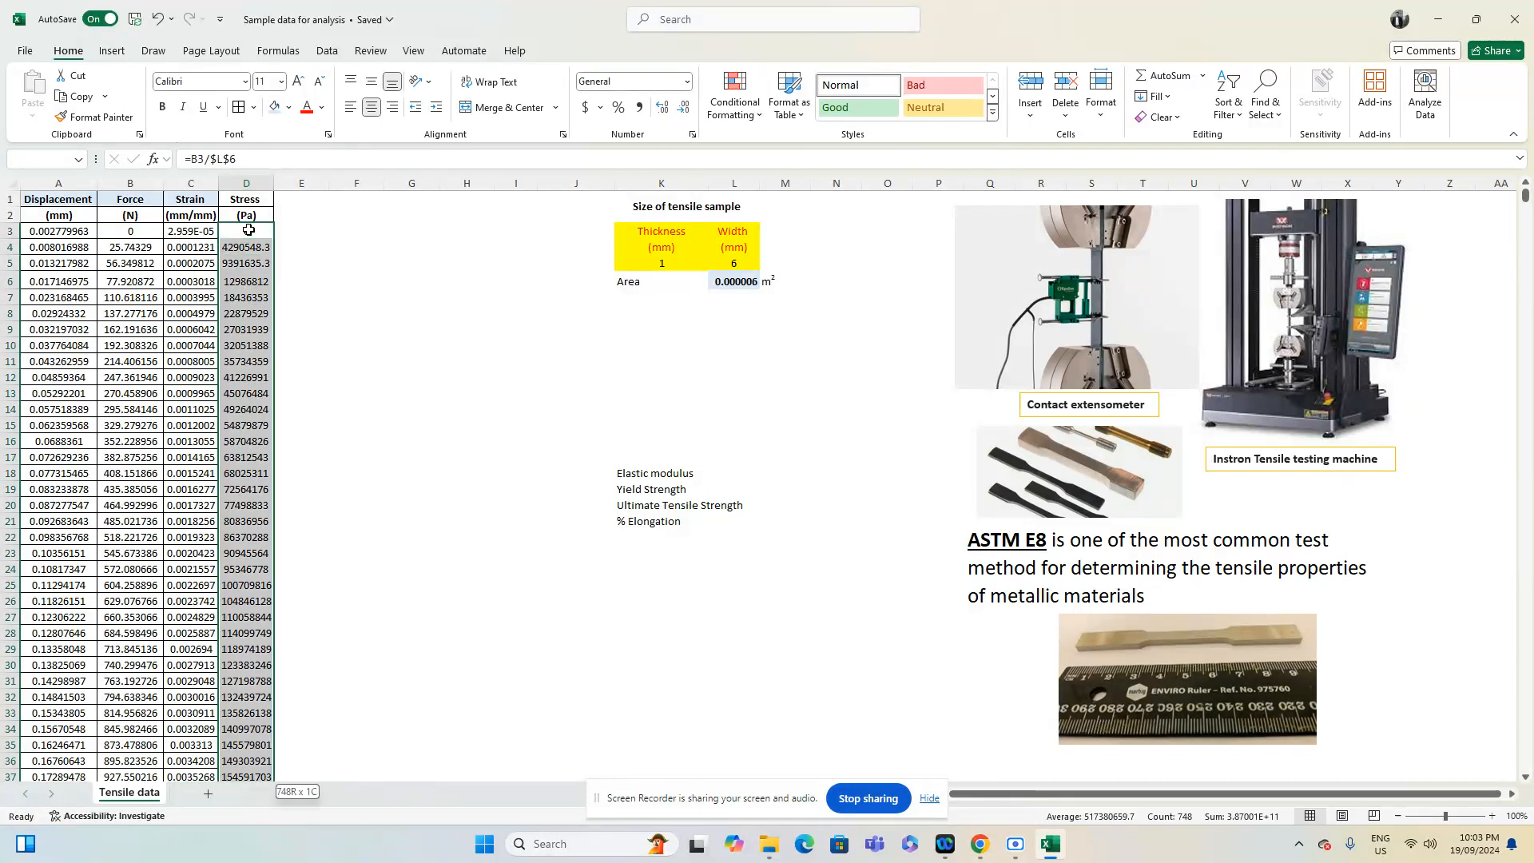
scroll(318, 589, "down", 1)
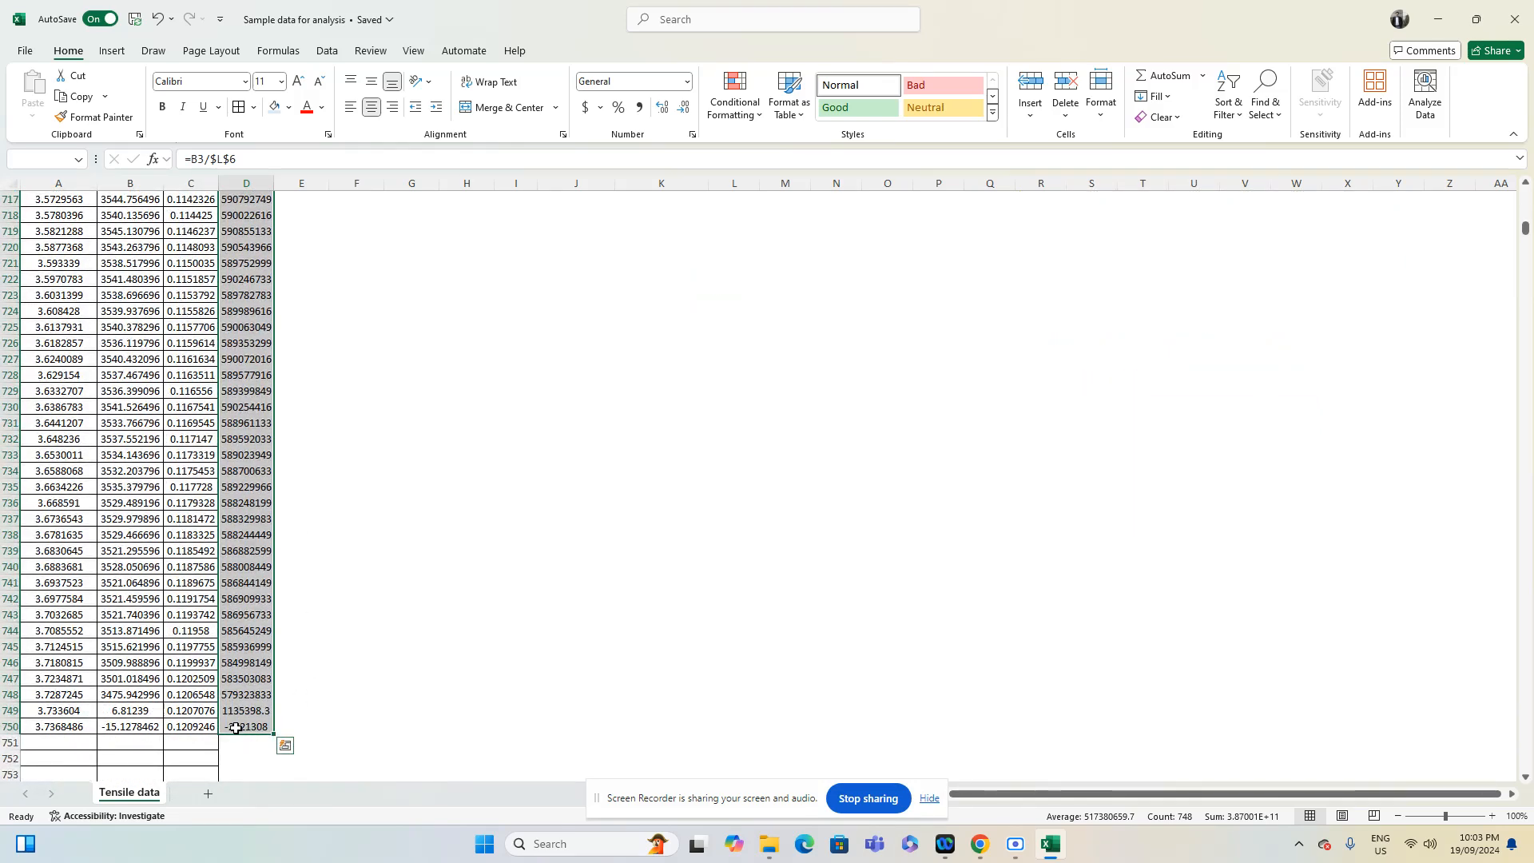
key("ctrl+BackSpace")
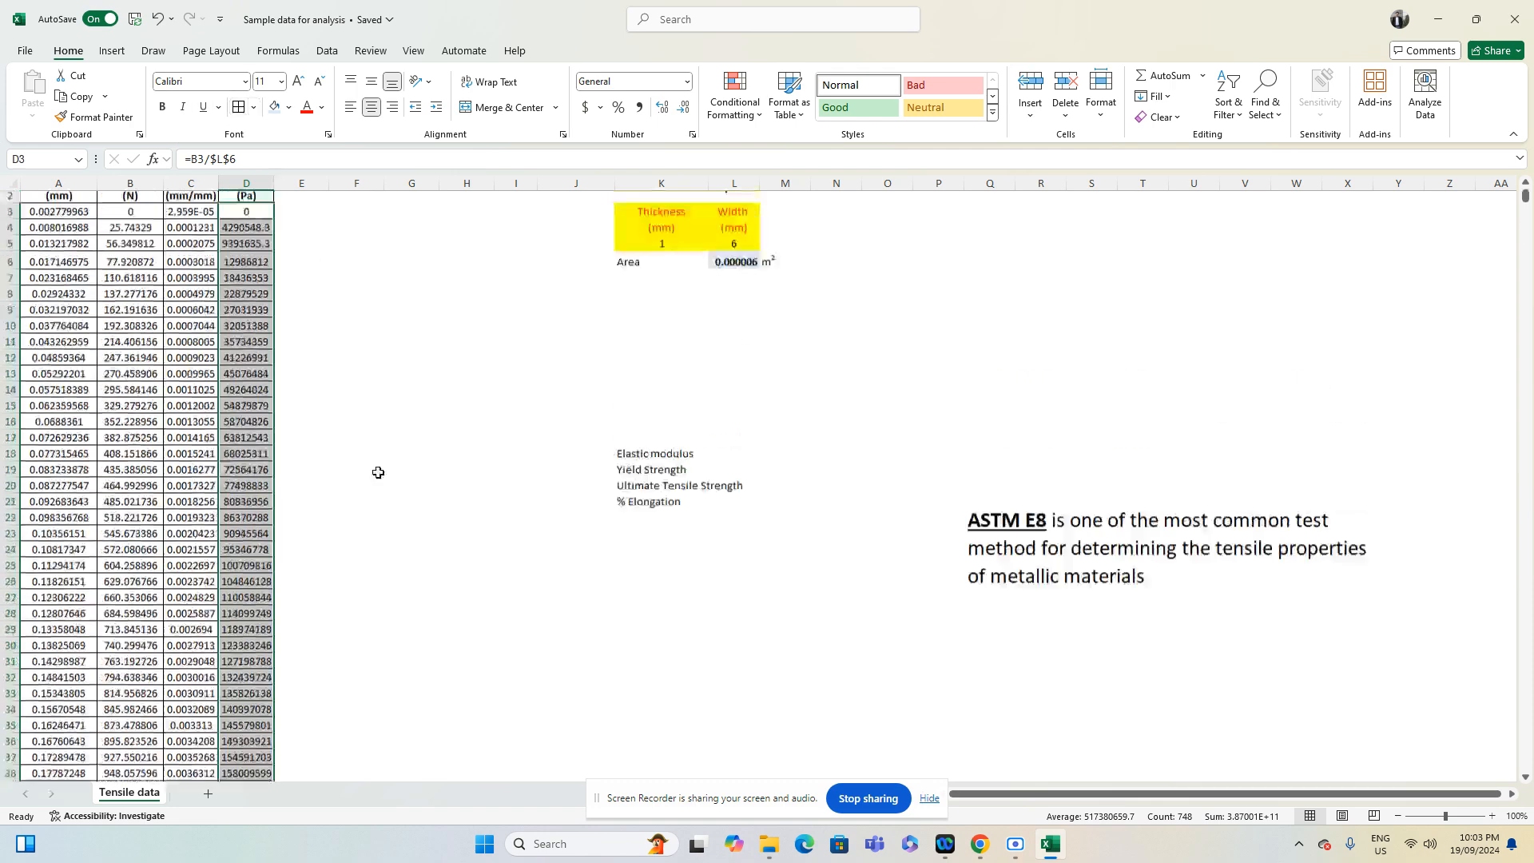
left_click(331, 281)
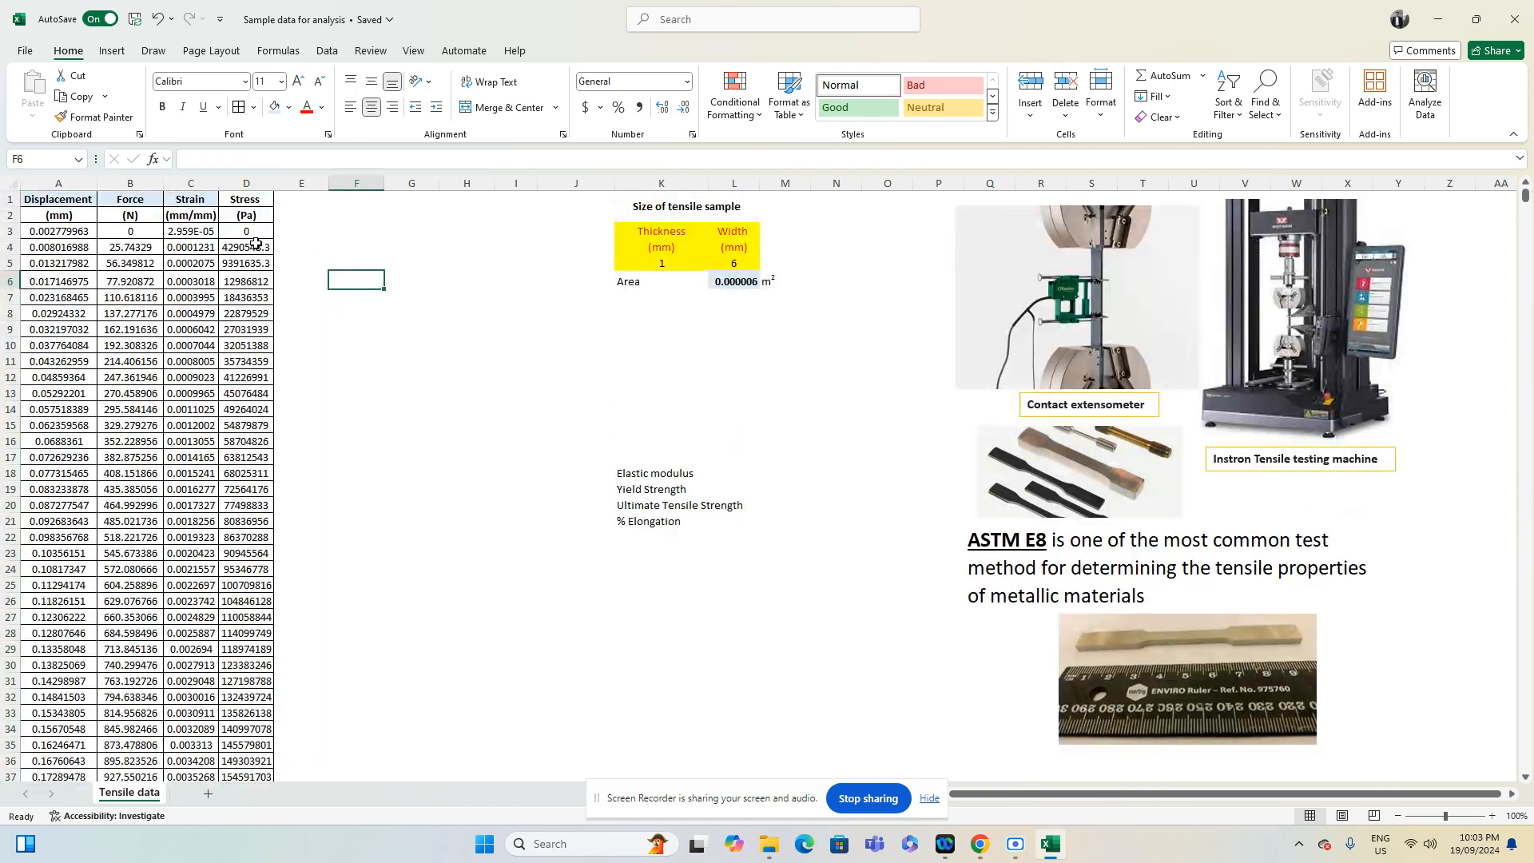
left_click(255, 243)
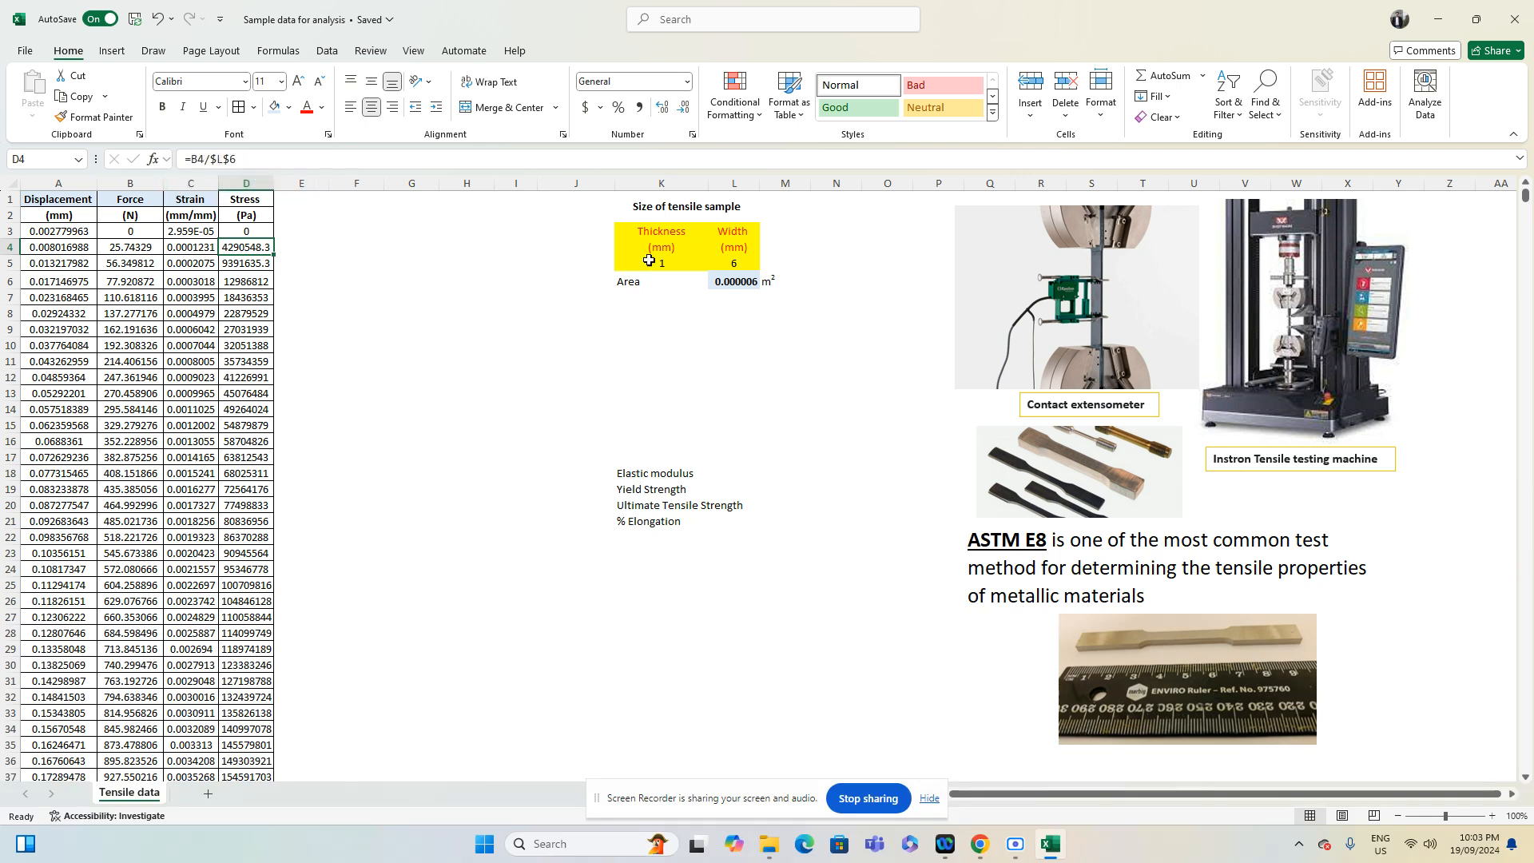
left_click(251, 281)
left_click(254, 330)
left_click_drag(253, 395, 251, 413)
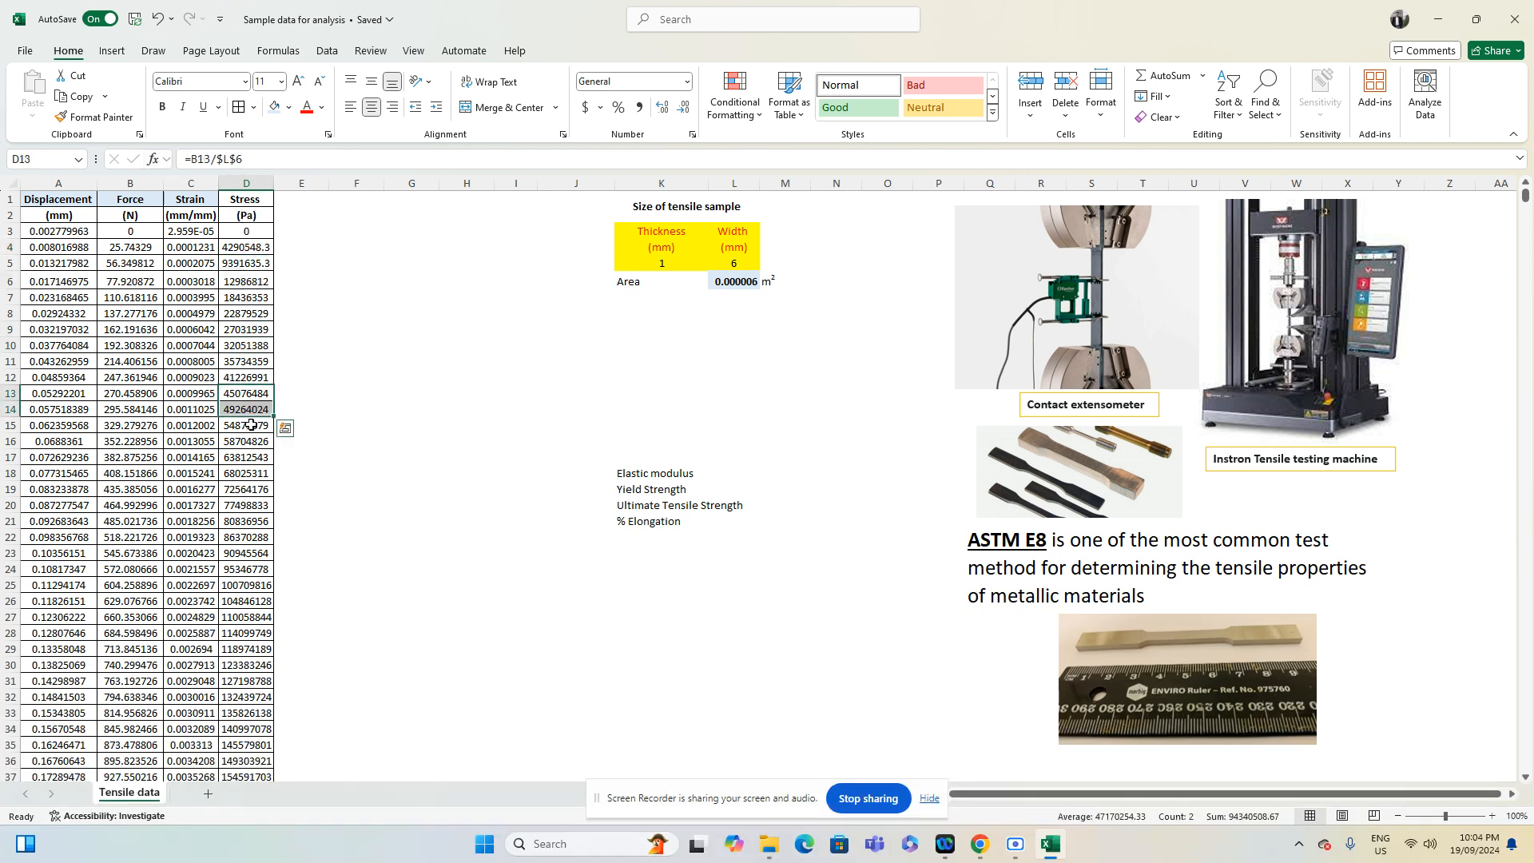
left_click(411, 329)
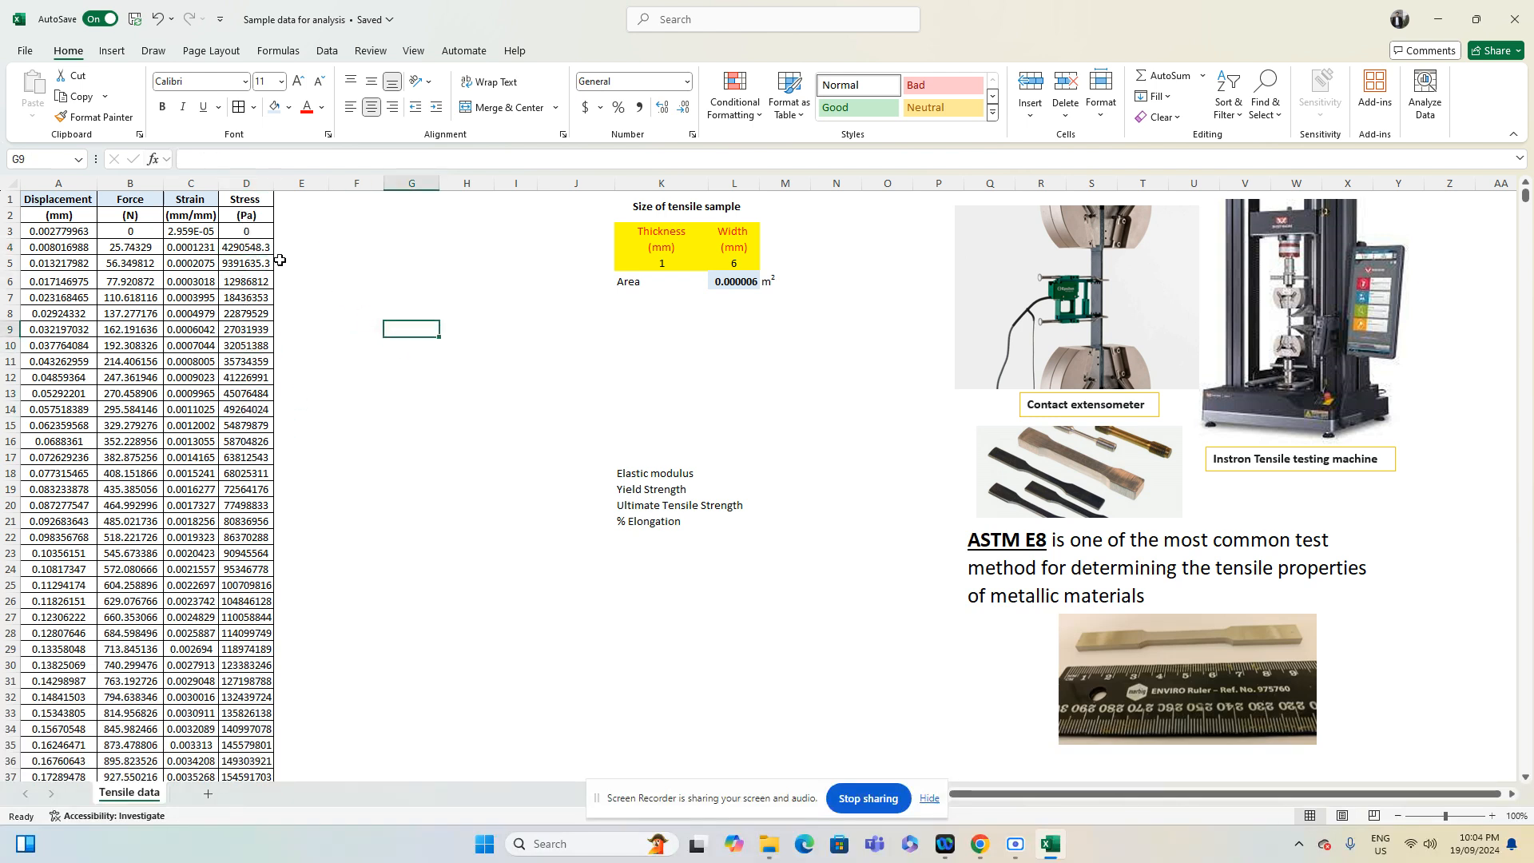
Copy the formatting of the Strain header in C1 onto the Stress header in D1
left_click(190, 200)
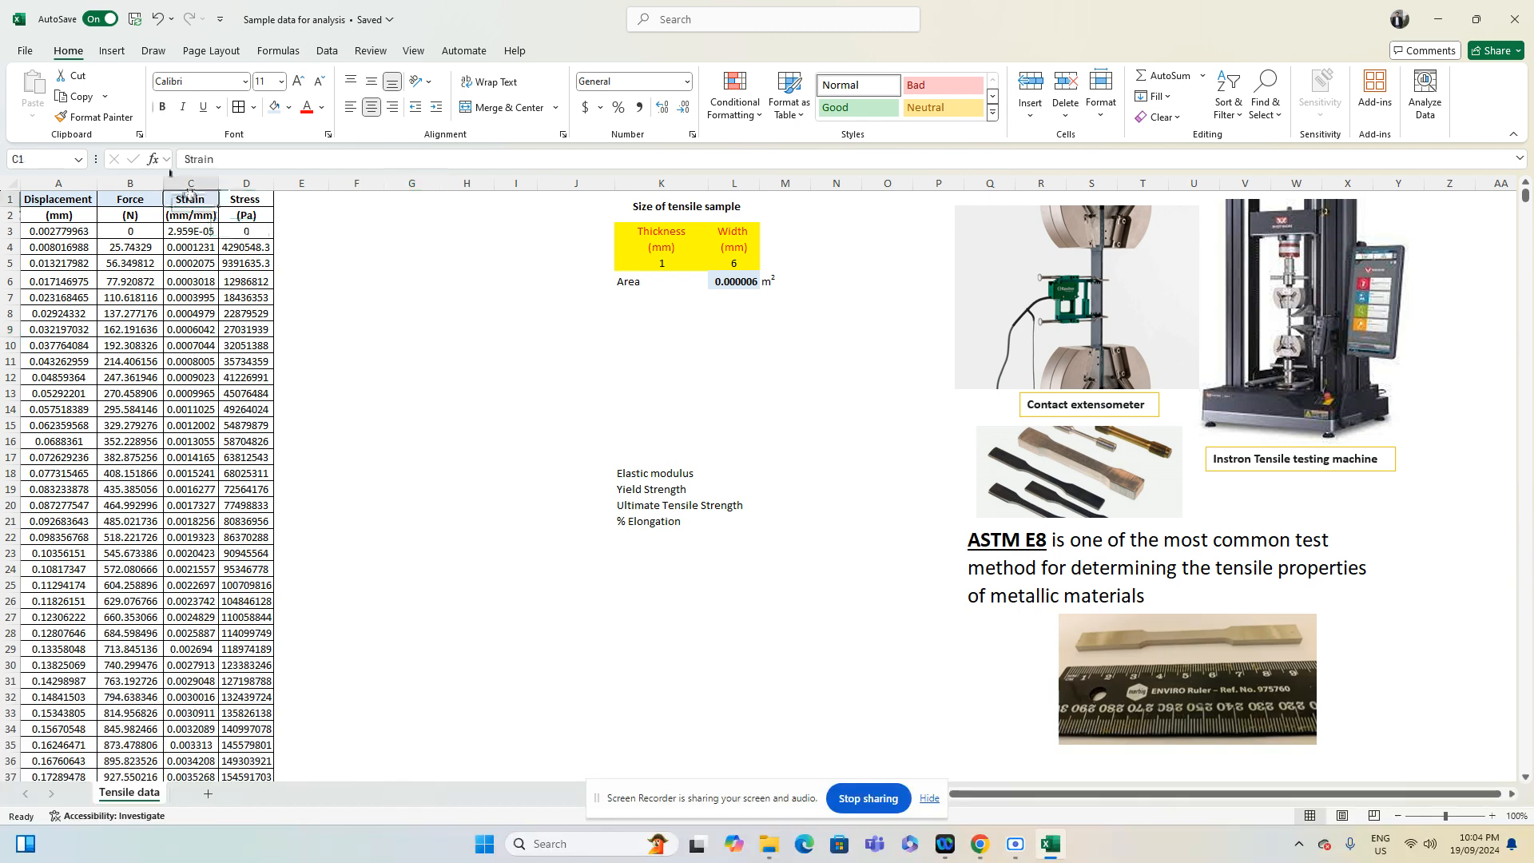
left_click(94, 117)
left_click(244, 201)
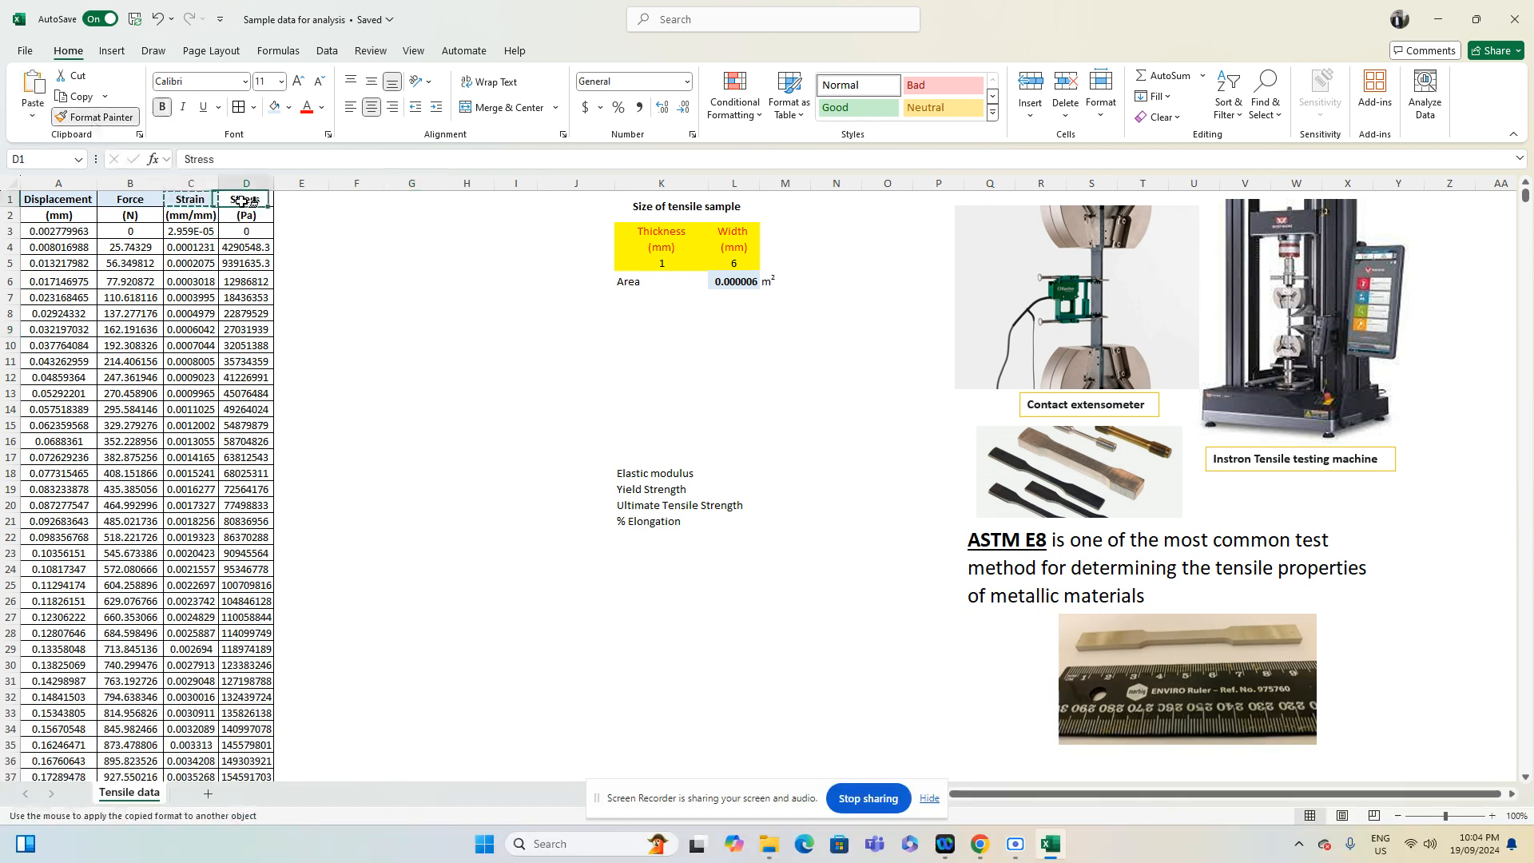
left_click(374, 281)
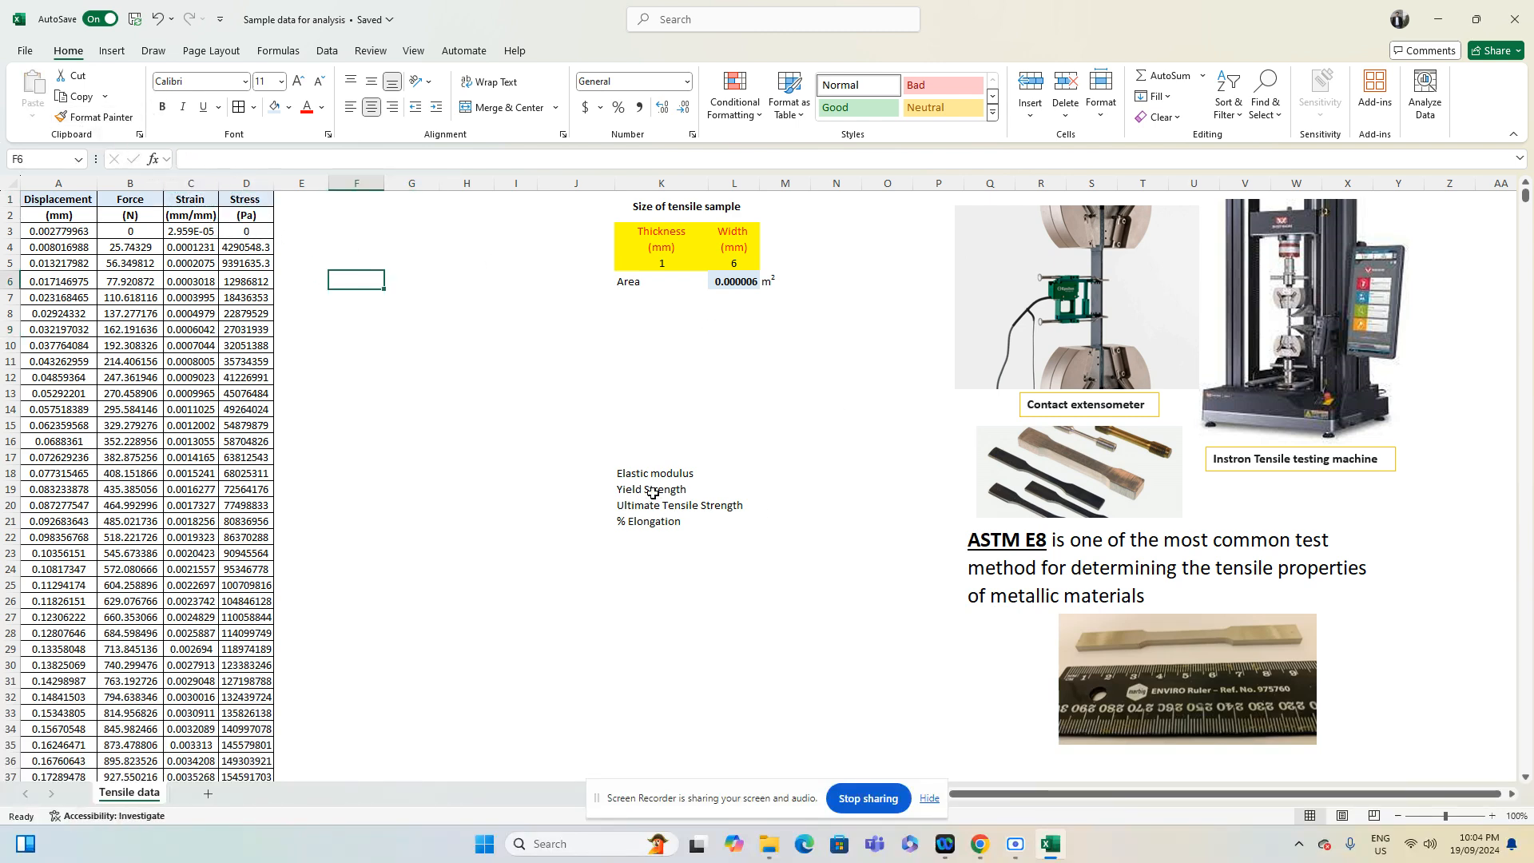
Insert a scatter chart with lines plotting force against displacement from columns A and B, then move it closer to the data and enlarge it
left_click(126, 188)
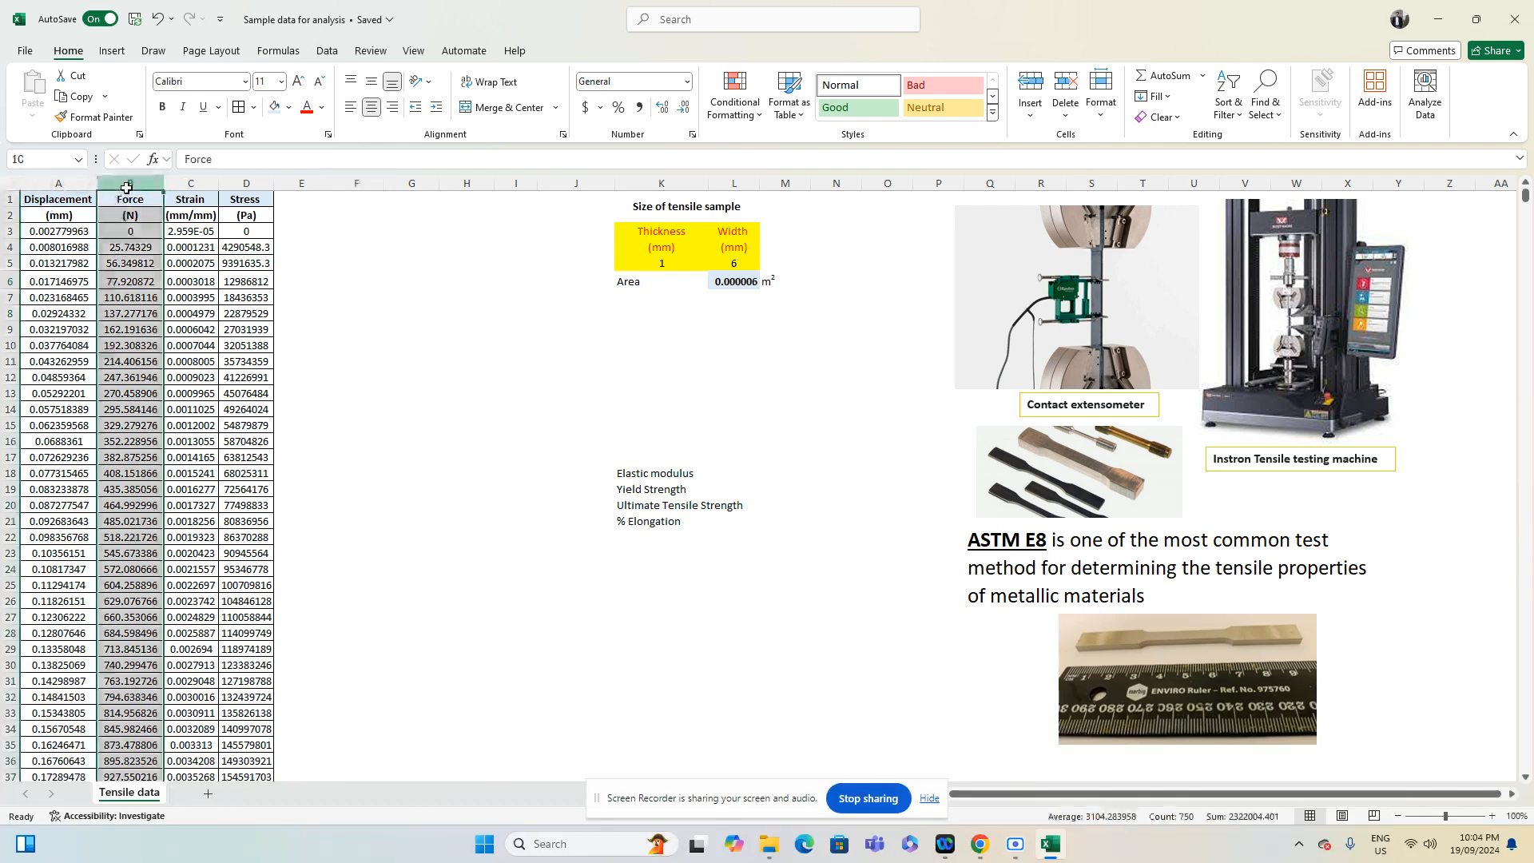
mouse_move(126, 188)
left_mouse_down()
mouse_move(68, 187)
mouse_move(127, 184)
left_mouse_up()
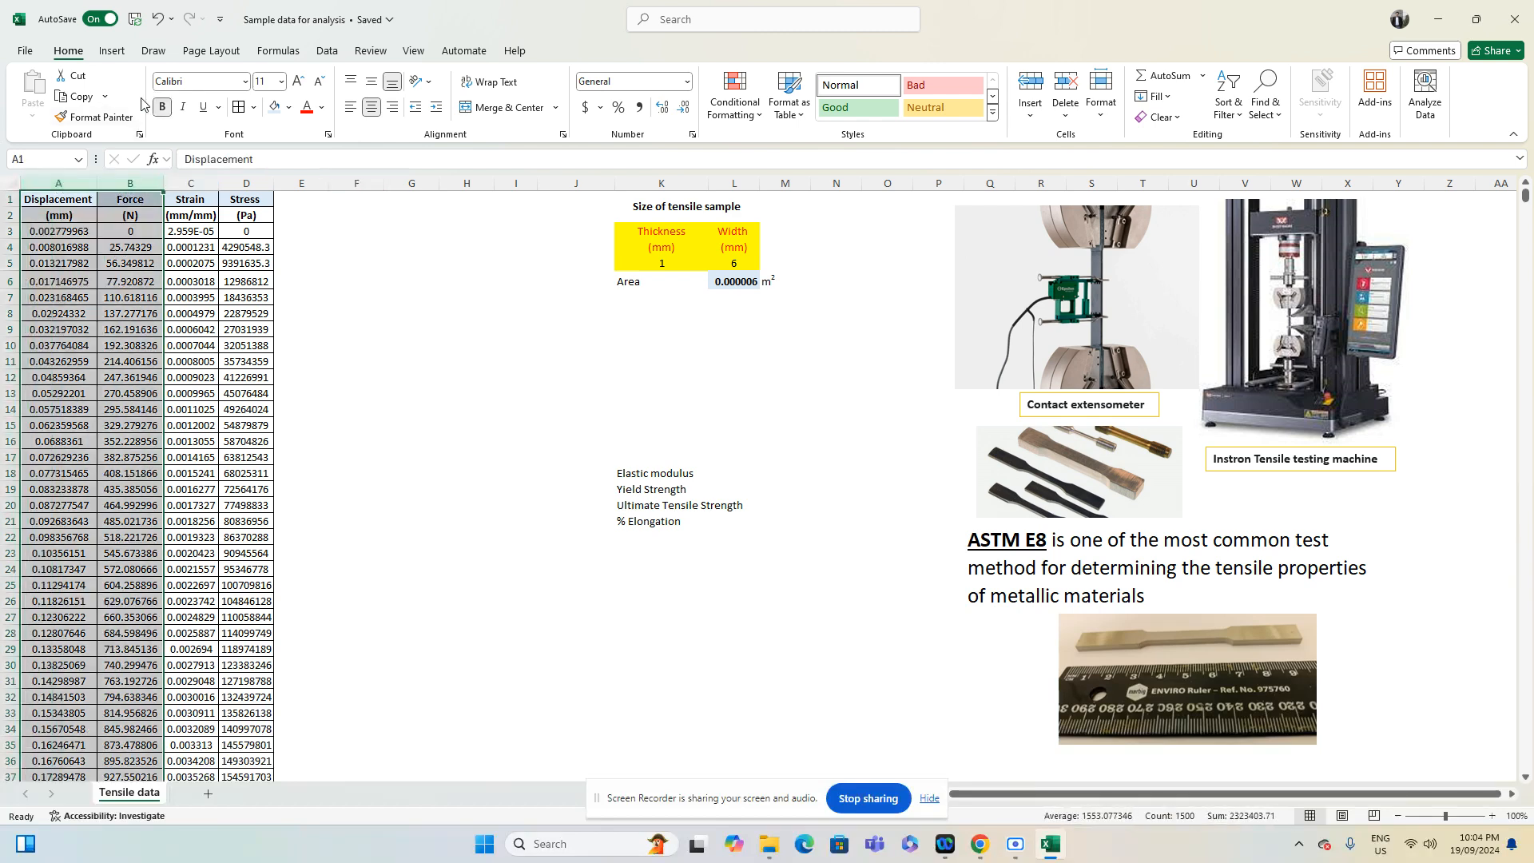
left_click(112, 52)
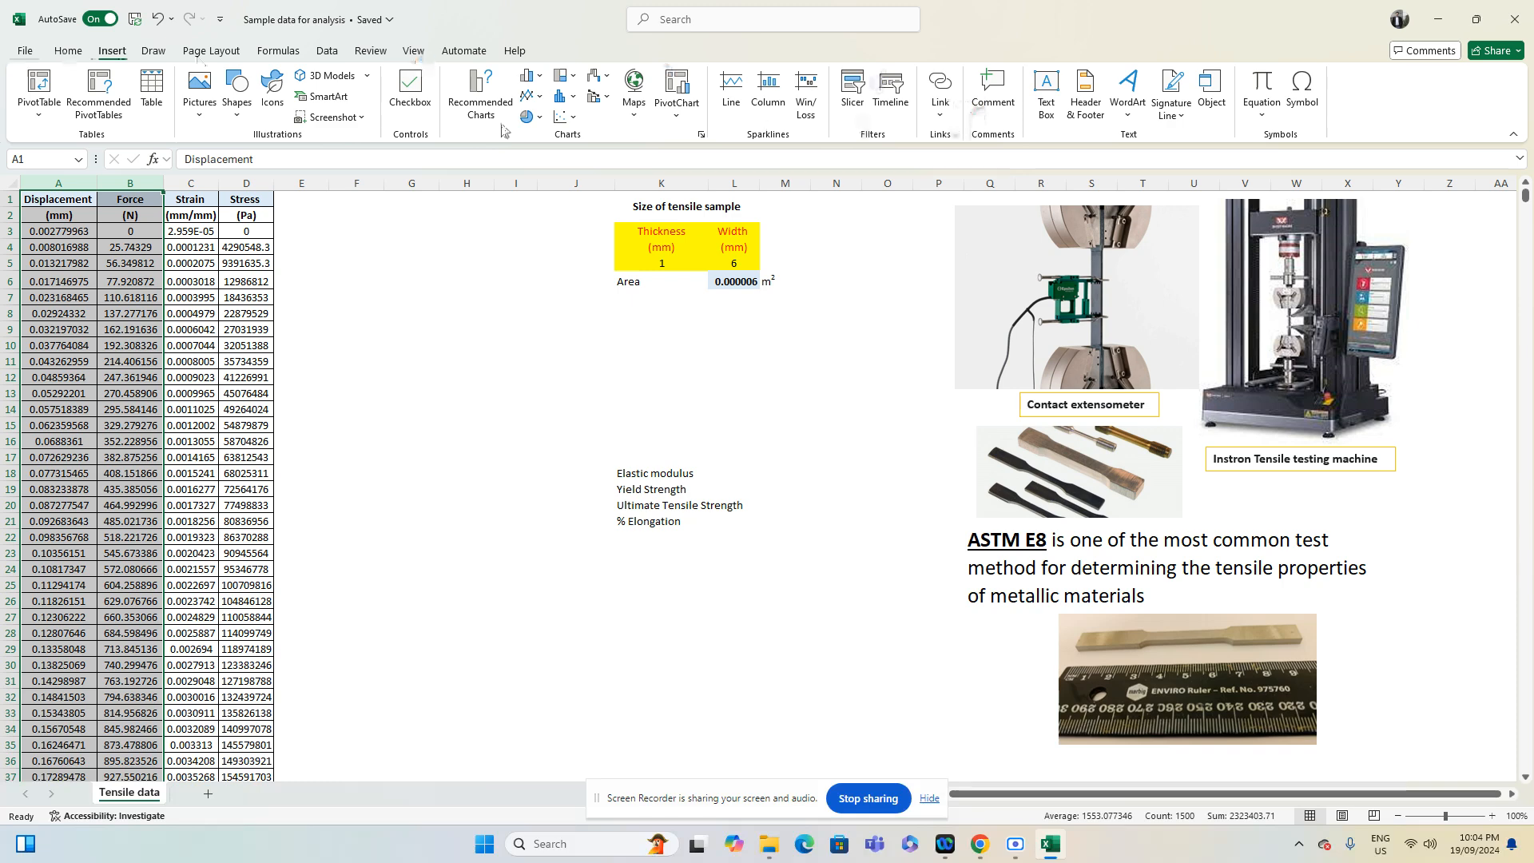
left_click(499, 297)
left_click_drag(53, 184, 128, 121)
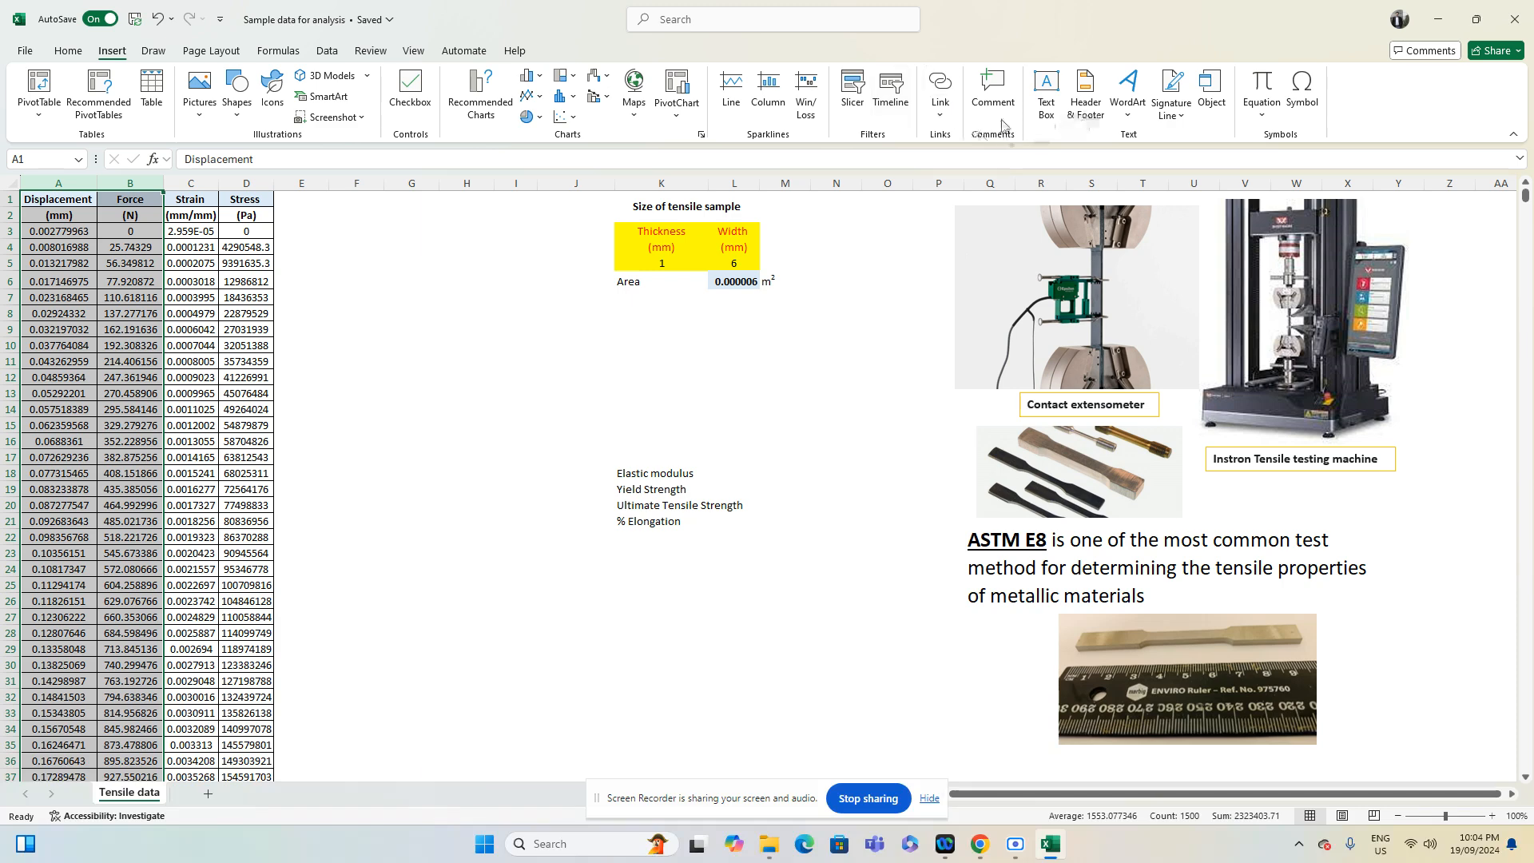
left_click(569, 123)
left_click(665, 171)
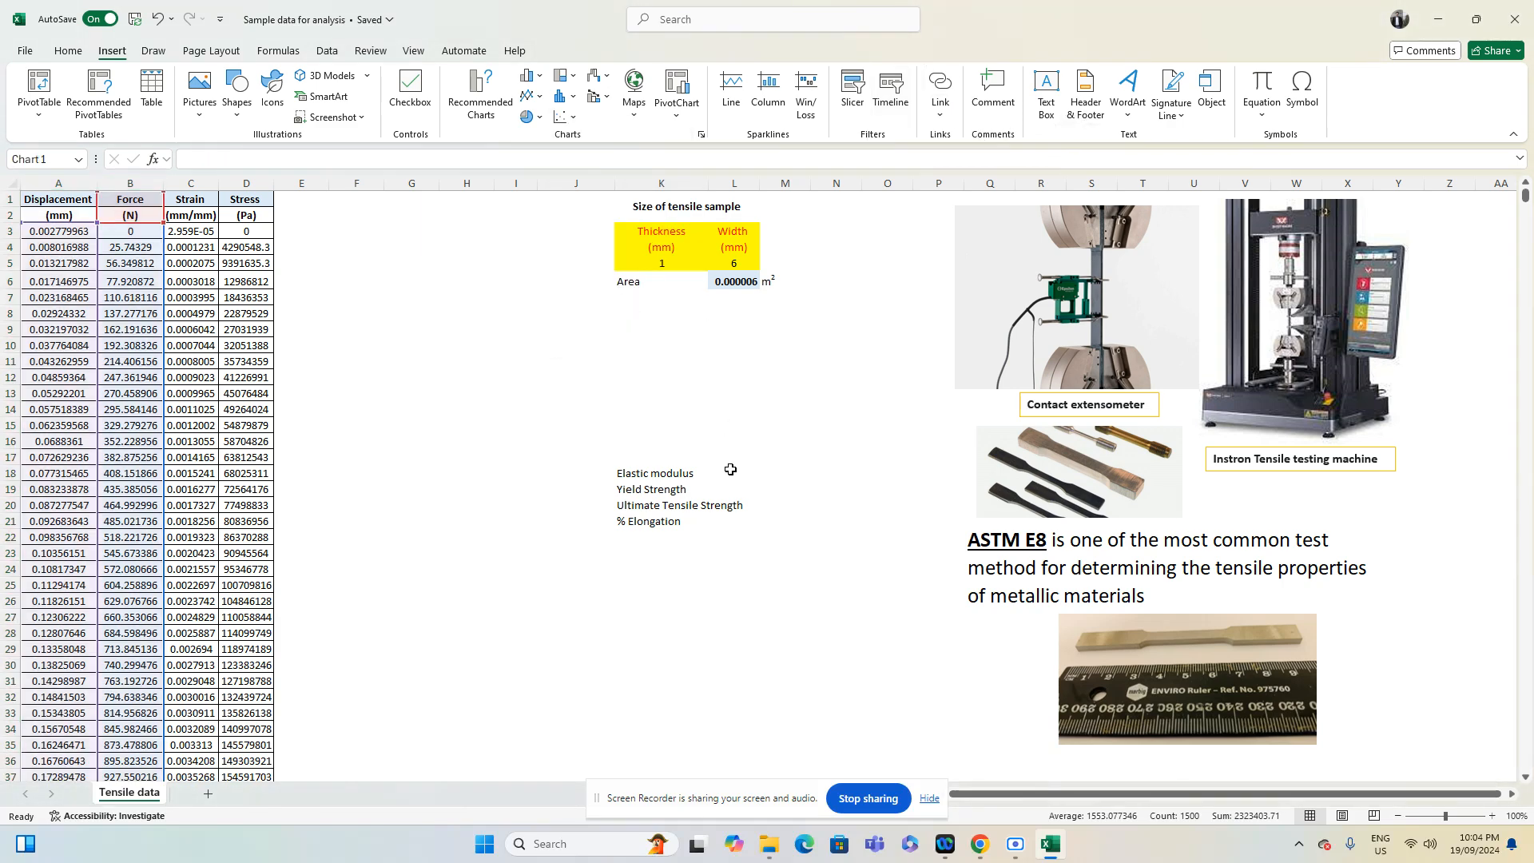
left_click_drag(692, 392, 539, 373)
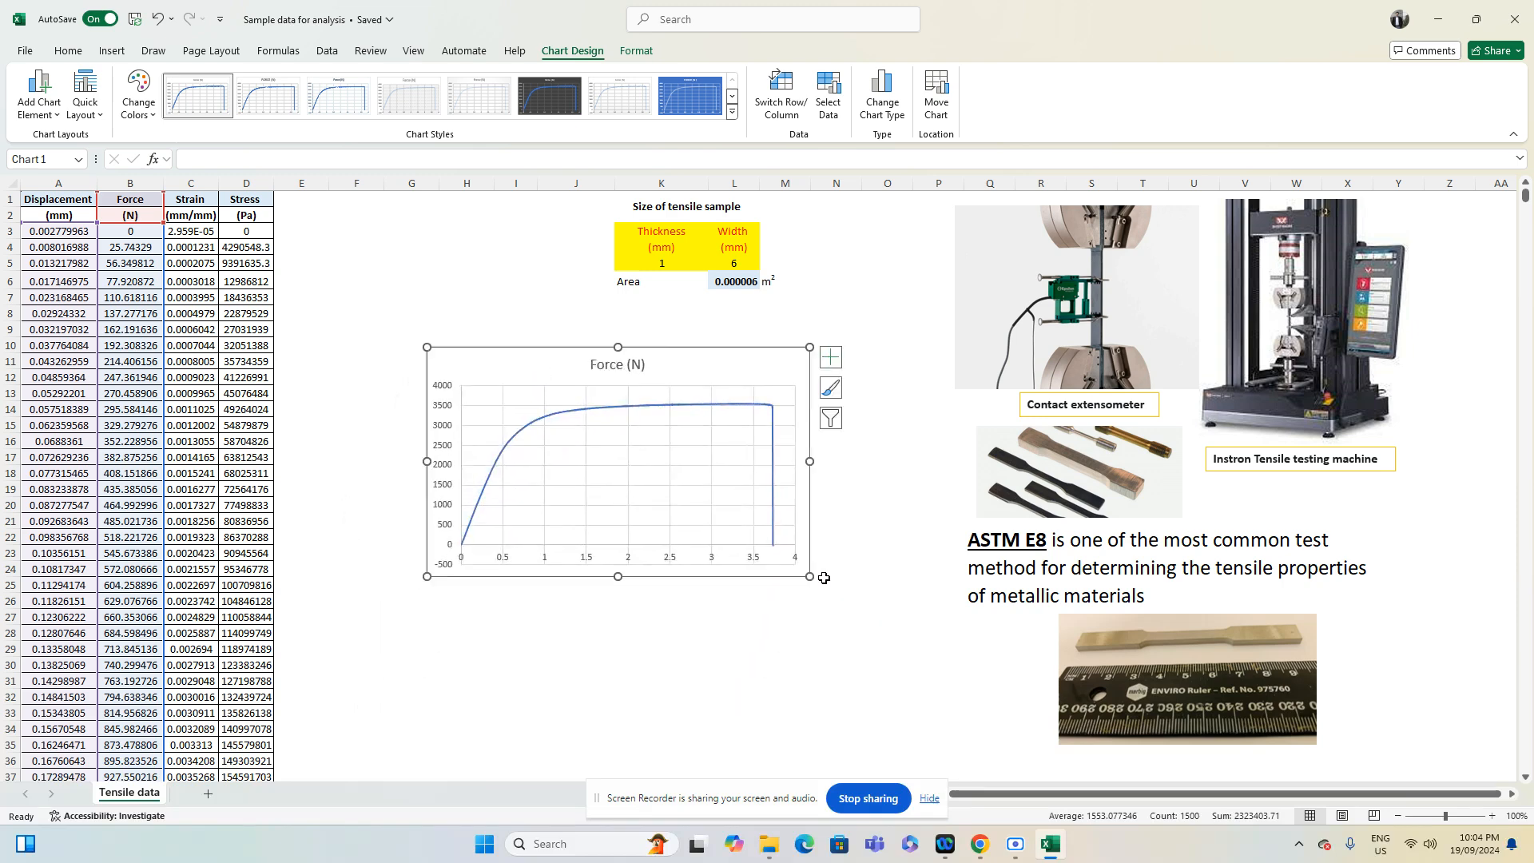
left_click_drag(811, 576, 862, 604)
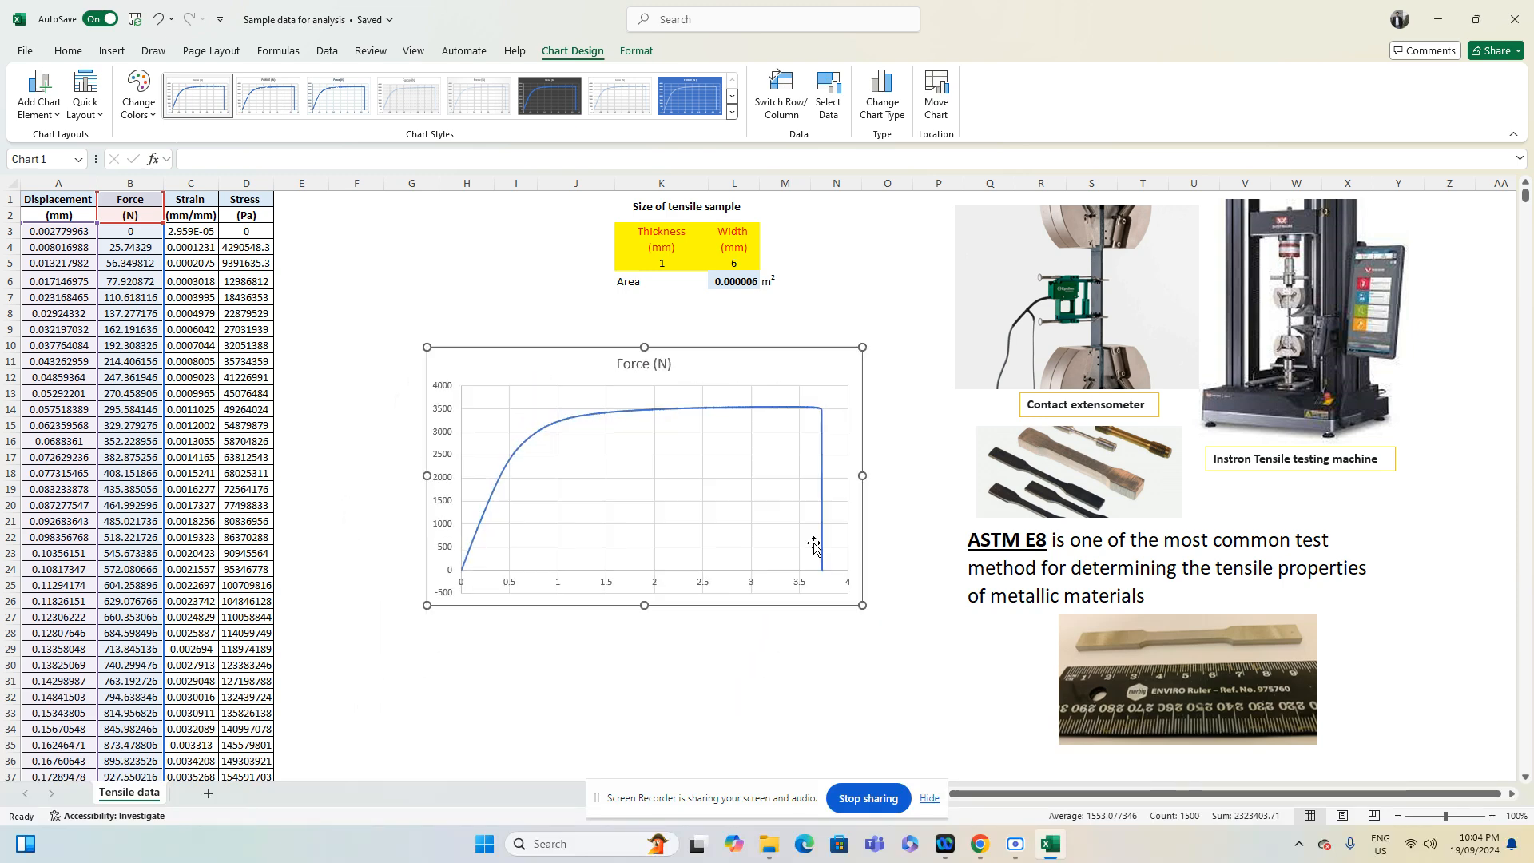
Change the chart title to "Force vs displacement", removing the unit from it
left_click(645, 369)
left_click(649, 365)
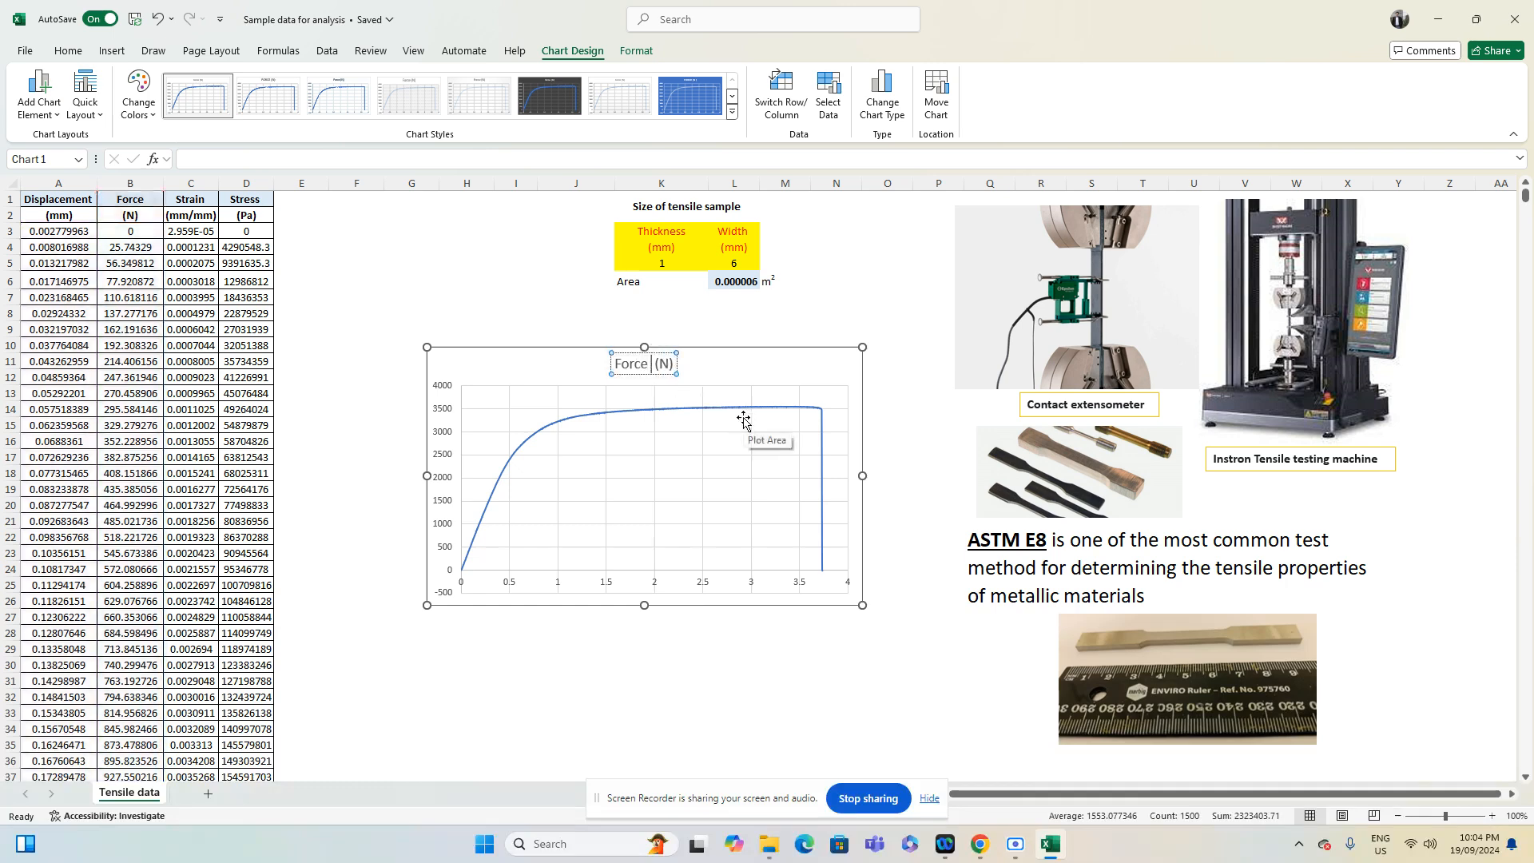
type("vs displace ")
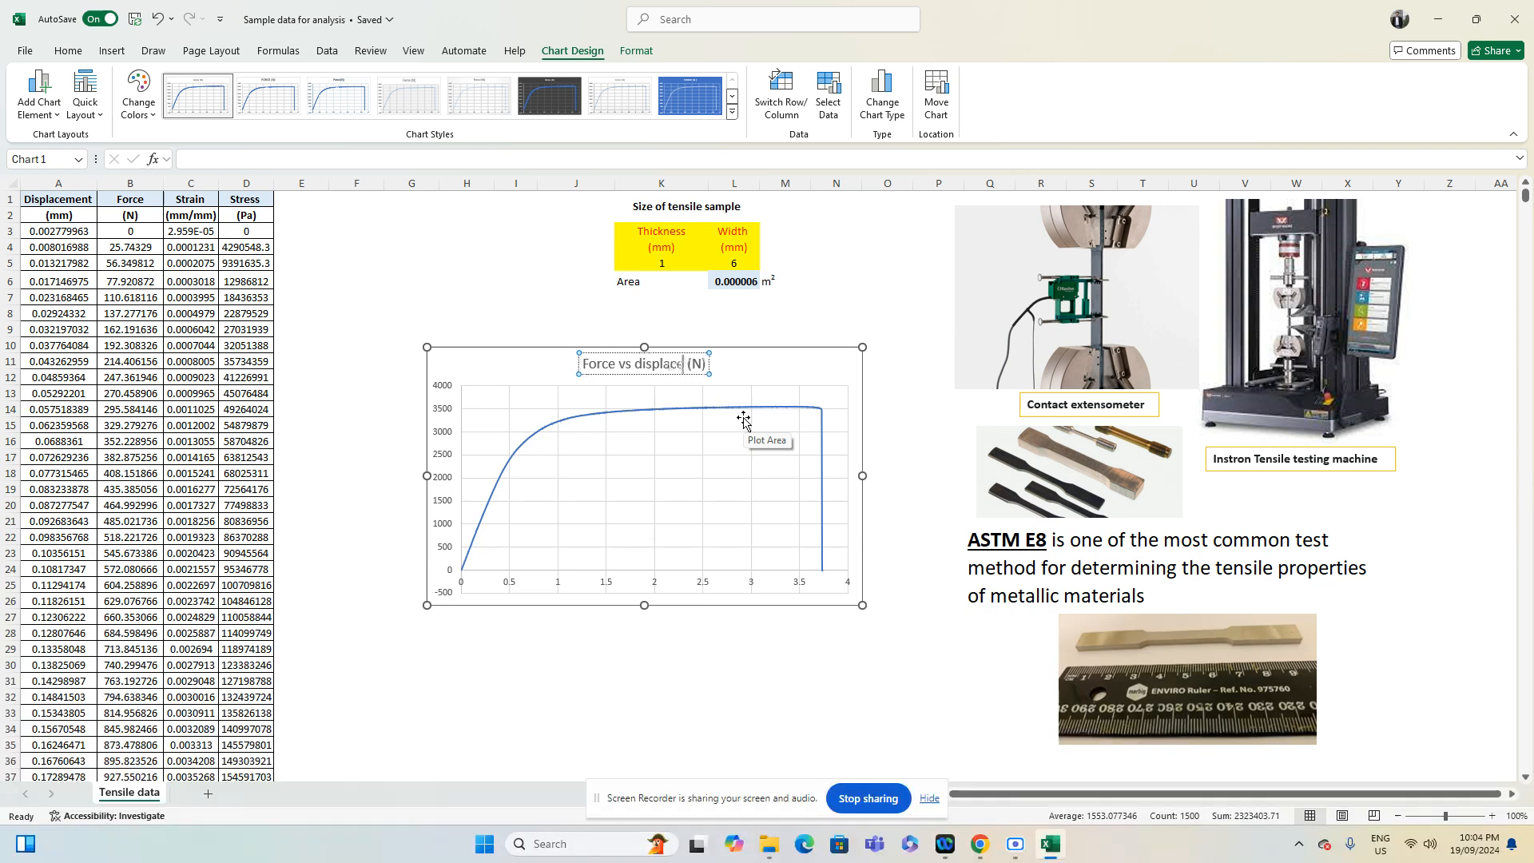
type("ment")
key("Delete")
key("Delete")
key("Delete")
key("Delete")
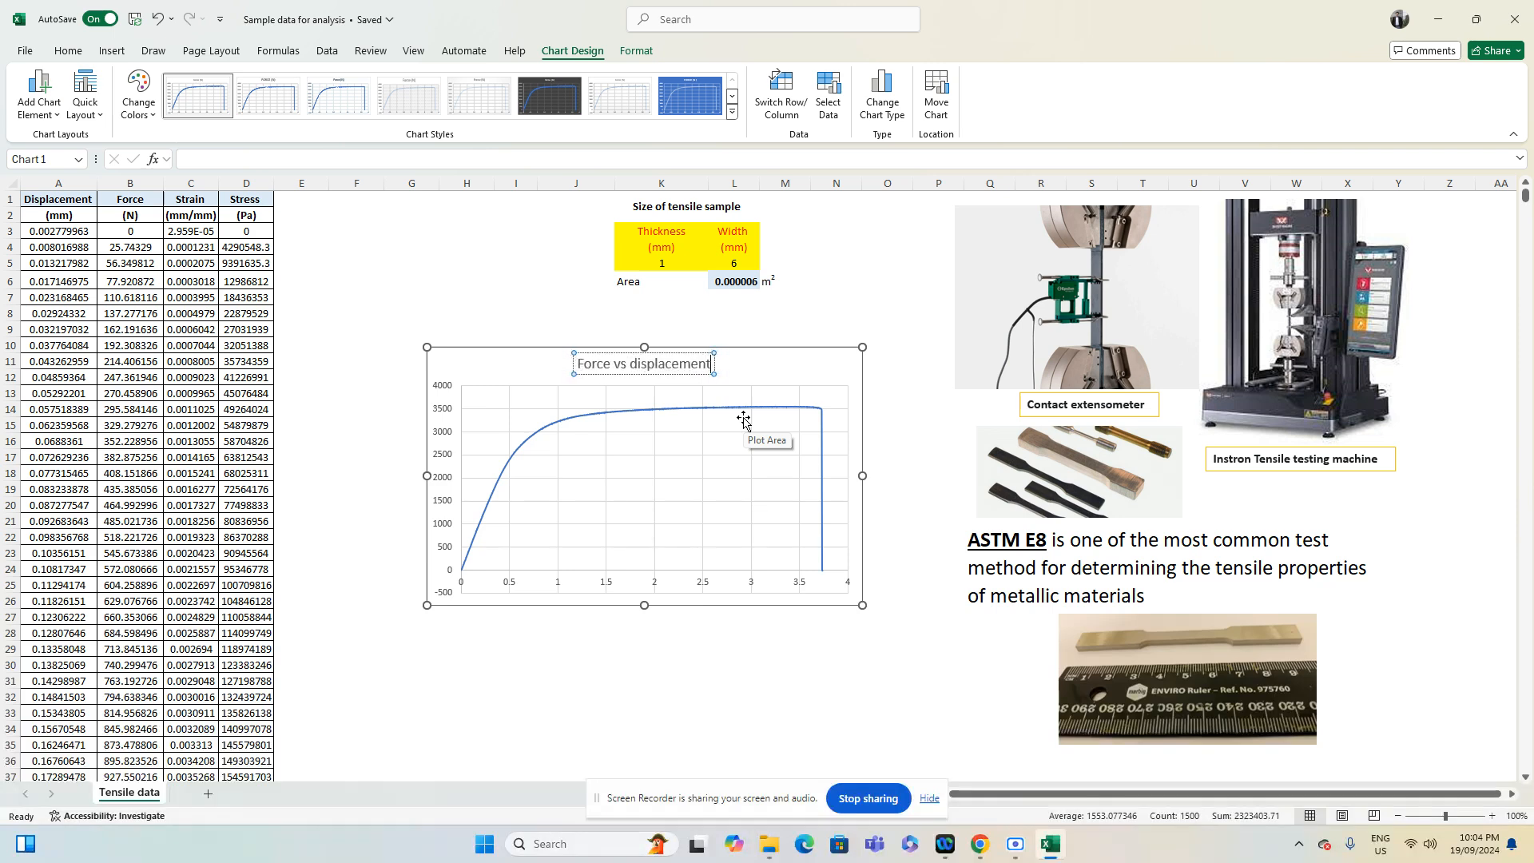
Set the minimum bound of the chart's vertical axis to 0
double_click(449, 572)
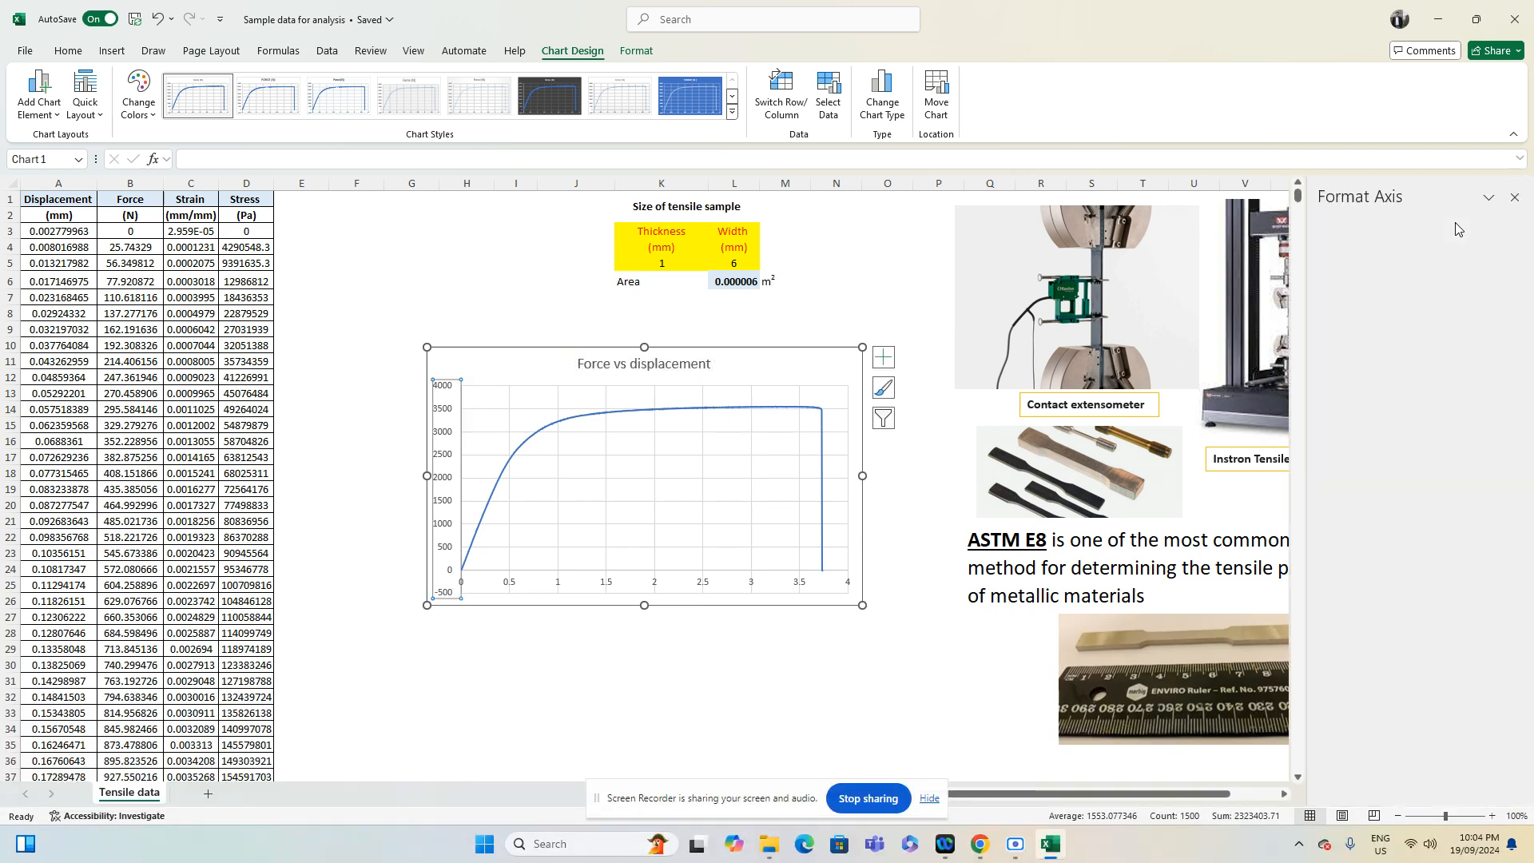
left_click(1349, 338)
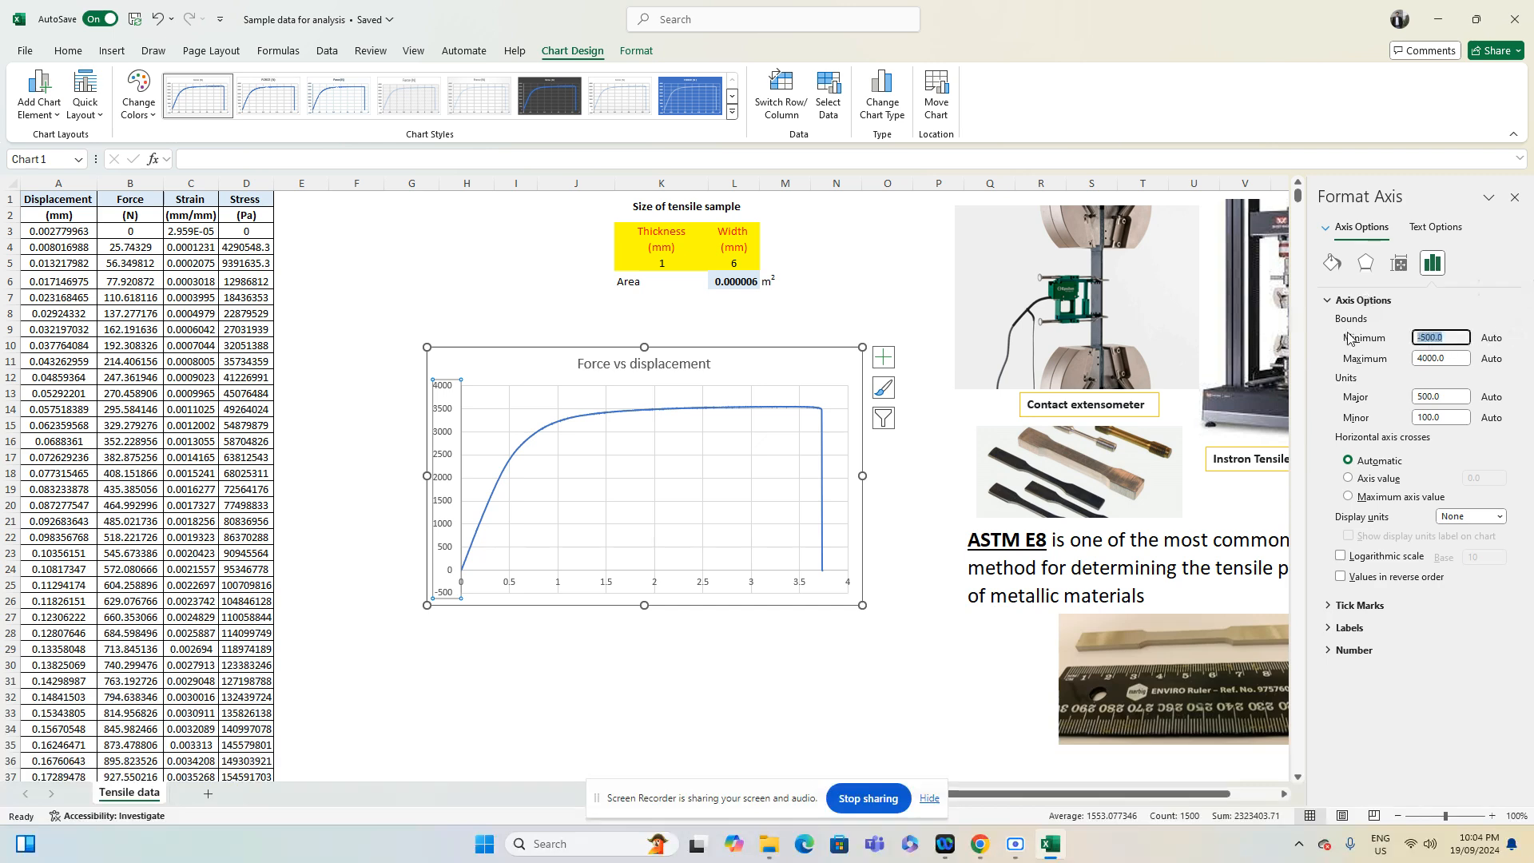
type("0")
key("Return")
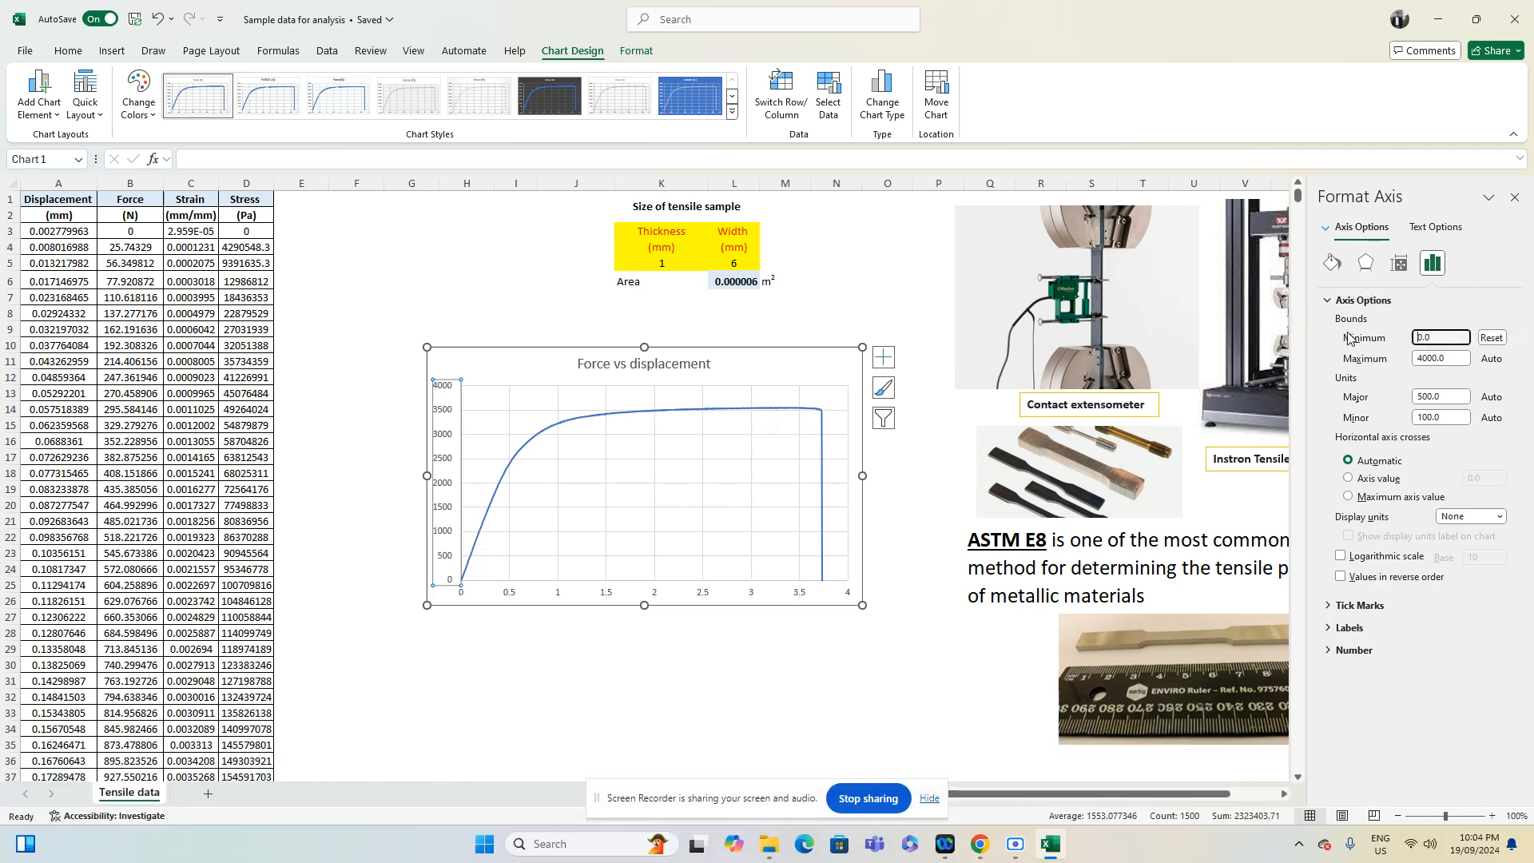
left_click(503, 371)
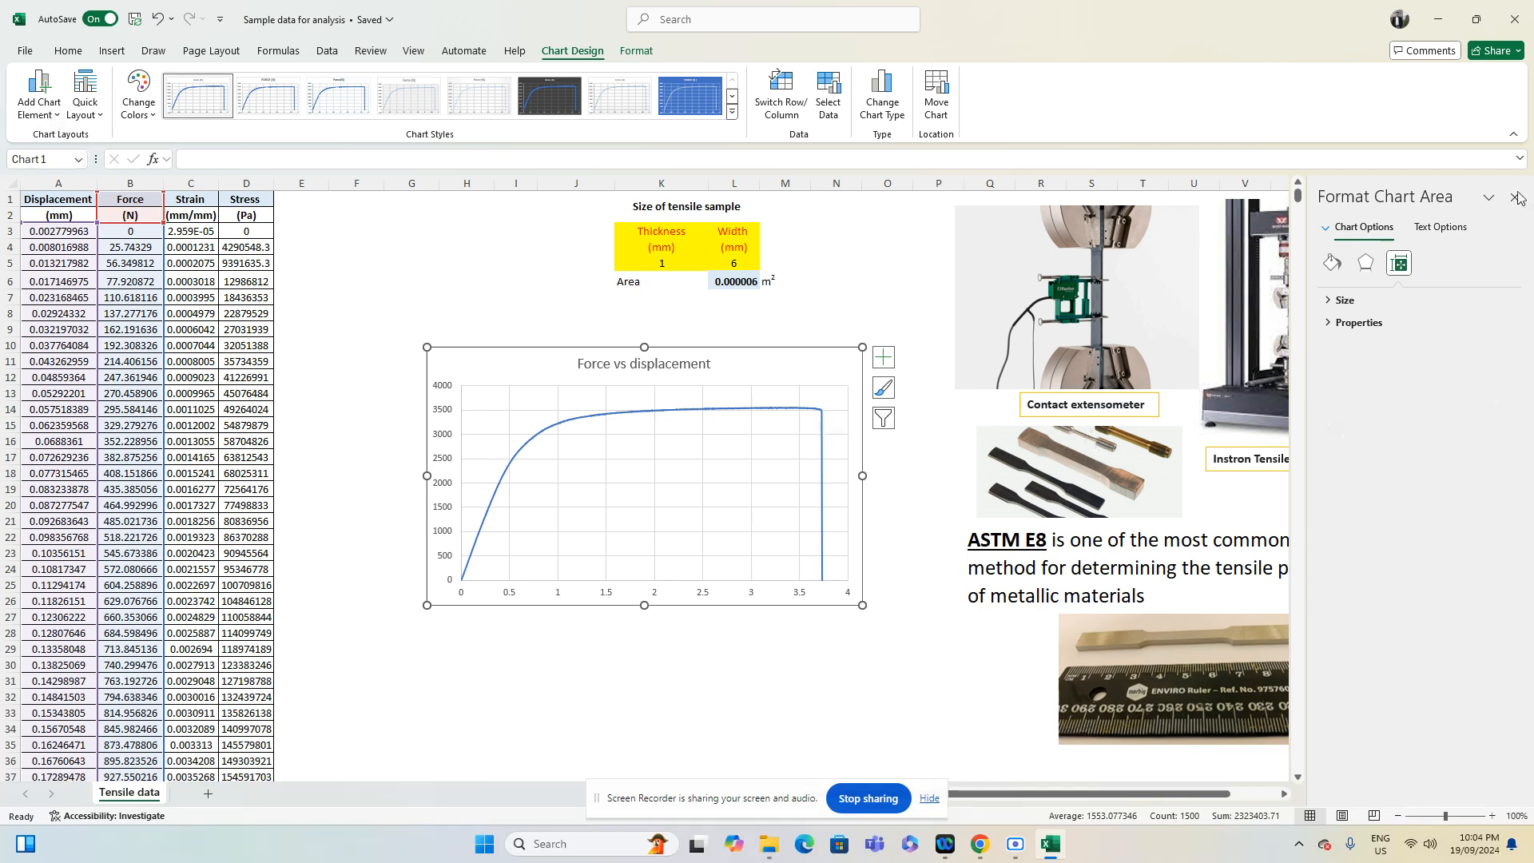
left_click(456, 671)
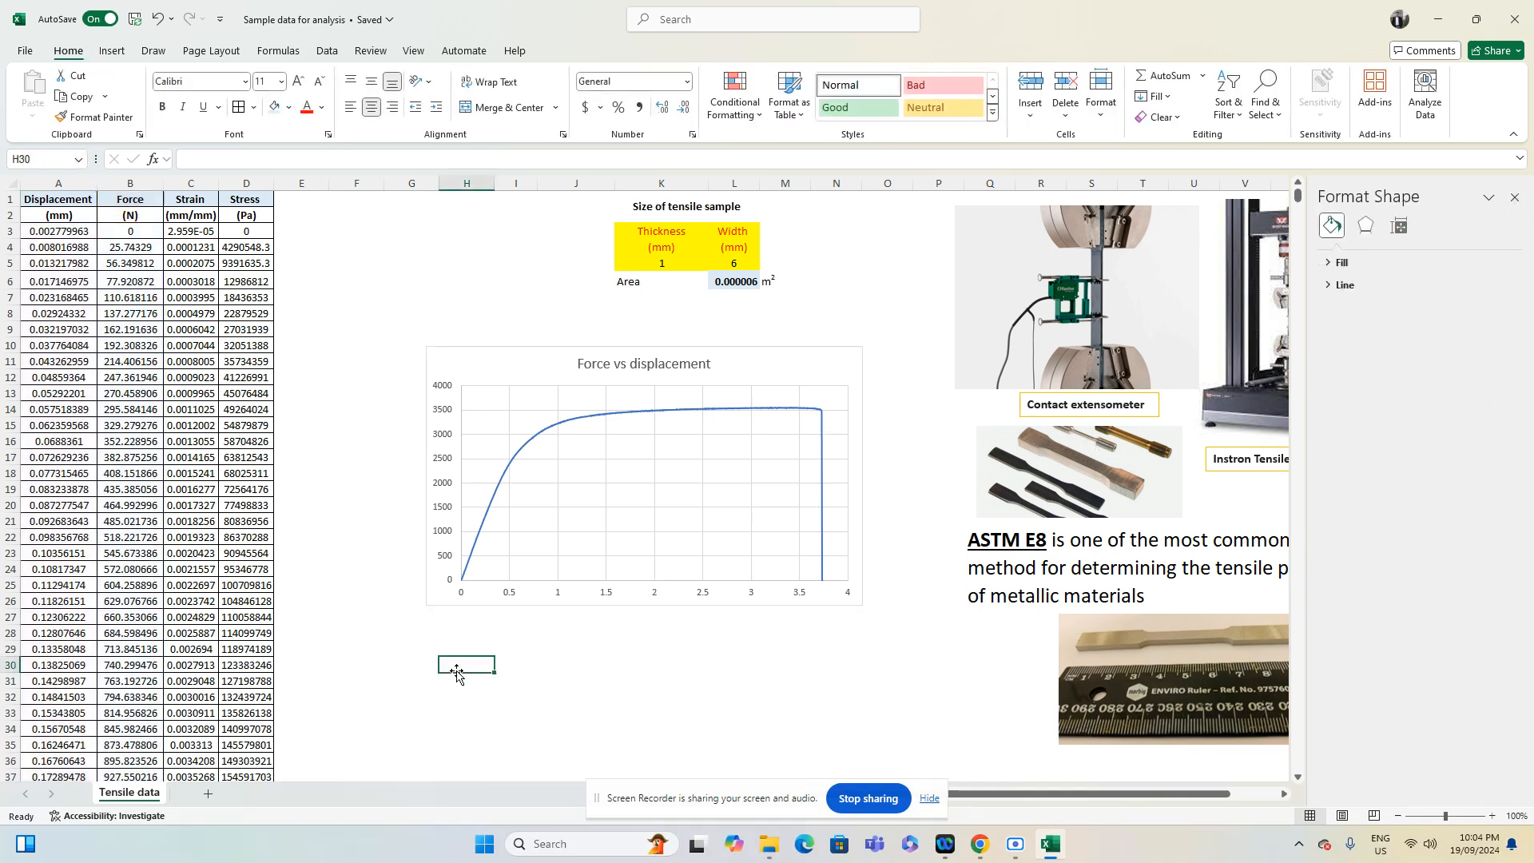
Add a primary horizontal axis title to the chart reading "displacement (mm)"
left_click(534, 382)
left_click(47, 106)
mouse_move(88, 161)
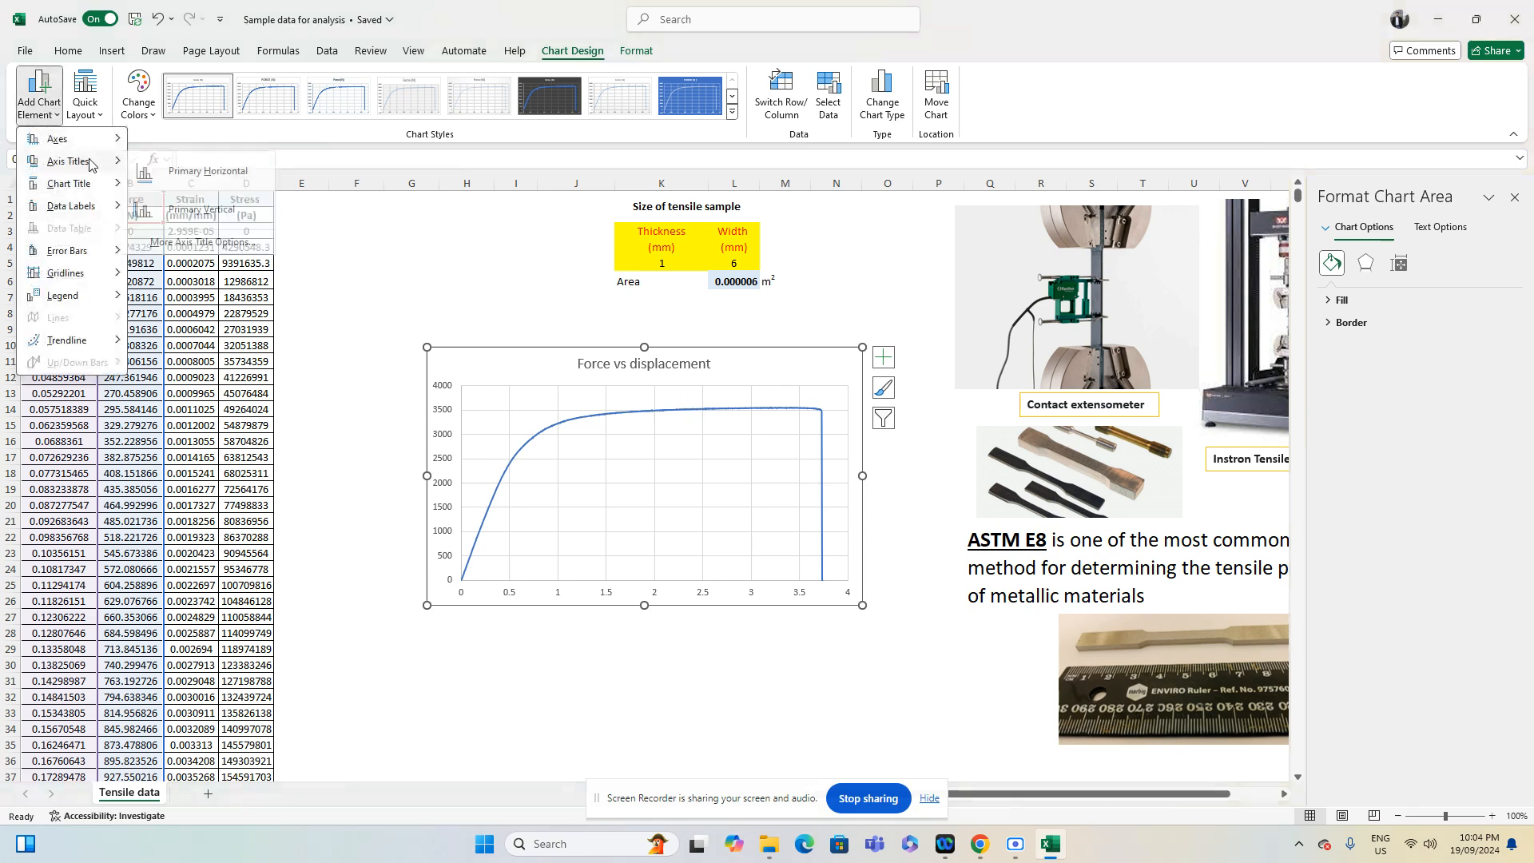
left_click(192, 173)
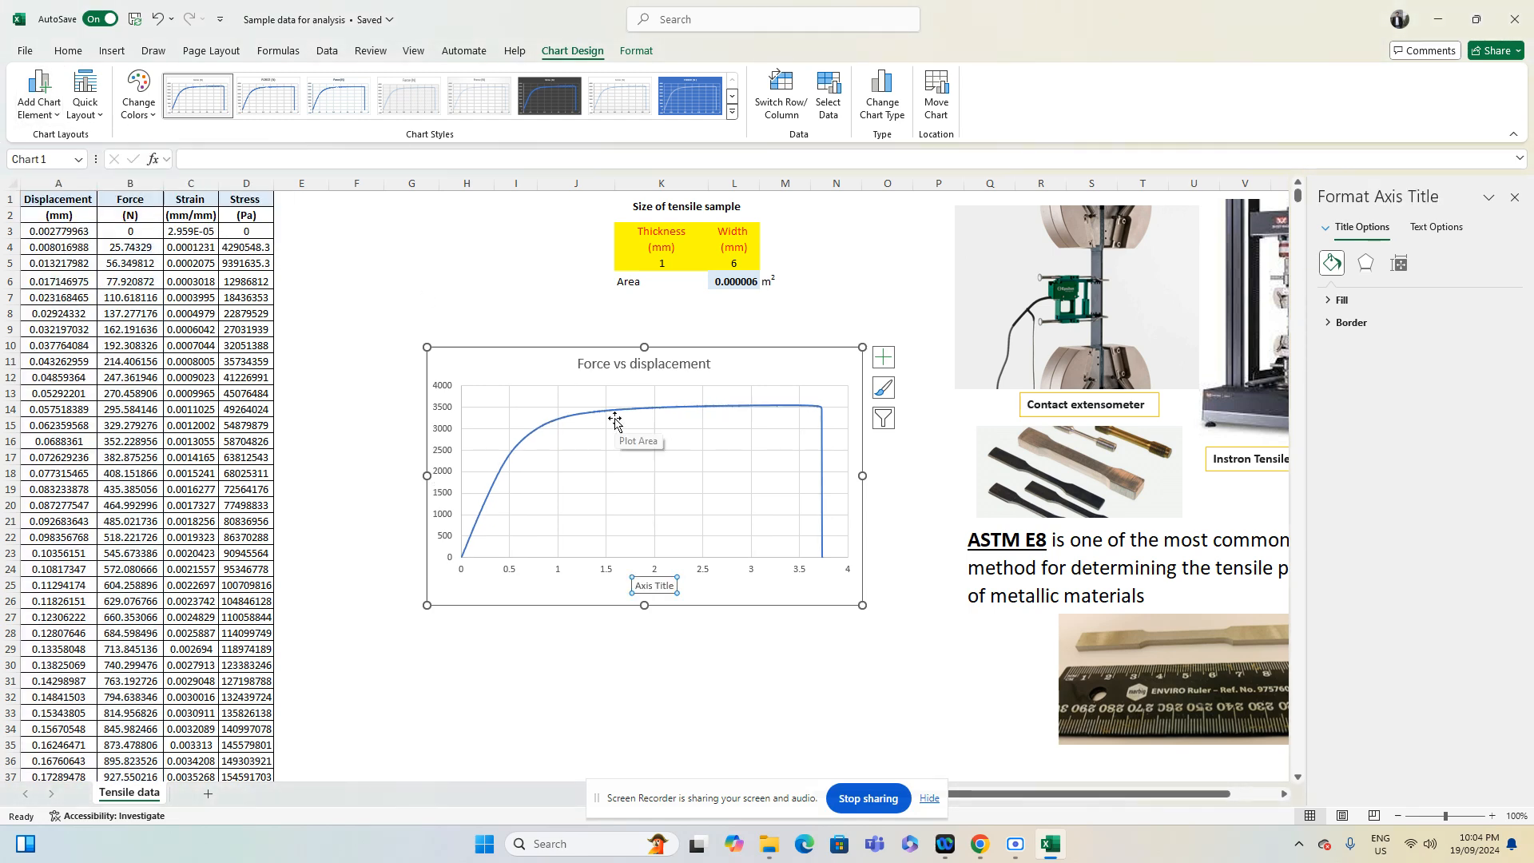
type("d")
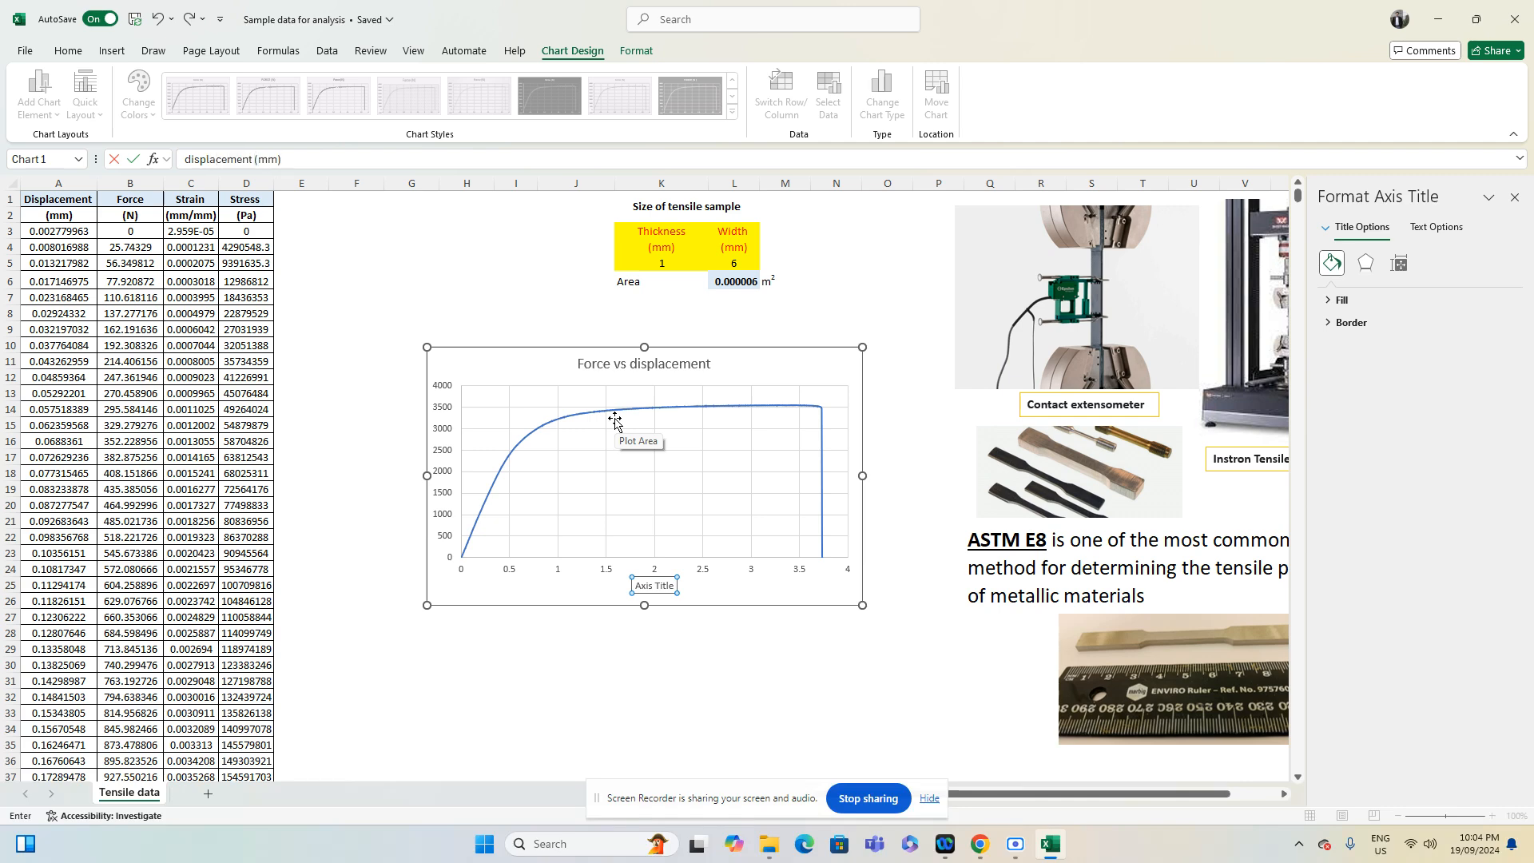
type("isplacement (mm)")
left_click(515, 680)
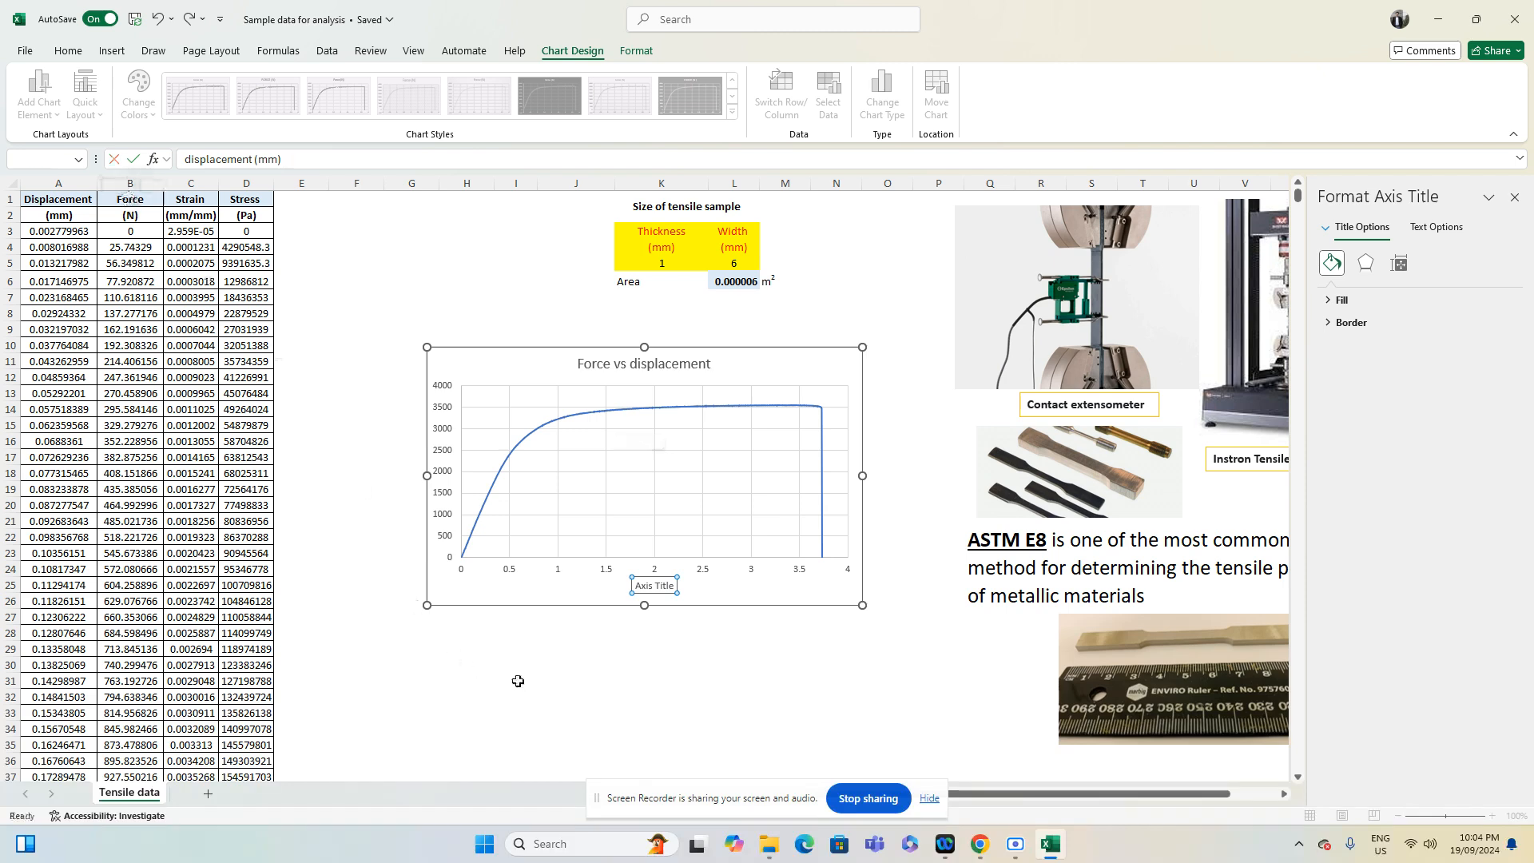
Turn off the primary vertical axis of the Force vs displacement chart
left_click(495, 416)
left_click(40, 96)
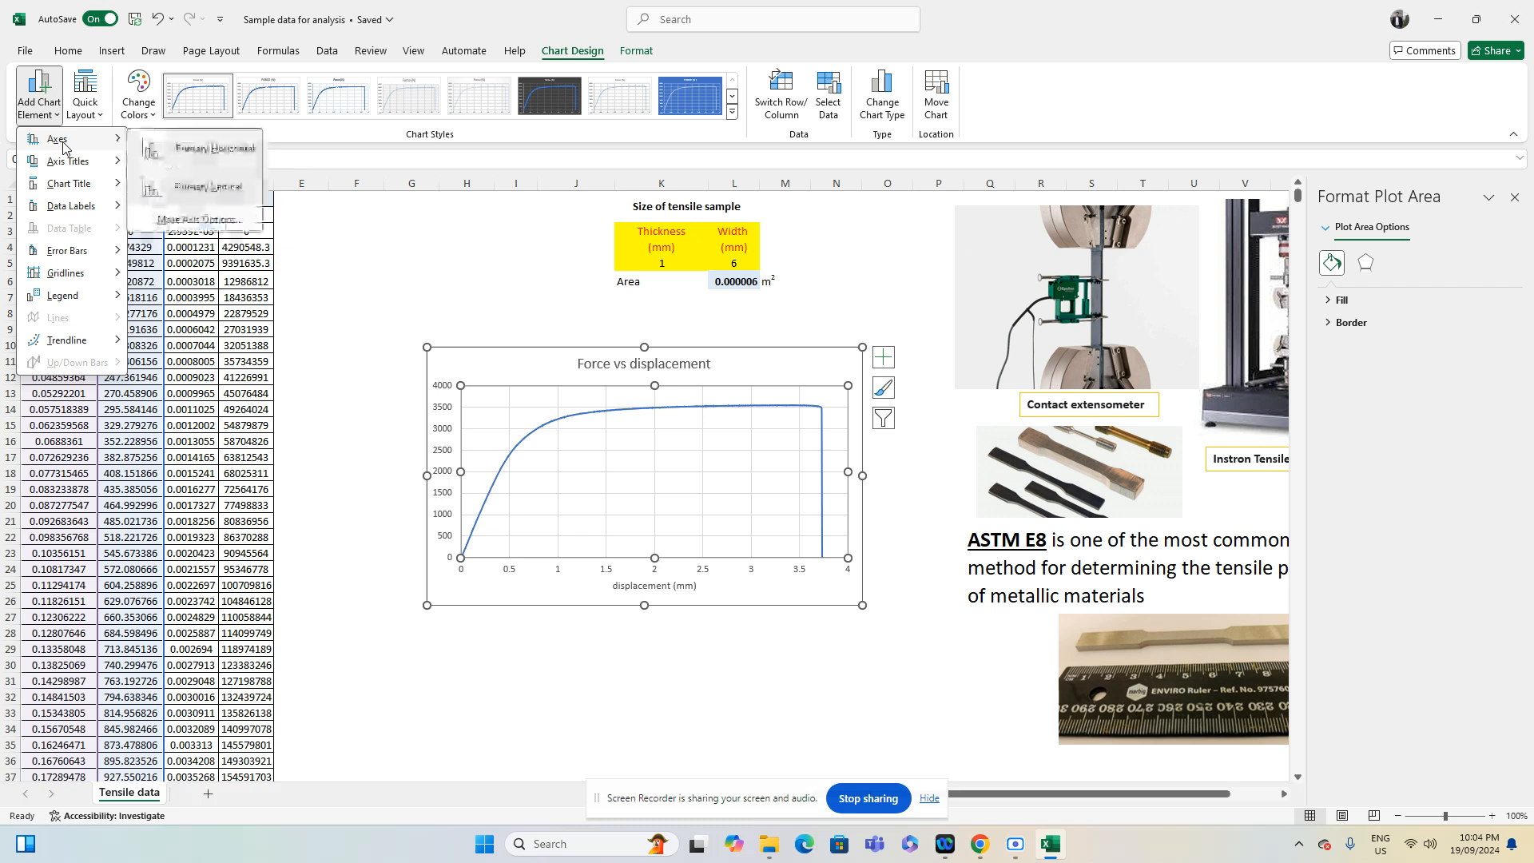
left_click(211, 183)
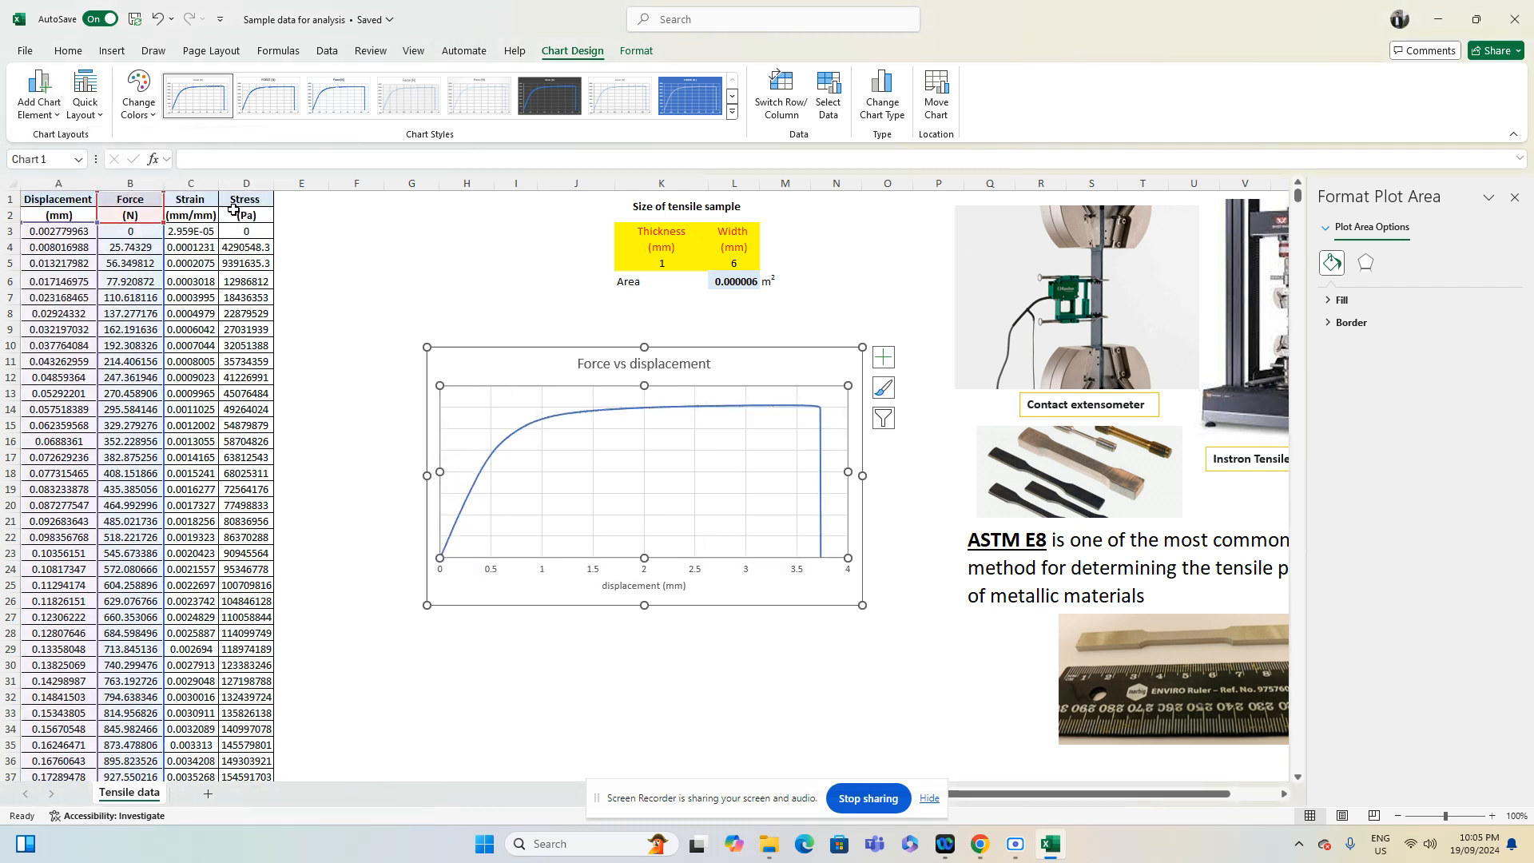
Add a primary vertical axis title to the chart reading "Force (N)"
left_click(39, 94)
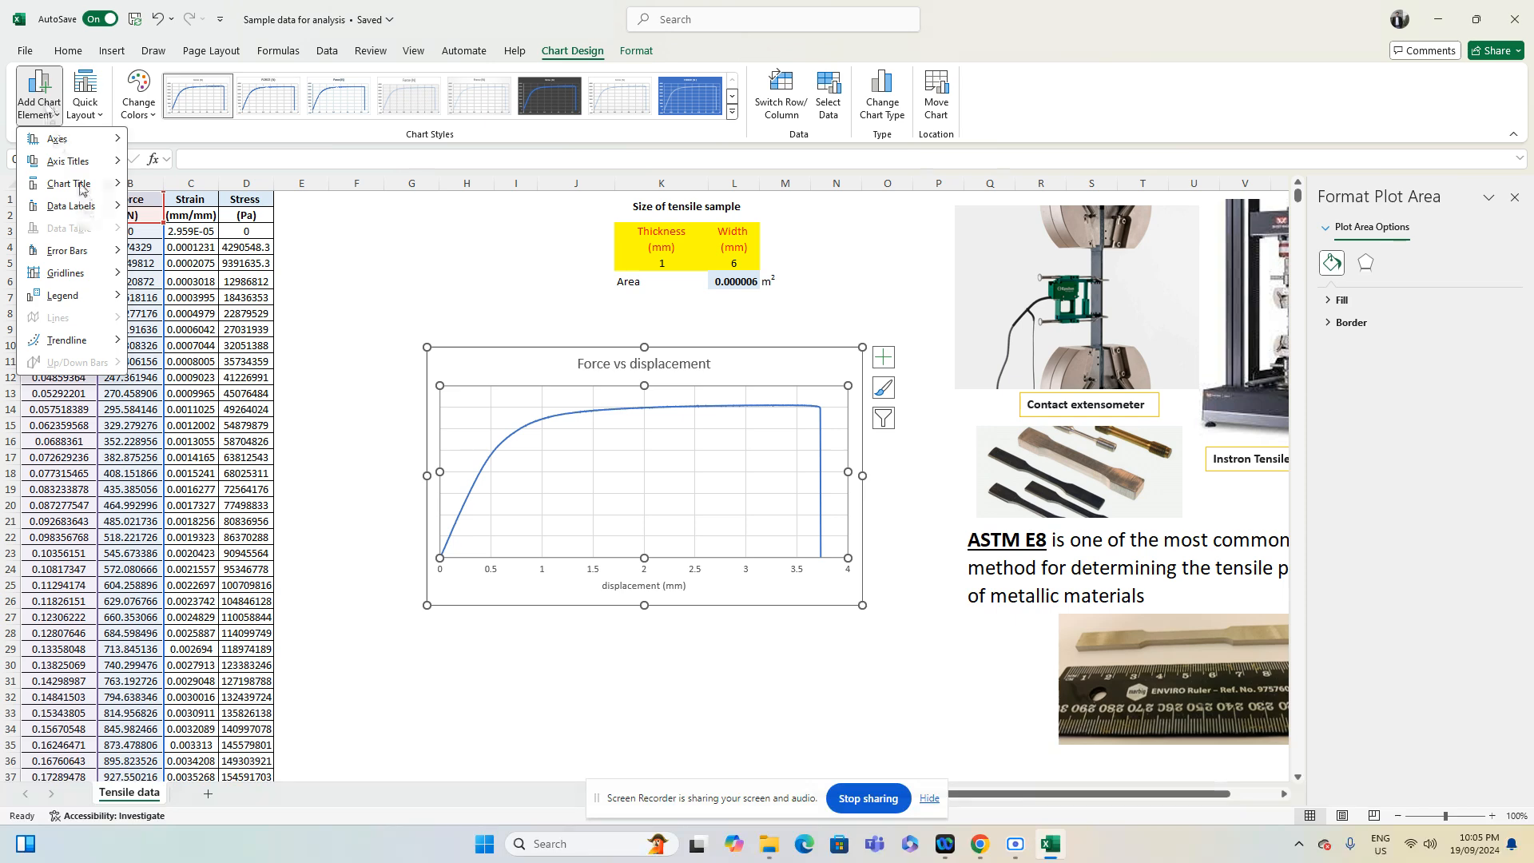
mouse_move(78, 162)
left_click(199, 213)
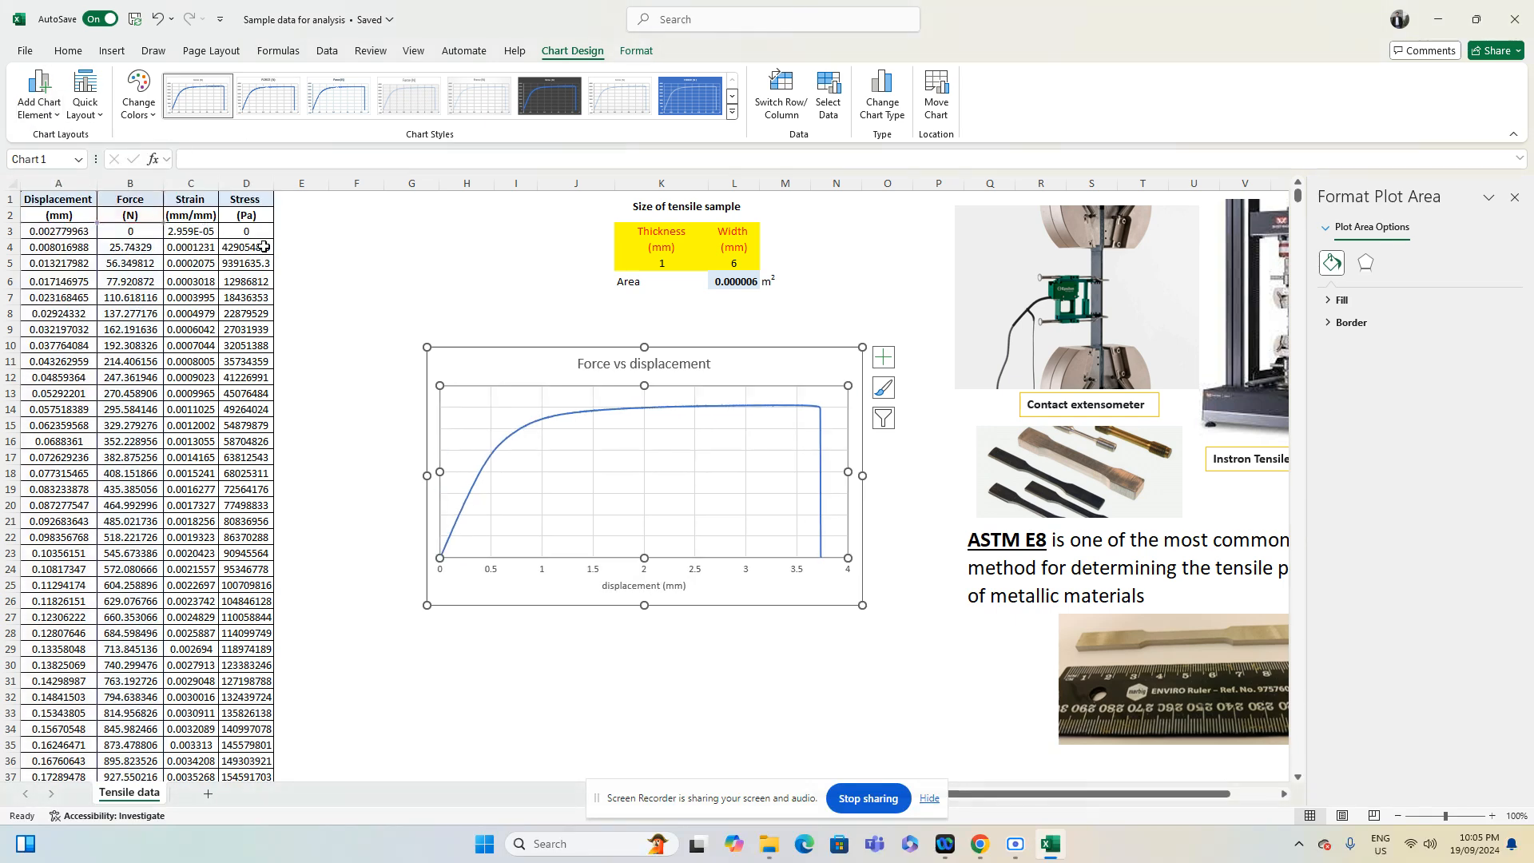
type("Fo")
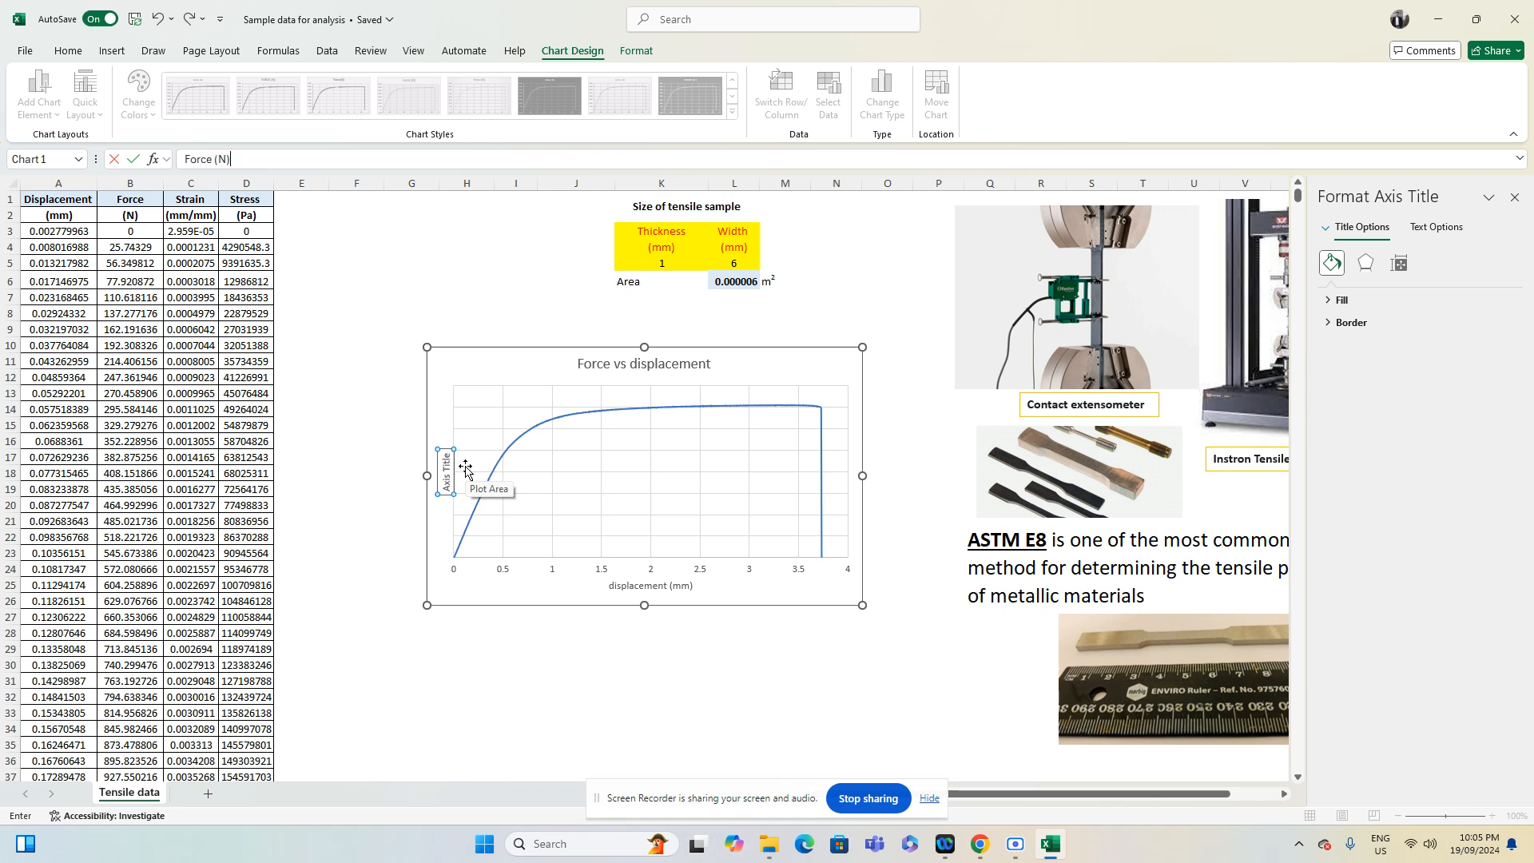
type("rce (N)")
key("Return")
left_click(598, 662)
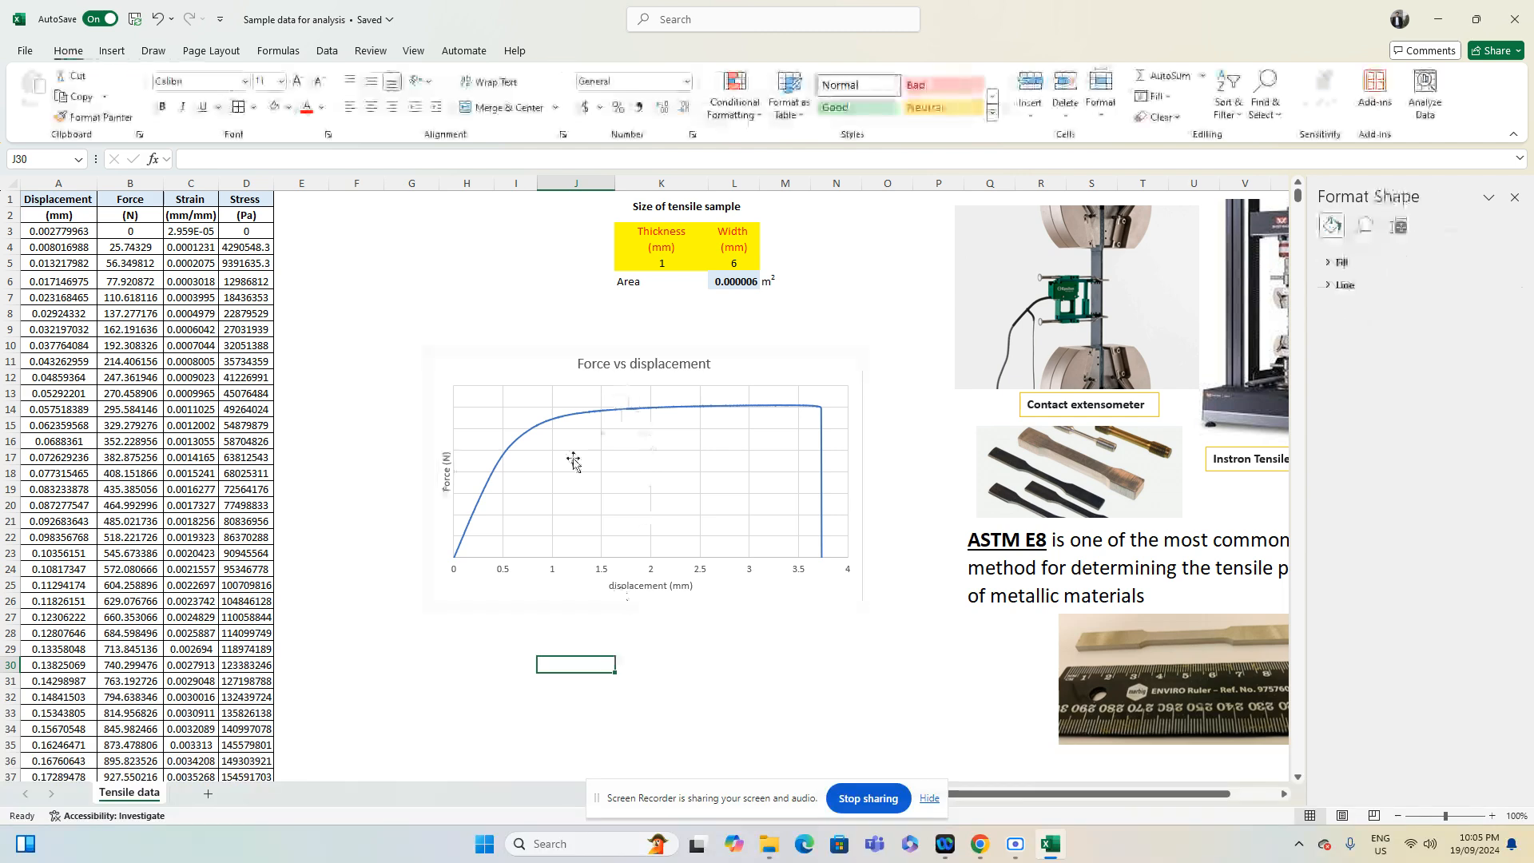
Reposition the Force vs displacement chart below the sample size table and close the chart formatting pane
left_click_drag(544, 363, 581, 314)
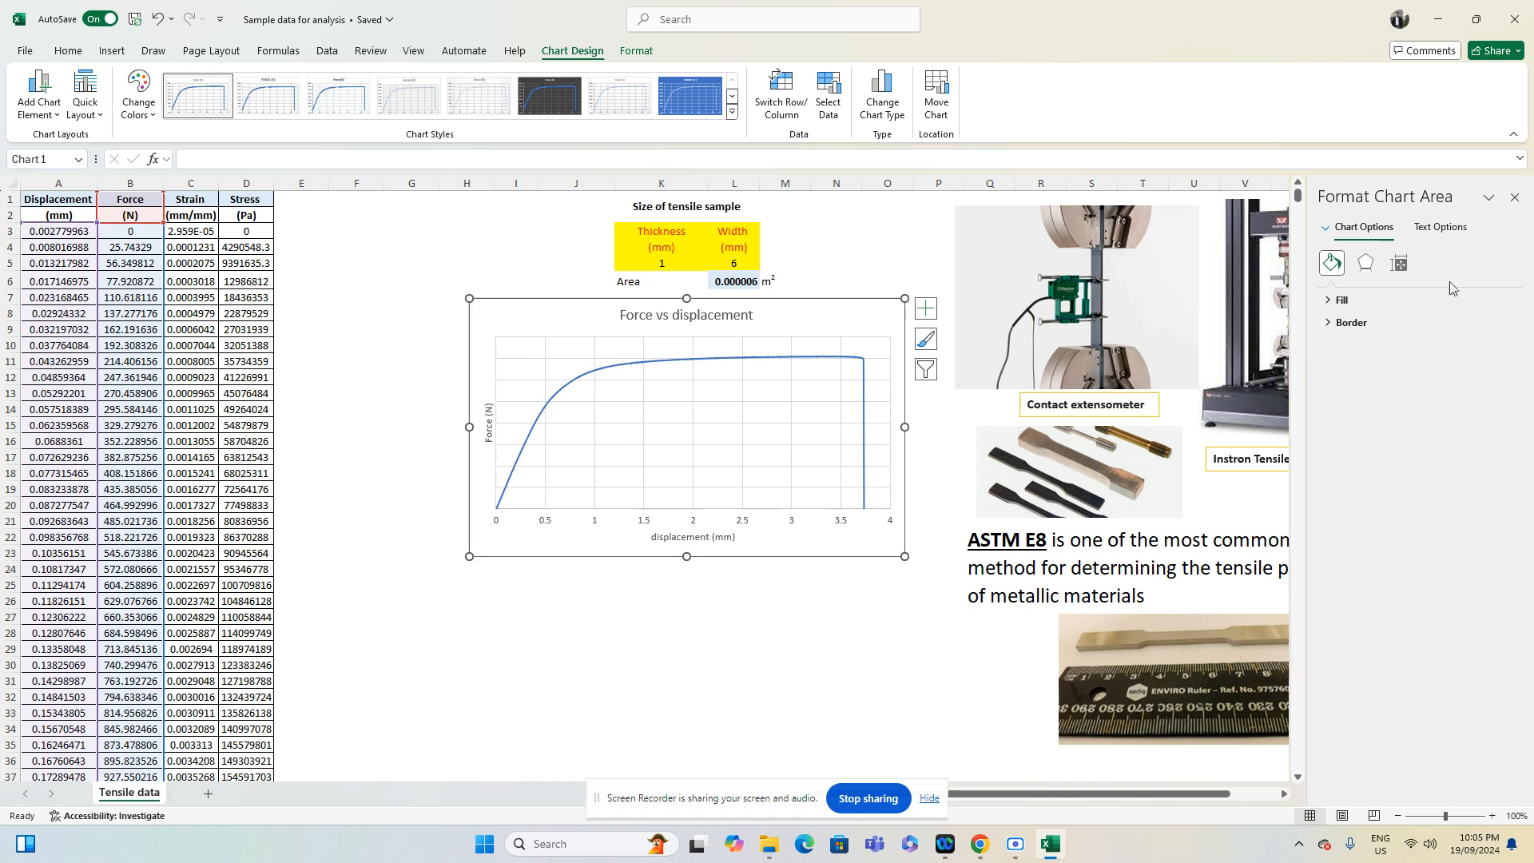
left_click(1514, 196)
left_click(653, 727)
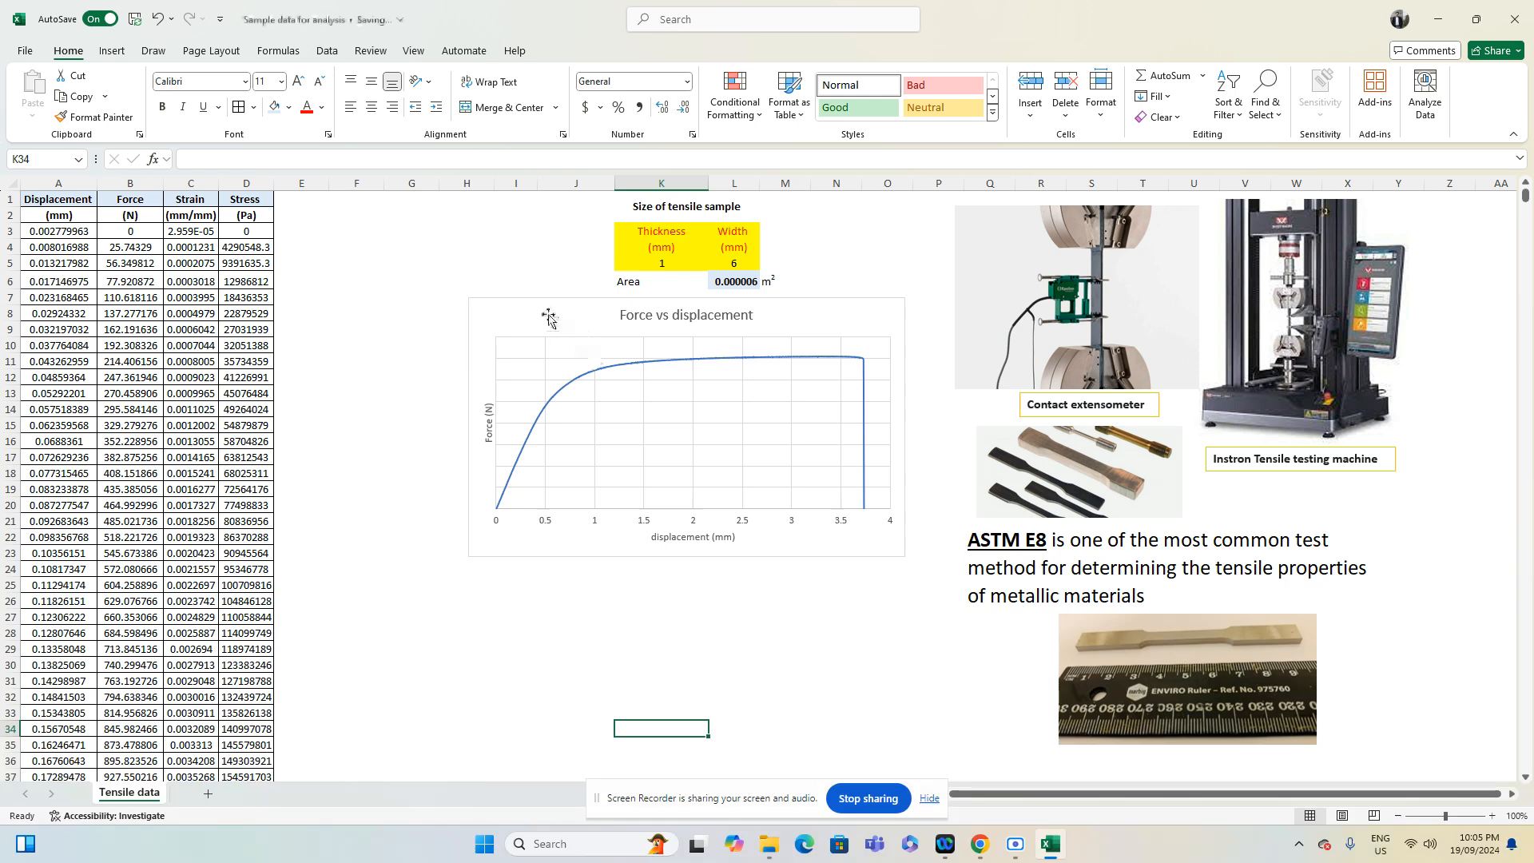
left_click_drag(549, 316, 577, 359)
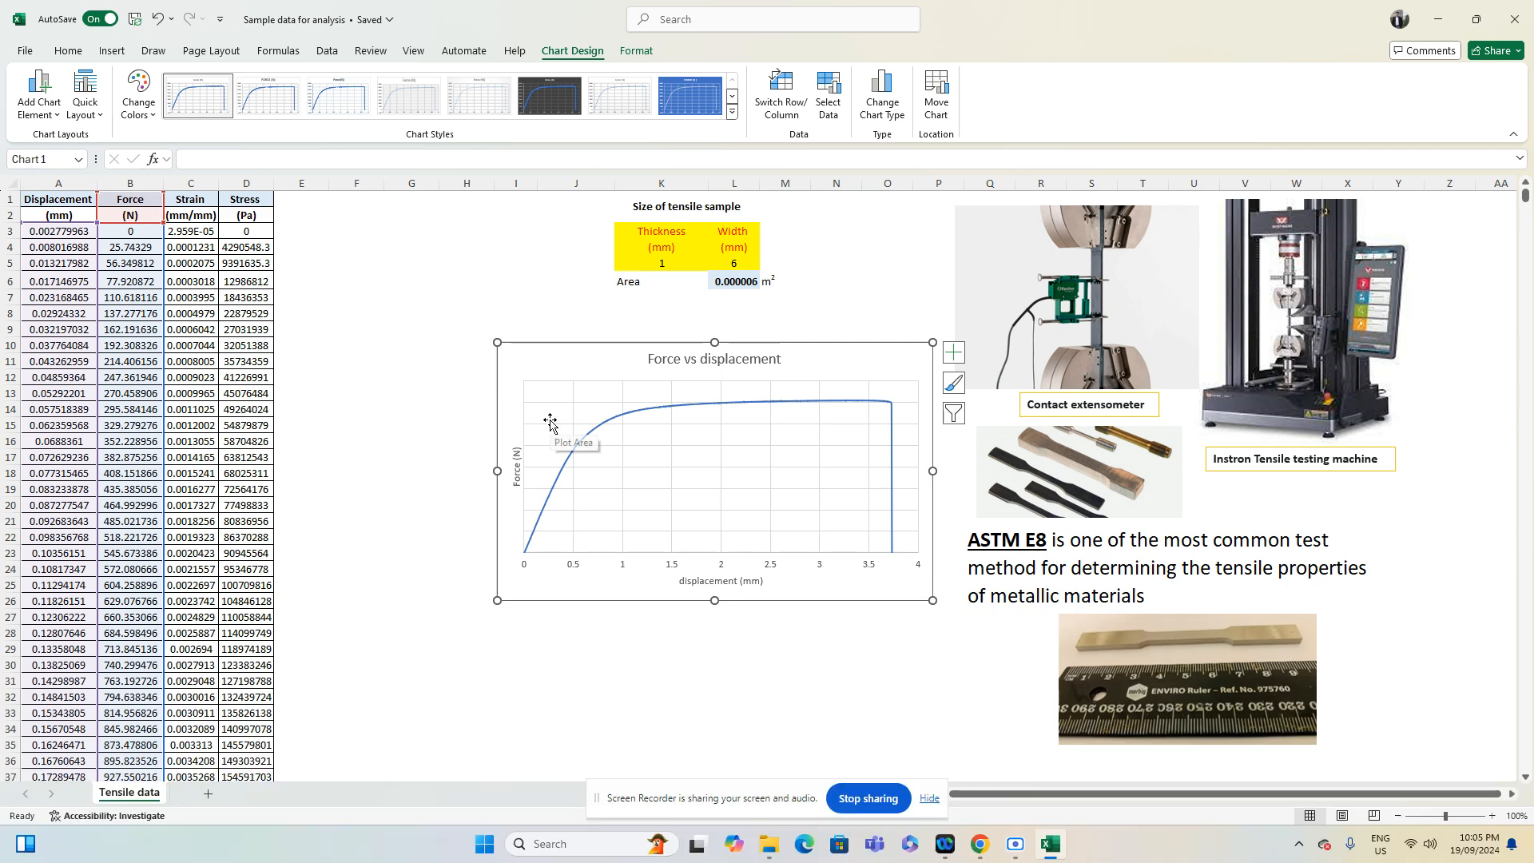
Undo the chart moves, the vertical axis title and the removal of the chart's primary vertical axis
key("ctrl+z")
key("ctrl+z")
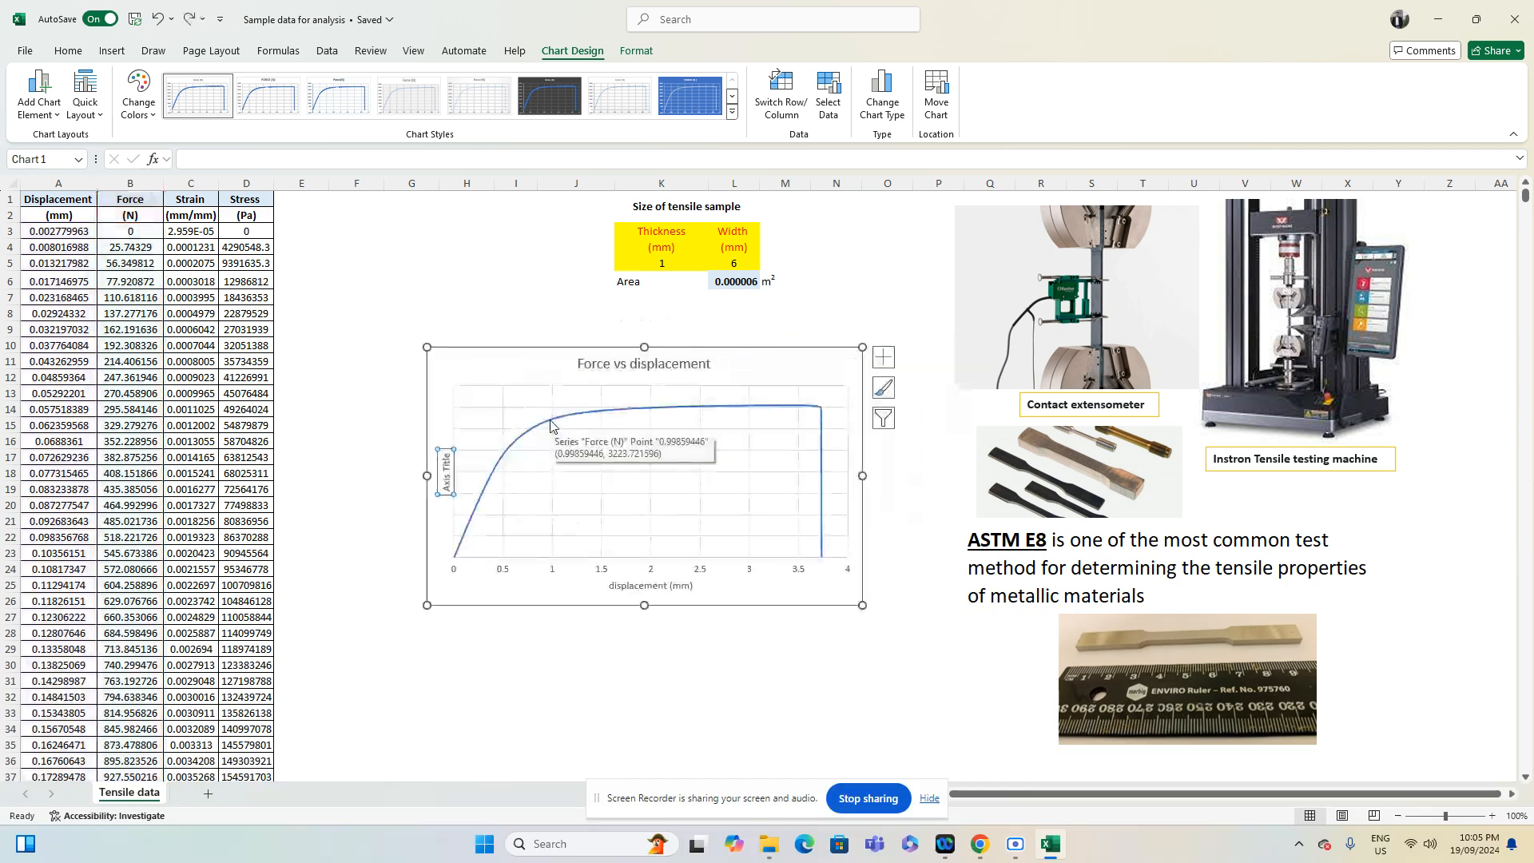
left_click(490, 371)
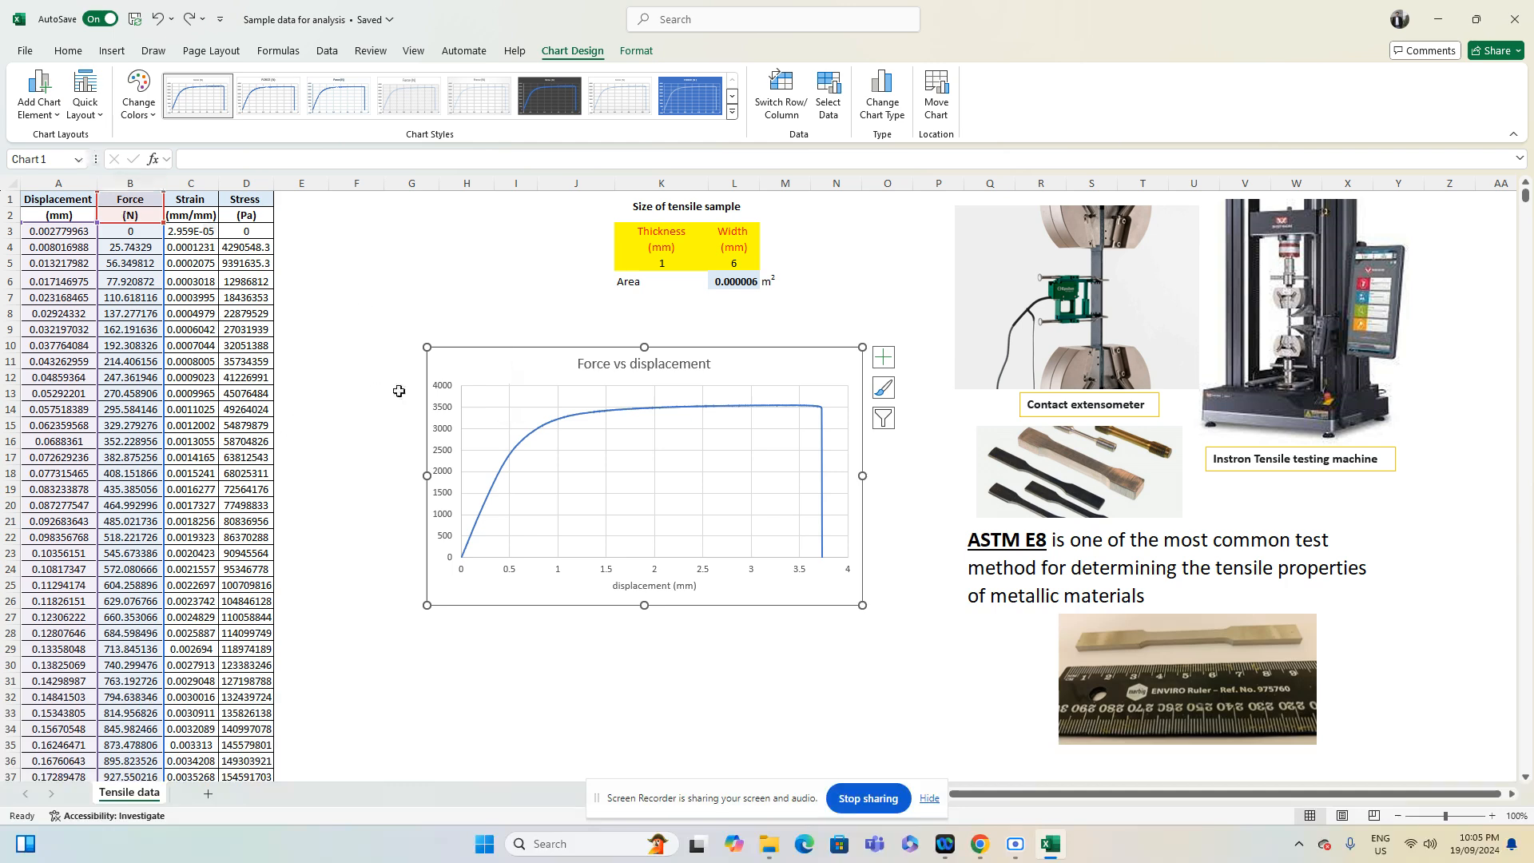
Add a primary vertical axis title reading "Force (N)" to the Force vs displacement chart
left_click(41, 100)
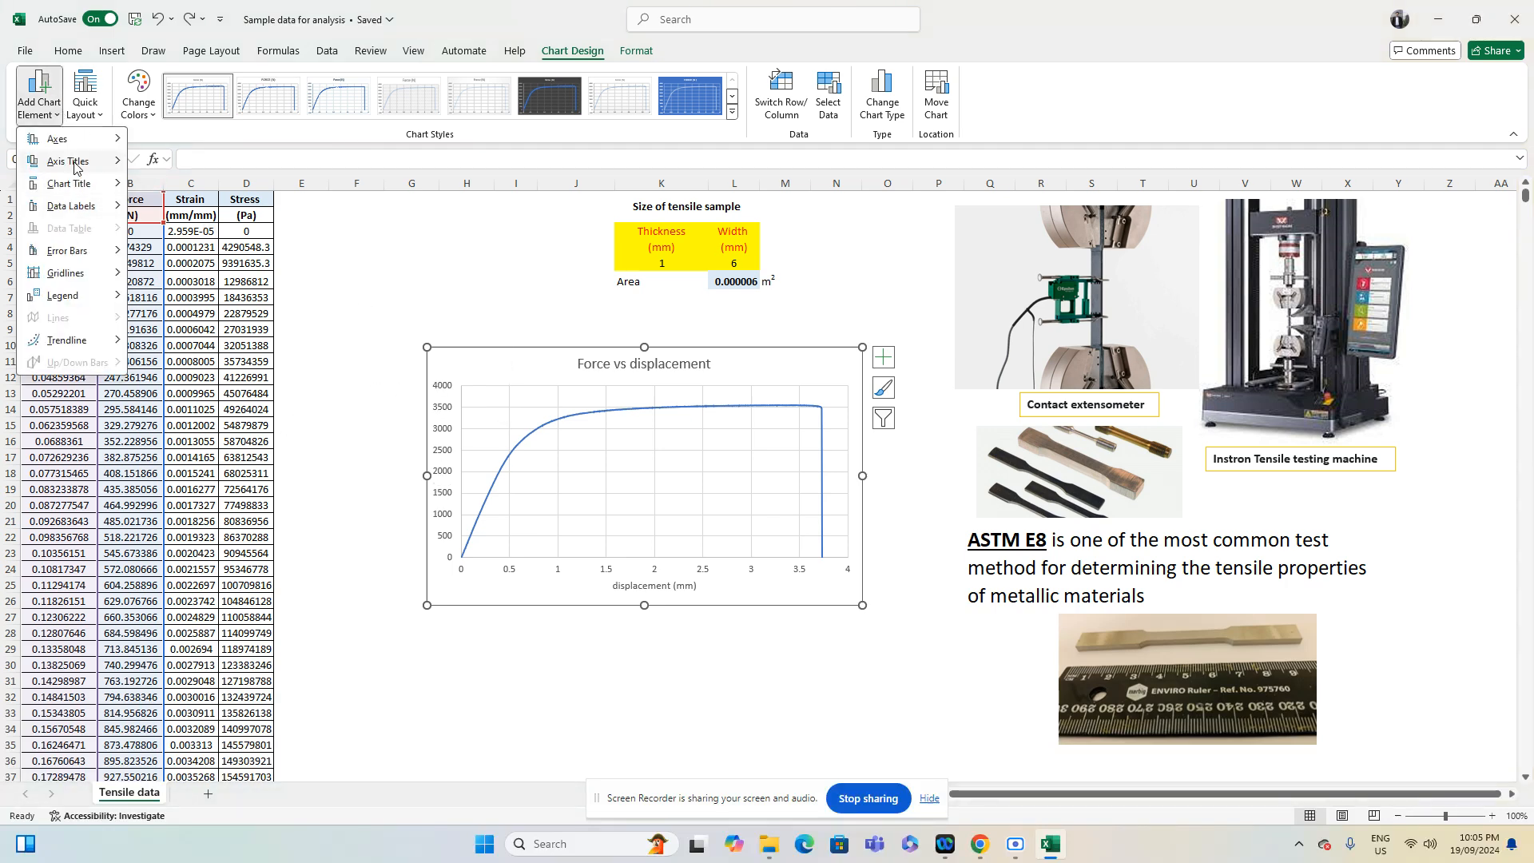
left_click(184, 210)
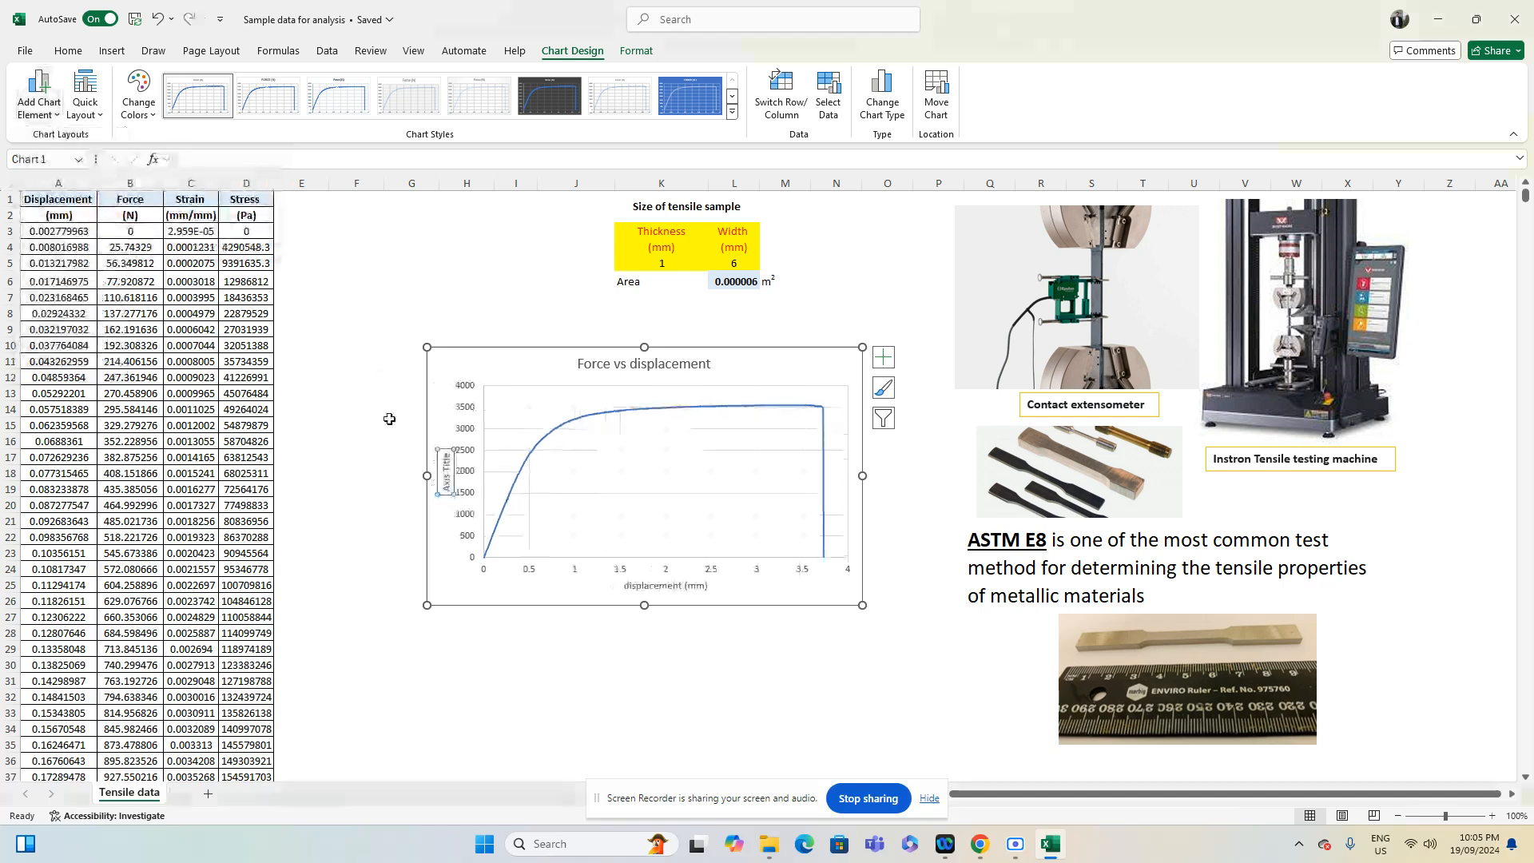
type("Force")
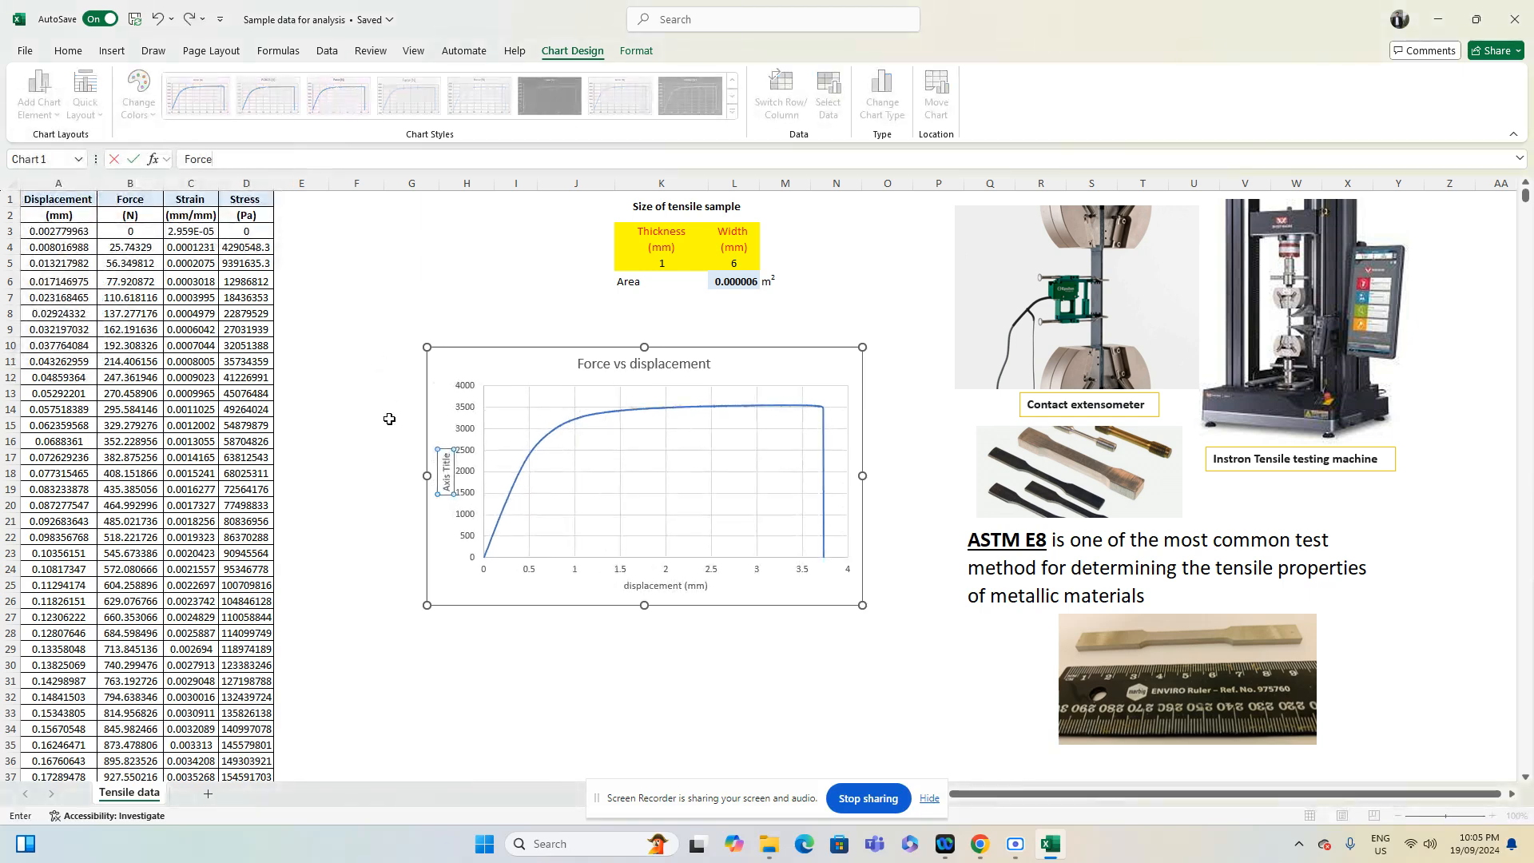
type(" (N)")
key("Return")
left_click(404, 696)
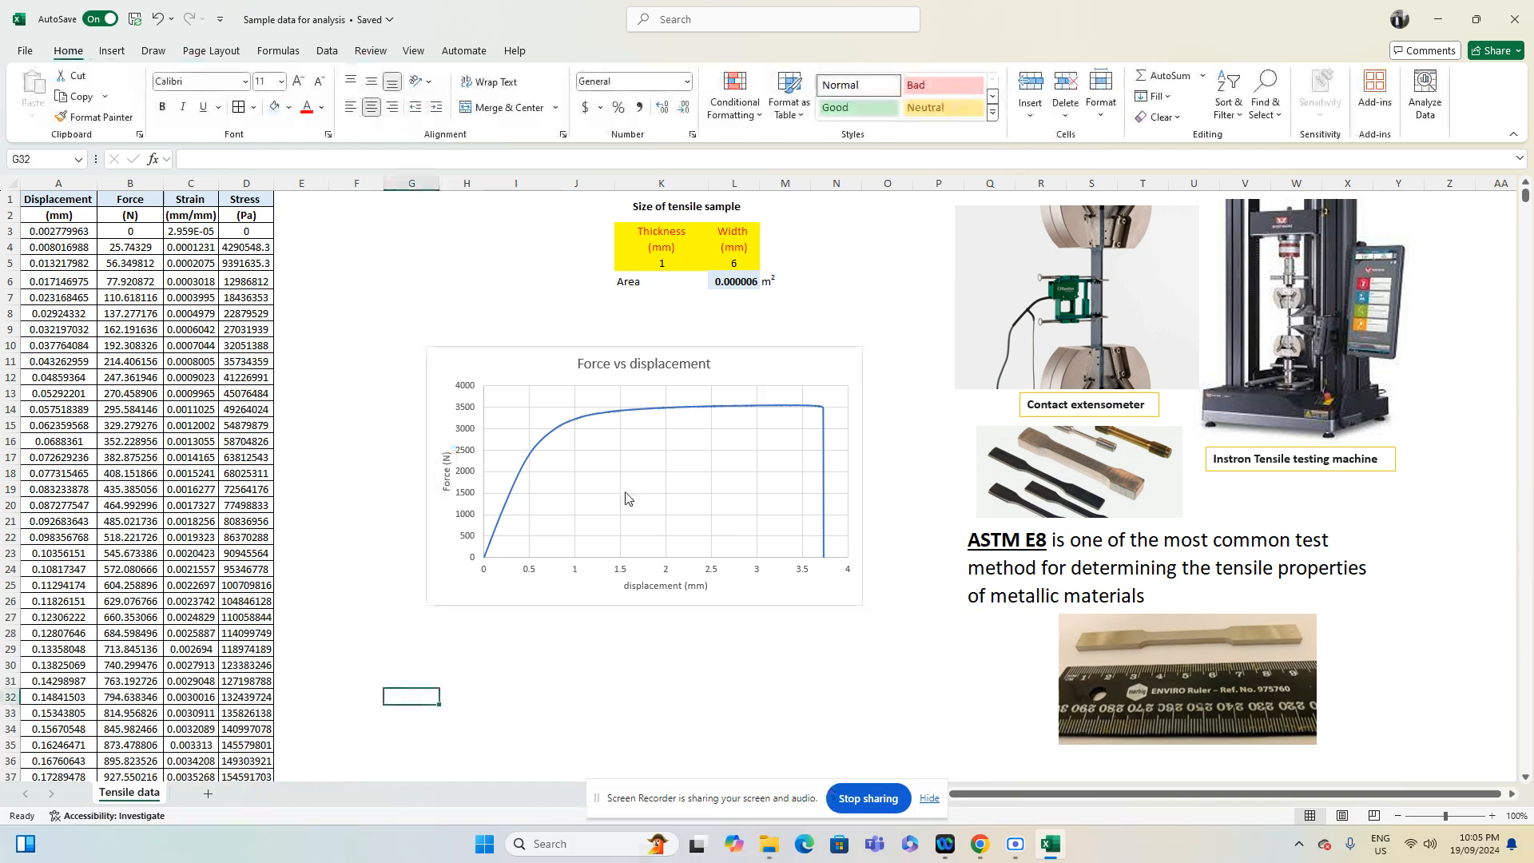
Fill the whole of row 3, the start of the curve's linear region, with light blue
mouse_move(482, 563)
mouse_move(511, 501)
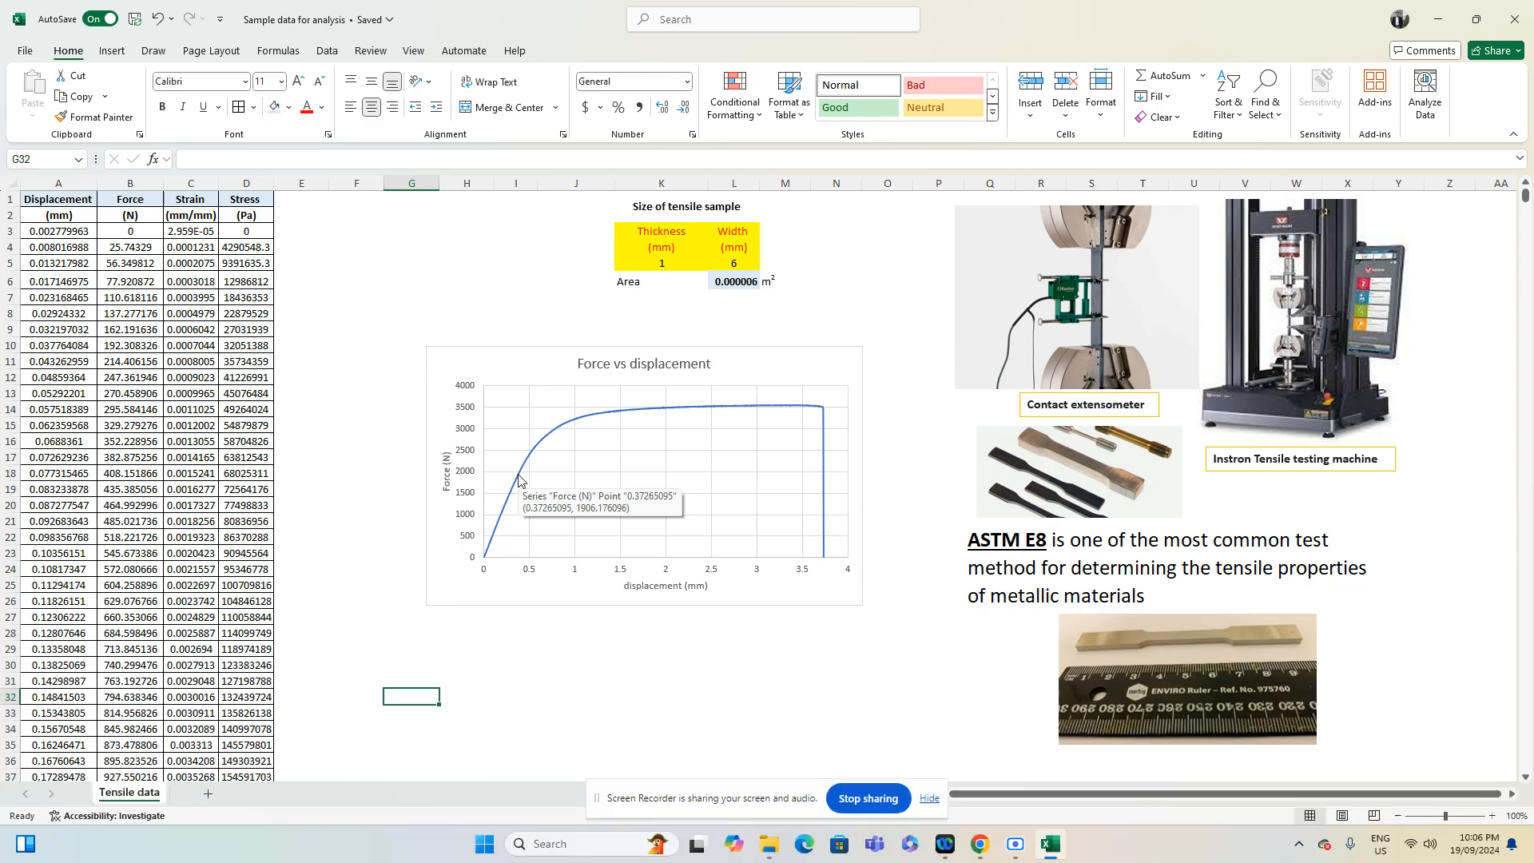
left_click(100, 237)
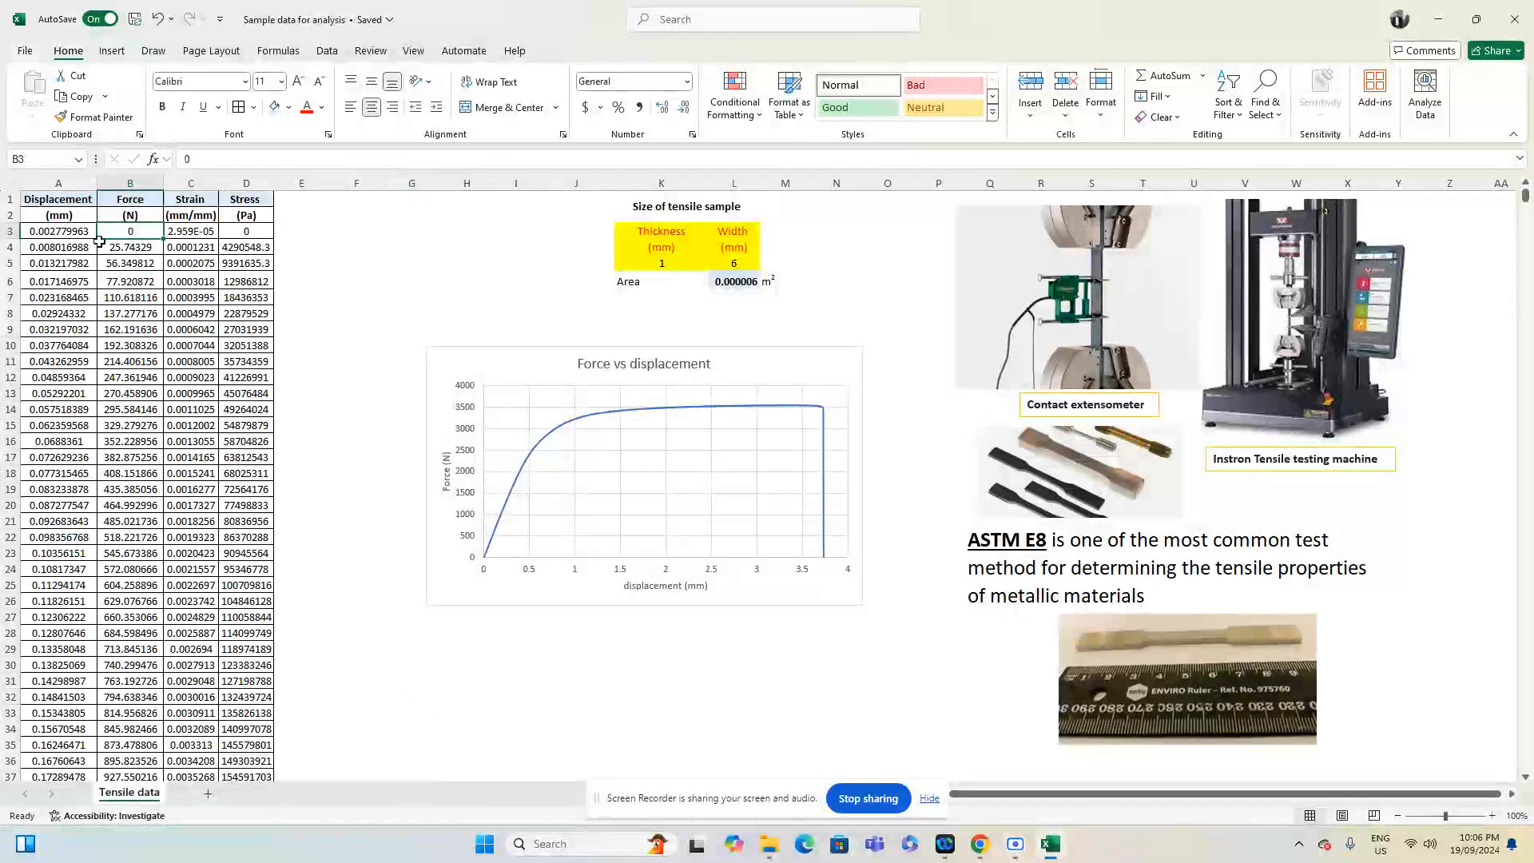
left_click(16, 233)
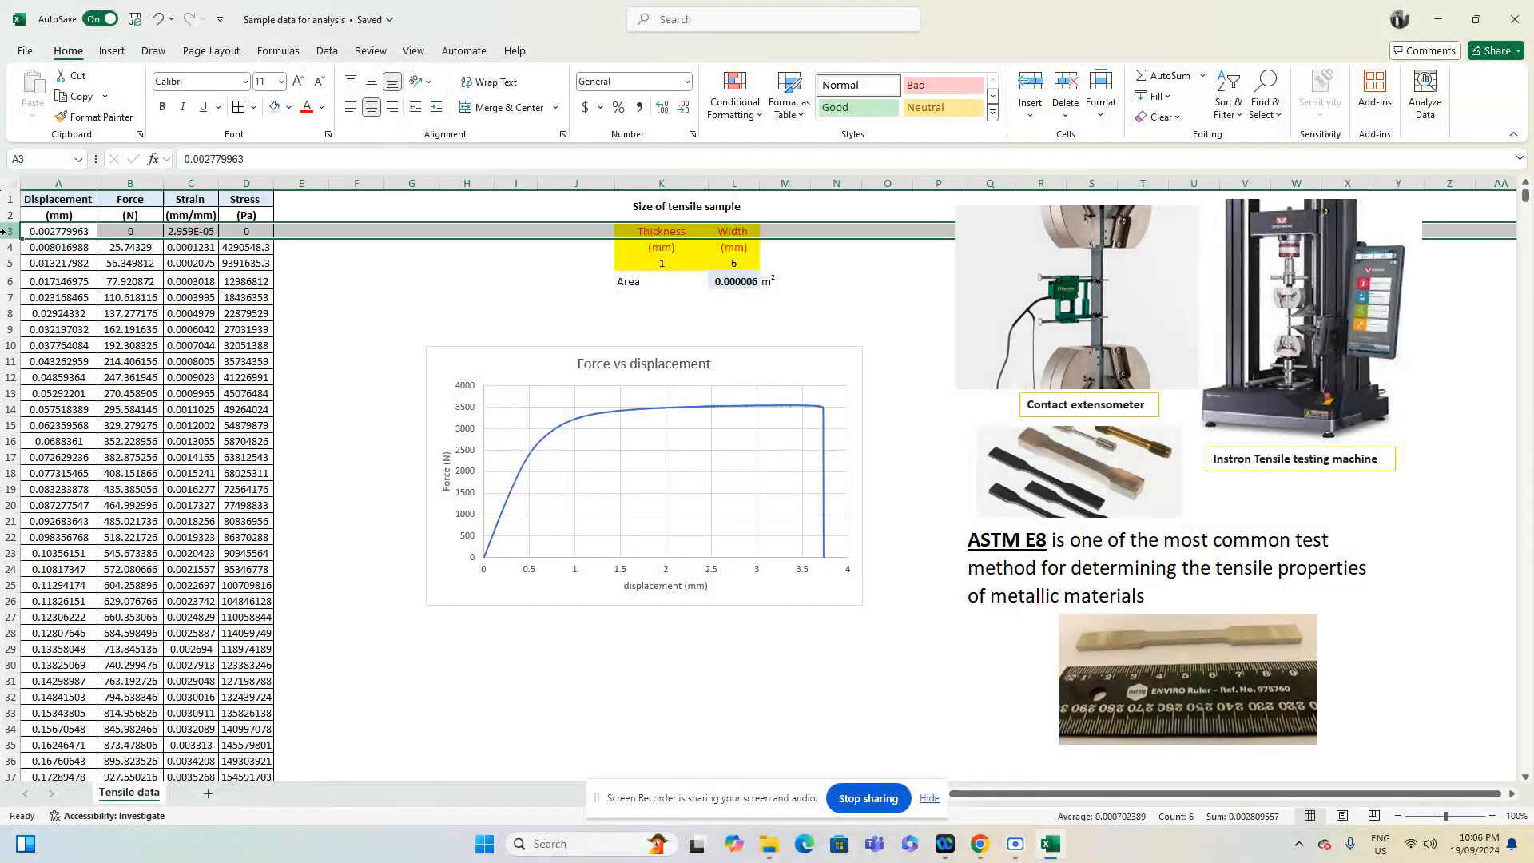
left_click(288, 107)
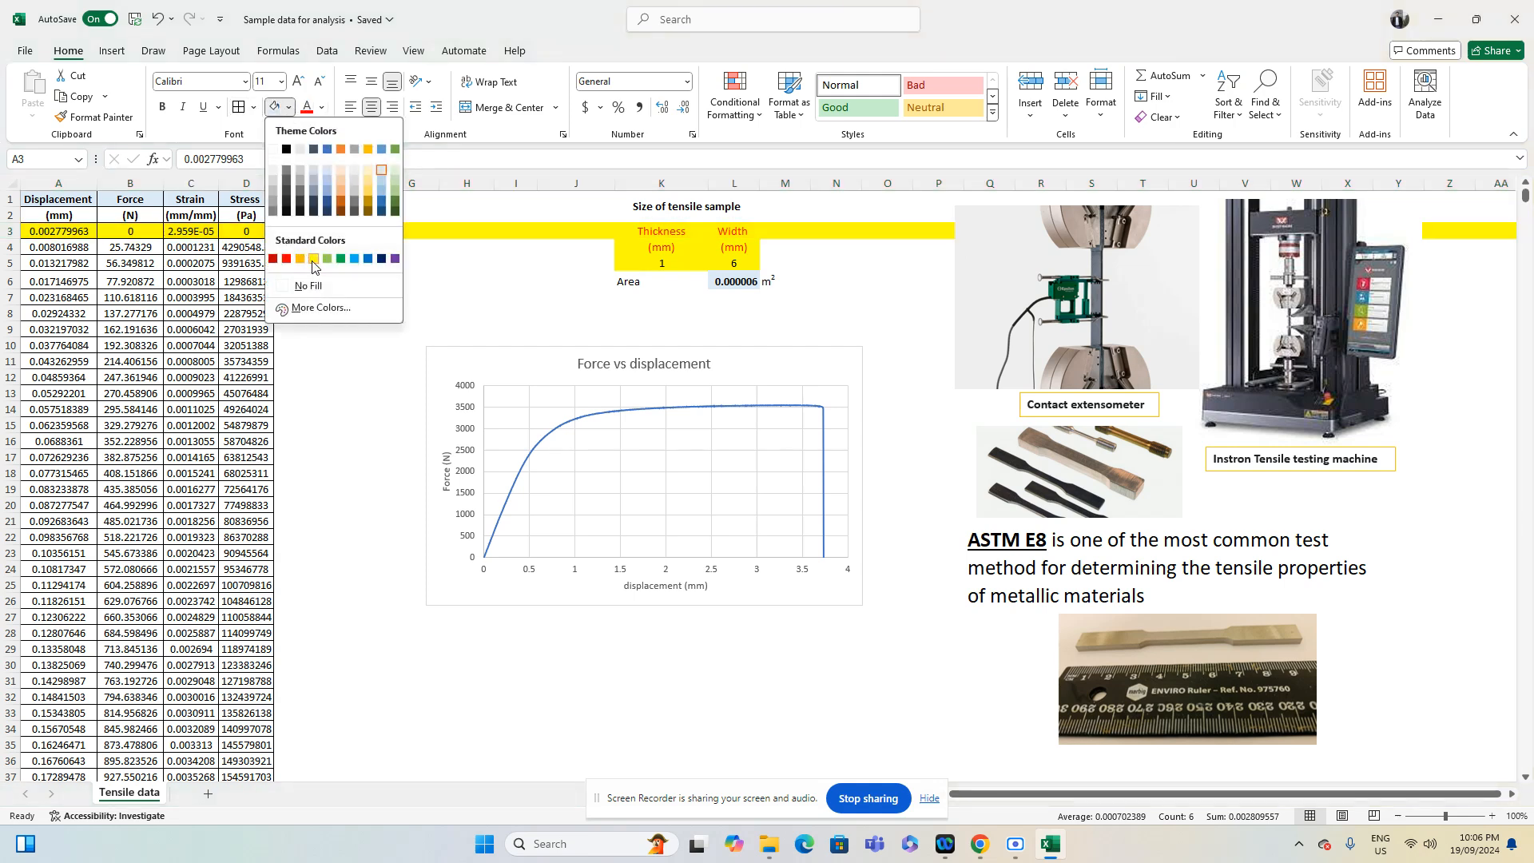
left_click(311, 341)
Fill the data cells A3:D3 with yellow
left_click(43, 230)
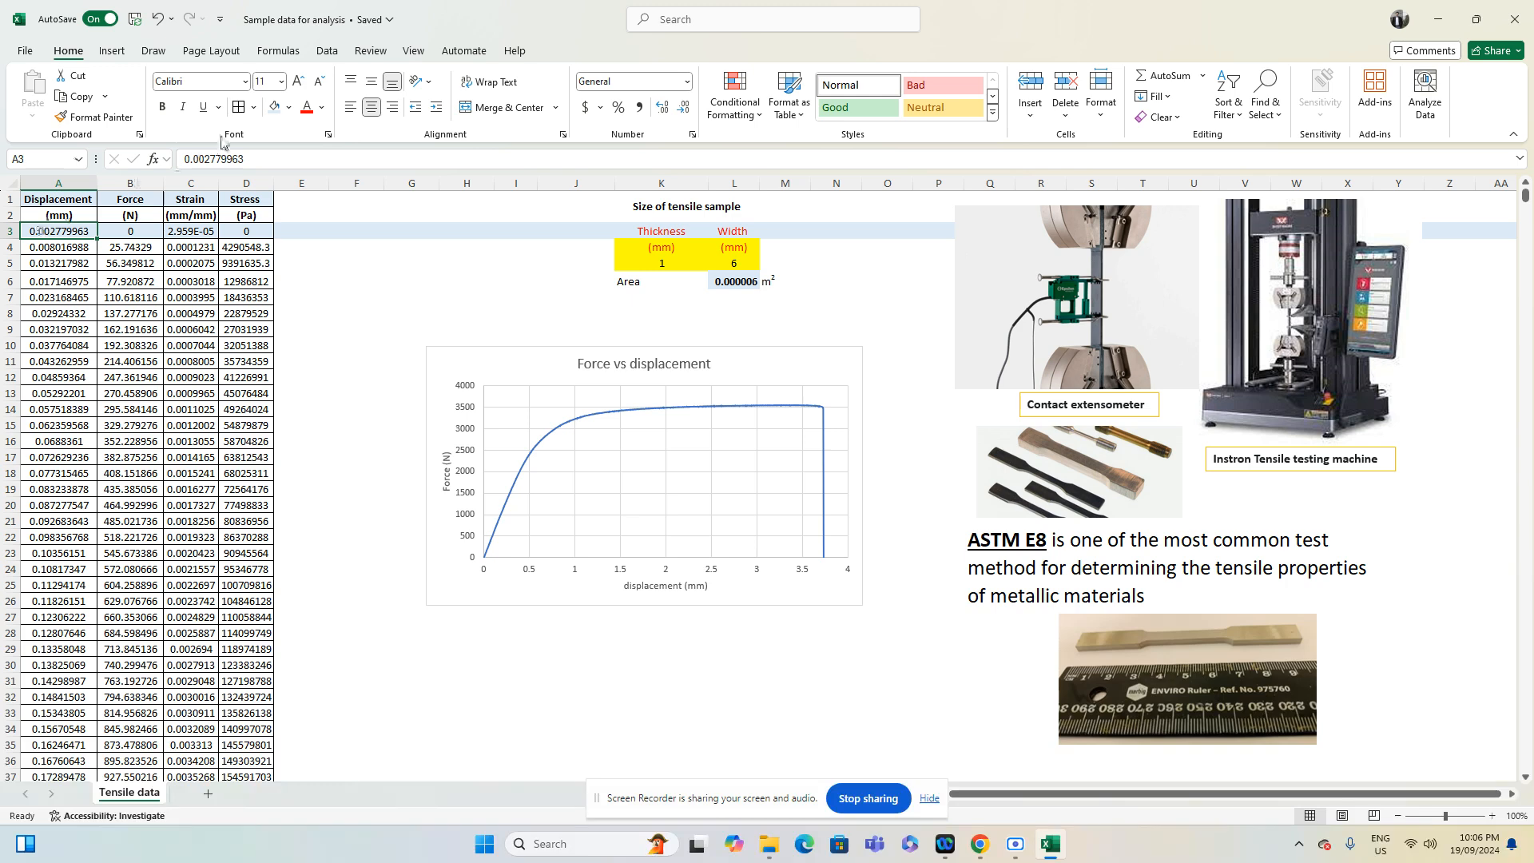
left_click_drag(256, 222, 256, 222)
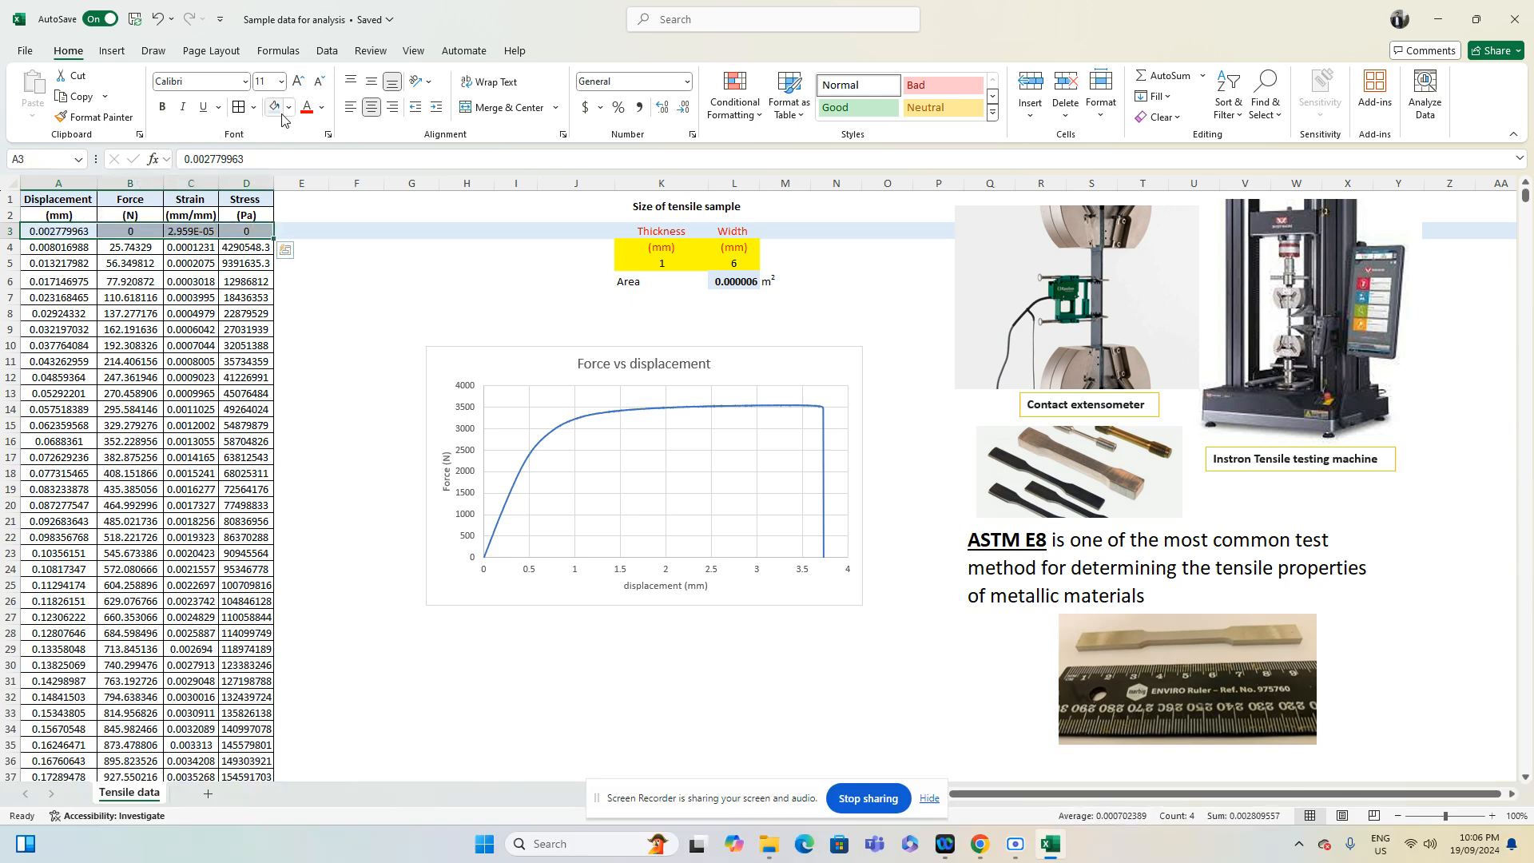
left_click(289, 107)
left_click(314, 259)
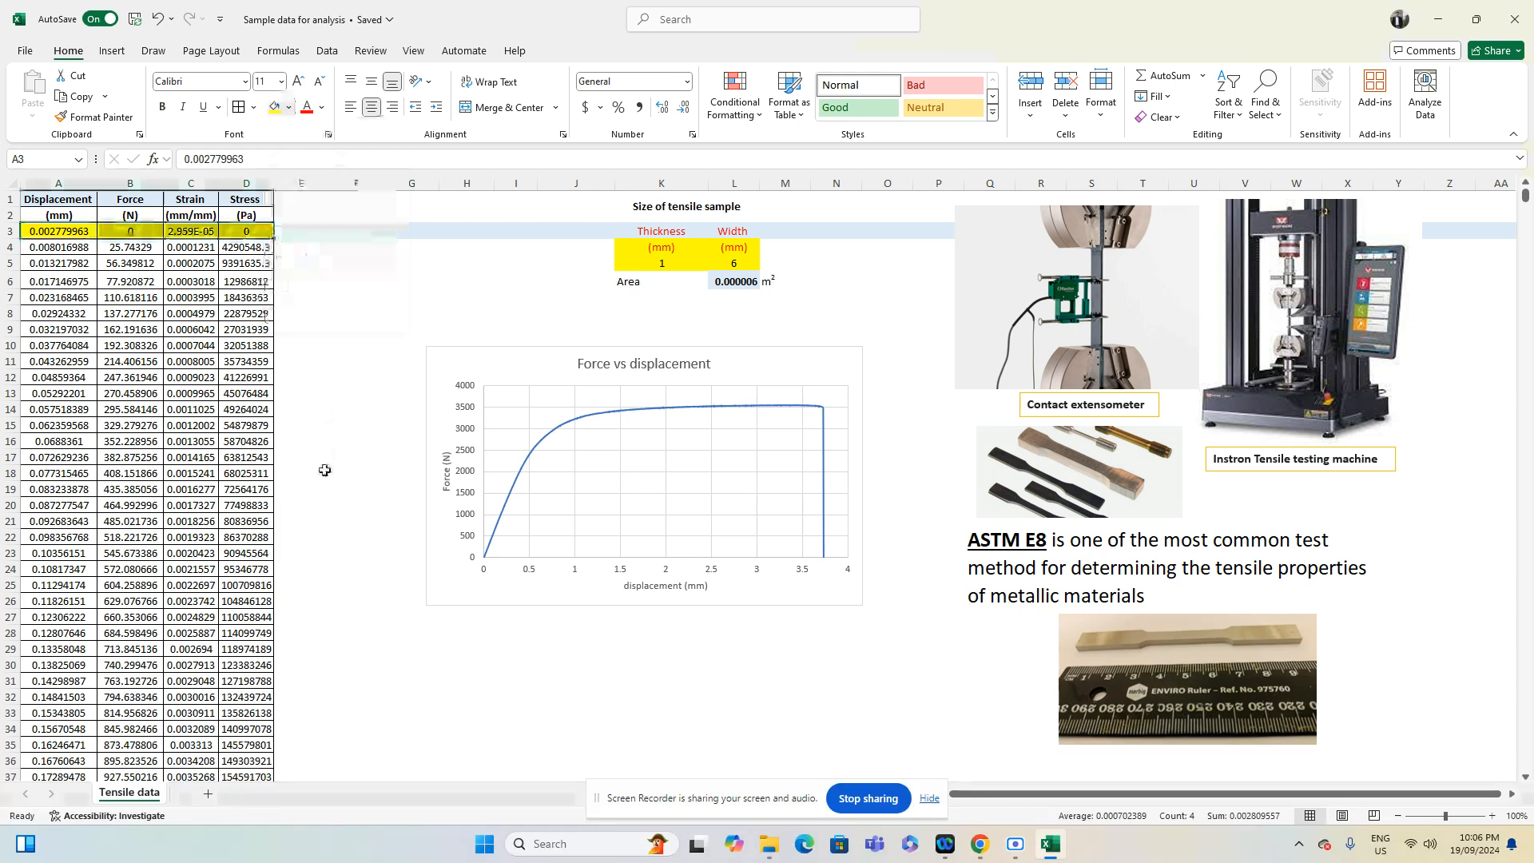
left_click(323, 472)
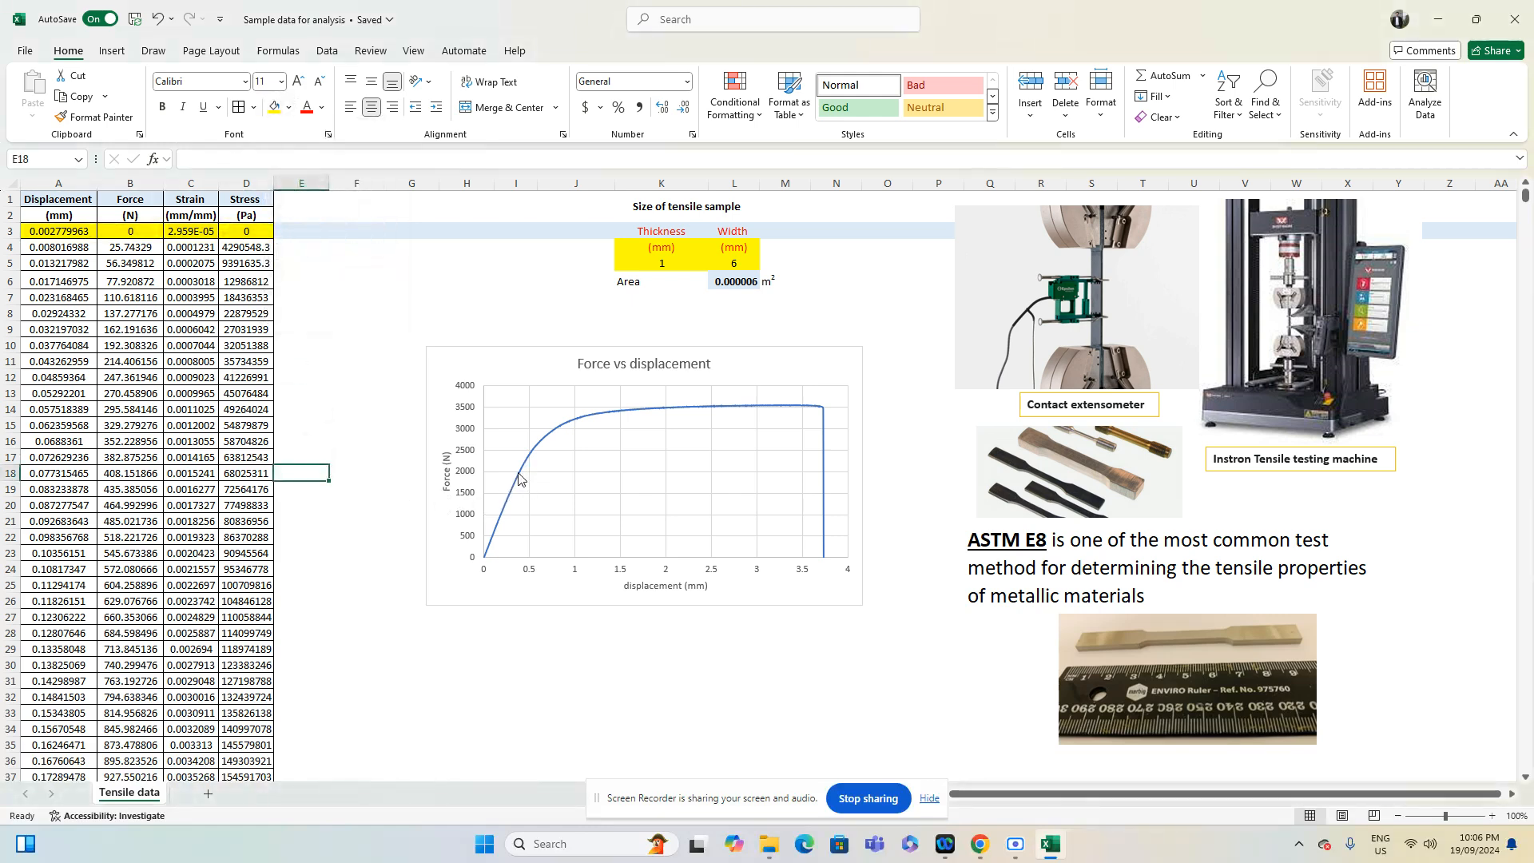
Find the data point with a force of about 2000 N and fill its whole row 81 with yellow
left_click(127, 419)
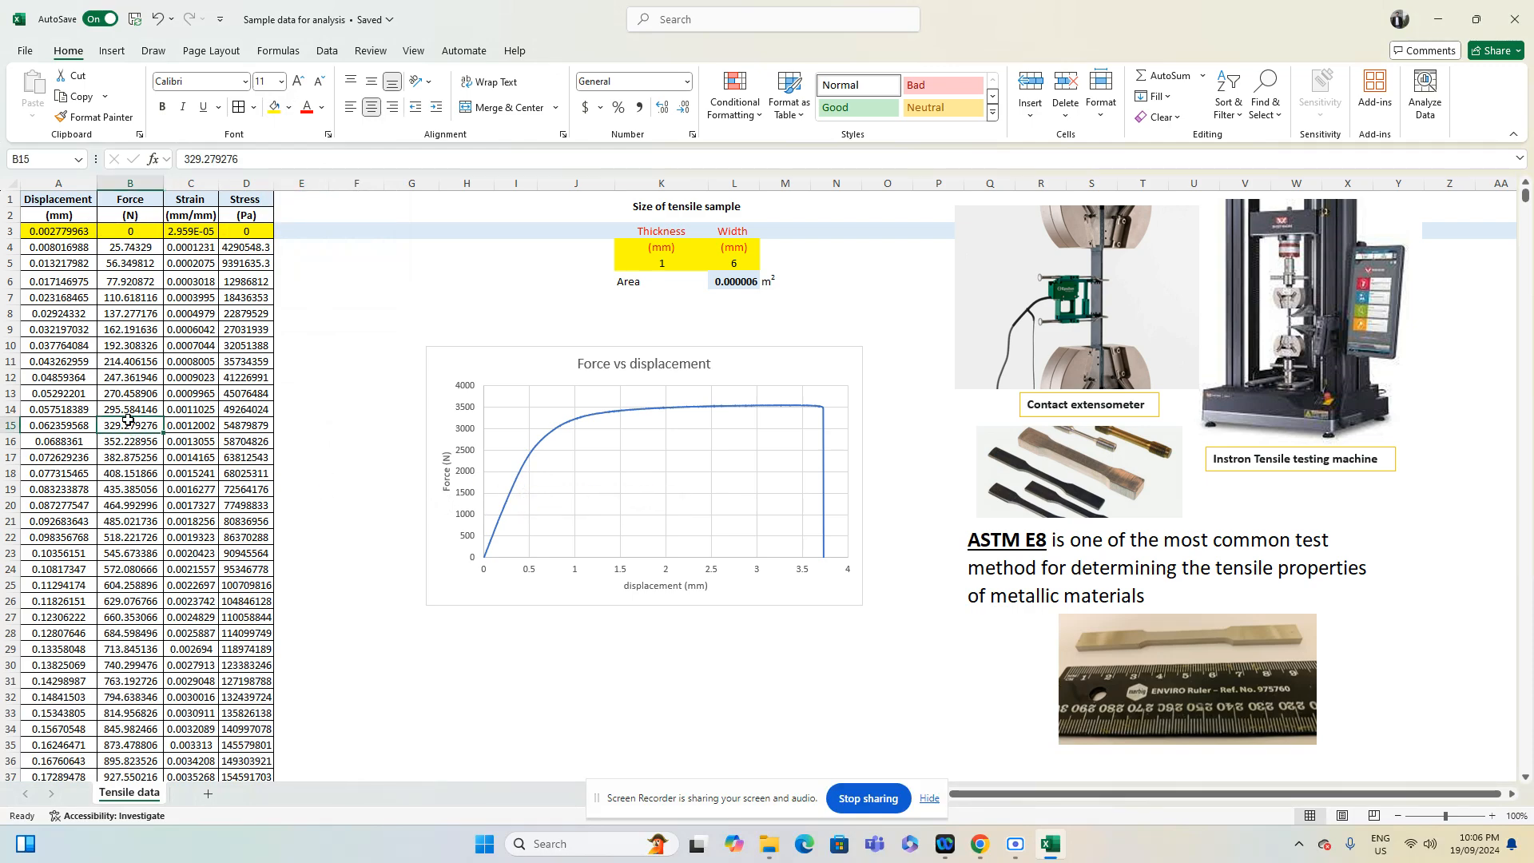
scroll(127, 419, "down", 3)
scroll(121, 336, "up", 3)
scroll(133, 621, "down", 19)
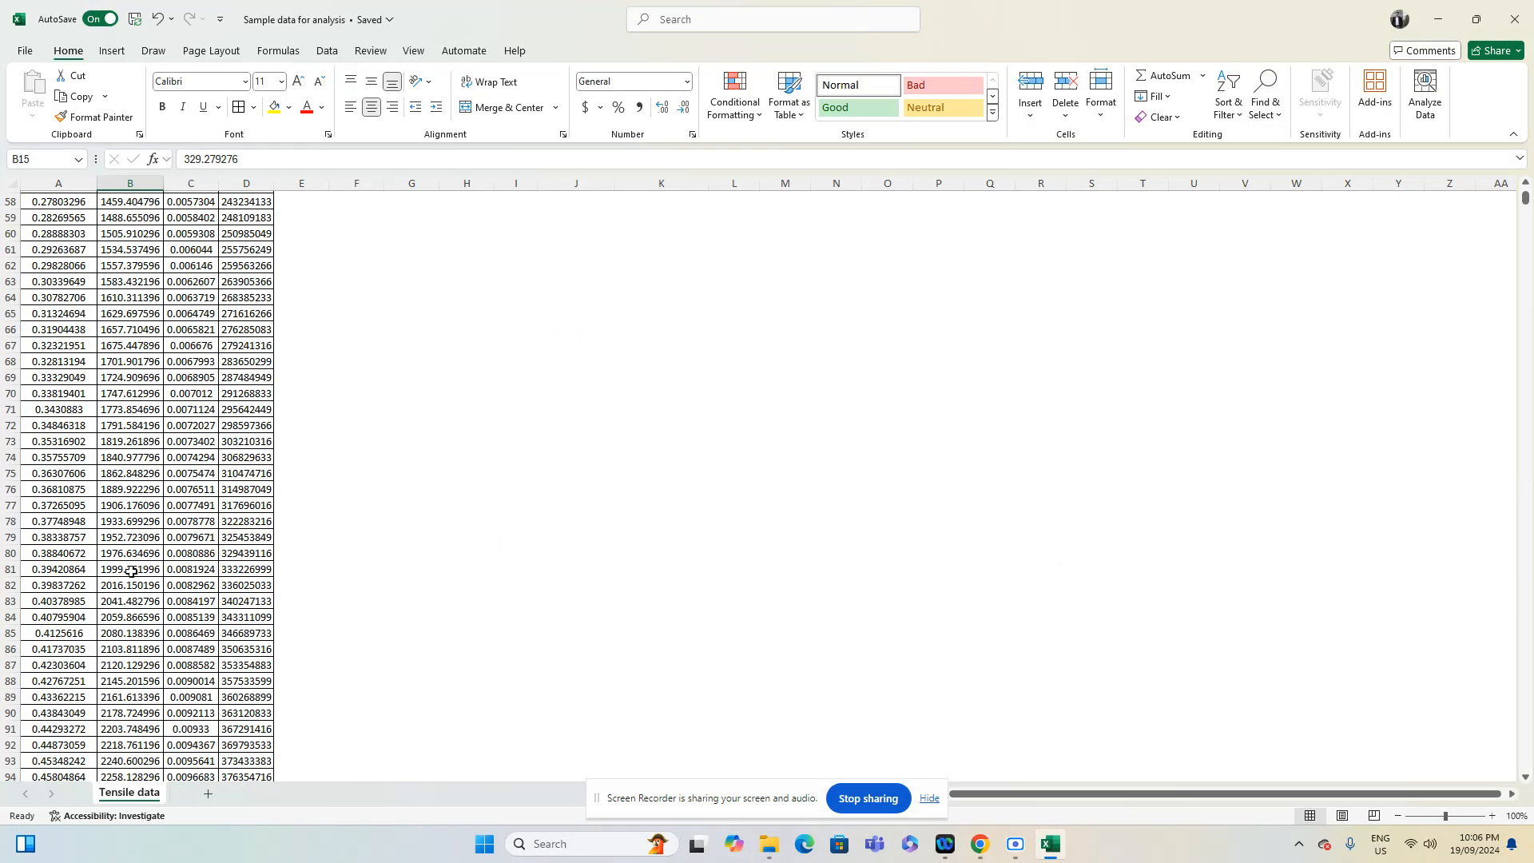
left_click_drag(130, 570, 23, 572)
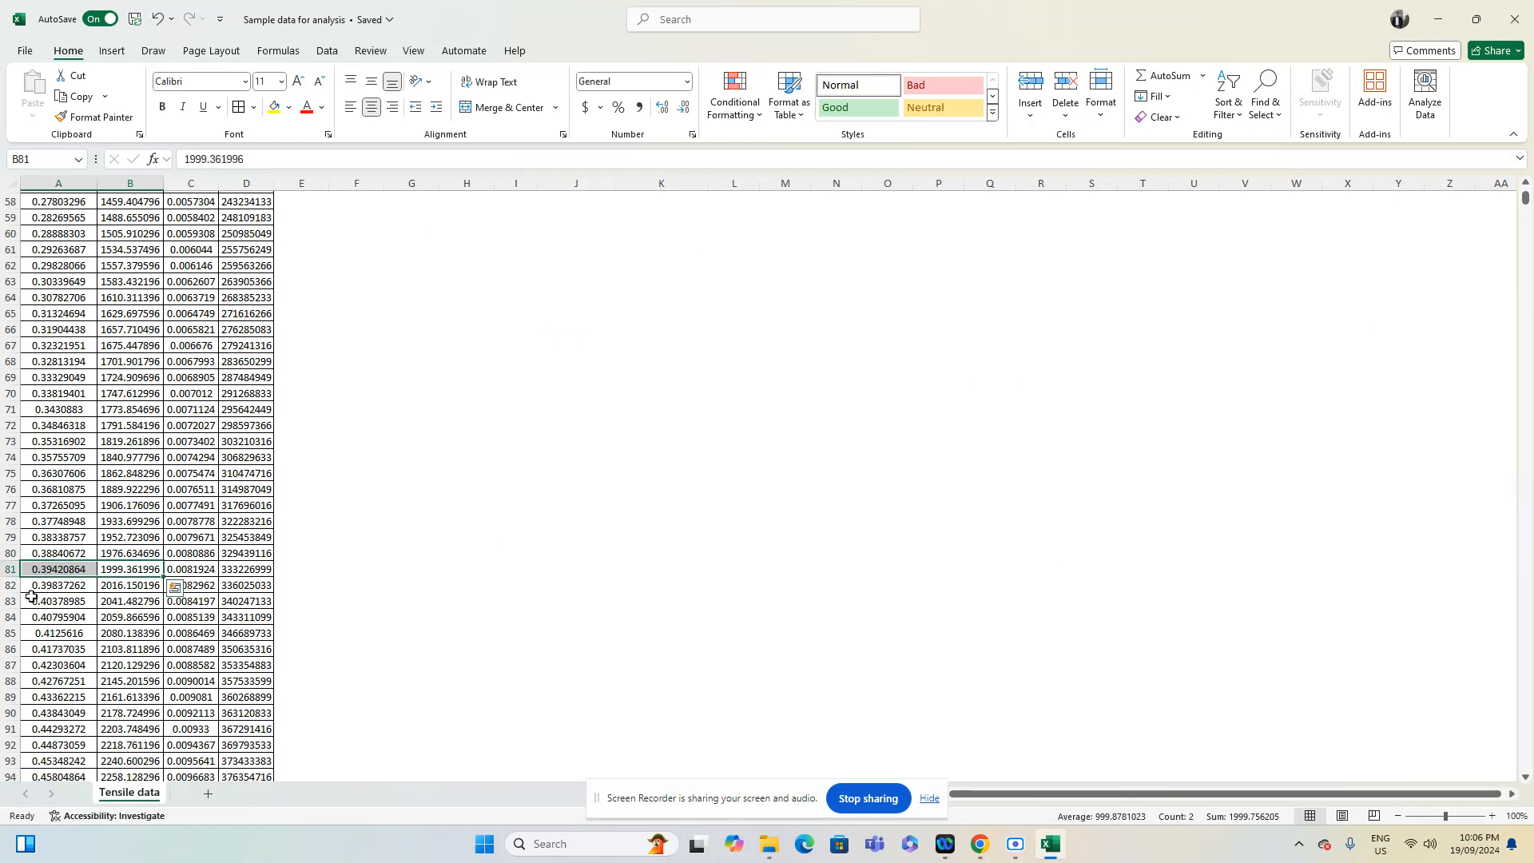
left_click(11, 569)
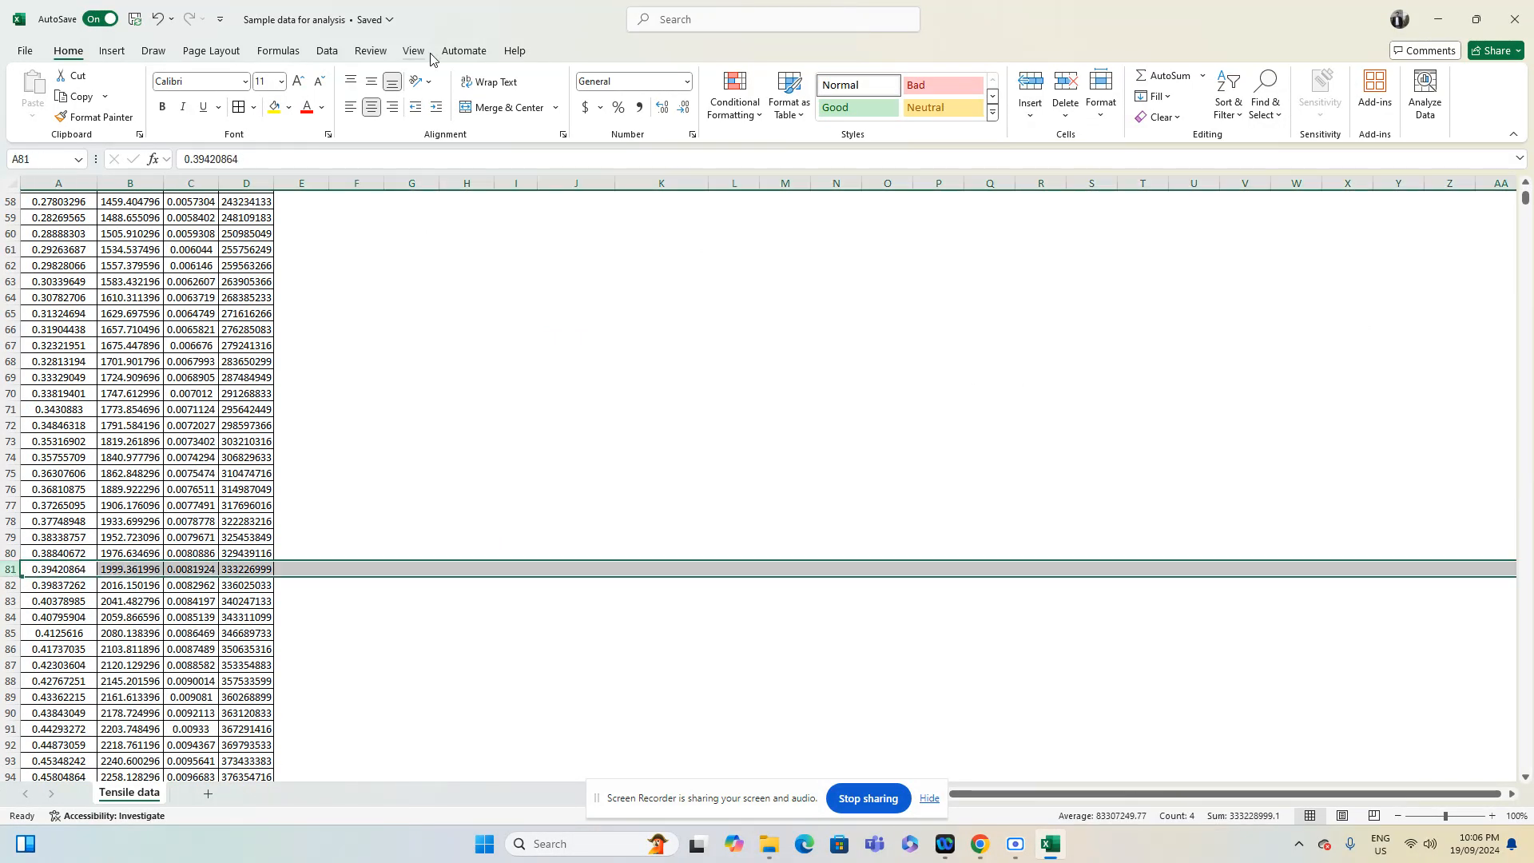
left_click(275, 107)
left_click(404, 488)
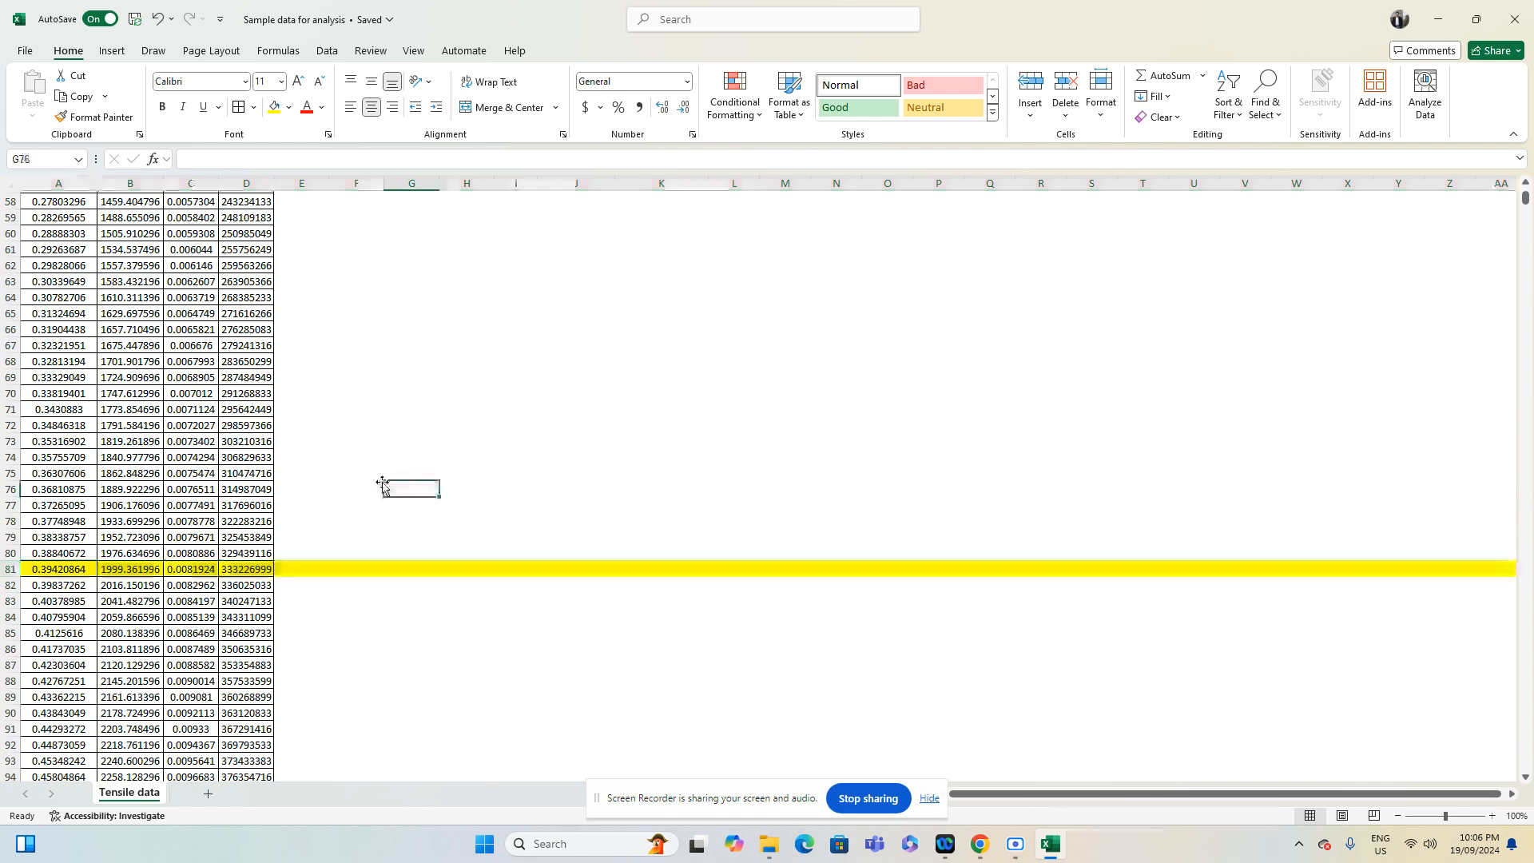
Compare the highlighted rows 81 and 3 as the two end points of the curve's linear region
left_click(36, 576)
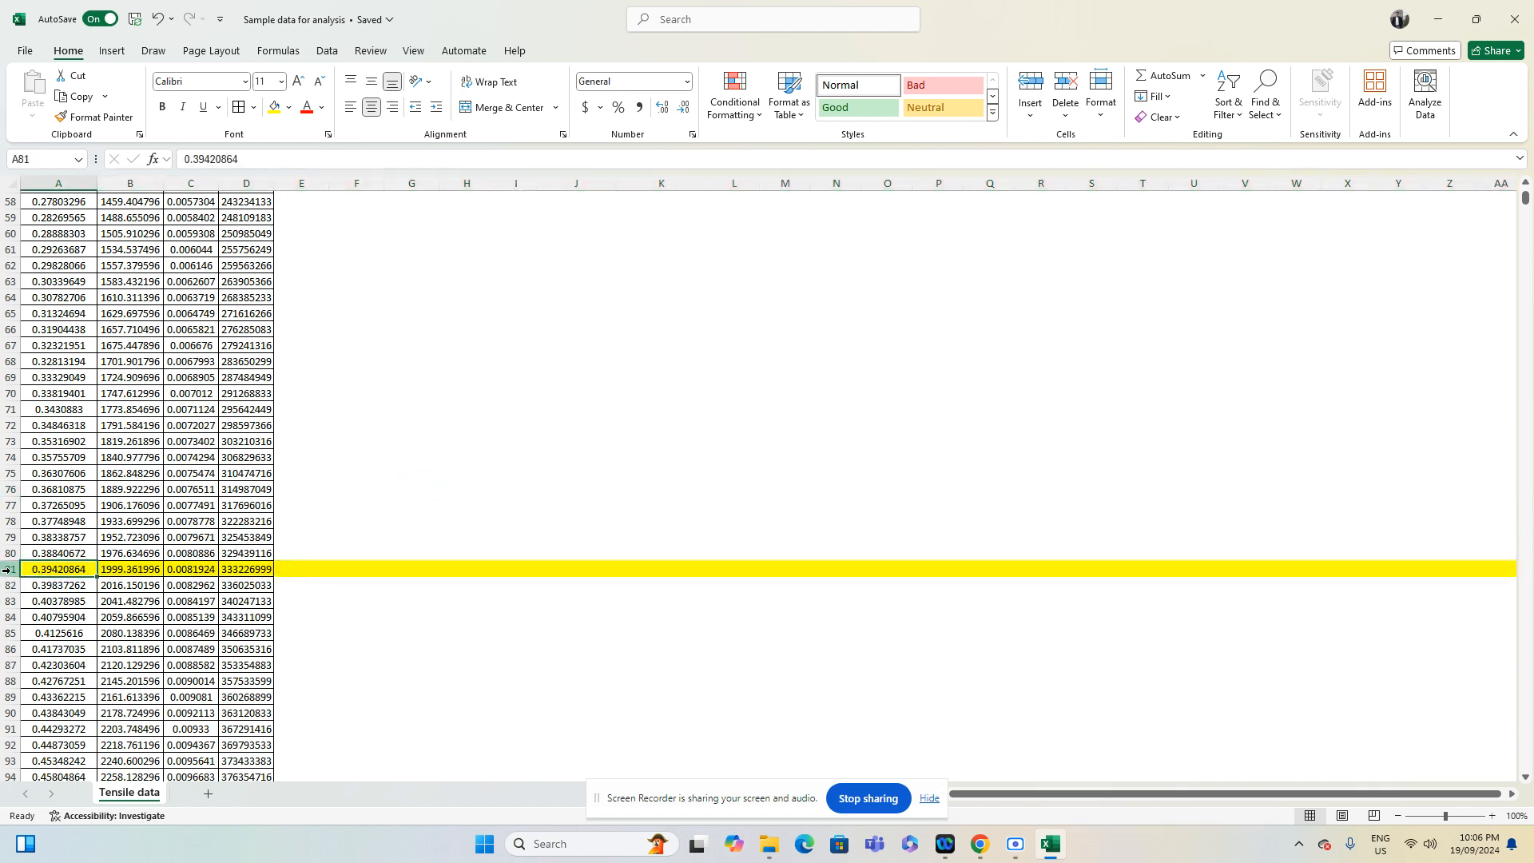
left_click(11, 569)
left_click(46, 569)
scroll(318, 565, "up", 19)
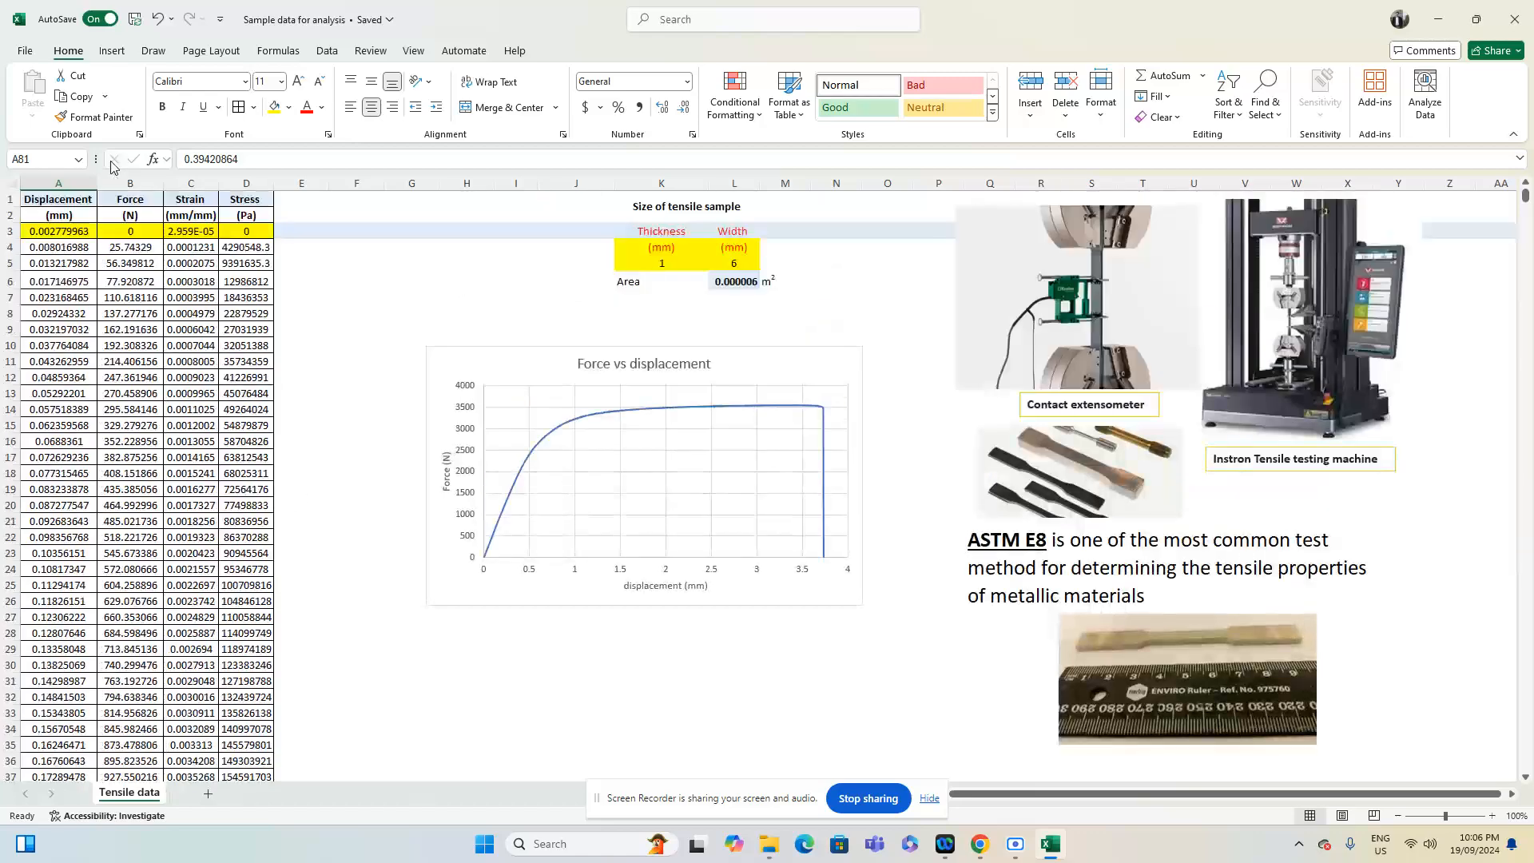
left_click(12, 231)
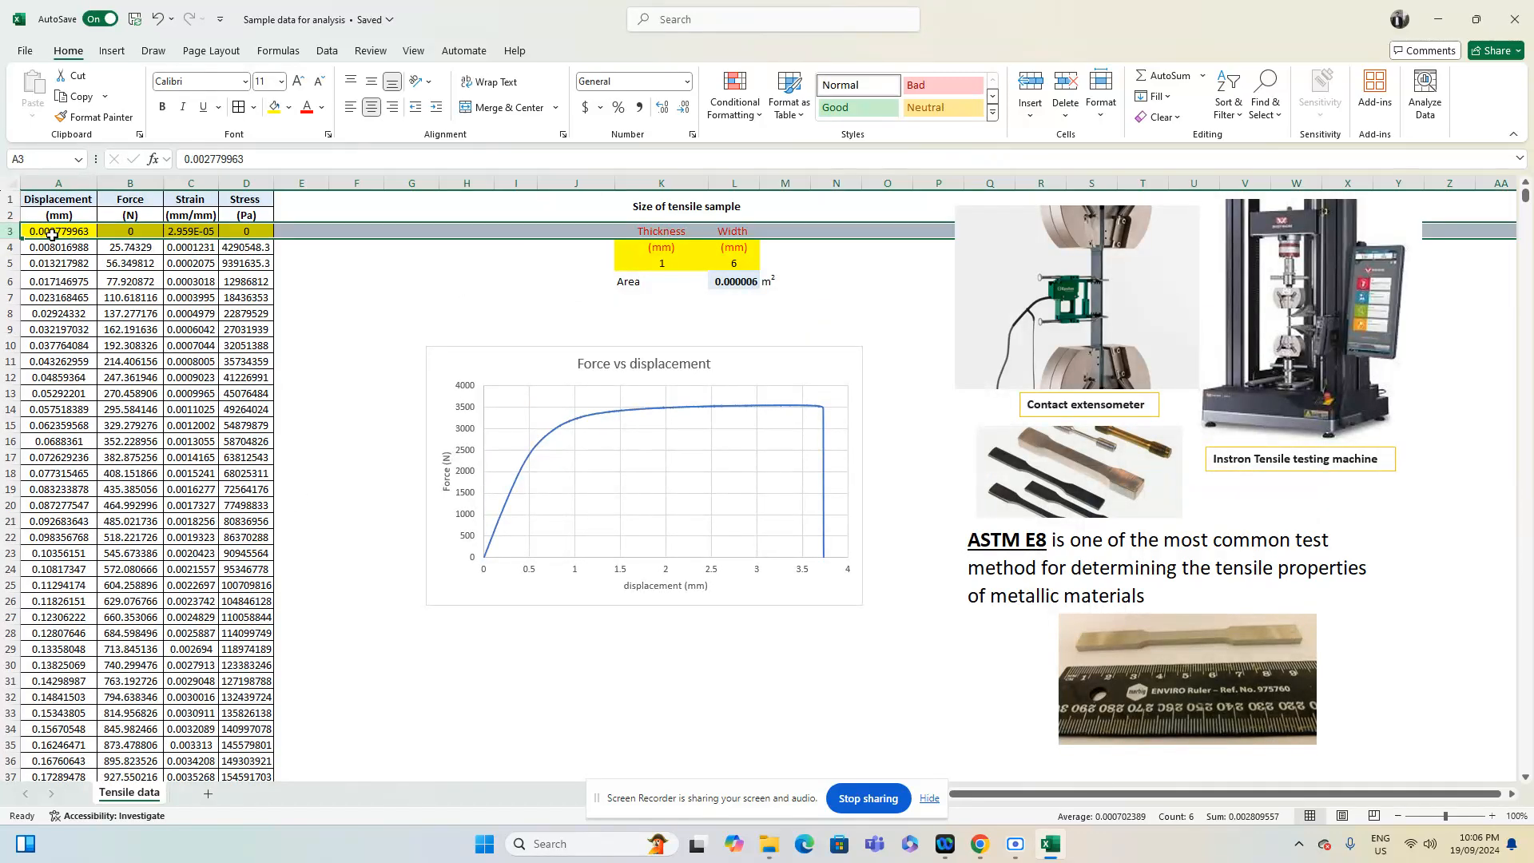
scroll(156, 643, "down", 9)
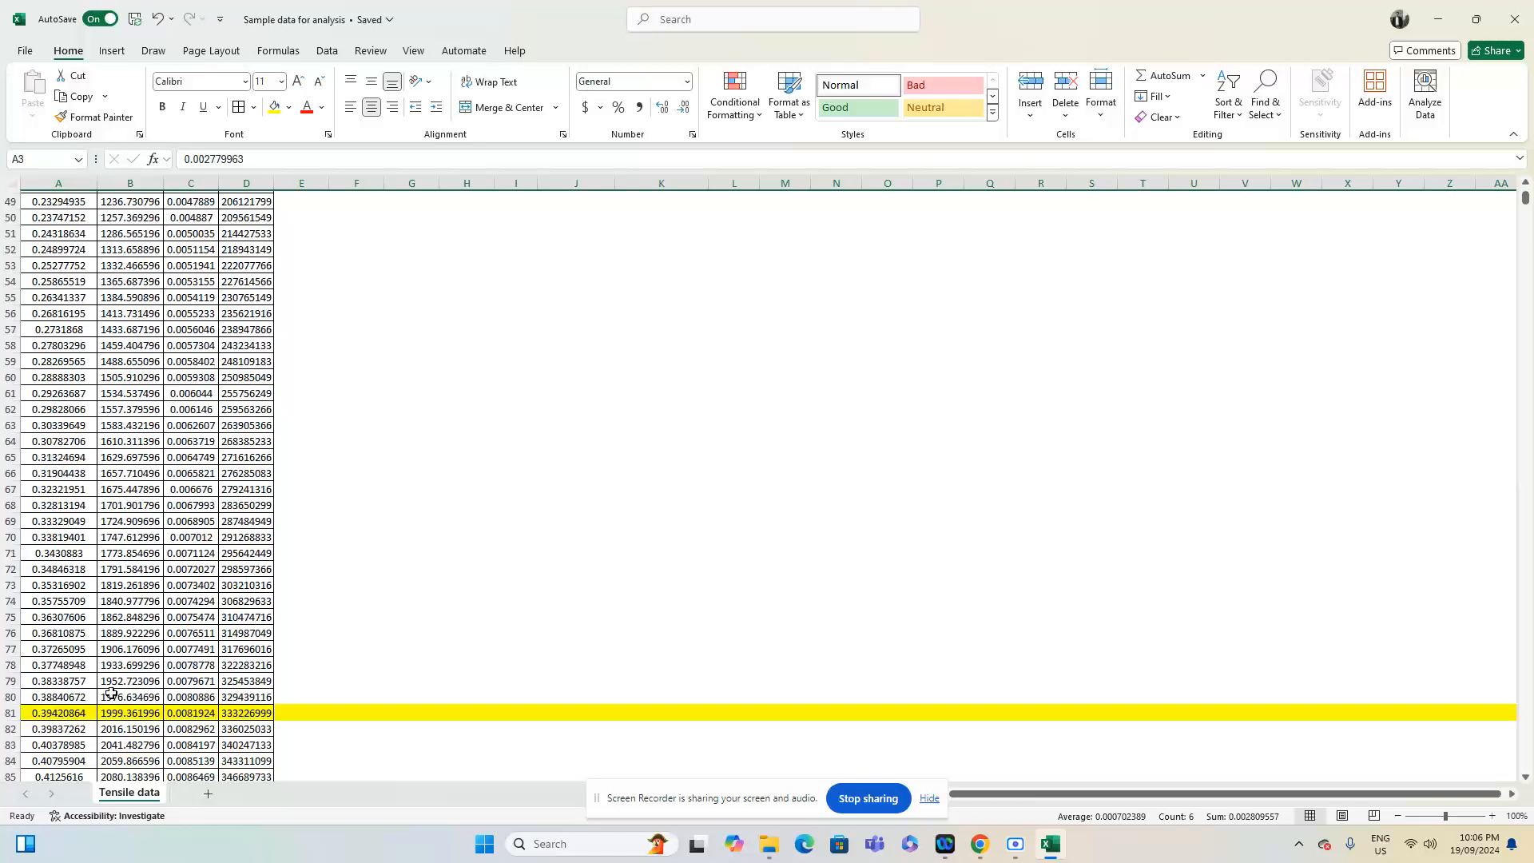
scroll(409, 655, "up", 9)
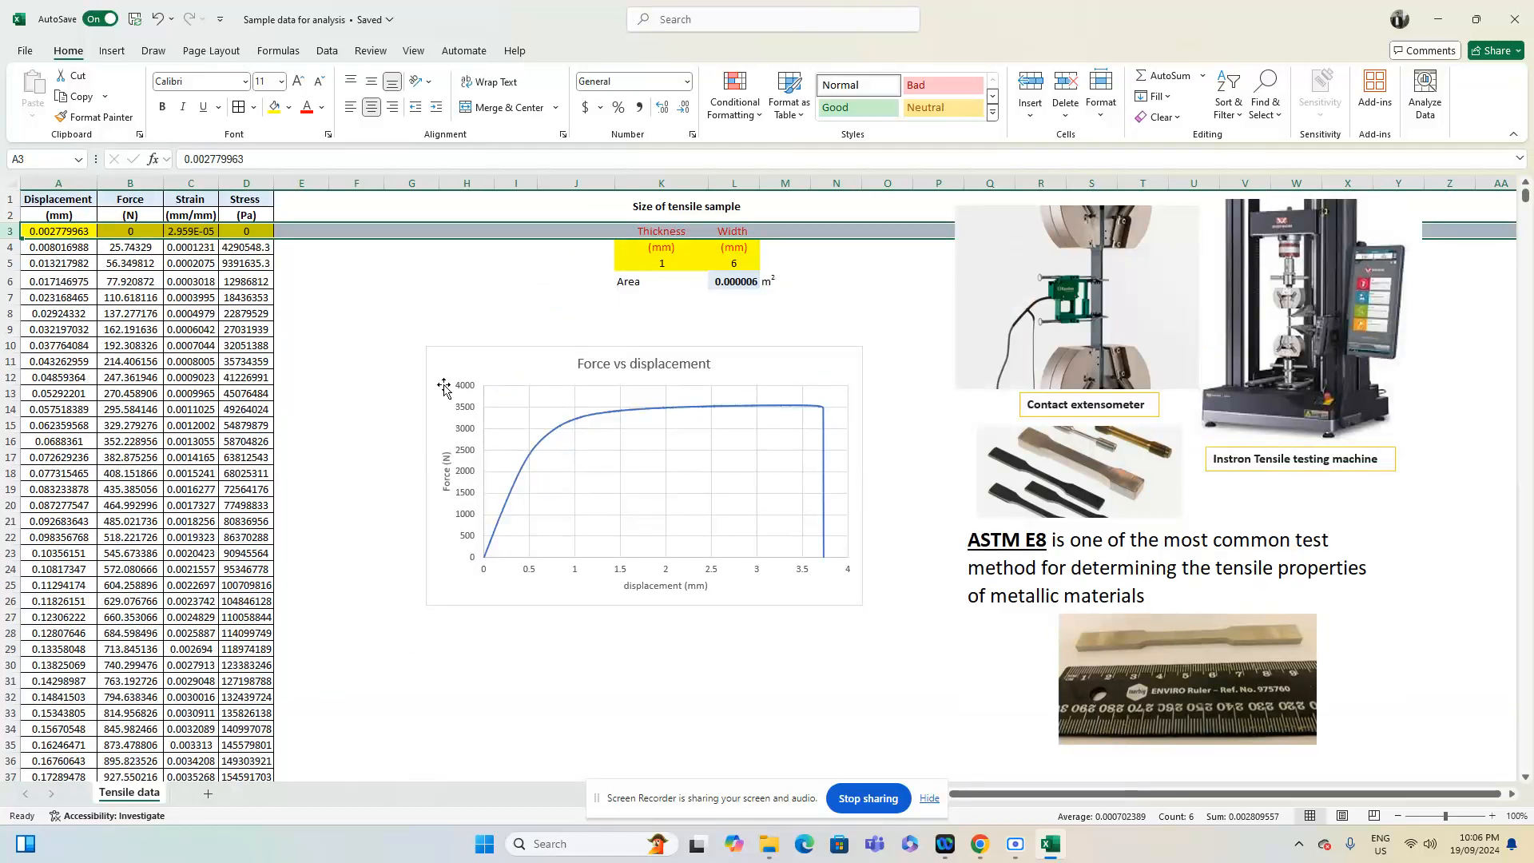
Move the Force vs displacement chart over the reference images, clear of the Elastic modulus and other result labels
left_click(449, 310)
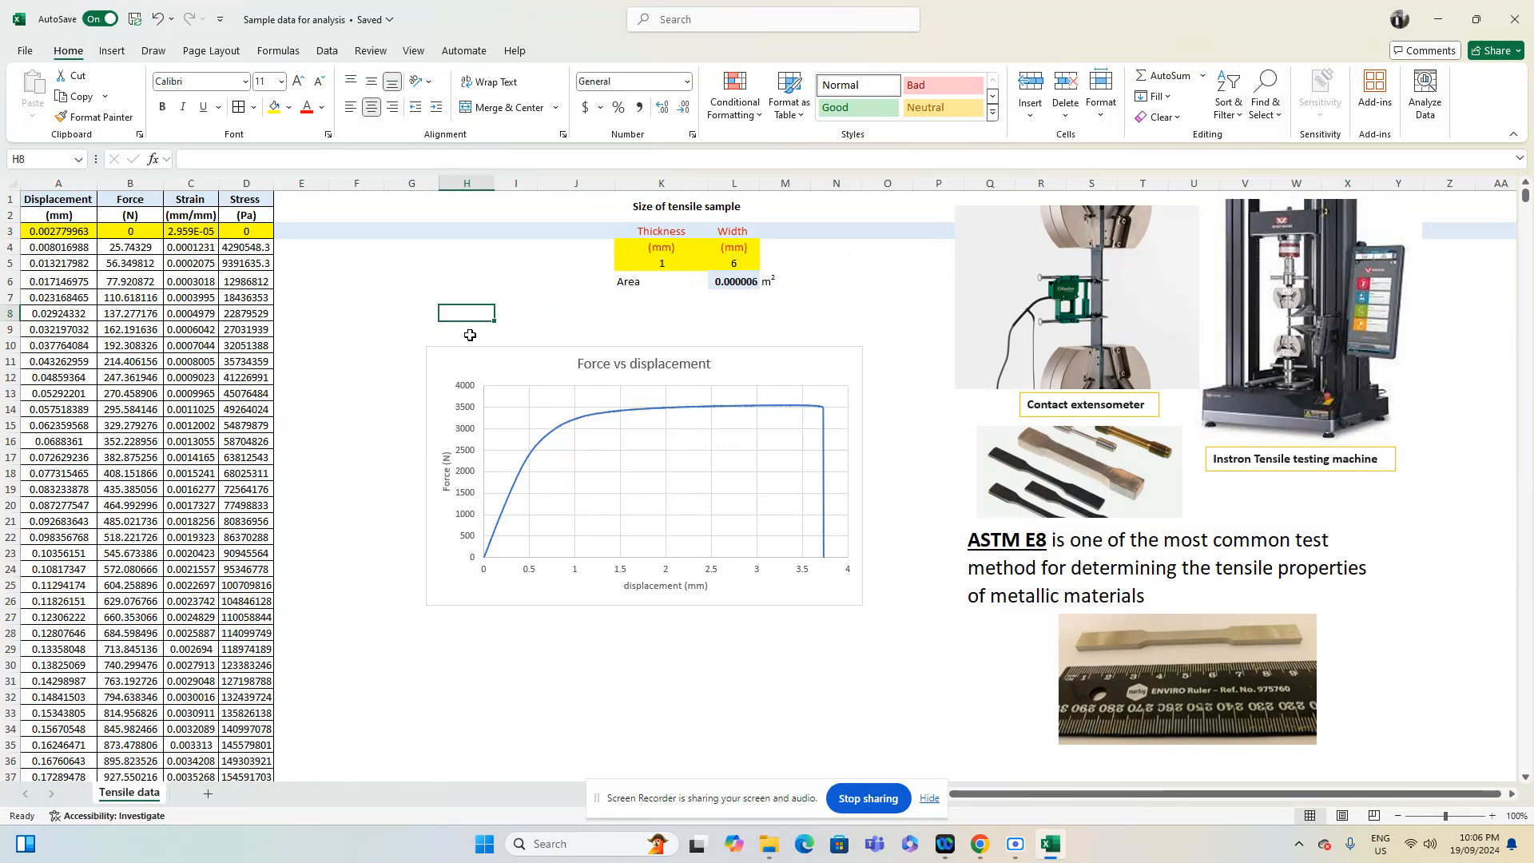
left_click_drag(505, 363, 967, 428)
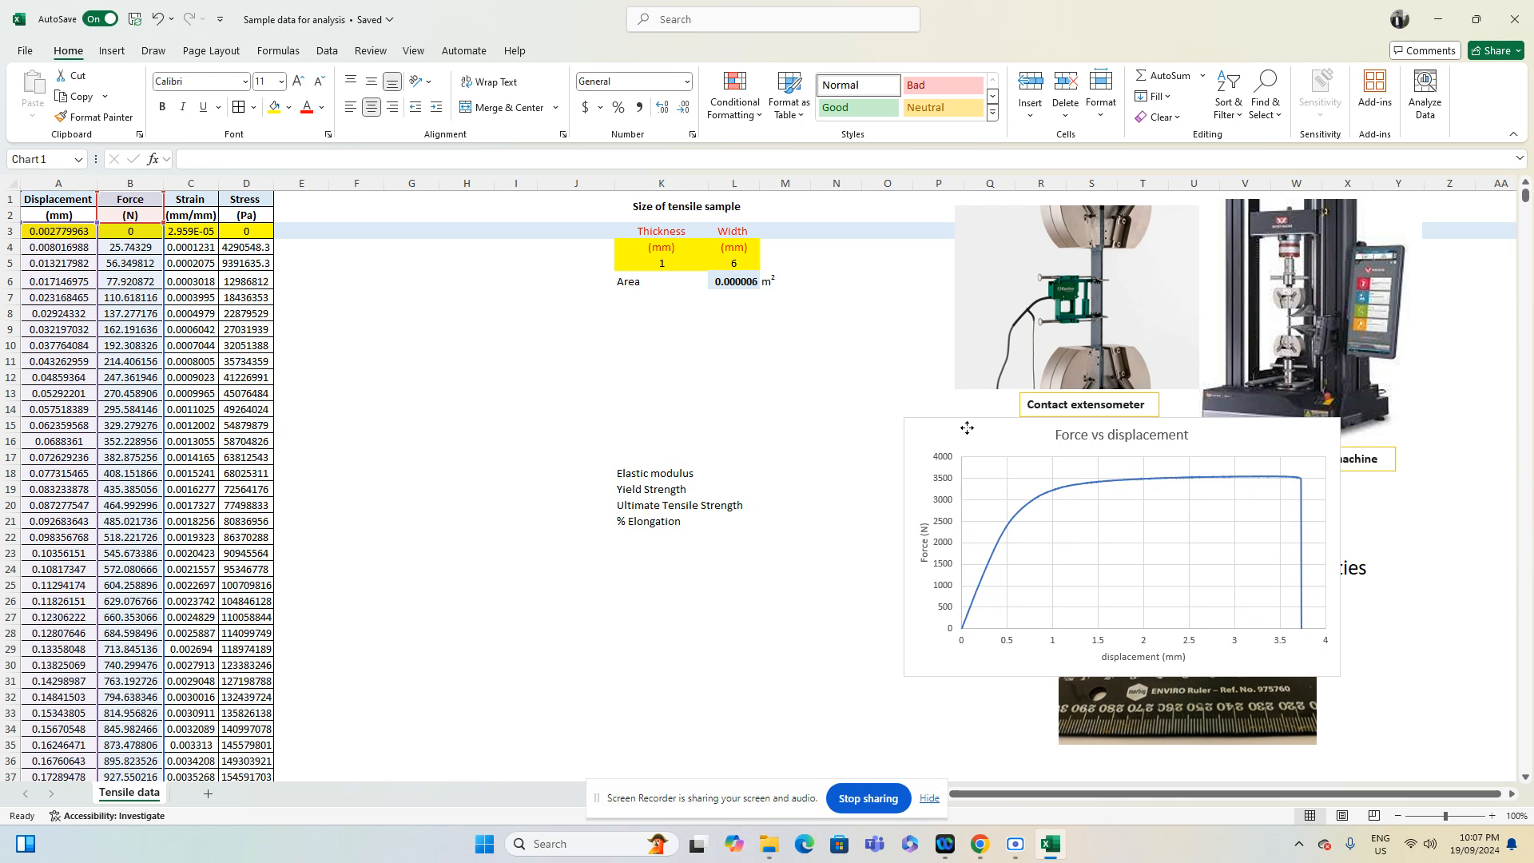
left_click(366, 364)
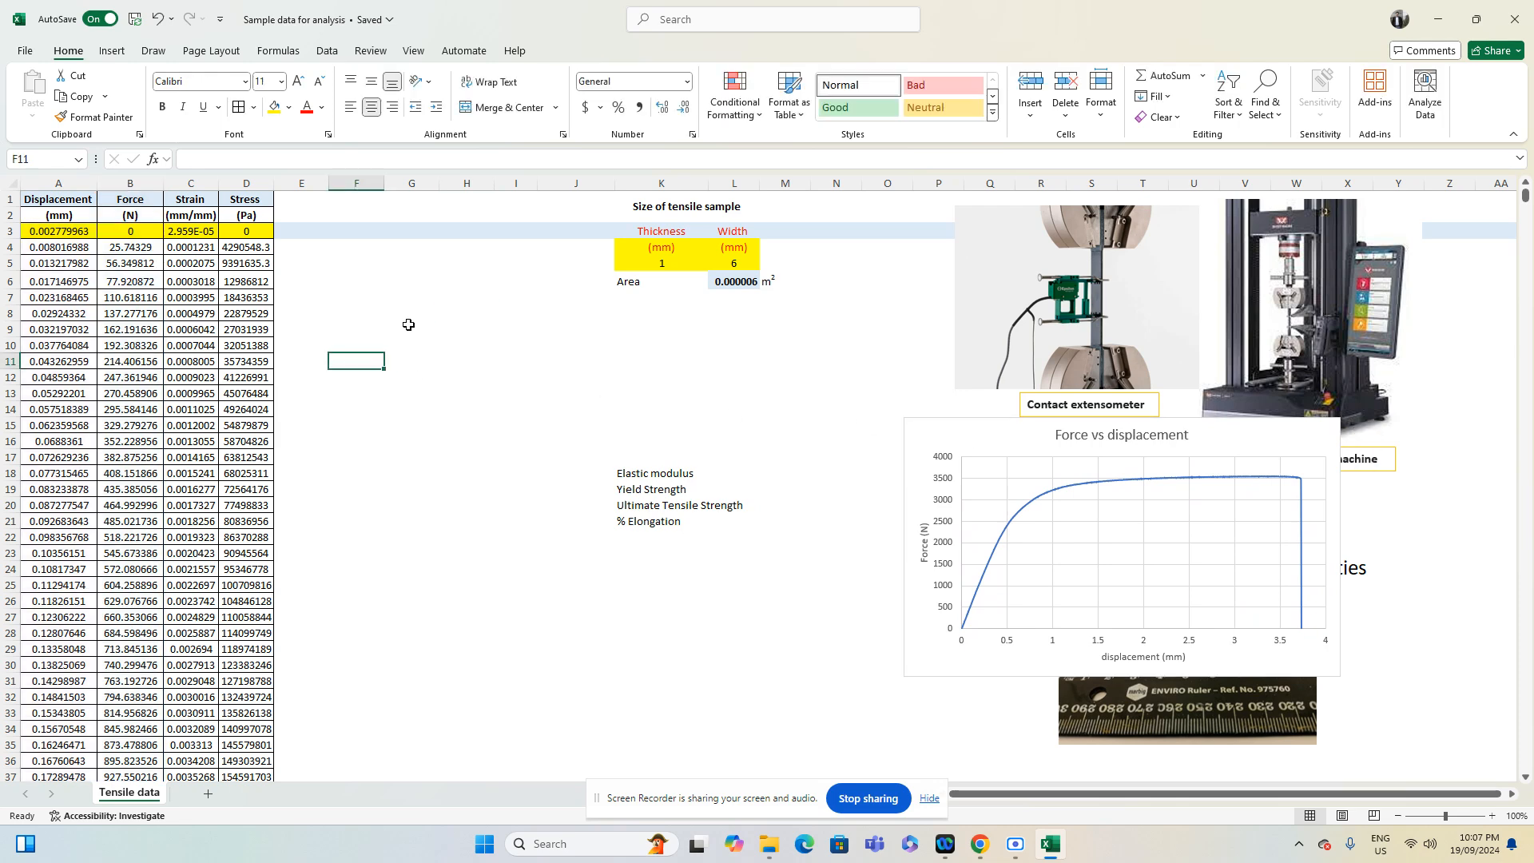
Insert a scatter chart with smooth lines from the Stress column D and place it just below the Area row
left_click(251, 183)
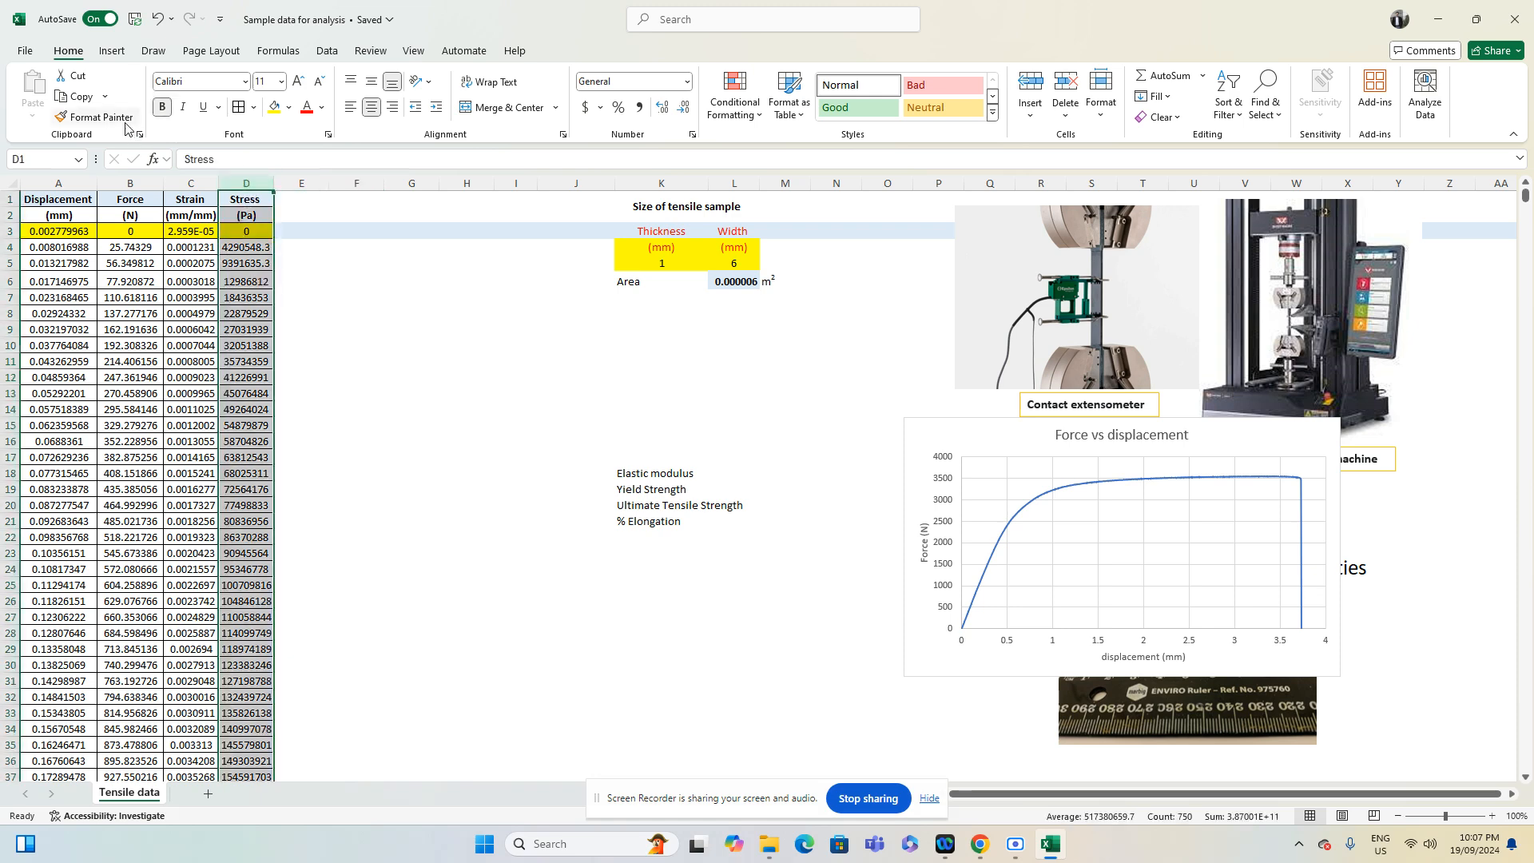
left_click(119, 54)
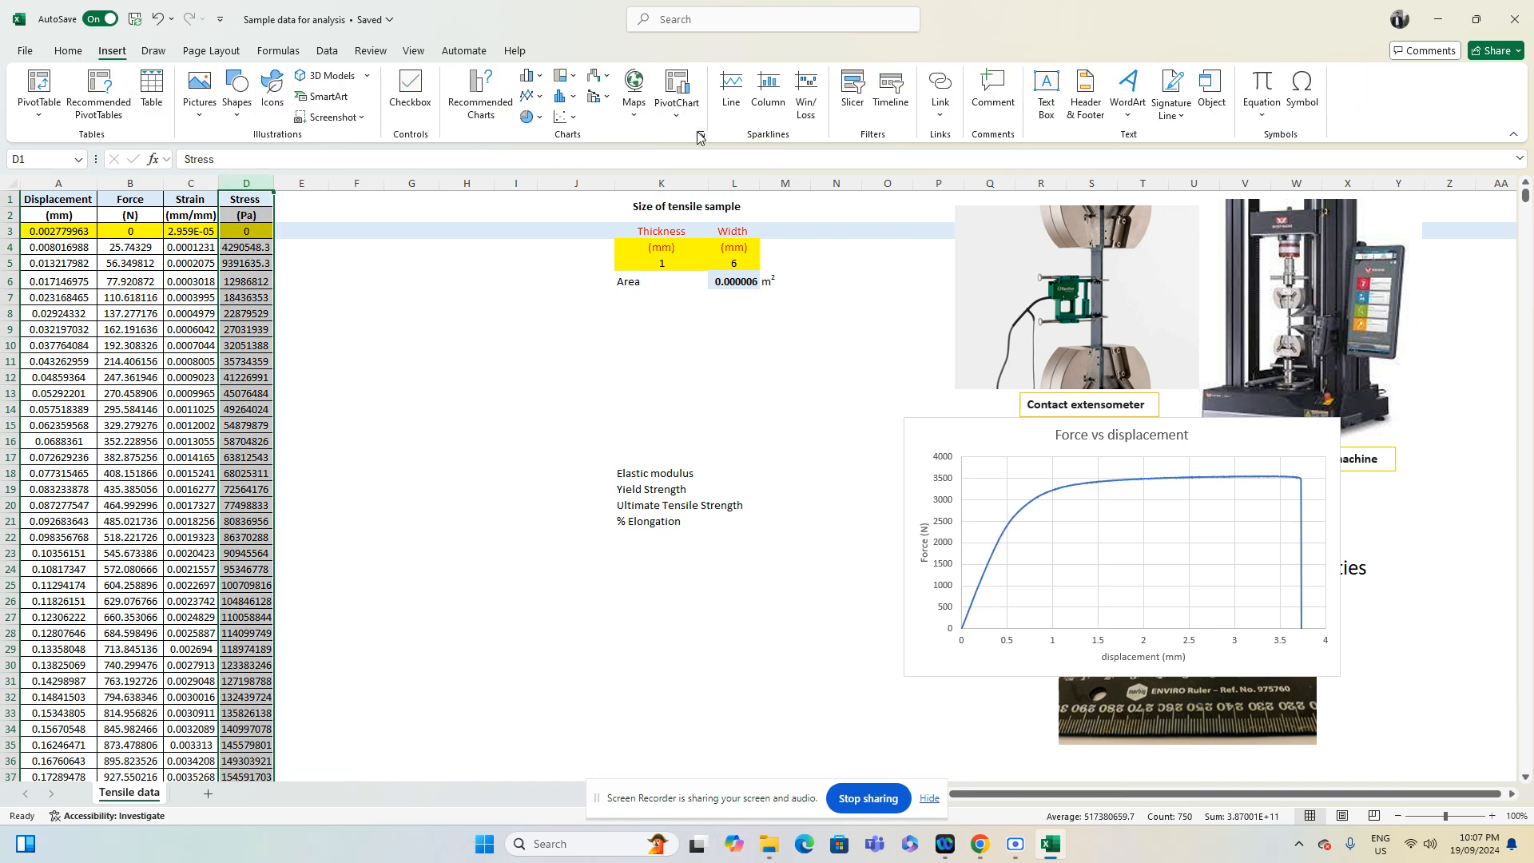
left_click(570, 122)
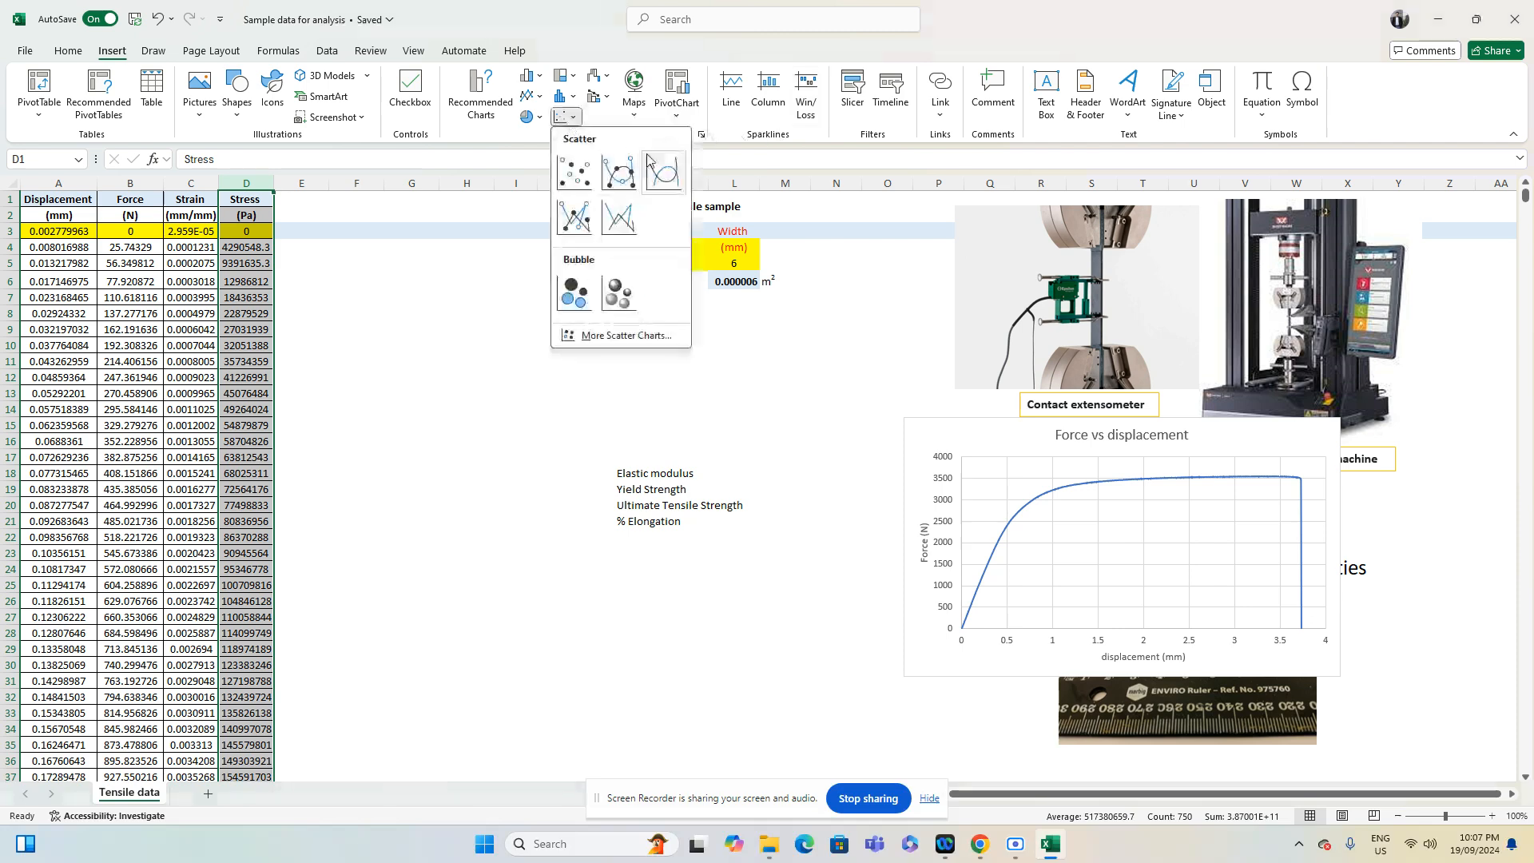
left_click(661, 165)
left_click_drag(693, 382, 492, 314)
Edit the Stress series of the new chart so its X values come from Strain cells C3:C25
right_click(515, 366)
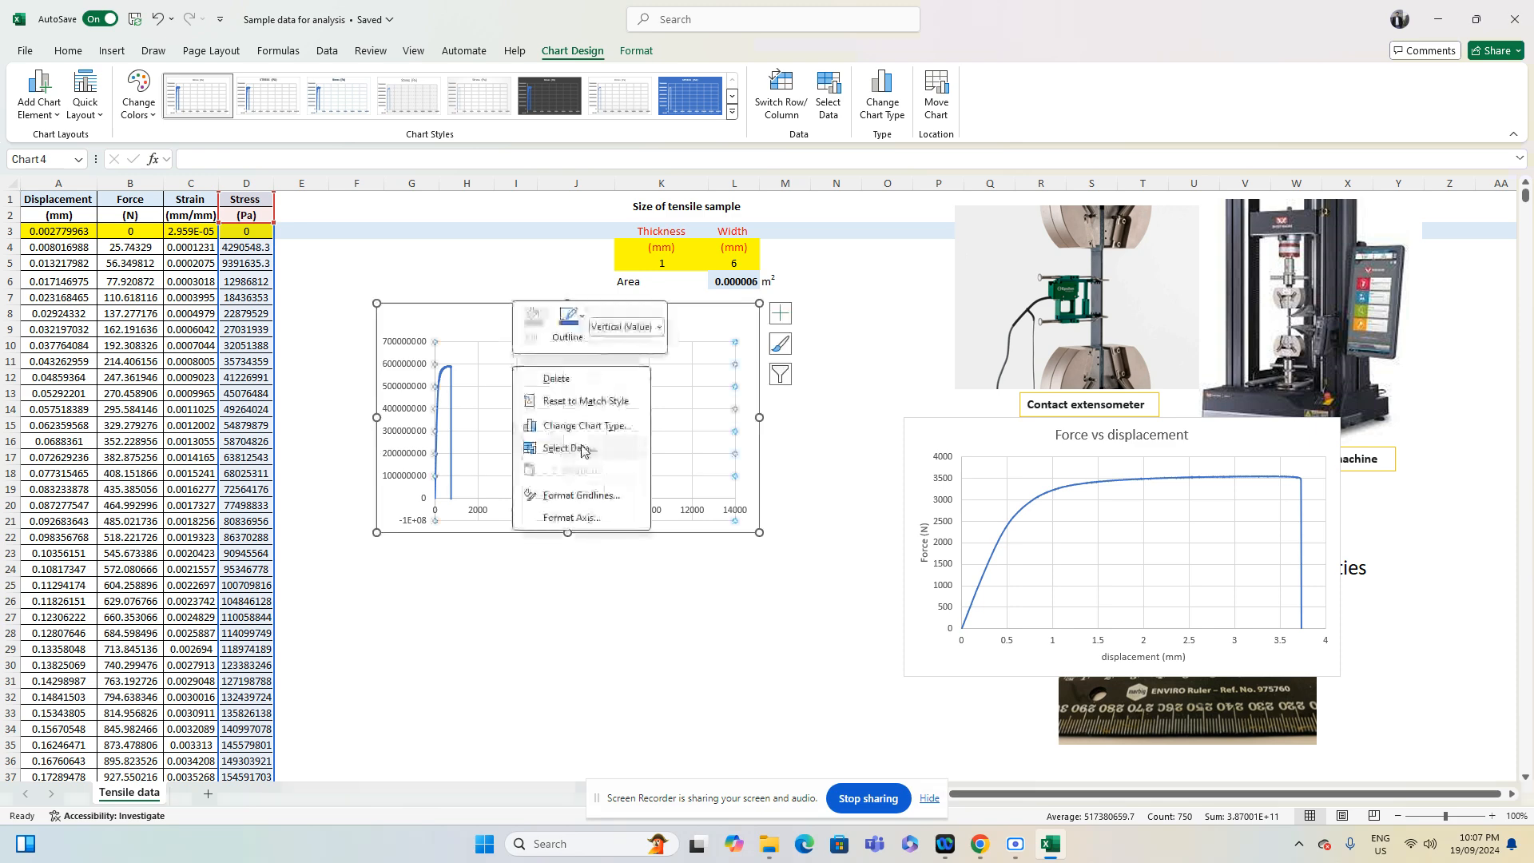
right_click(556, 389)
left_click(611, 471)
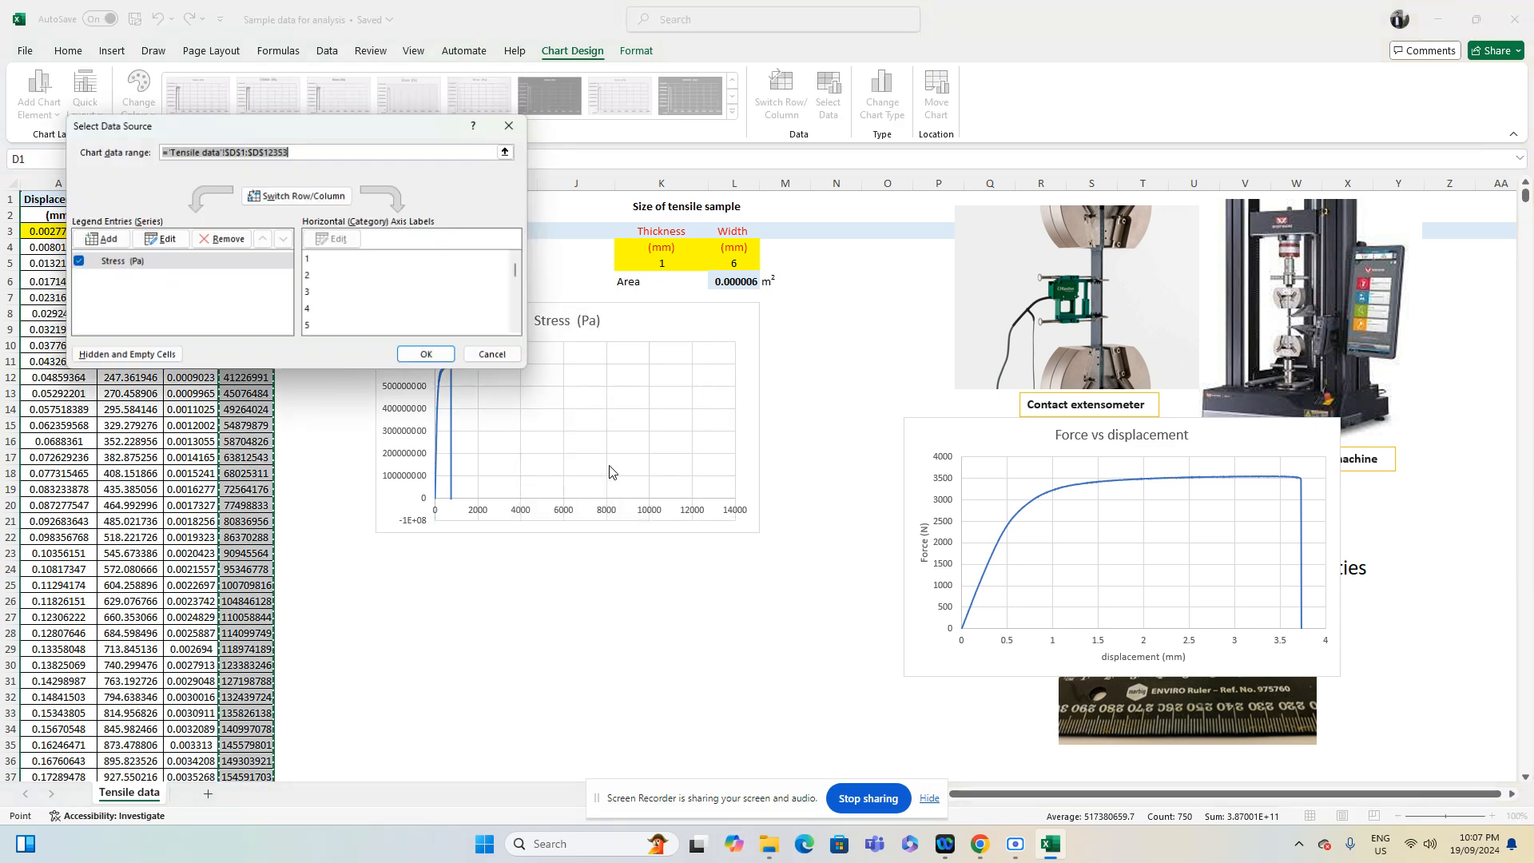
left_click(158, 240)
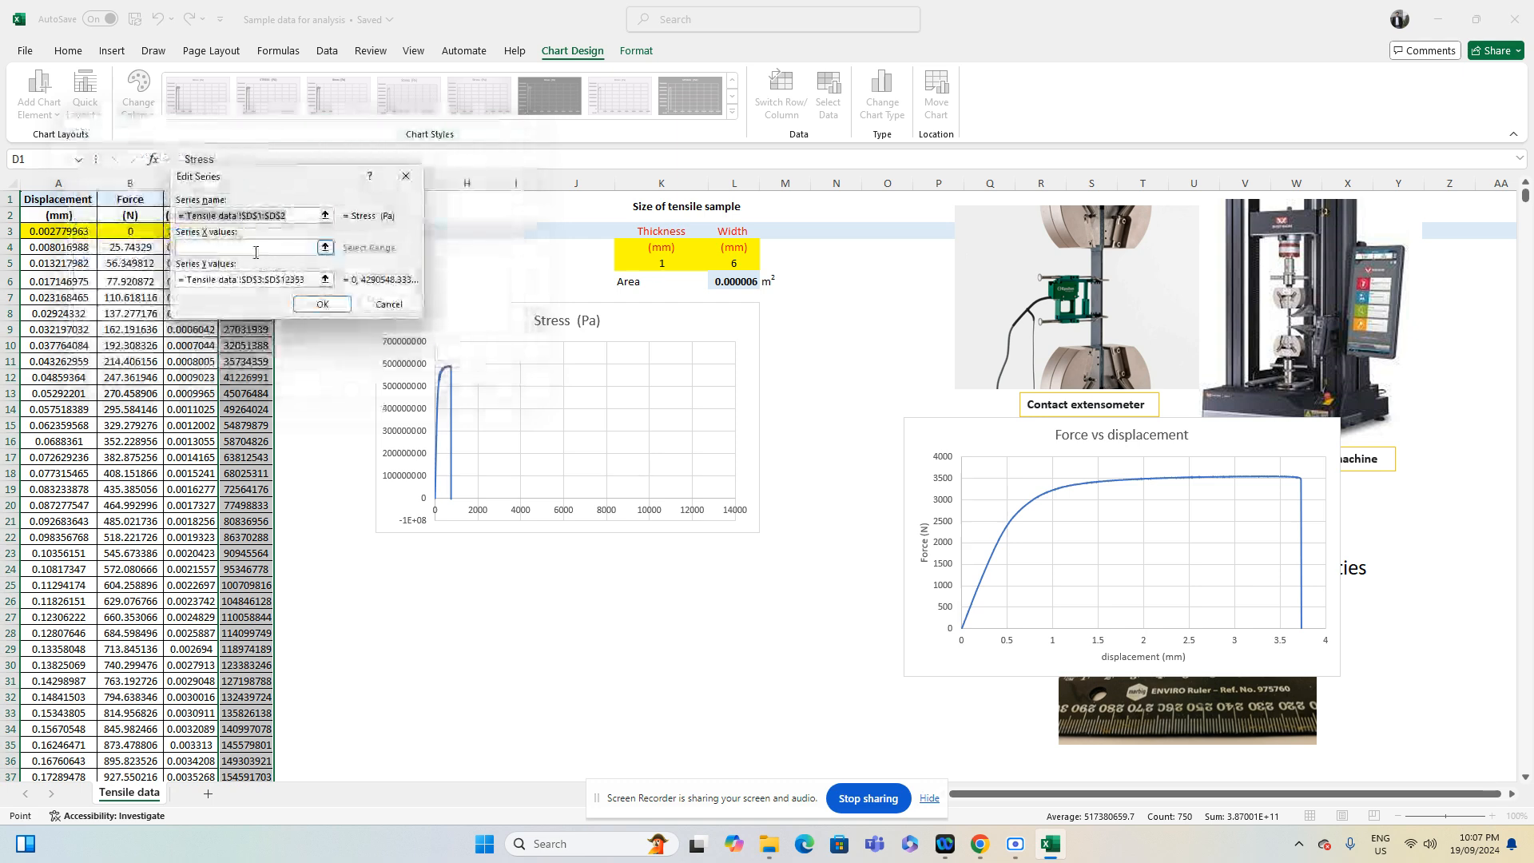
left_click_drag(254, 184, 469, 193)
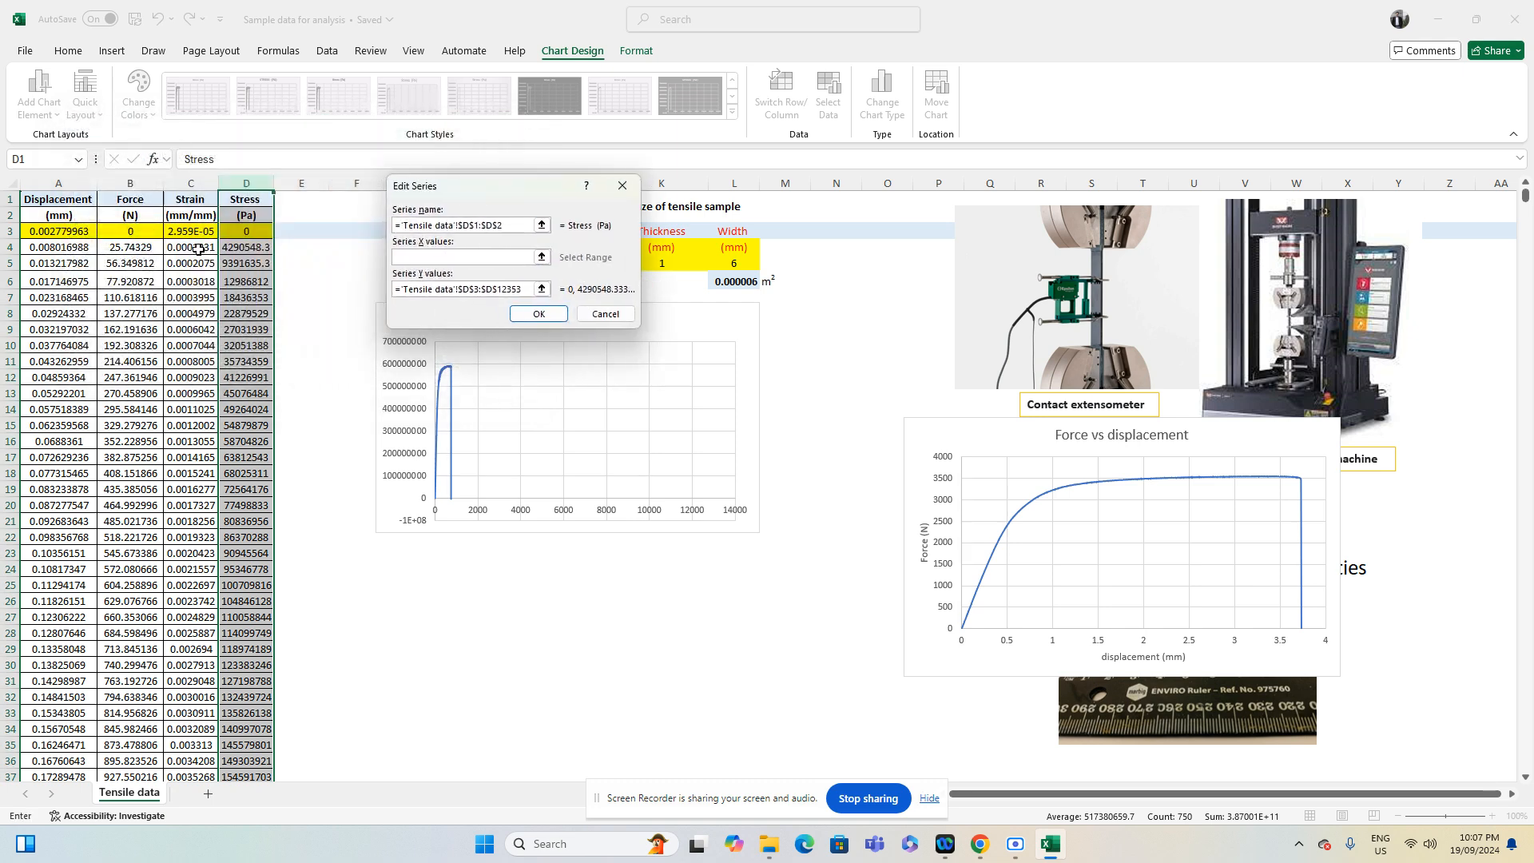
left_click_drag(196, 232, 180, 584)
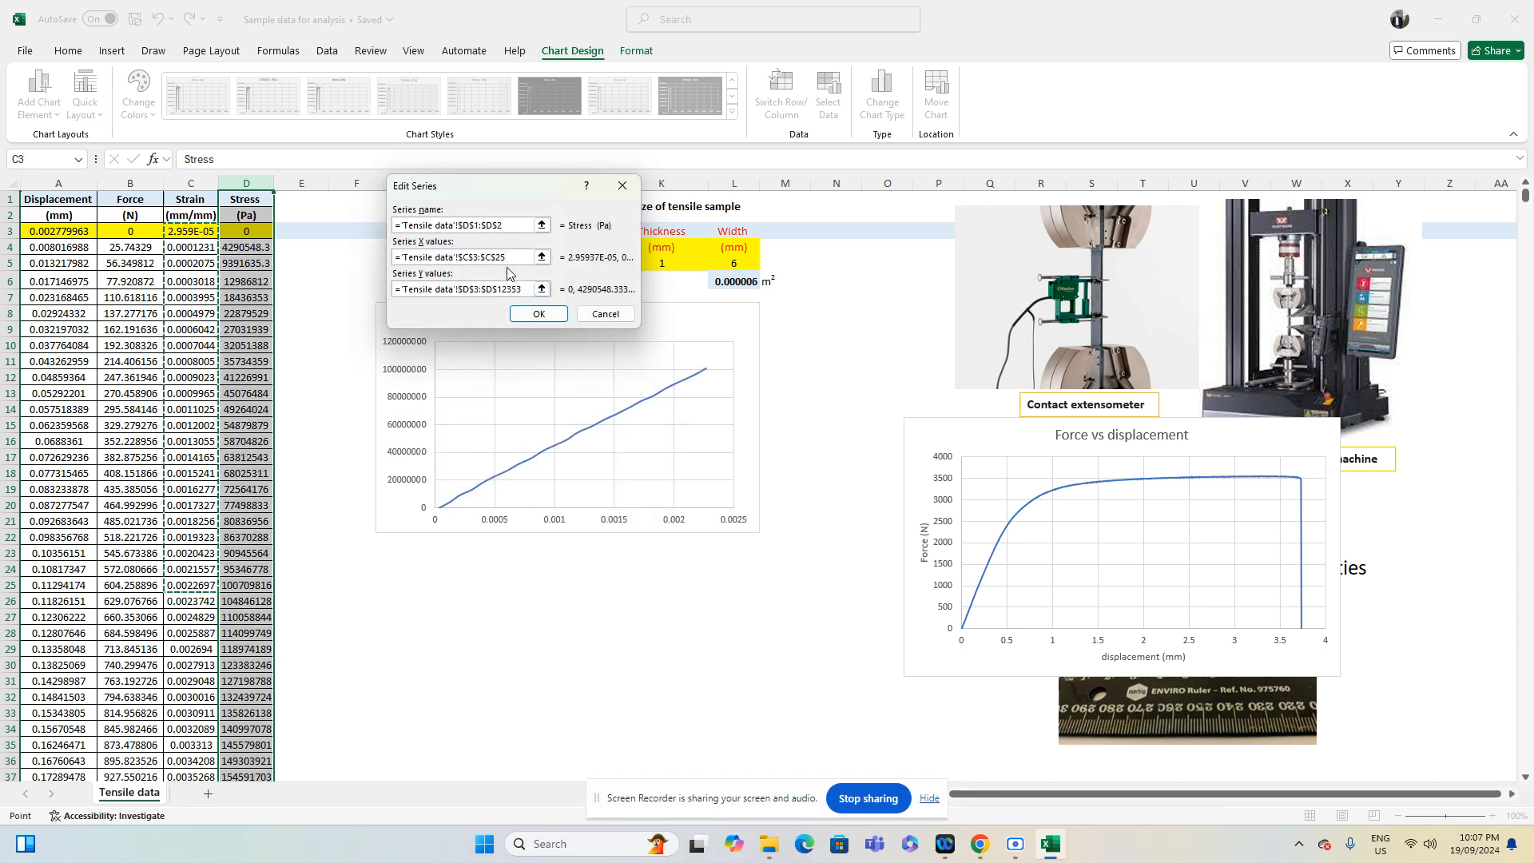
Extend the Stress series' X values range to C3:C12353 in the Strain column and apply the data source changes
left_click_drag(506, 257, 495, 258)
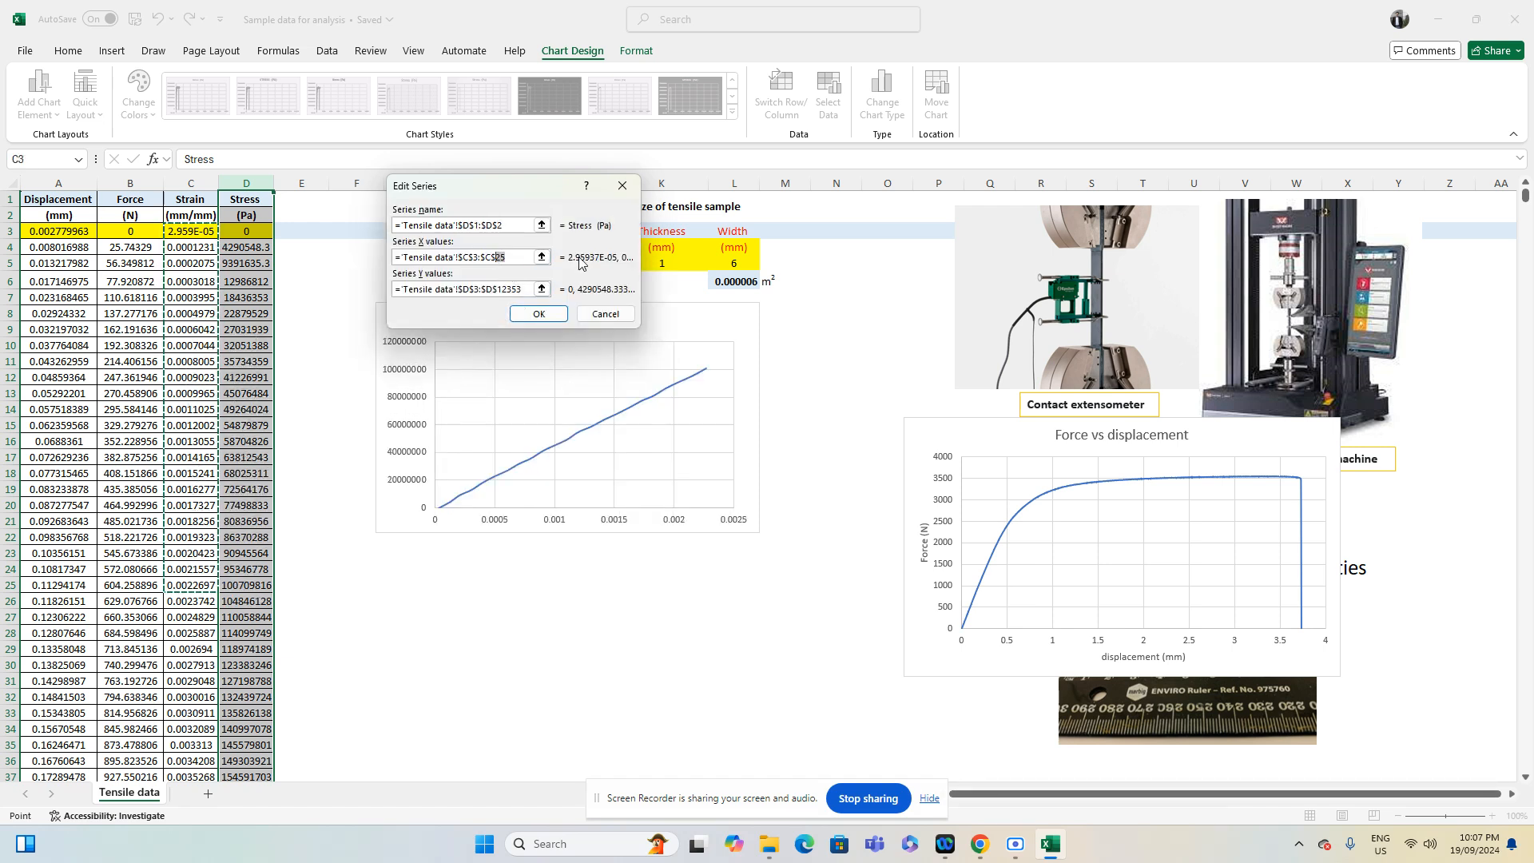
type("12353")
left_click(538, 313)
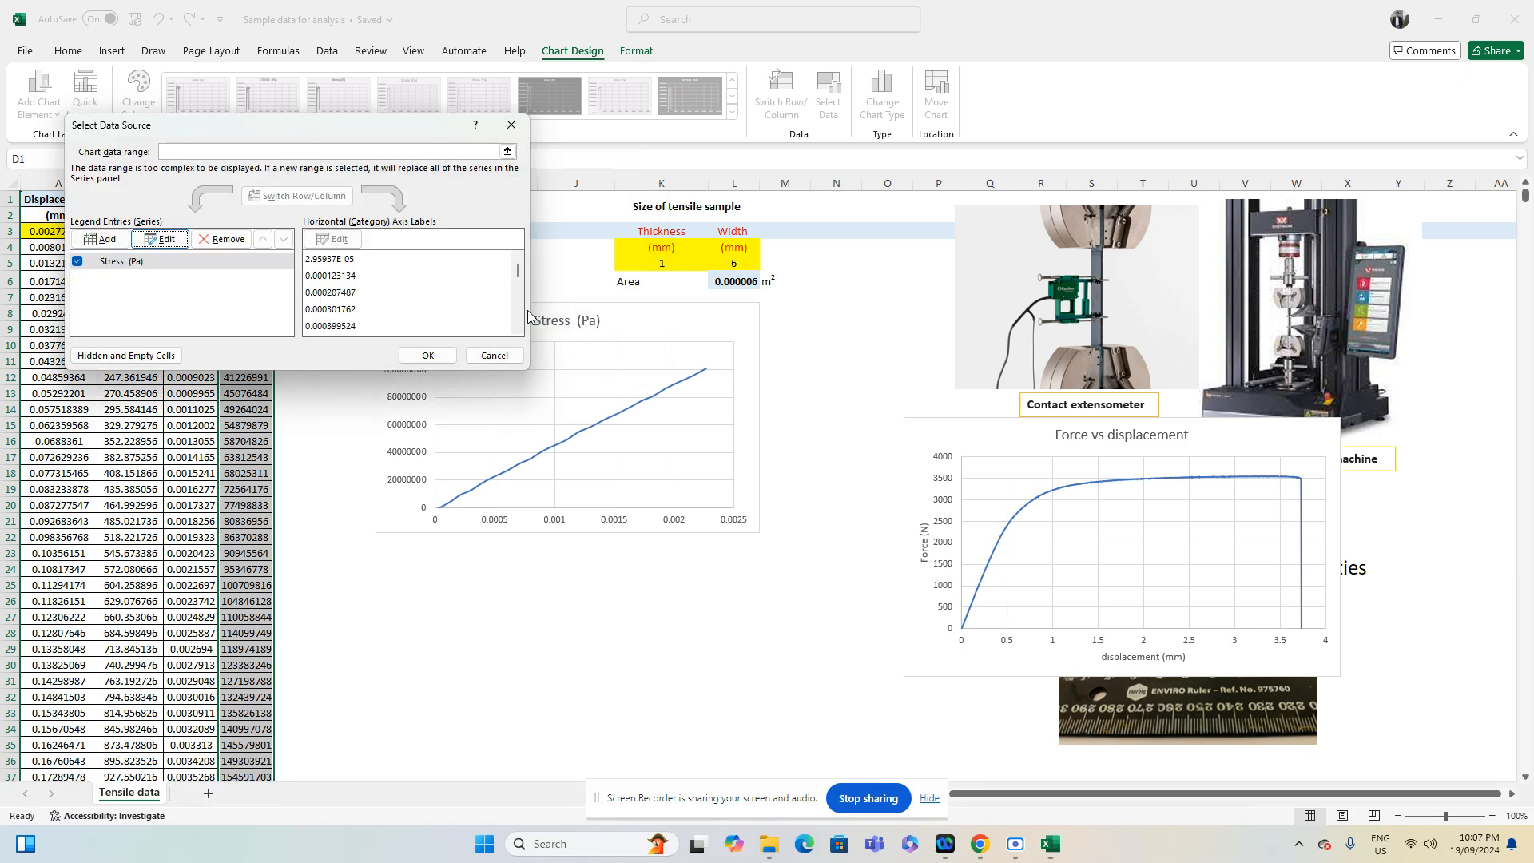
left_click(166, 239)
left_click(499, 258)
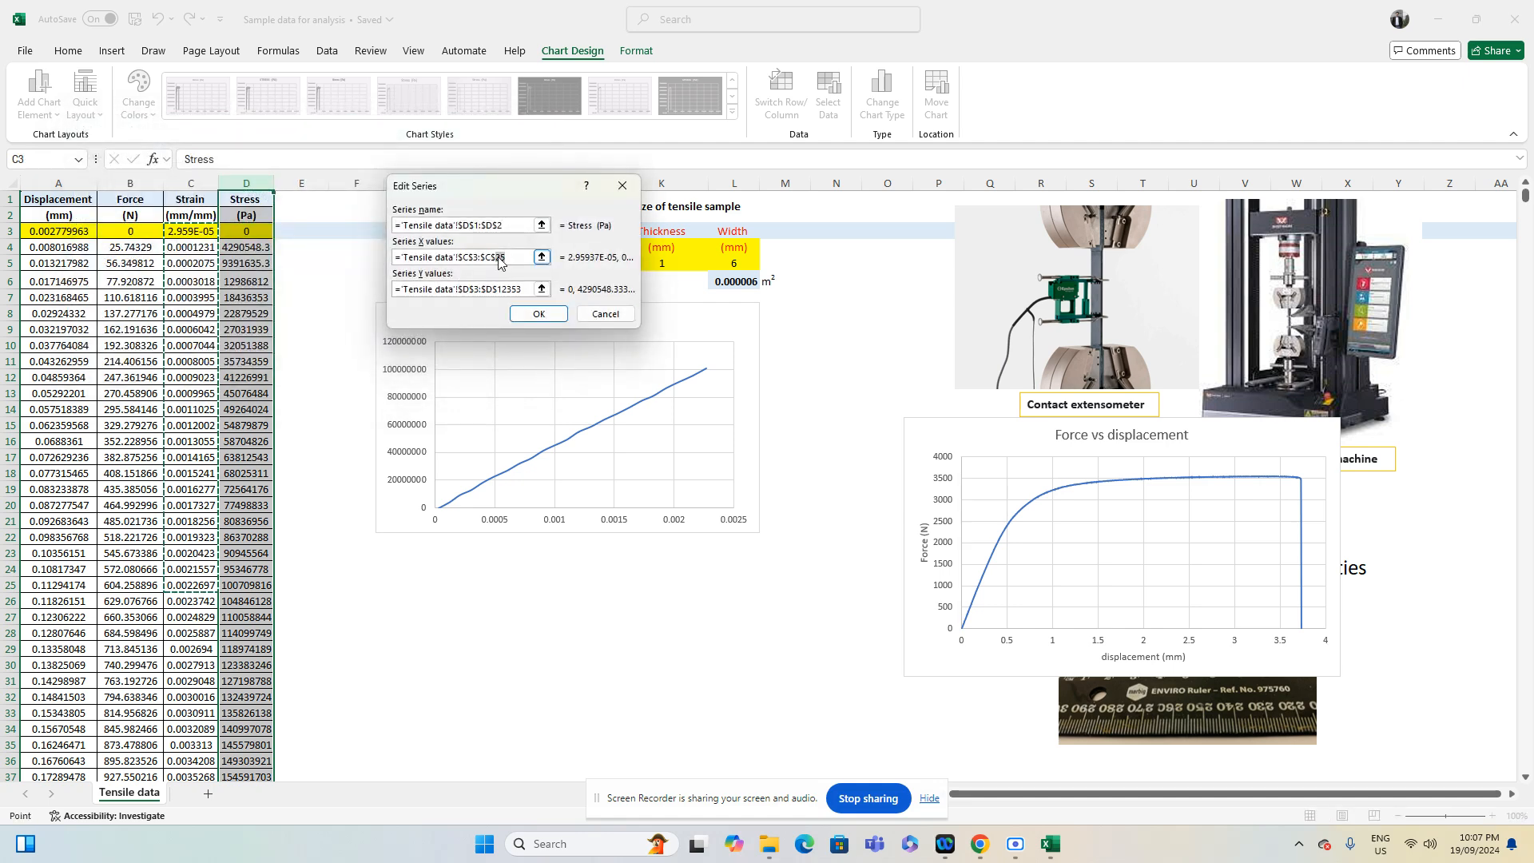
double_click(498, 257)
type("12353")
left_click(543, 317)
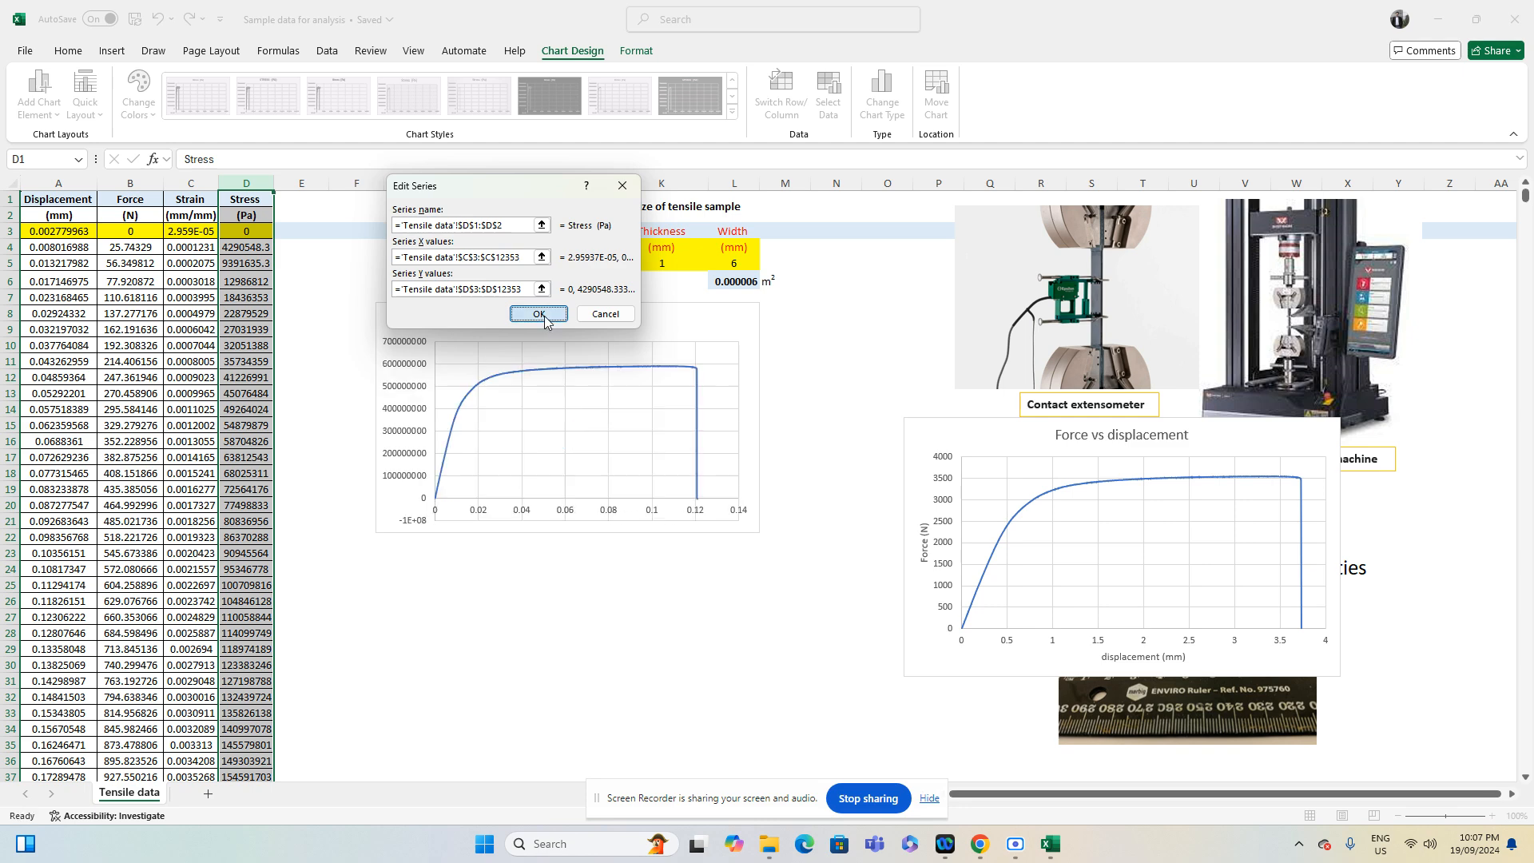
left_click(426, 354)
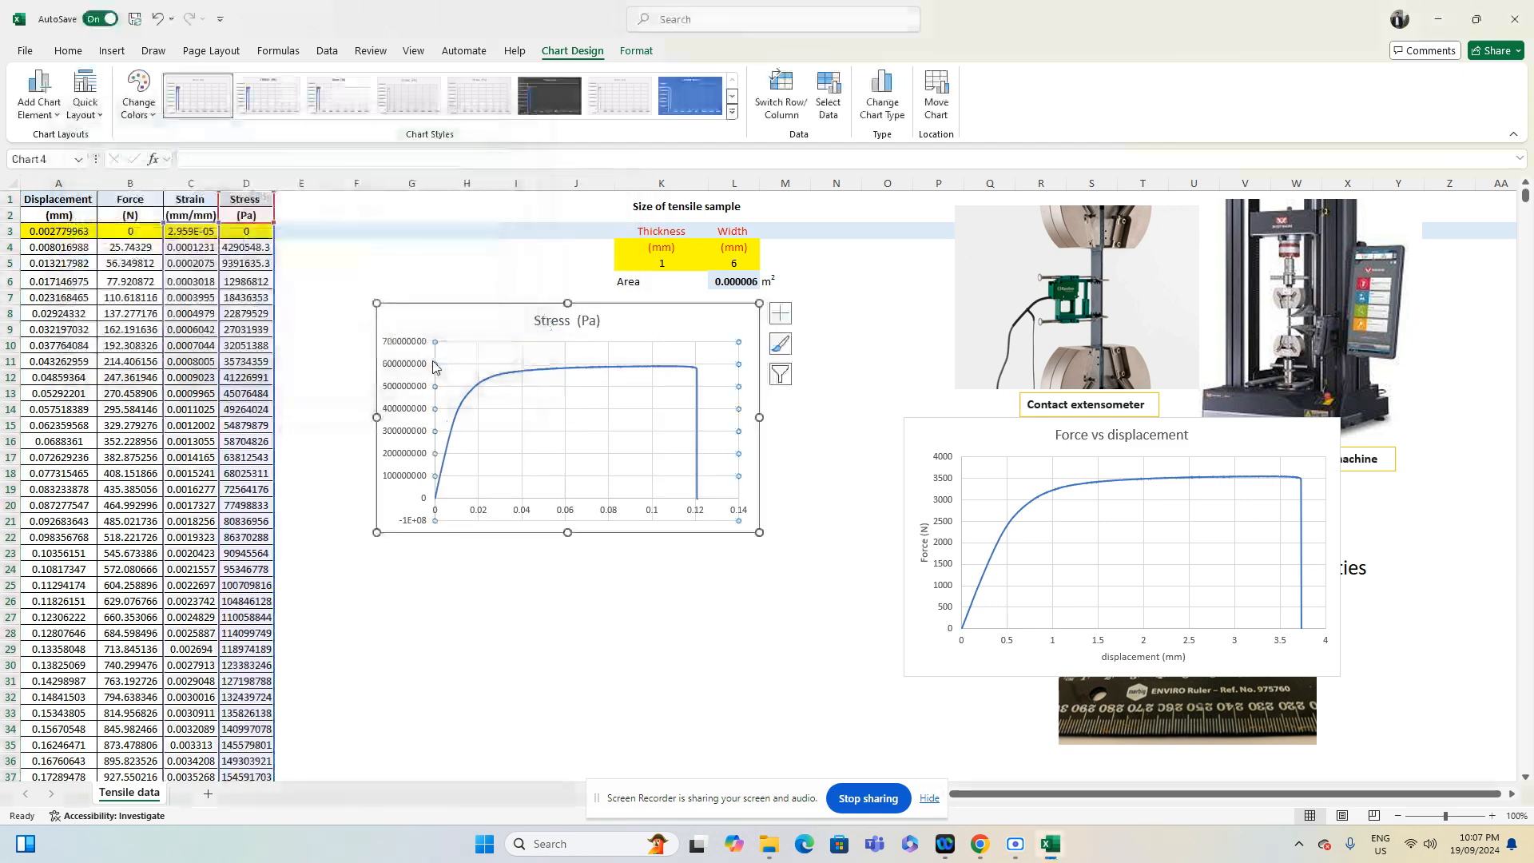
left_click(489, 615)
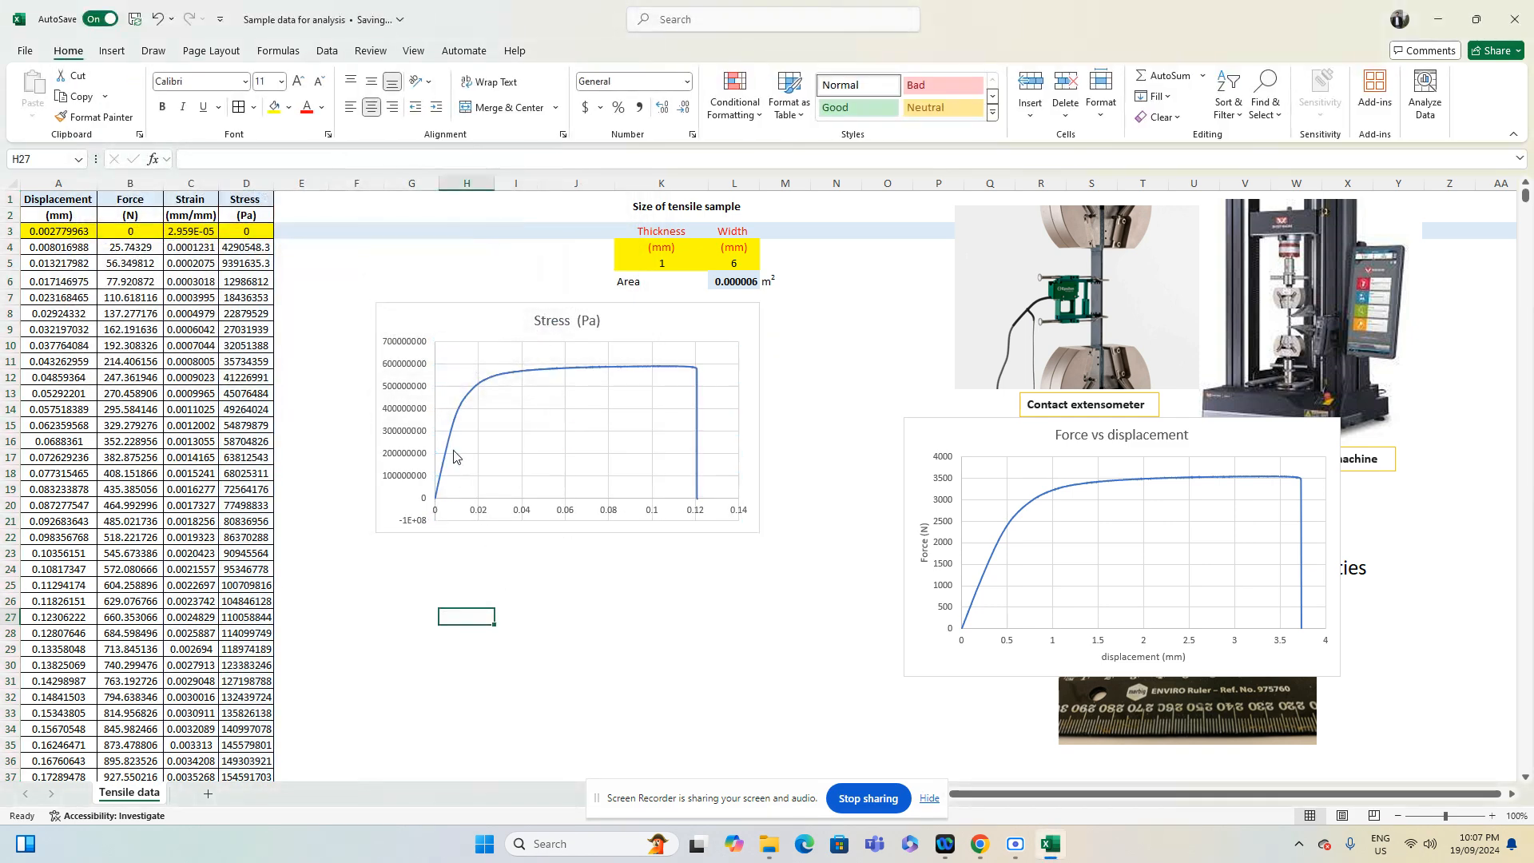
Set the minimum bound of the stress chart's vertical axis to 0
double_click(422, 502)
left_click(1379, 345)
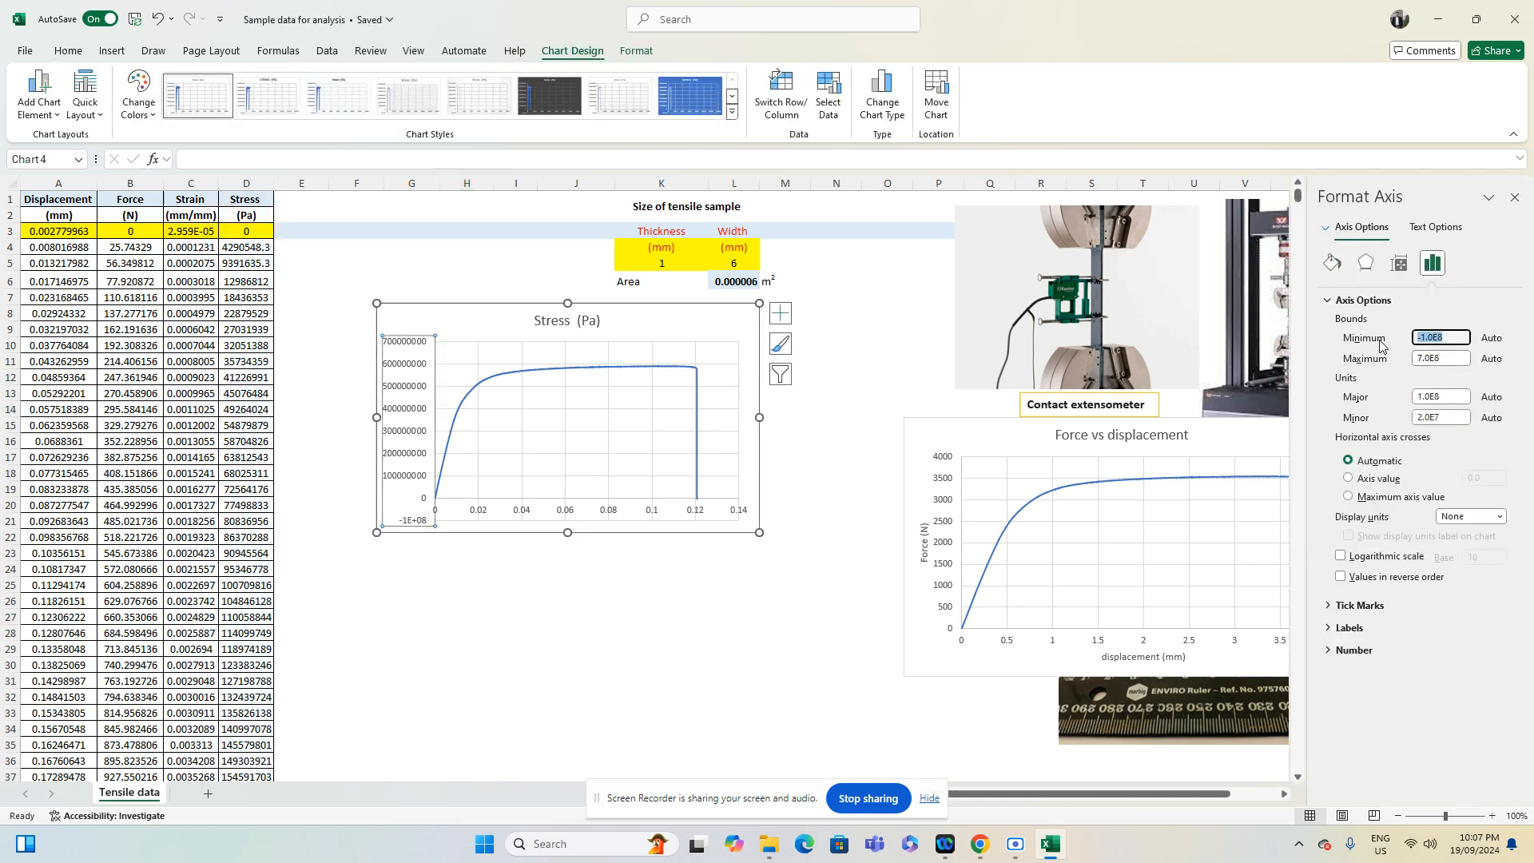
type("0")
key("Return")
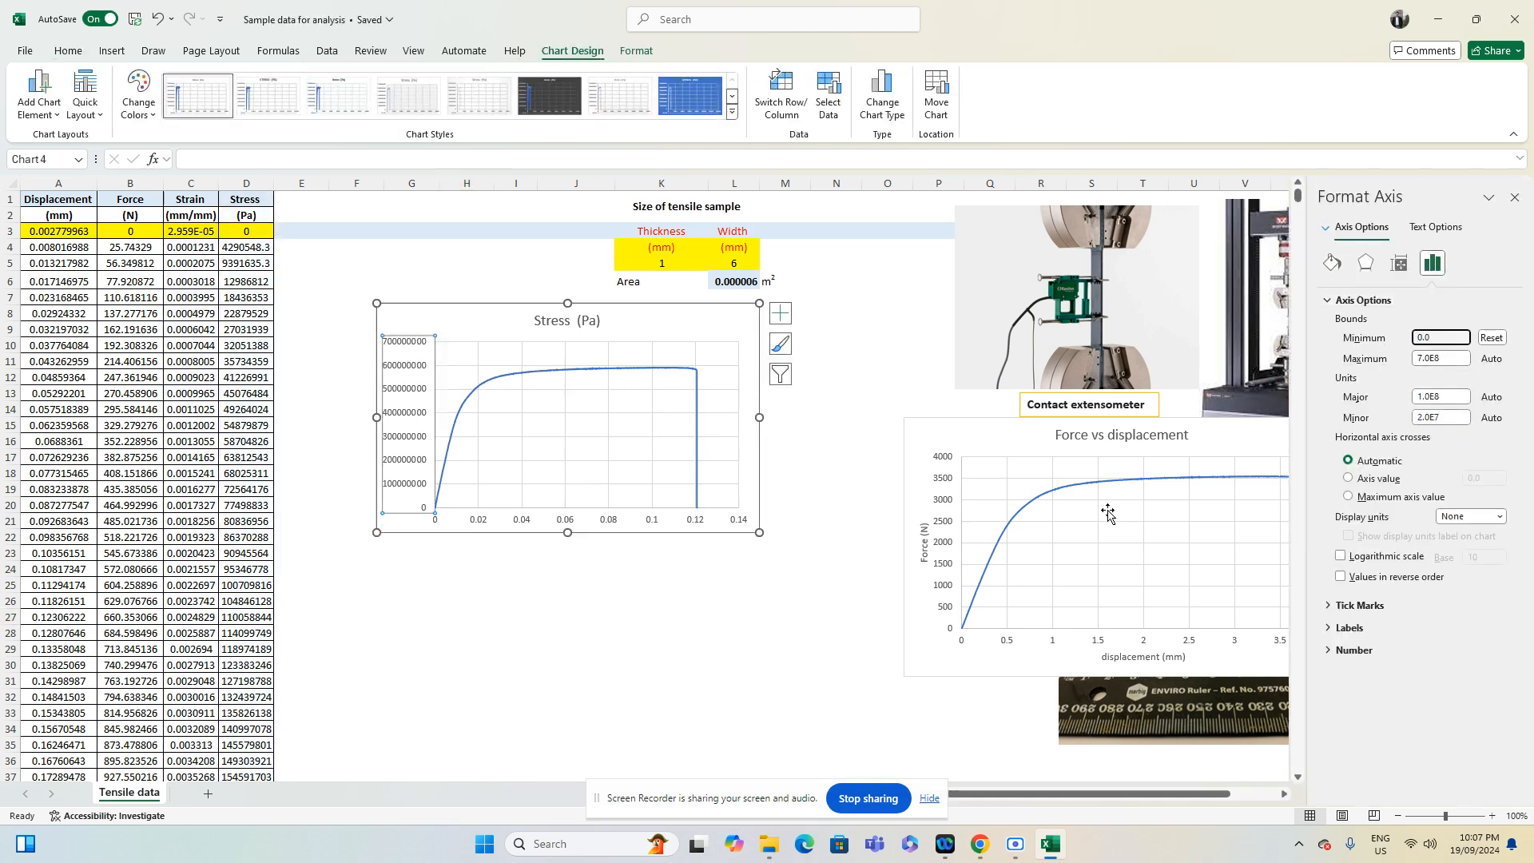
left_click(557, 620)
Change the chart title to "Stress vs strain curve", removing the (Pa) unit
left_click(493, 324)
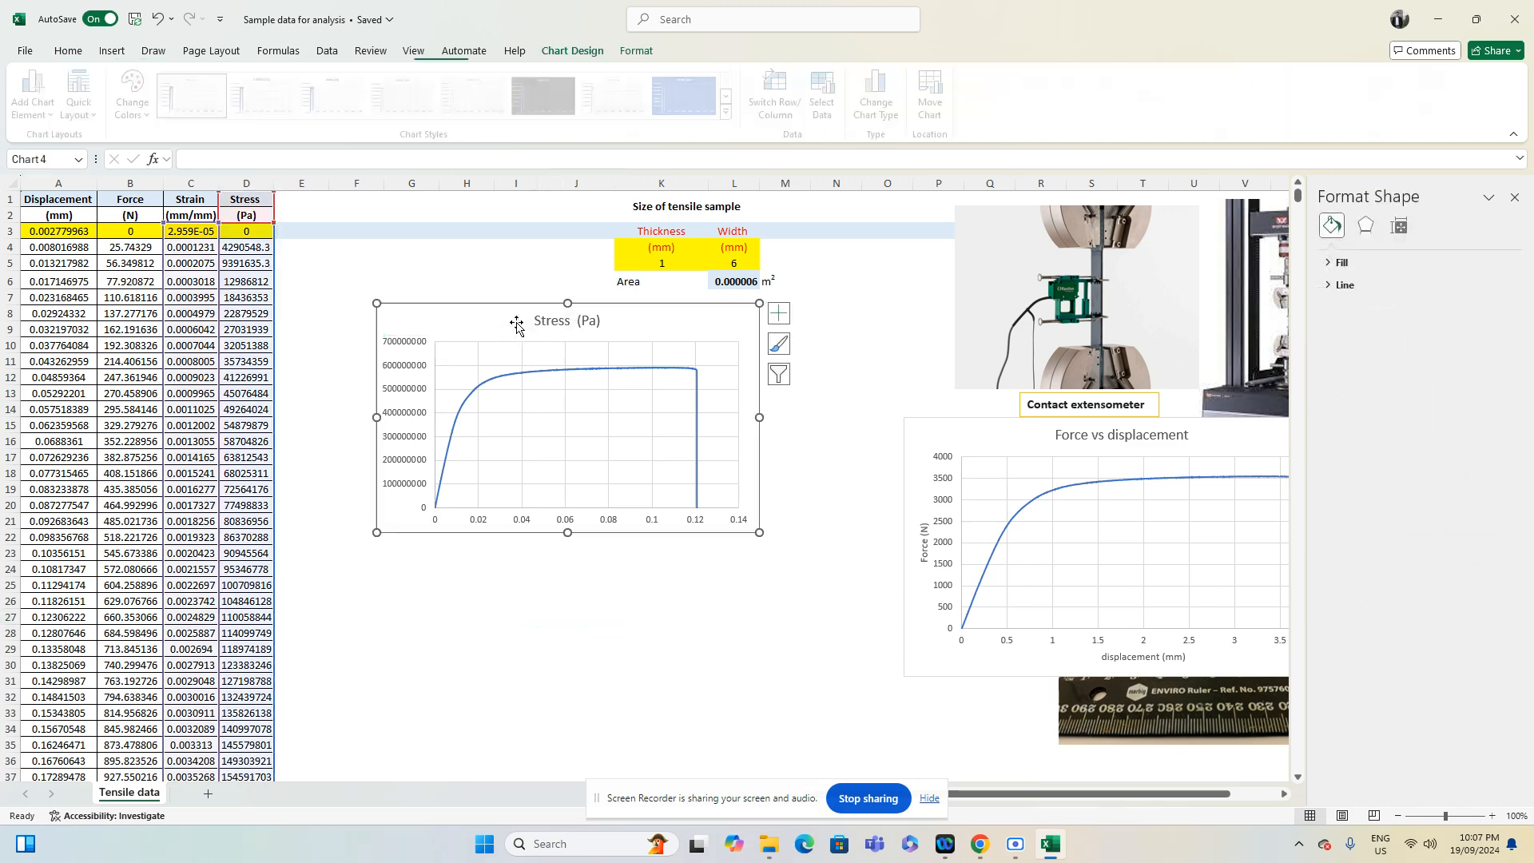
left_click(570, 321)
left_click(571, 320)
type("vs strain")
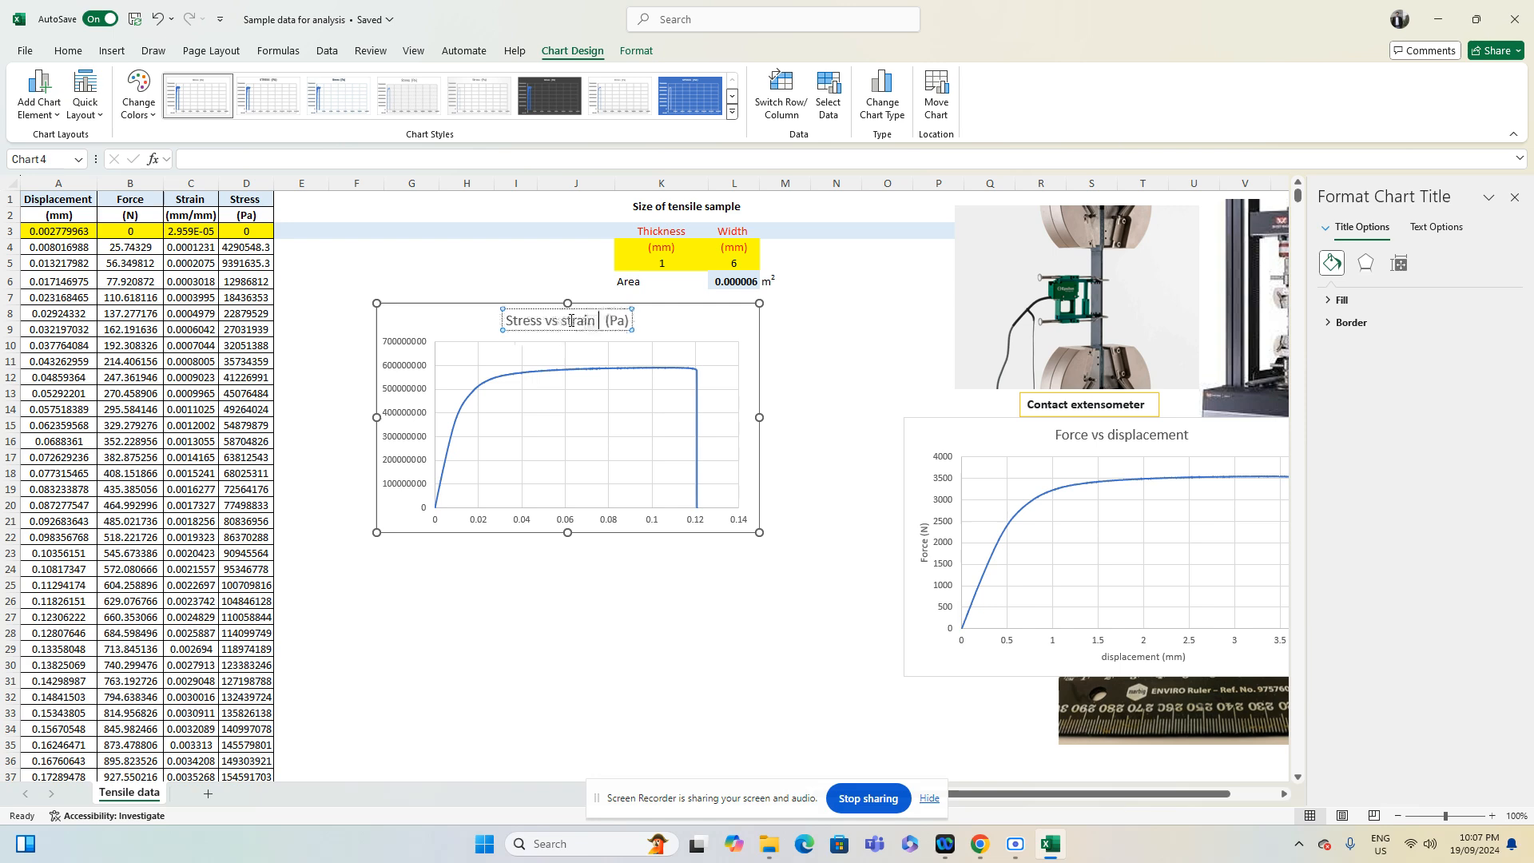
type(" curve")
key("Delete")
key("Delete")
key("Delete")
key("Delete")
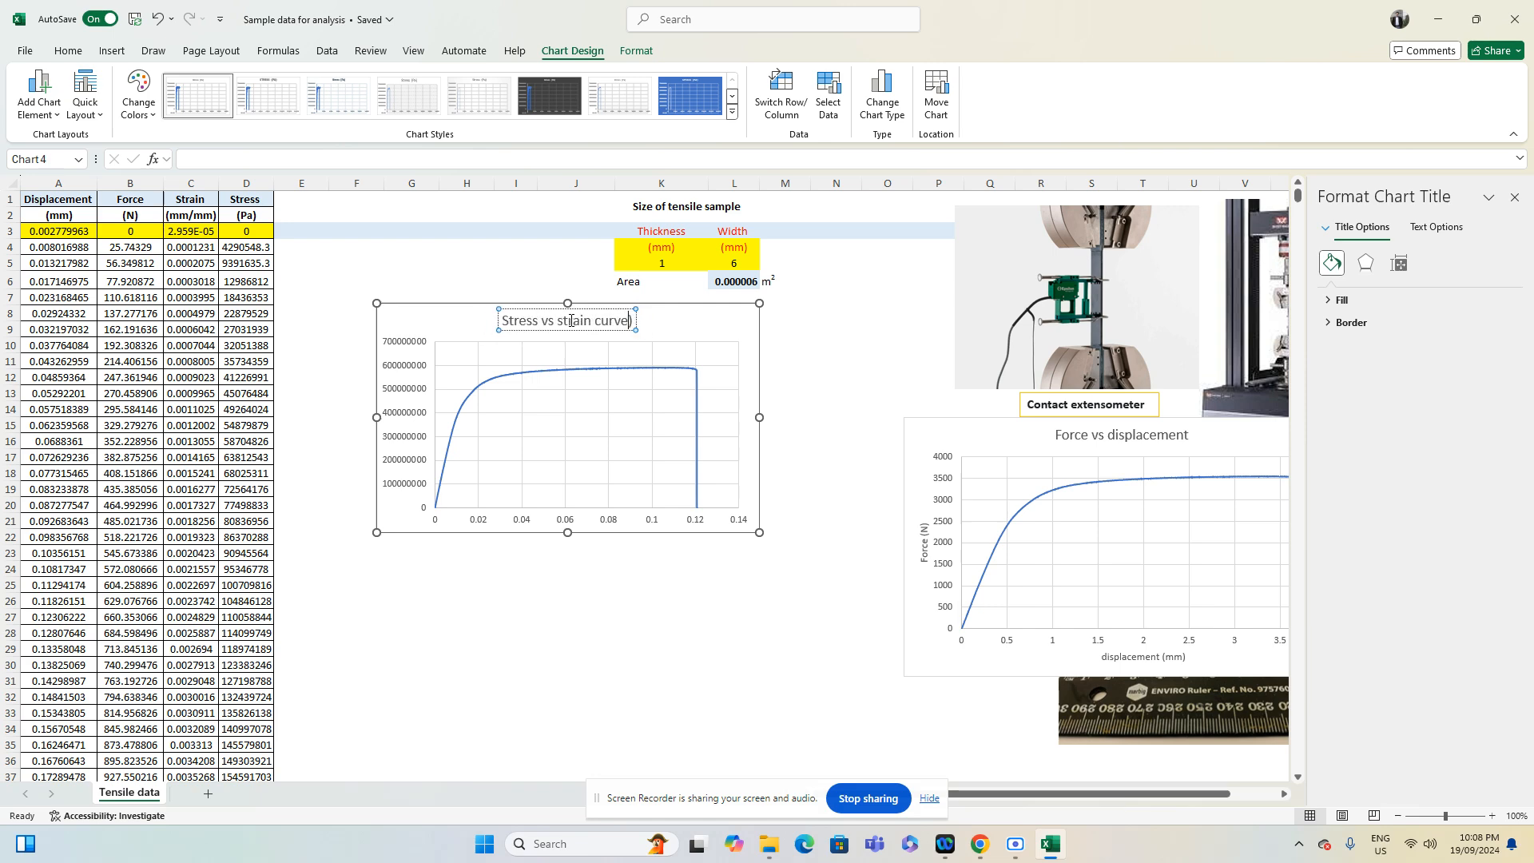
key("Delete")
left_click(687, 698)
Enlarge the stress-strain chart to about column N and row 25, and add the horizontal axis title "Strain (mm/mm)"
left_click(688, 326)
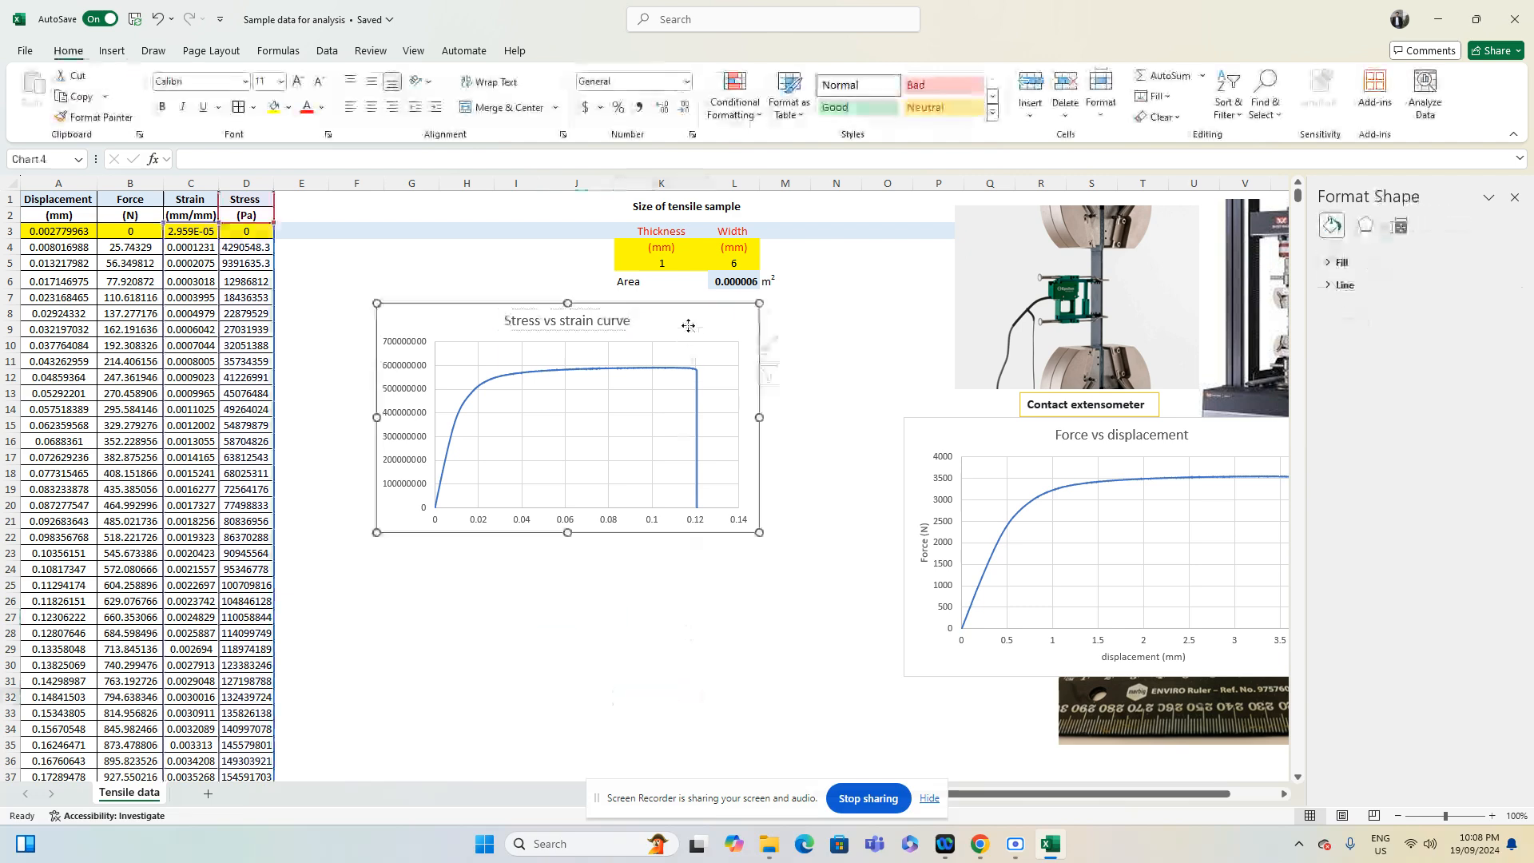
left_click_drag(760, 533, 838, 590)
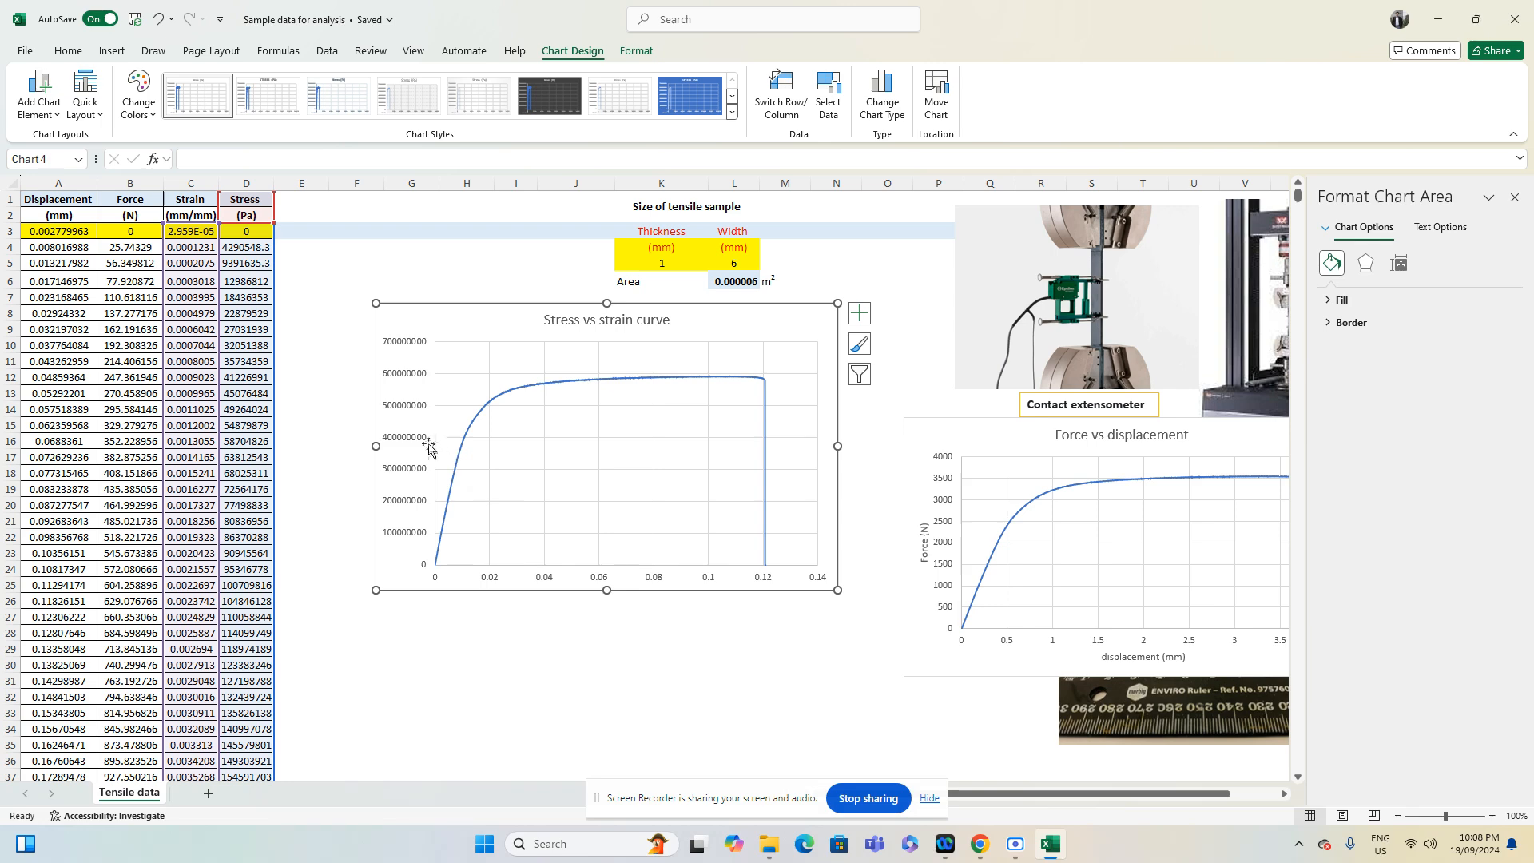
left_click(40, 100)
mouse_move(82, 162)
left_click(209, 164)
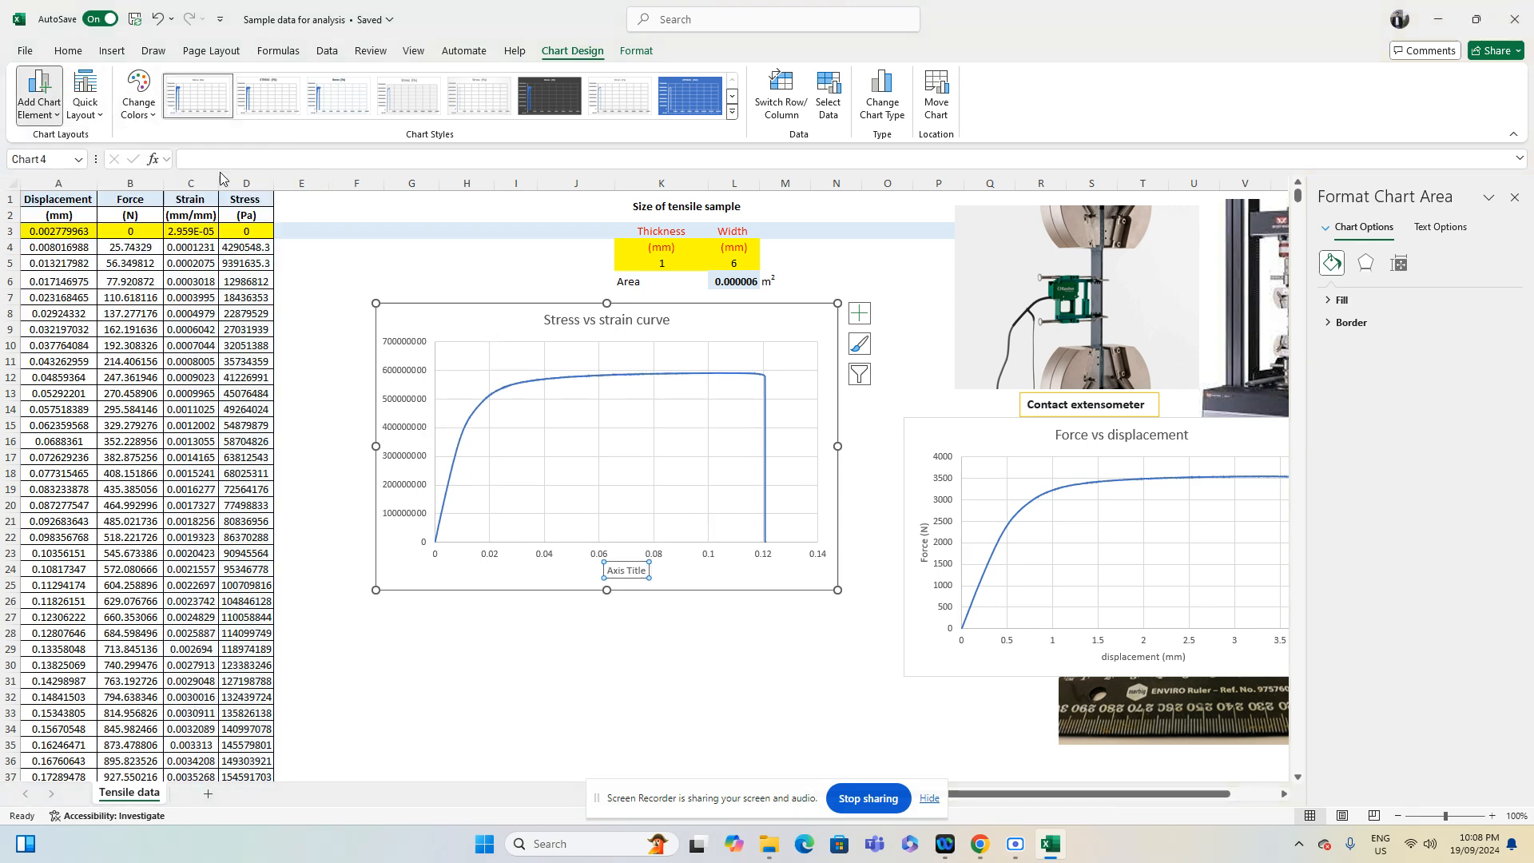
type("Stra")
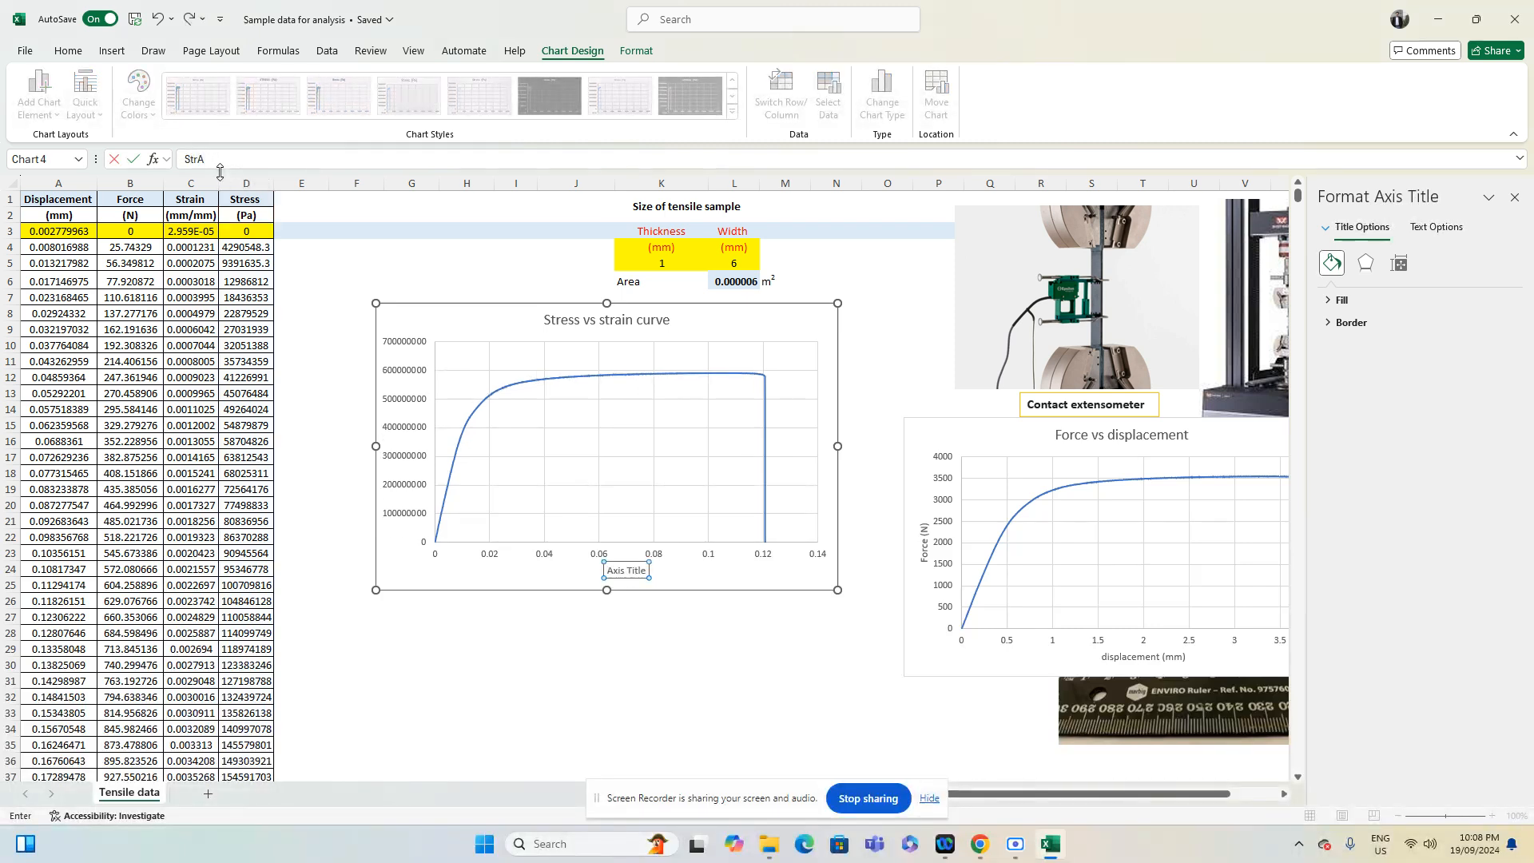
type("in (mm/mm)")
left_click(405, 703)
Add a vertical axis title reading "Stress" to the Stress vs strain curve chart
left_click(462, 329)
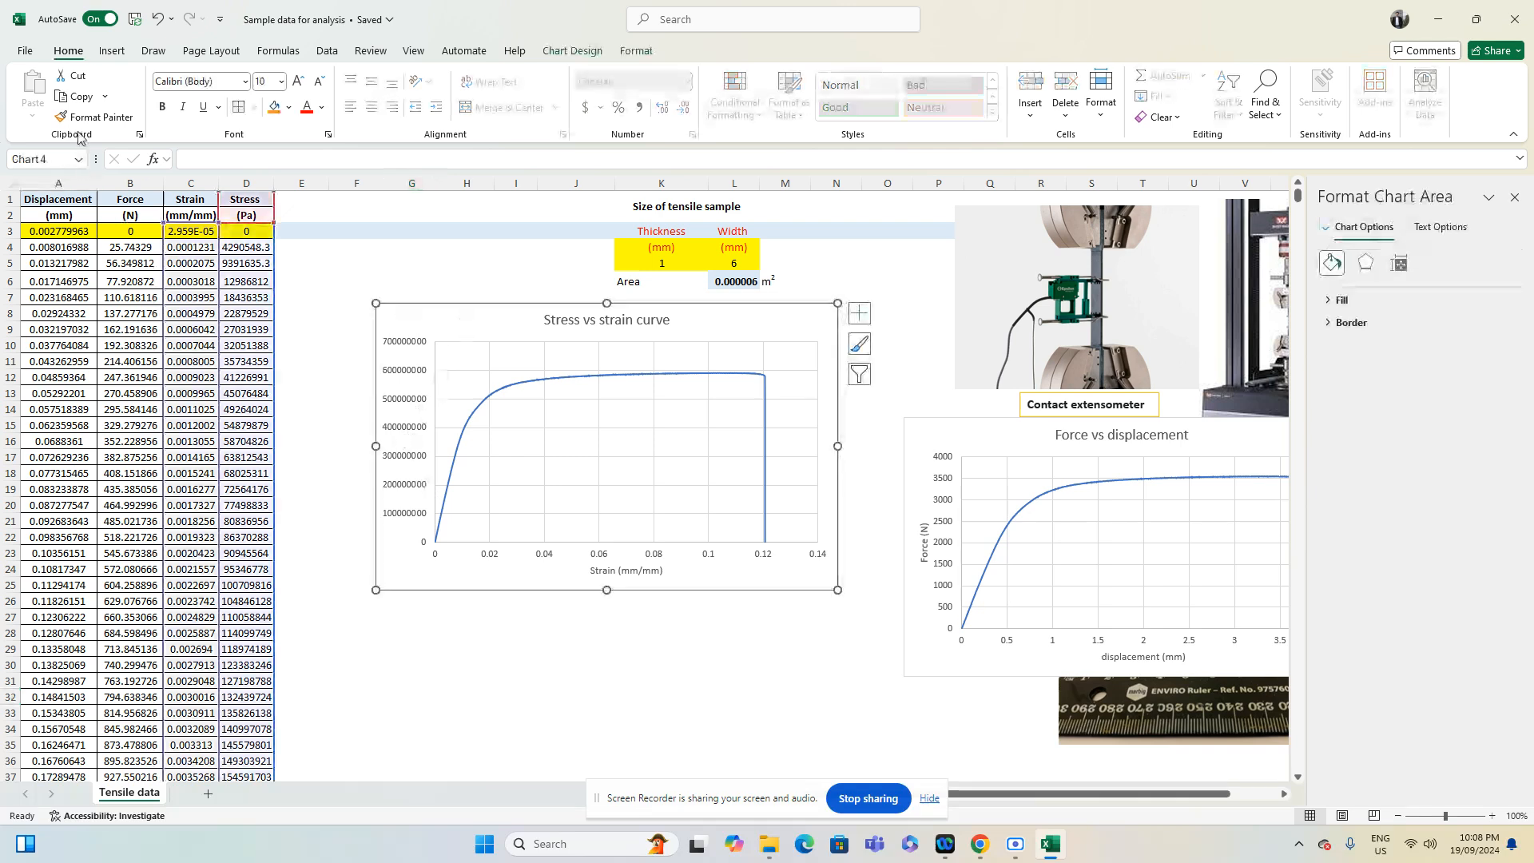
left_click(508, 376)
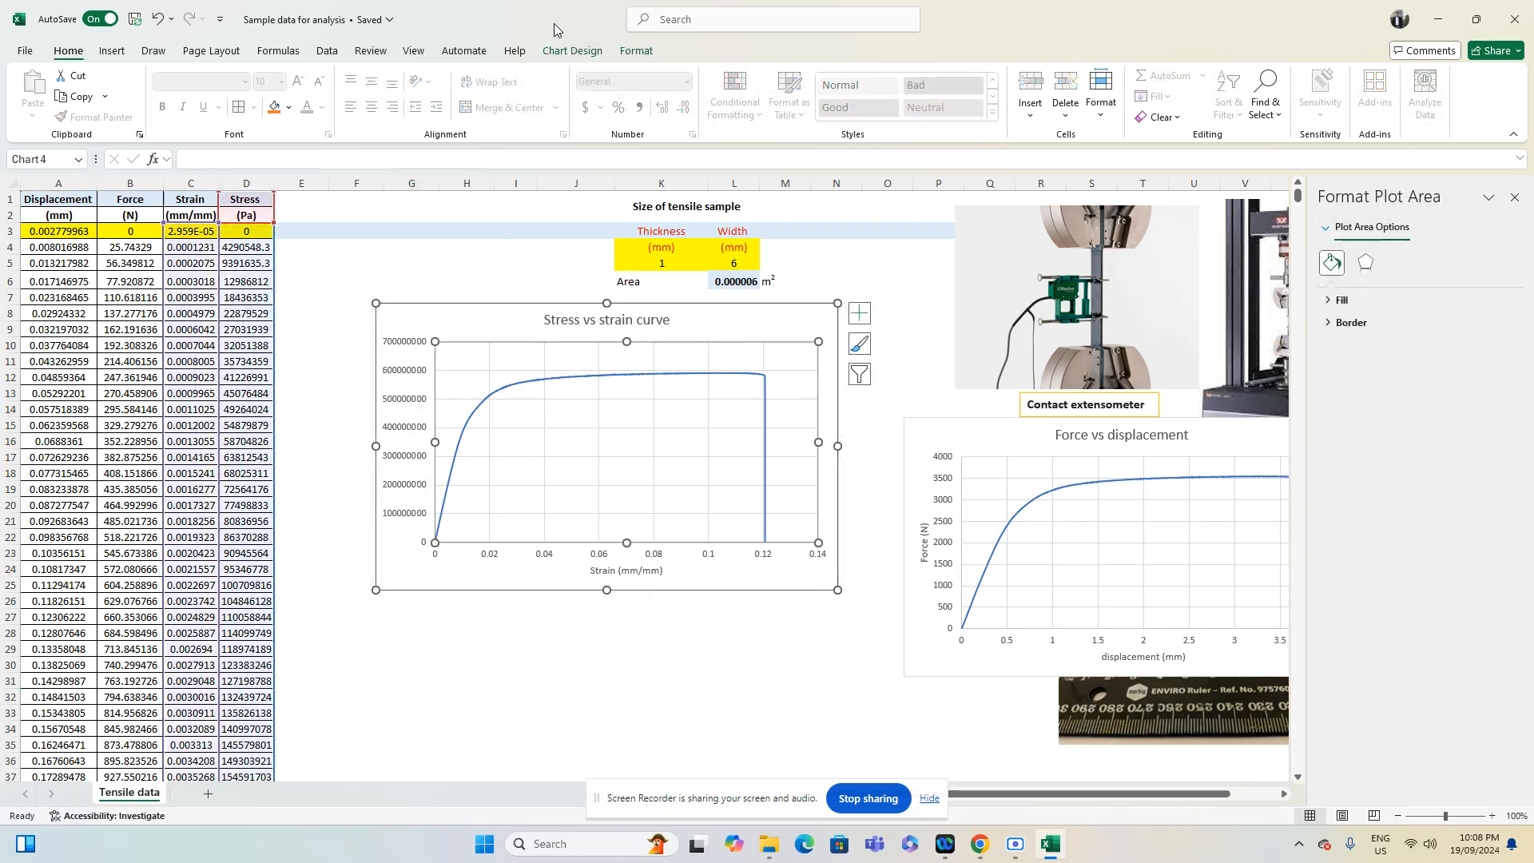
left_click(572, 51)
left_click(39, 91)
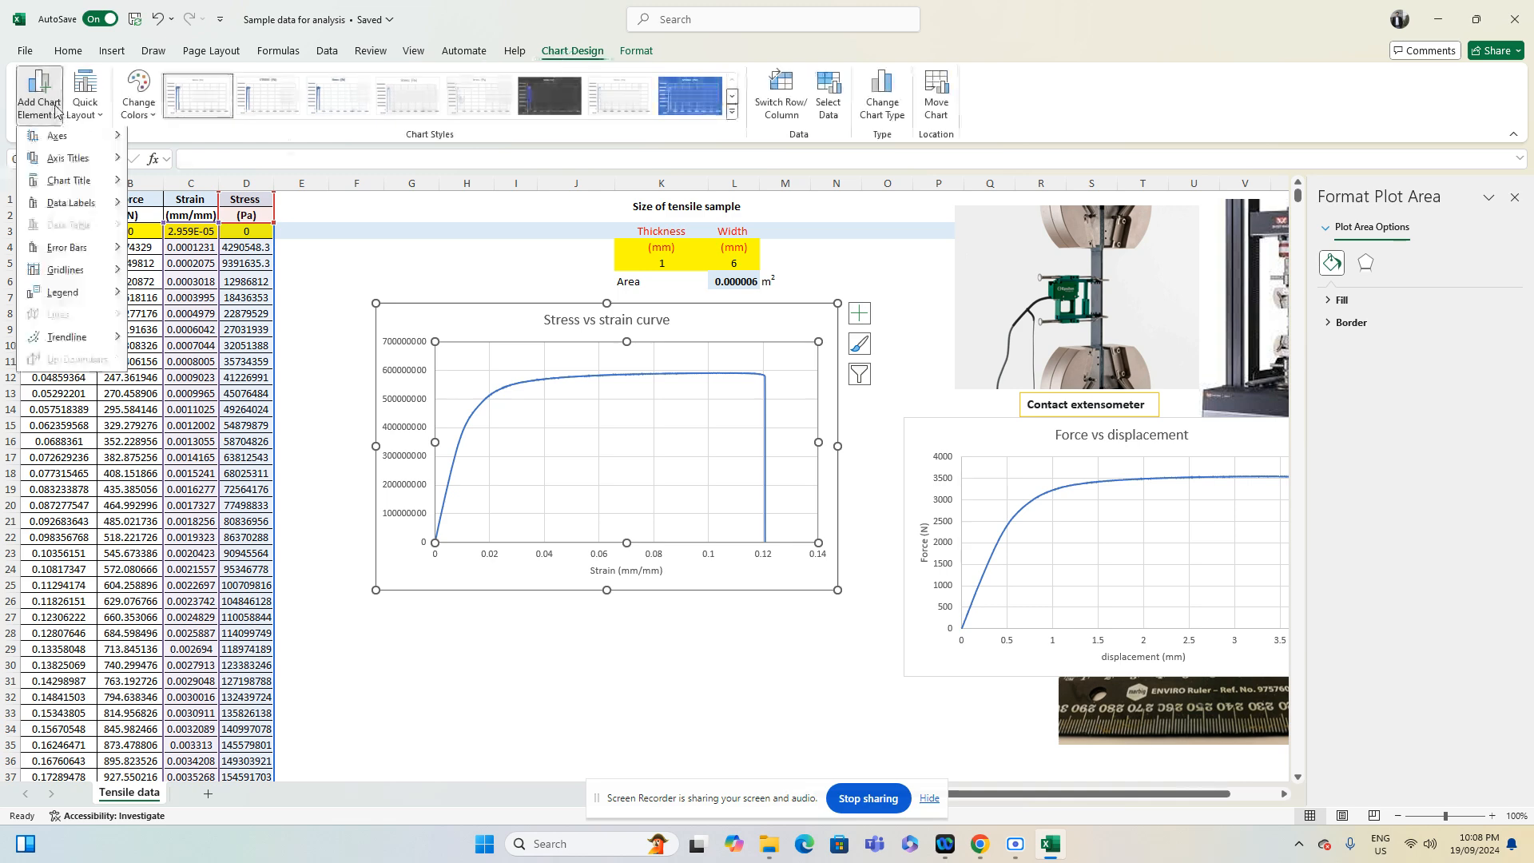
mouse_move(94, 165)
left_click(227, 204)
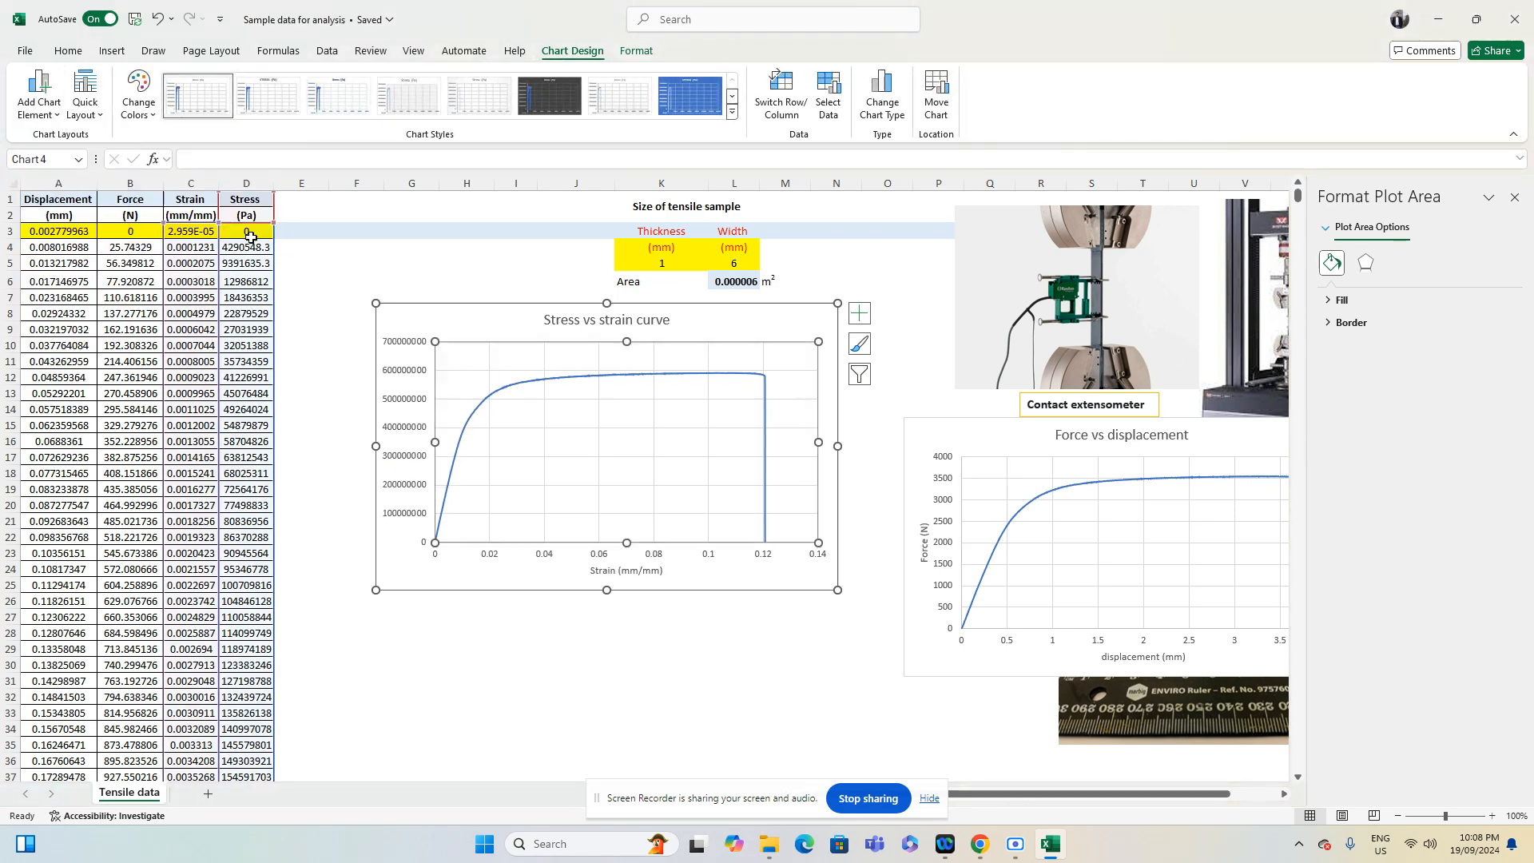
type("Stress")
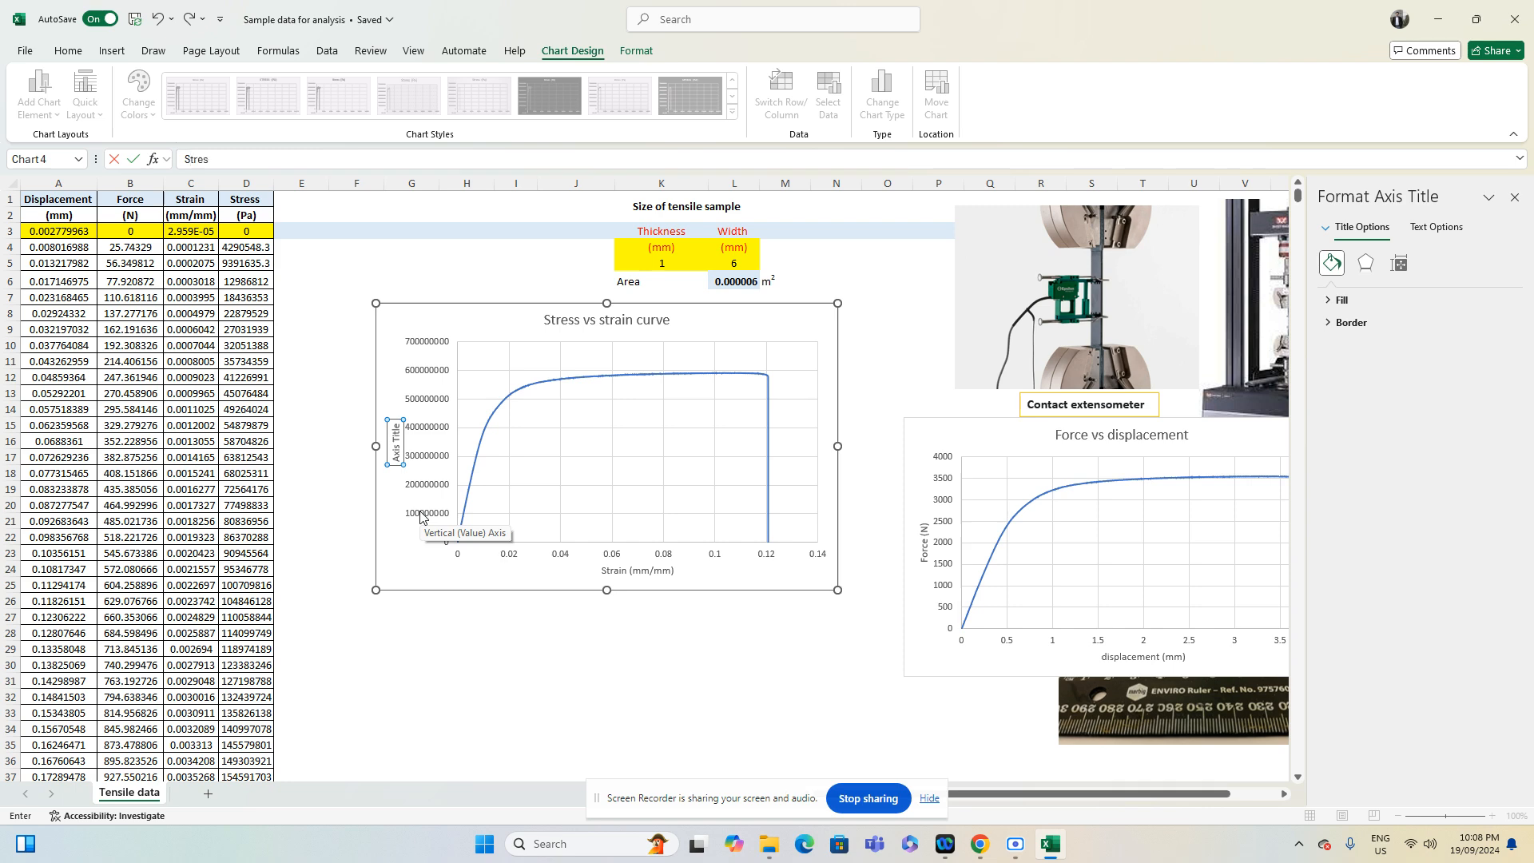
left_click(471, 653)
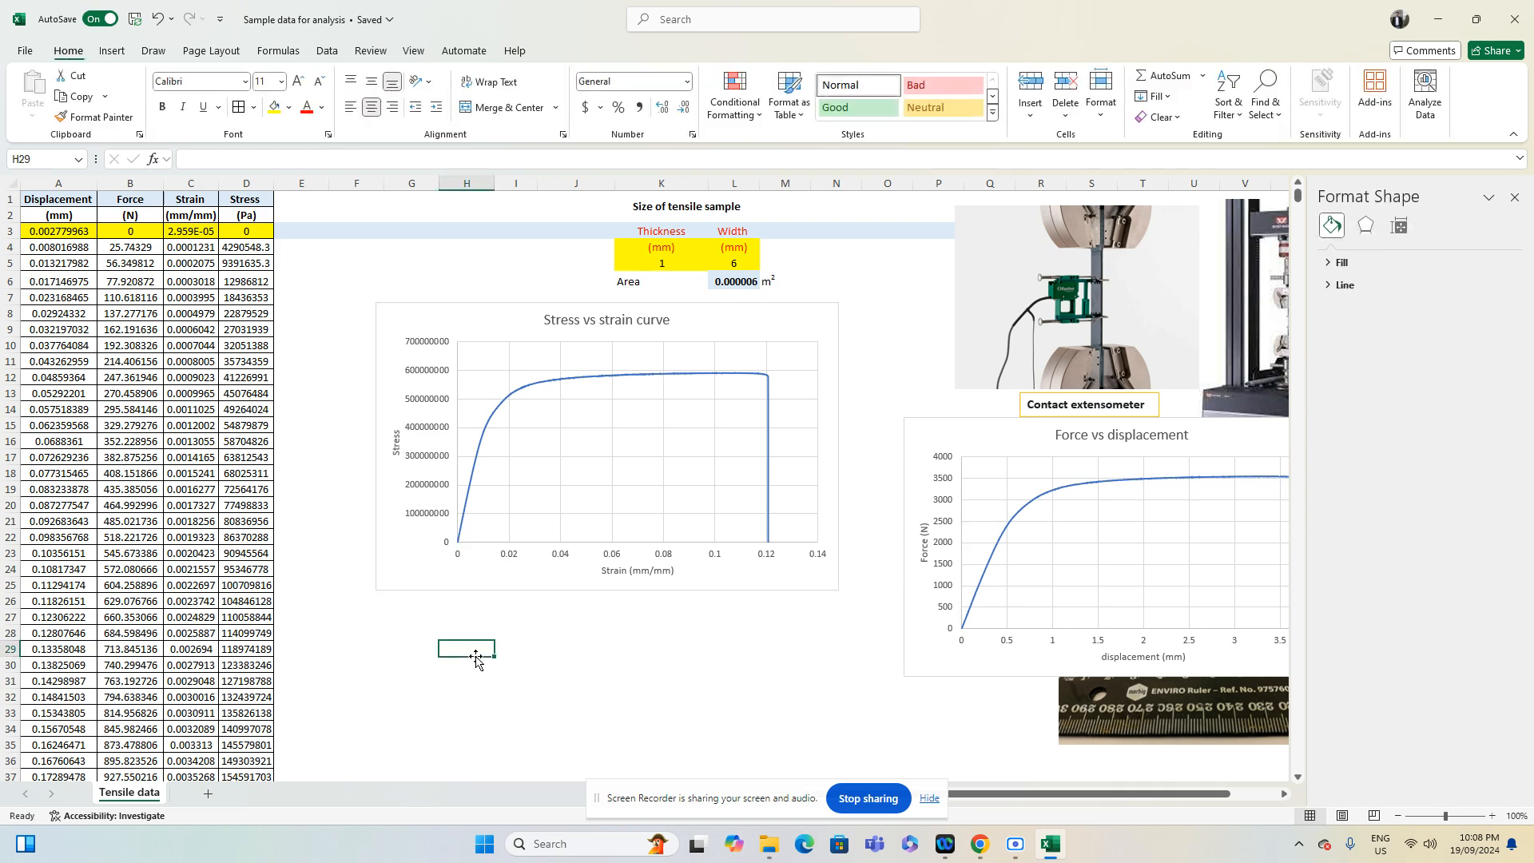
Set the vertical stress axis display units to Millions and delete the Millions label from the chart
left_click(426, 435)
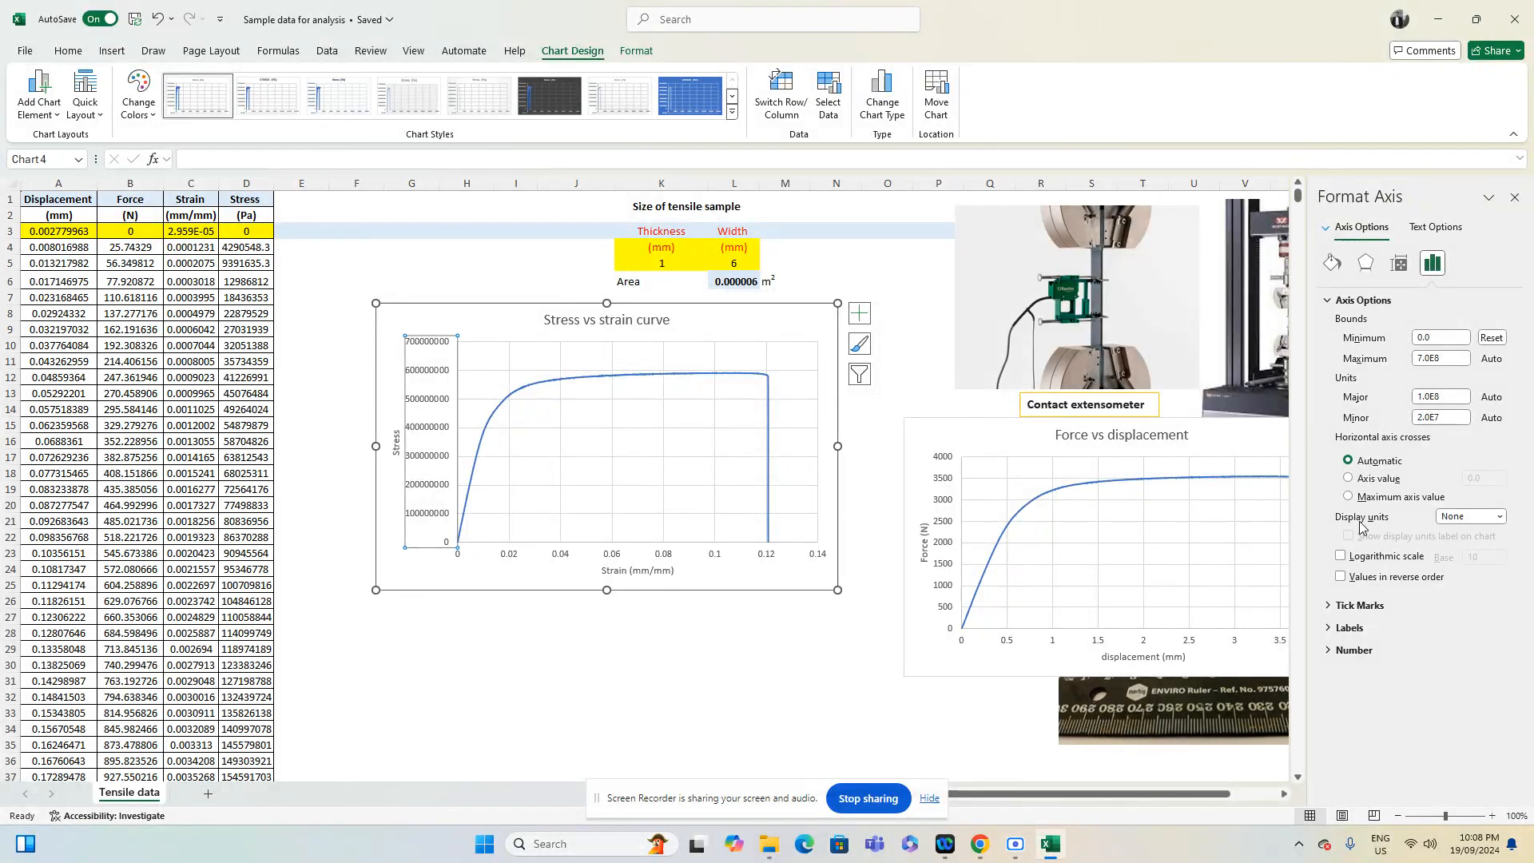
left_click(1484, 520)
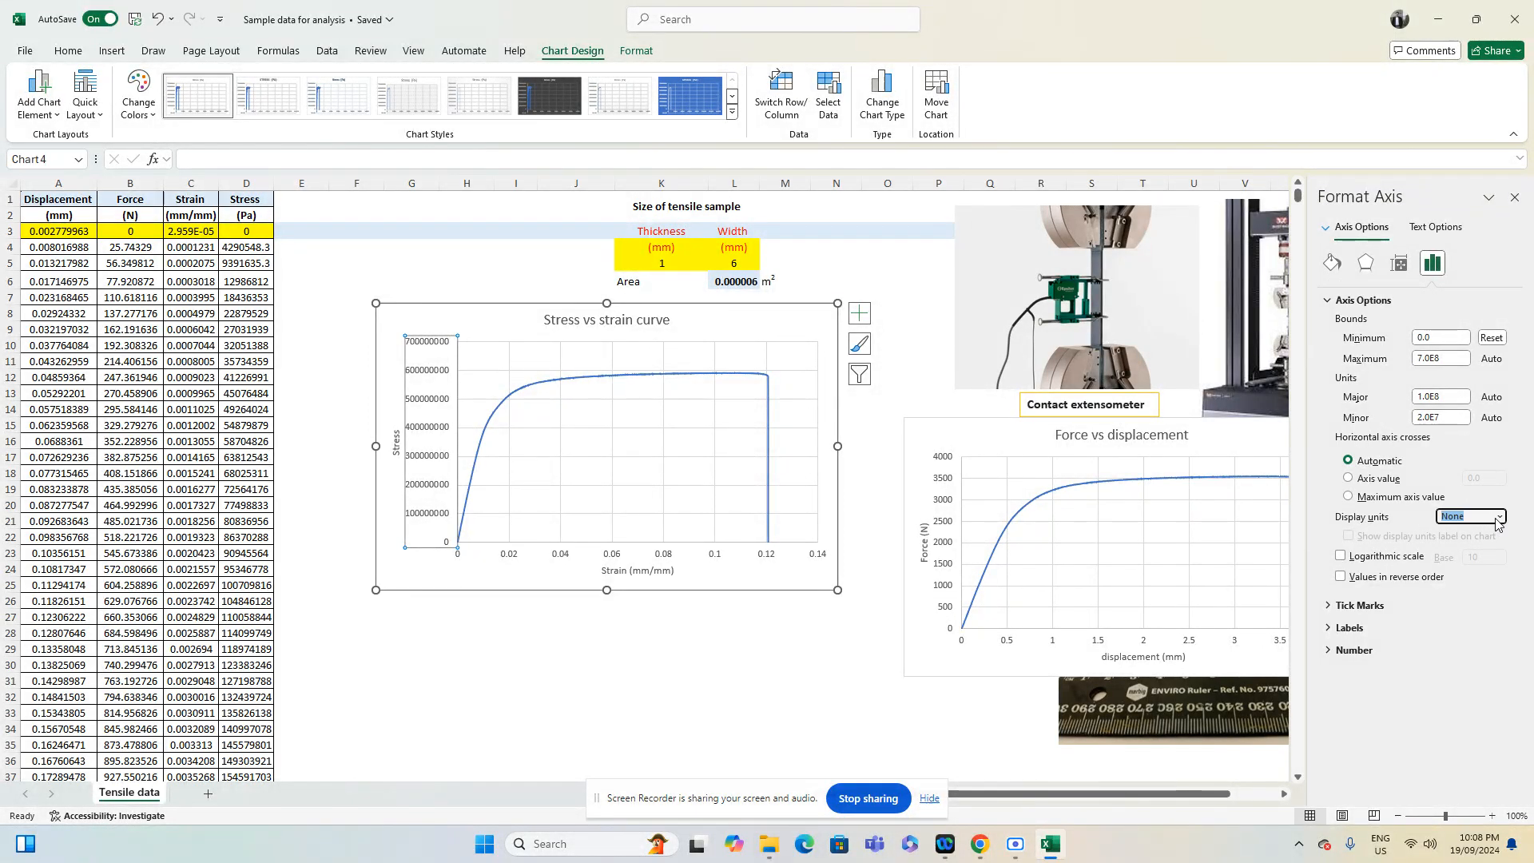
left_click(1498, 519)
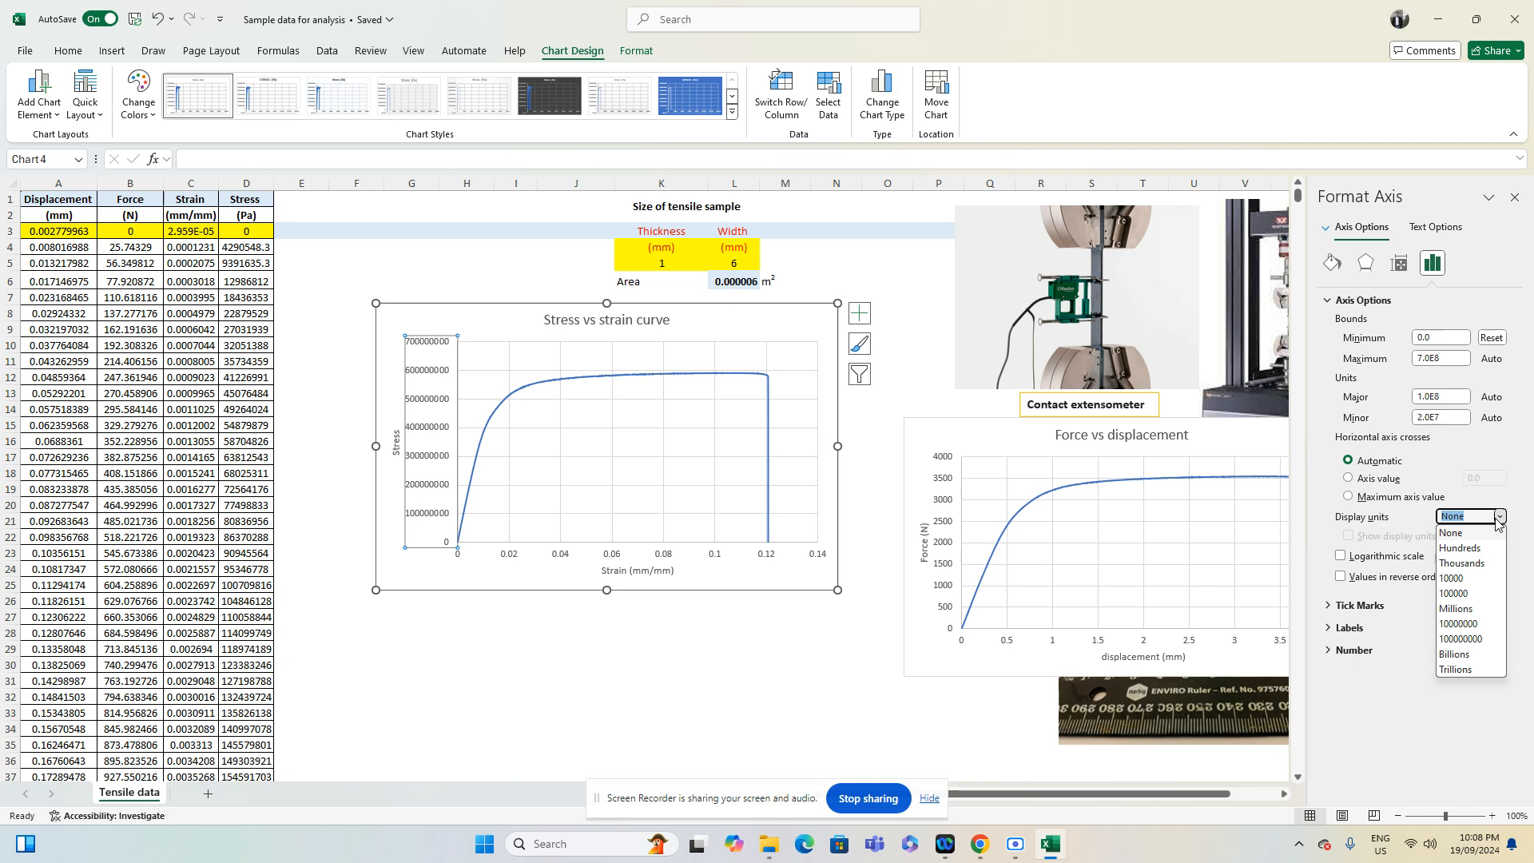
left_click(1457, 609)
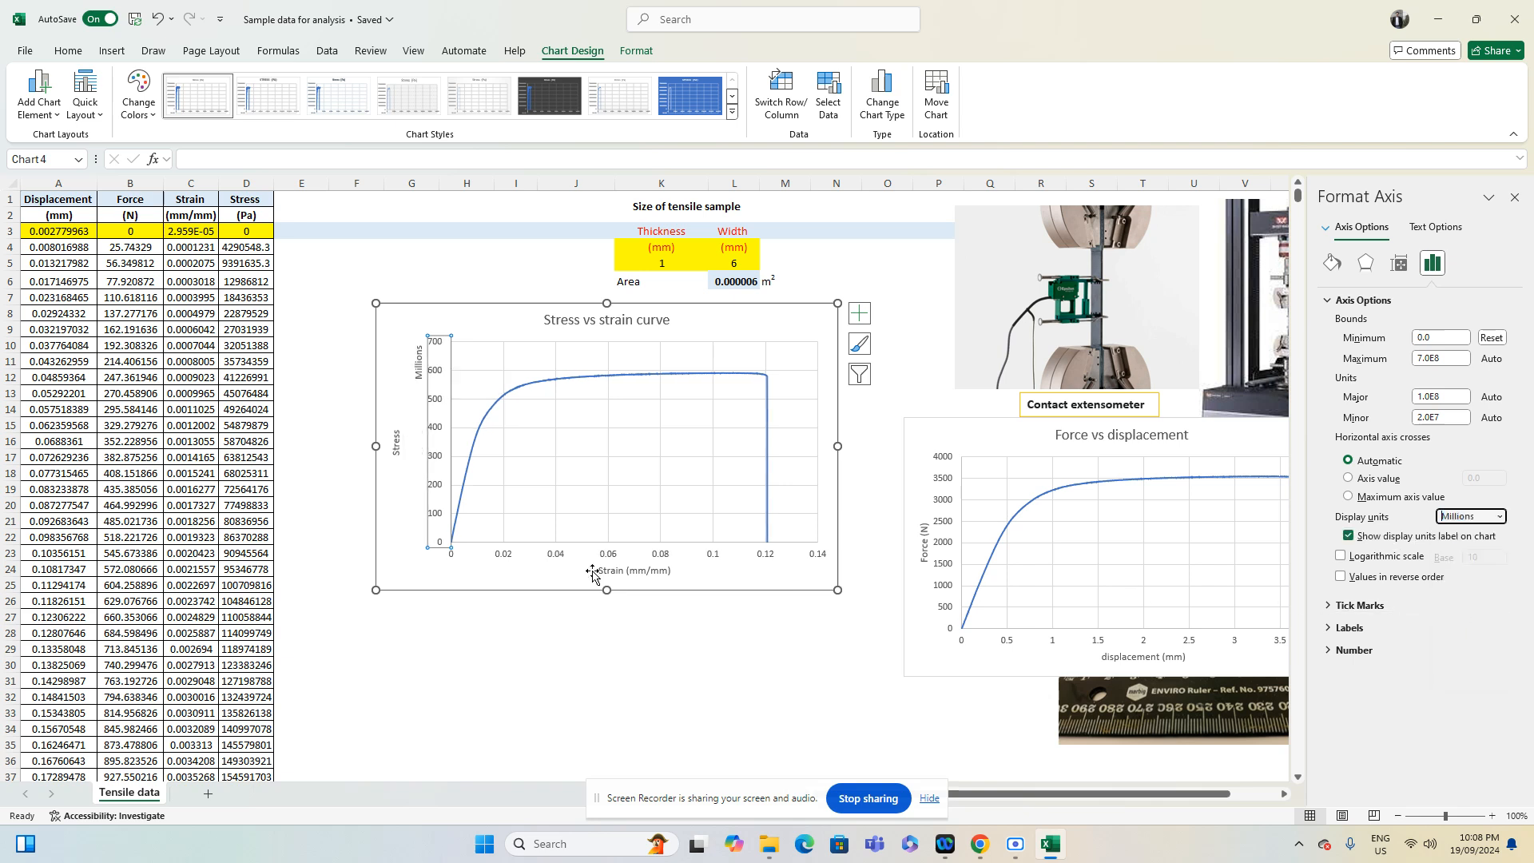
left_click(412, 360)
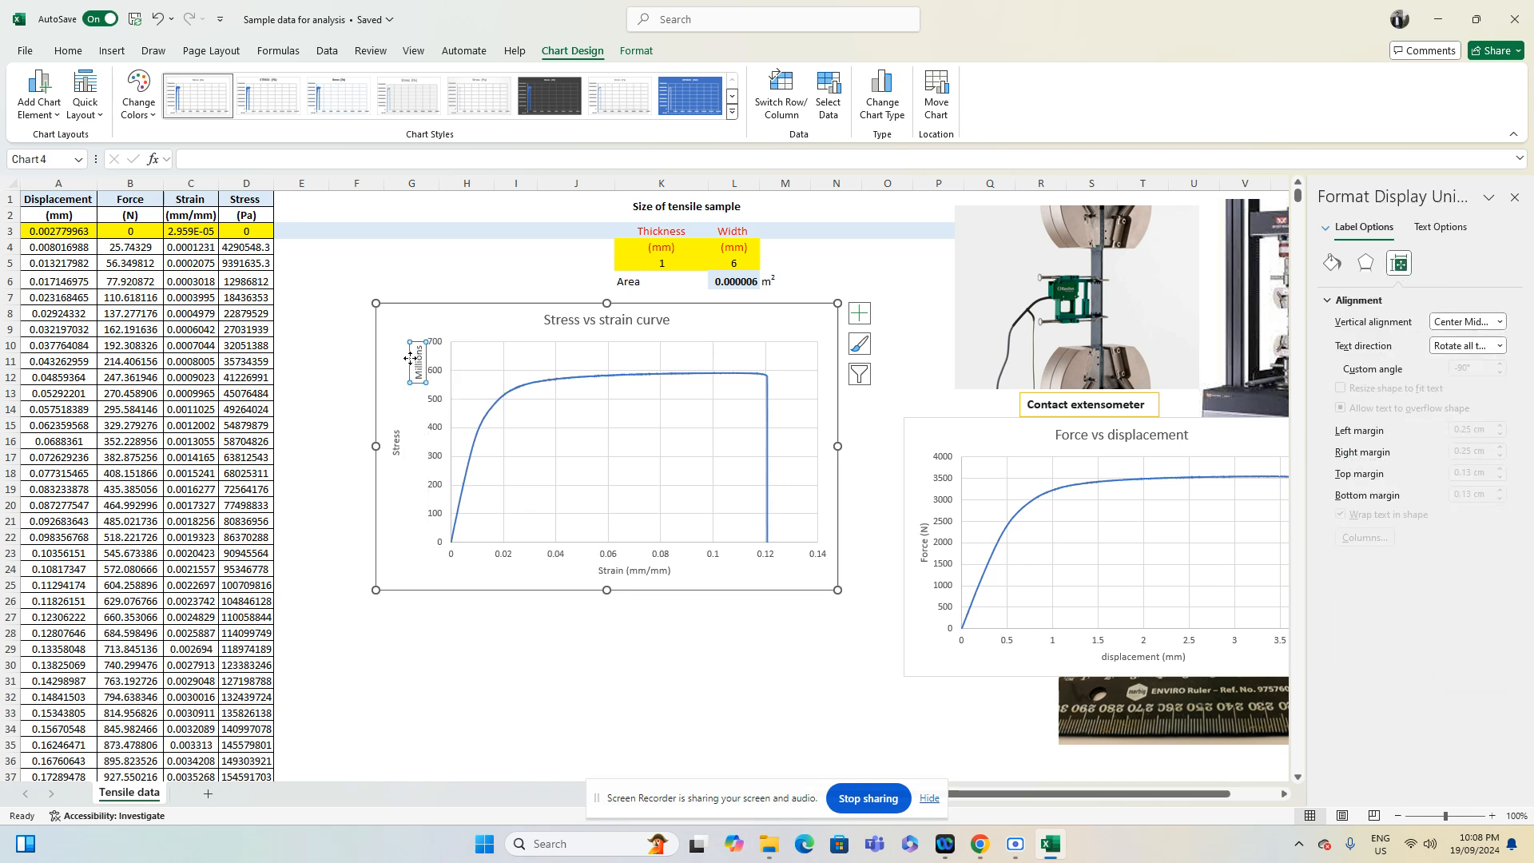
key("Delete")
Add the unit to the vertical axis title so it reads "Stress (MPa)", and leave that title selected
left_click(396, 440)
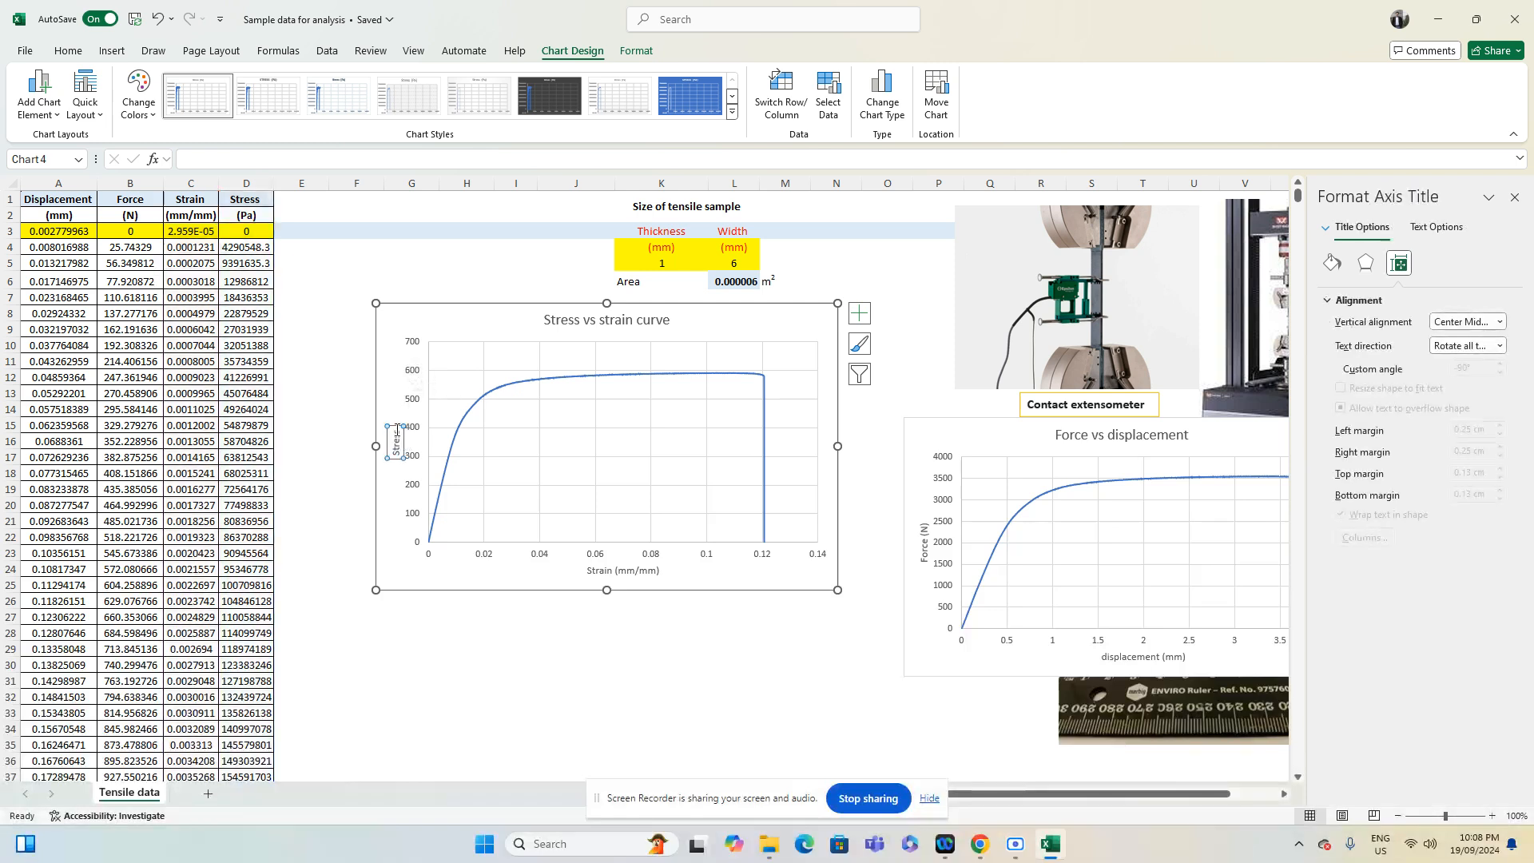
type("(MPa)")
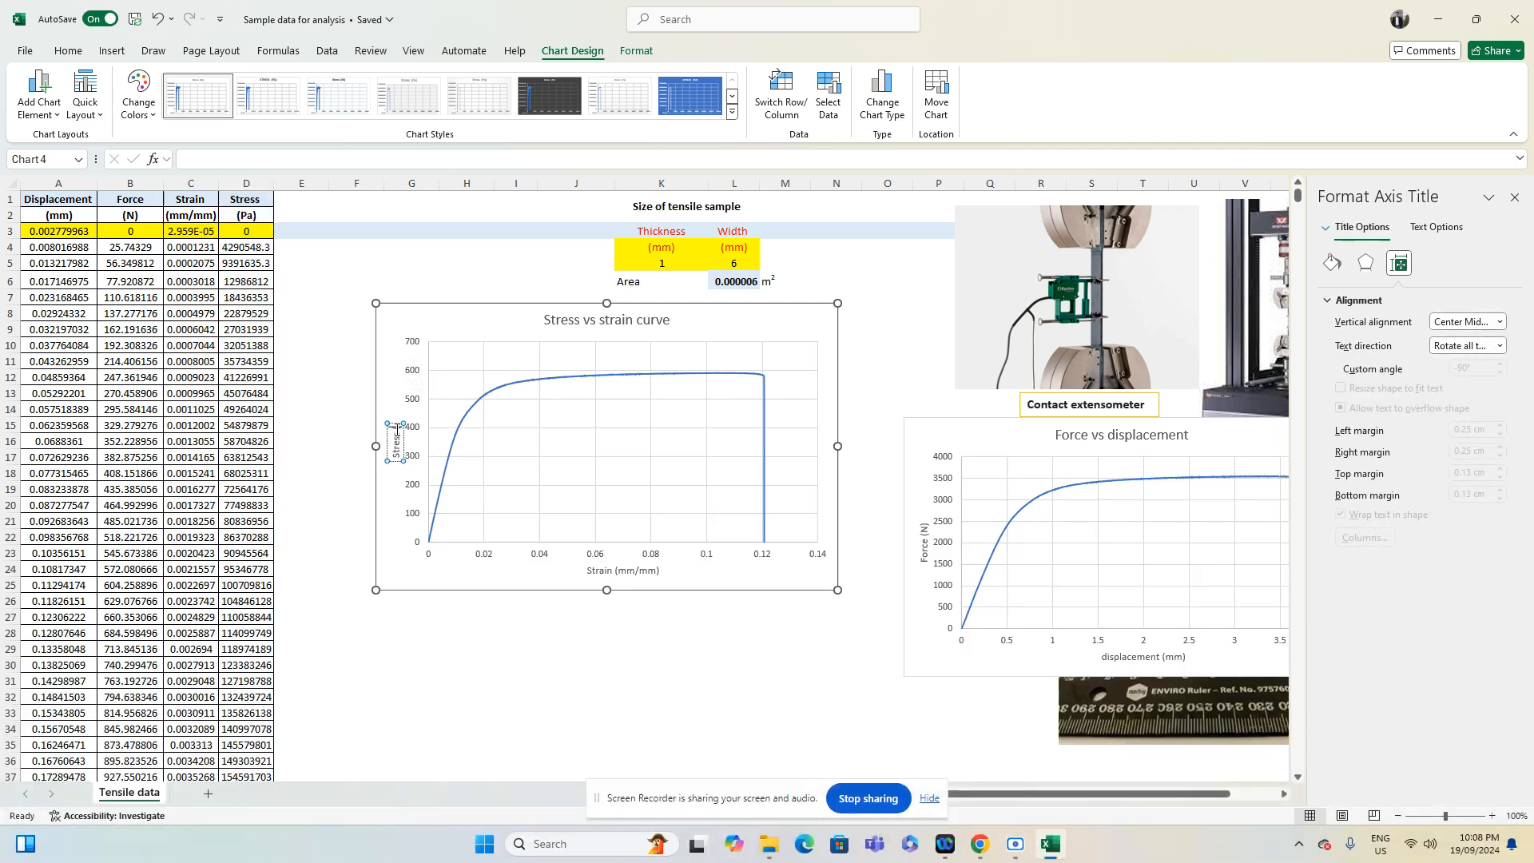
key("BackSpace")
left_click(449, 634)
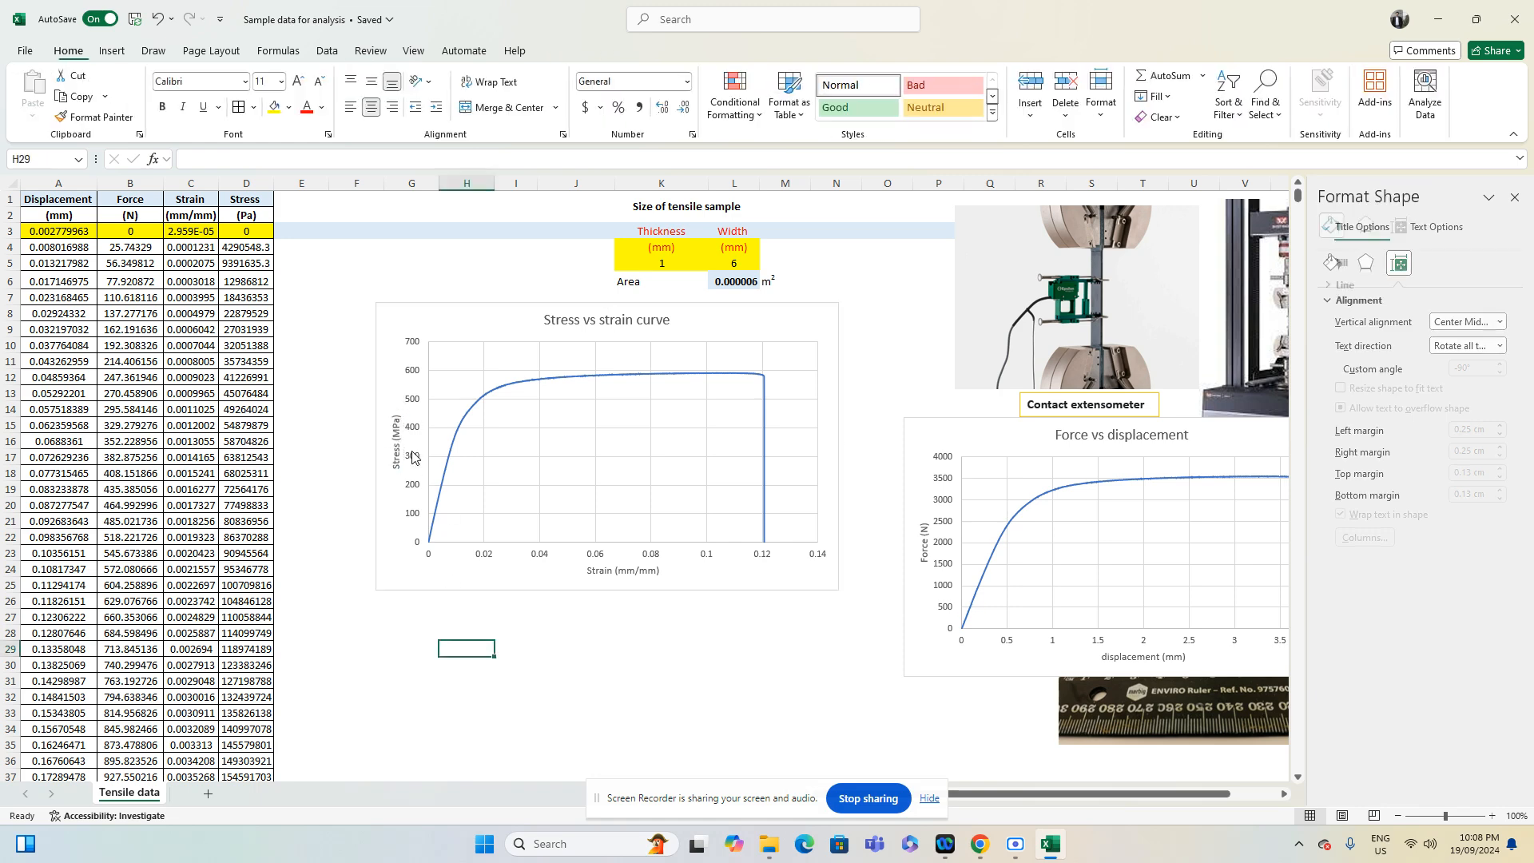
left_click(388, 432)
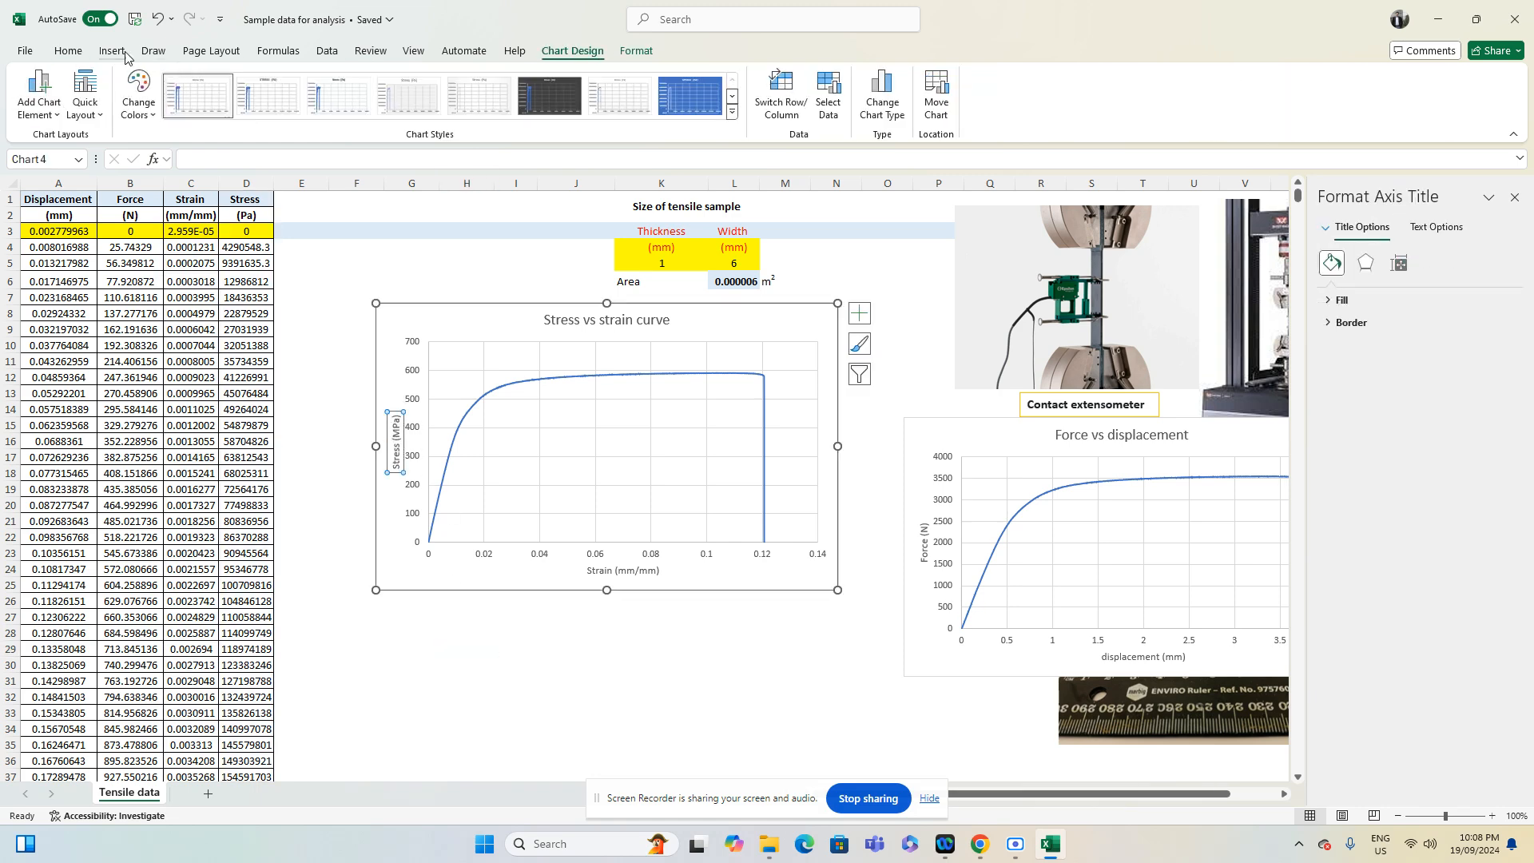
Make the "Stress (MPa)" and "Strain (mm/mm)" axis titles of the stress-strain chart bold
left_click(68, 51)
left_click(162, 108)
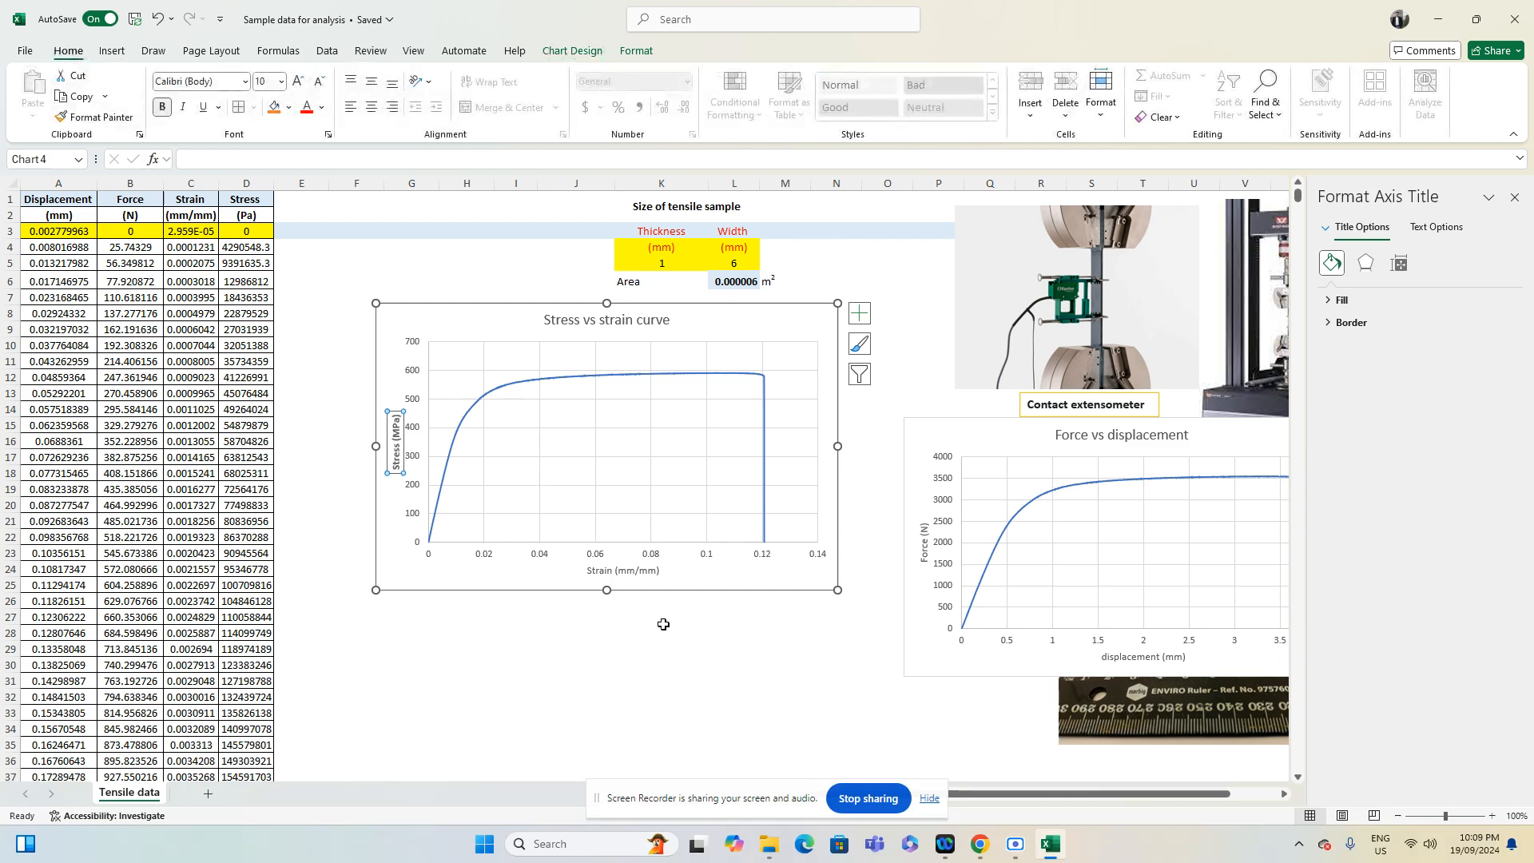
left_click(629, 565)
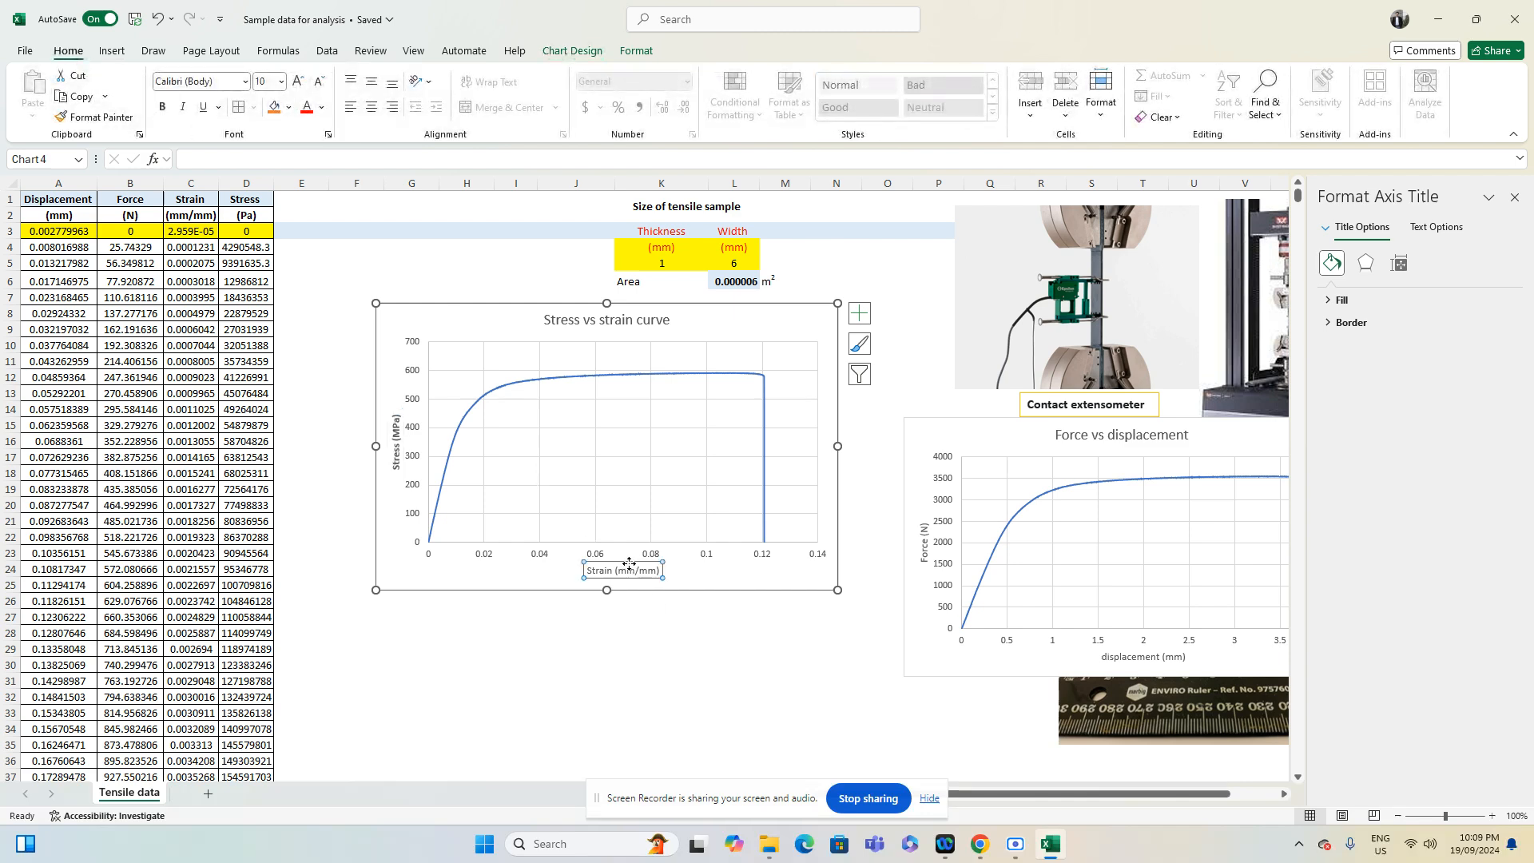
left_click(162, 110)
left_click(711, 729)
left_click(459, 584)
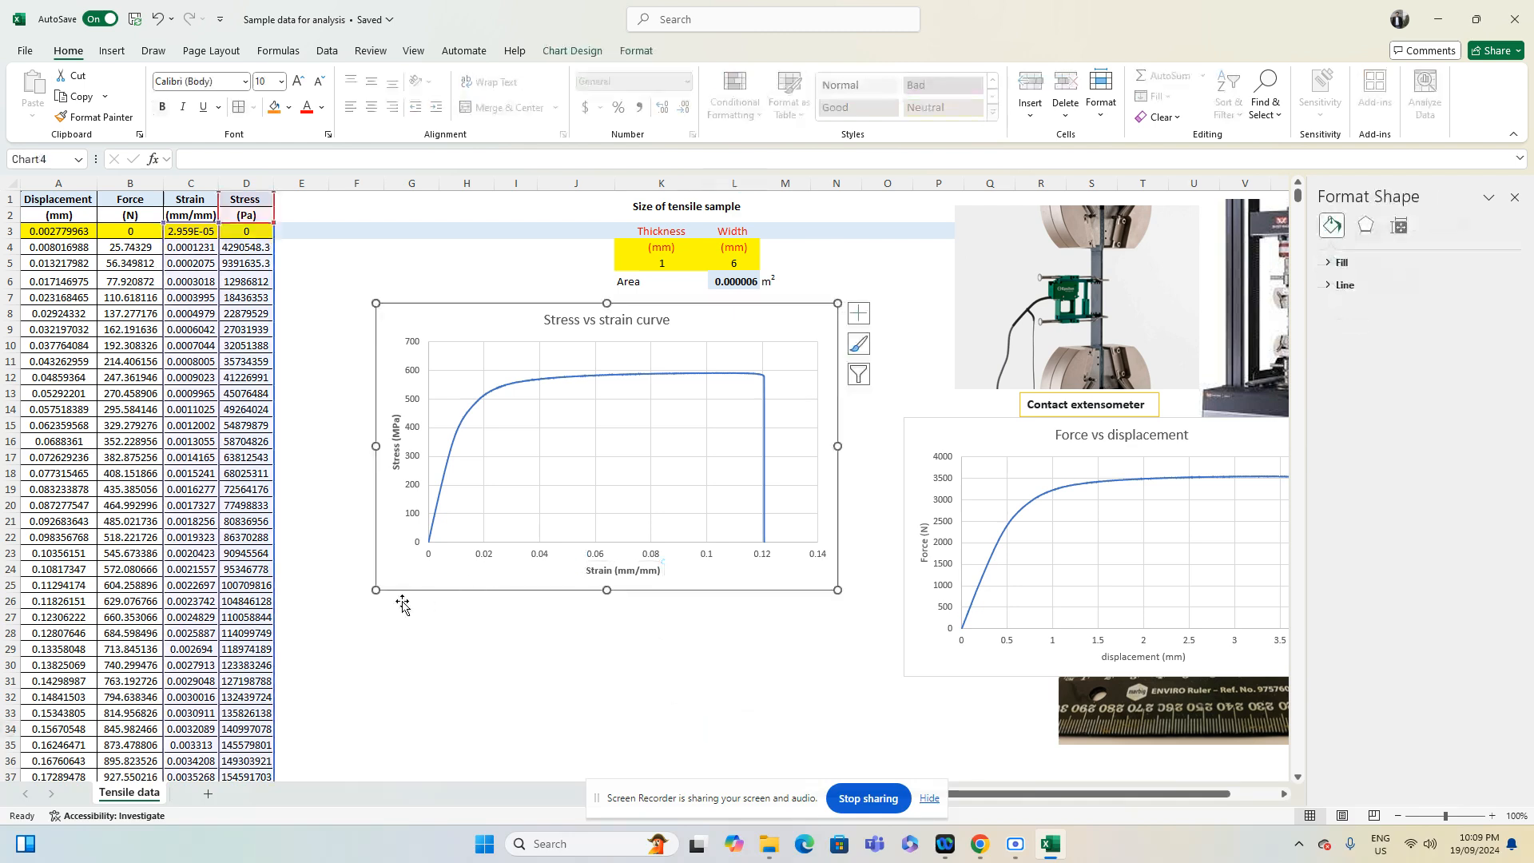
Enlarge the stress-strain chart to about column F and row 27, and close the formatting pane
left_click_drag(377, 589, 350, 629)
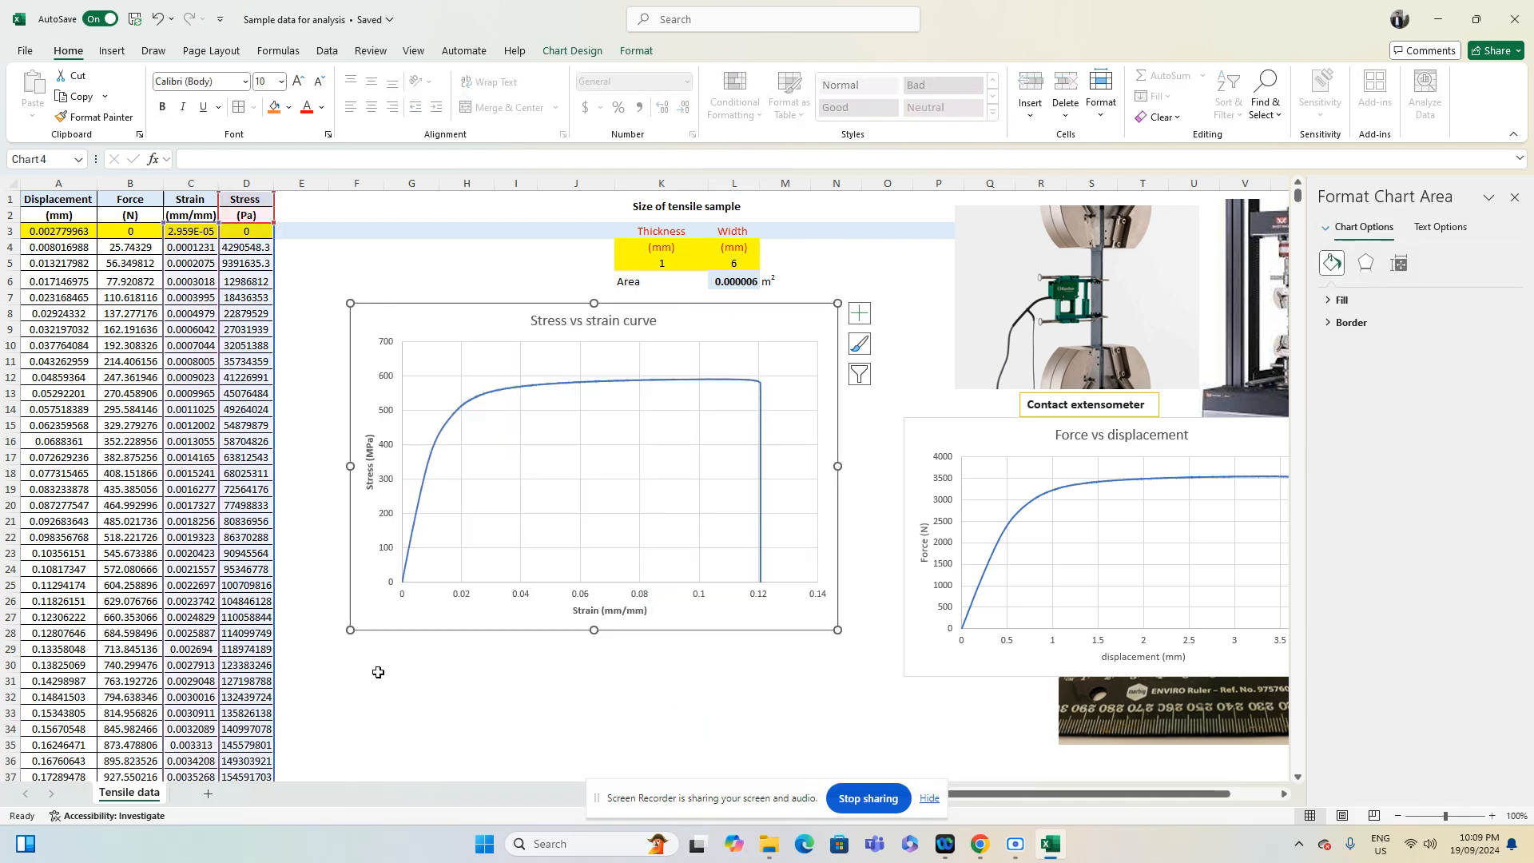
left_click(525, 691)
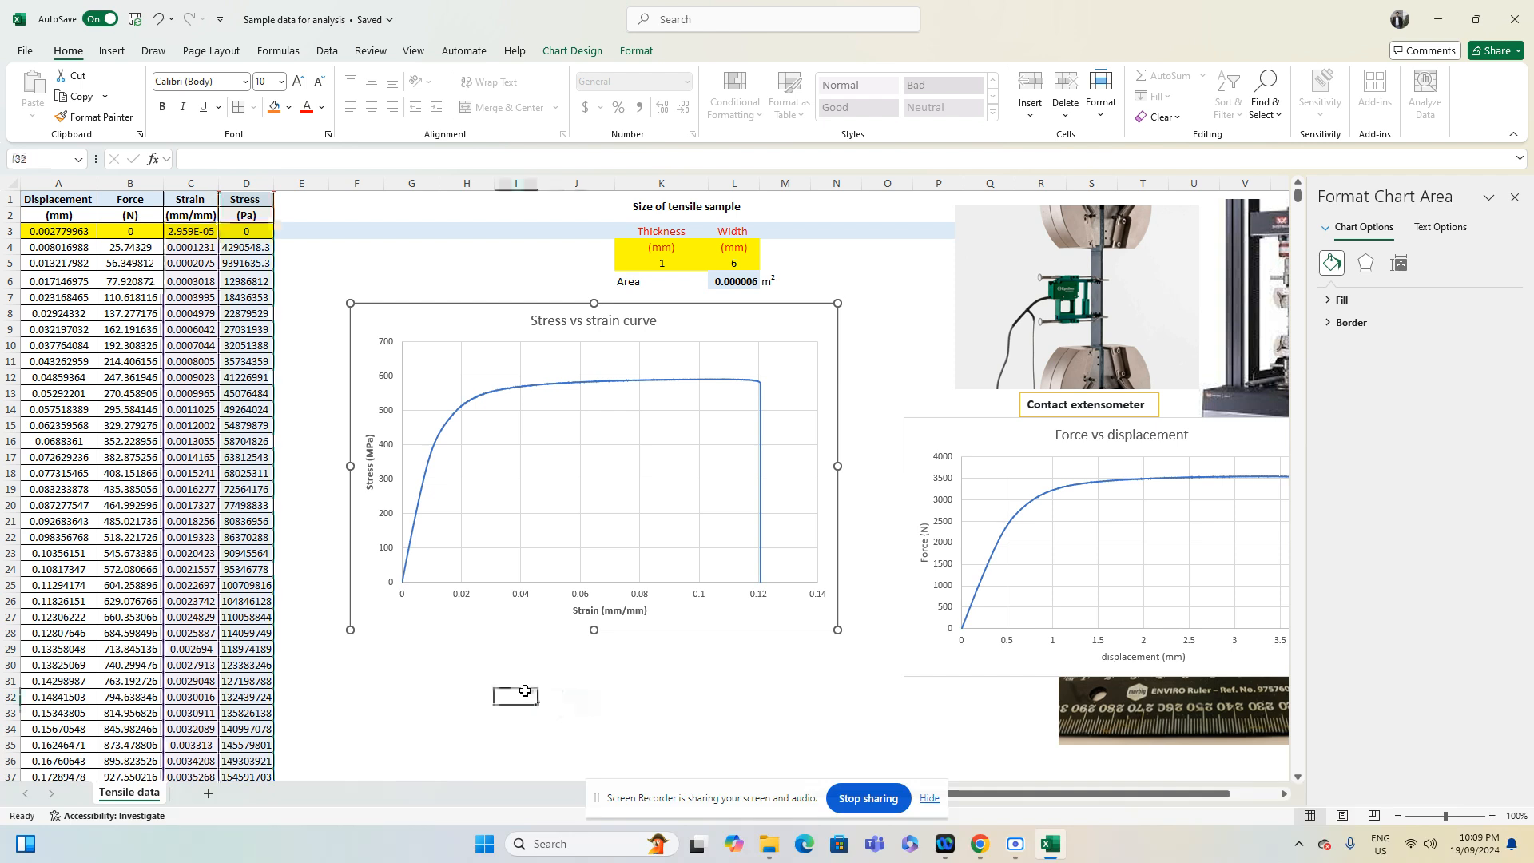
left_click(554, 384)
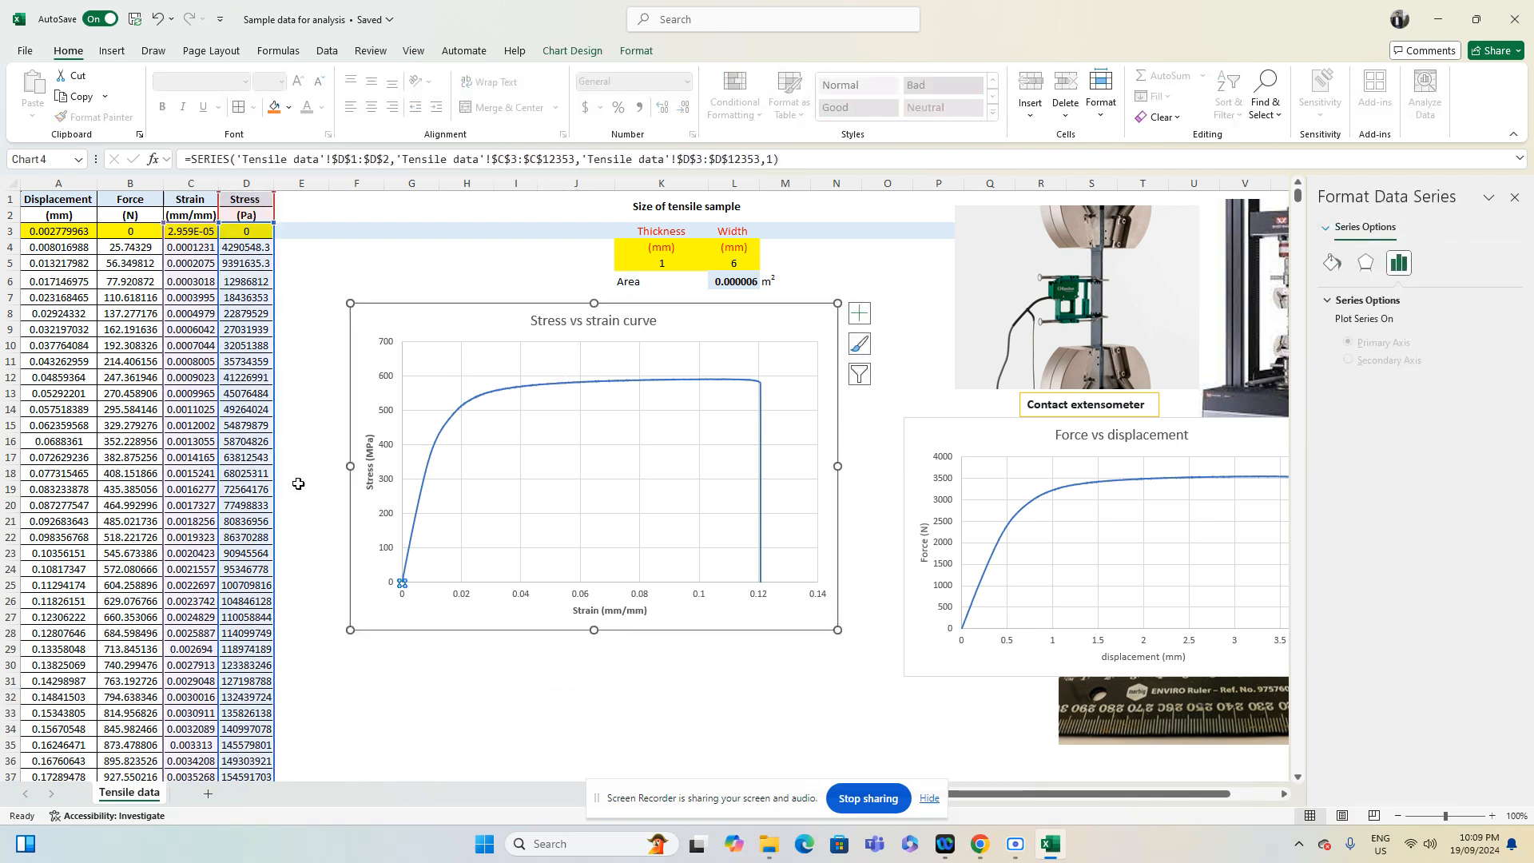
left_click(525, 727)
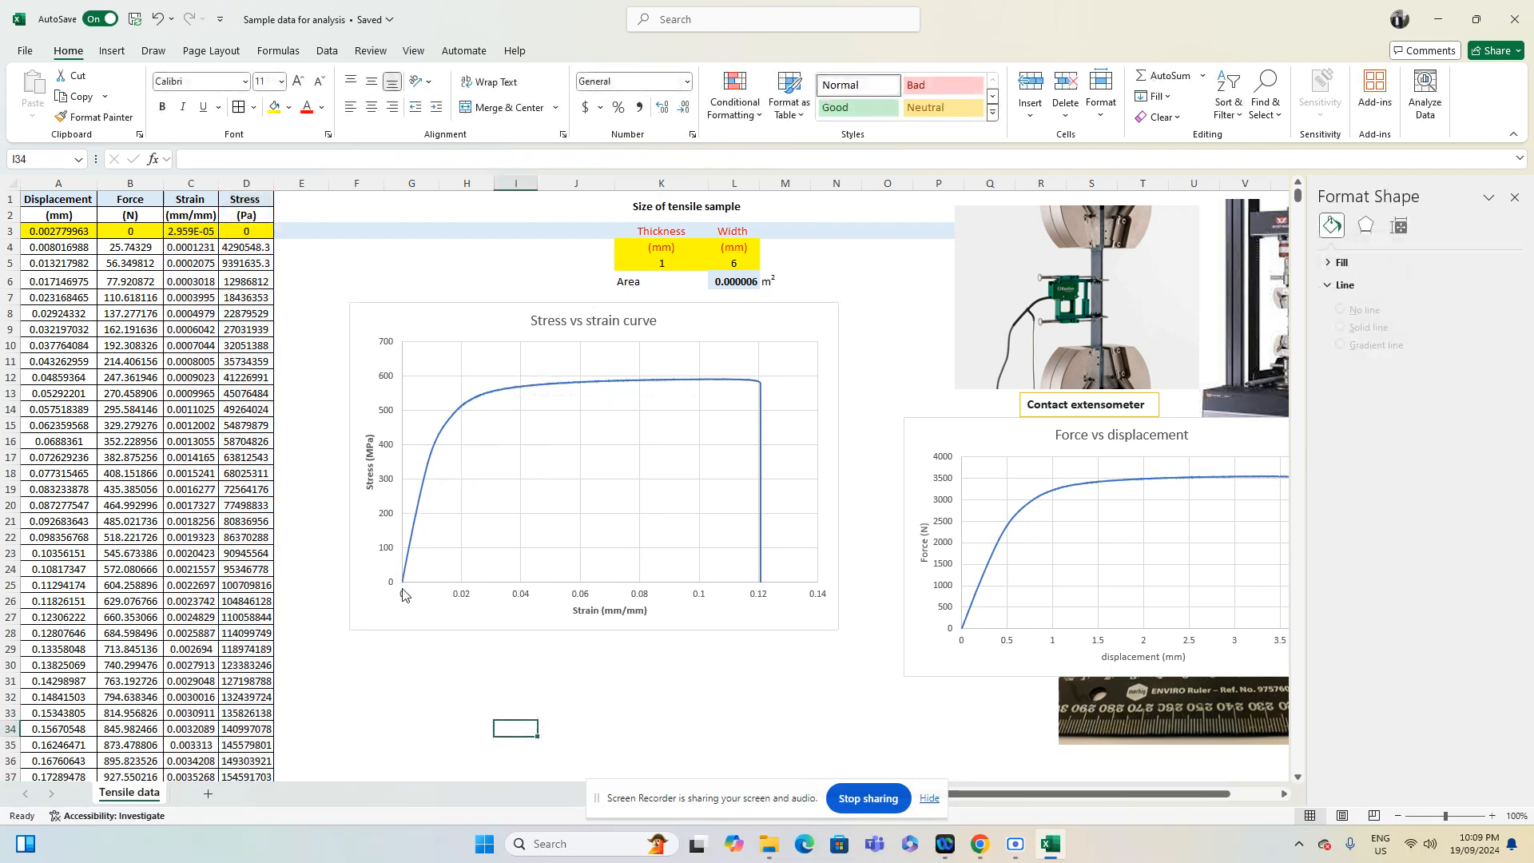
mouse_move(434, 449)
left_click(1514, 197)
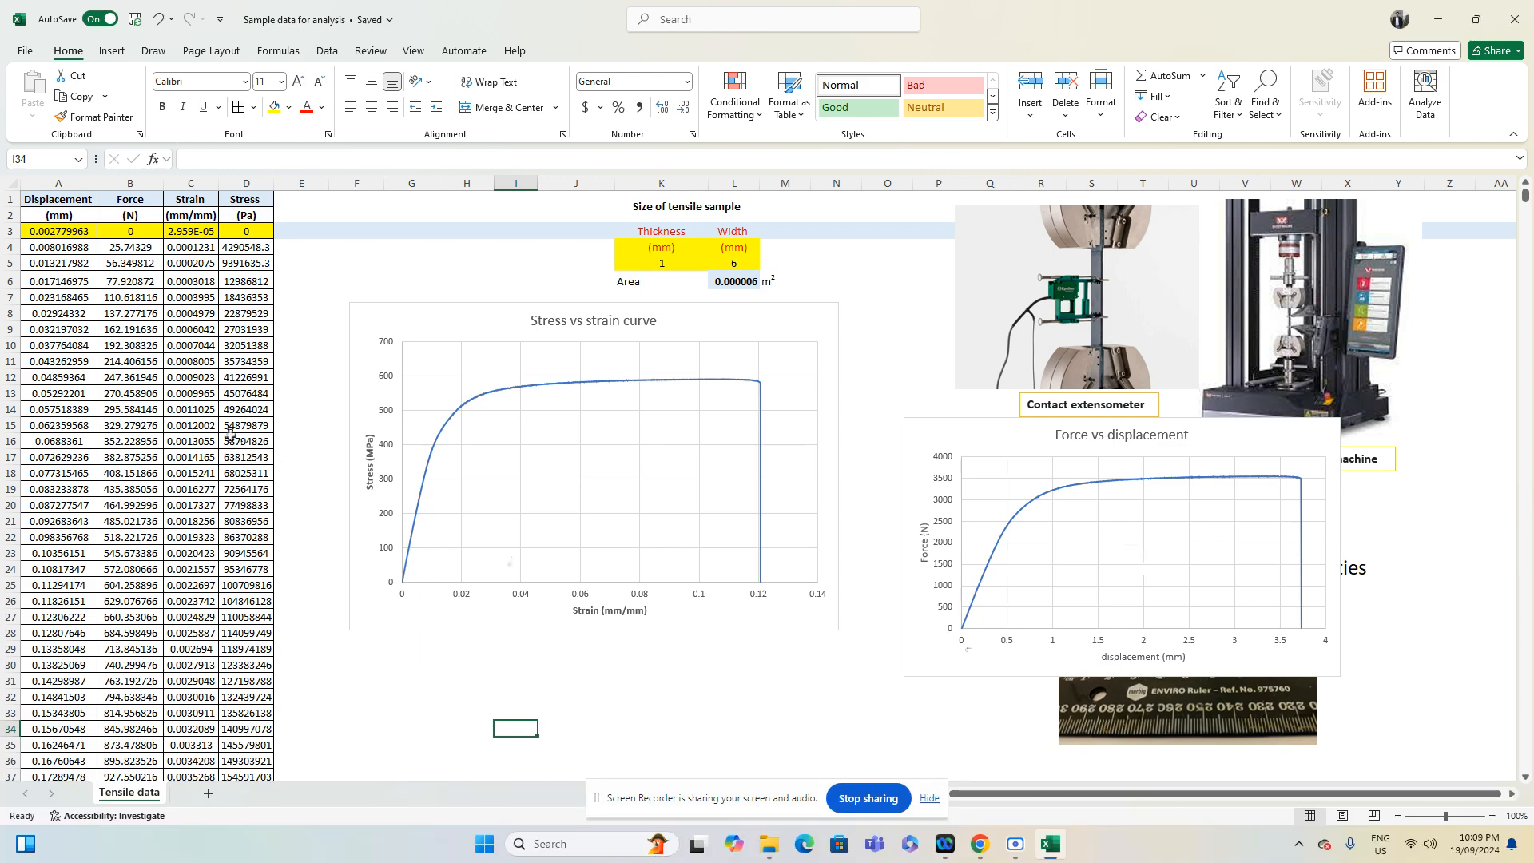
scroll(84, 511, "down", 20)
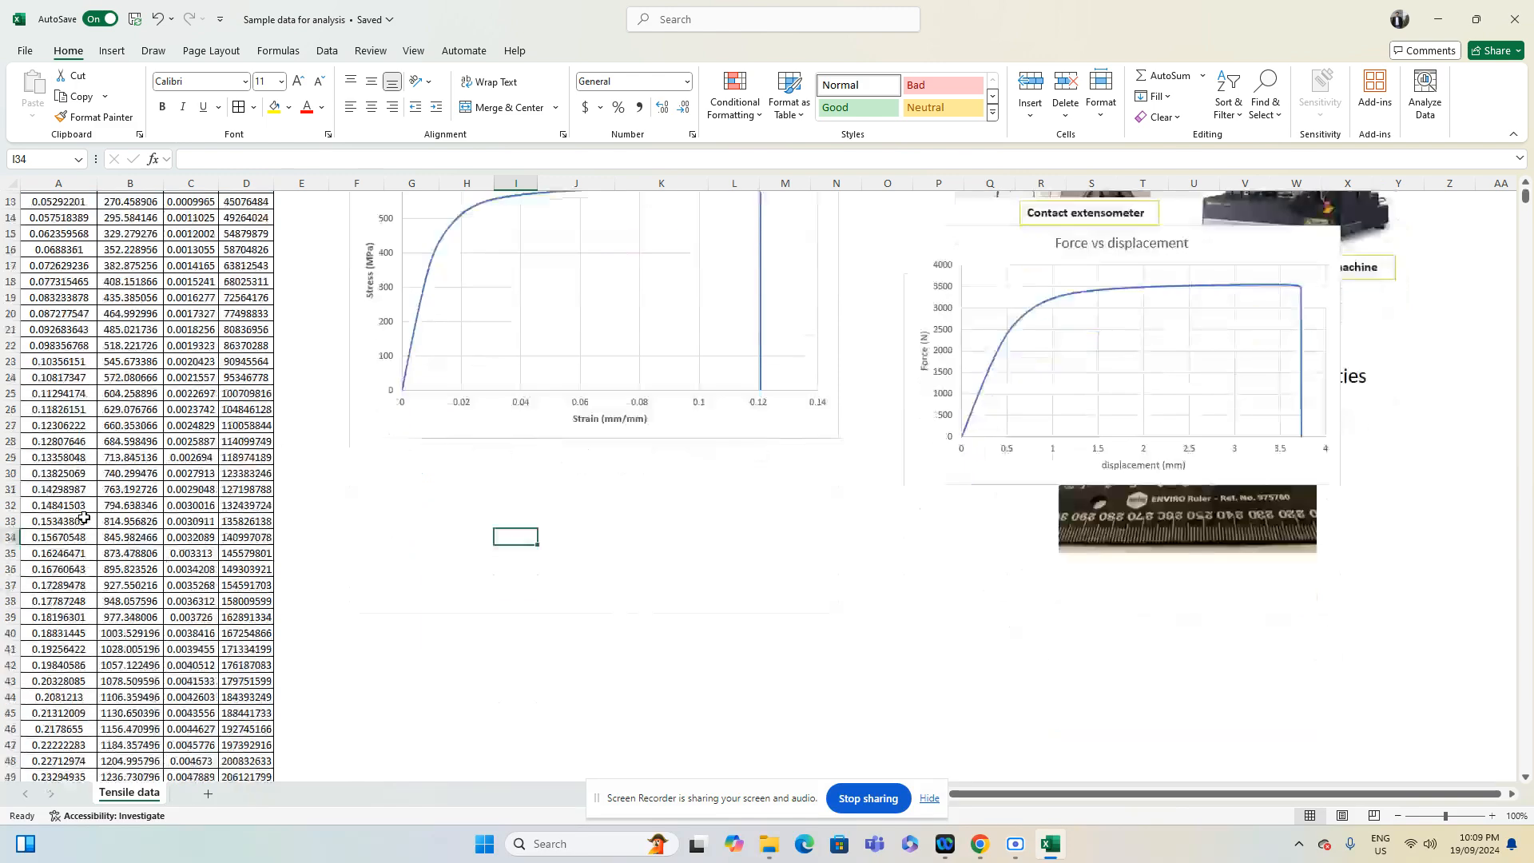
scroll(505, 561, "up", 20)
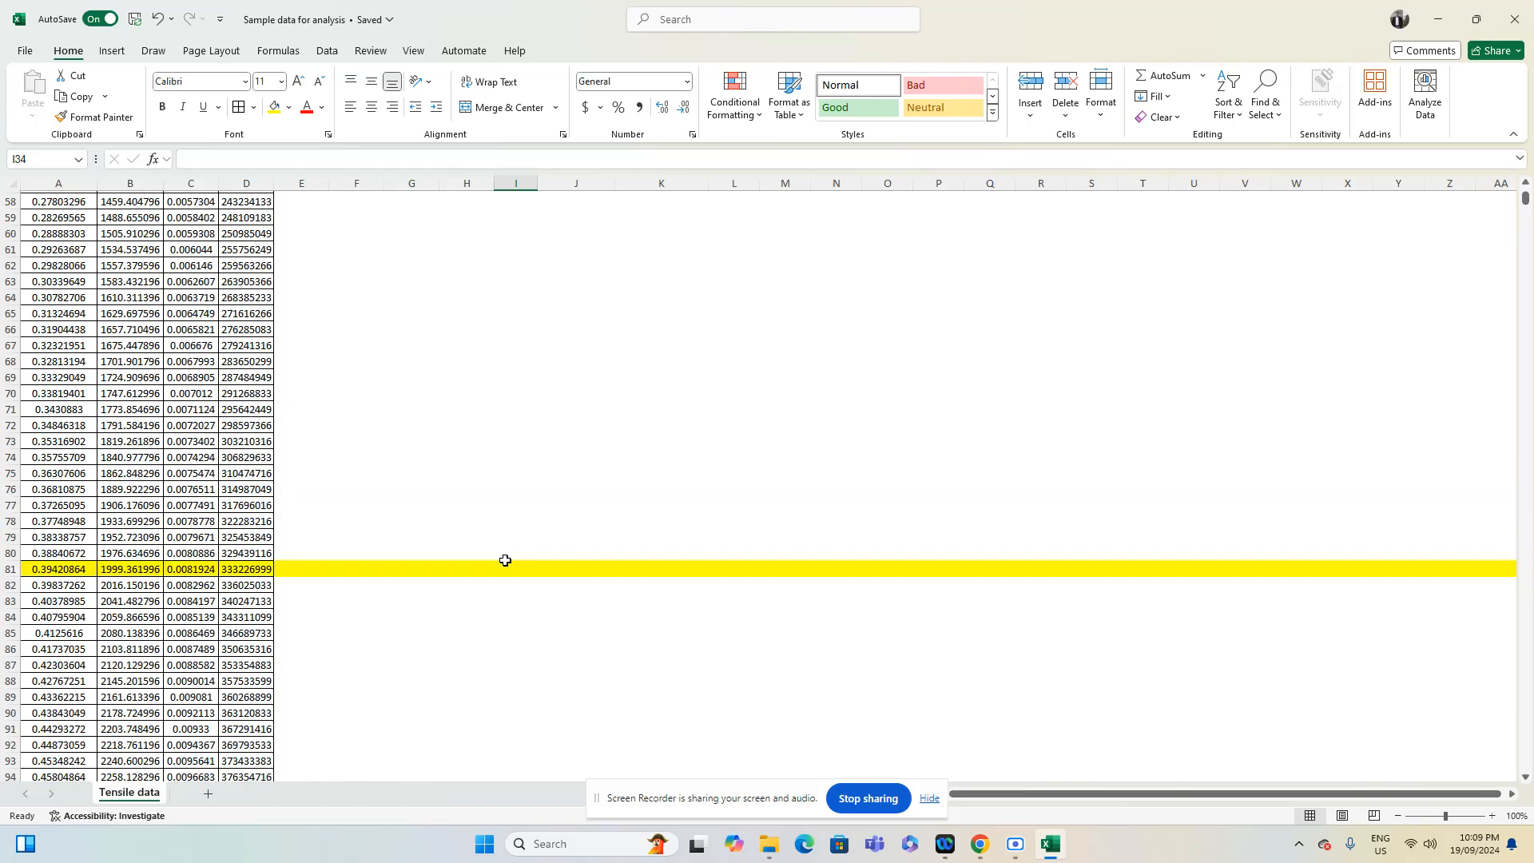
right_click(545, 380)
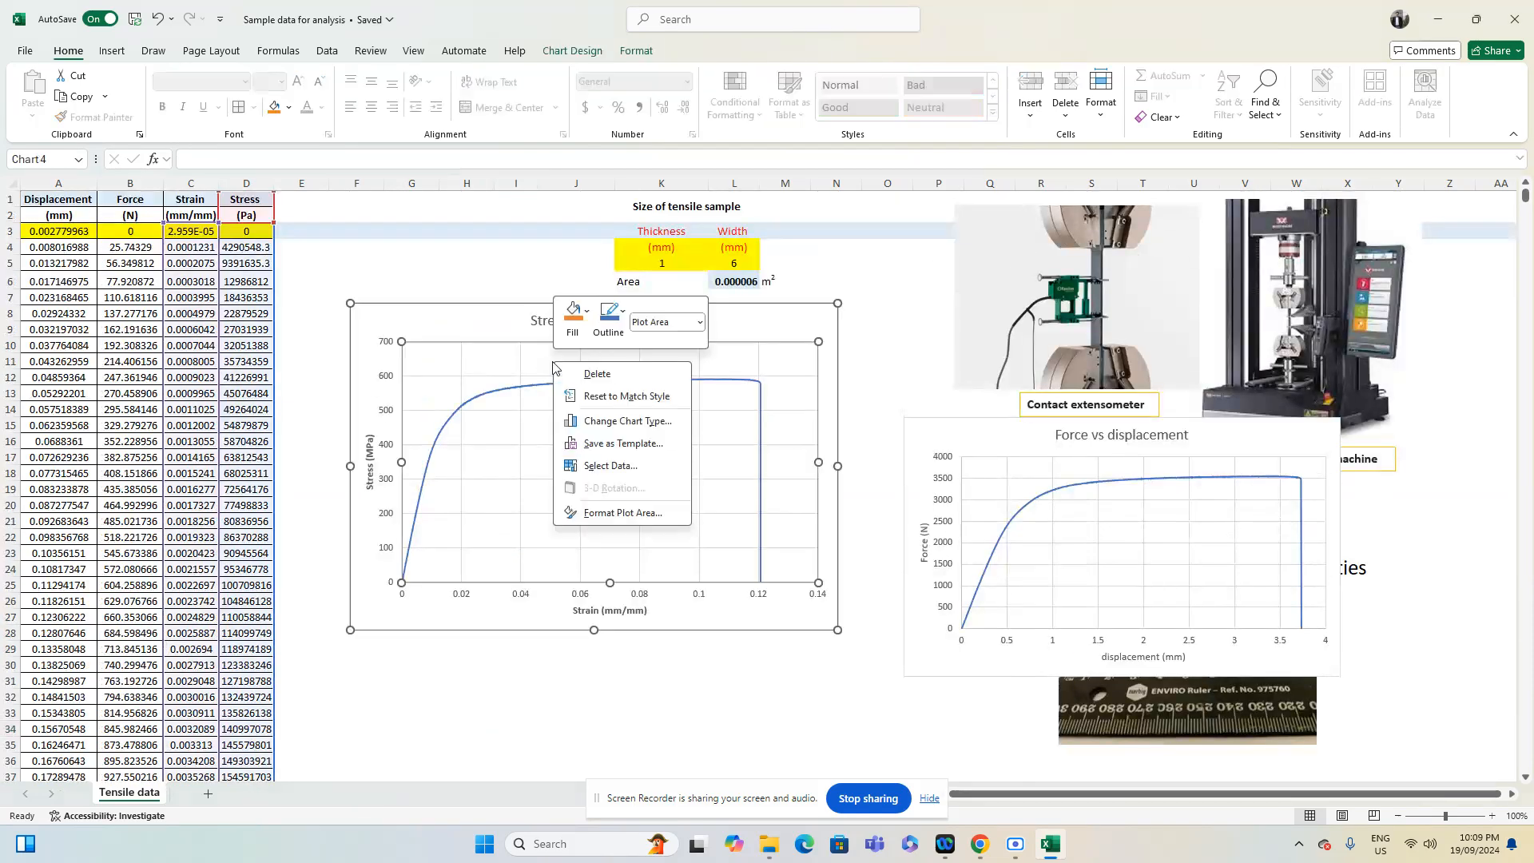
right_click(513, 431)
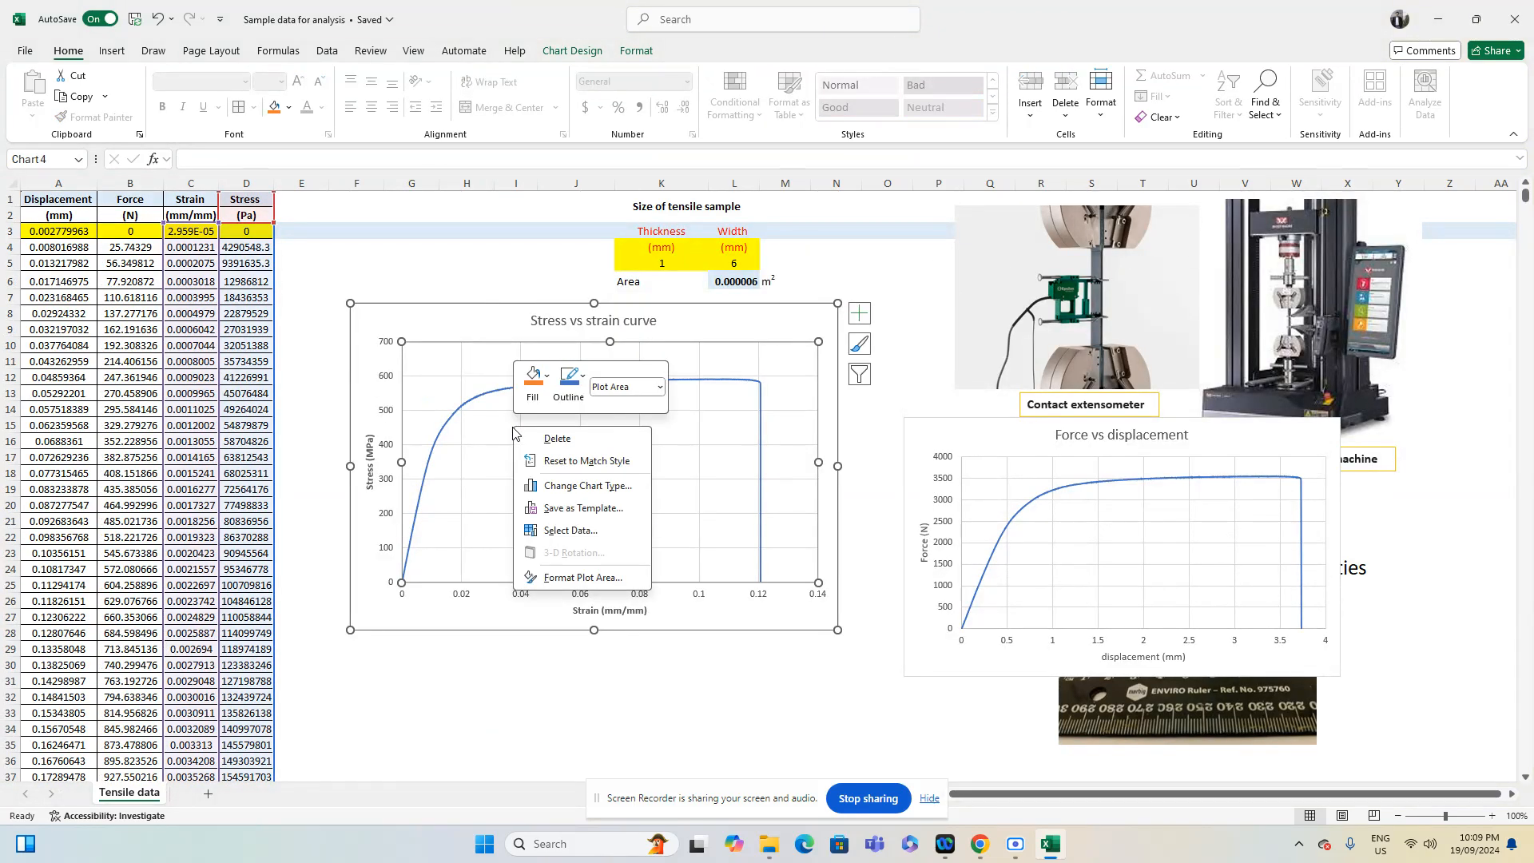
left_click(570, 530)
left_click(179, 244)
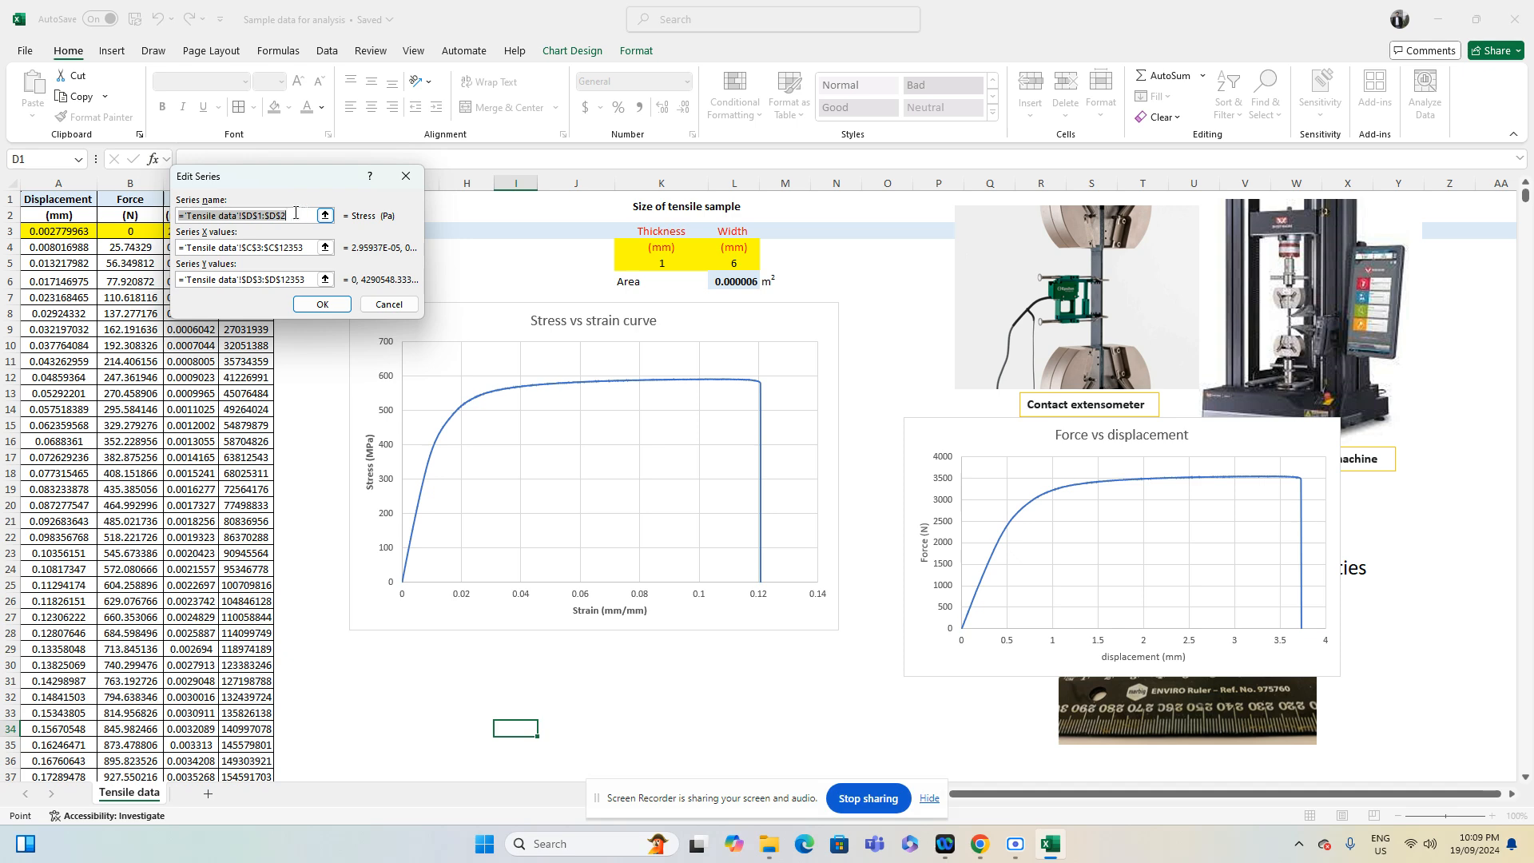
left_click(397, 308)
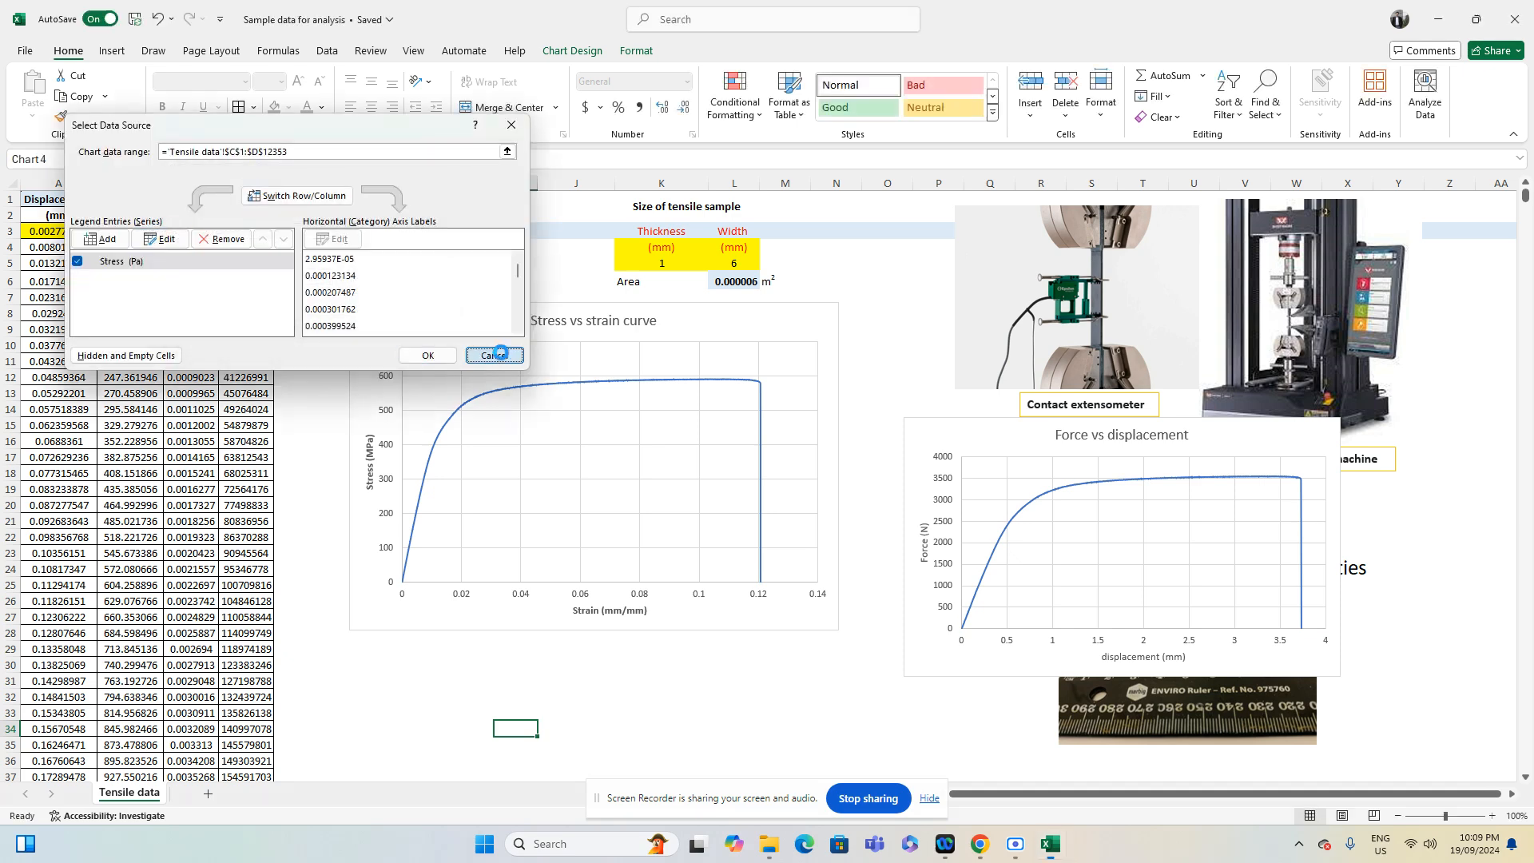
left_click(428, 356)
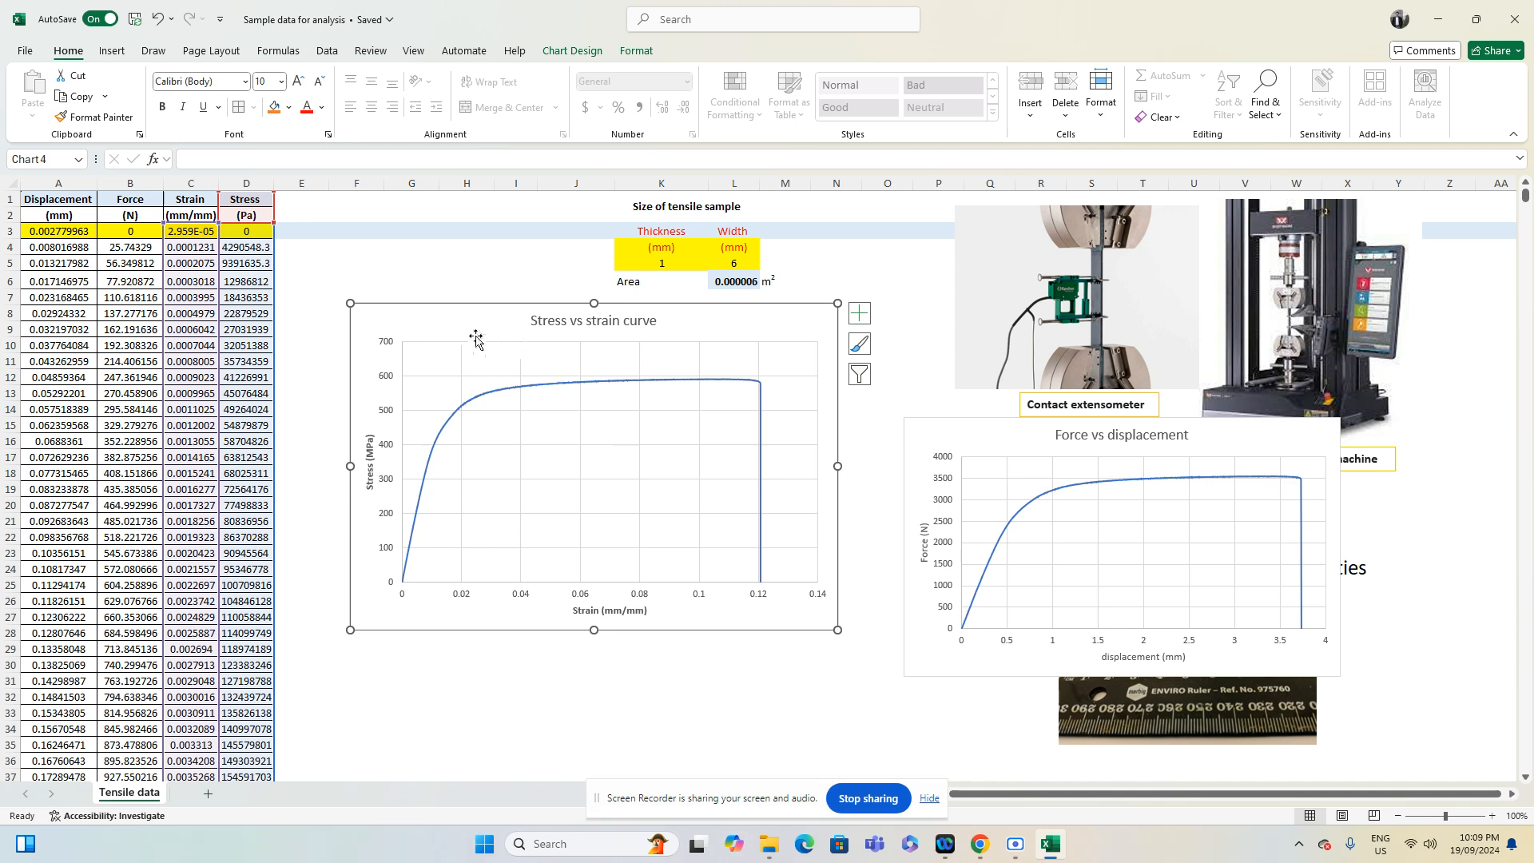
Shrink the stress-strain chart and stack a duplicate of it directly beneath the original
left_click_drag(352, 302, 500, 306)
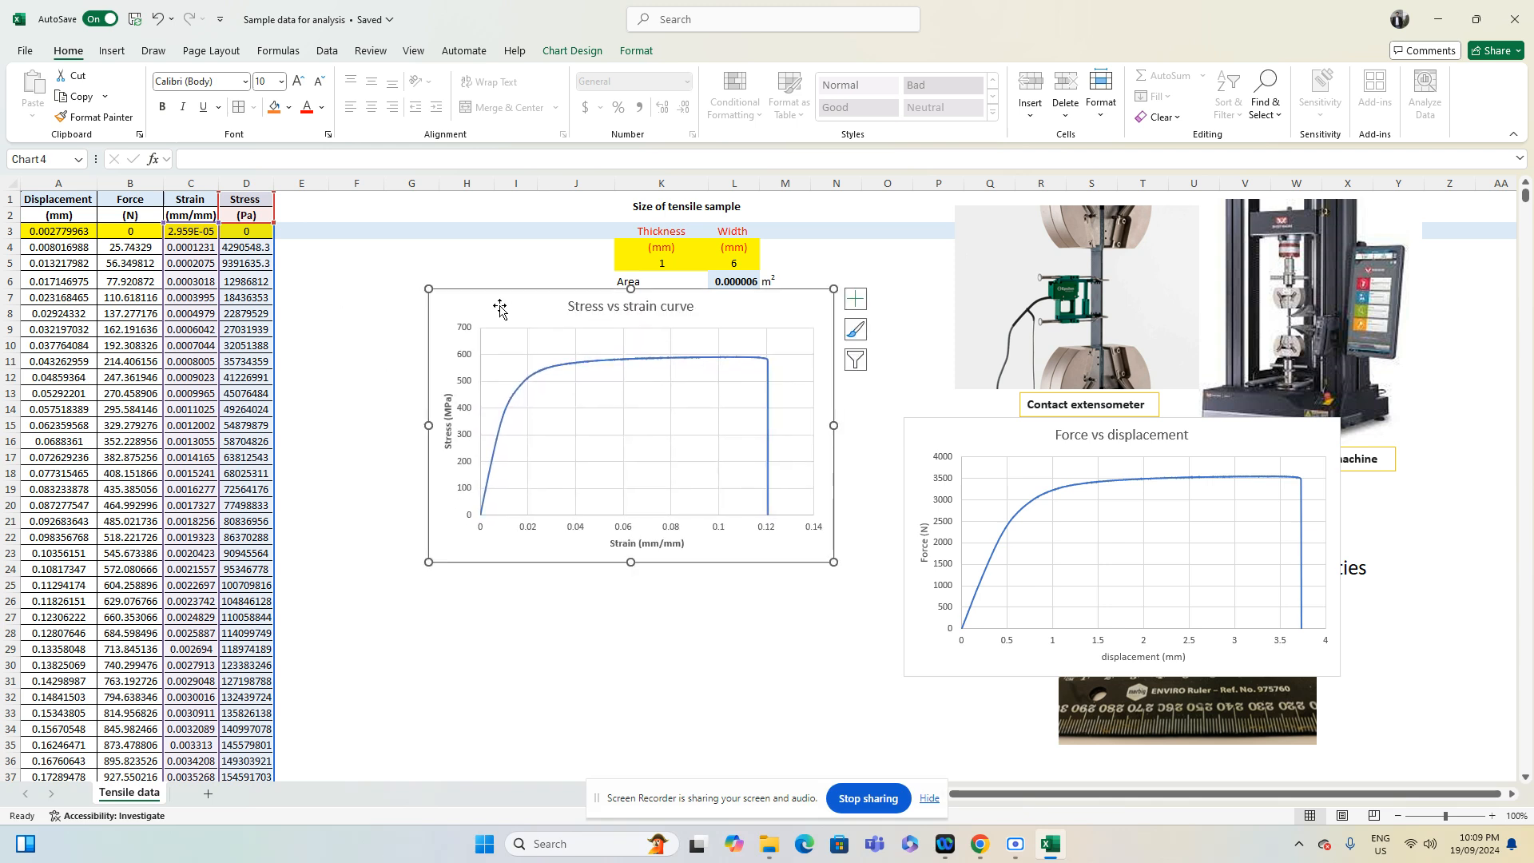
left_click(341, 355)
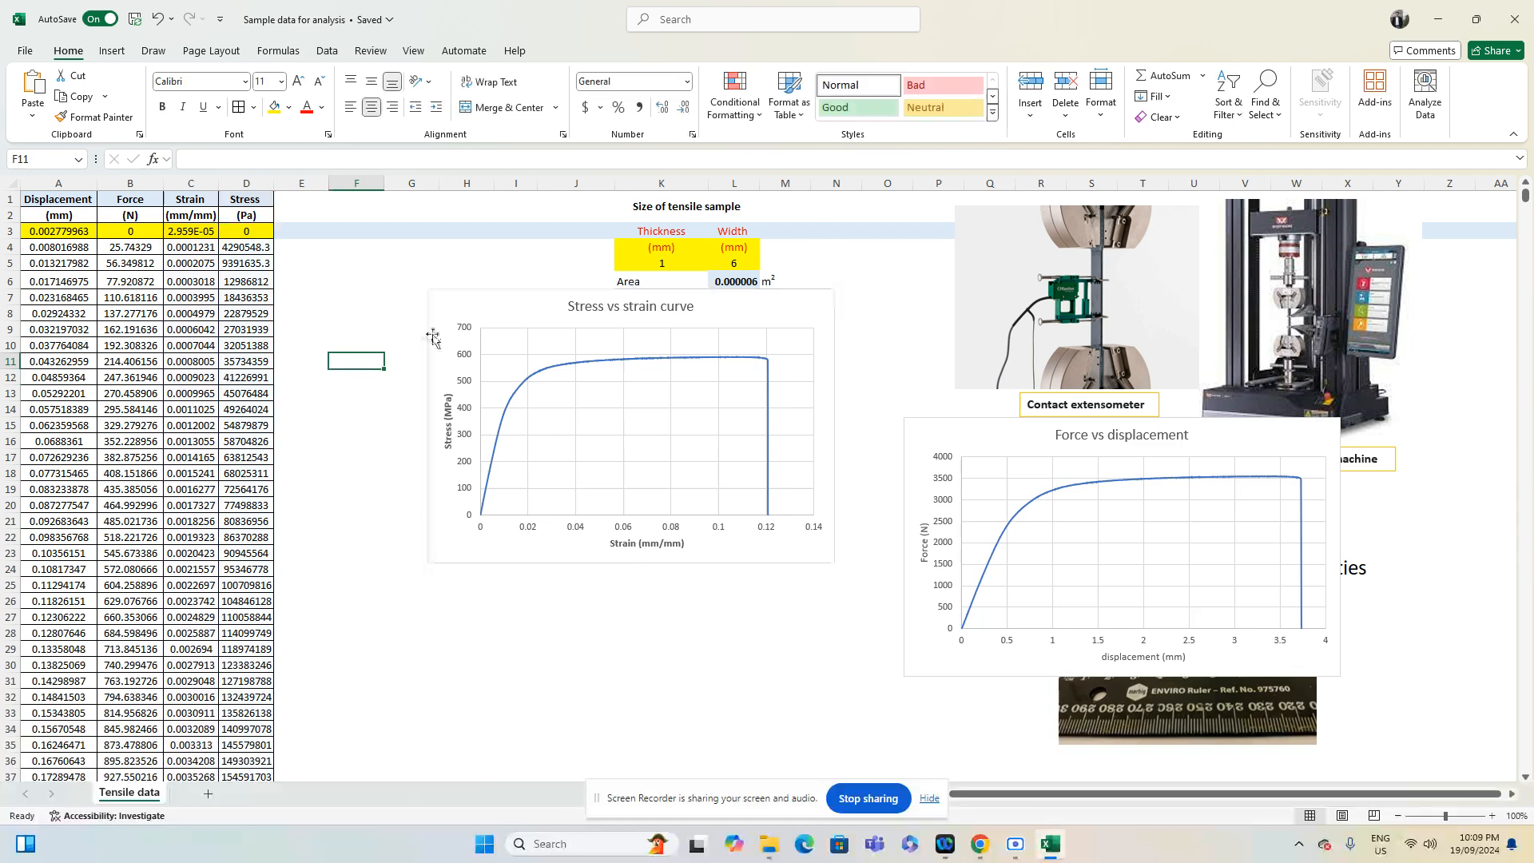
left_click(470, 310)
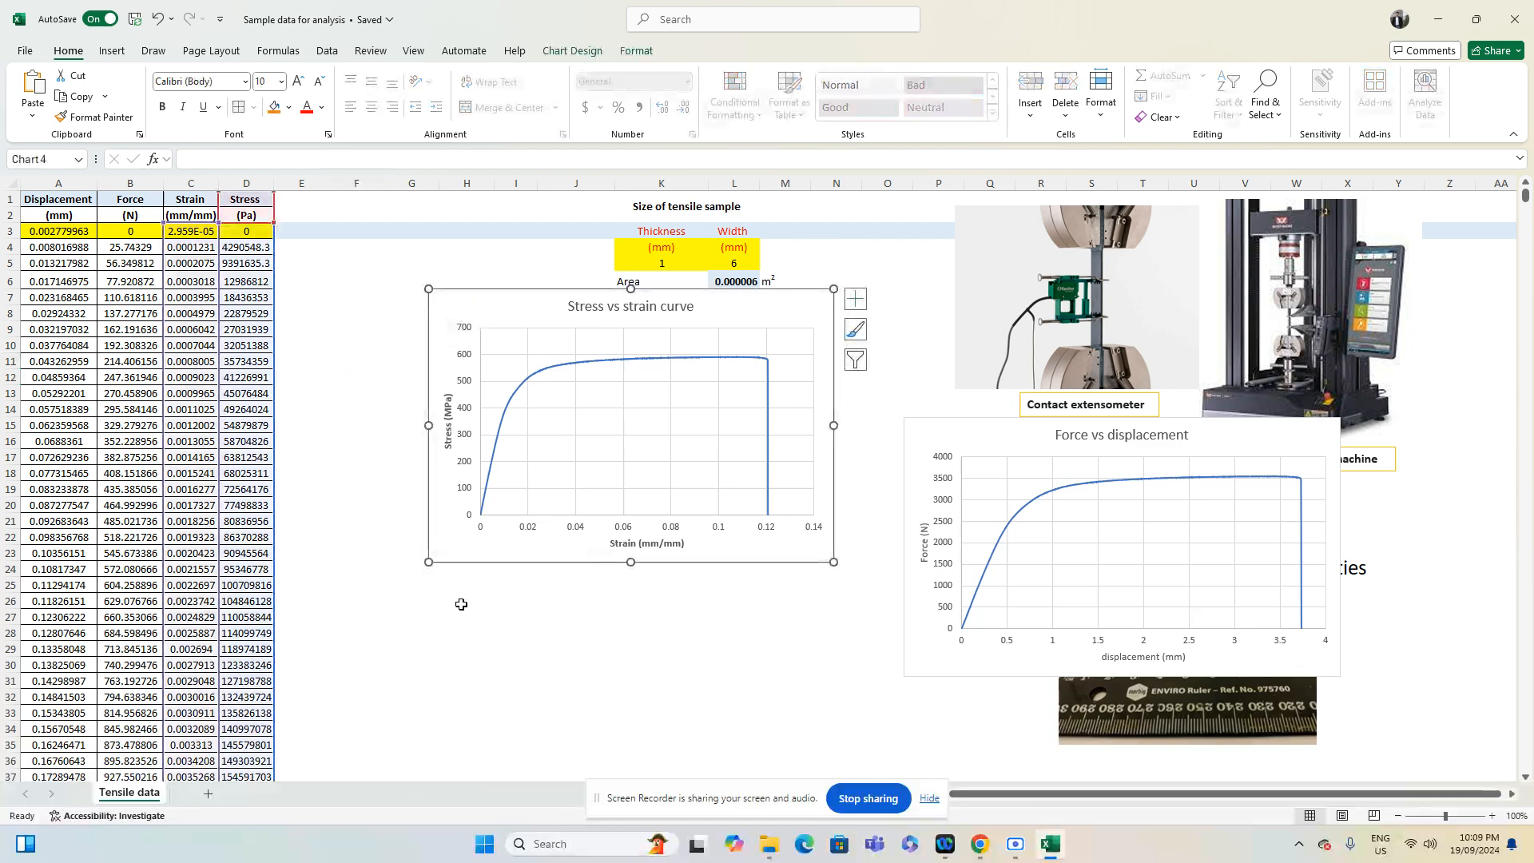
left_click(460, 596)
key("ctrl+v")
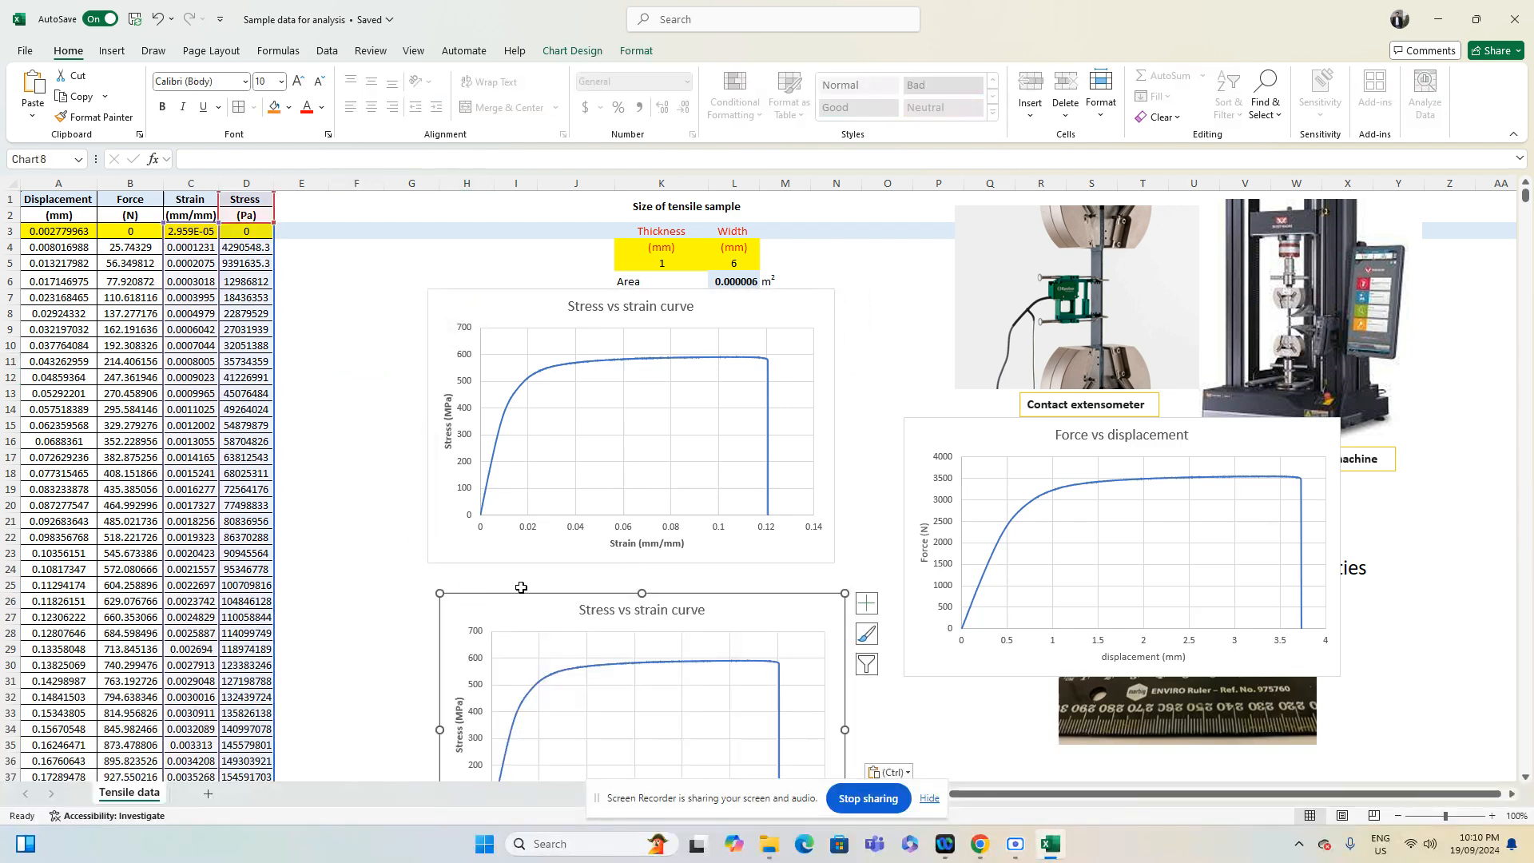
left_click_drag(523, 308, 556, 286)
left_click_drag(526, 639, 545, 559)
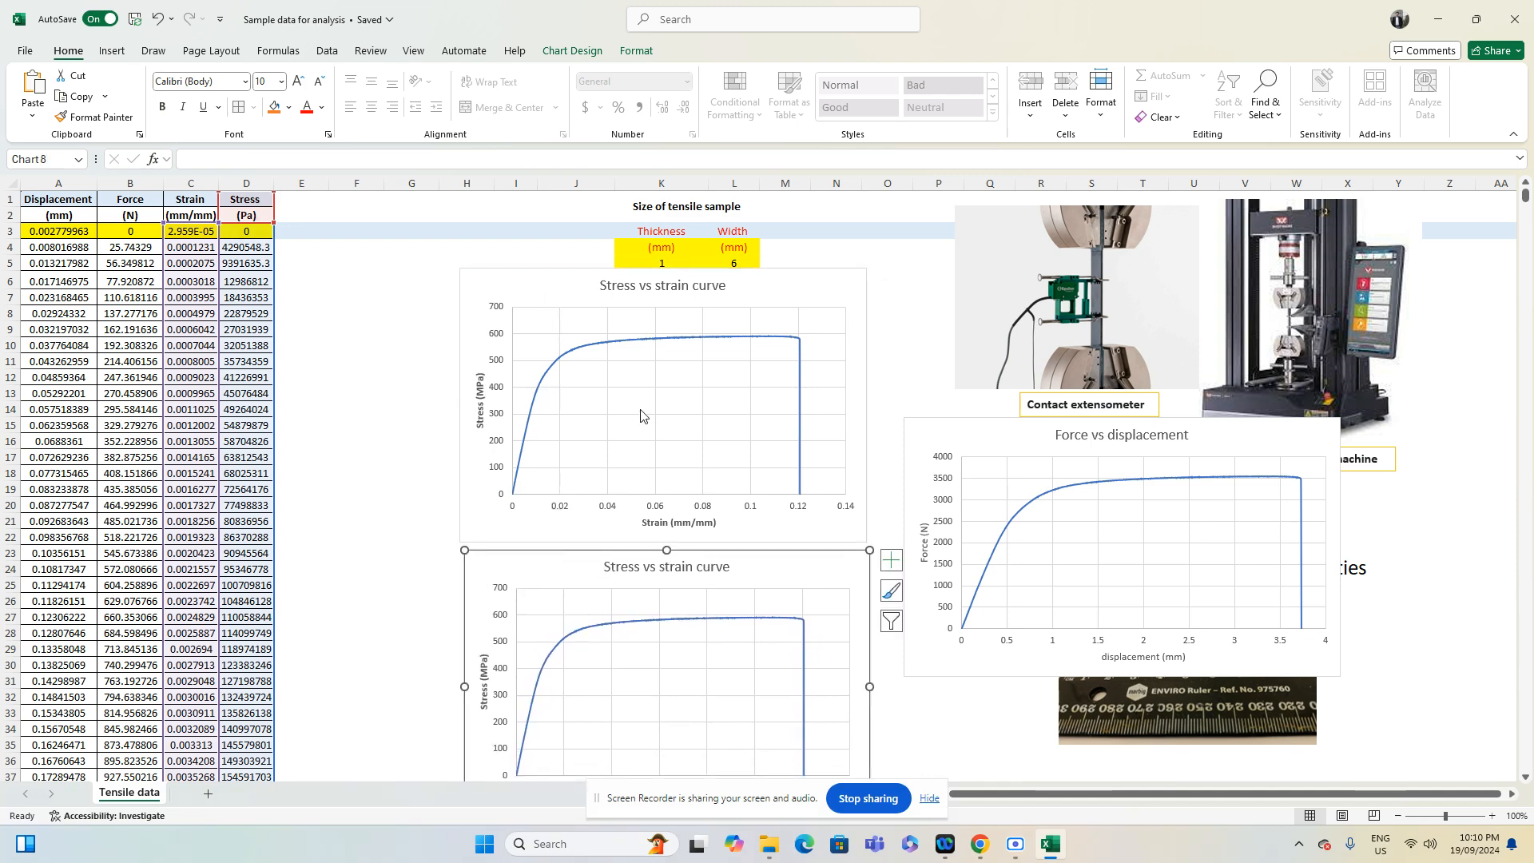
Edit the upper stress-strain chart's data series so its X values cover only $C$3:$C$81
left_click(635, 345)
right_click(635, 342)
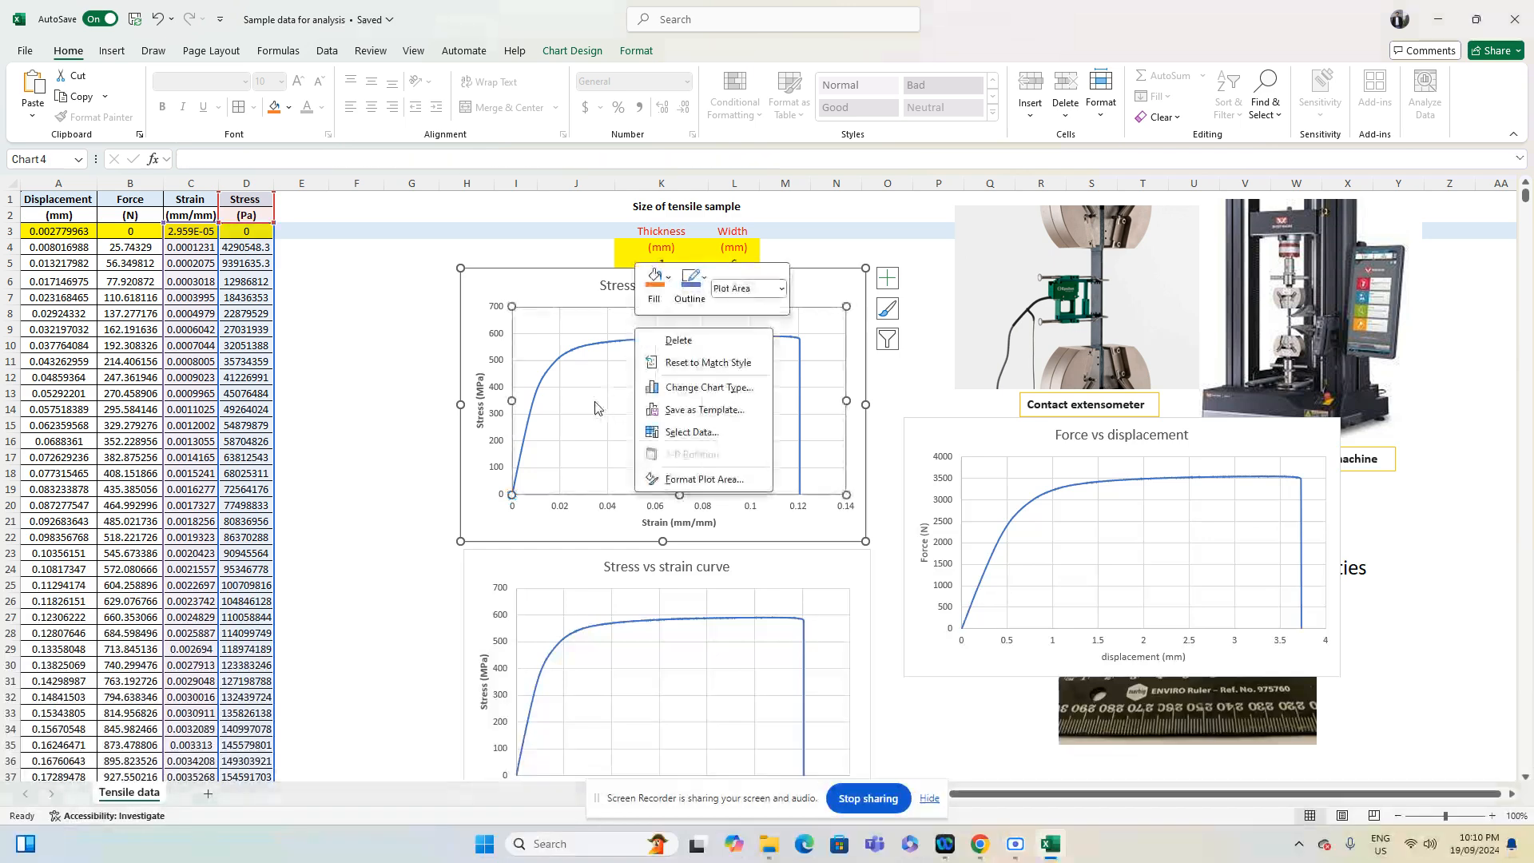
key("Escape")
right_click(619, 323)
left_click(676, 424)
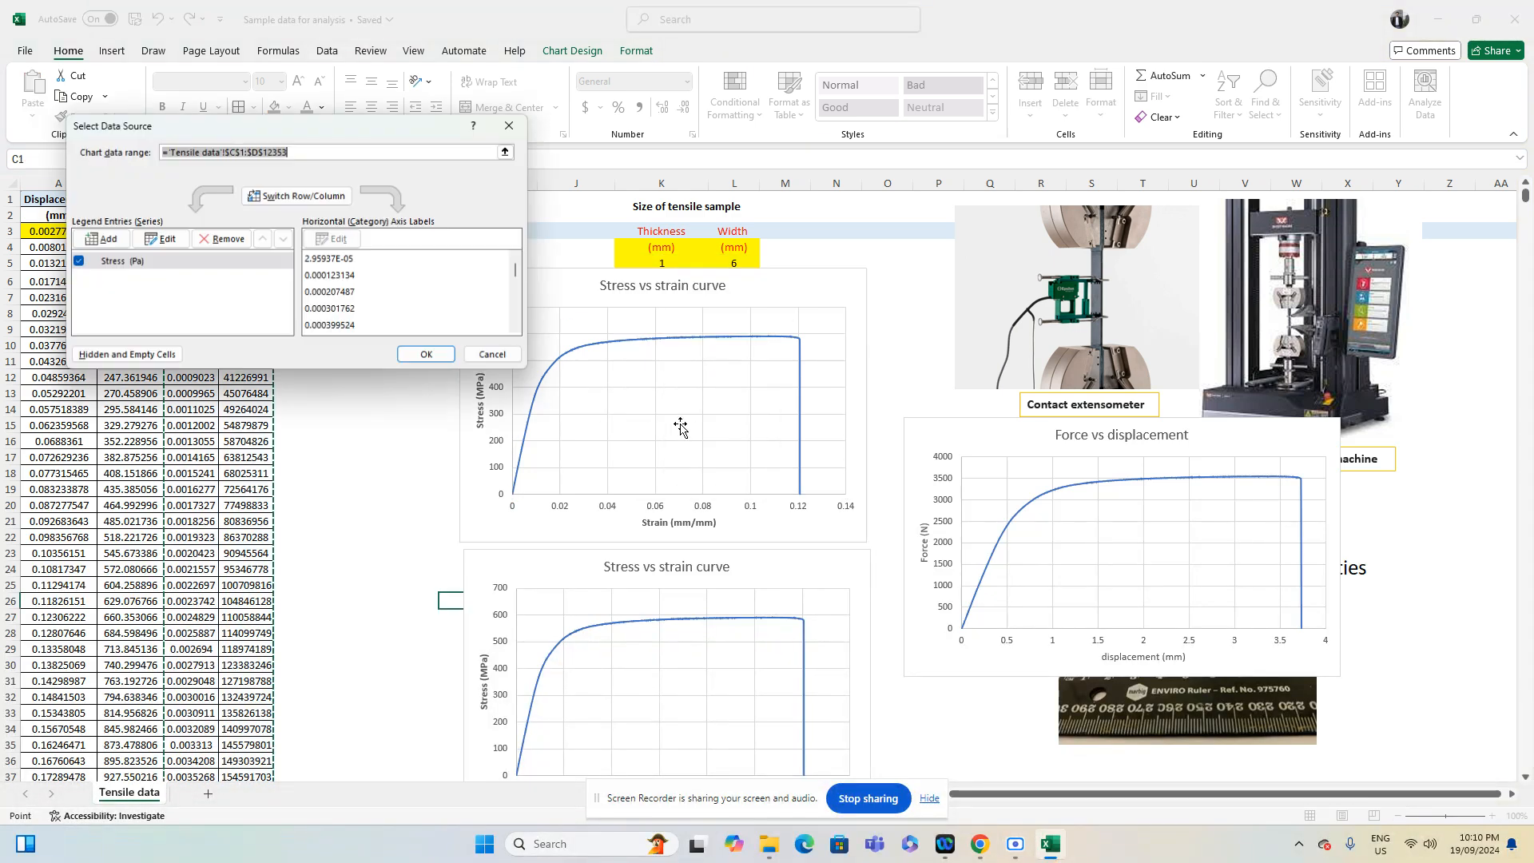
left_click(161, 264)
left_click(163, 238)
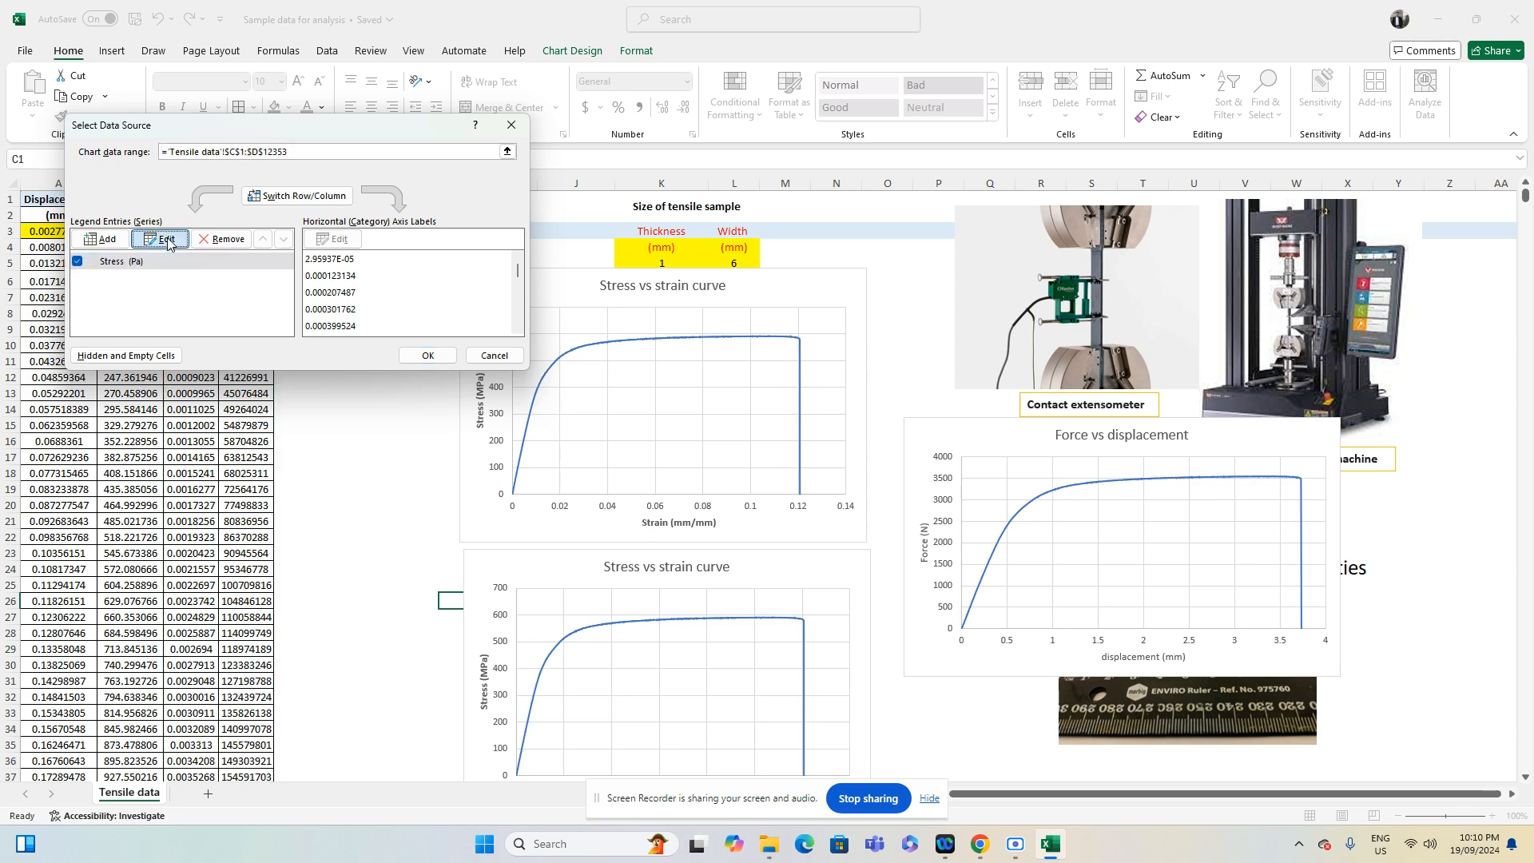
left_click_drag(303, 247, 282, 252)
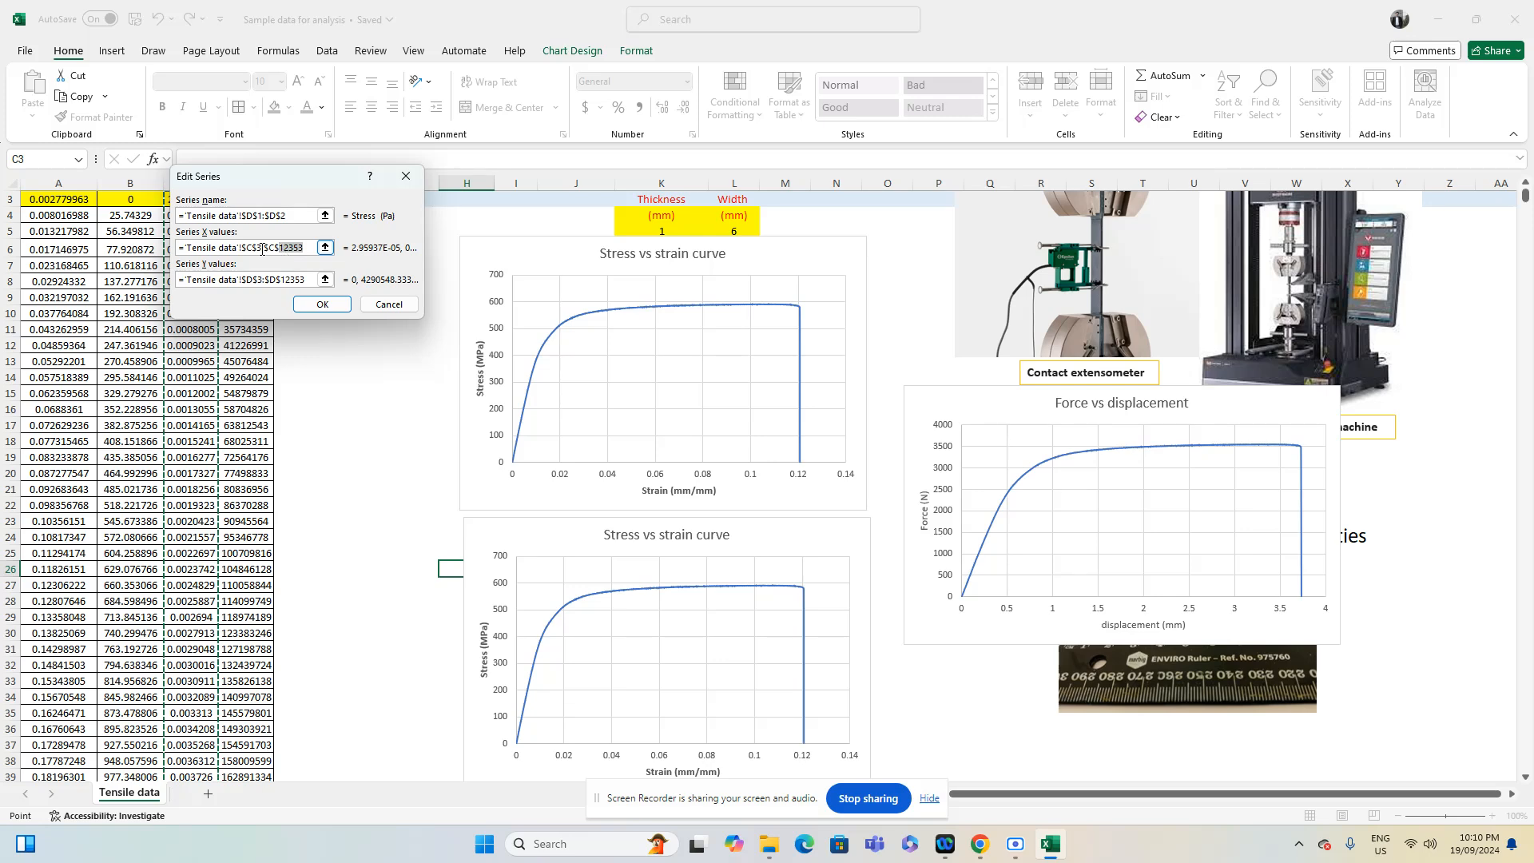
type("8")
Set the same series' Y values to $D$3:$D$81 and apply the data source changes
left_click(283, 278)
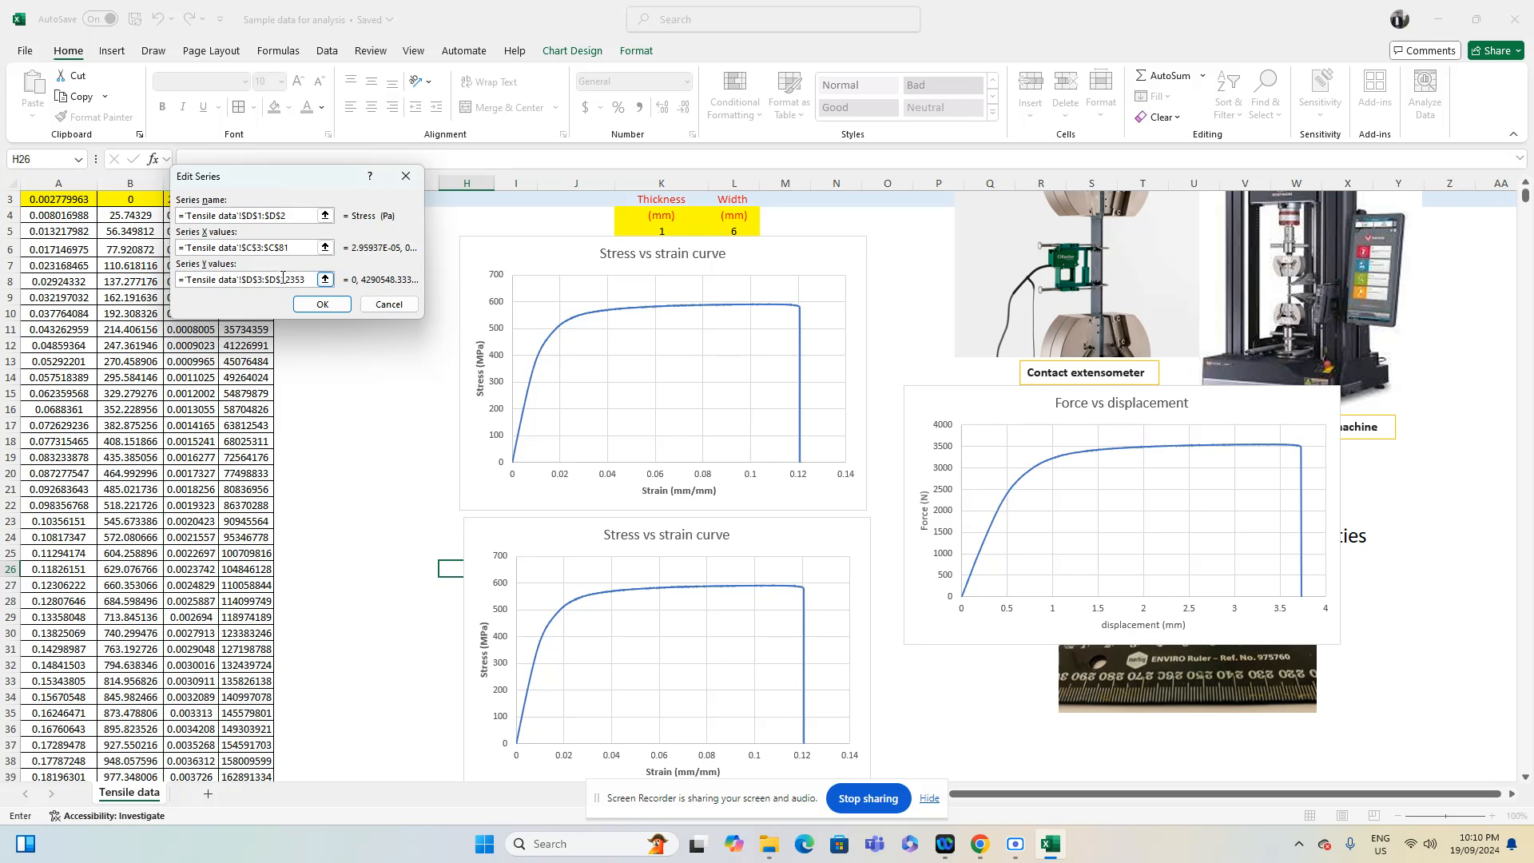
left_click_drag(306, 281, 282, 281)
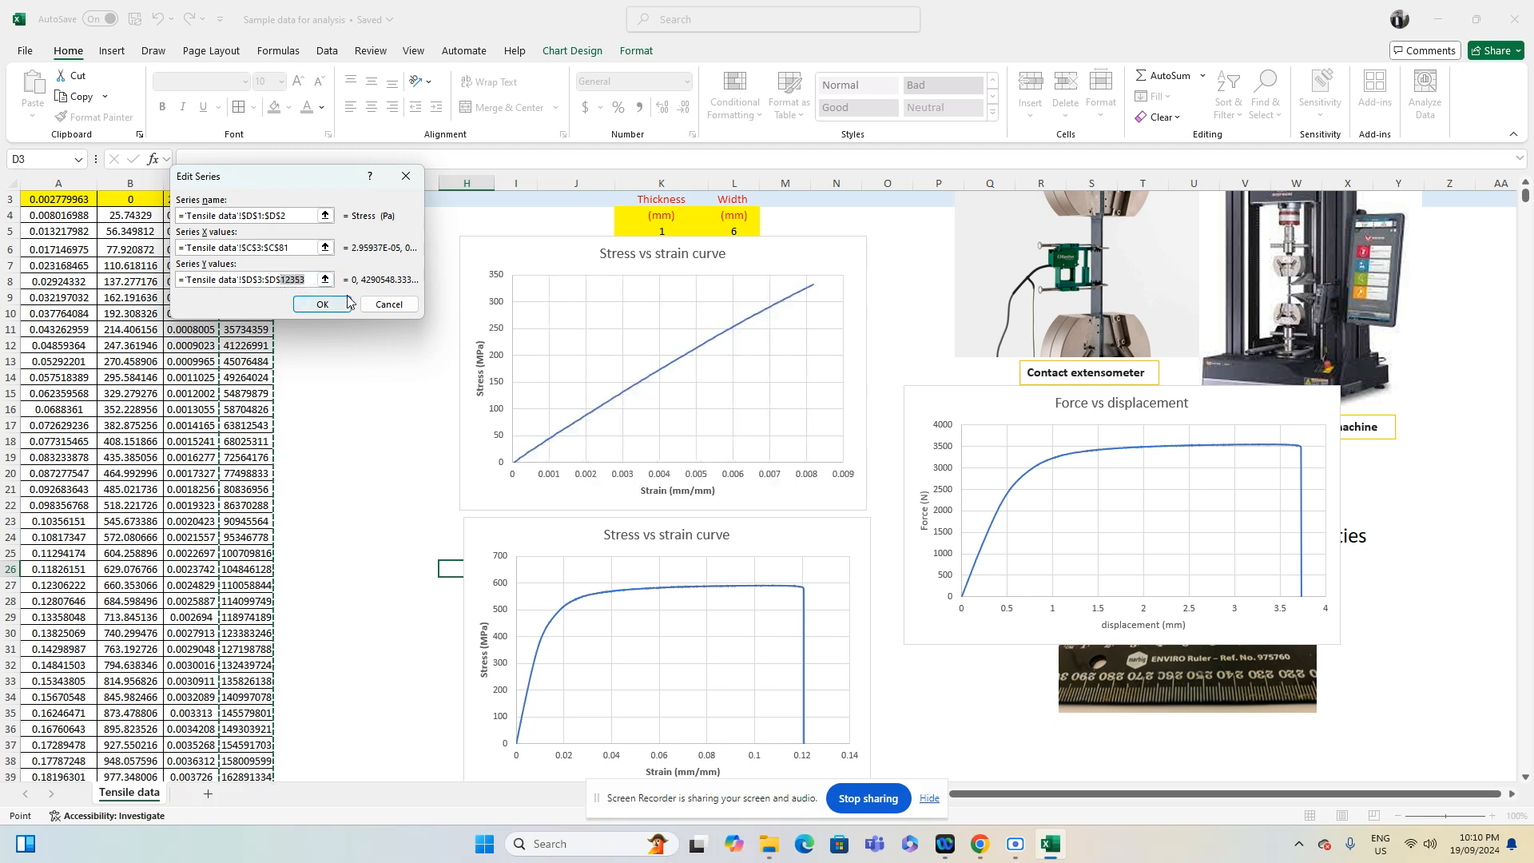
type("8")
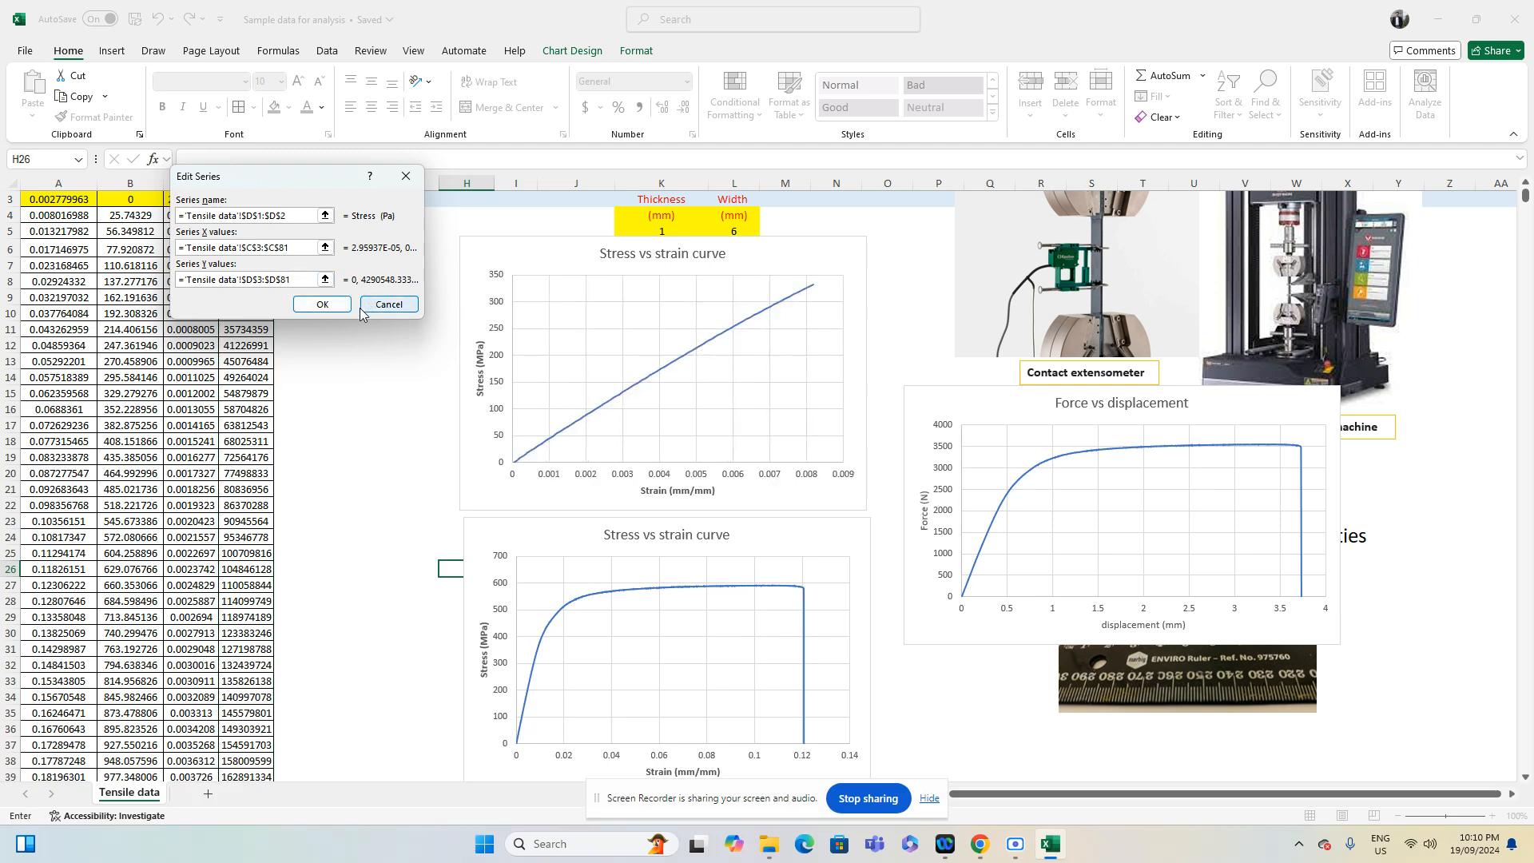
left_click(342, 304)
left_click(411, 352)
left_click(408, 421)
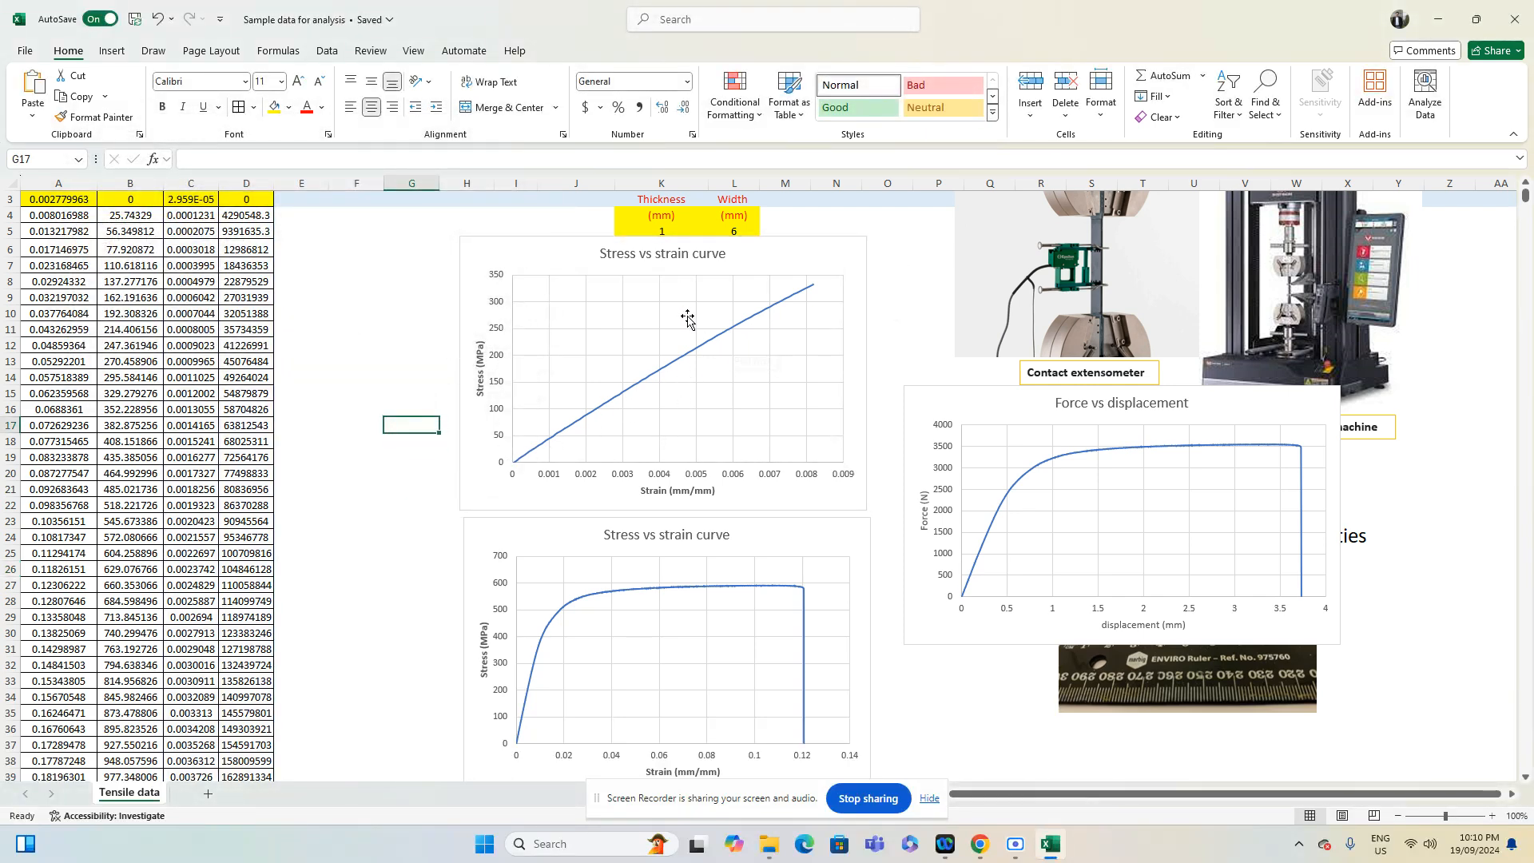
Add a linear trendline to the upper stress-strain chart's series with its formatting options open
left_click(672, 367)
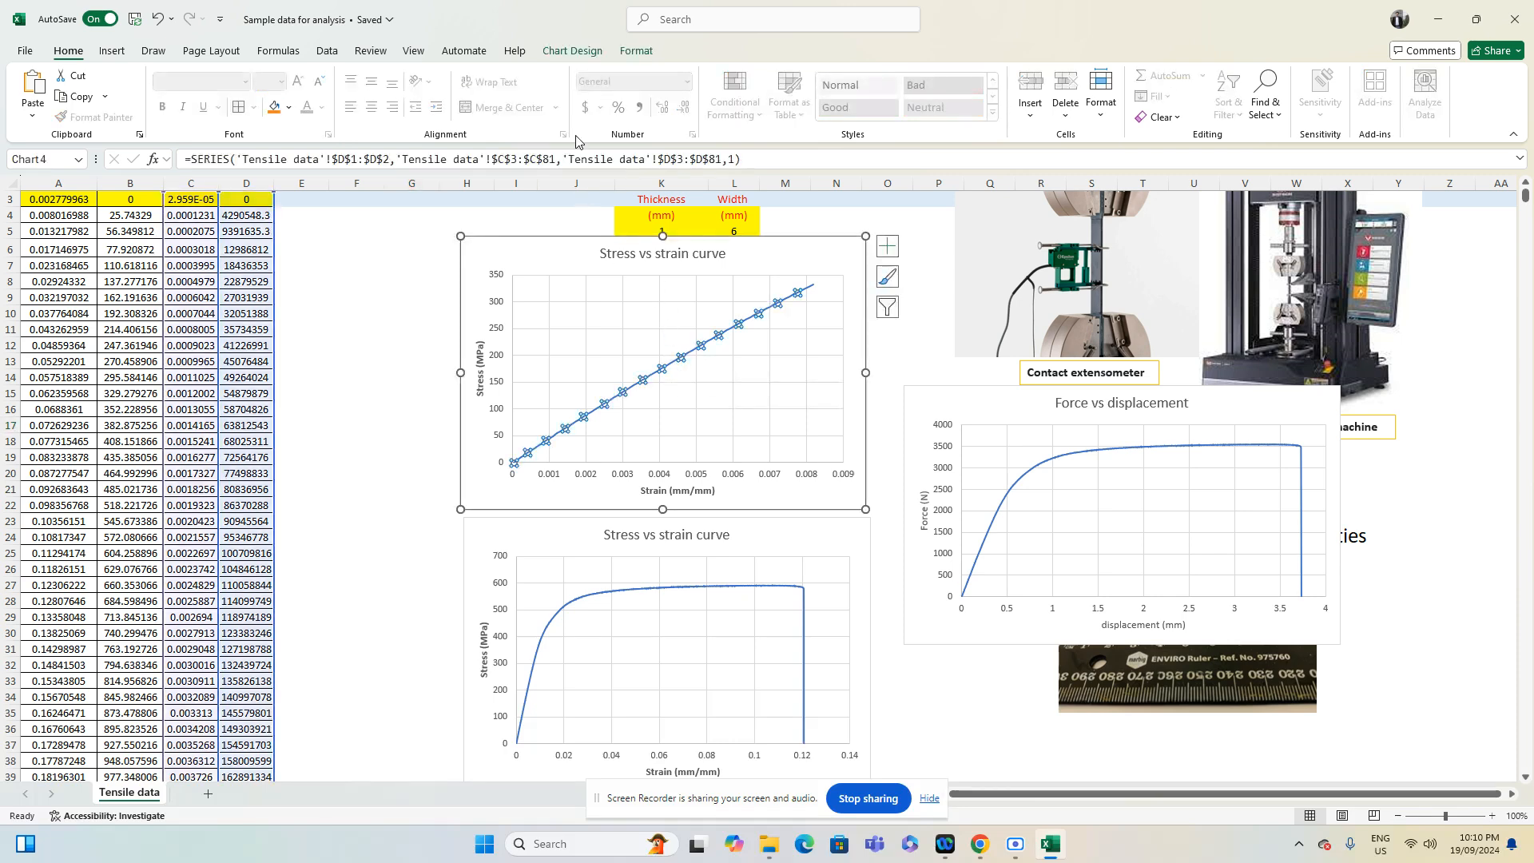
left_click(569, 51)
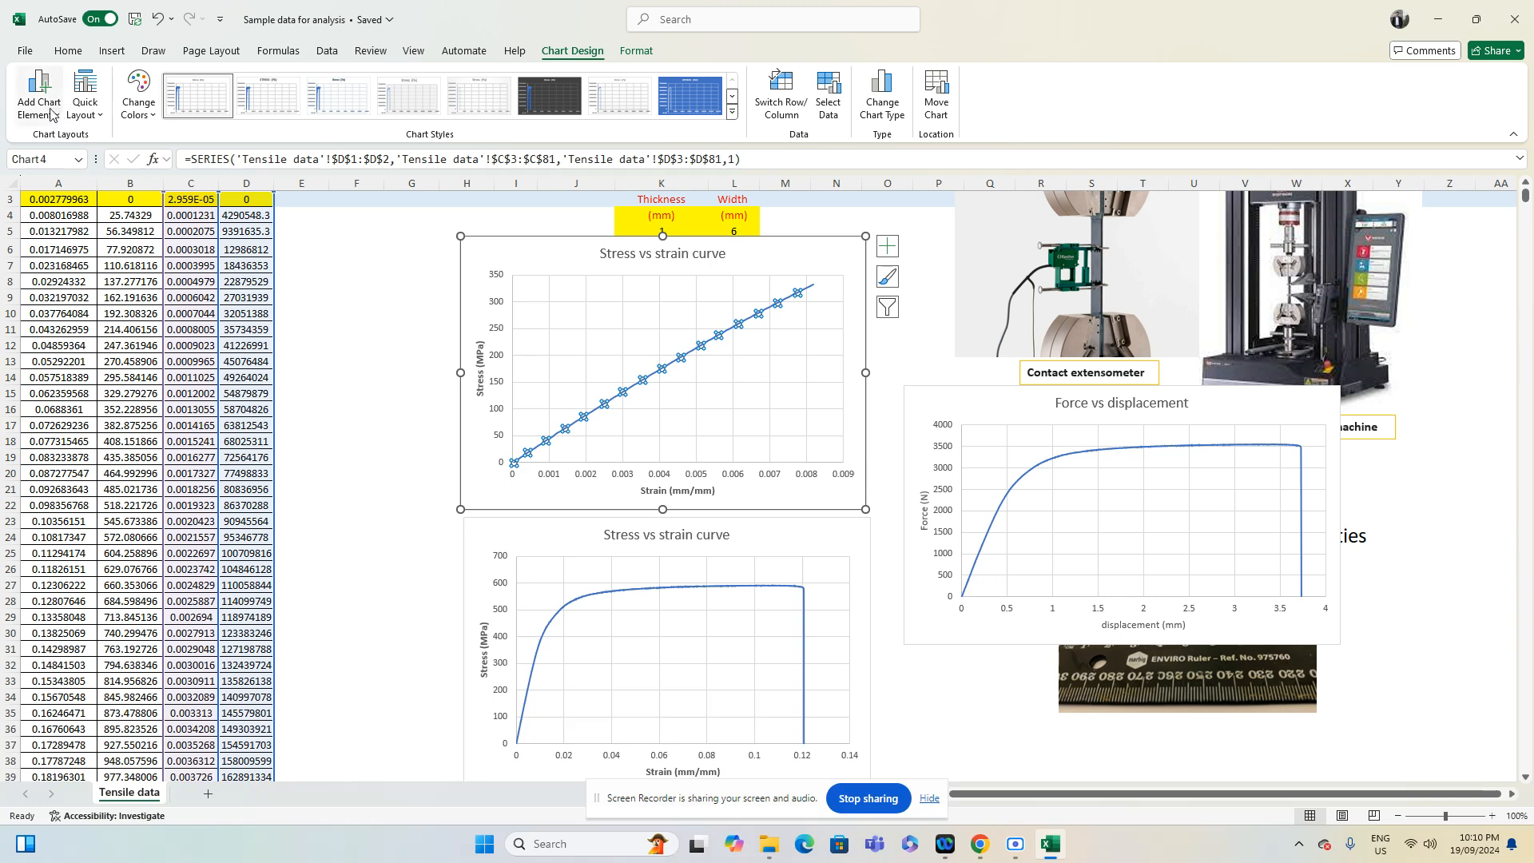
left_click(49, 112)
mouse_move(73, 348)
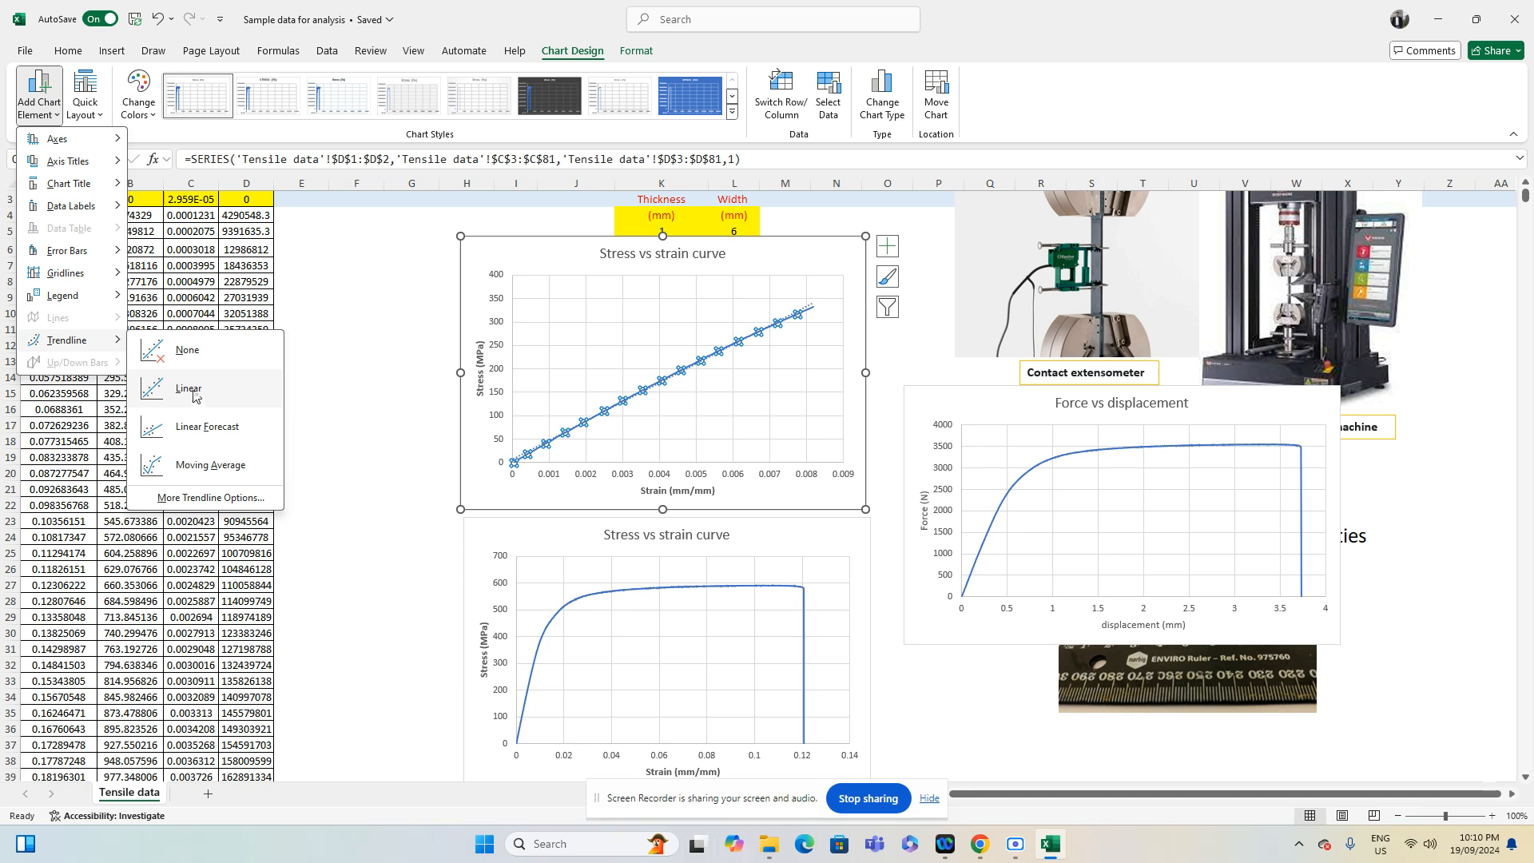
left_click(210, 497)
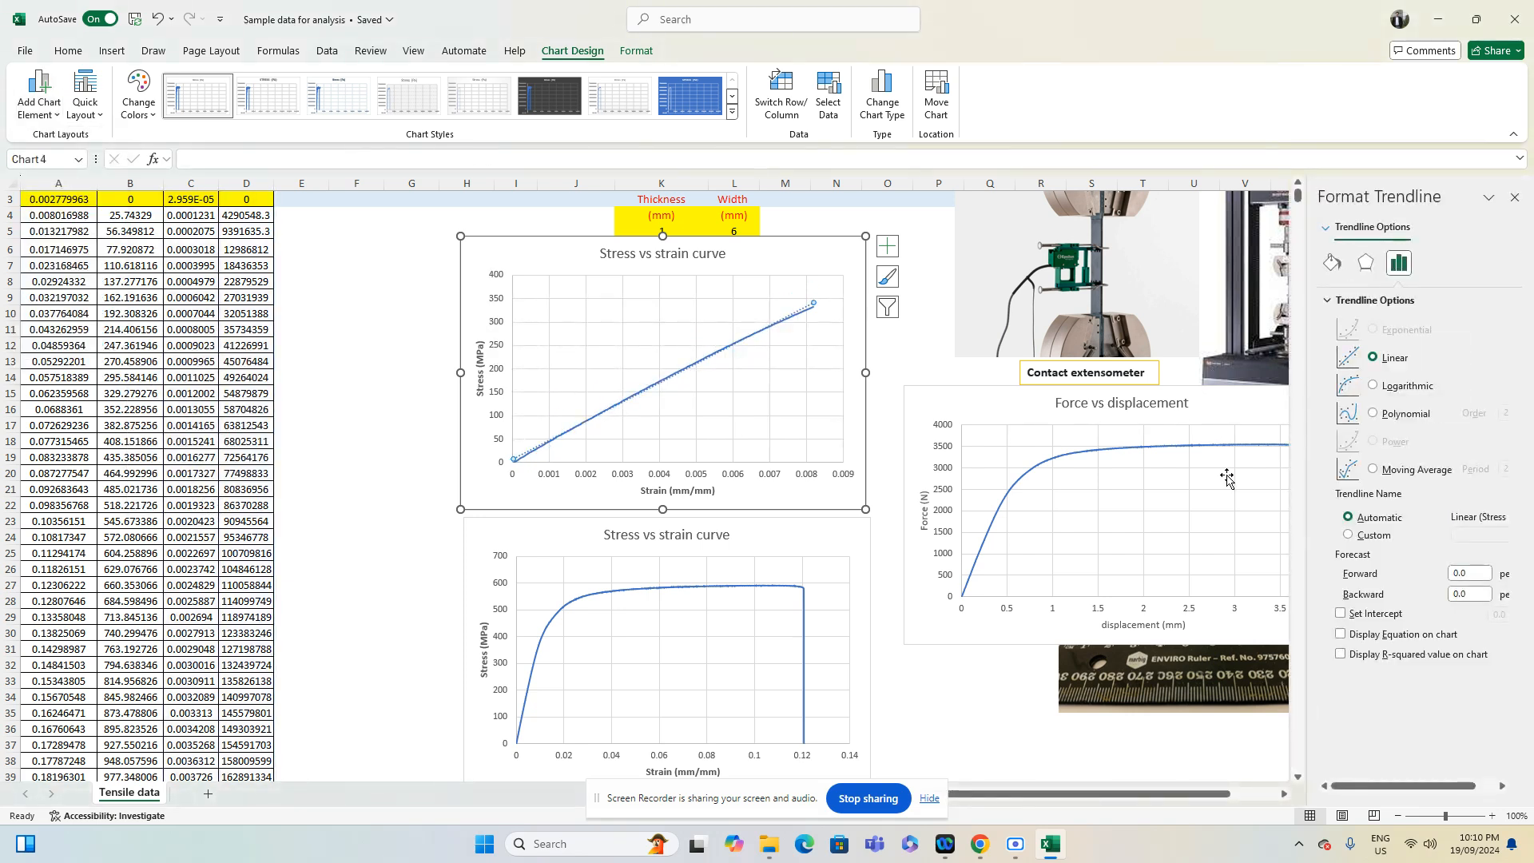
Display the trendline's equation and R-squared value, move their label to the plot's upper area above the line, and close the formatting pane
left_click(1342, 635)
left_click(1341, 654)
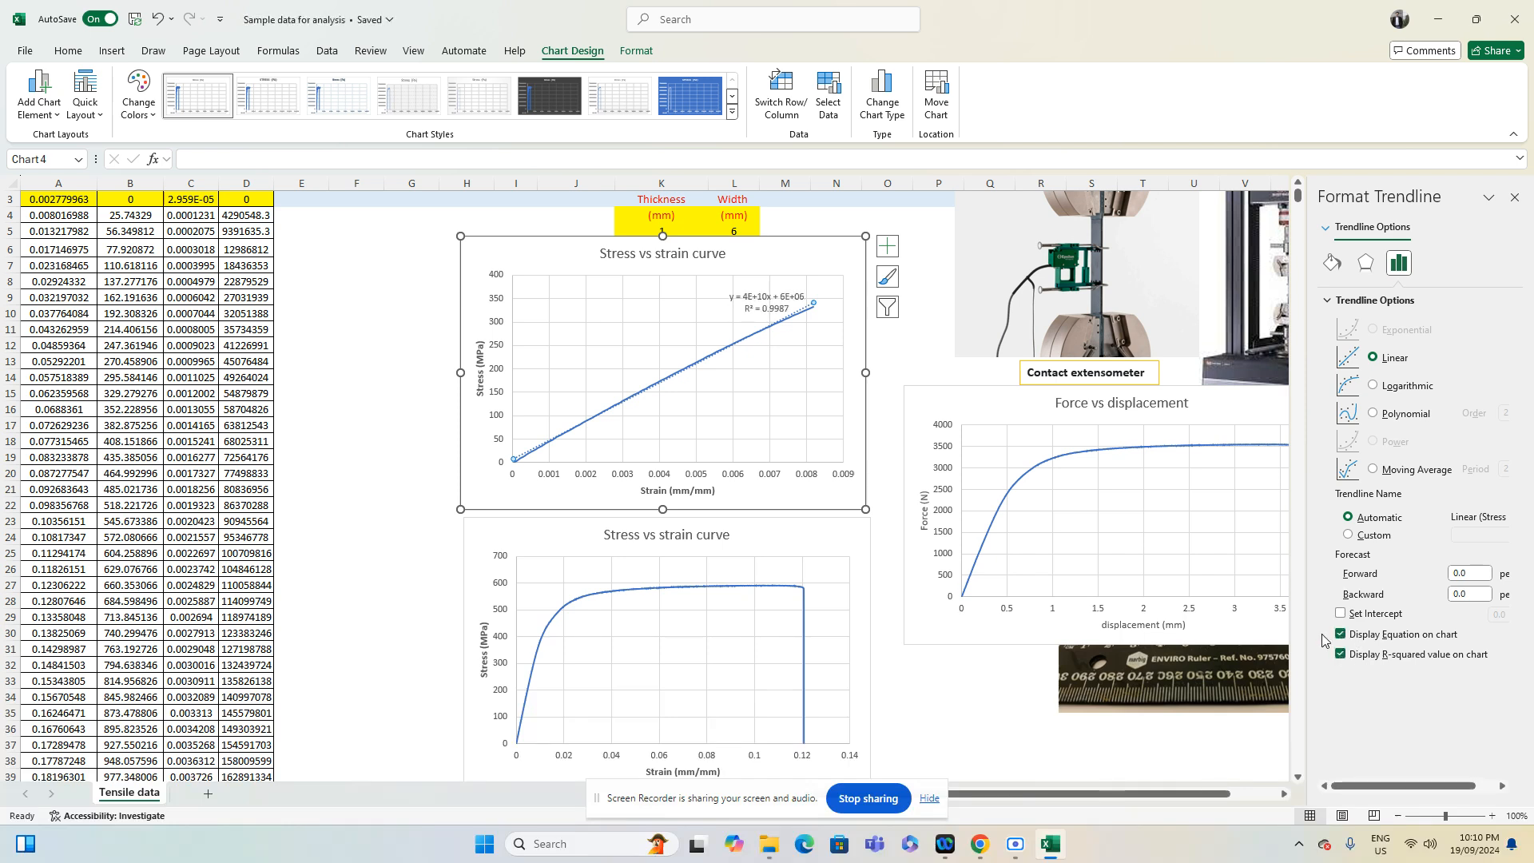
left_click(765, 291)
left_click_drag(763, 288, 625, 288)
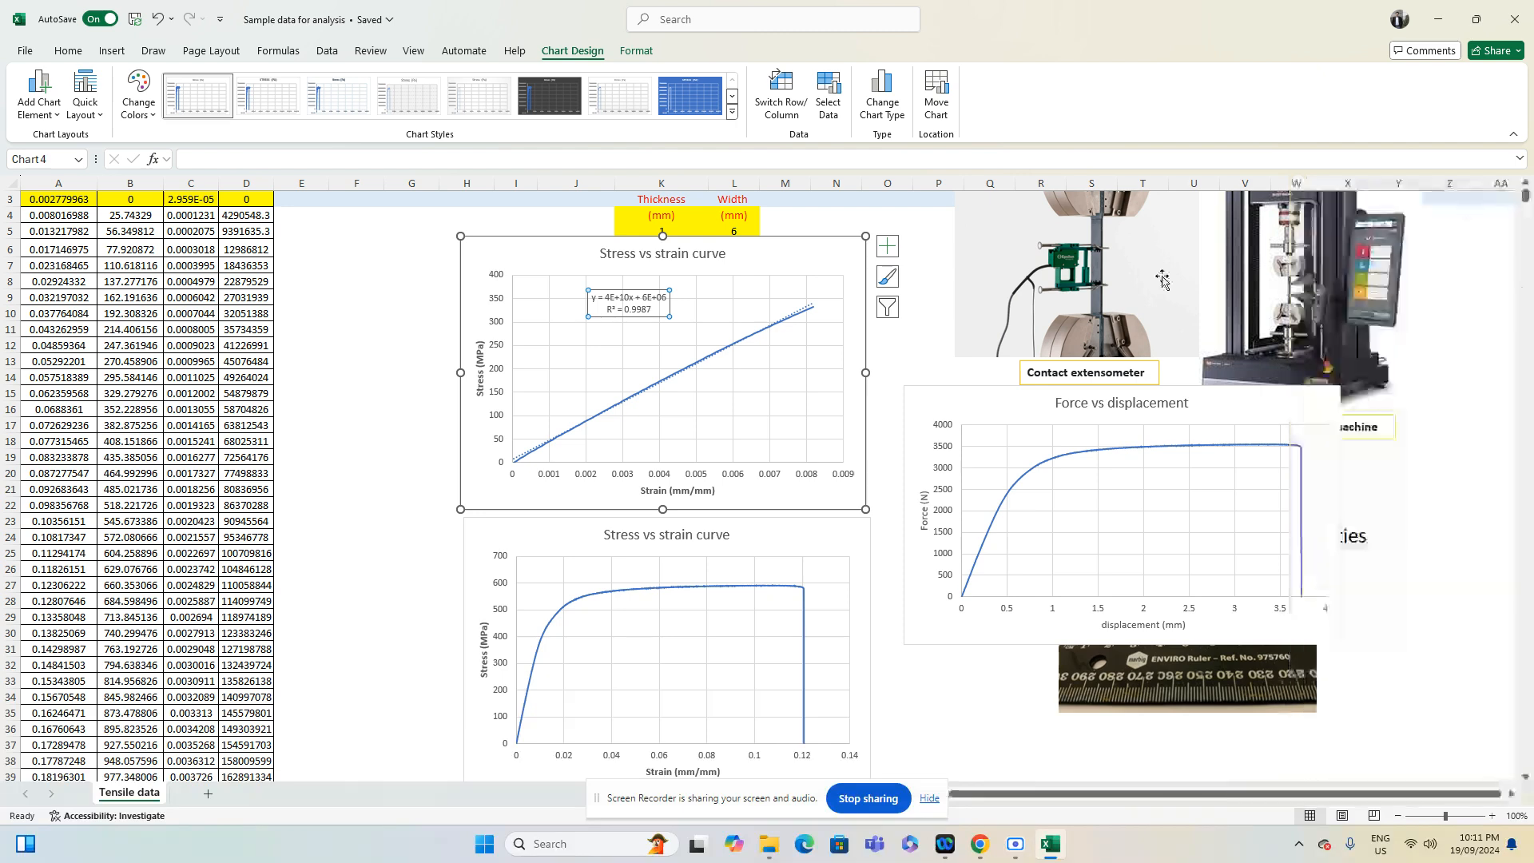
left_click(1514, 198)
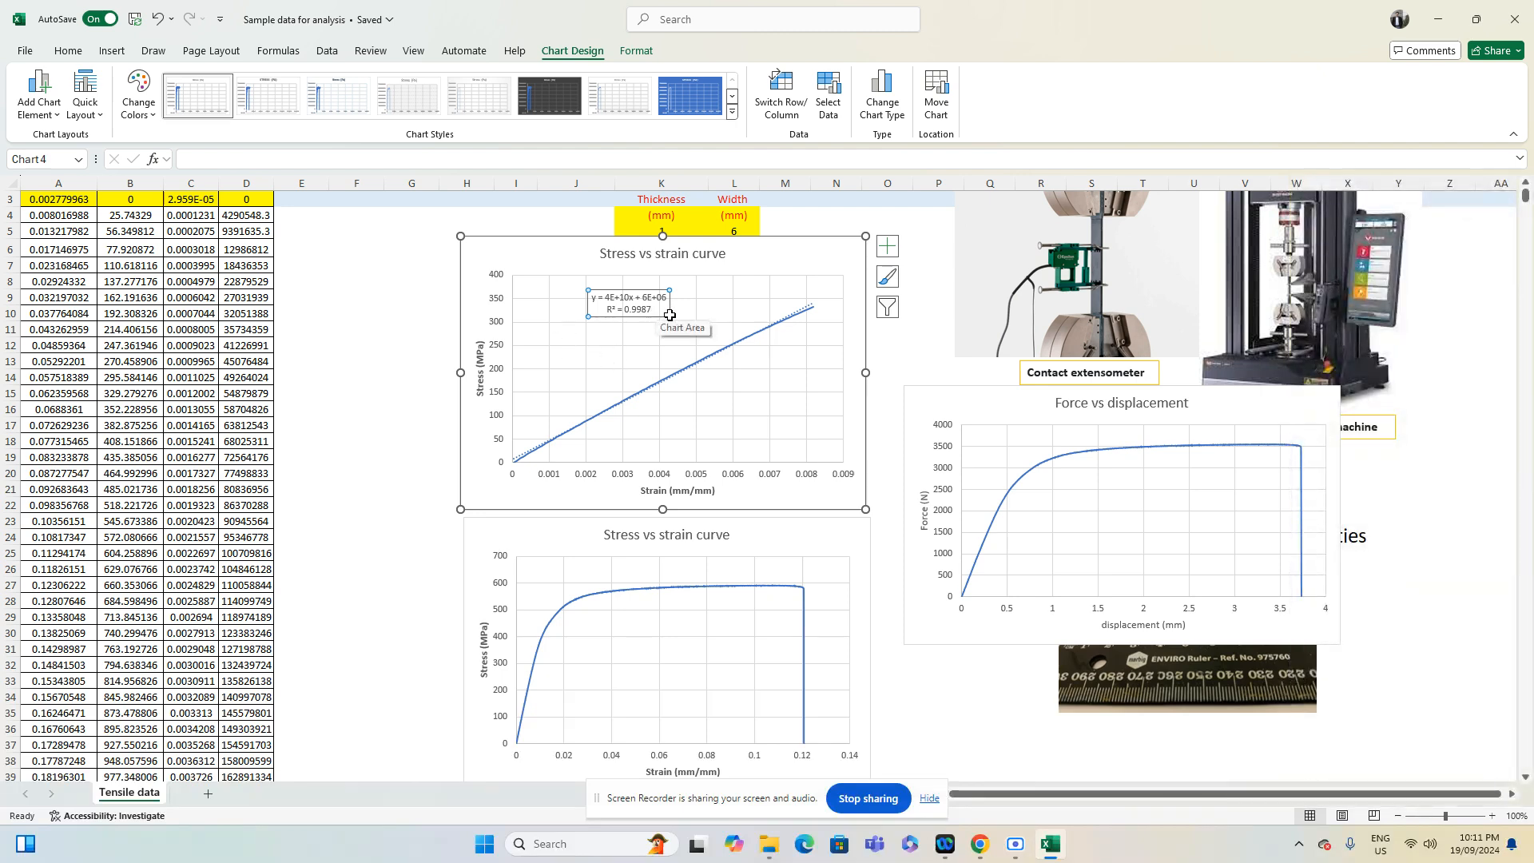
Set the font size of the trendline equation and R-squared label to 12
left_click(68, 51)
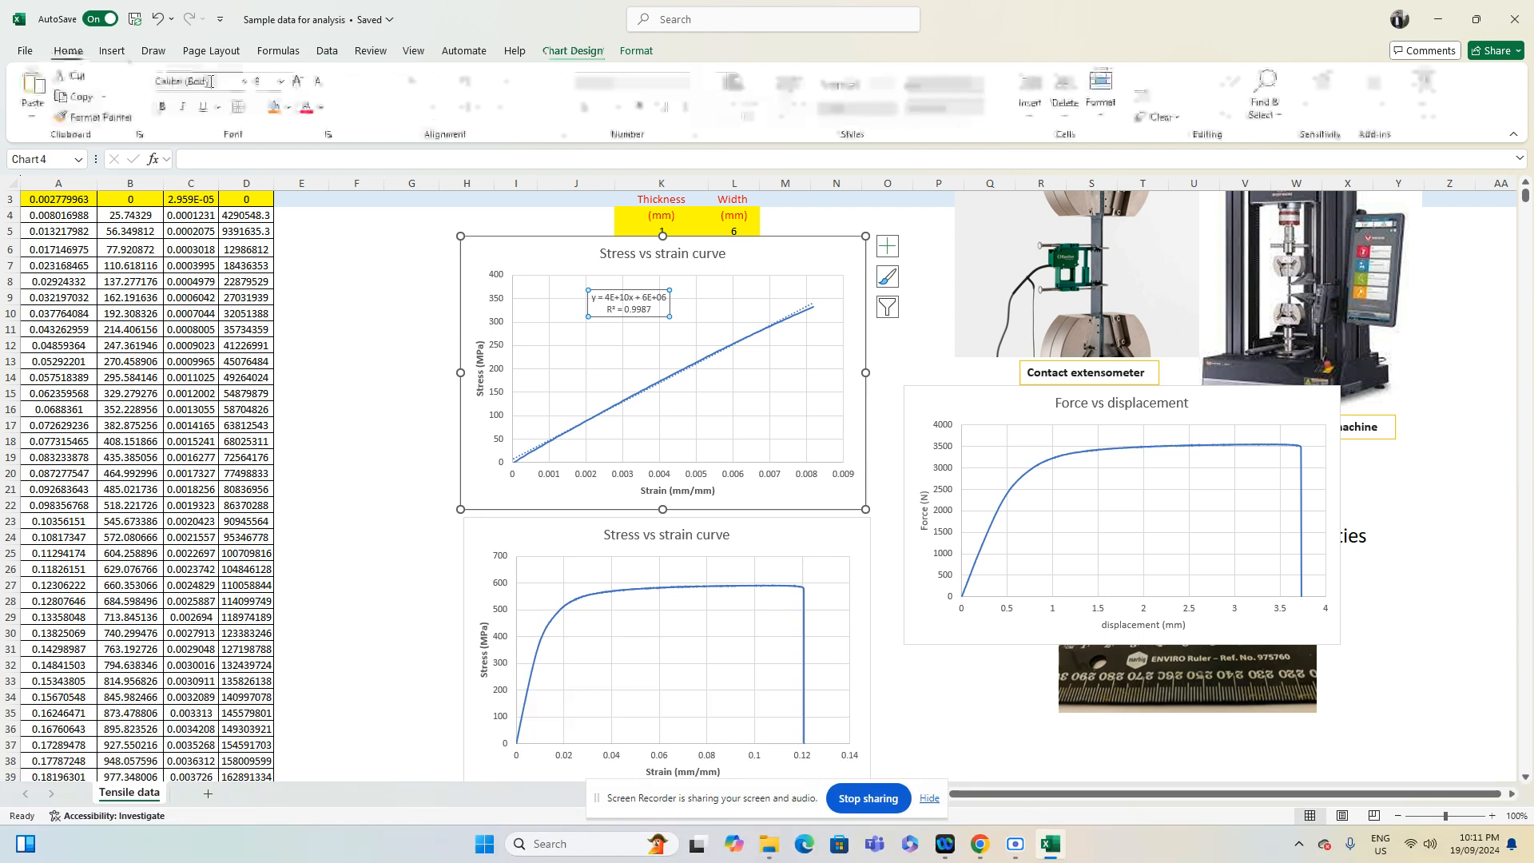
left_click(264, 81)
type("12")
key("Return")
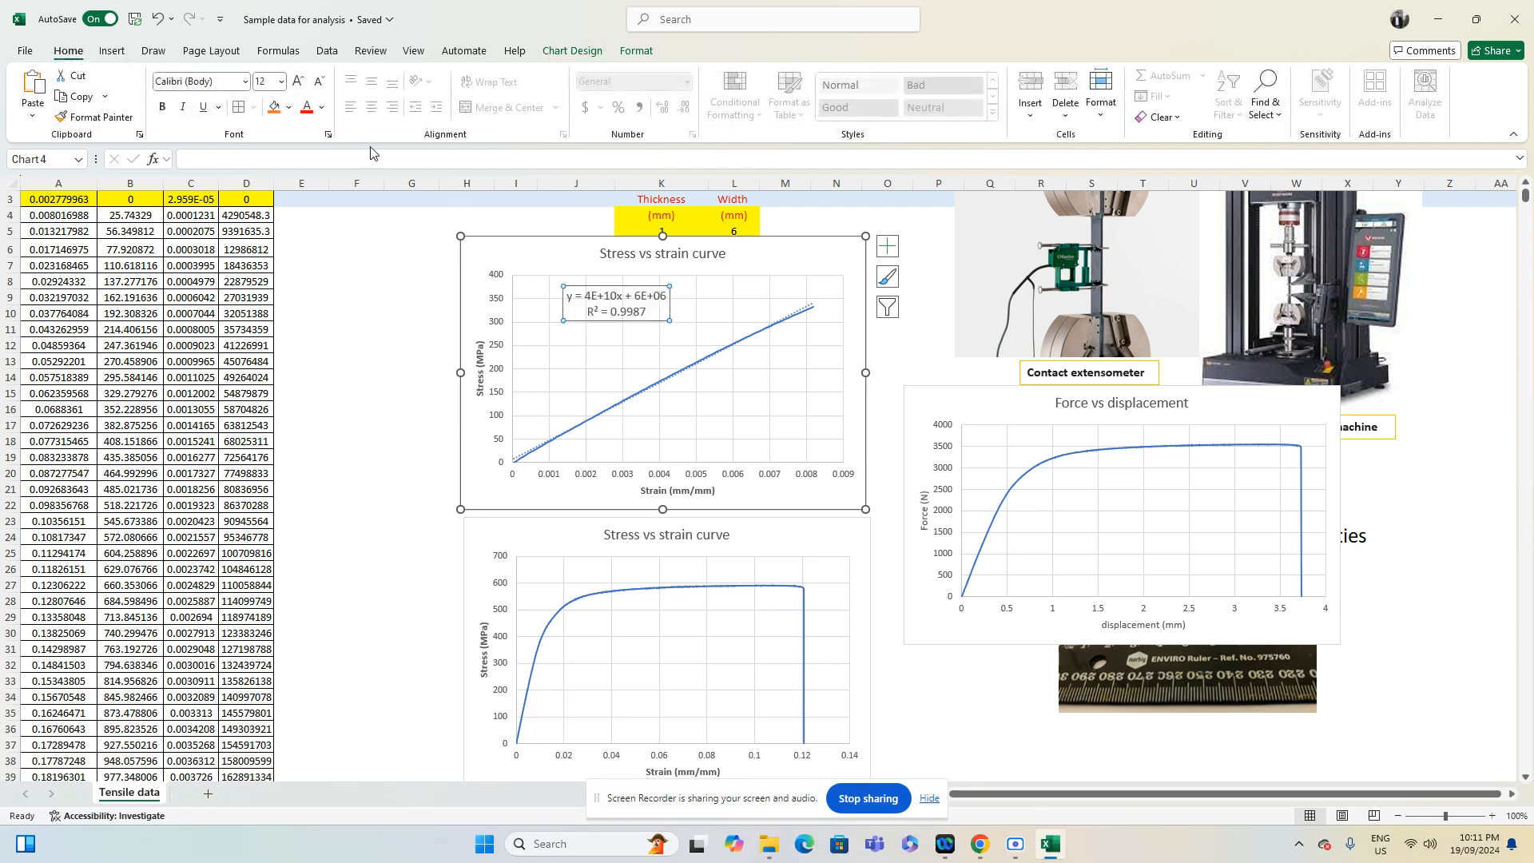
Format the trendline label as Number with two decimals and a thousands separator, and shift it right inside the plot area
double_click(577, 297)
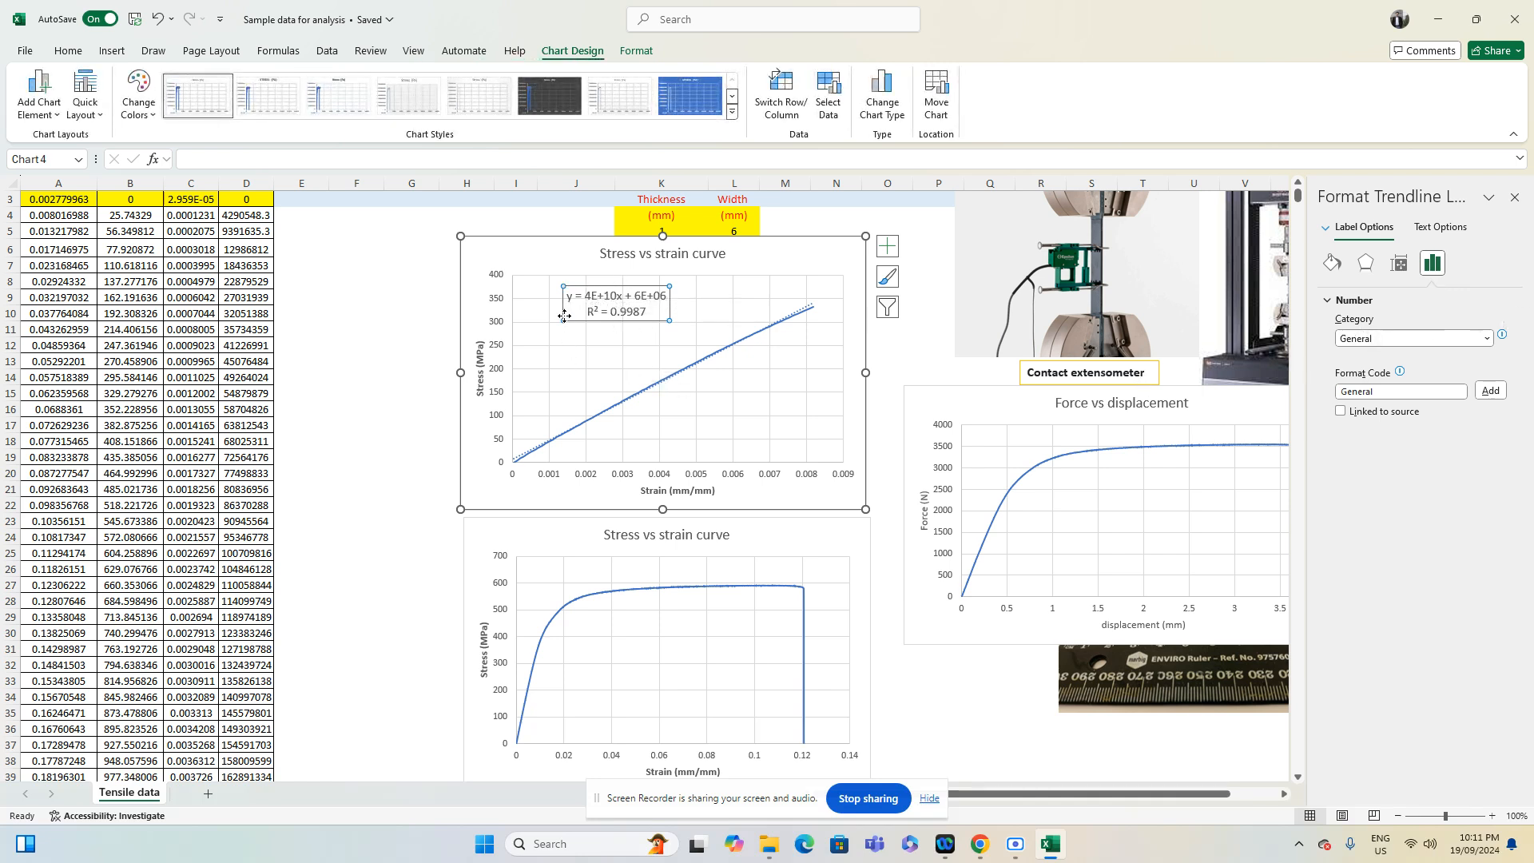
left_click(1367, 338)
left_click(1375, 367)
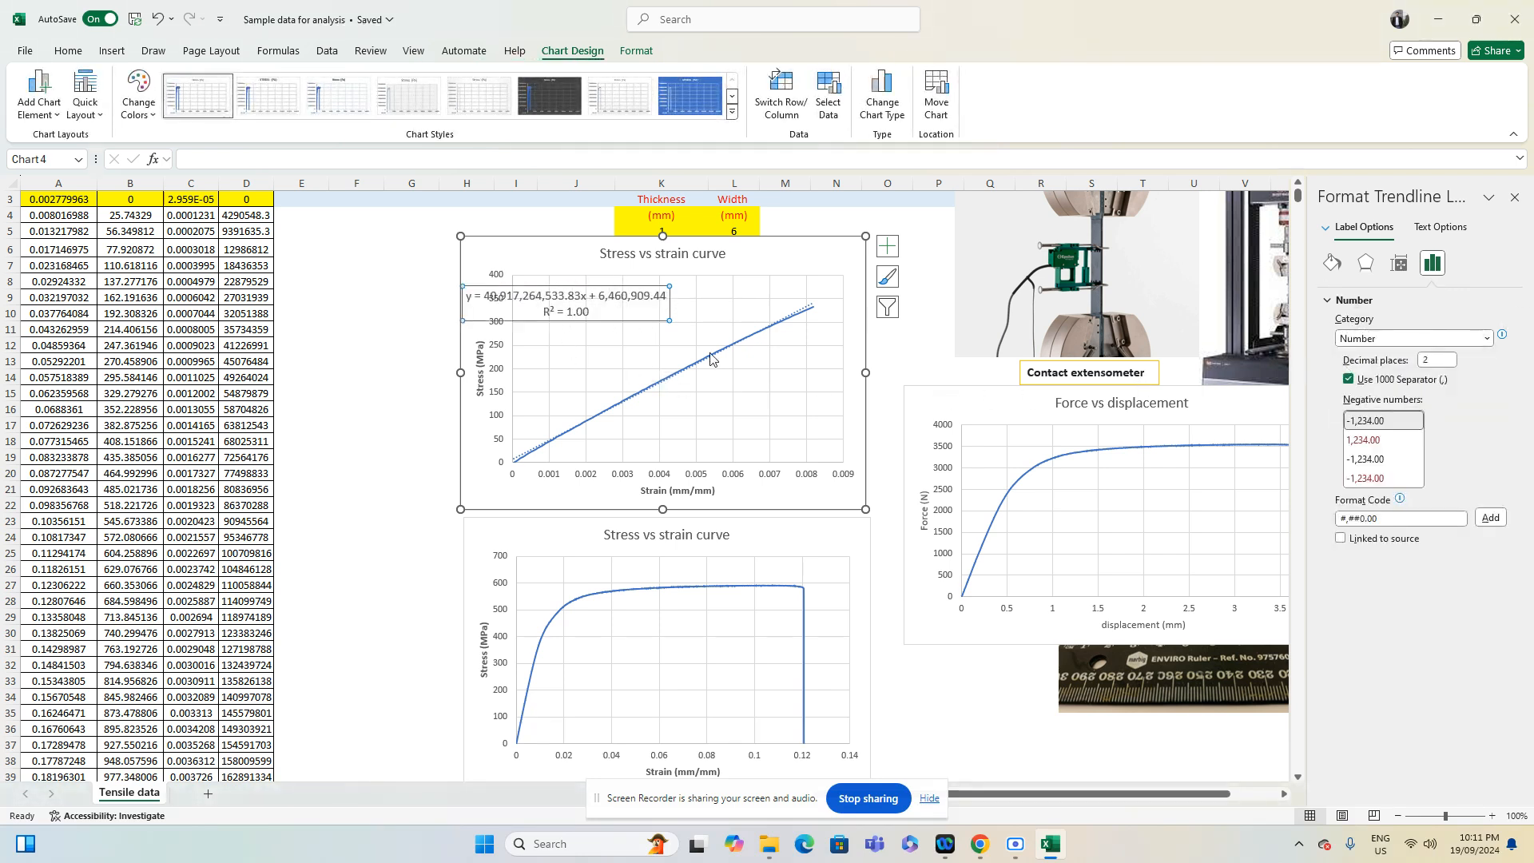
left_click_drag(634, 323, 705, 323)
left_click(366, 547)
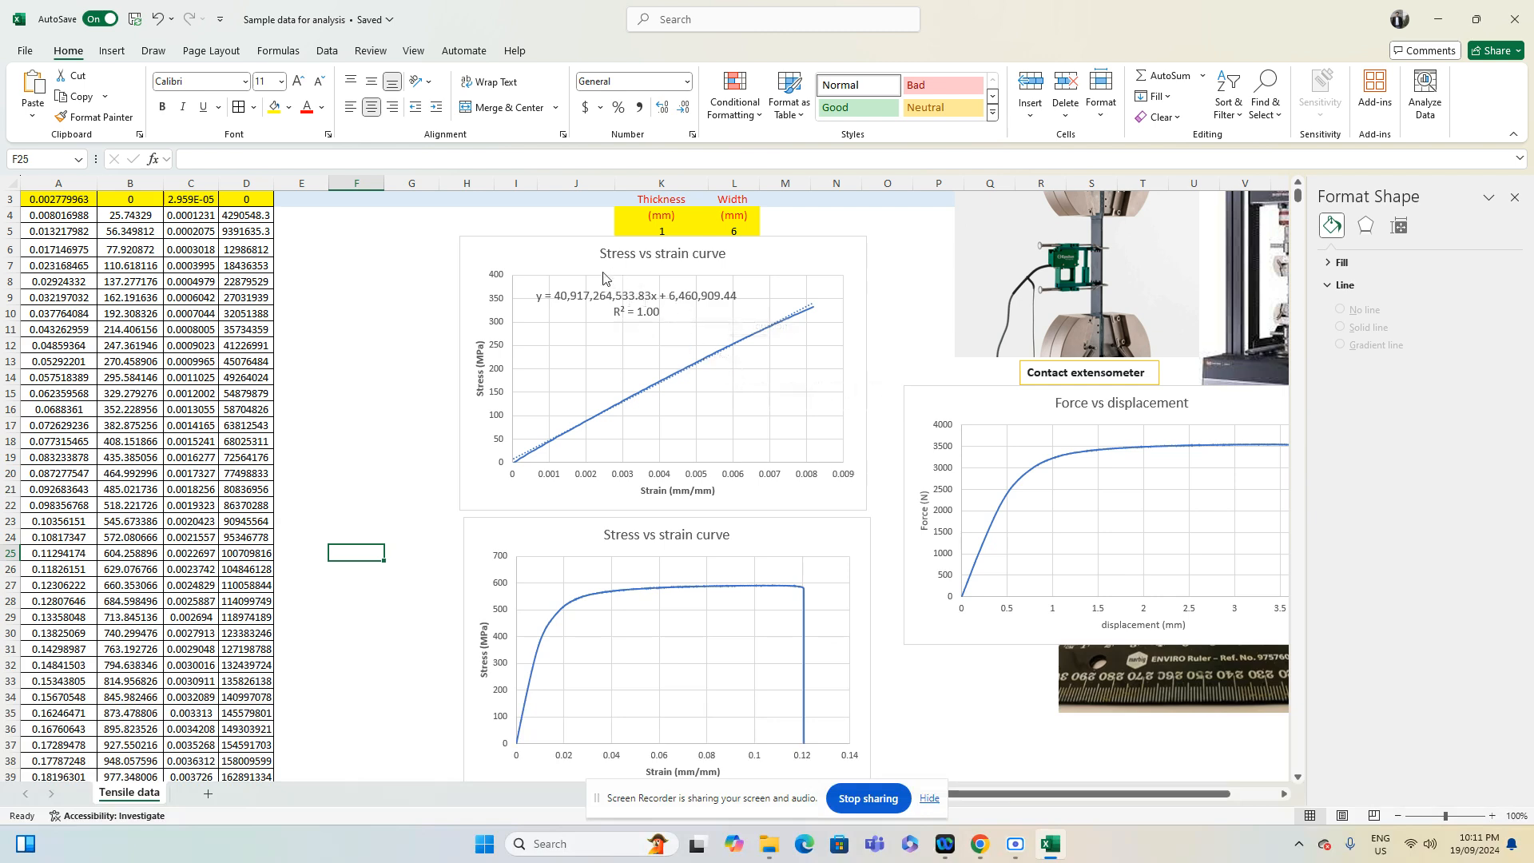
Move the trendline chart over the data columns and the force-displacement chart further right to clear the property list, and close the formatting pane
left_click_drag(535, 257, 175, 215)
left_click(744, 438)
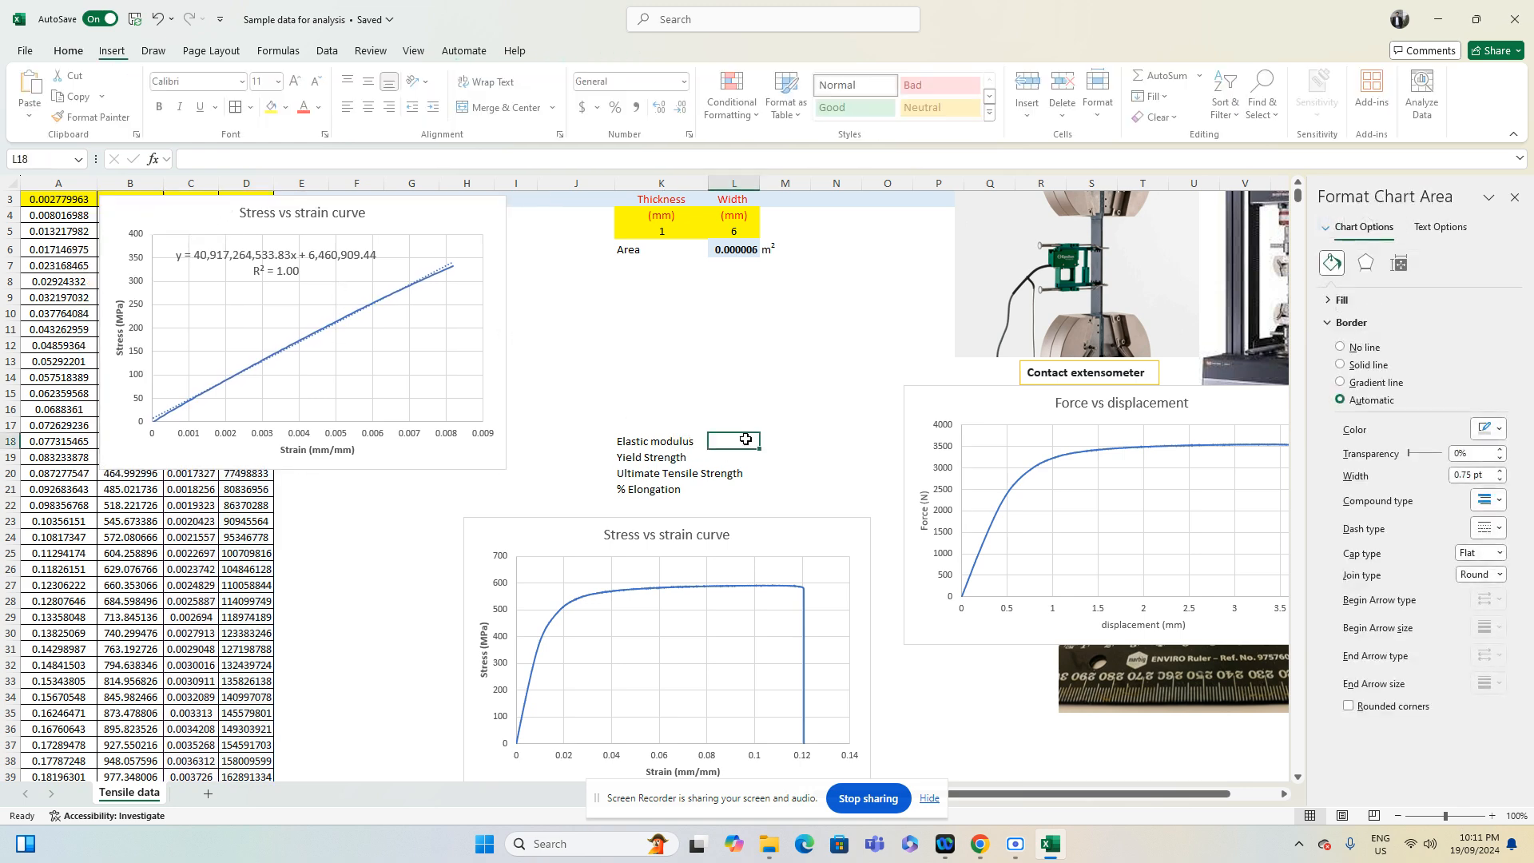
left_click(783, 435)
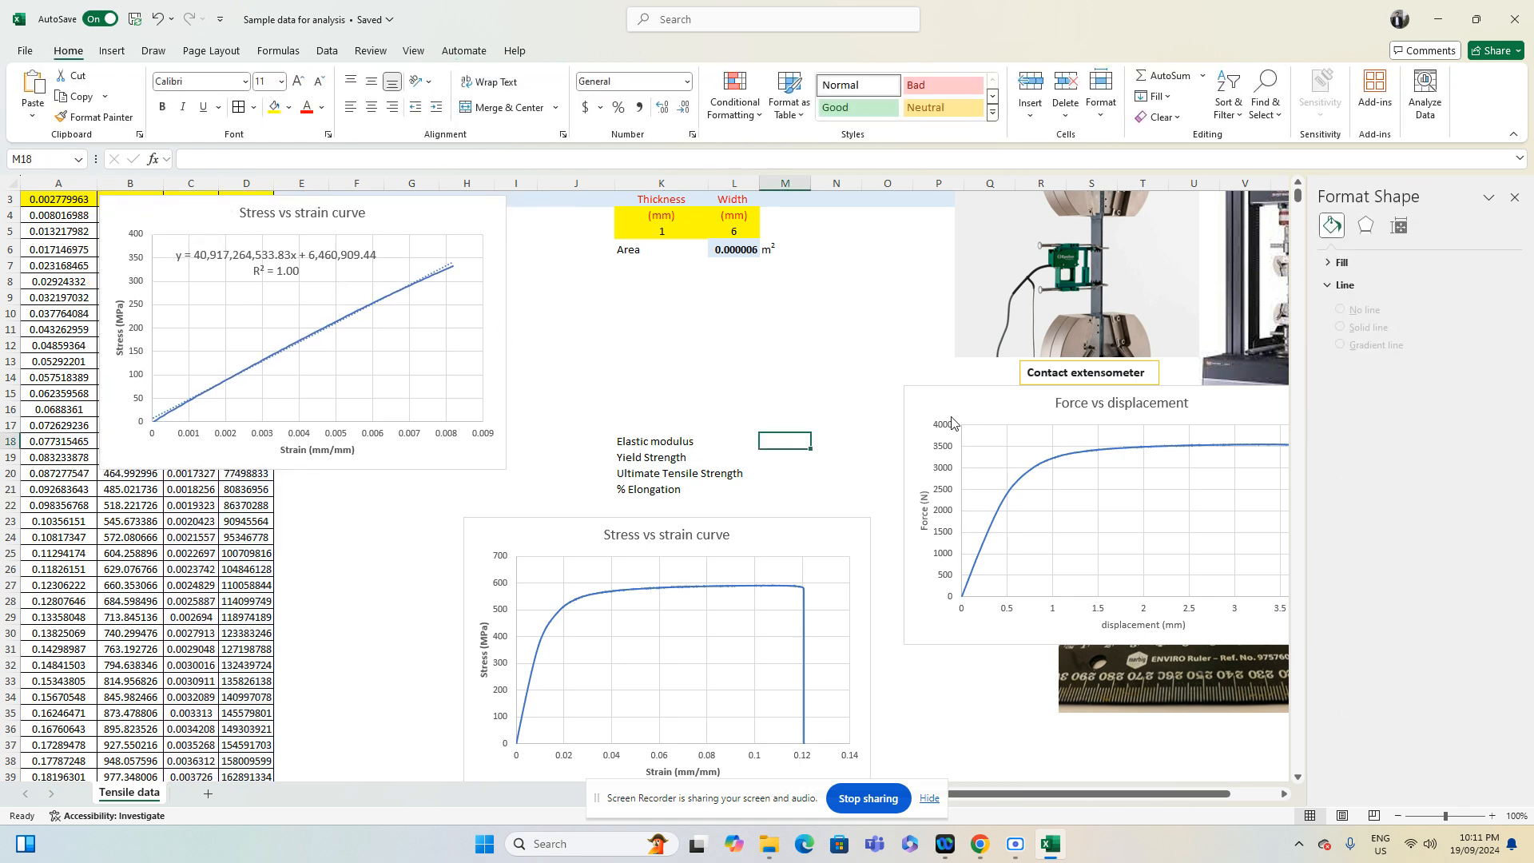
left_click_drag(952, 422, 1024, 427)
left_click(1514, 197)
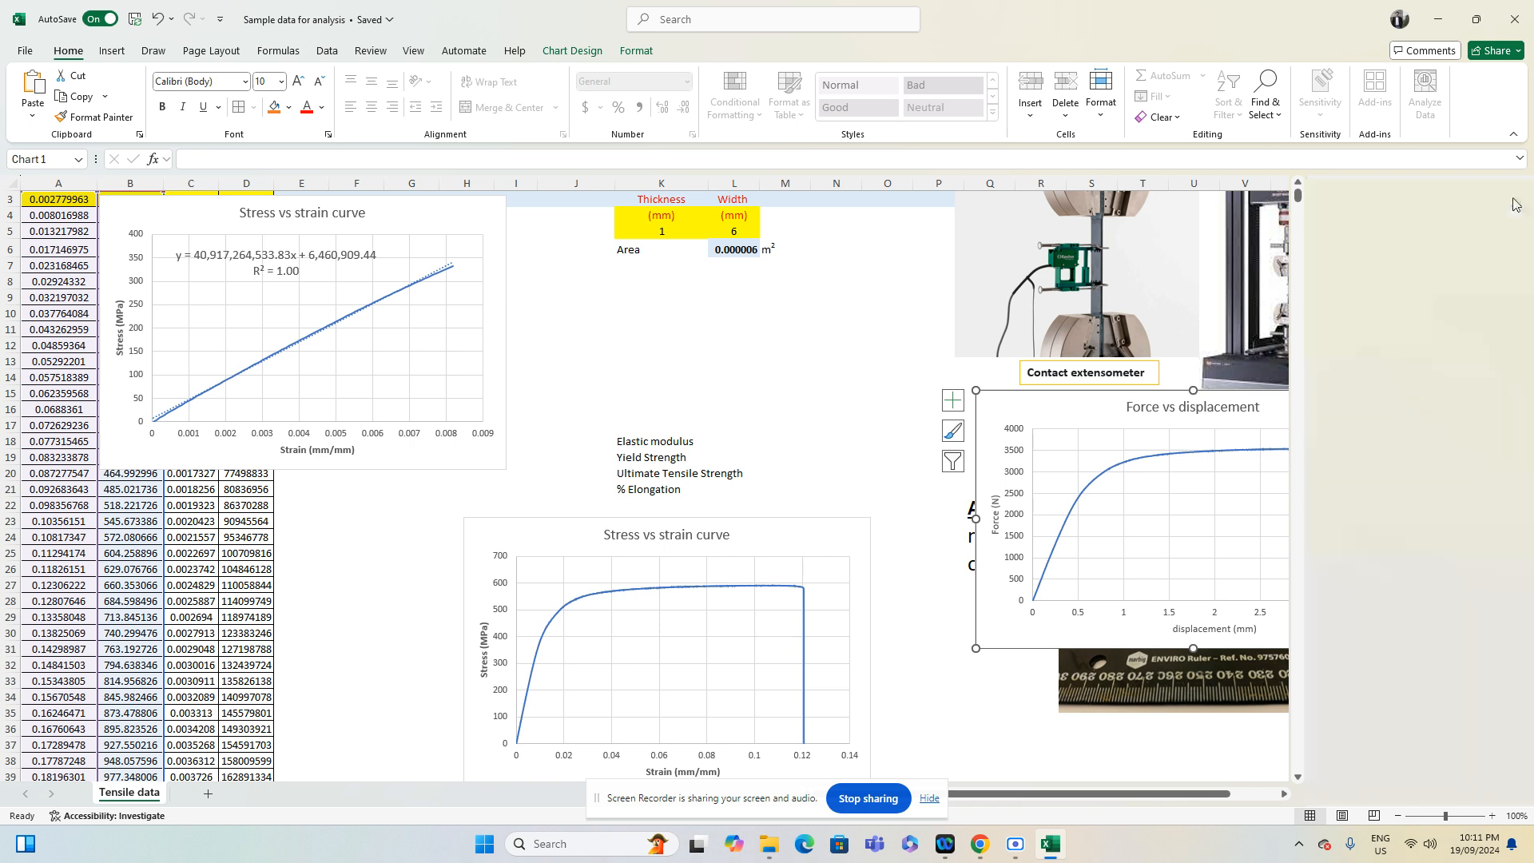
Enter the elastic modulus as 40.917 in M18 with the unit GPa in N18
left_click(773, 435)
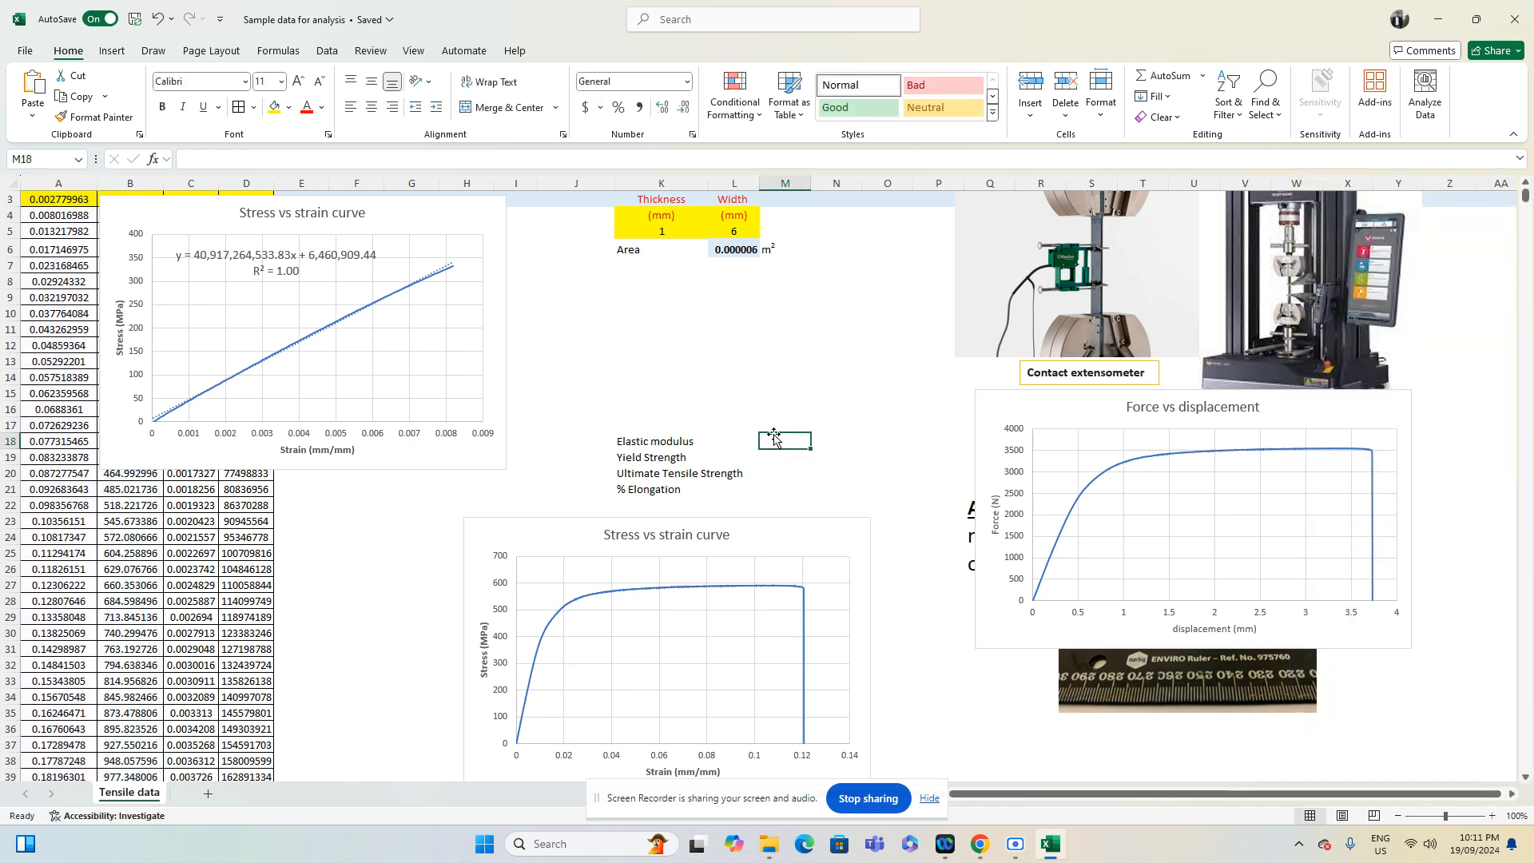
type("40")
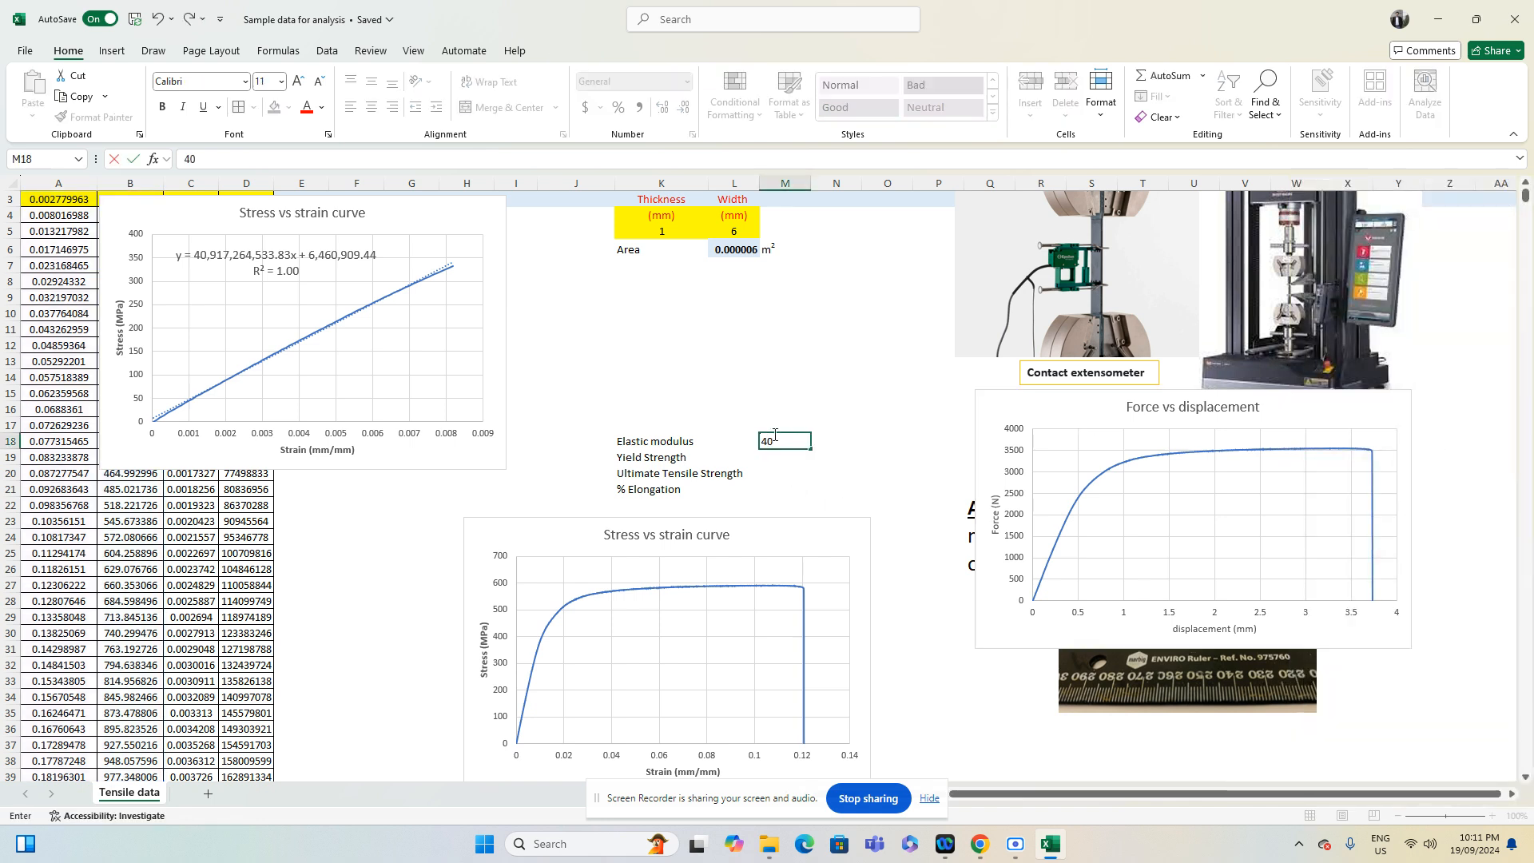
type(".917")
left_click(827, 444)
type("G")
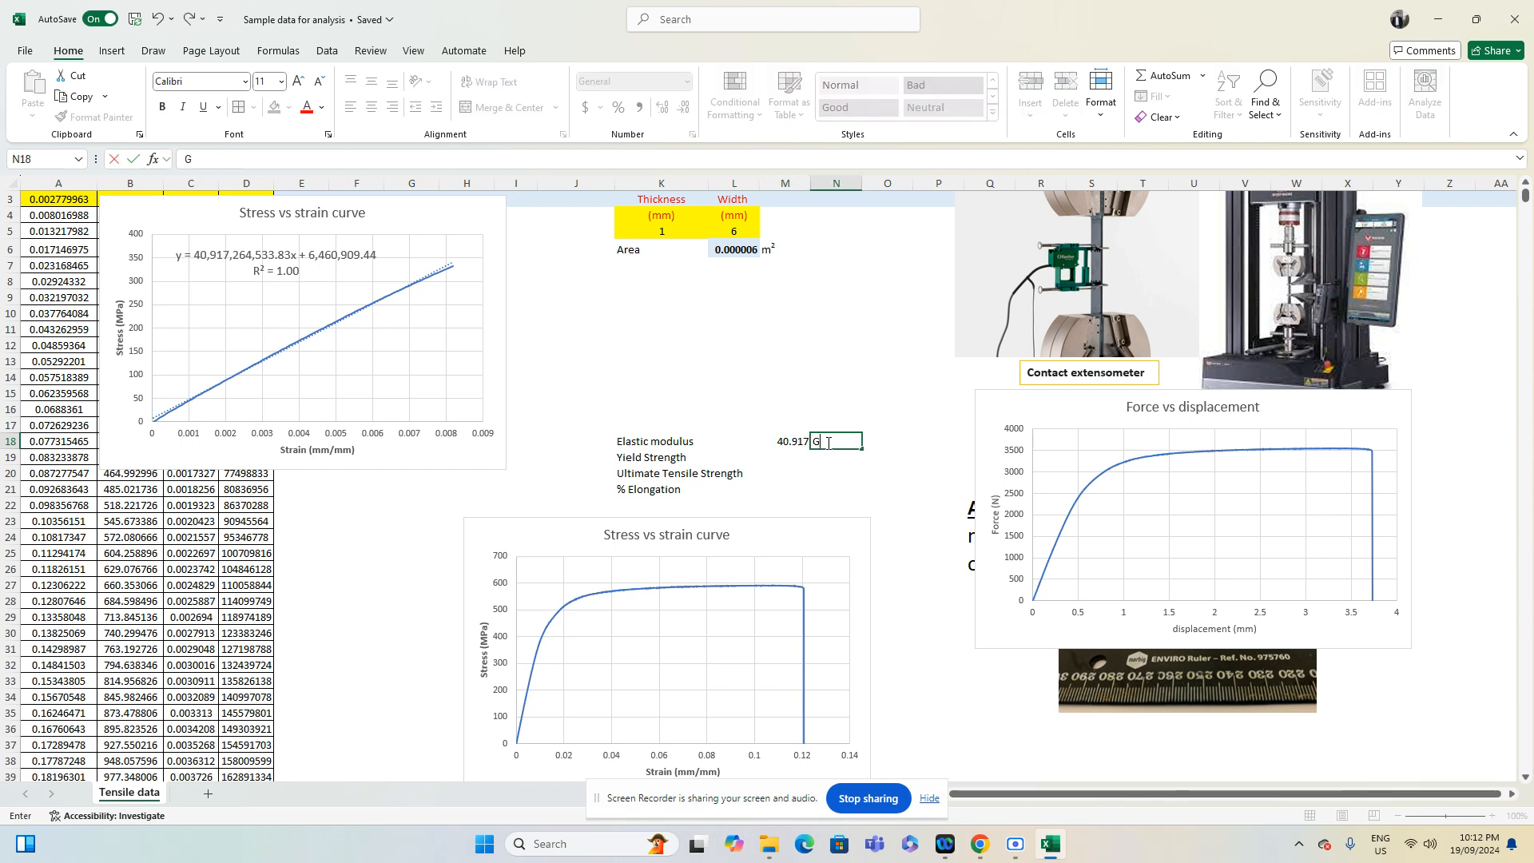
type("Pa")
key("ctrl+Return")
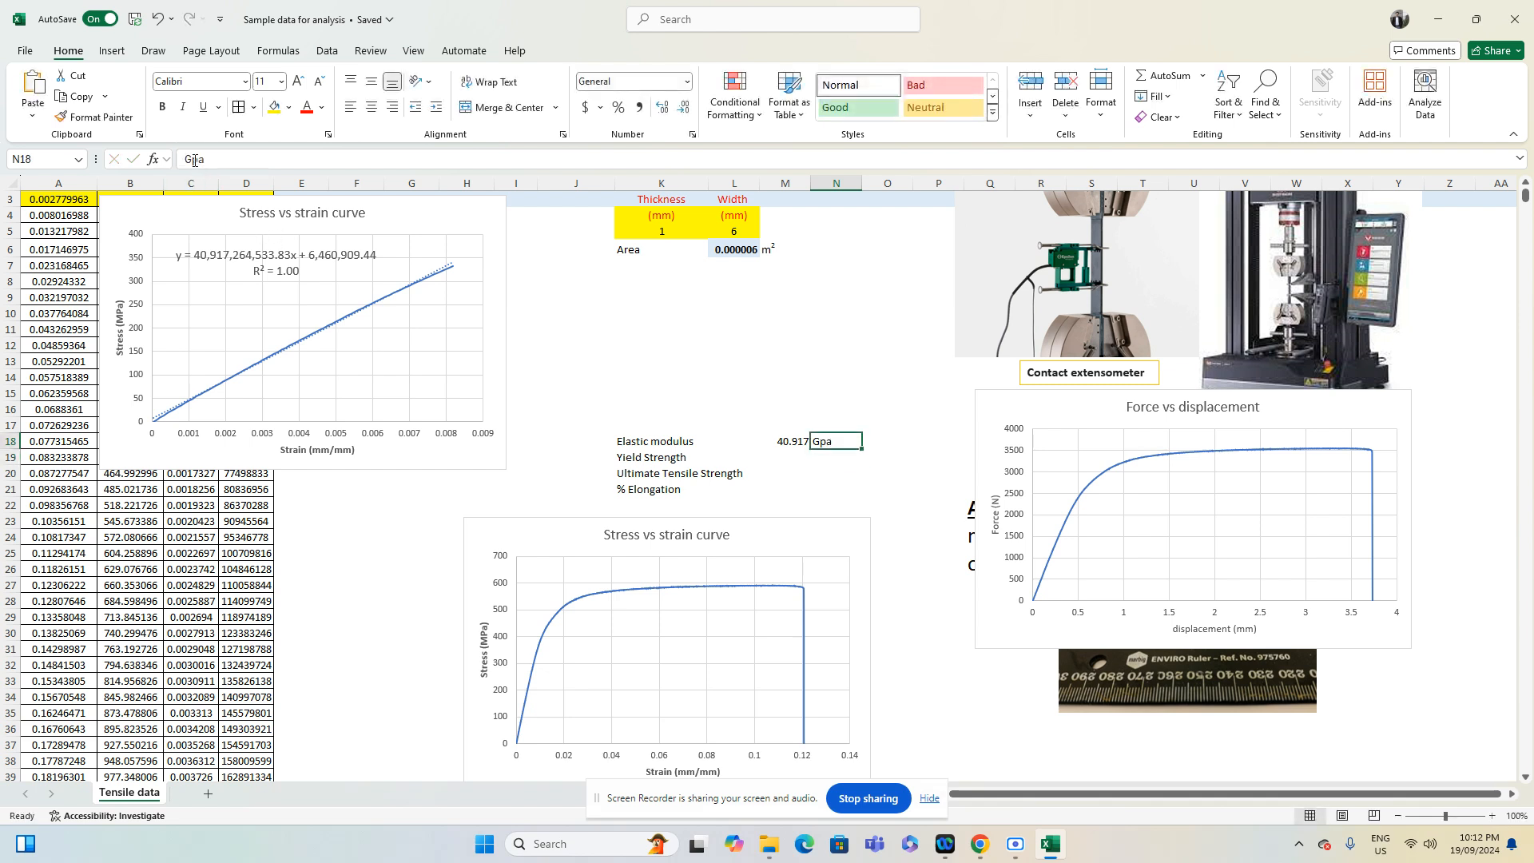
left_click(194, 160)
type("P")
key("Return")
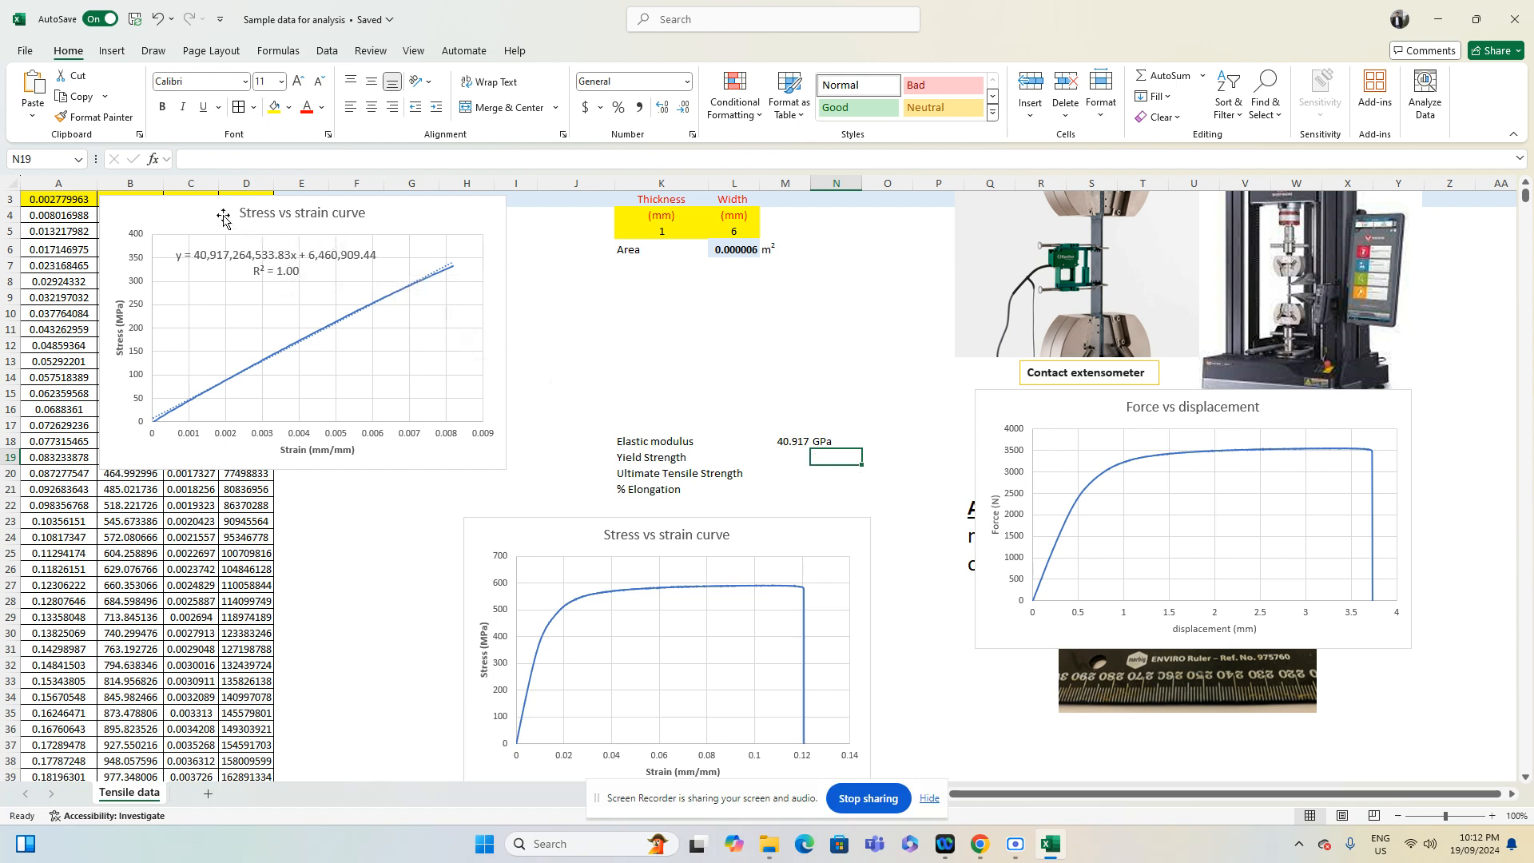
Bold the Elastic modulus and Yield Strength labels, and move the trendline chart onto the lower part of the force-displacement chart
left_click(260, 297)
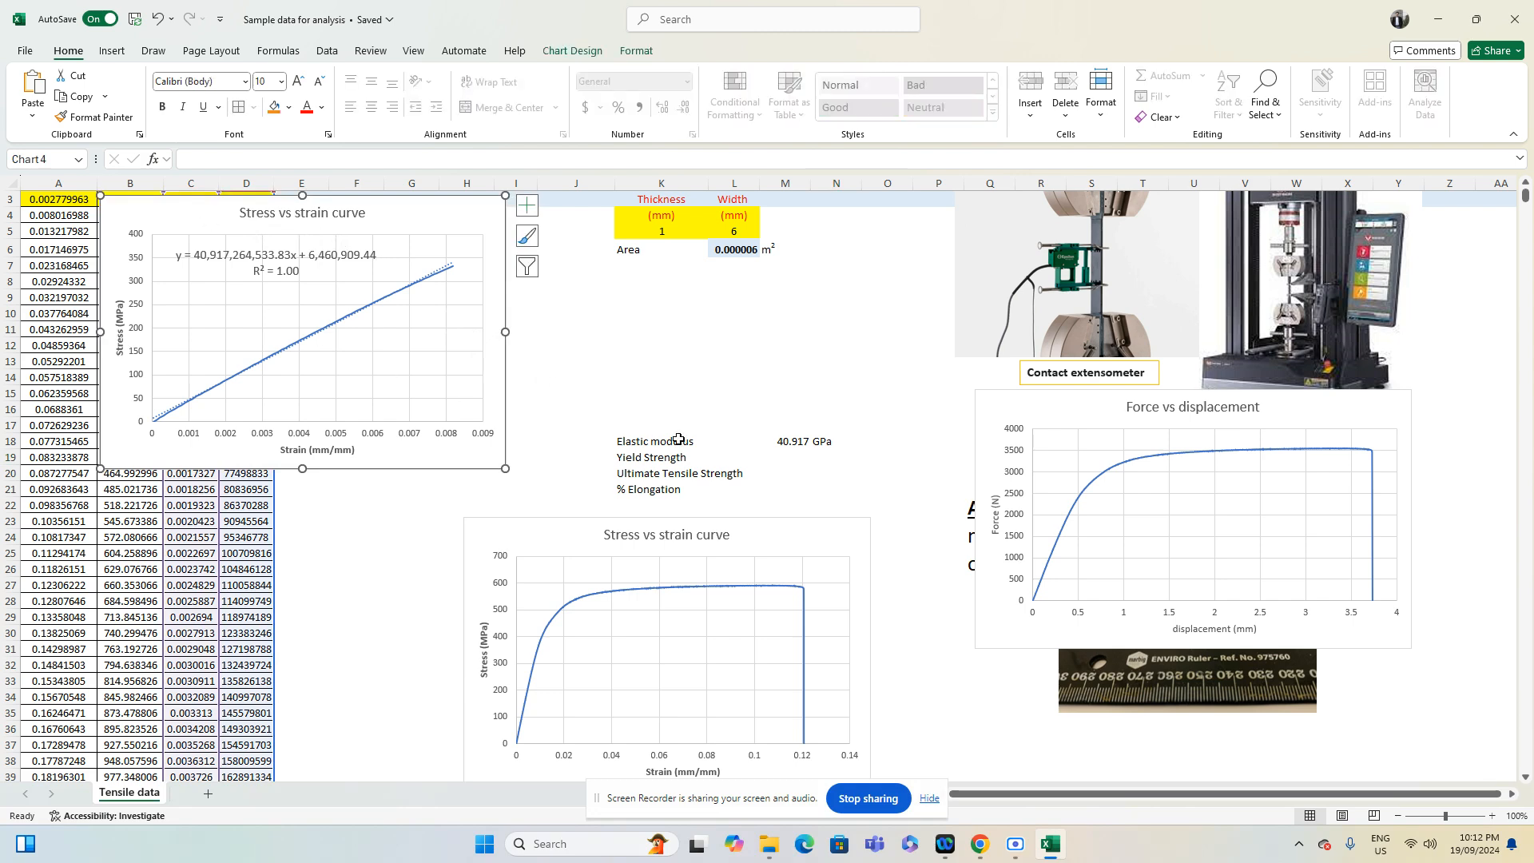
left_click(629, 441)
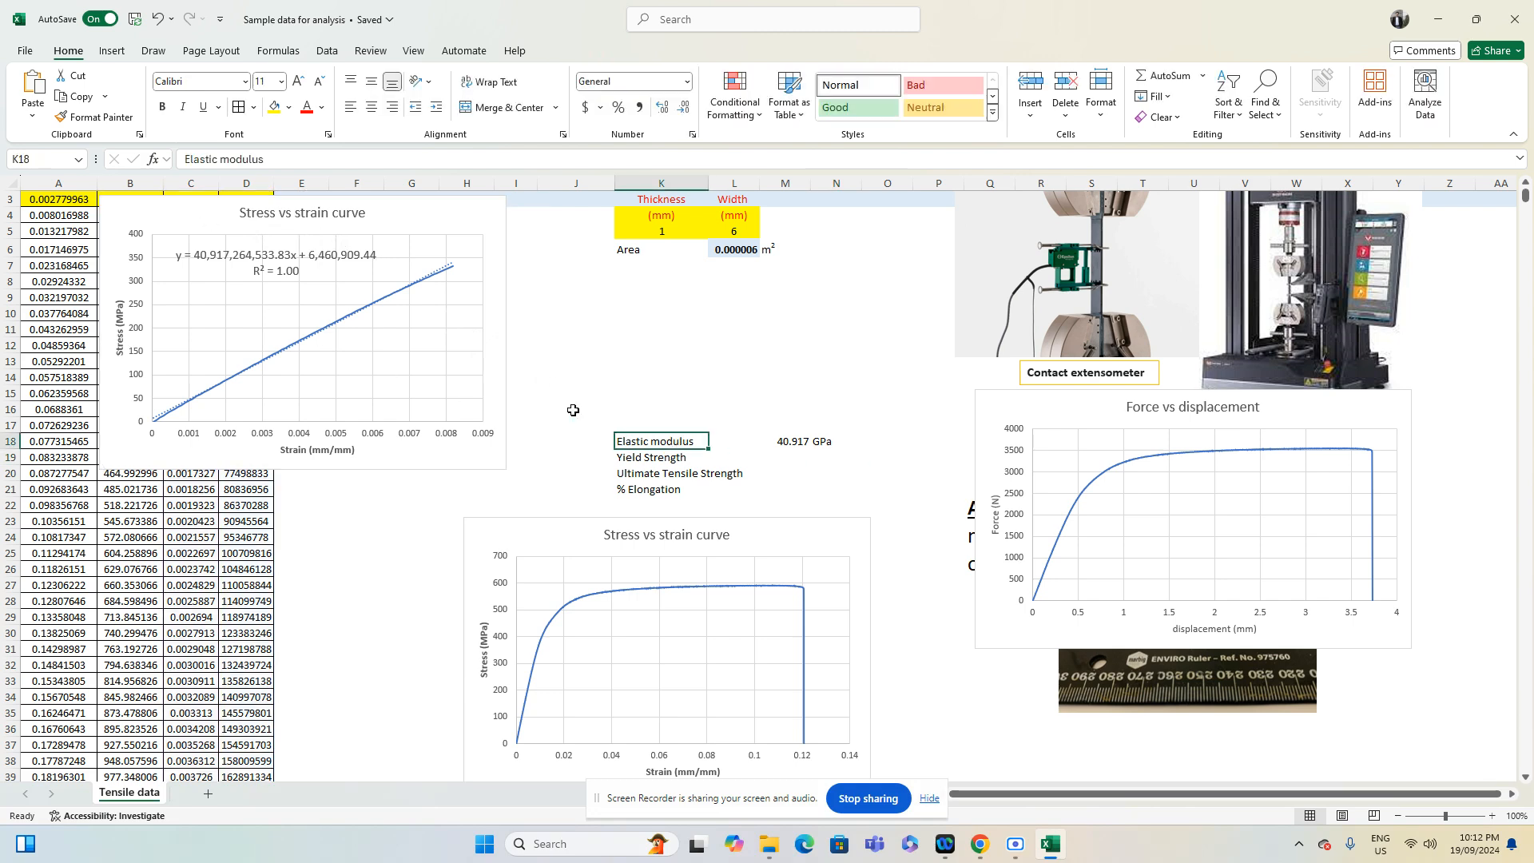
left_click(162, 107)
left_click_drag(171, 209, 1008, 501)
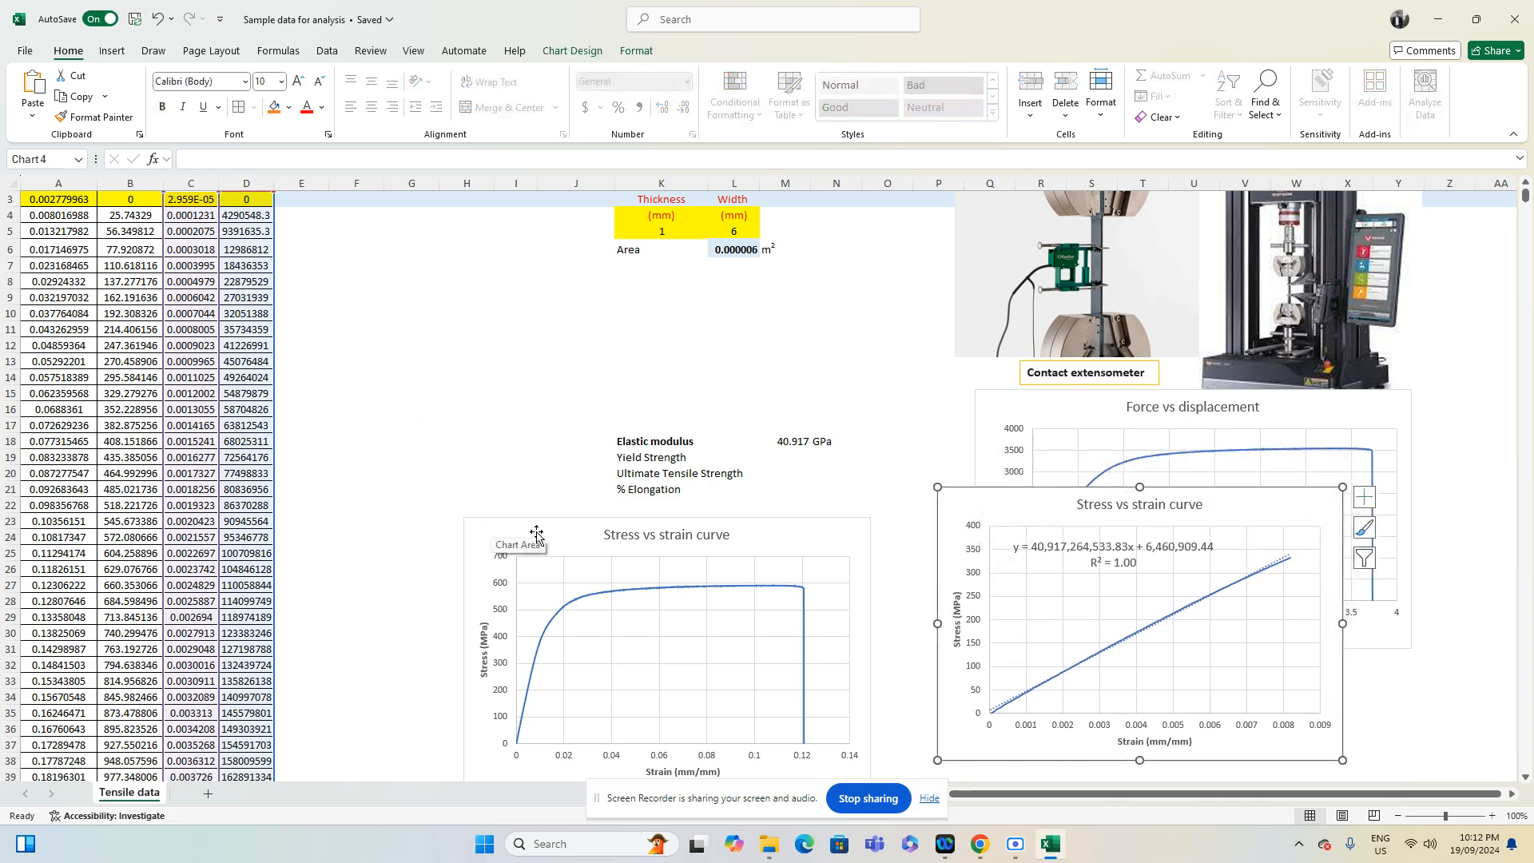
left_click(622, 461)
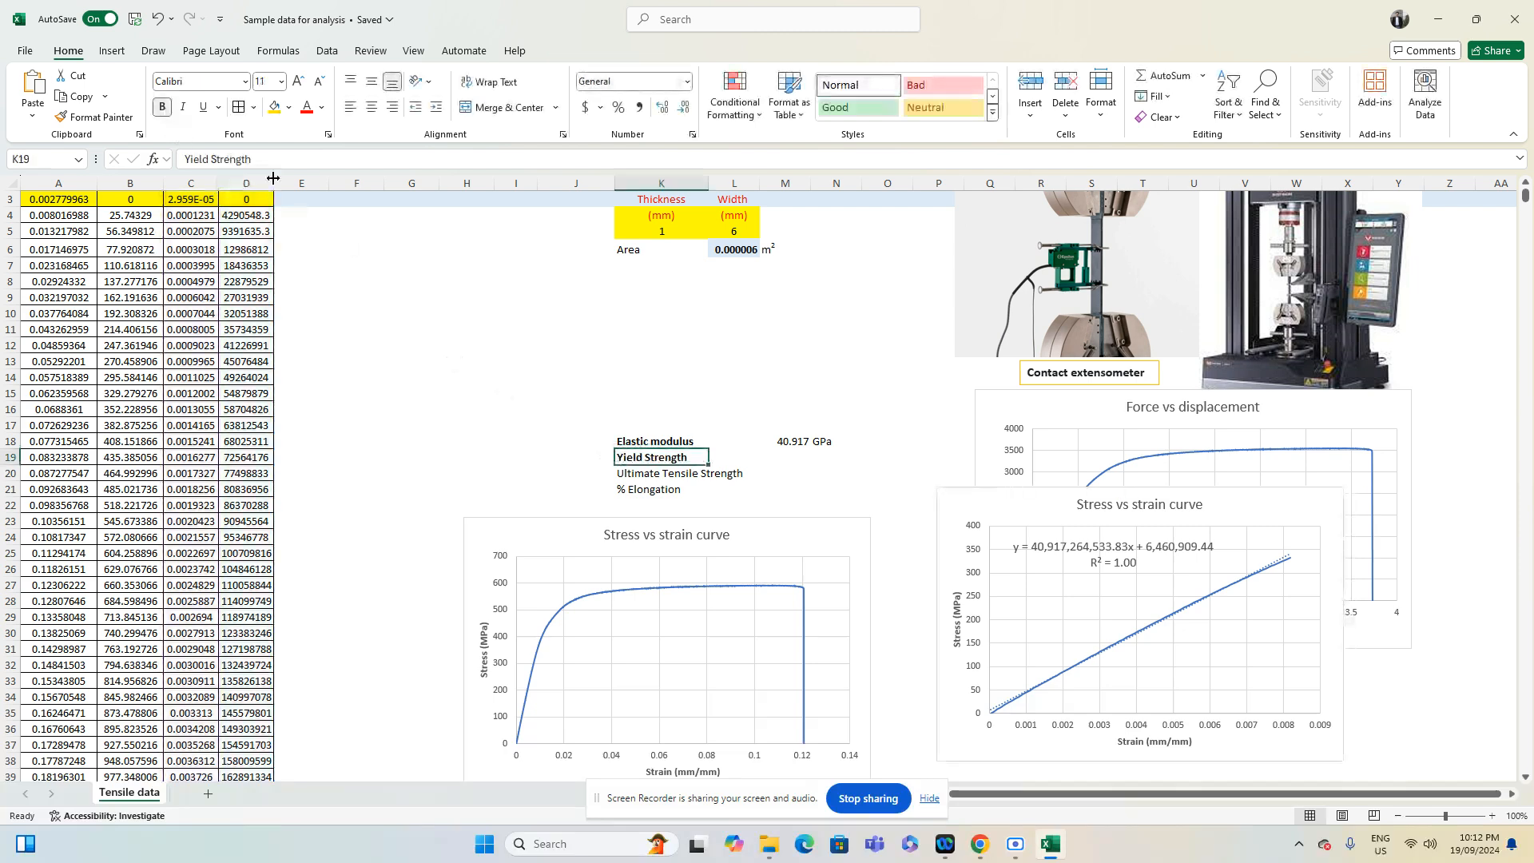
Reposition the full stress-strain chart below the sample size table, beside the trendline chart
left_click_drag(564, 529, 537, 344)
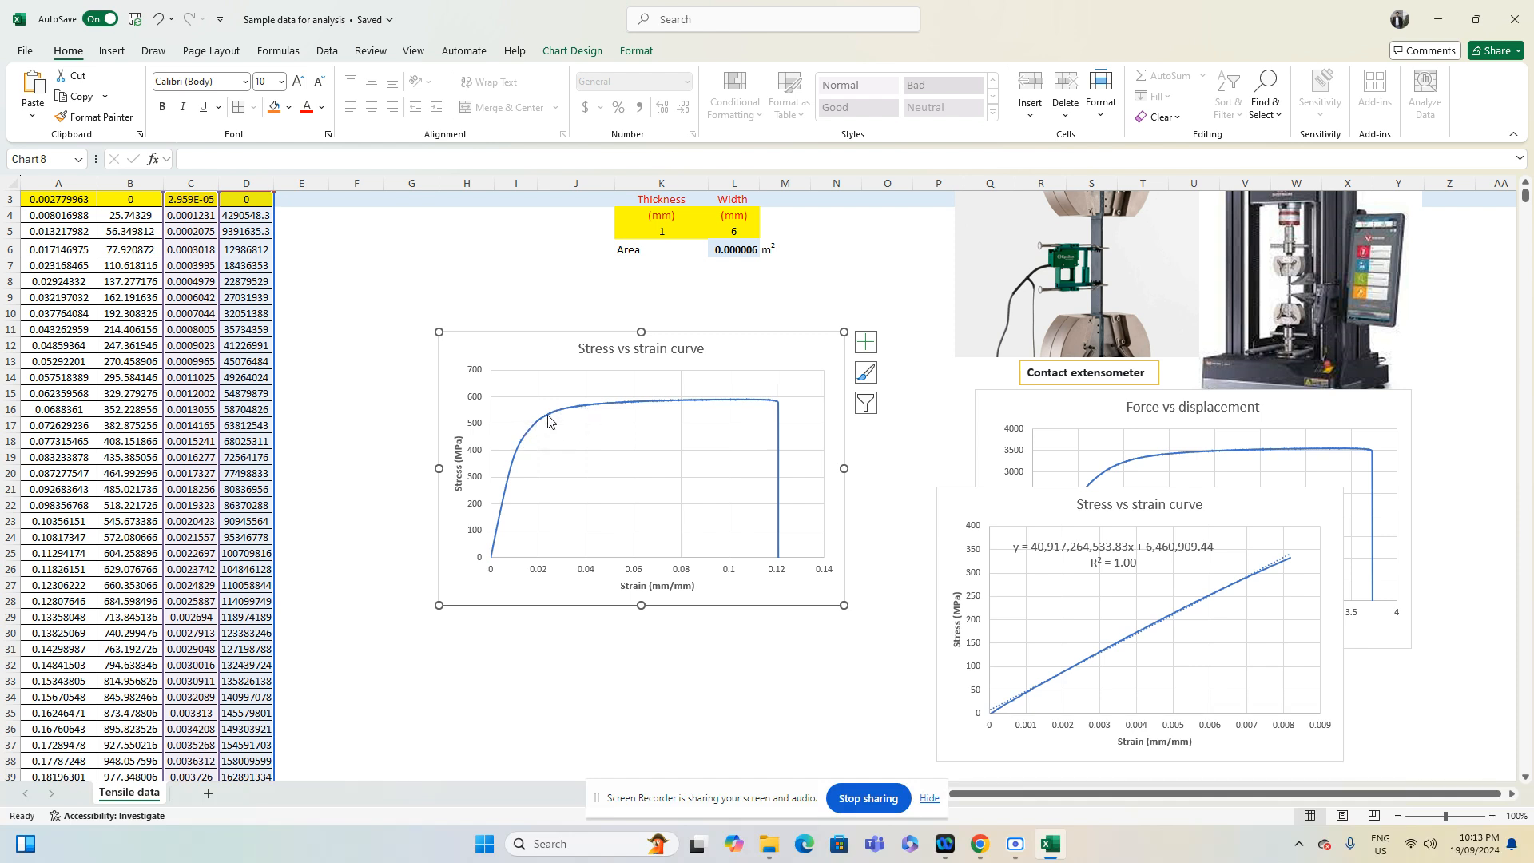
left_click_drag(514, 342, 550, 308)
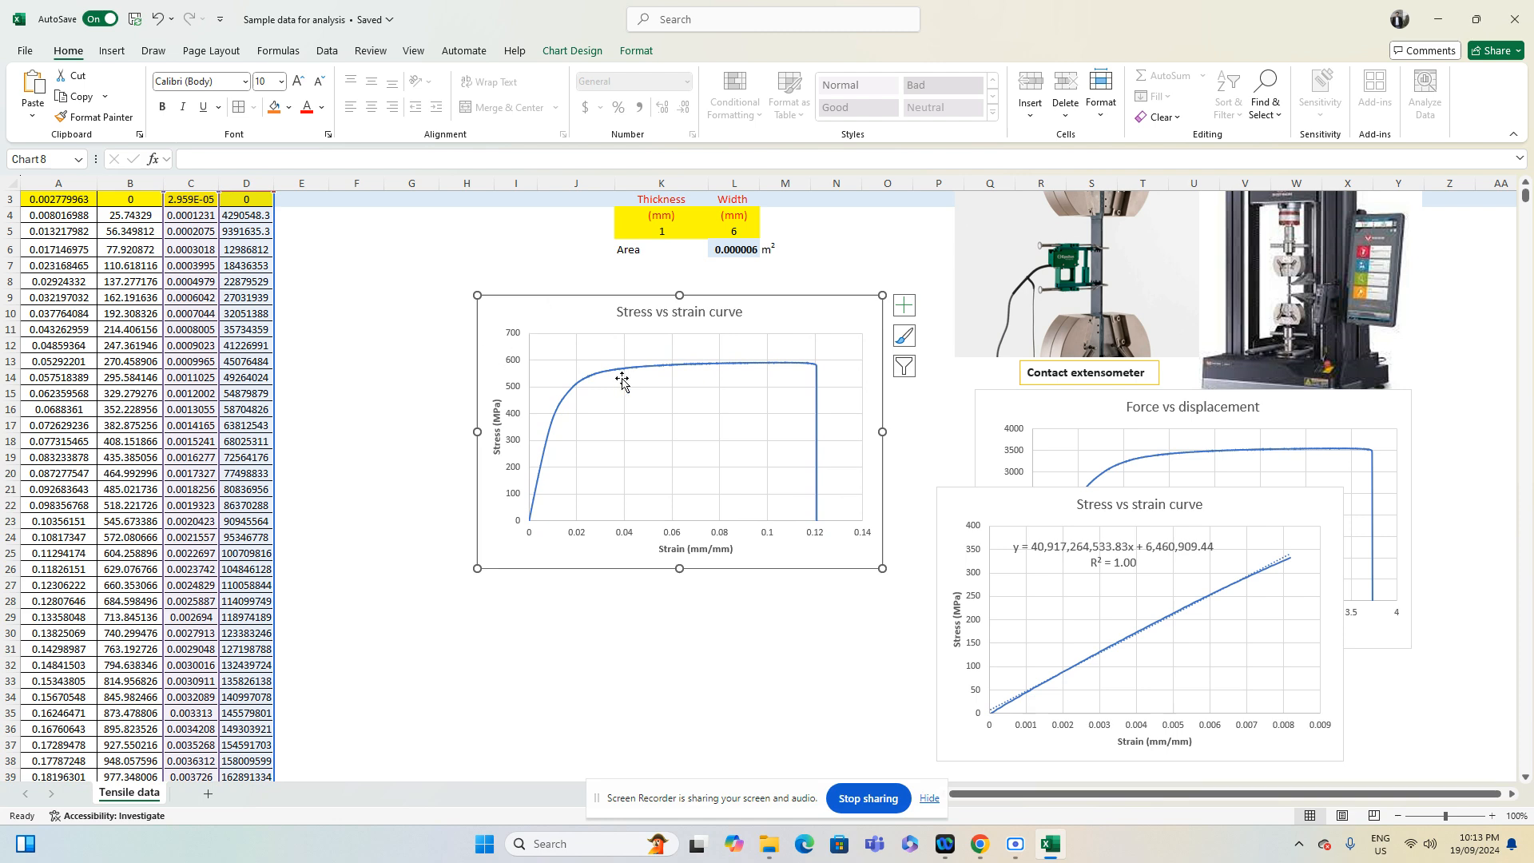
left_click_drag(531, 318, 568, 438)
Head column E with "0.2% offset" in E1 and "Strain" in E2
scroll(568, 438, "up", 1)
scroll(568, 438, "up", 1)
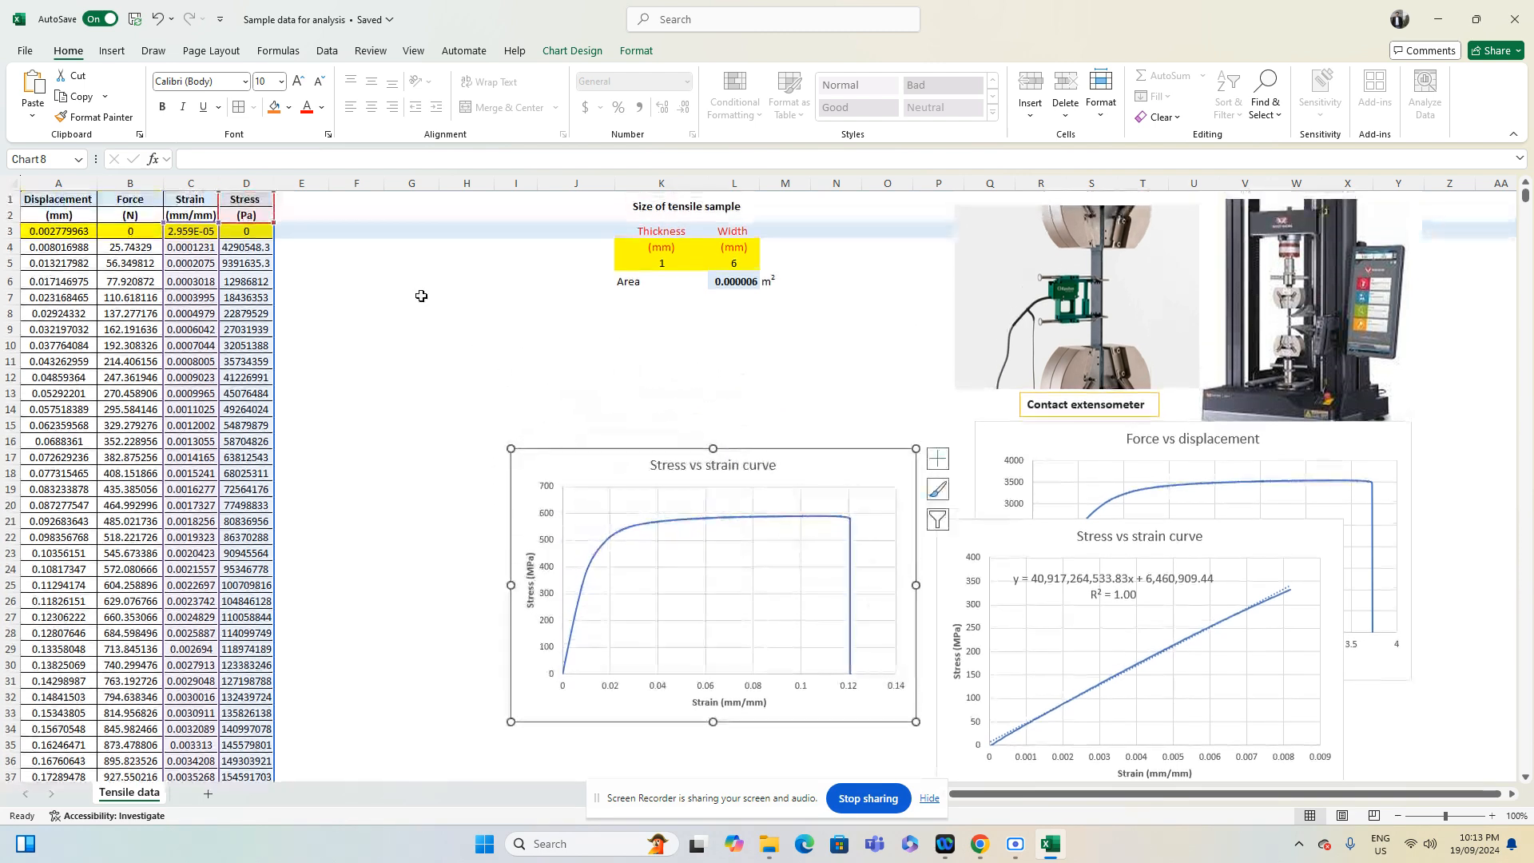
left_click_drag(287, 196, 289, 211)
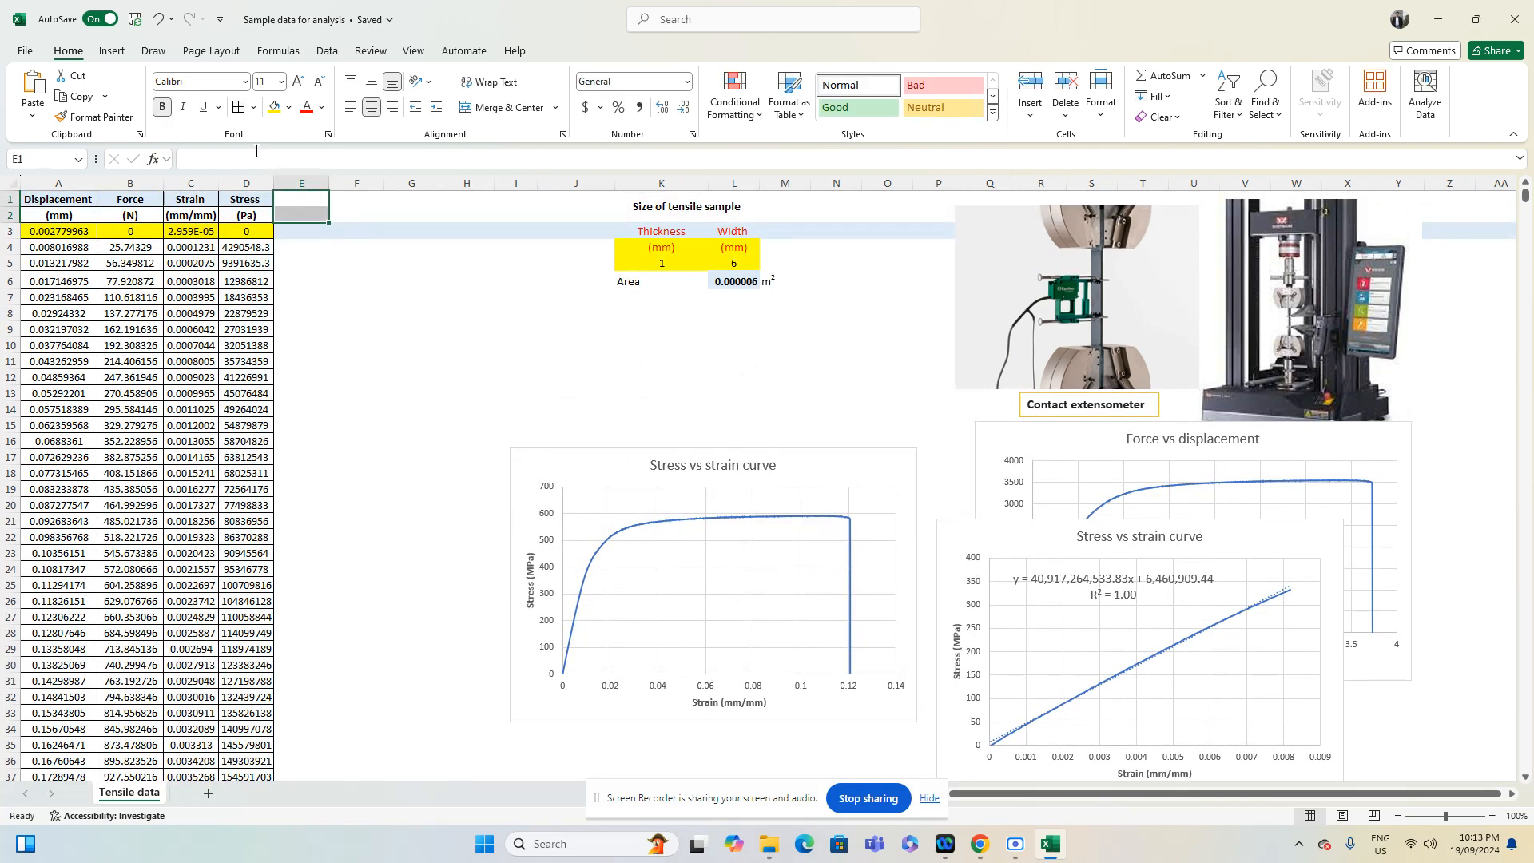
left_click(312, 204)
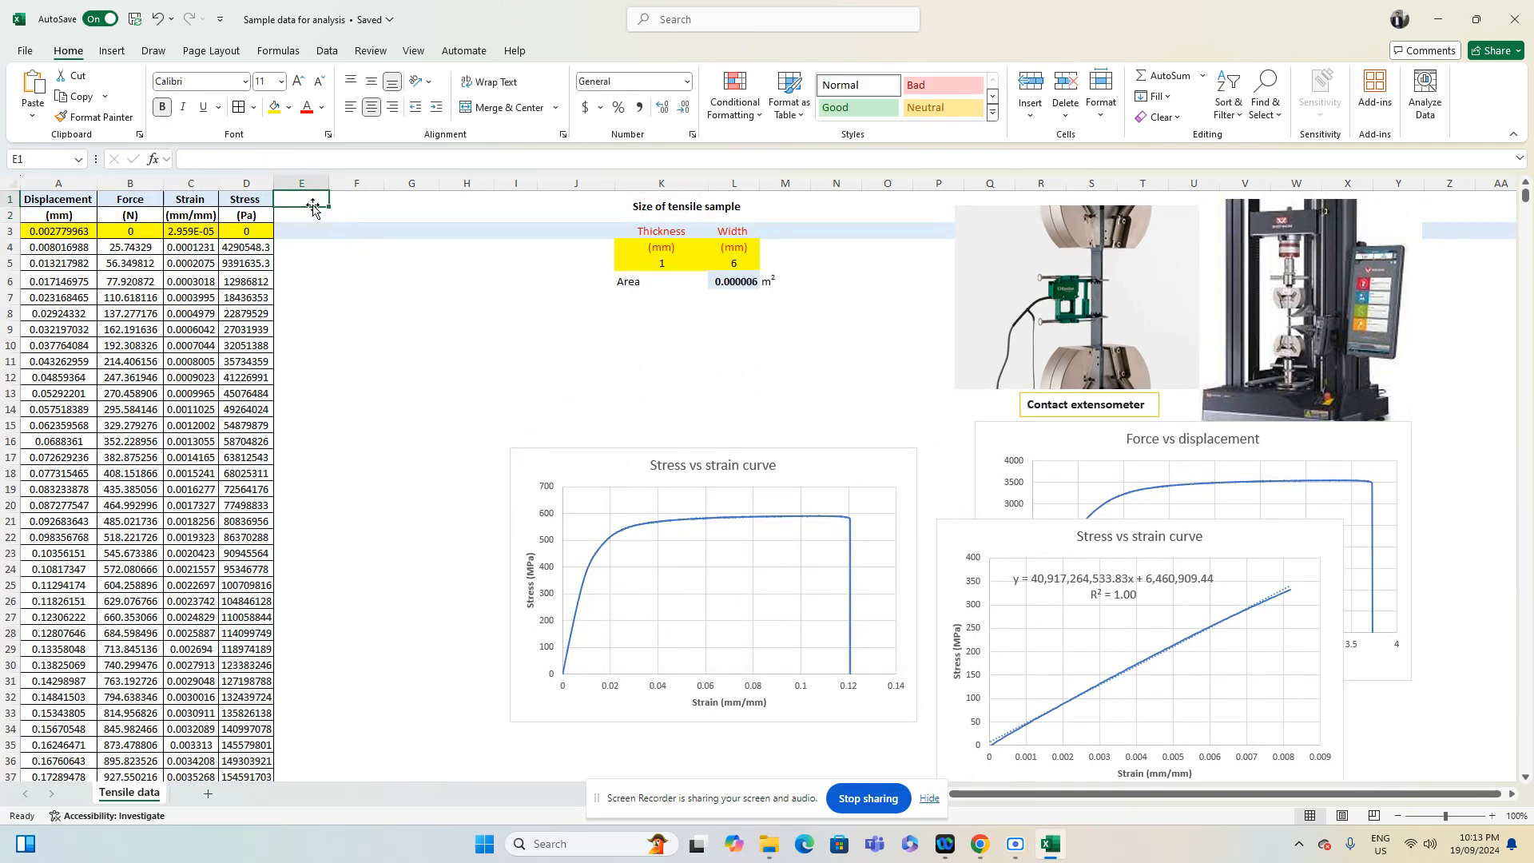
double_click(313, 205)
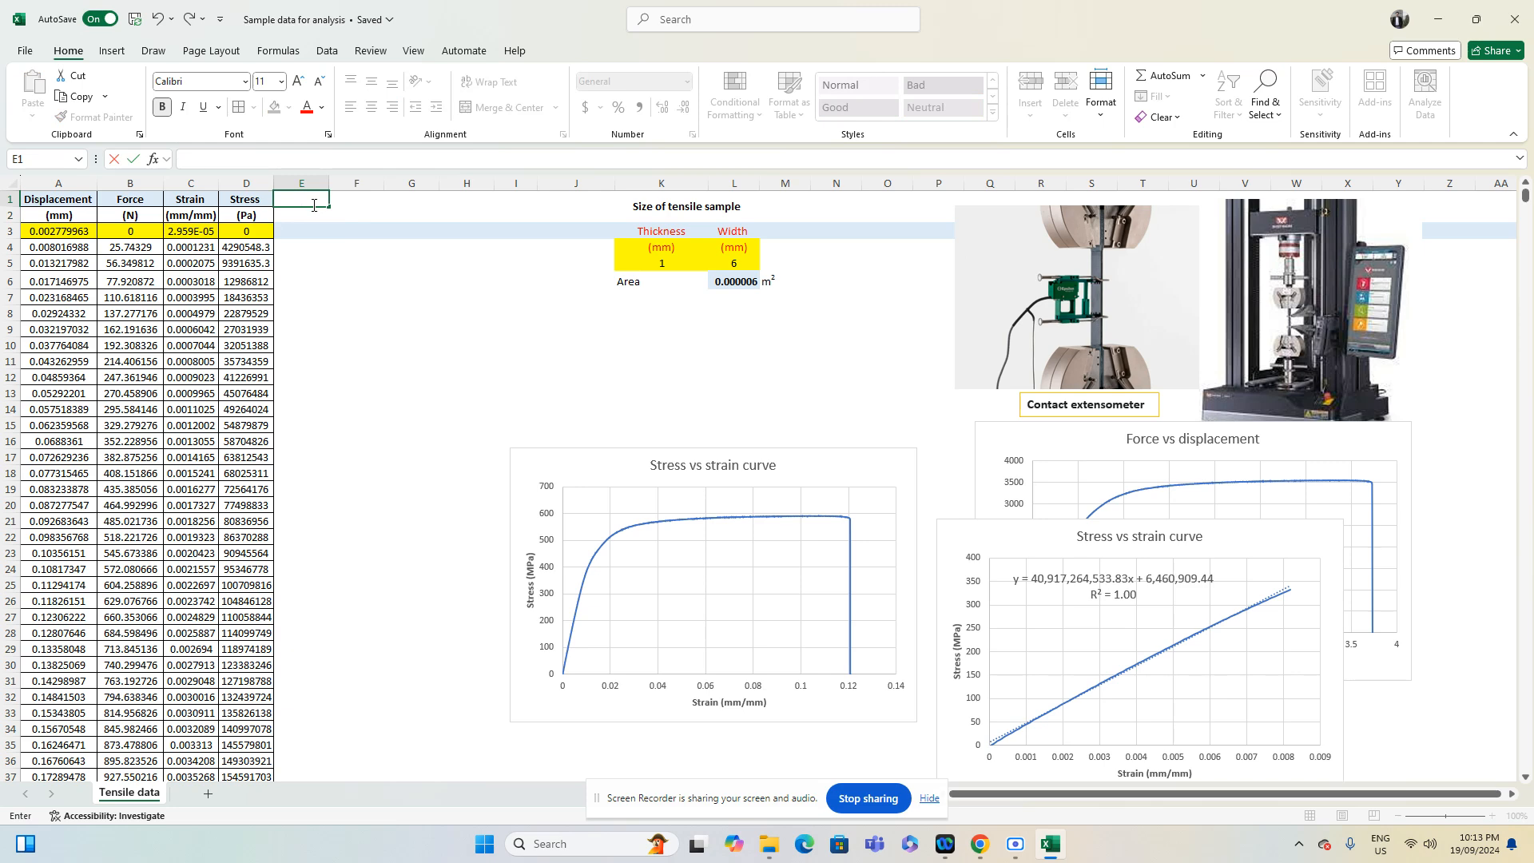
type("0.2% offset")
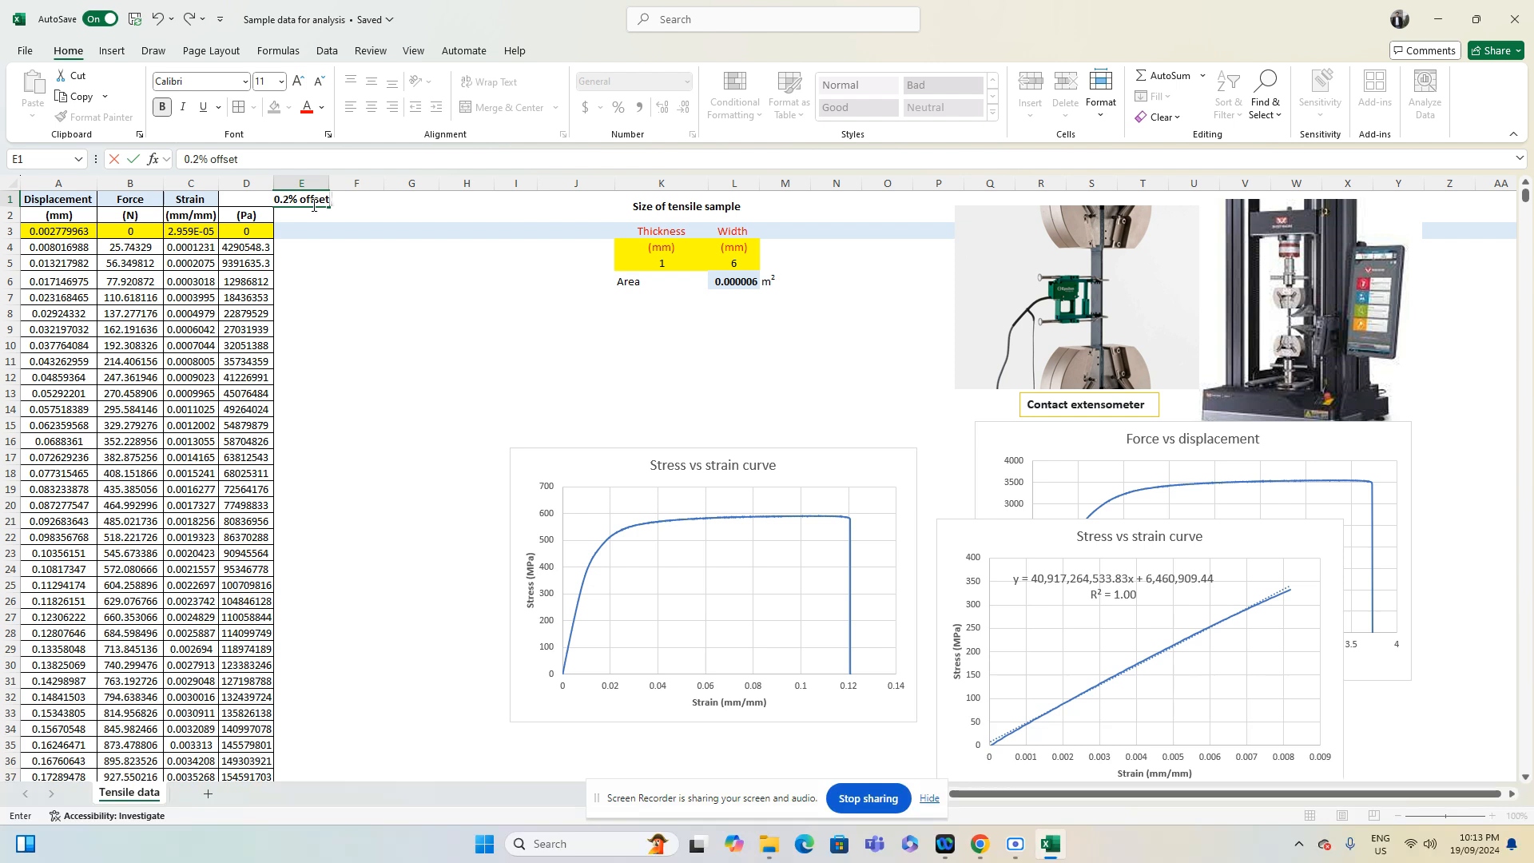
key("Return")
type("Strain")
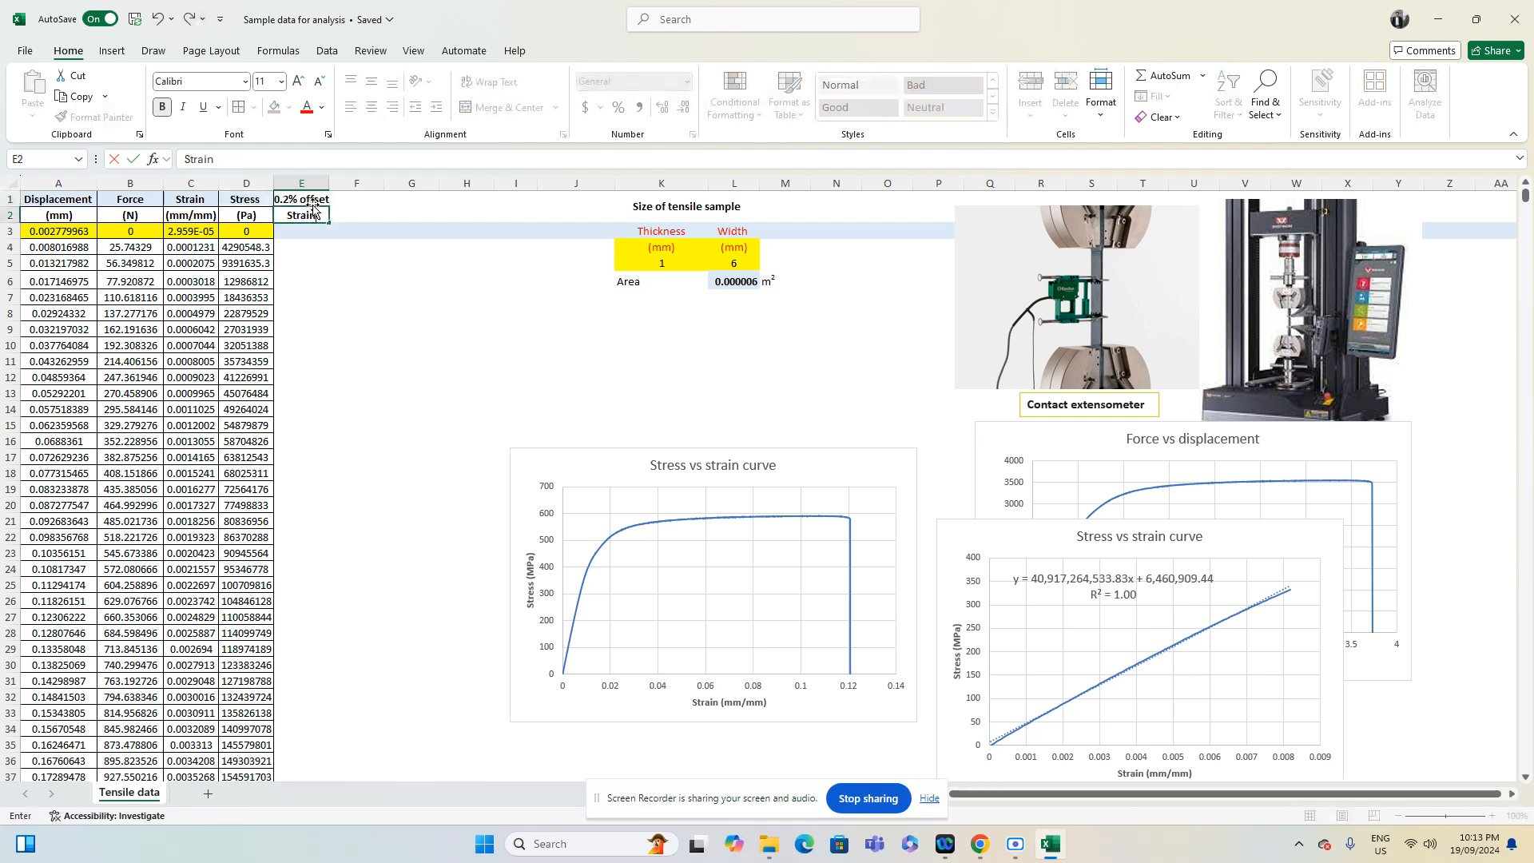
key("Return")
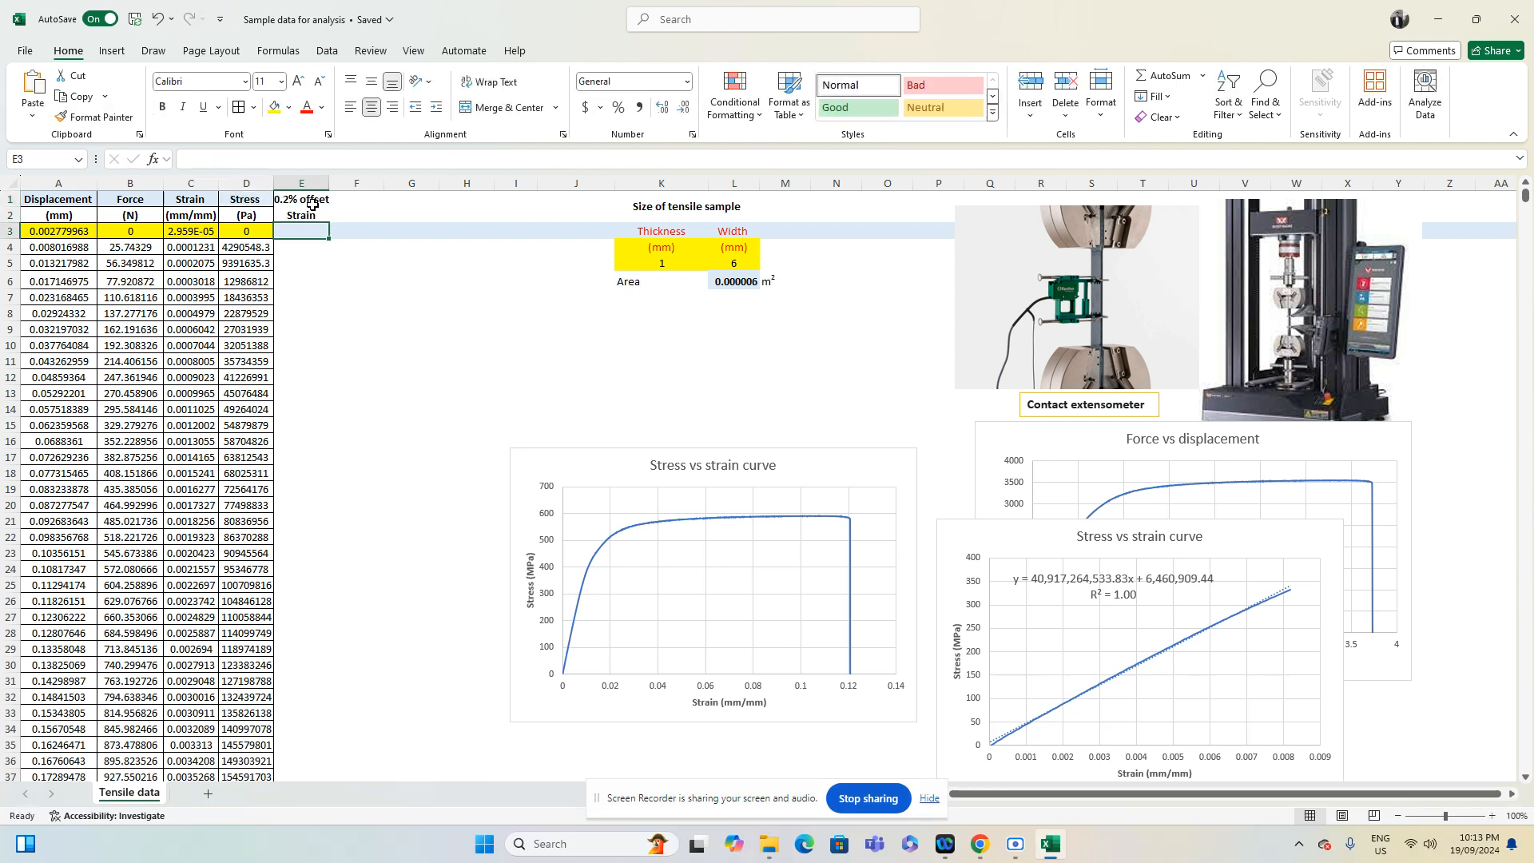
Calculate the offset strain in E3 as =C3+0.002, fill it down the column and check the copied formulas
type("=")
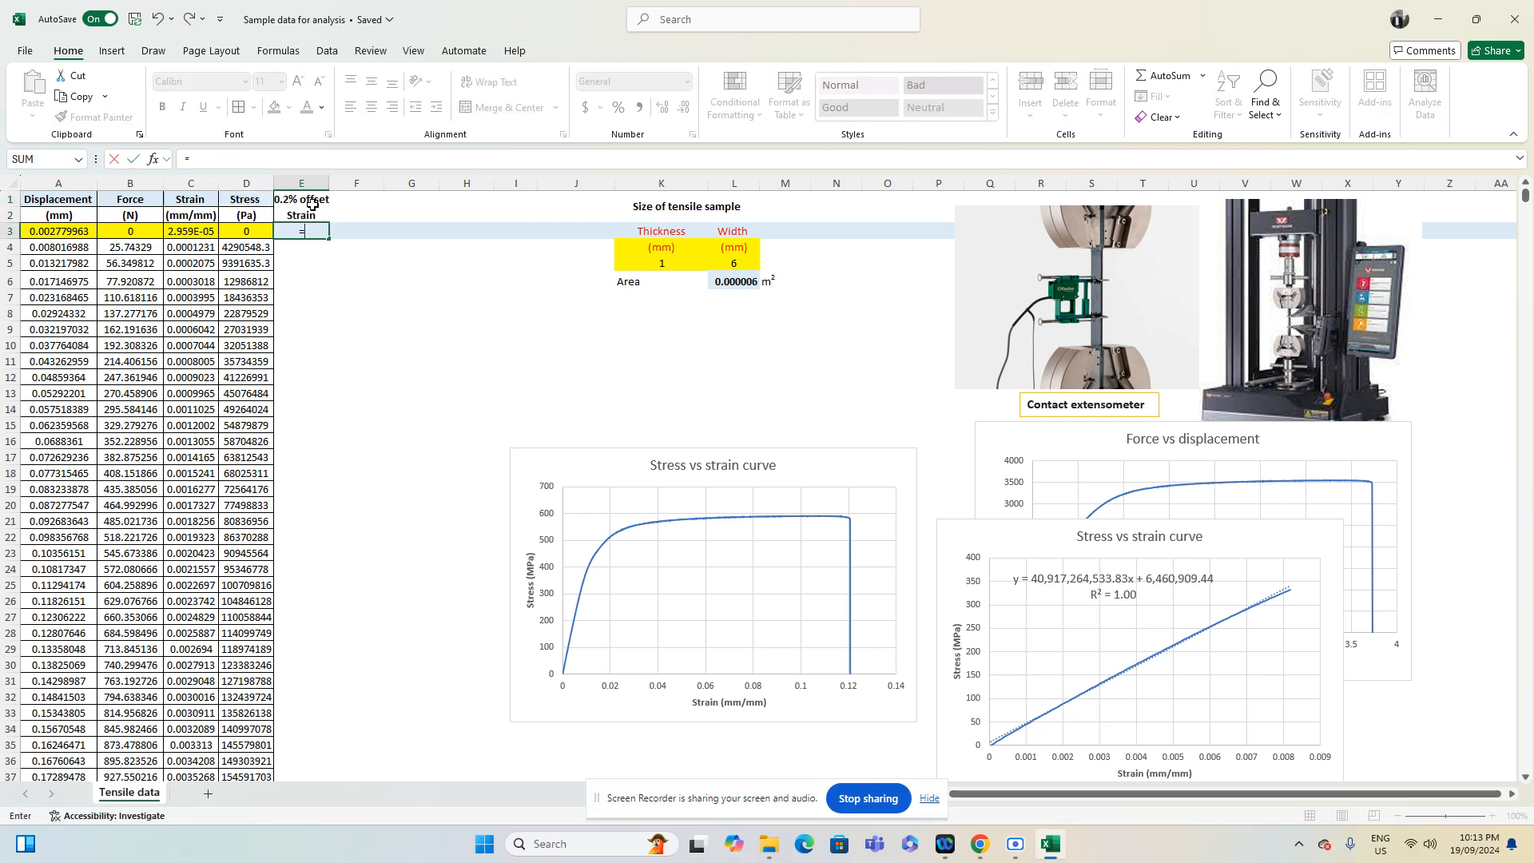
left_click(188, 231)
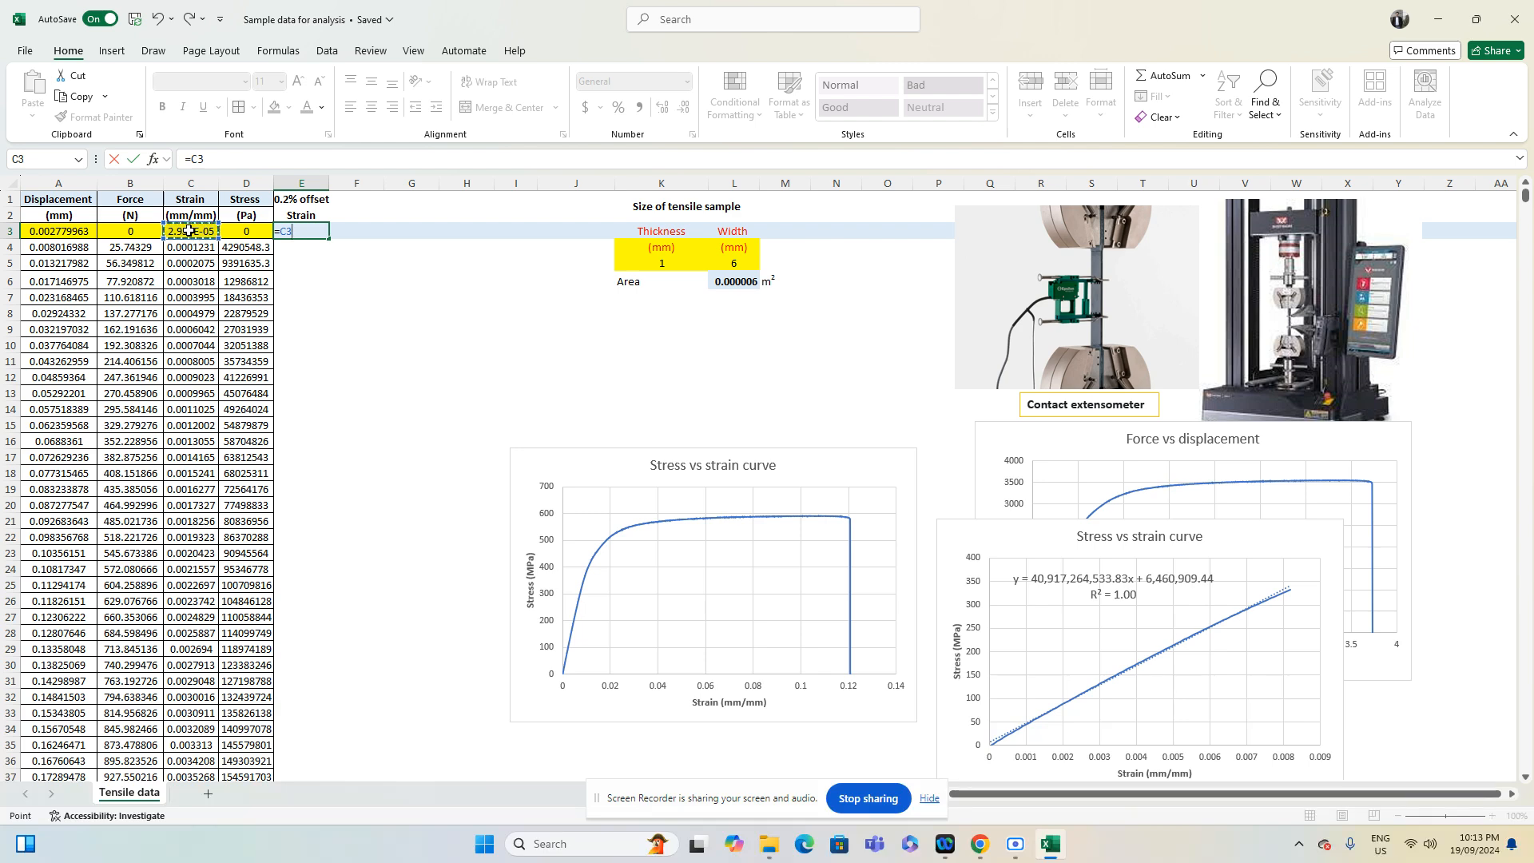
type("+0.002")
key("Return")
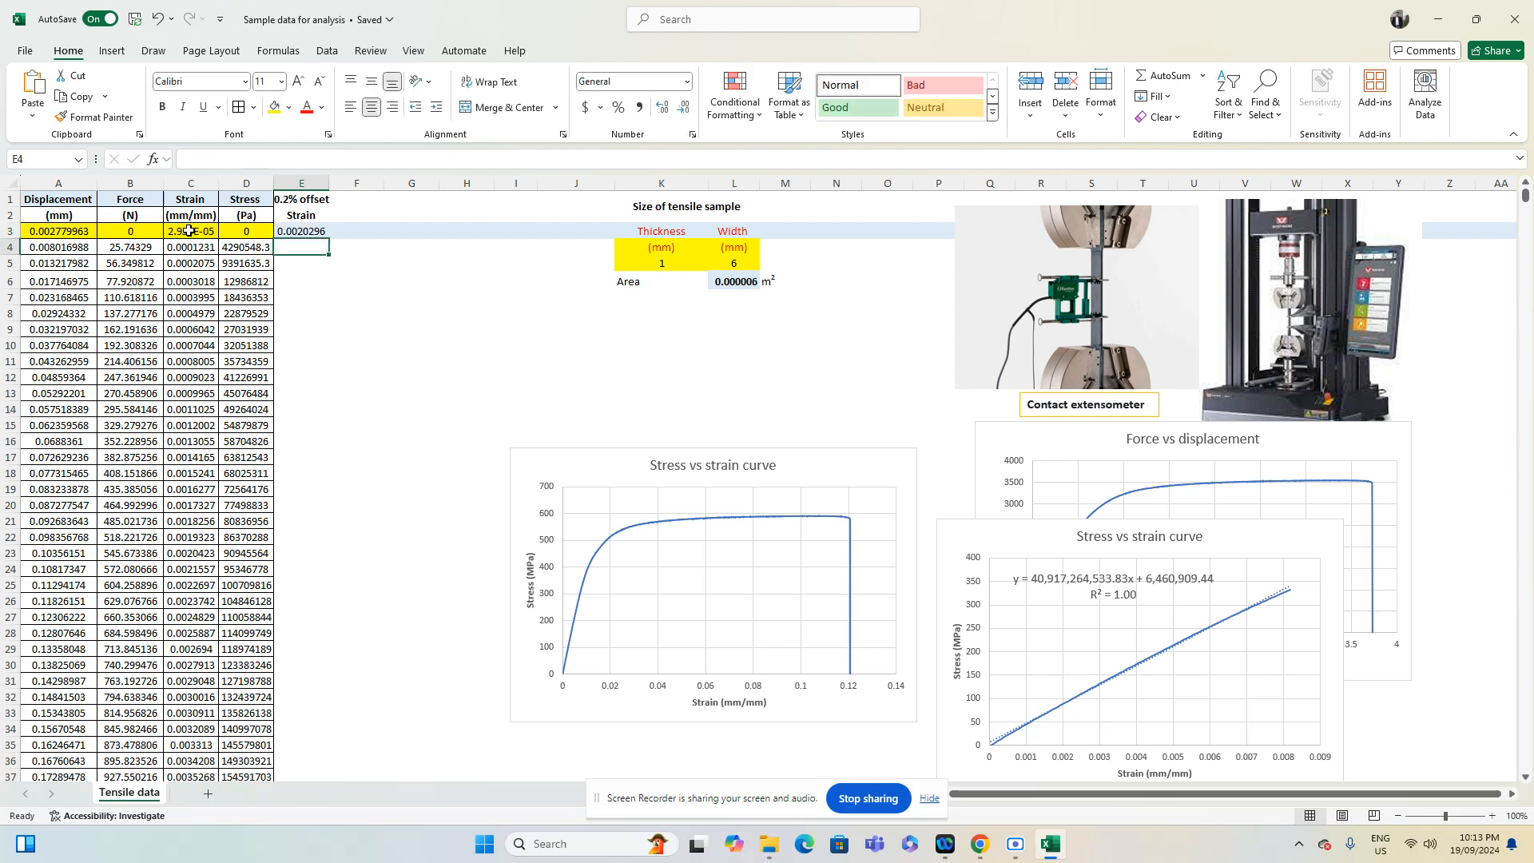
left_click(284, 231)
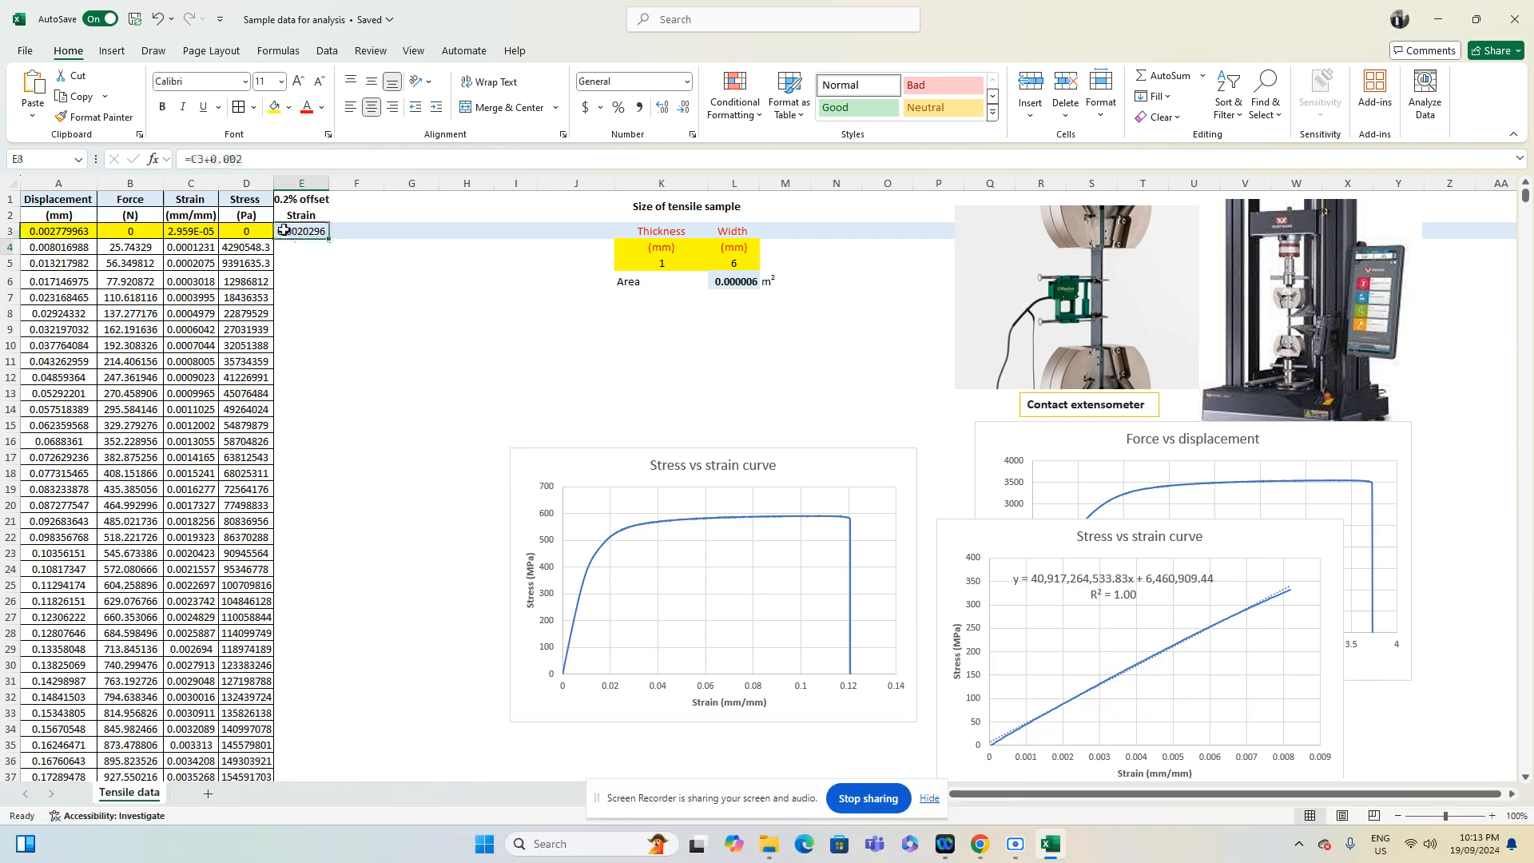
double_click(329, 239)
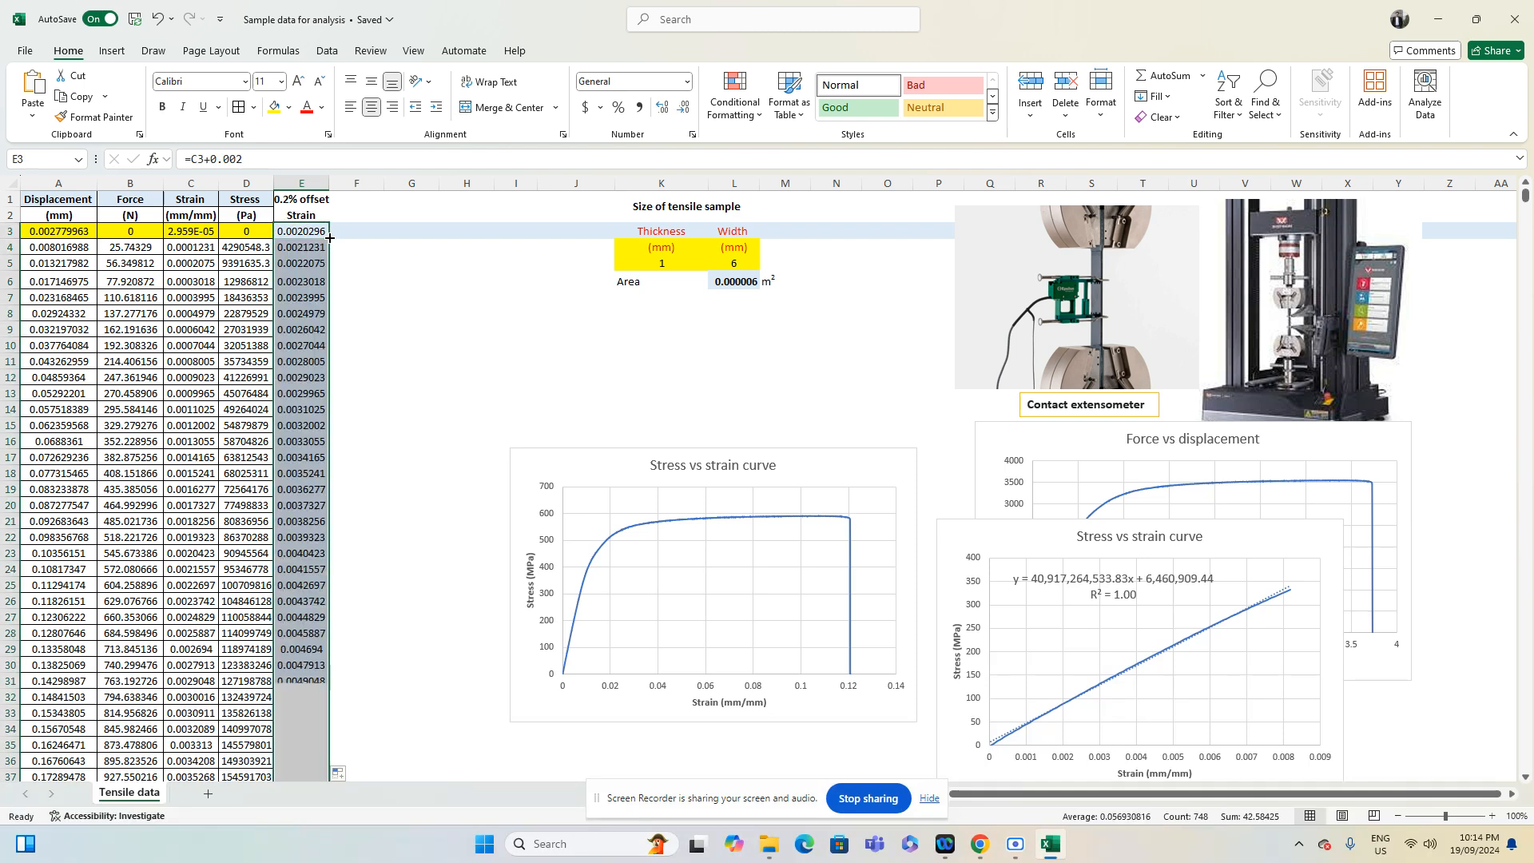
left_click(311, 246)
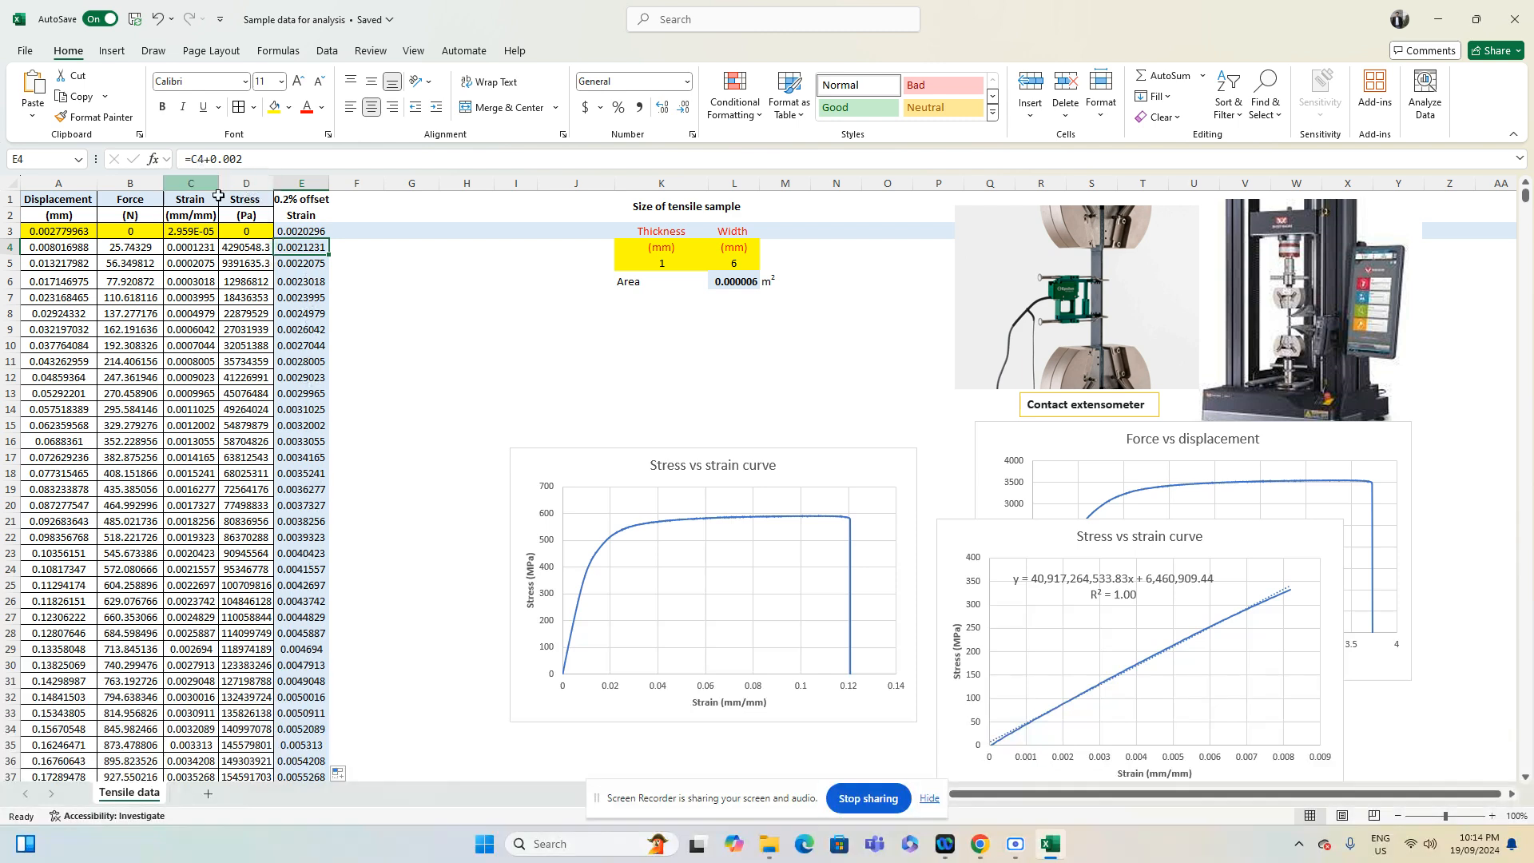
left_click(305, 264)
left_click(305, 292)
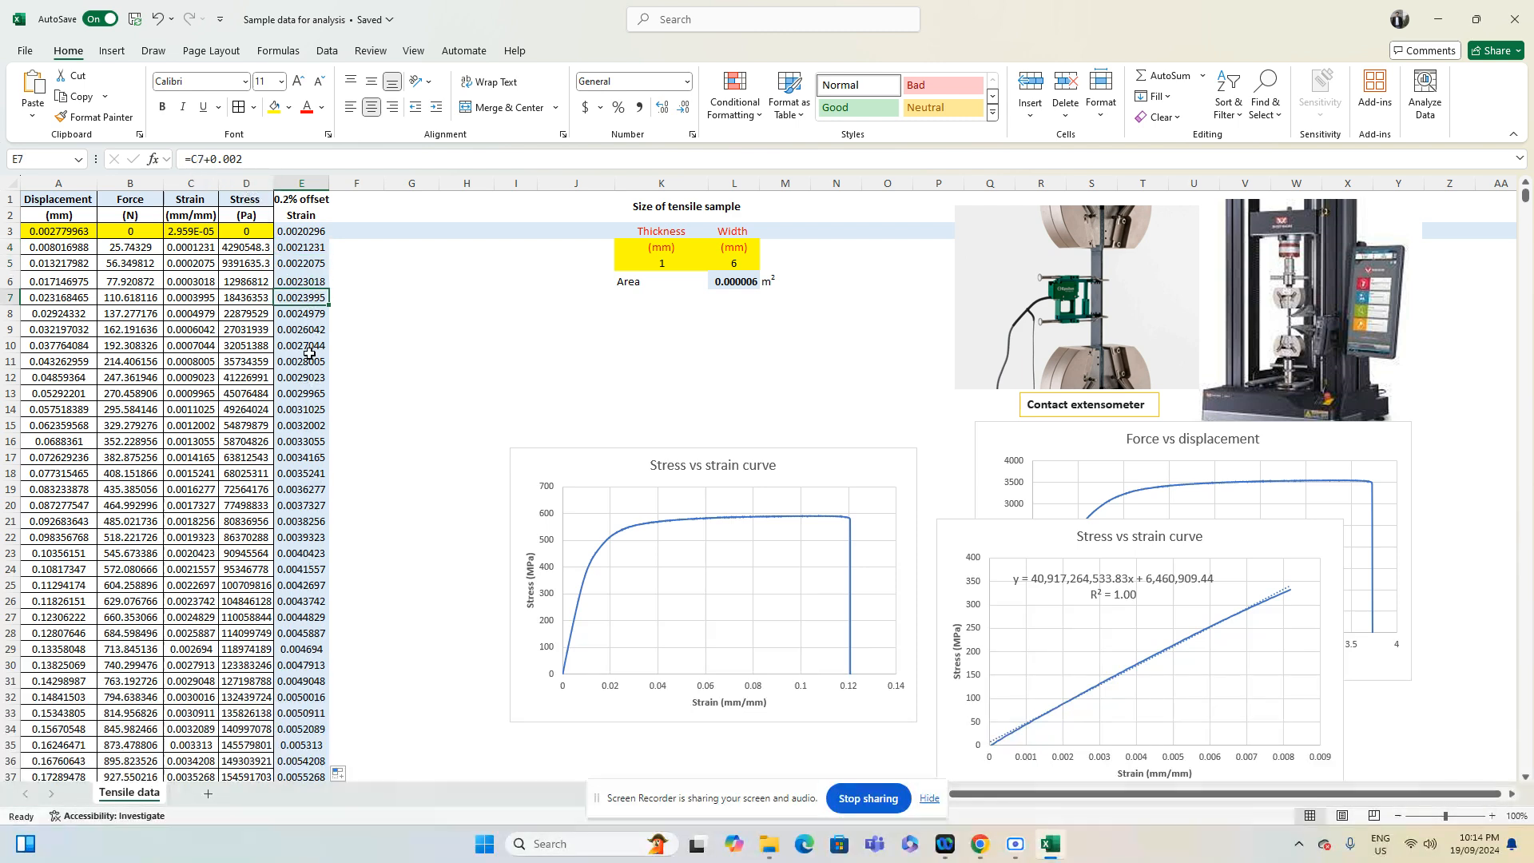
left_click(310, 360)
Check the extent of the offset strain data and widen column E to fit its "0.2% offset" heading
left_click(300, 230)
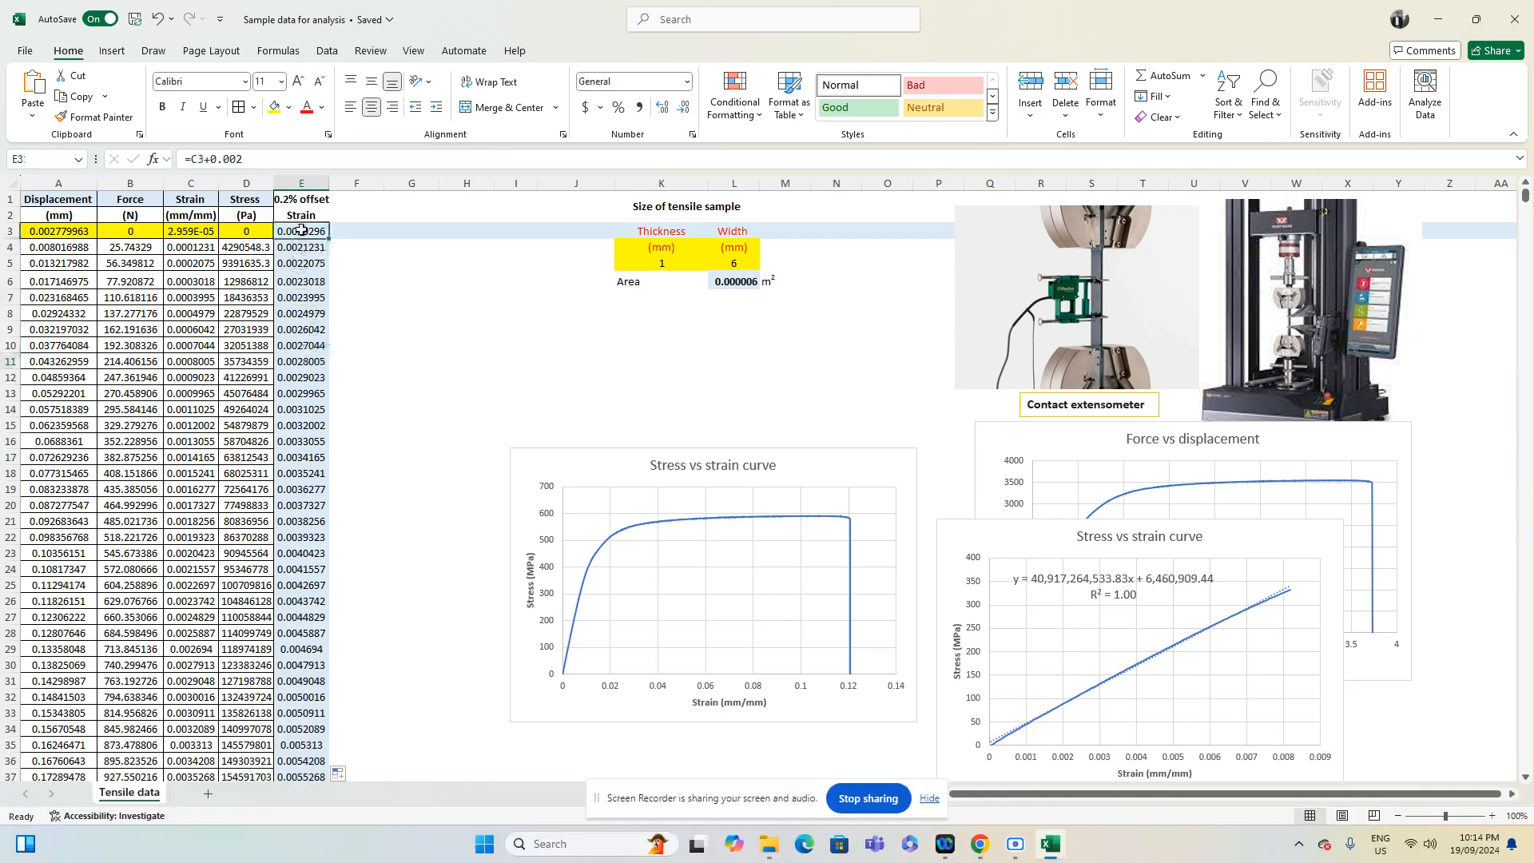
key("ctrl+shift+Down")
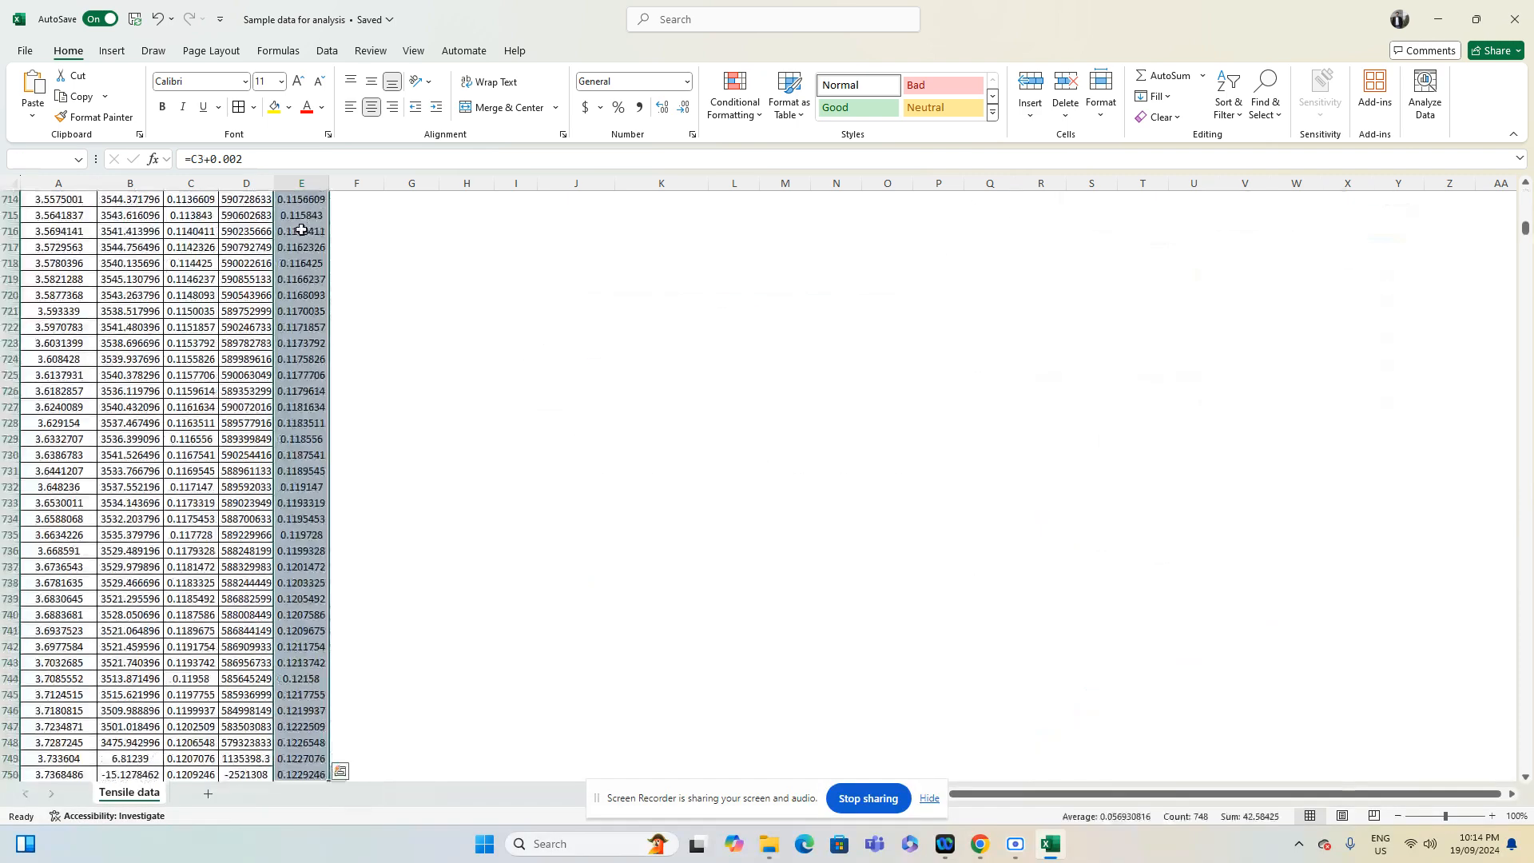
key("ctrl+BackSpace")
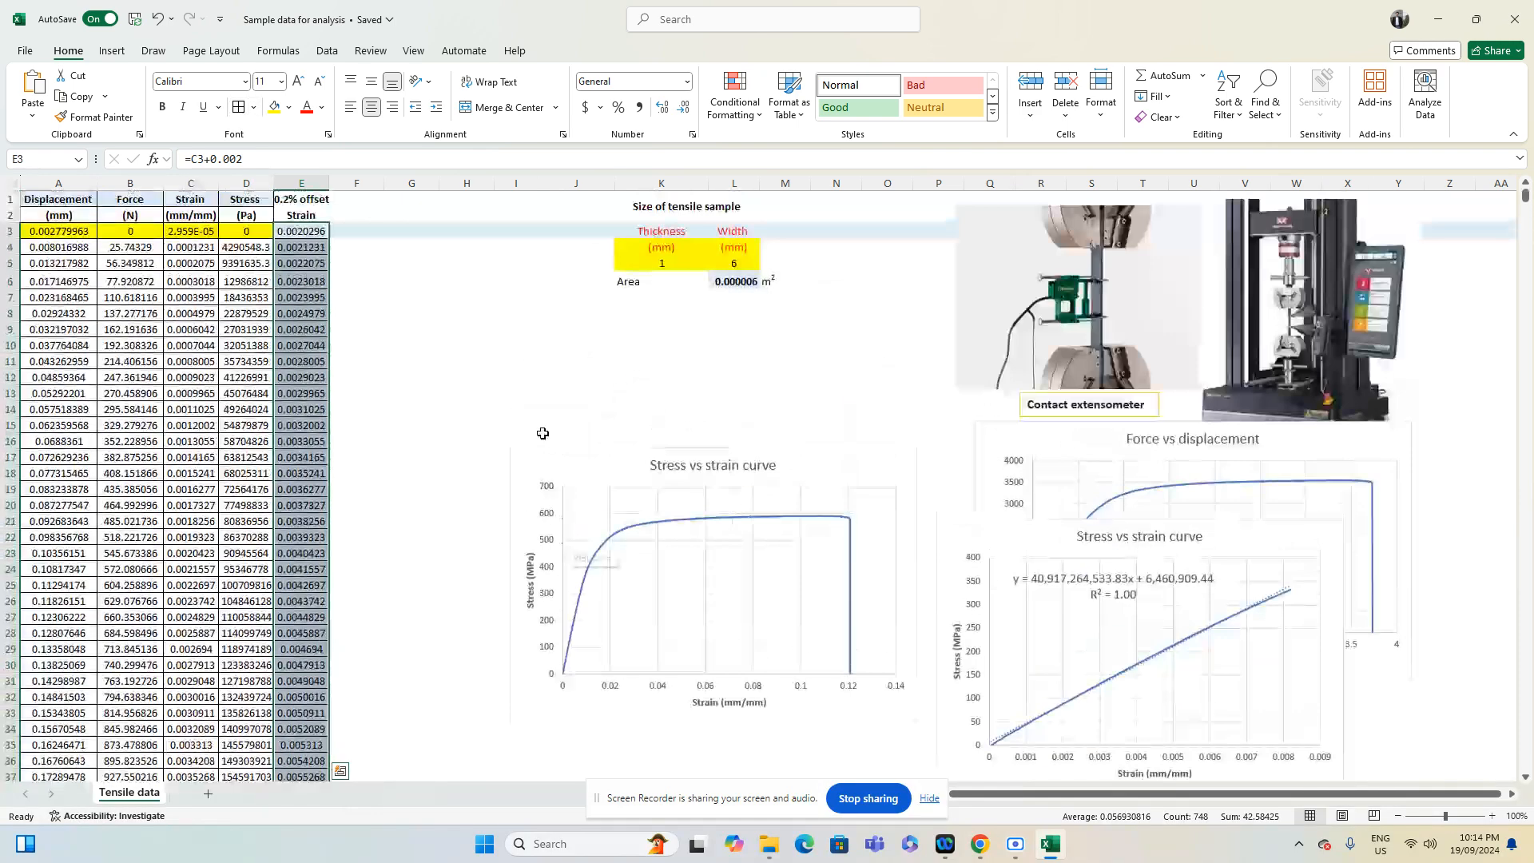
left_click(298, 199)
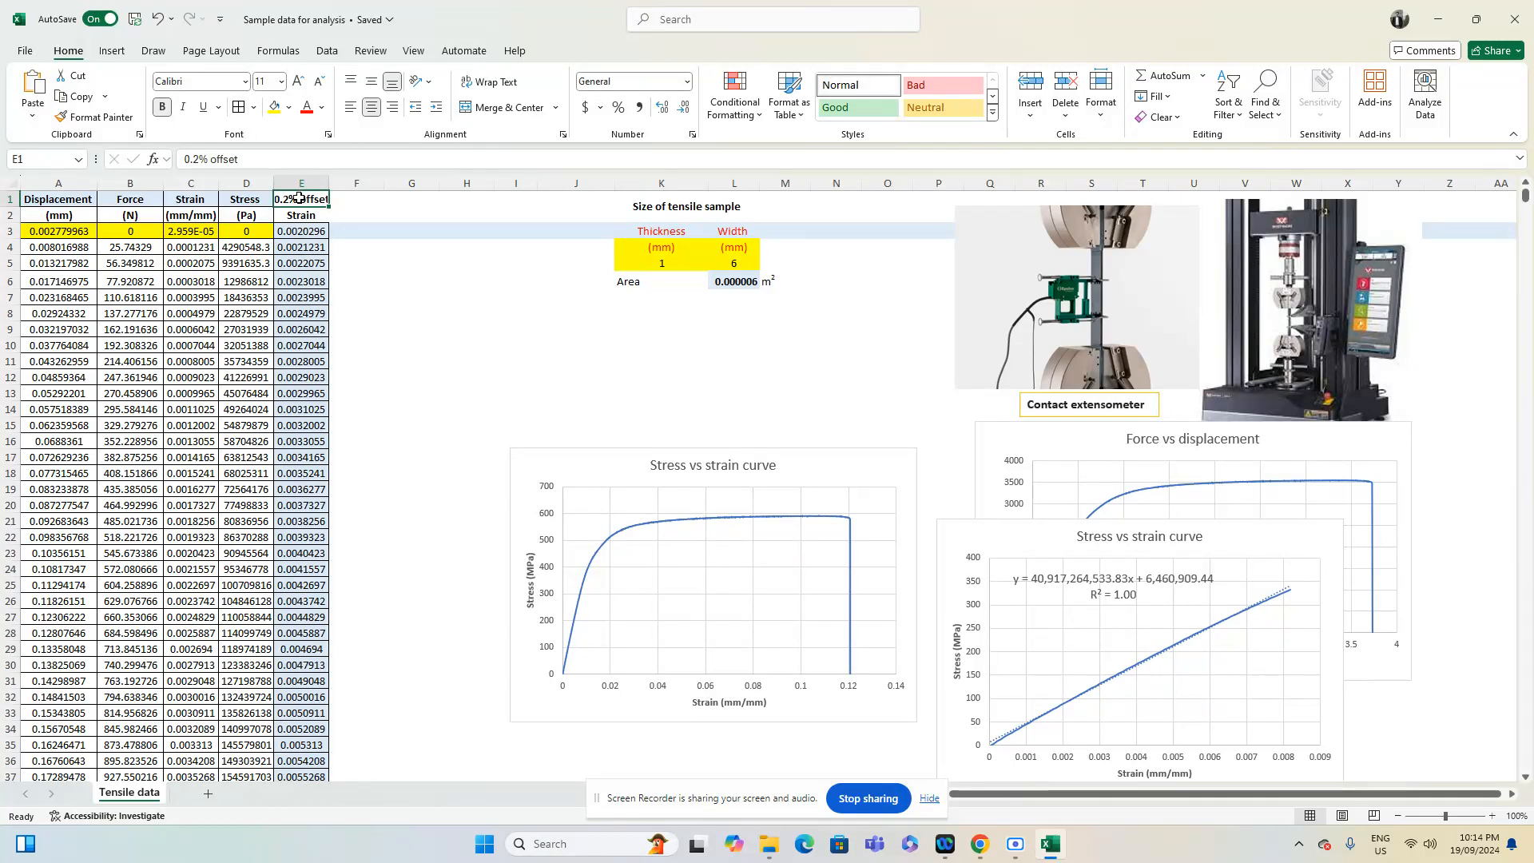
left_click_drag(297, 198, 336, 187)
left_click(516, 441)
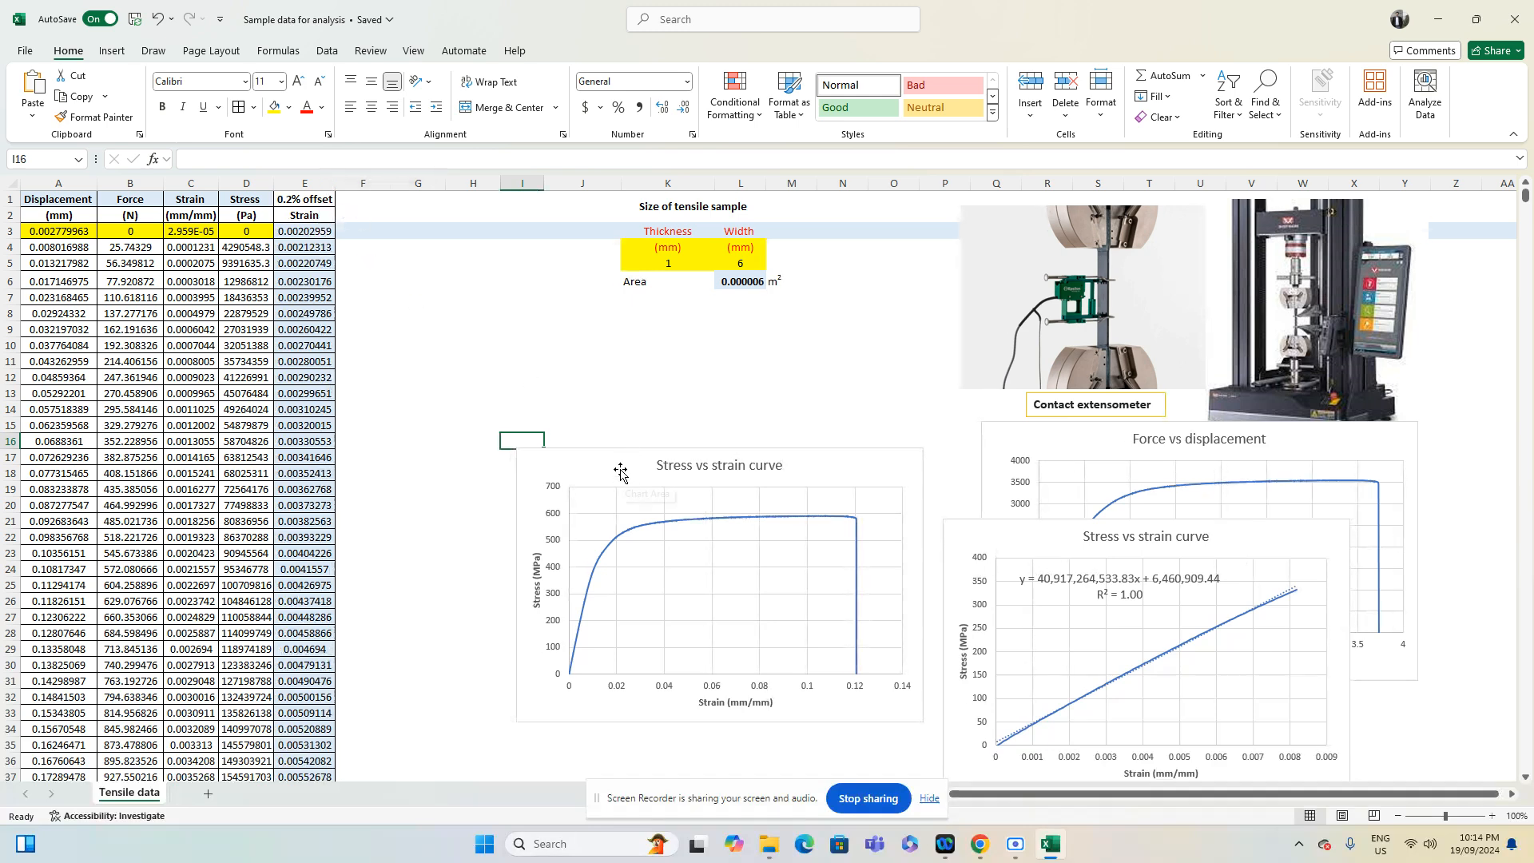
Move the full stress-strain chart slightly higher on the sheet
left_click_drag(616, 469, 627, 452)
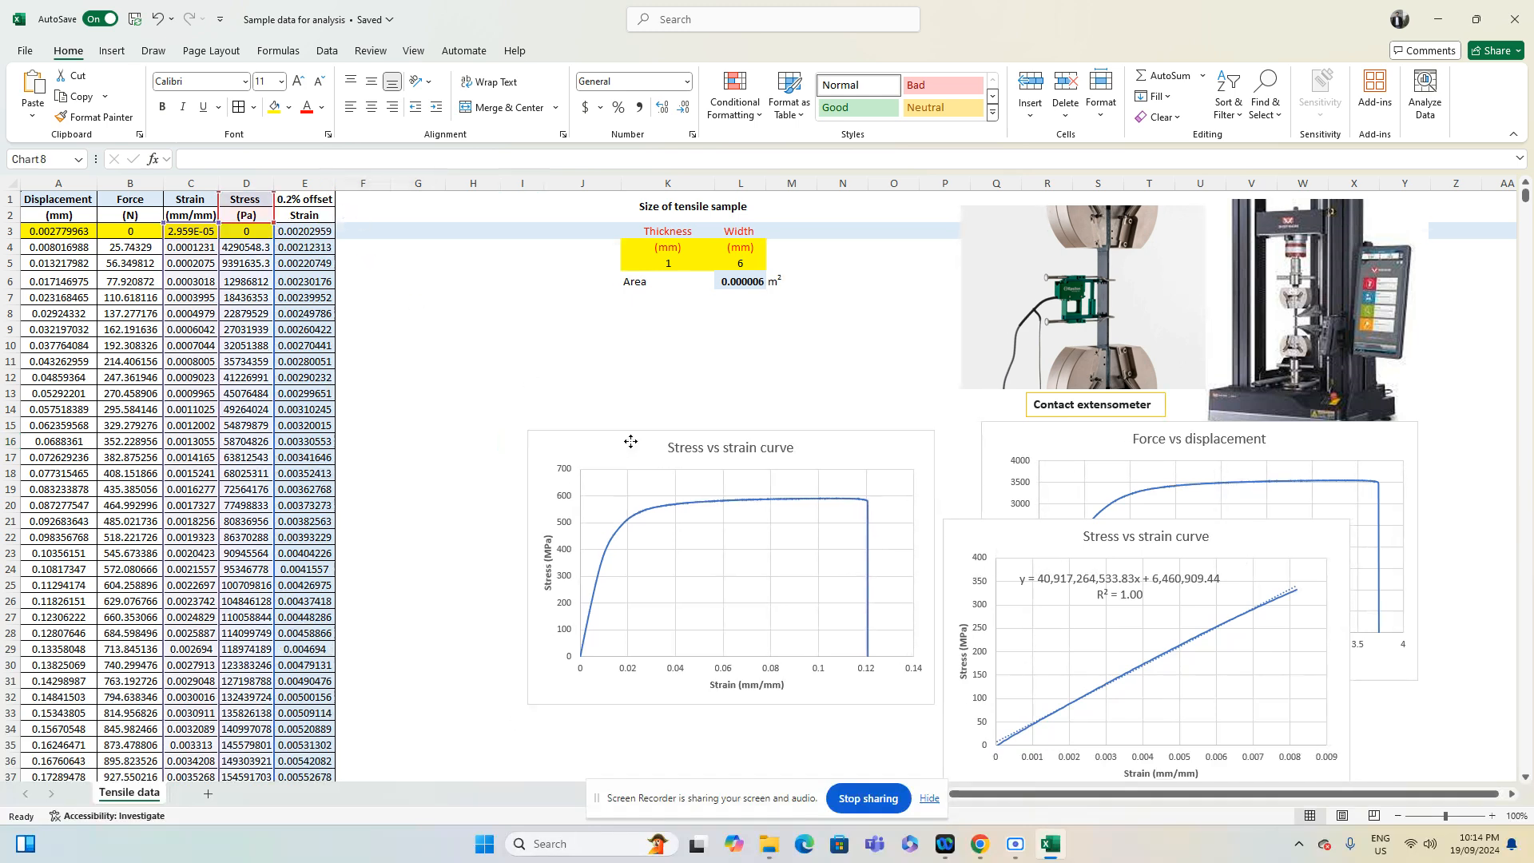
left_click(352, 200)
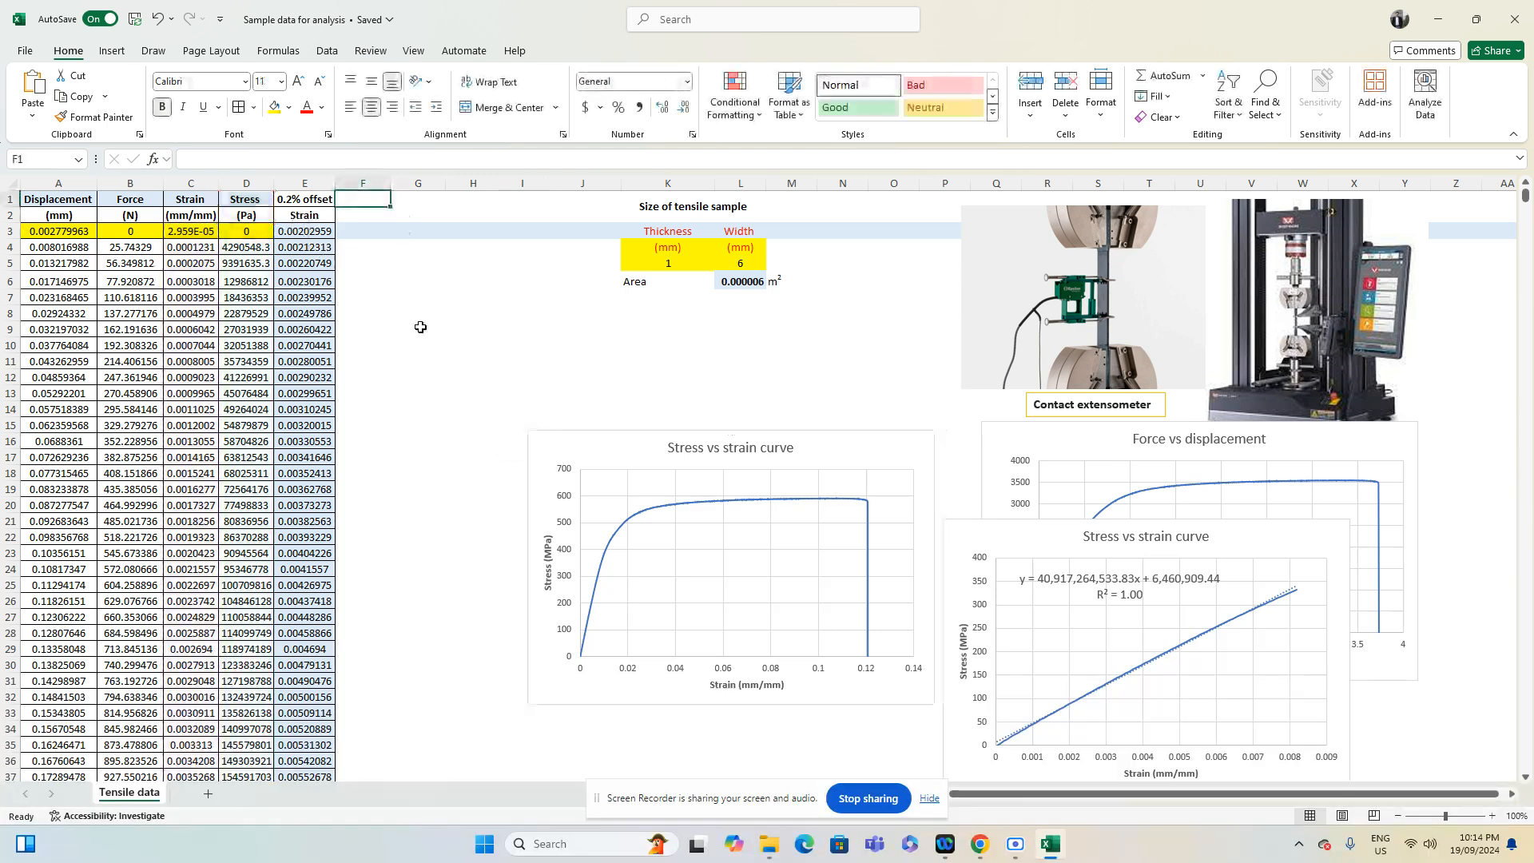
left_click(610, 442)
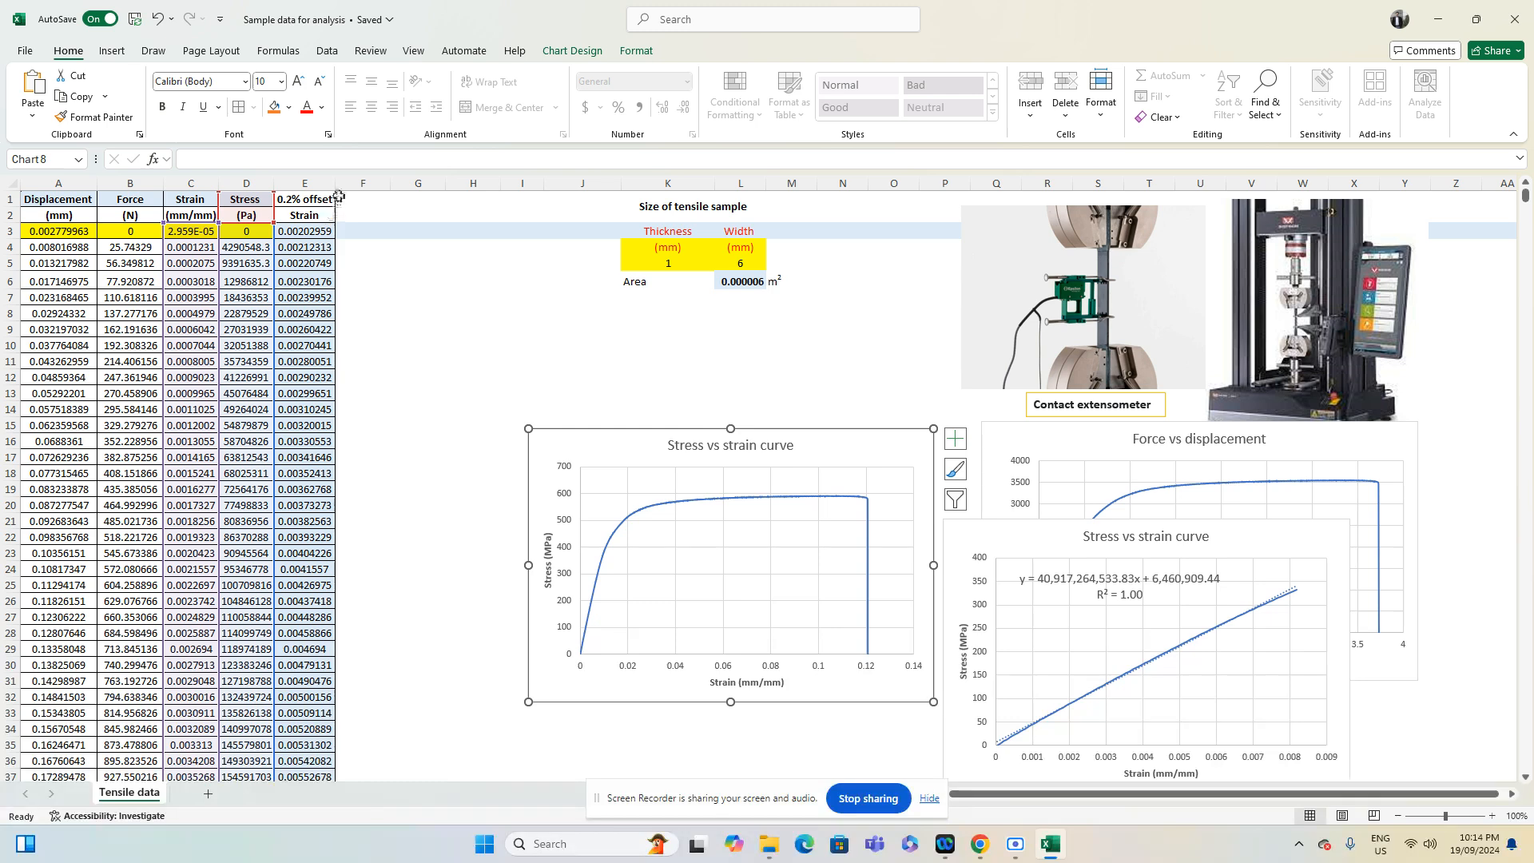
Enter the heading "0.2% offset" in F1
left_click_drag(339, 198, 342, 213)
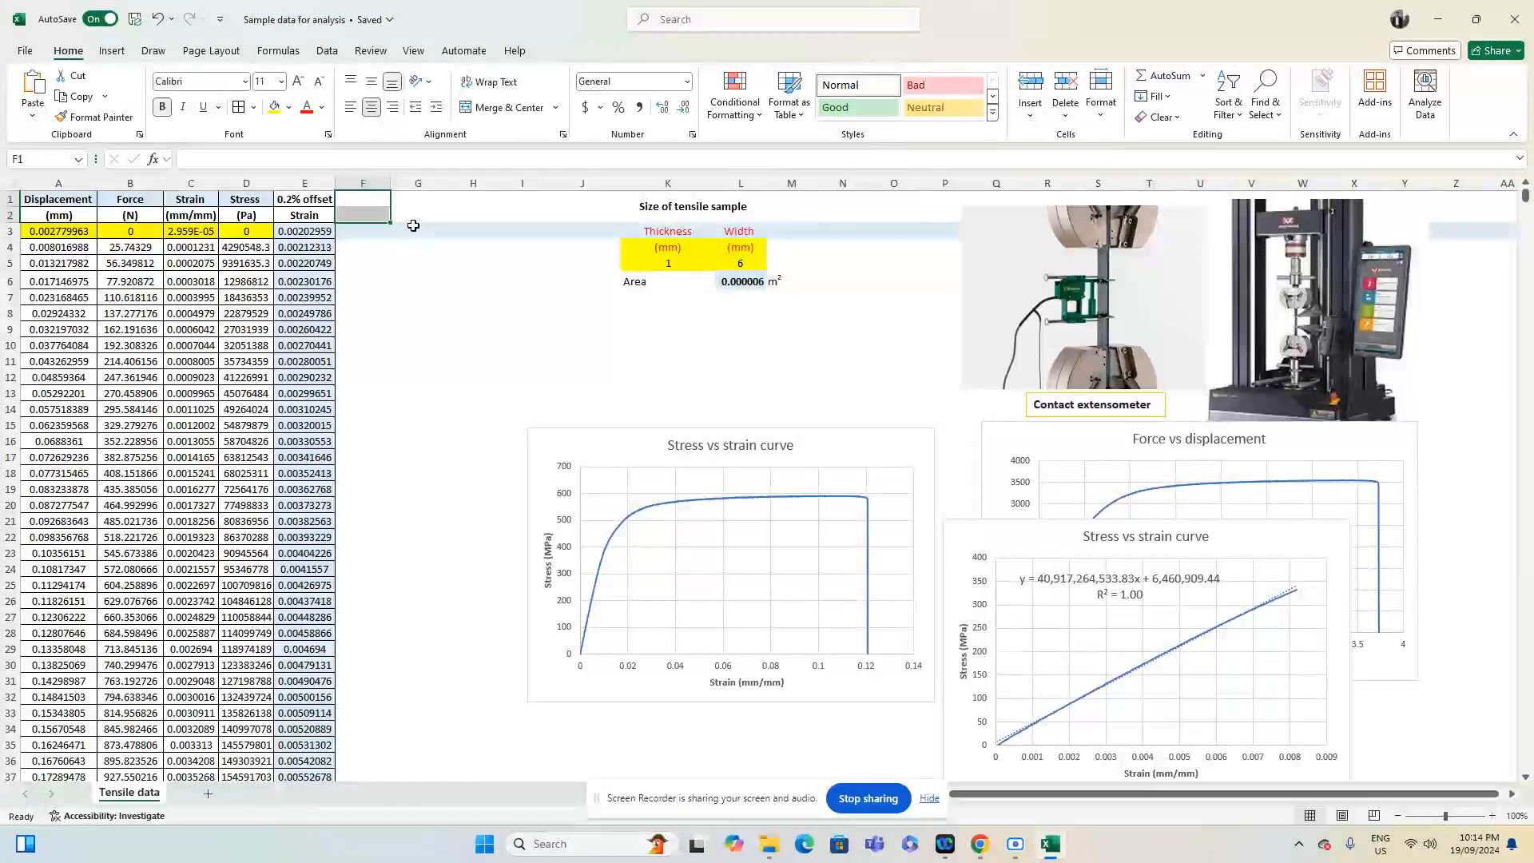
left_click(357, 193)
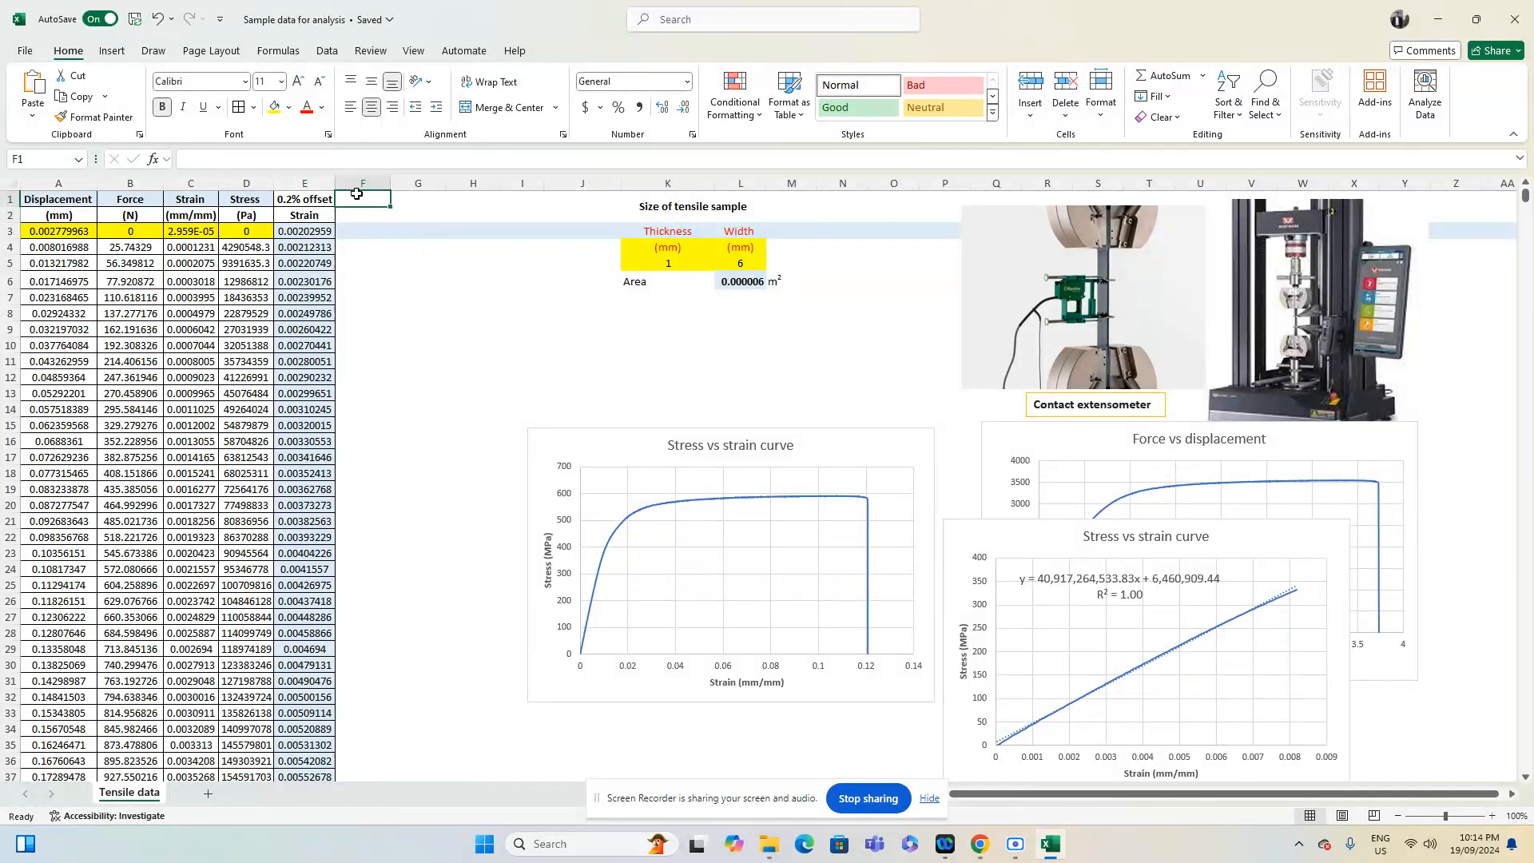
type("0.2%")
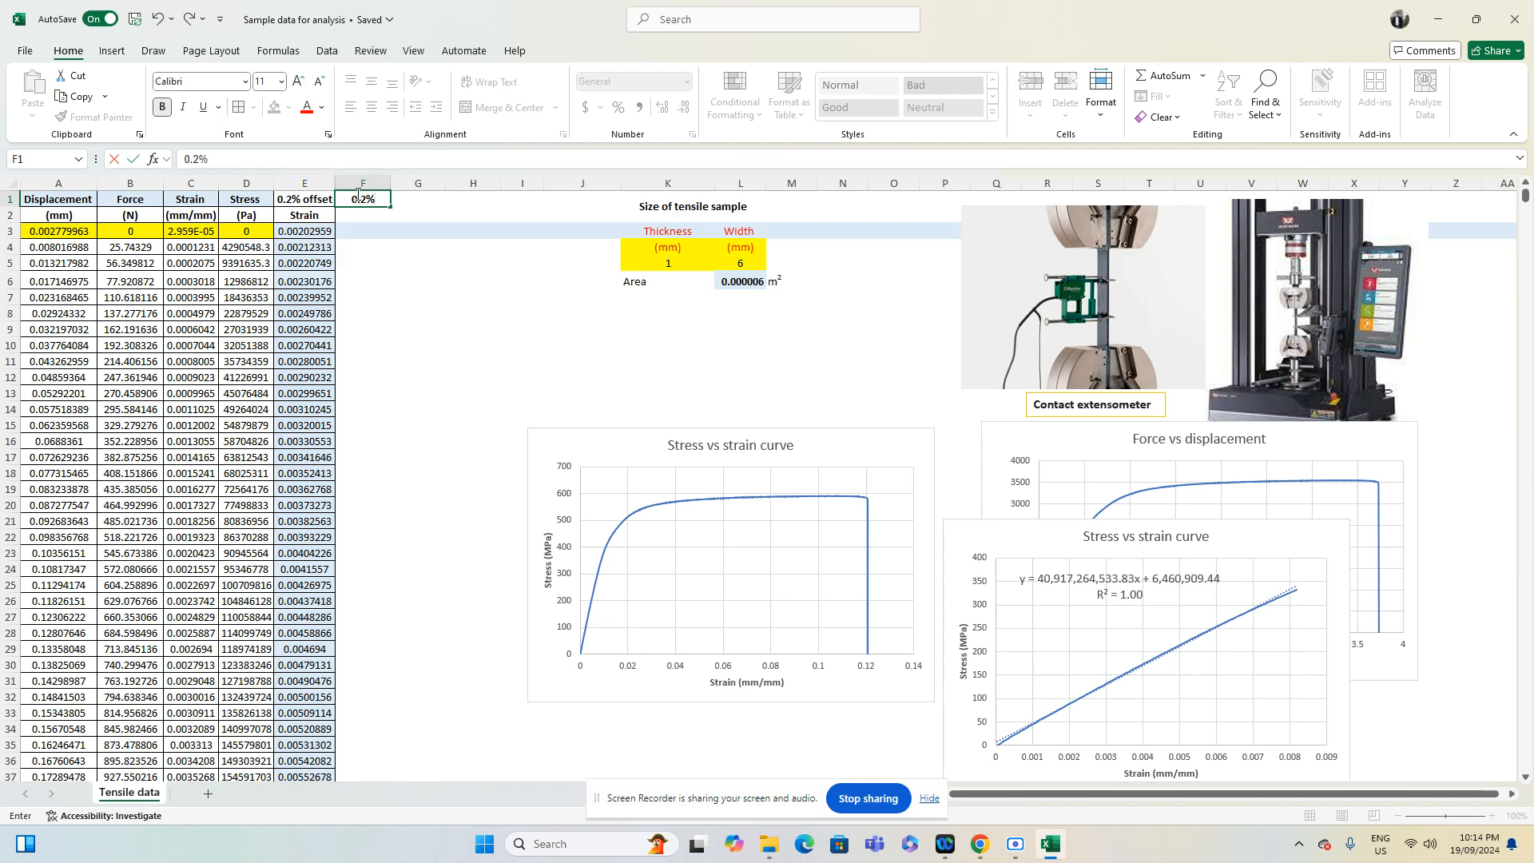
type(" Stress")
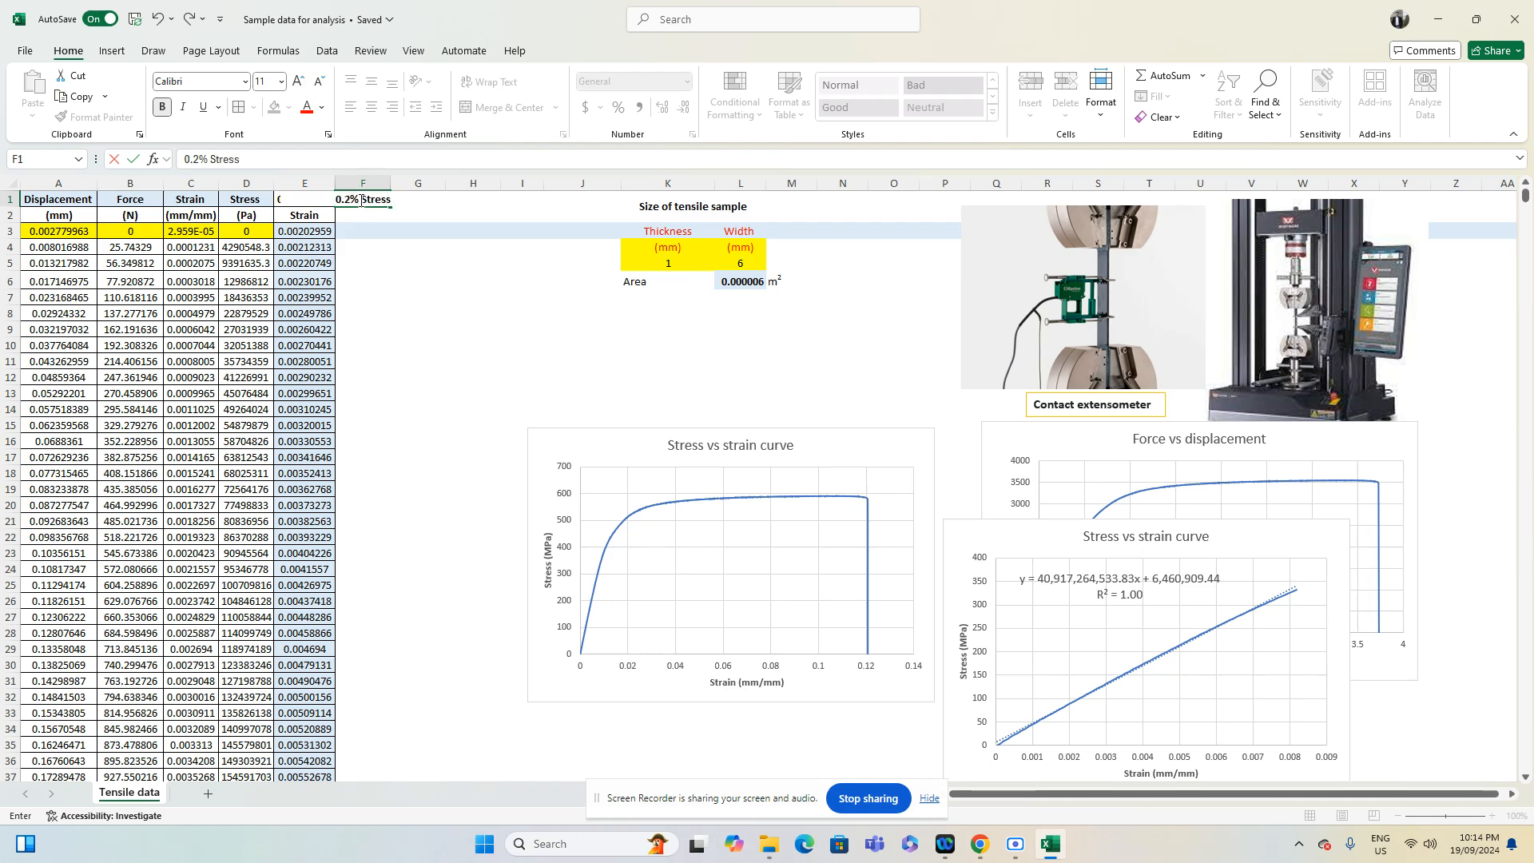
left_click(361, 200)
type("off ")
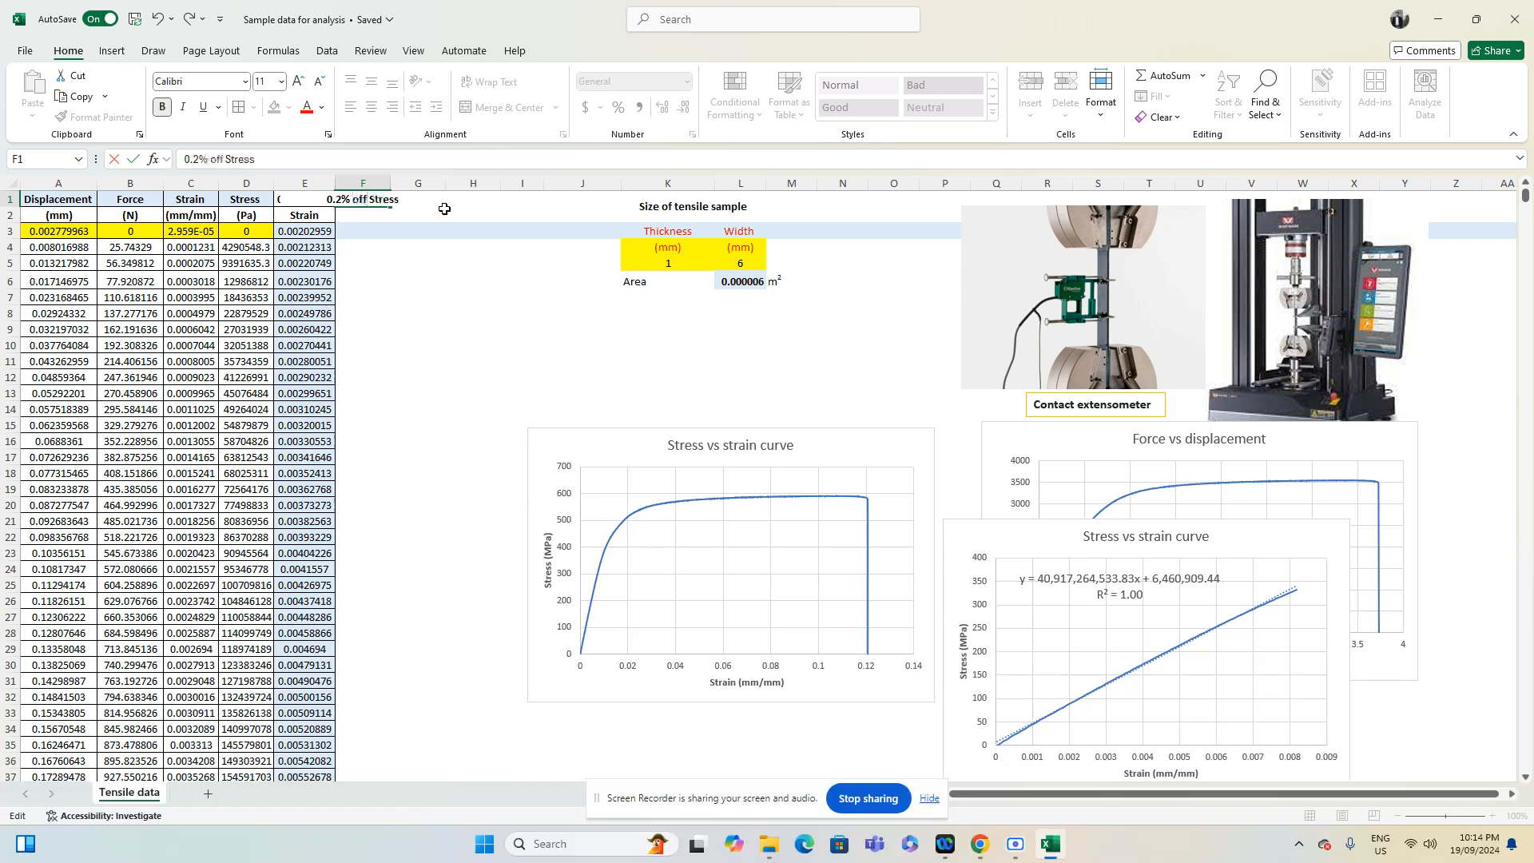
type("set")
key("Delete")
key("Delete")
key("Delete")
key("Delete")
key("Delete")
key("Delete")
key("Delete")
Enter "Stress" in F2 and widen column F slightly to fit its headings
left_click(380, 211)
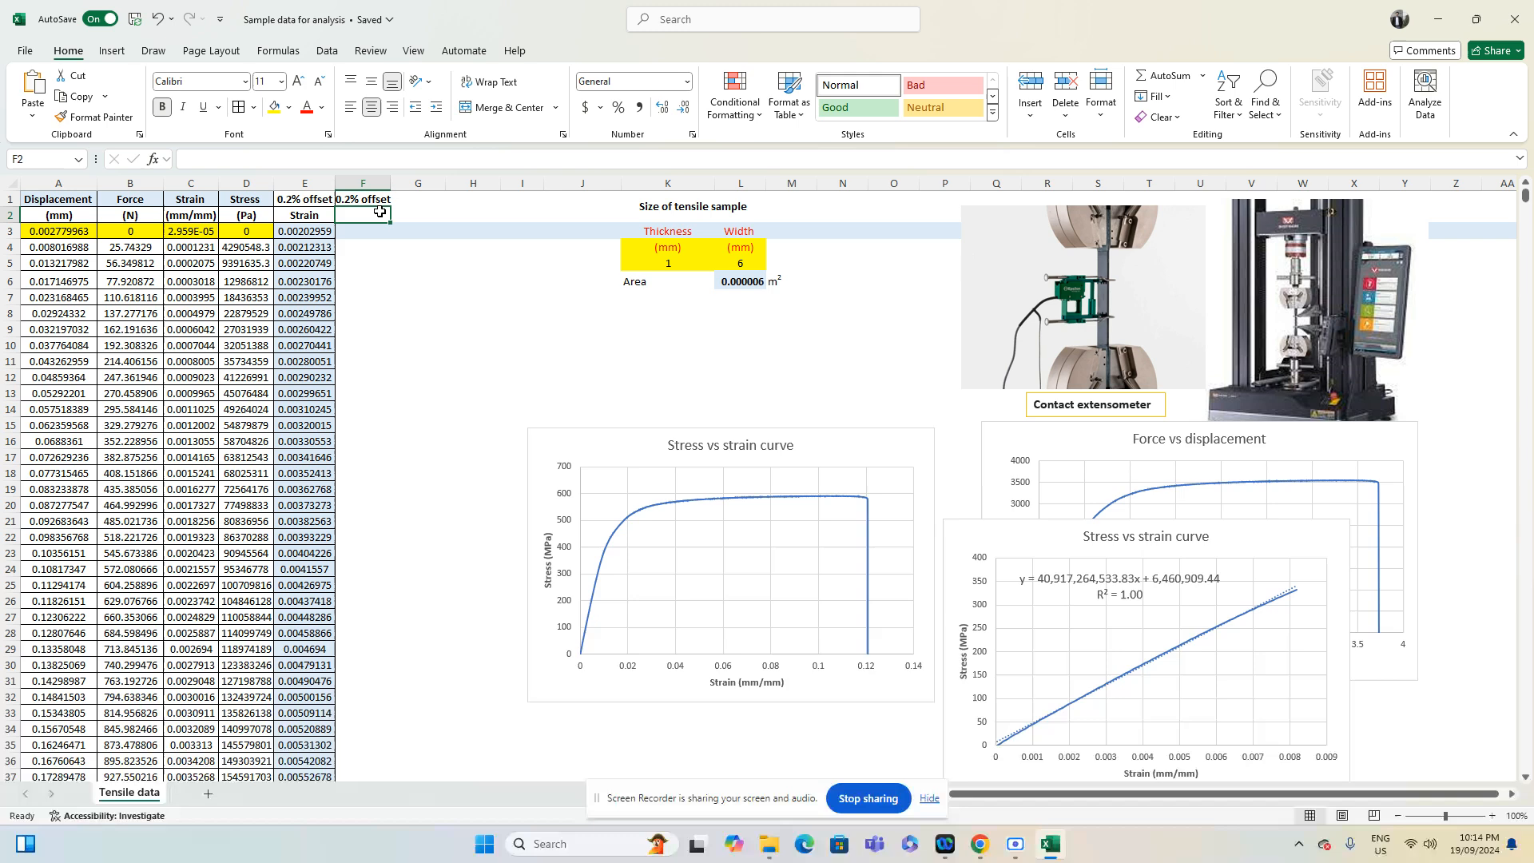
type("Stress")
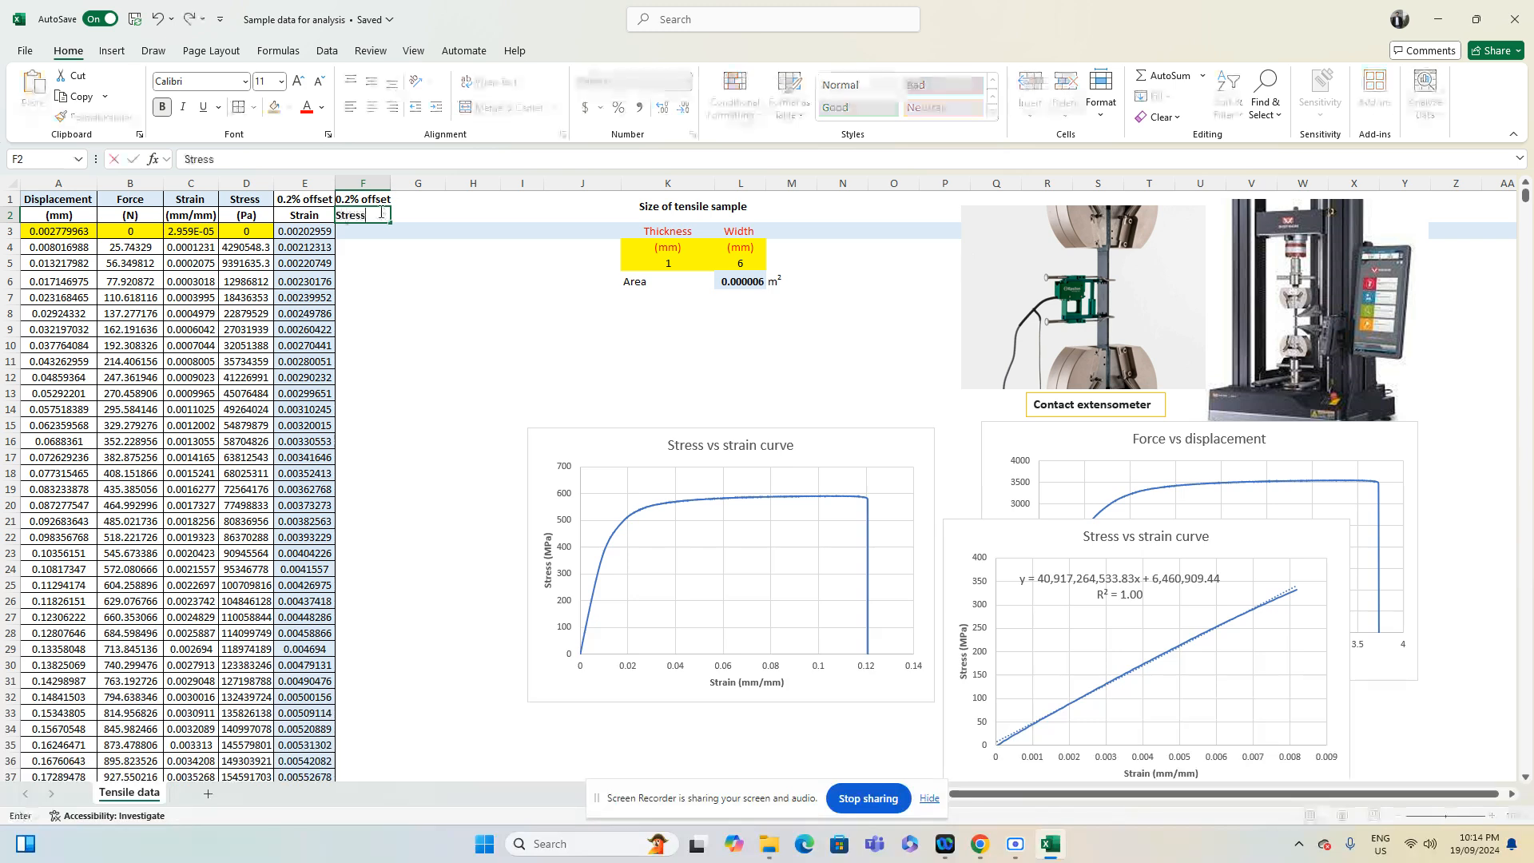
left_click(379, 303)
left_click_drag(391, 183, 401, 183)
left_click(376, 199)
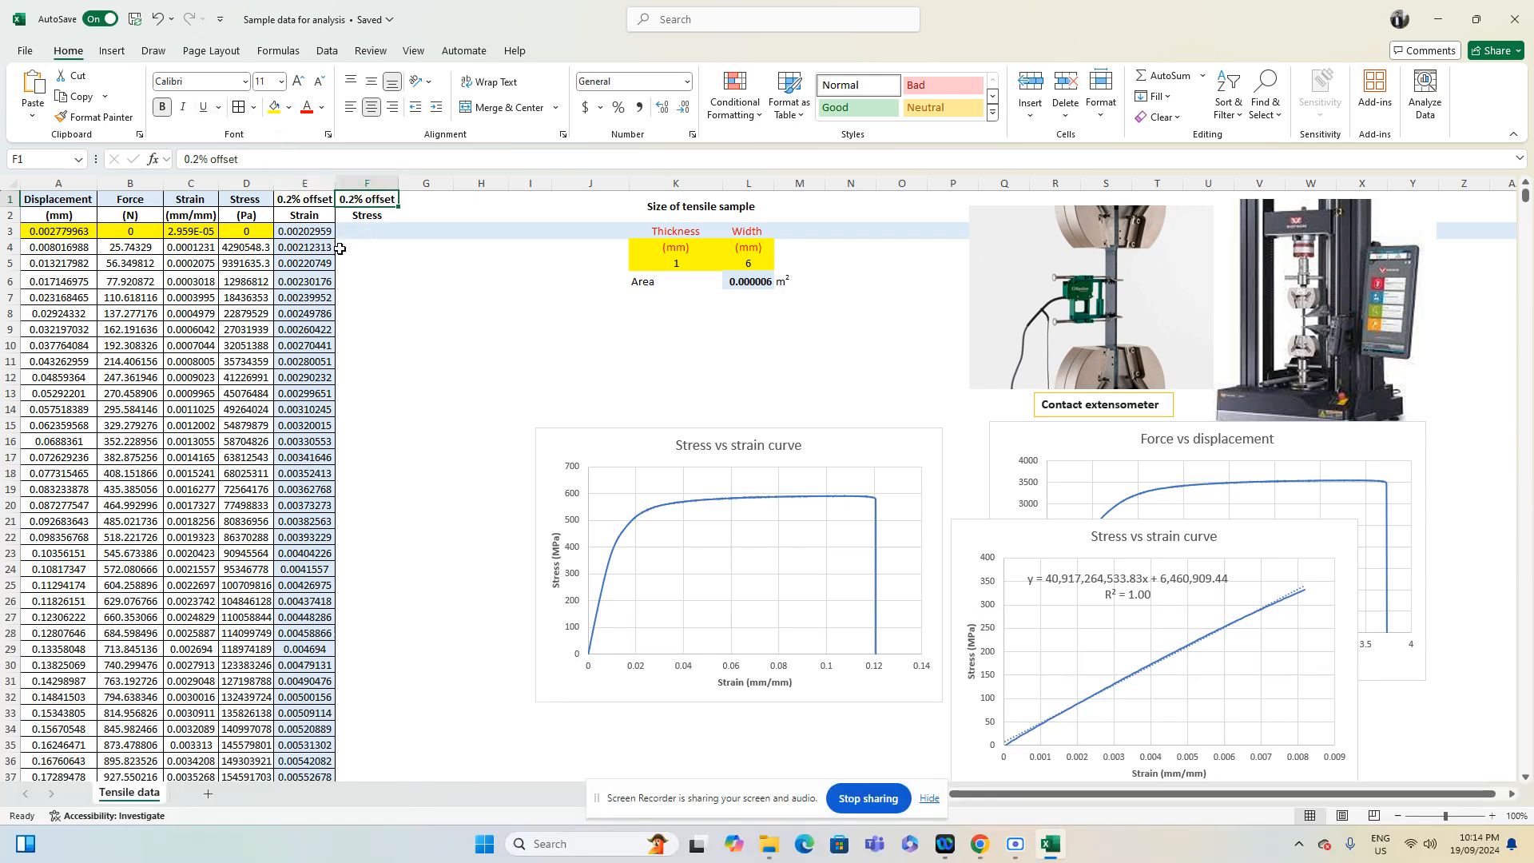
left_click(392, 264)
Note the relation "E = stress/strain" in J9, and clear the cell again
left_click(625, 331)
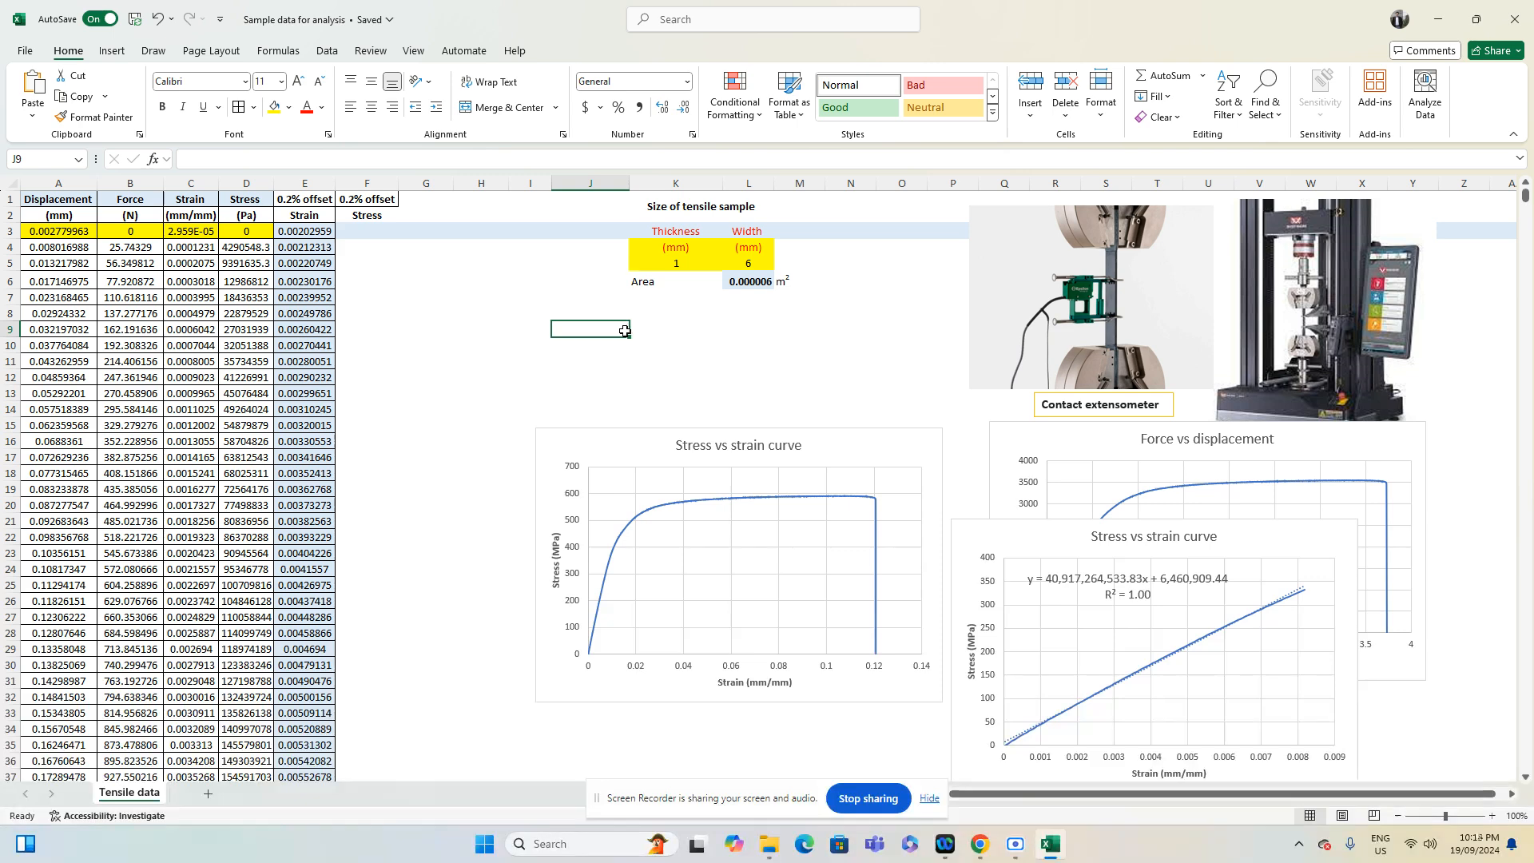
type("E =")
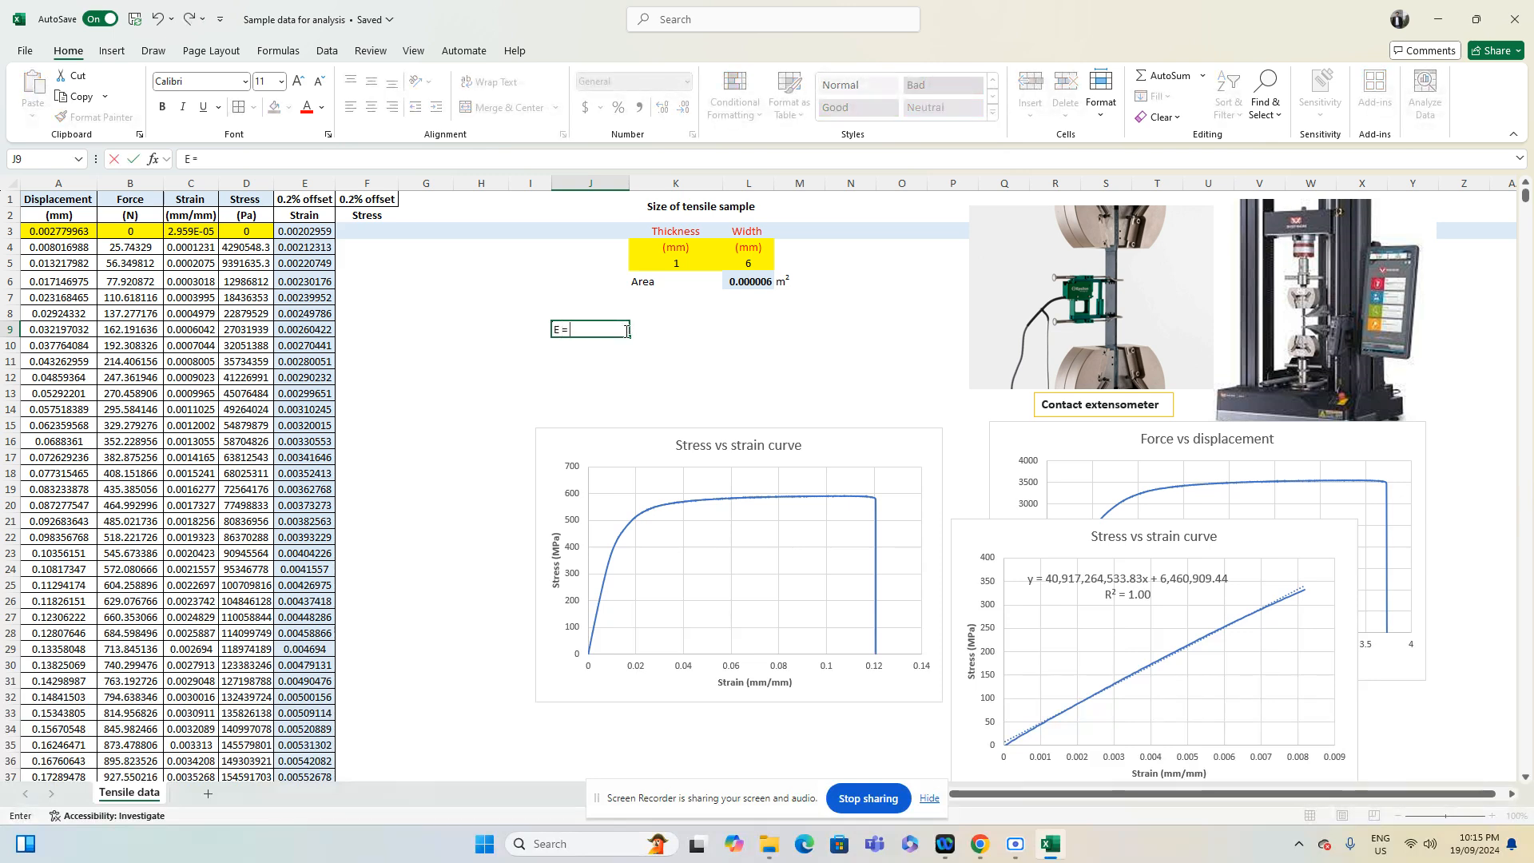
type(" stress/strain")
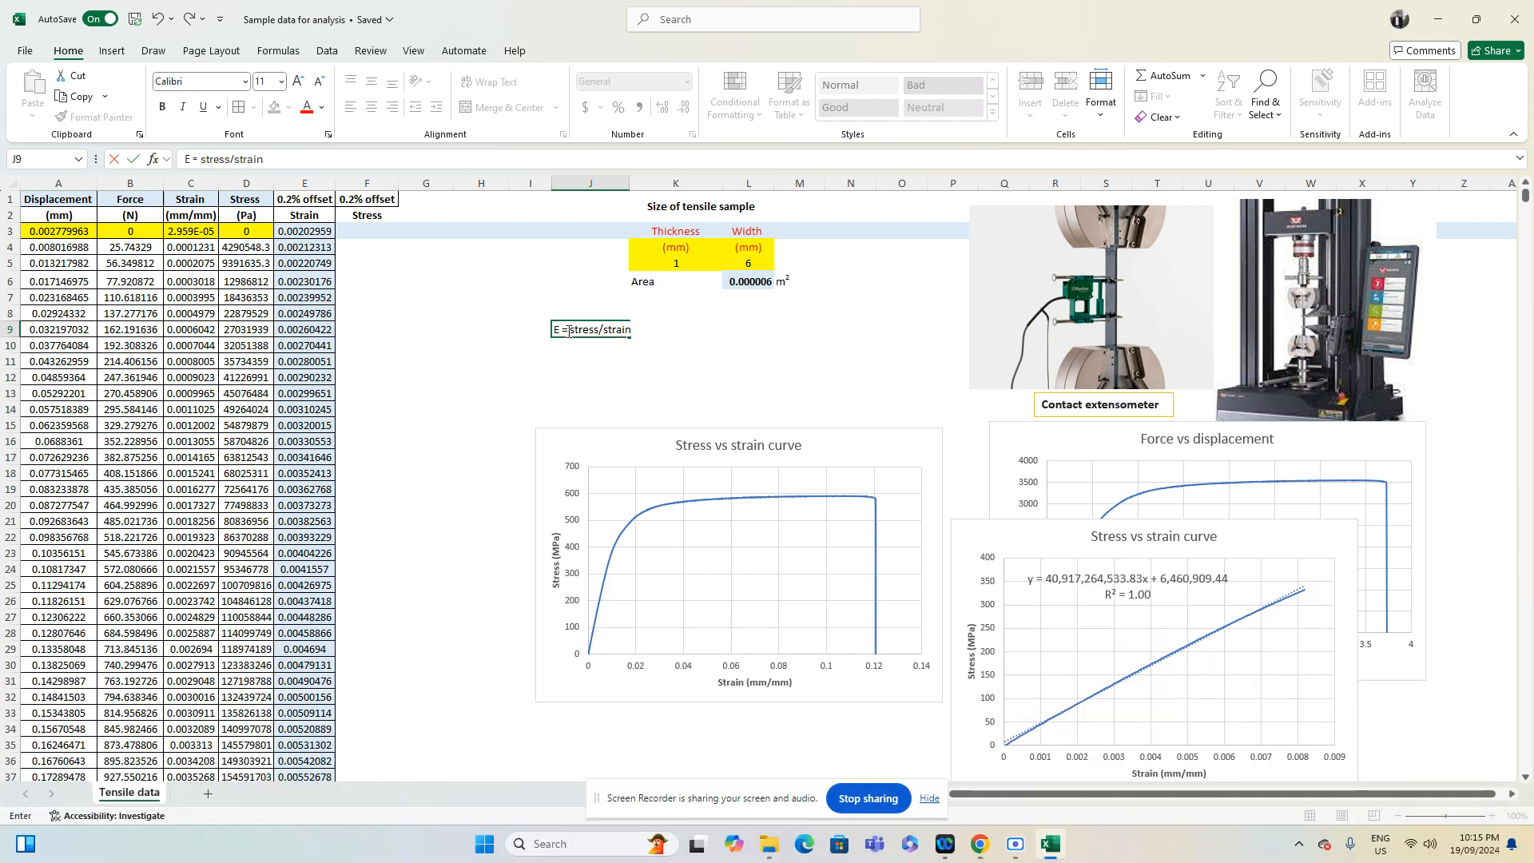
left_click(583, 374)
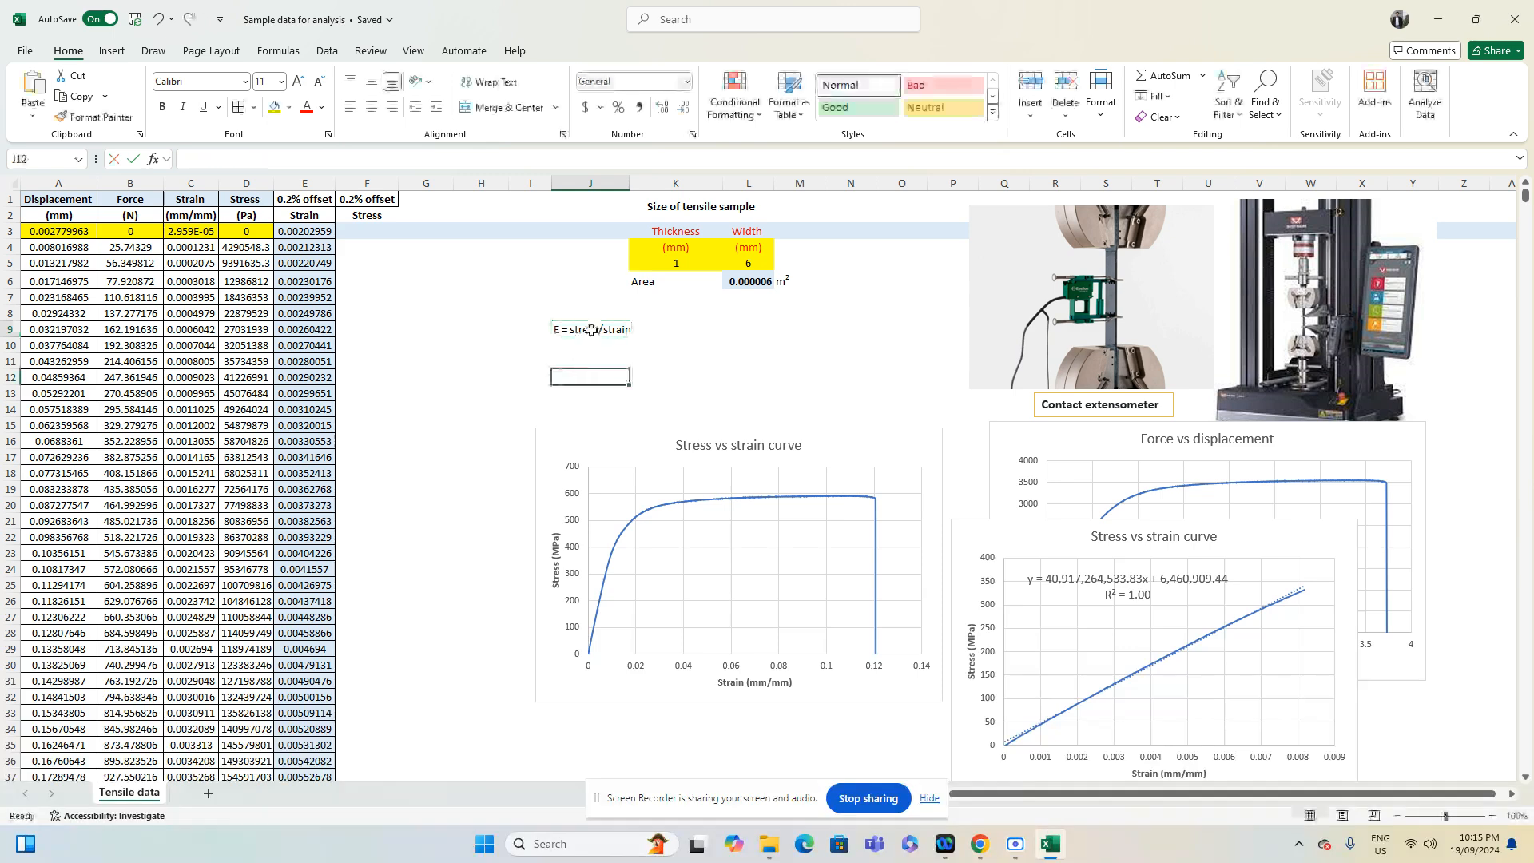
left_click(592, 330)
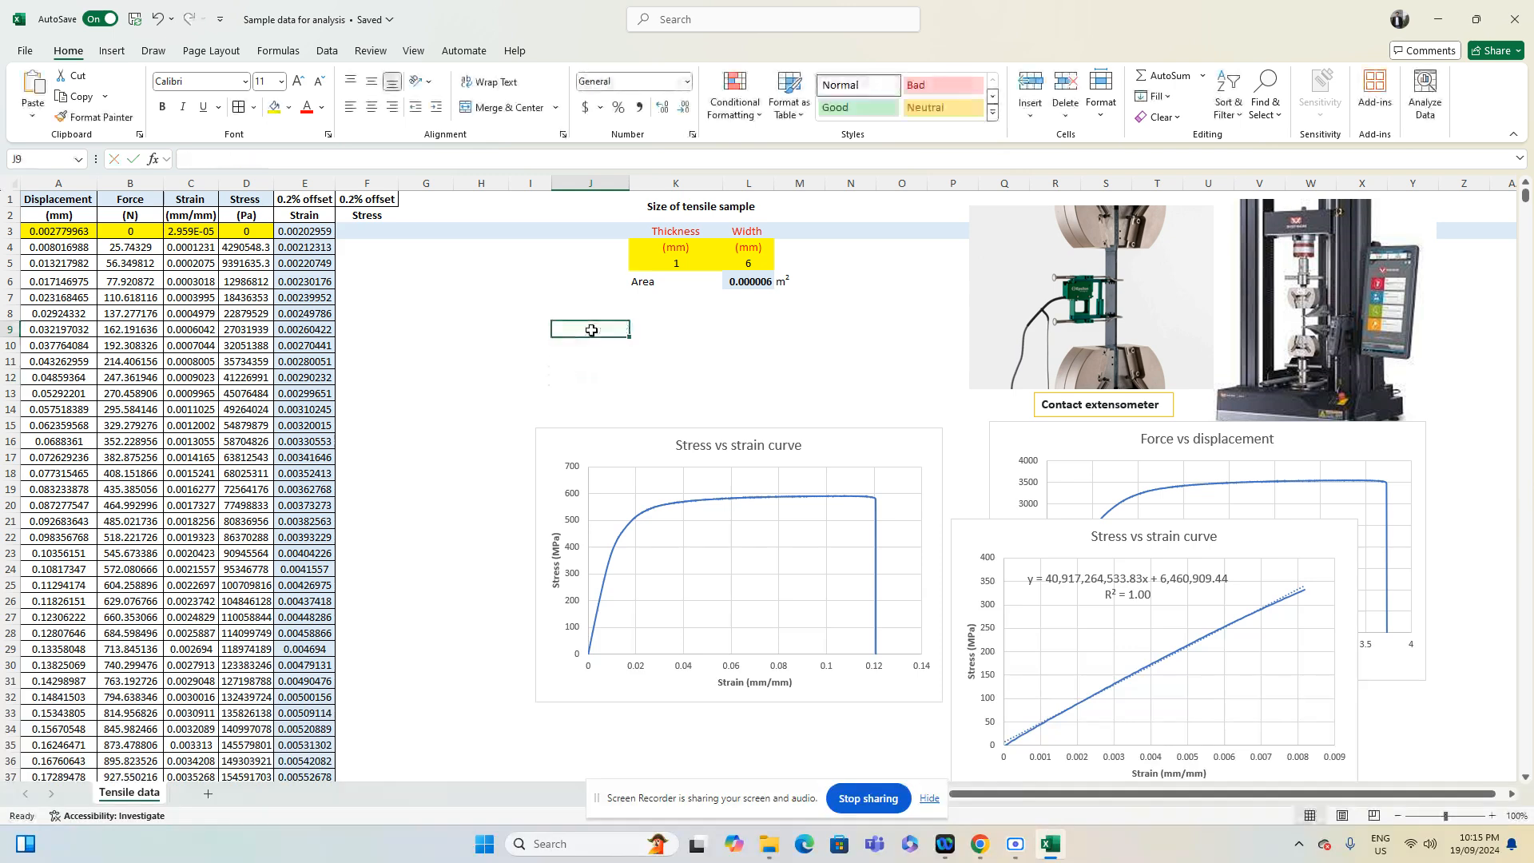
left_click(370, 231)
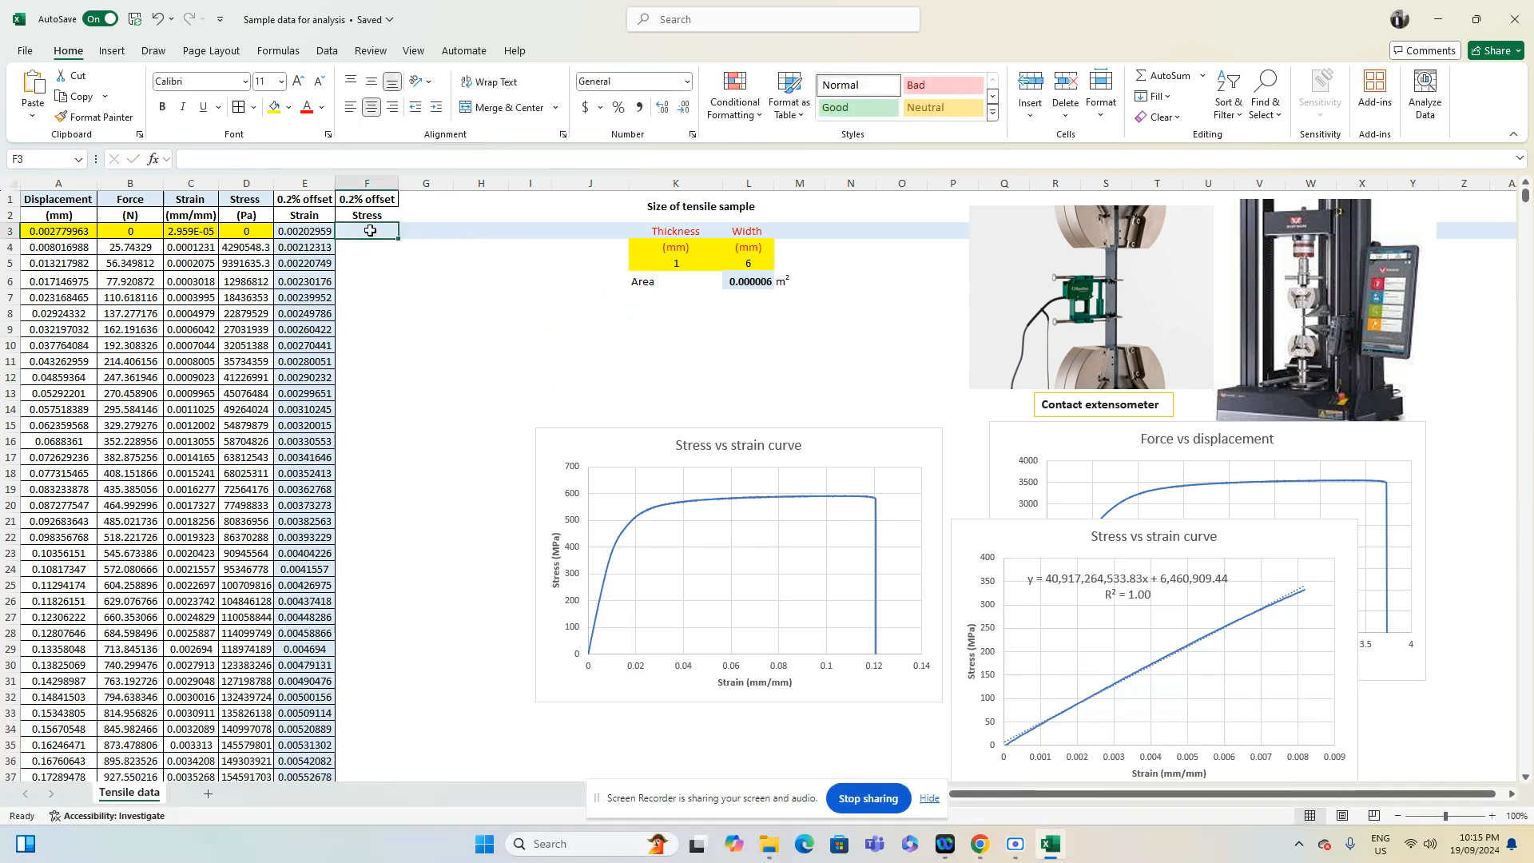
type("=")
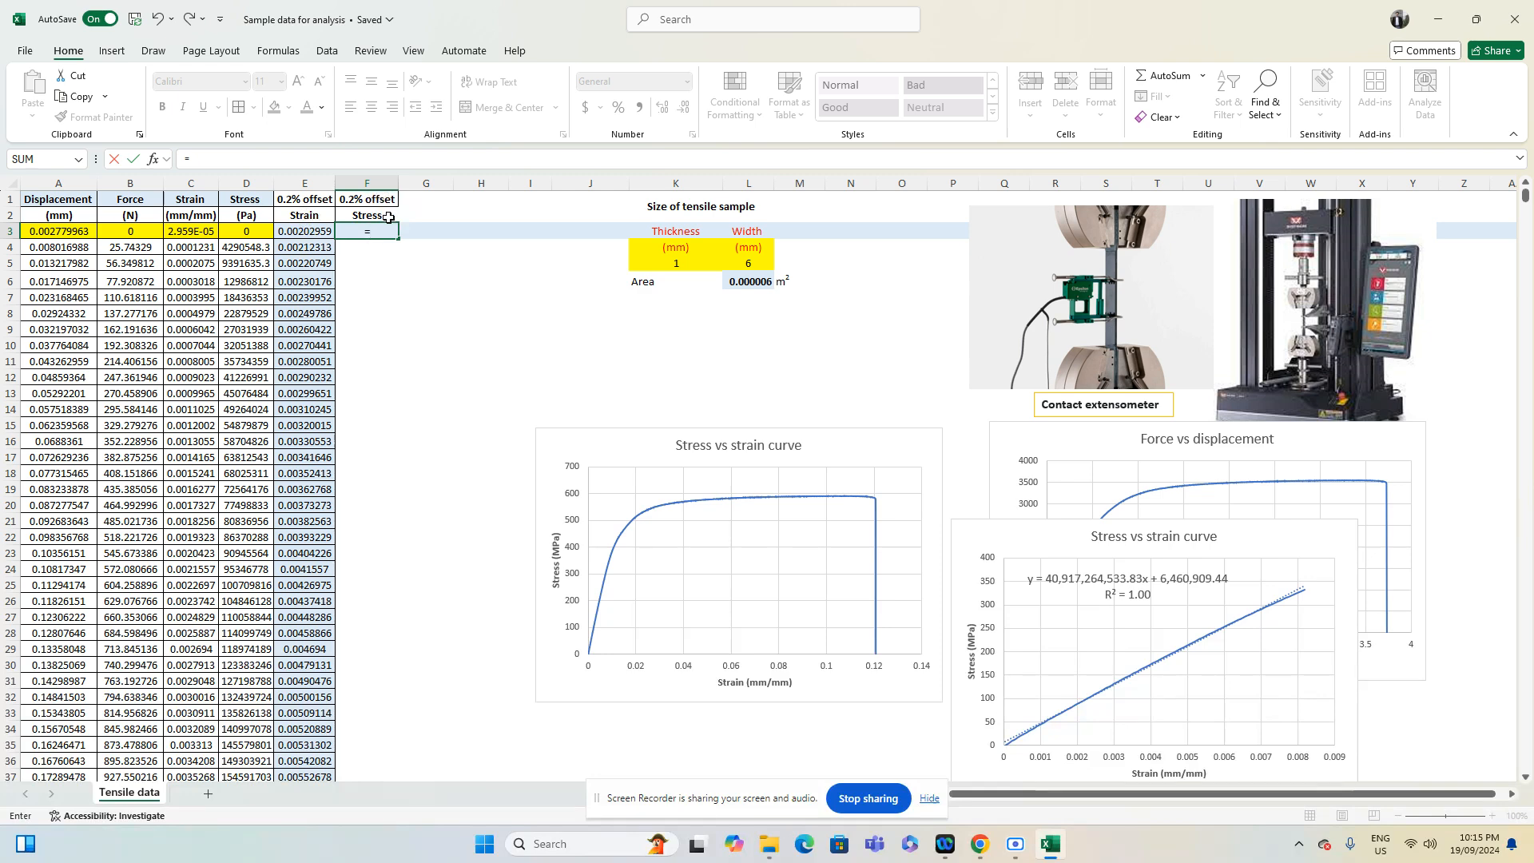
left_click(199, 231)
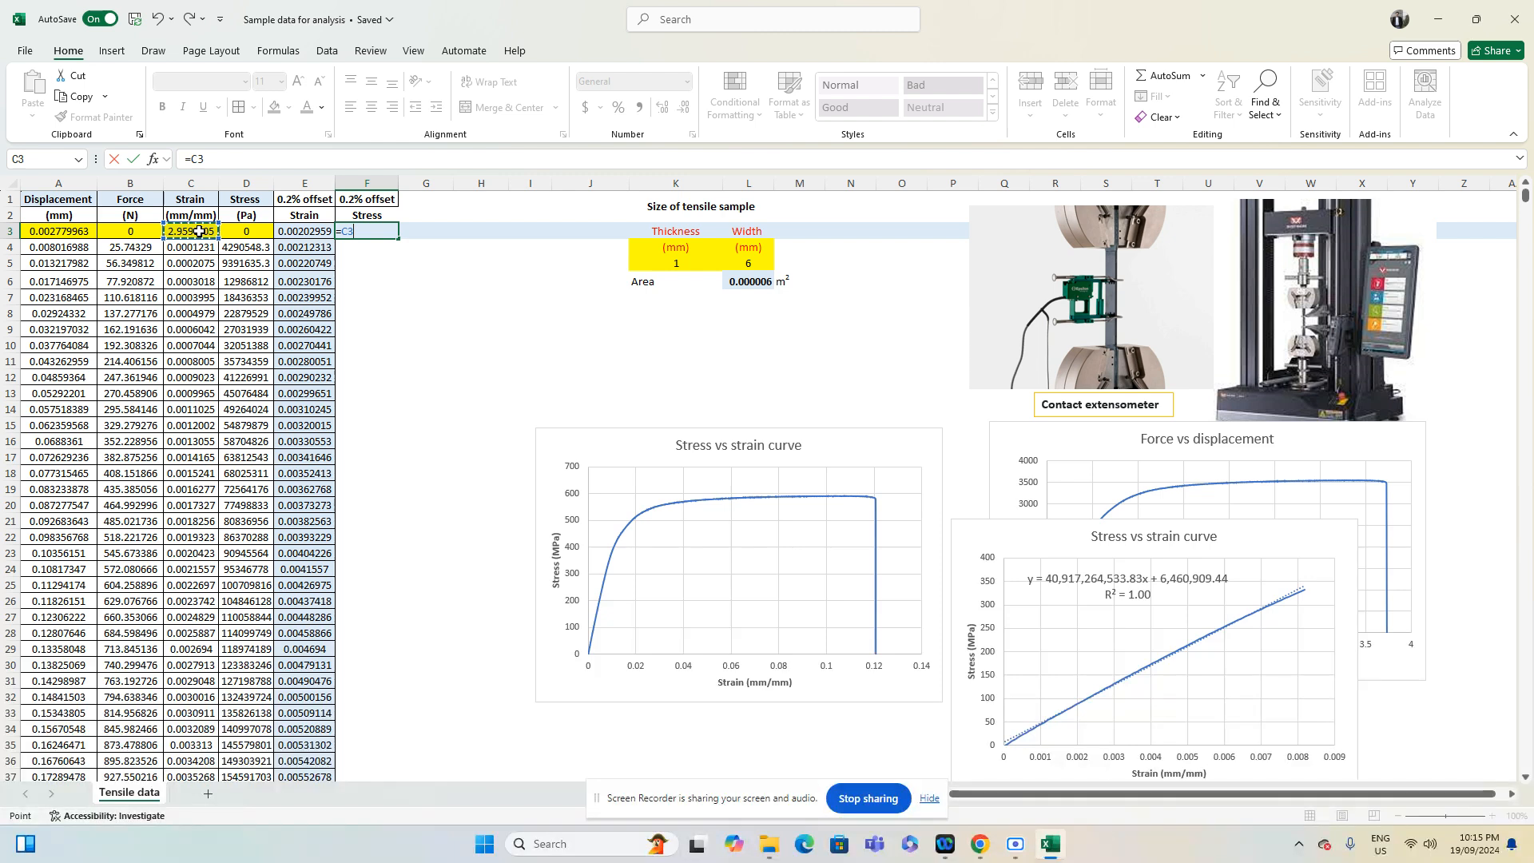
type("*")
left_click(631, 445)
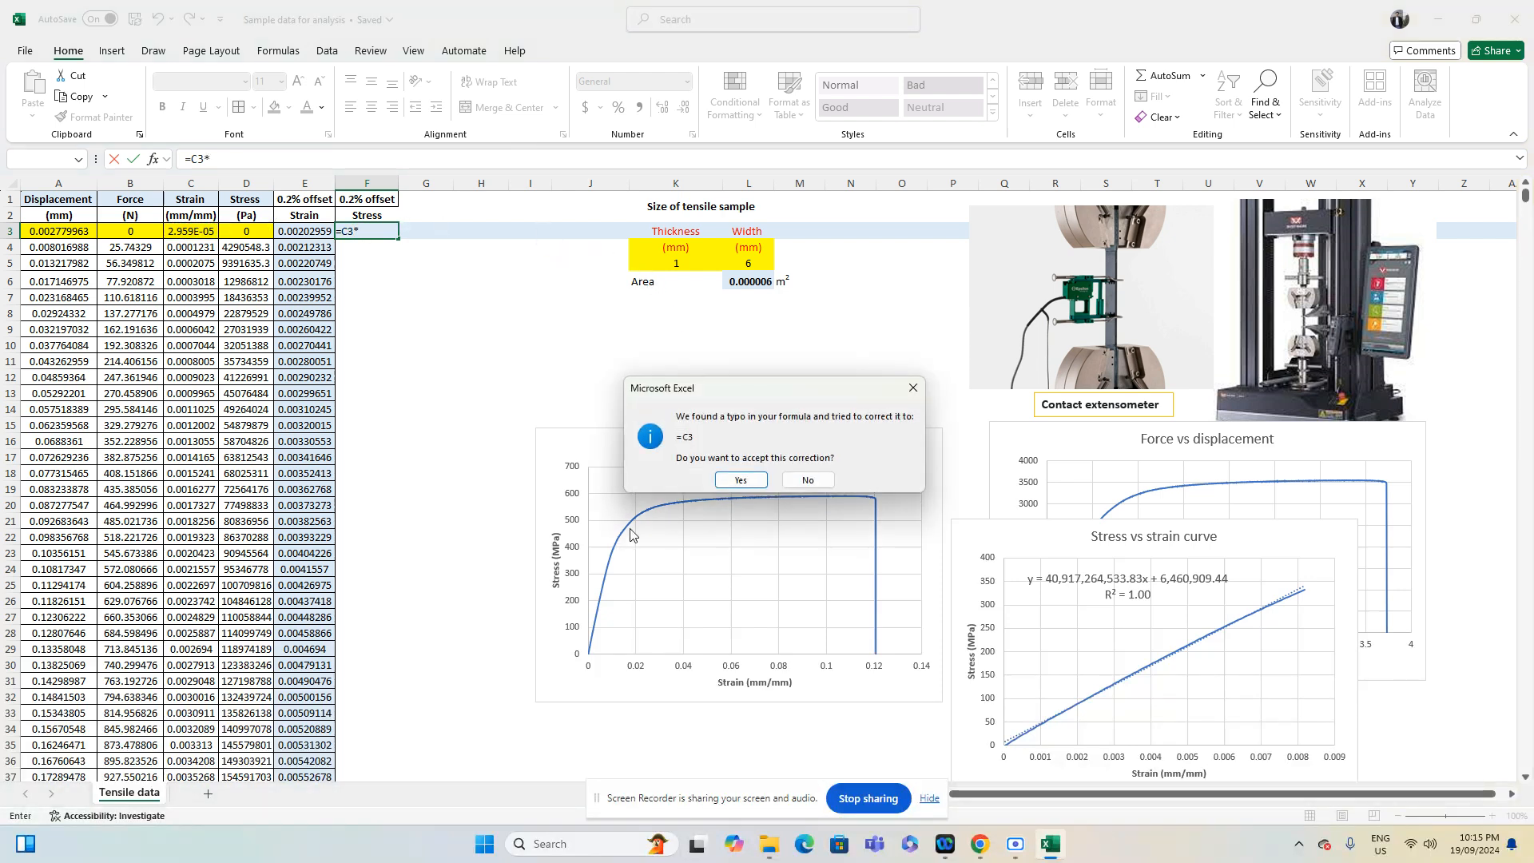
left_click(812, 479)
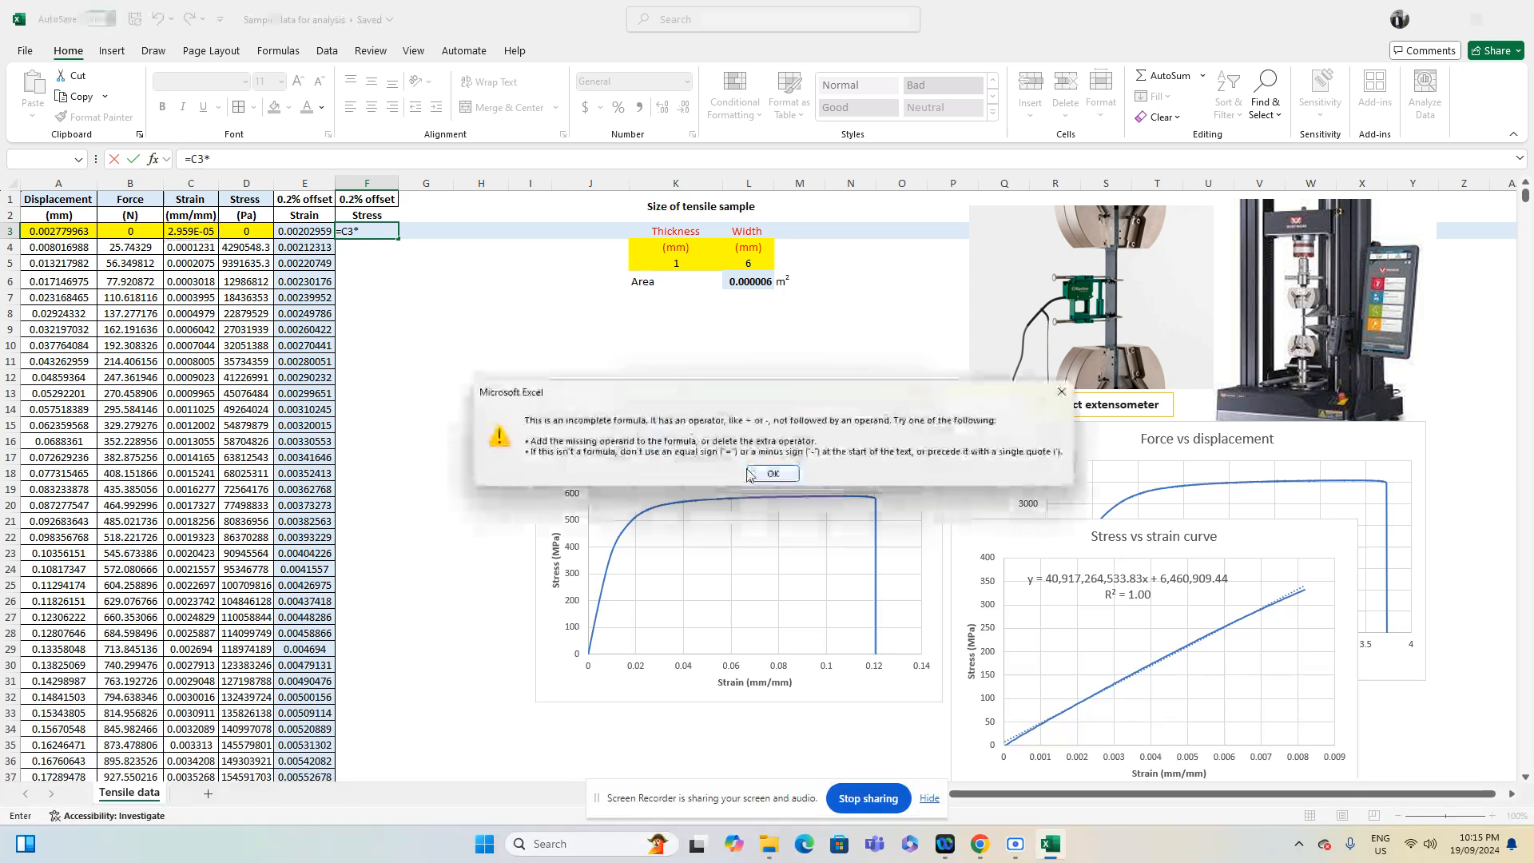
left_click(1062, 392)
key("Escape")
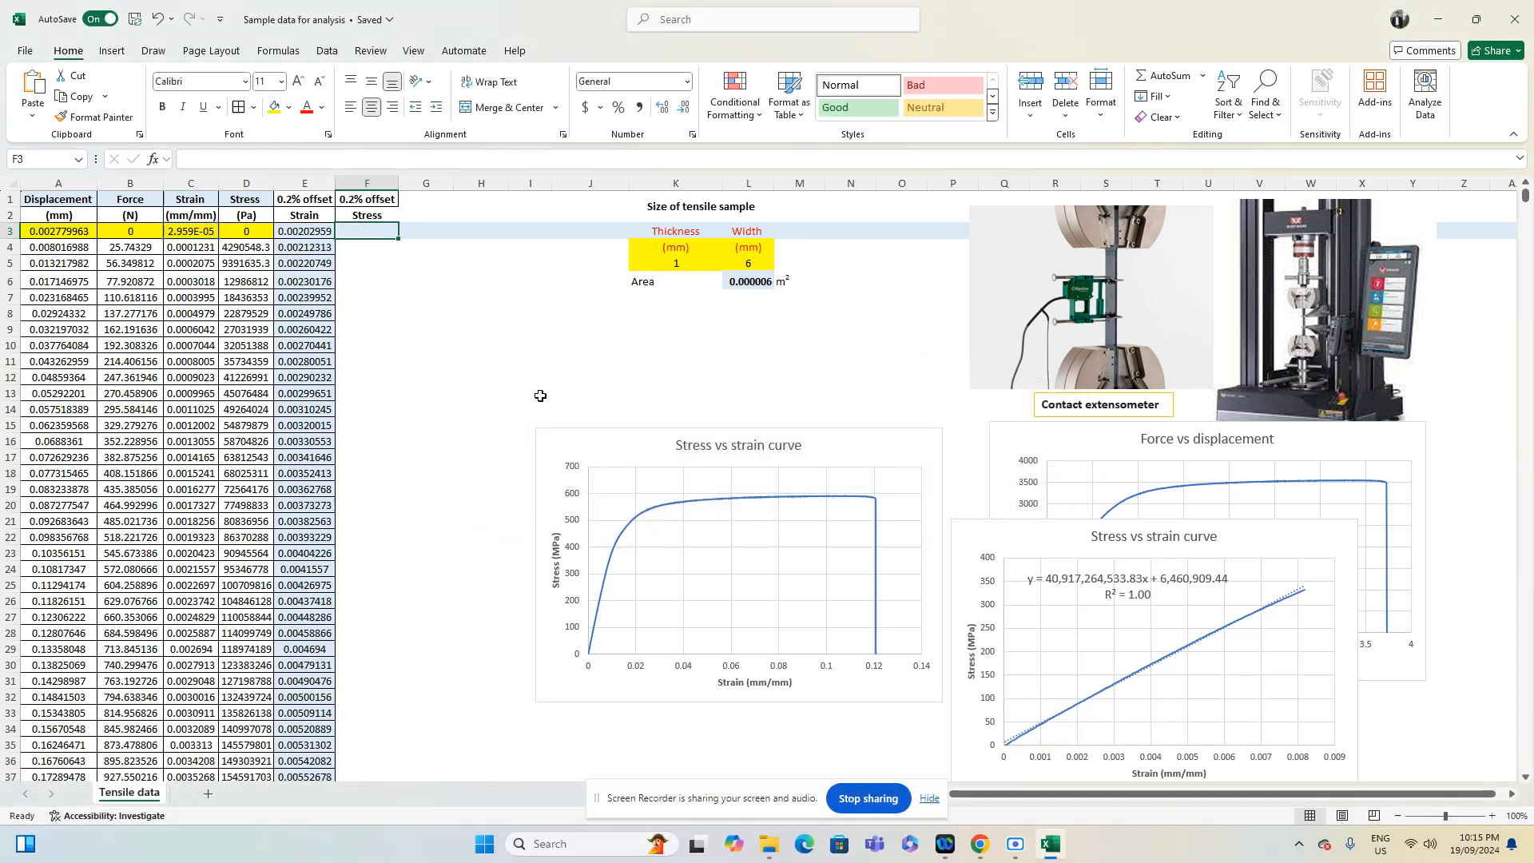
Move the full stress-strain chart below the results labels and calculate the offset stress in F3 as =C3*$M$18*1e9
left_click_drag(610, 445, 603, 563)
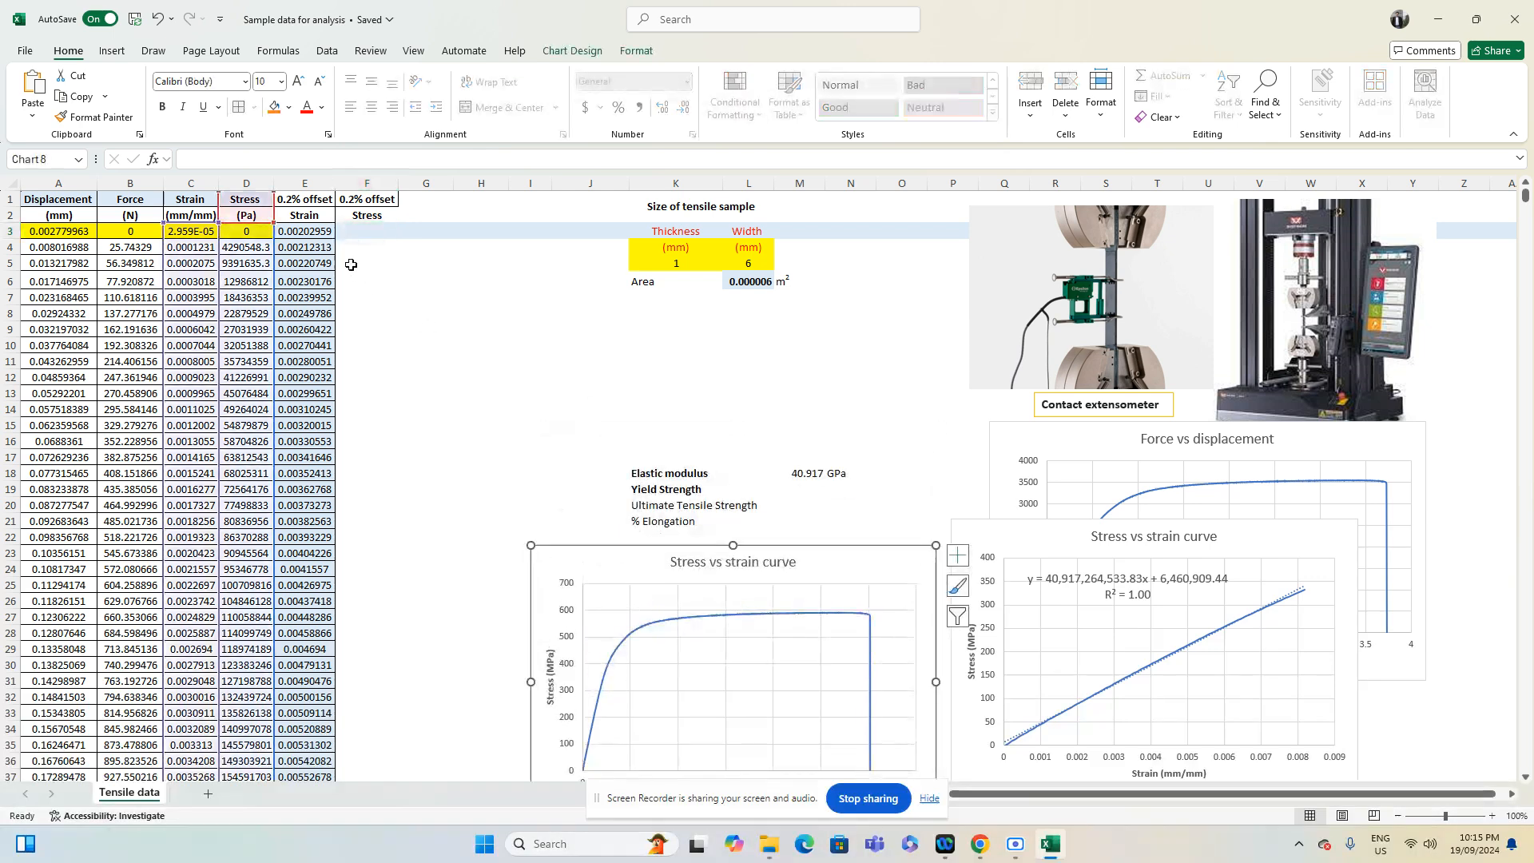
left_click(360, 230)
type("=")
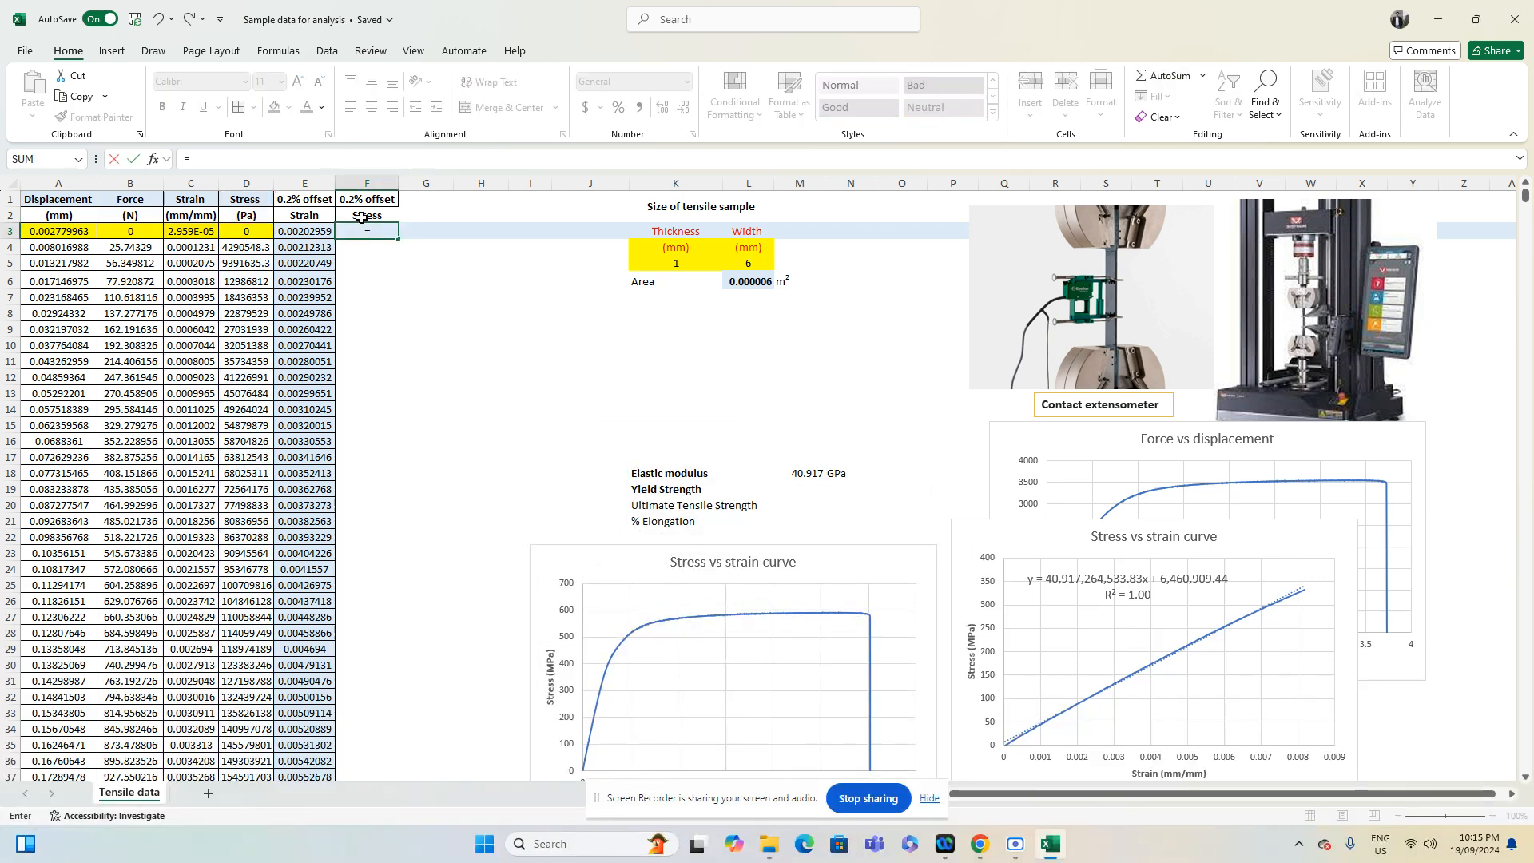
left_click(198, 233)
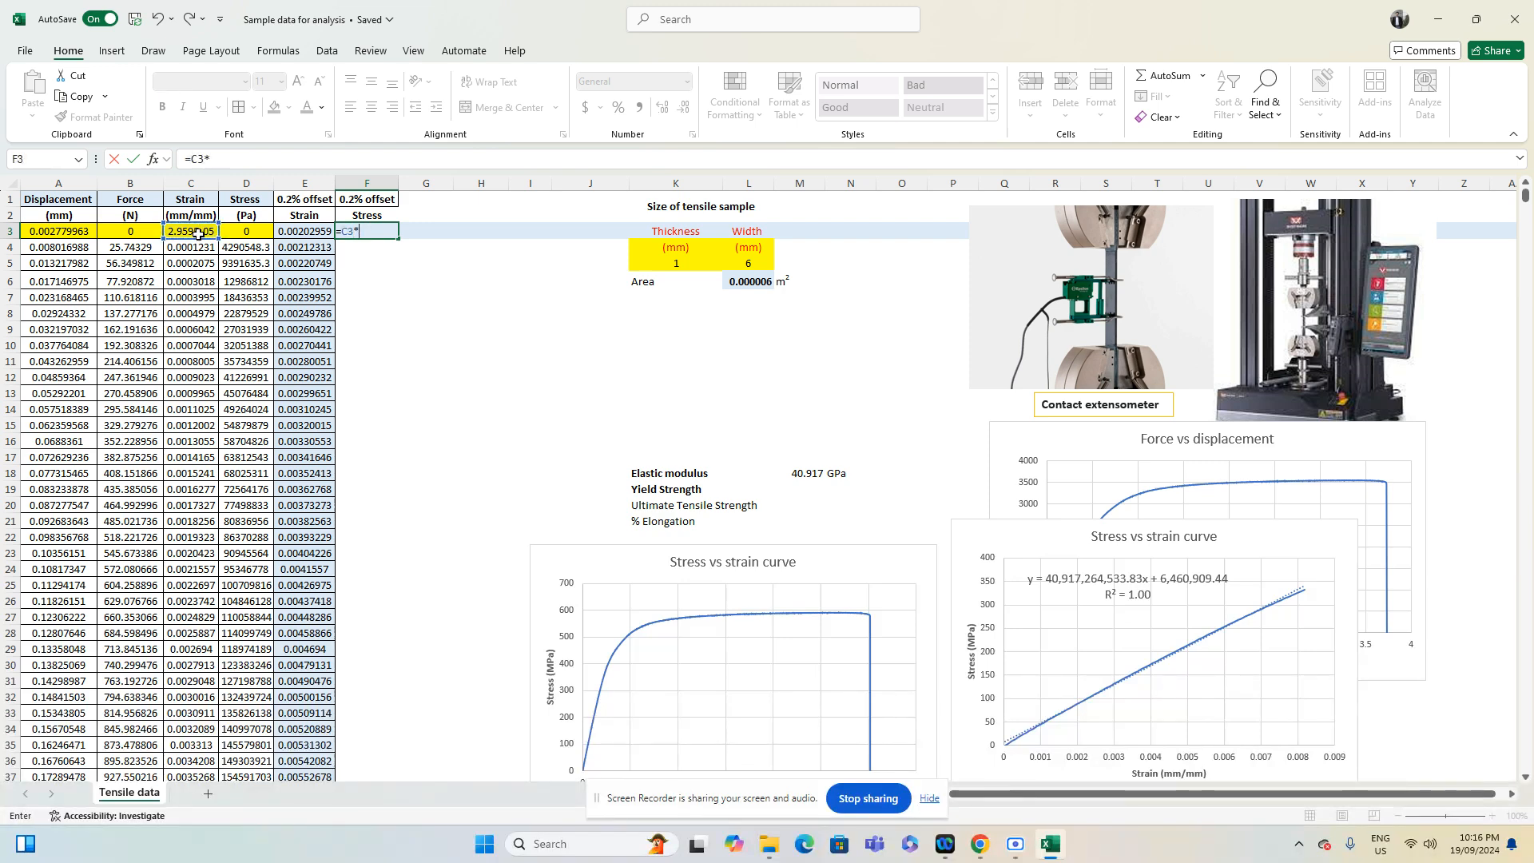
type("*")
left_click(807, 474)
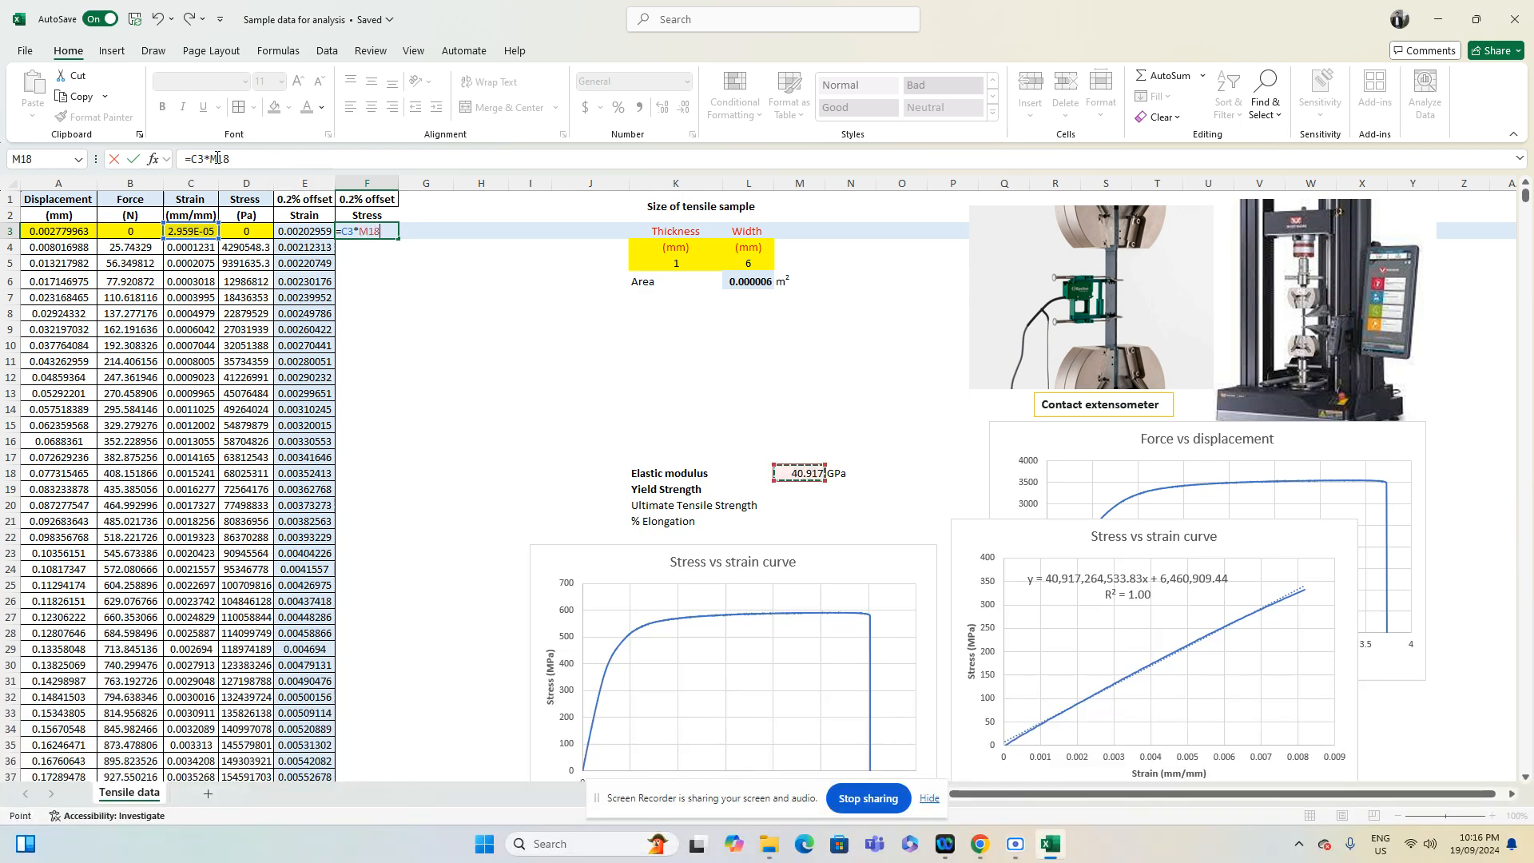
left_click(212, 159)
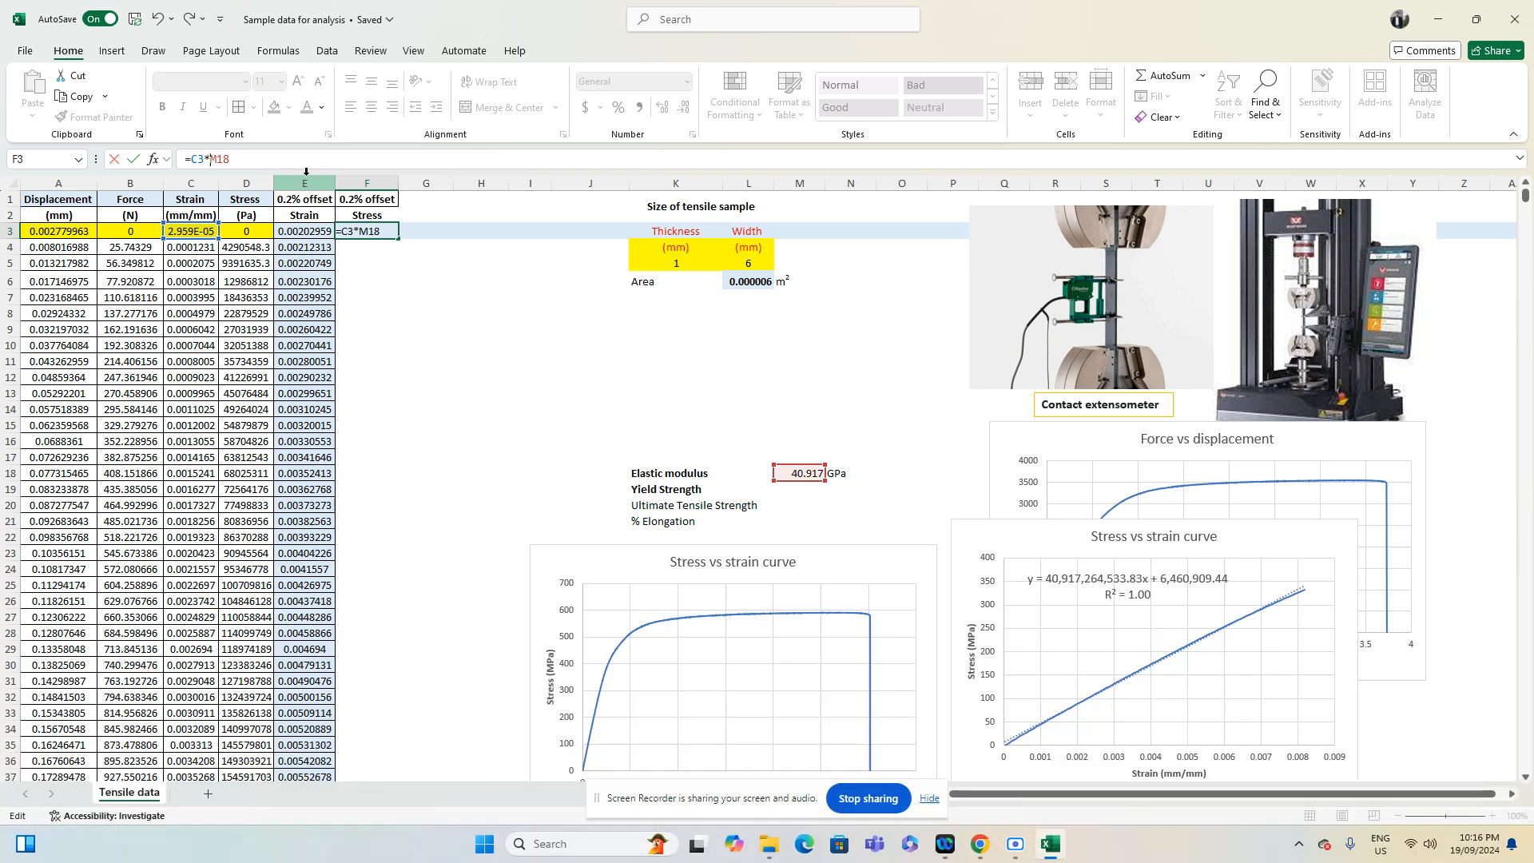
type("$")
key("Right")
type("$18")
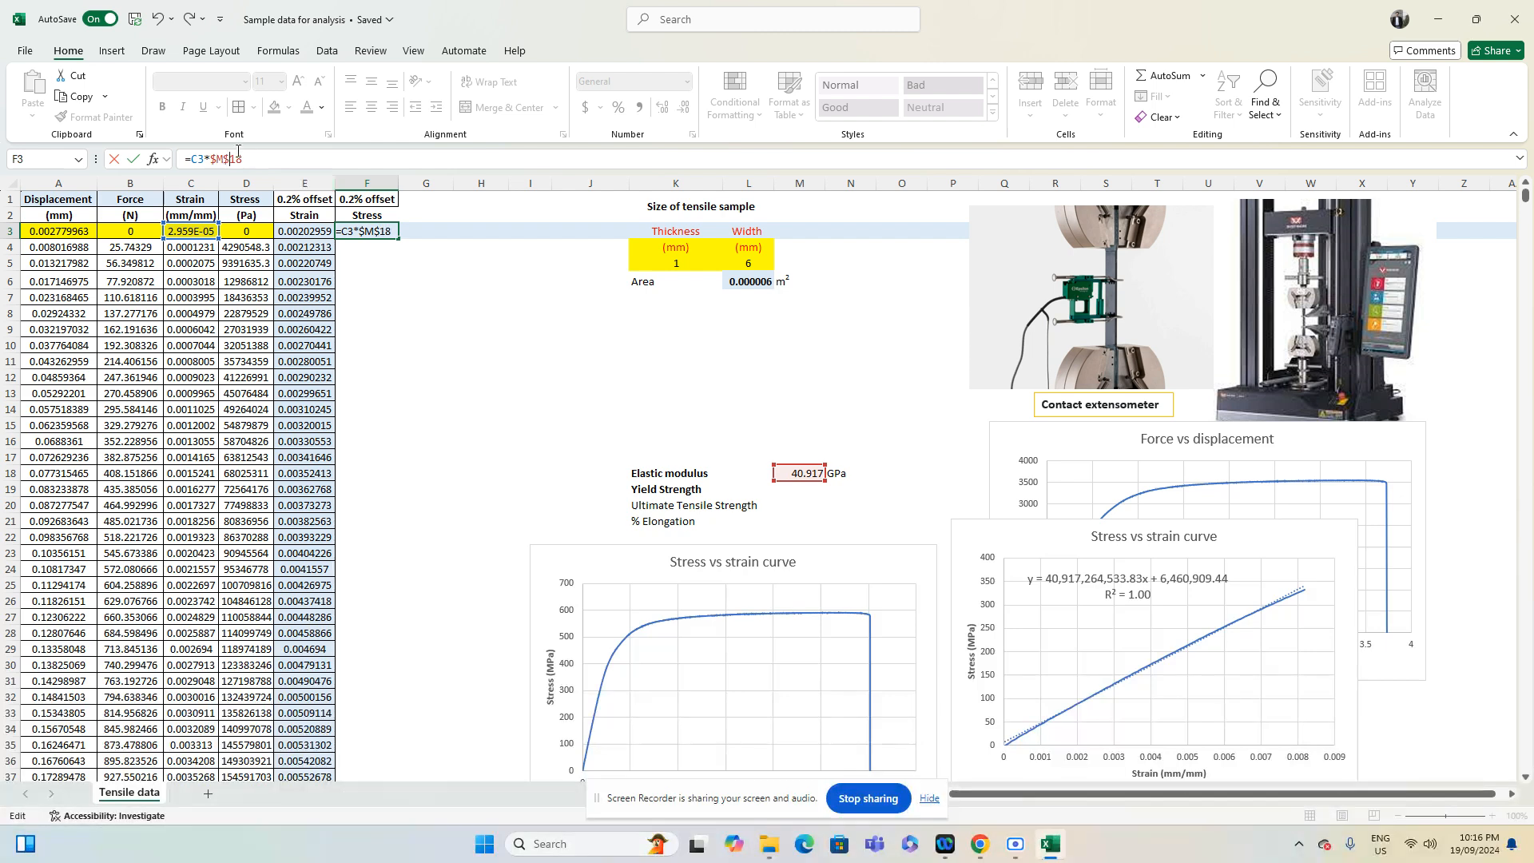
type("*1e9")
key("Return")
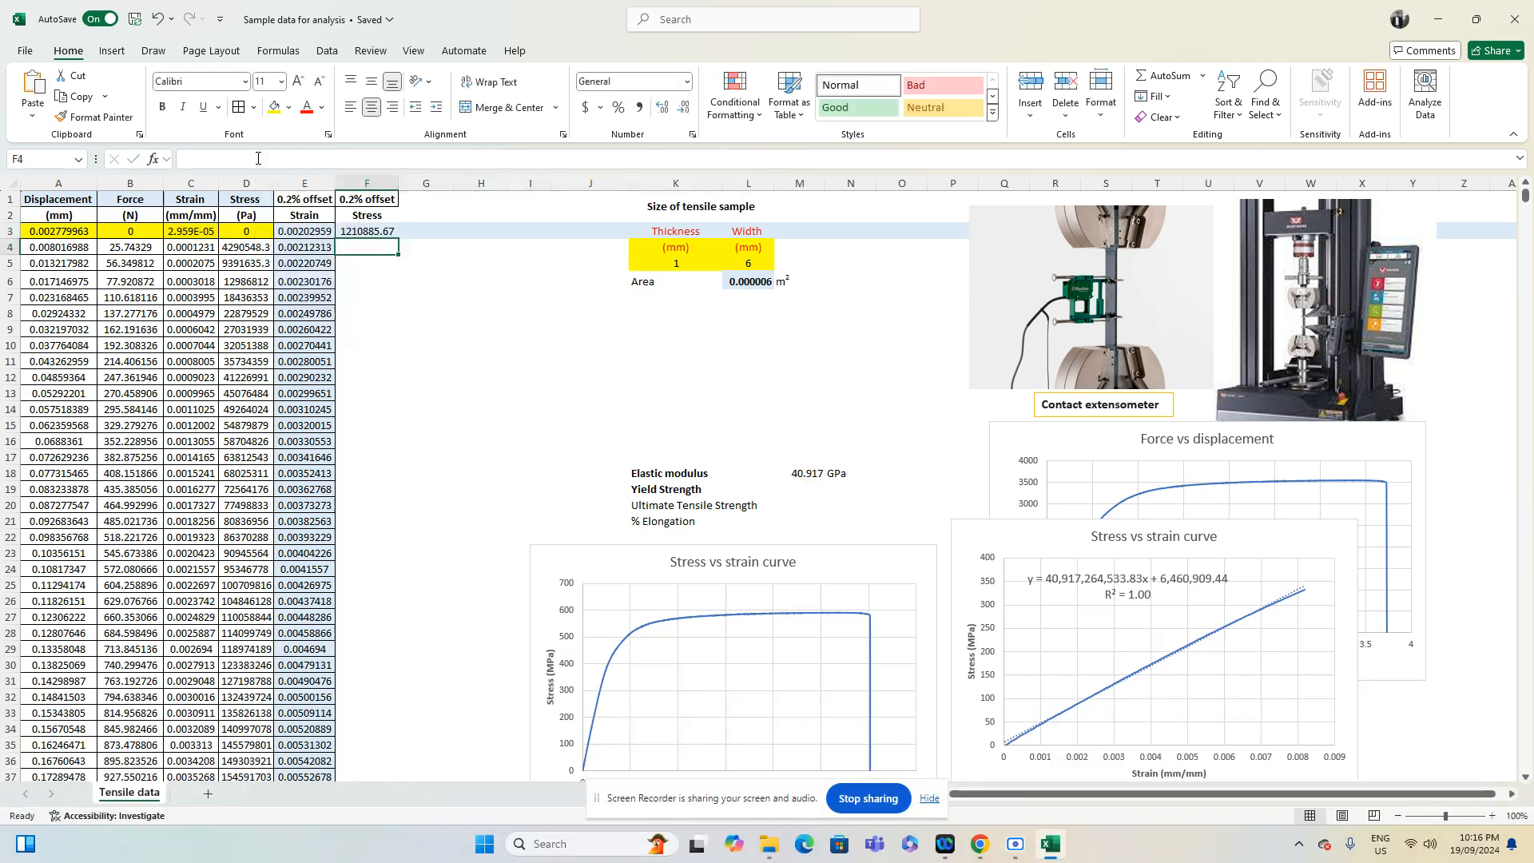
Fill the offset stress formula in F3 down to the last data row and add borders to column F, including its two headings
left_click(366, 230)
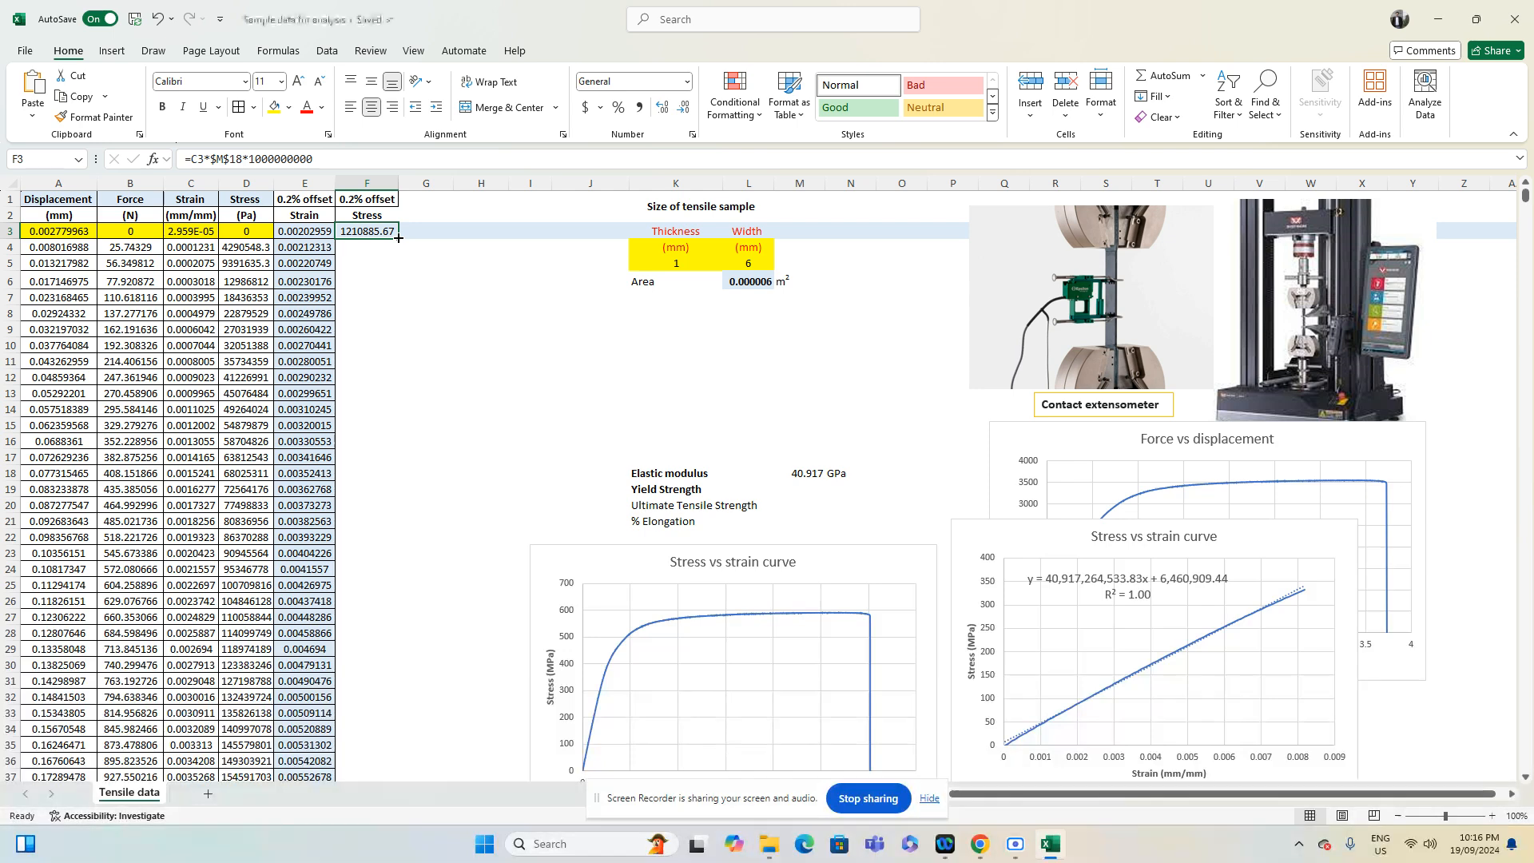
double_click(398, 238)
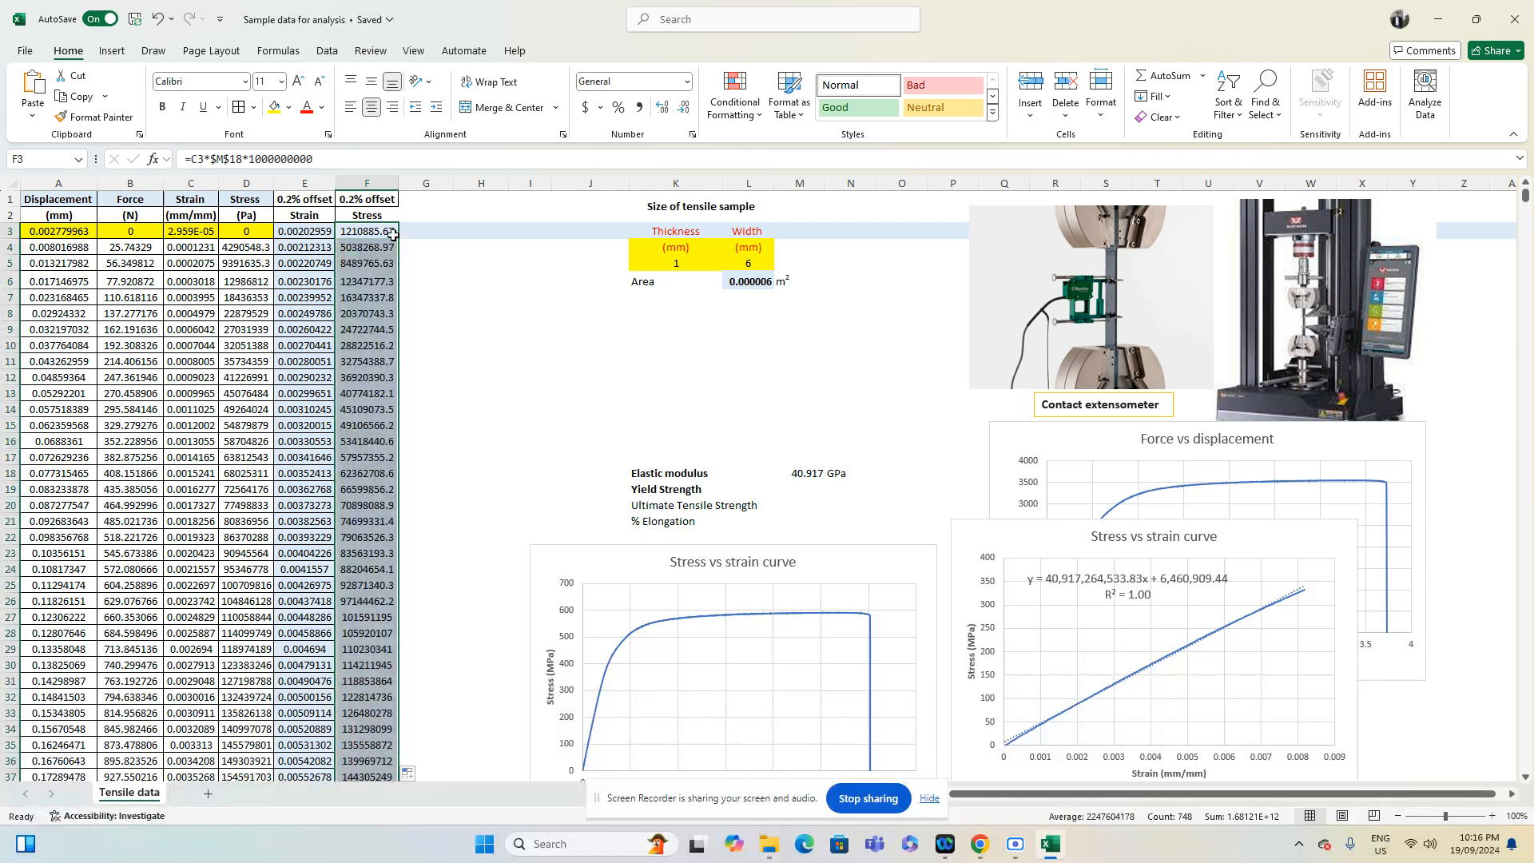
left_click(363, 229)
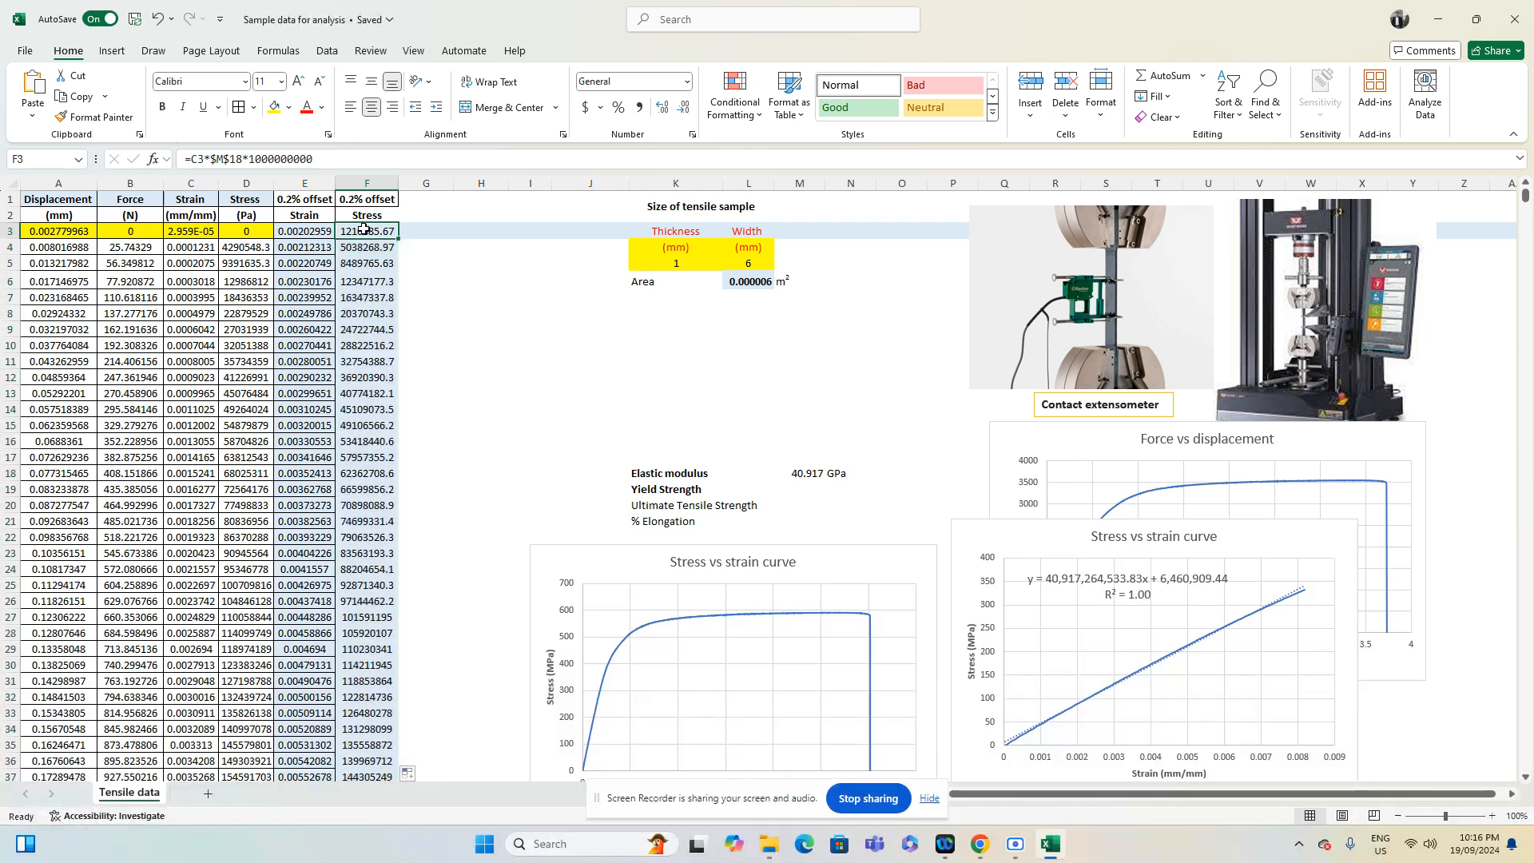
key("ctrl+shift+Down")
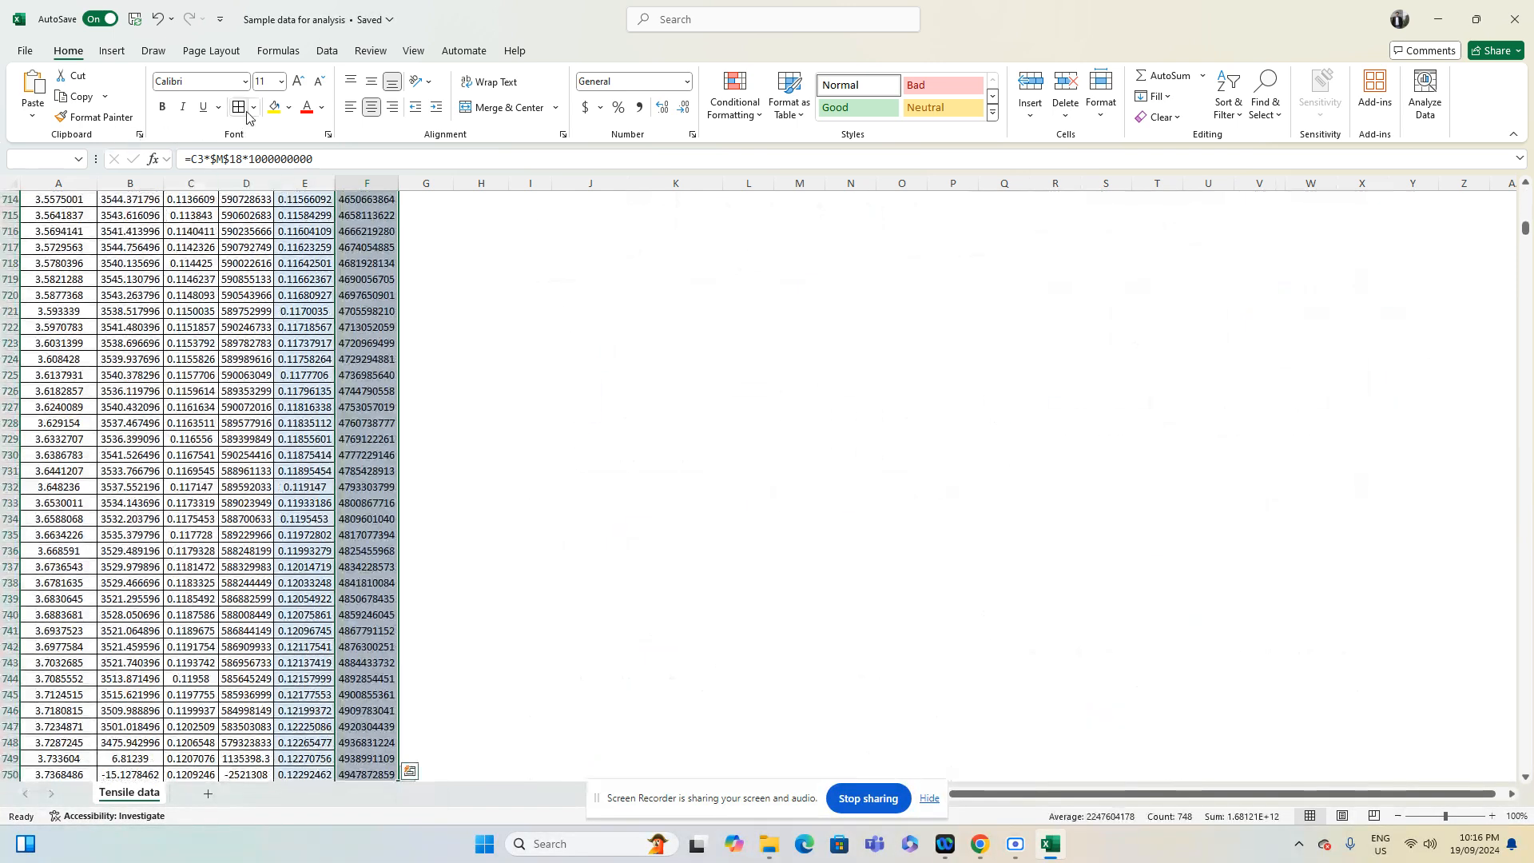
left_click(240, 112)
left_click(590, 390)
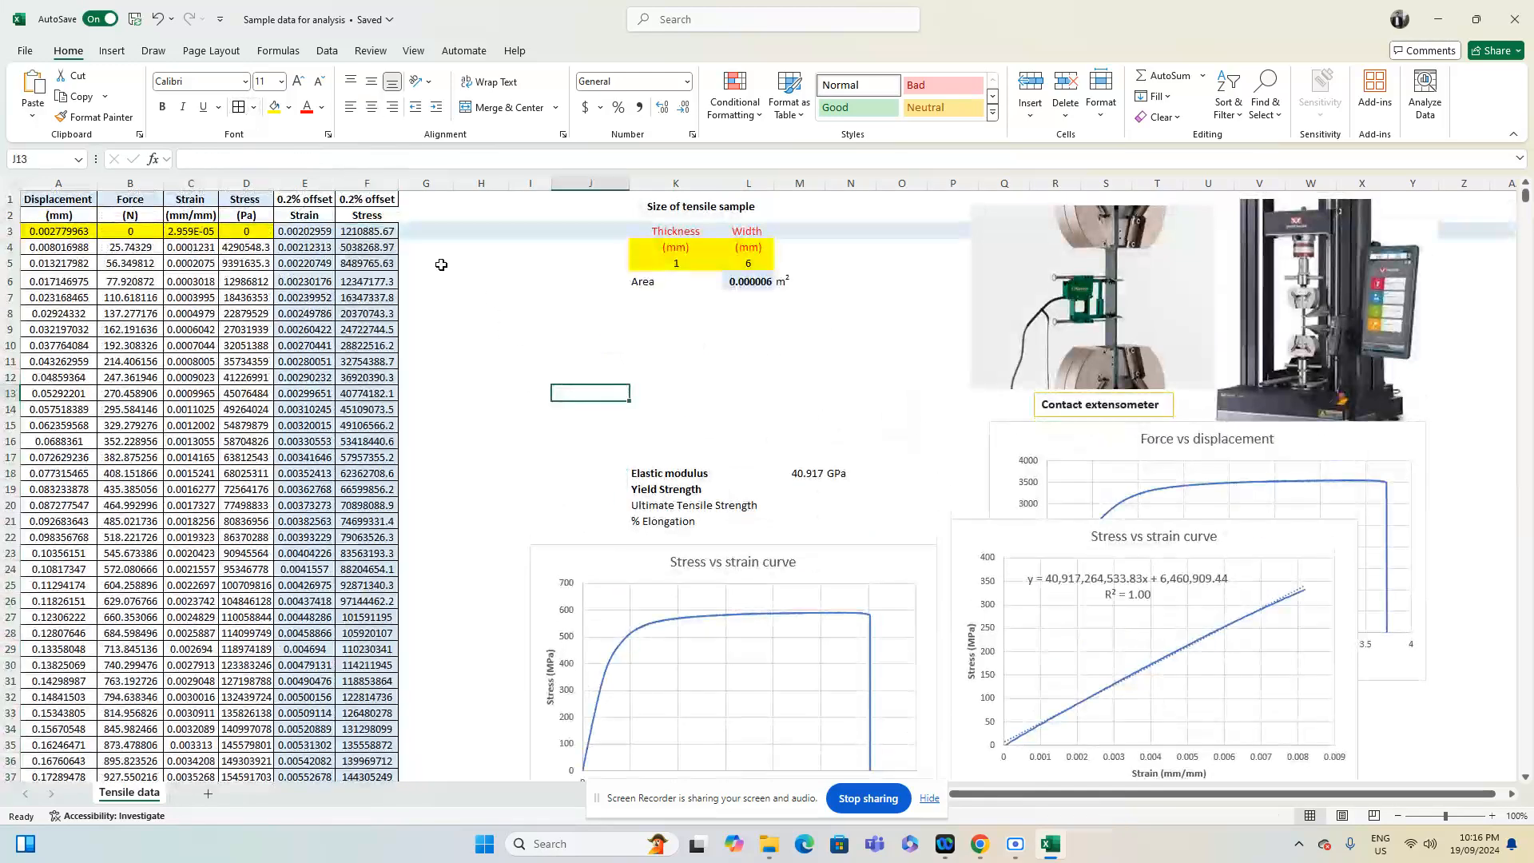
left_click_drag(386, 202, 372, 216)
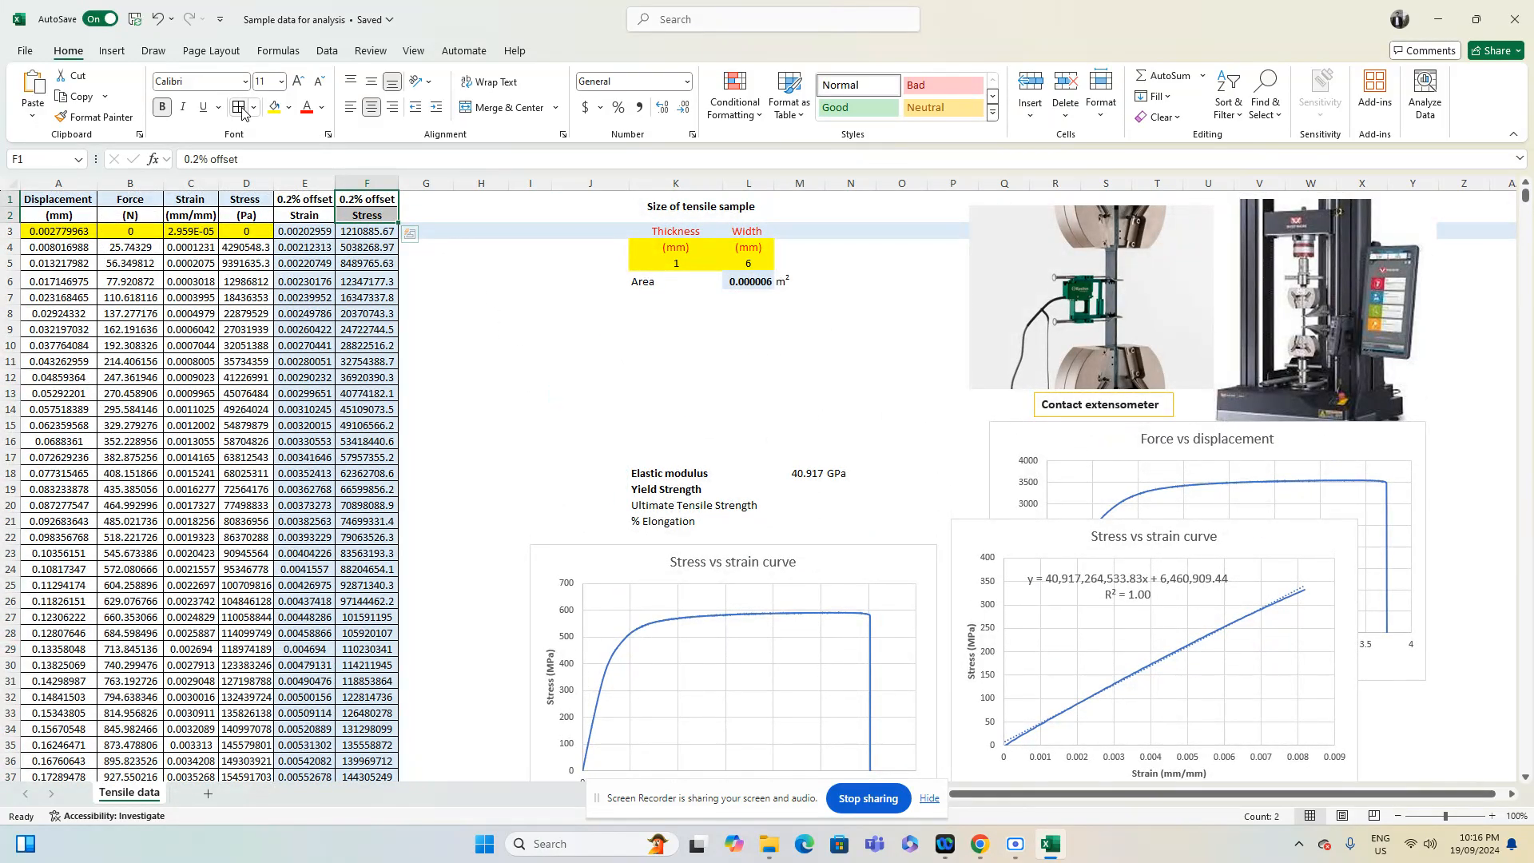
left_click(466, 276)
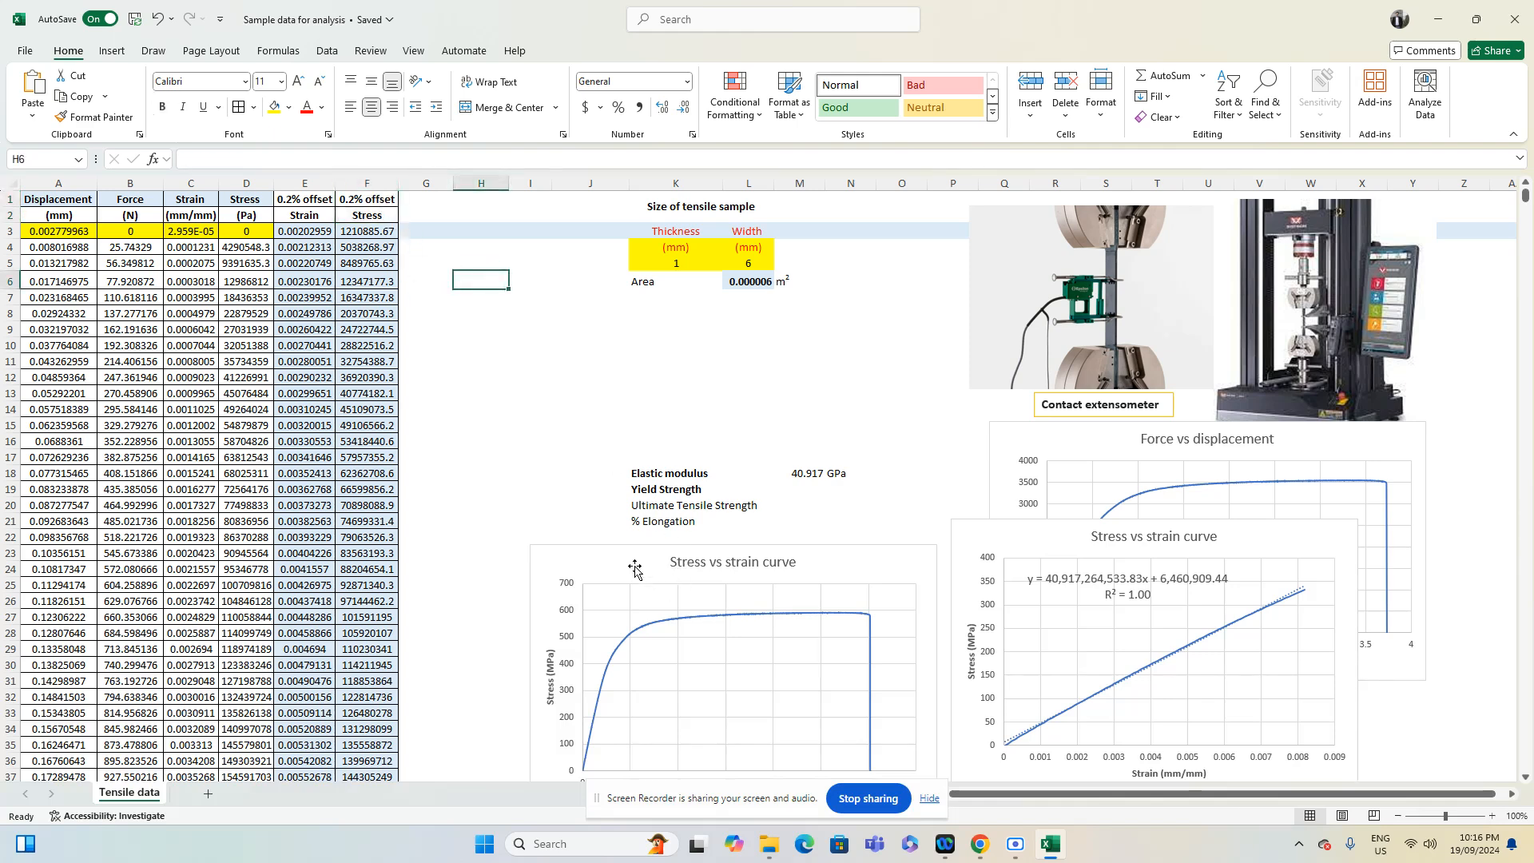
Move the full stress-strain chart up to just below the sample dimensions and enlarge it slightly
left_click_drag(622, 565, 617, 381)
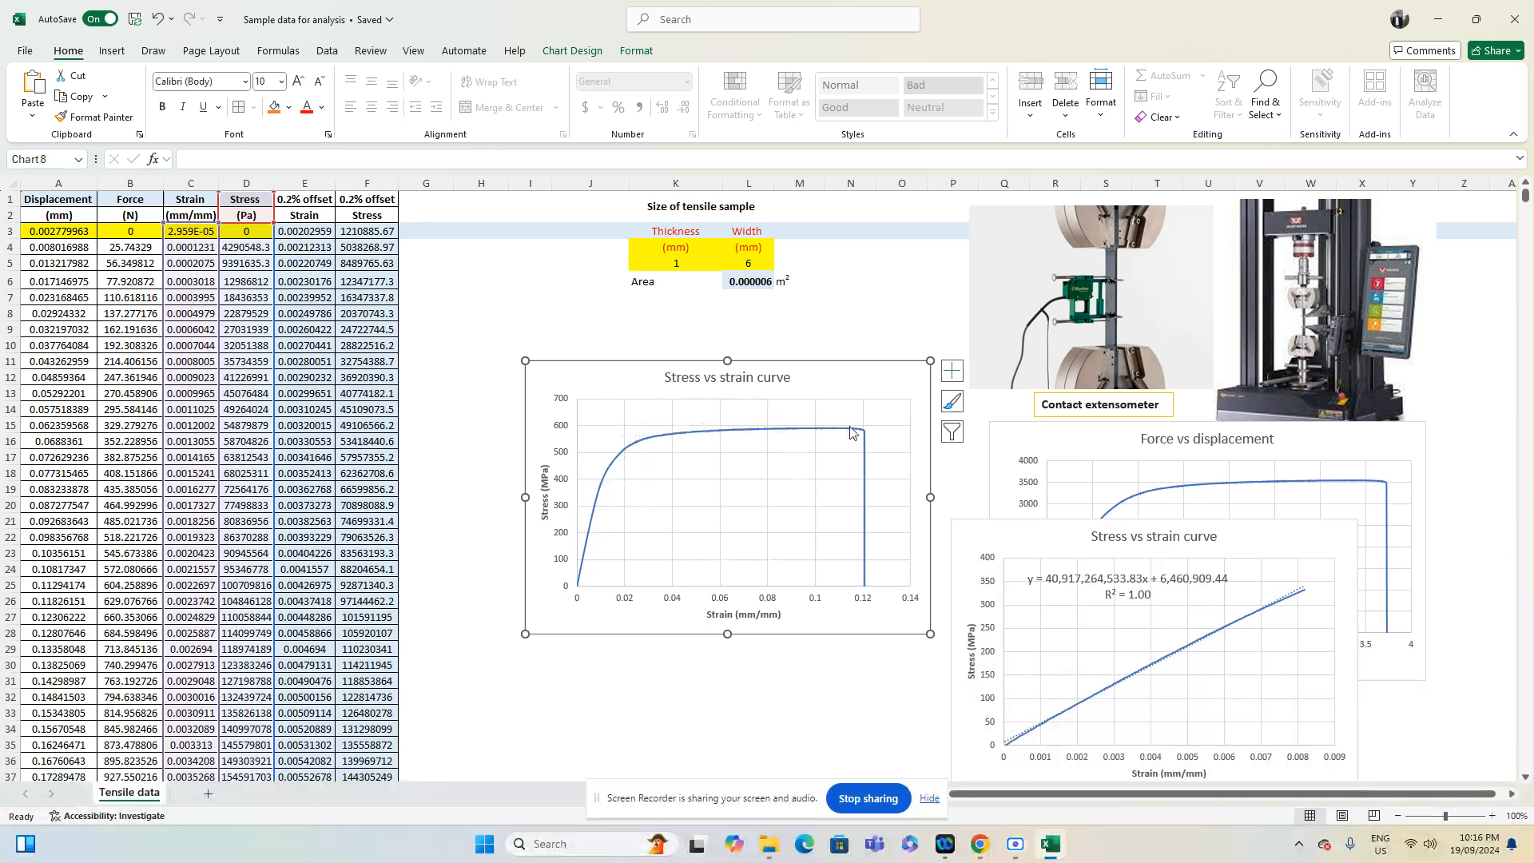
left_click_drag(524, 631, 465, 655)
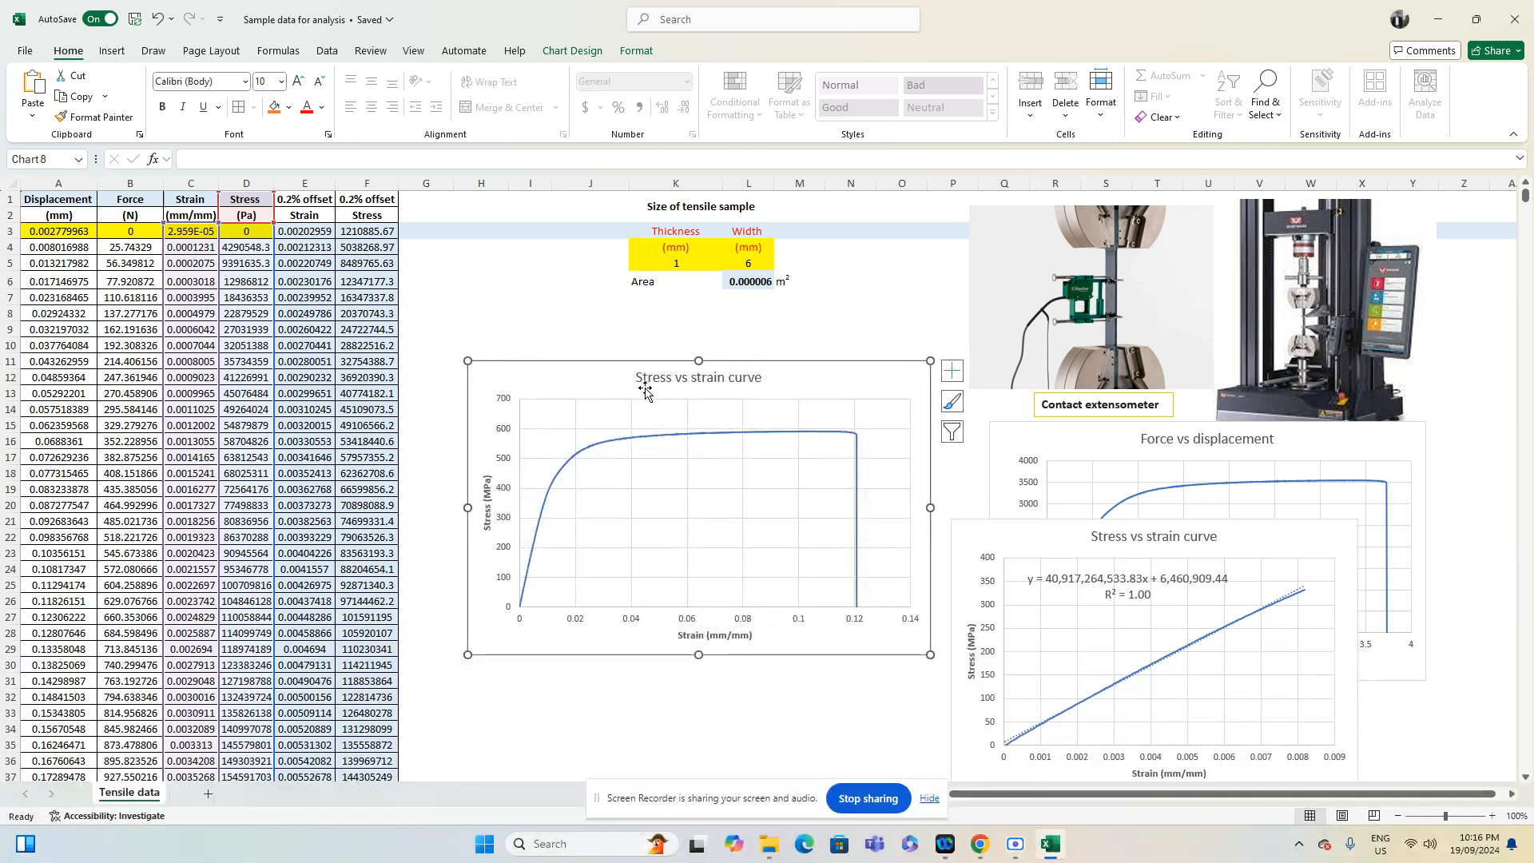
mouse_move(613, 378)
left_mouse_down()
mouse_move(619, 360)
mouse_move(628, 384)
left_mouse_up()
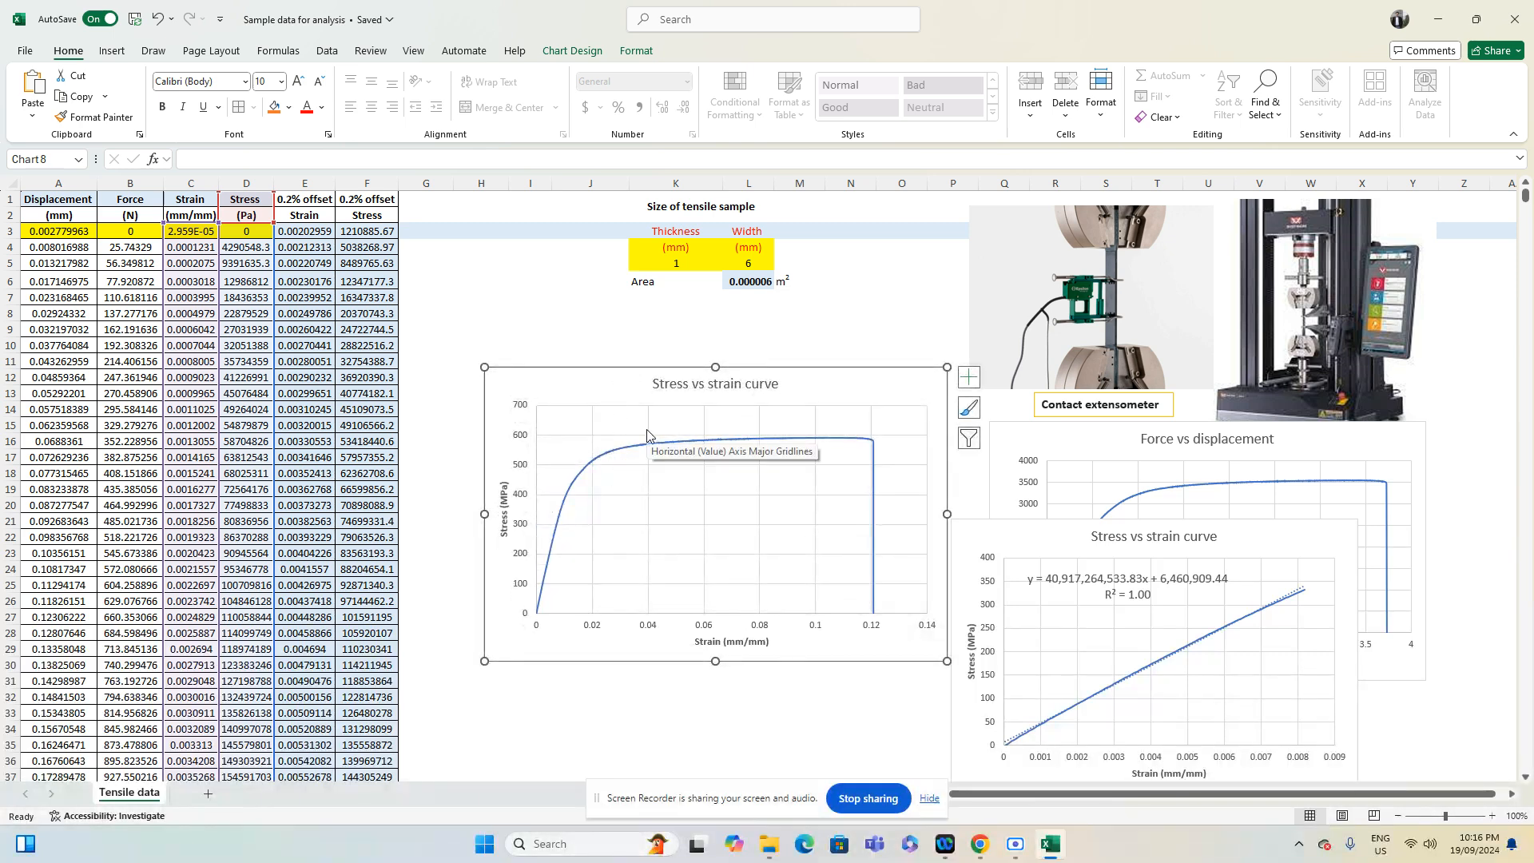
Start a new data series named 0.2%YS in the full stress-strain chart, with offset strain E3:E750 as its X values
right_click(660, 463)
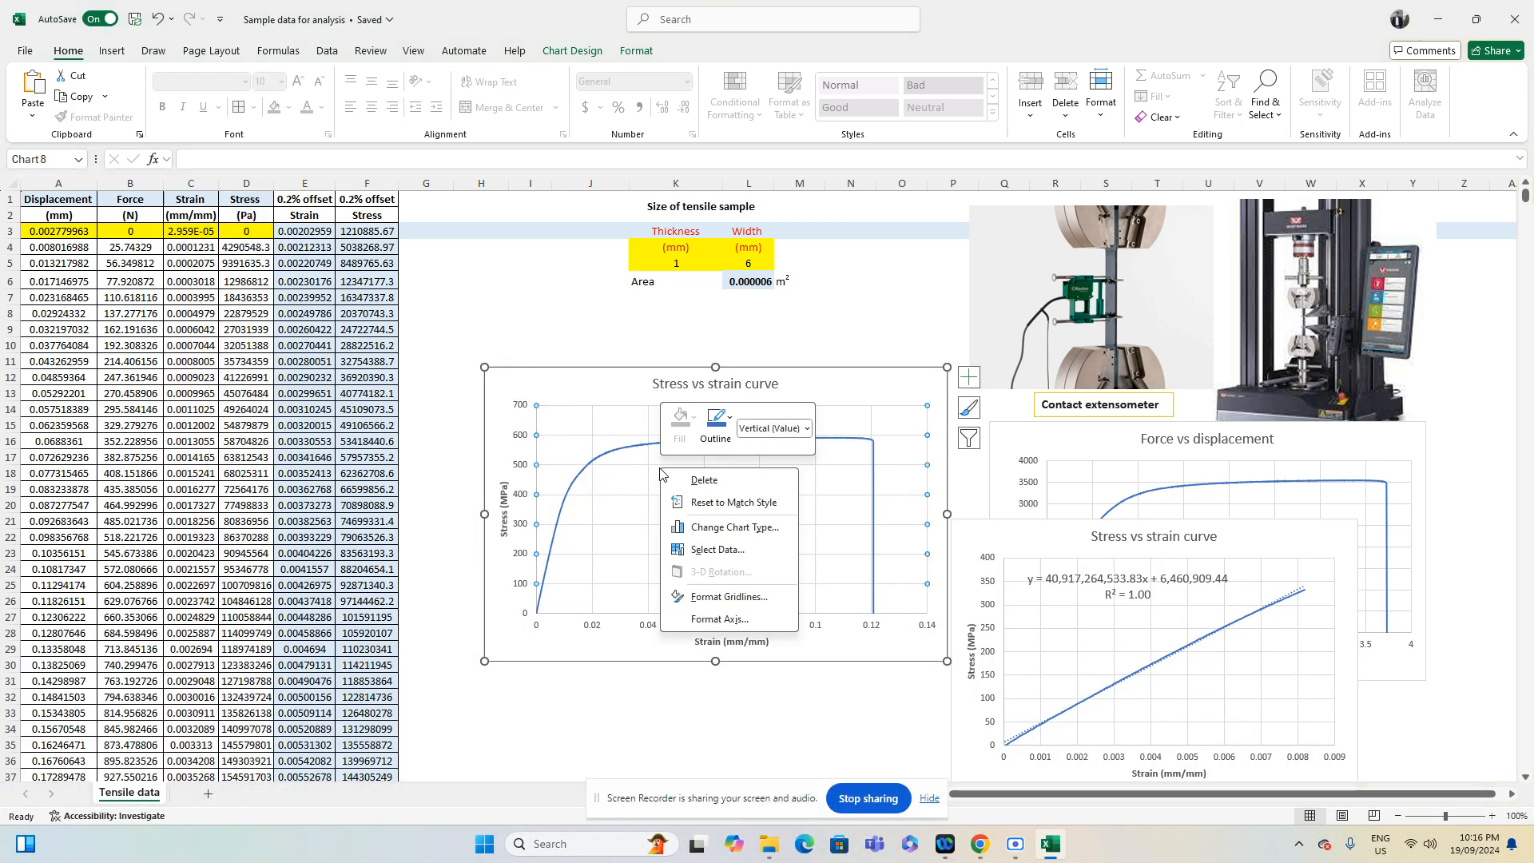
left_click(713, 549)
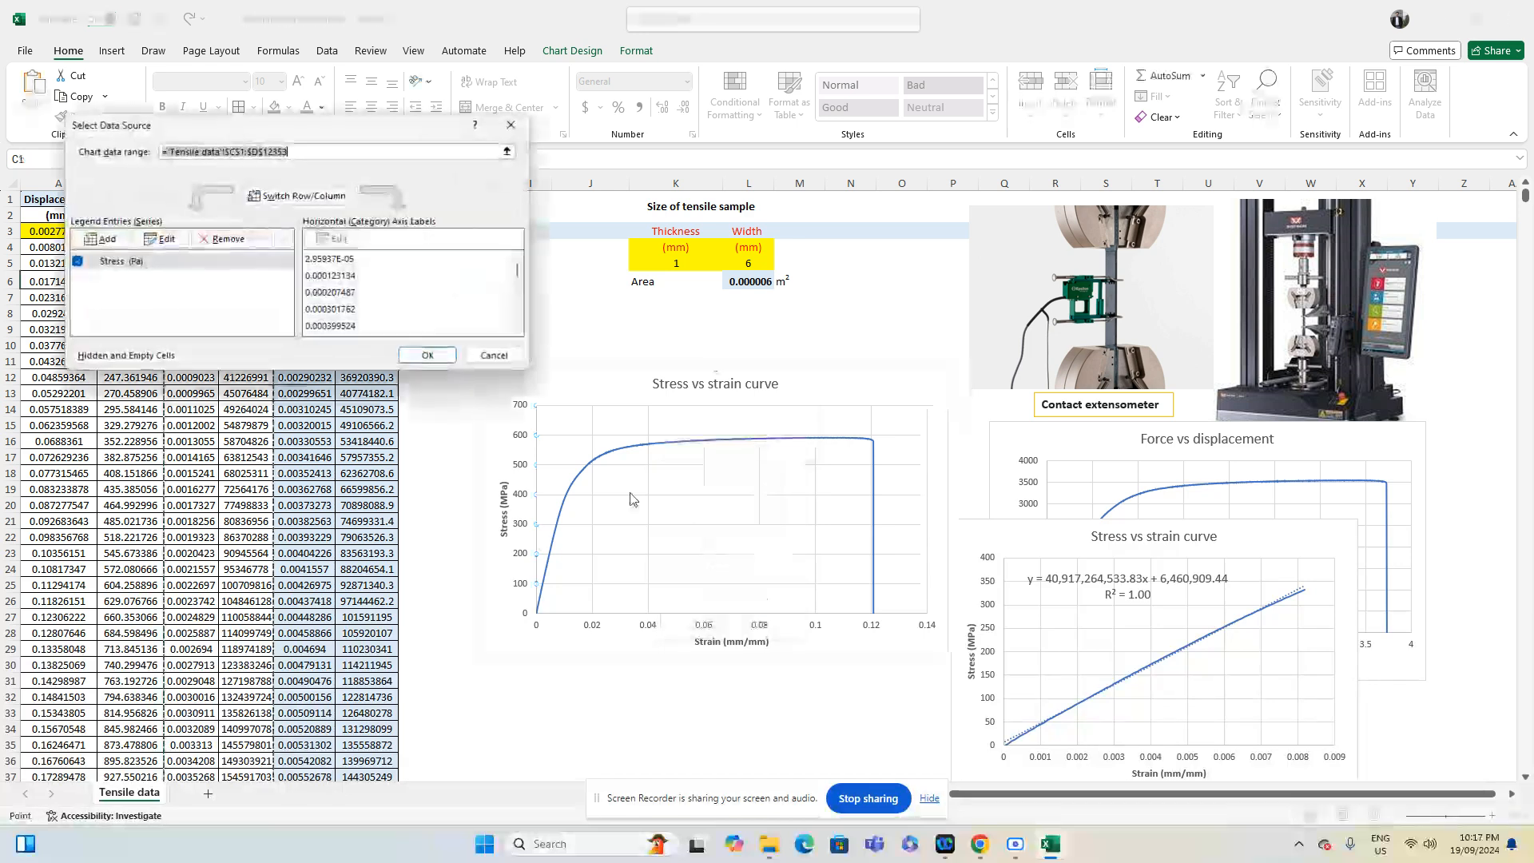
left_click(110, 242)
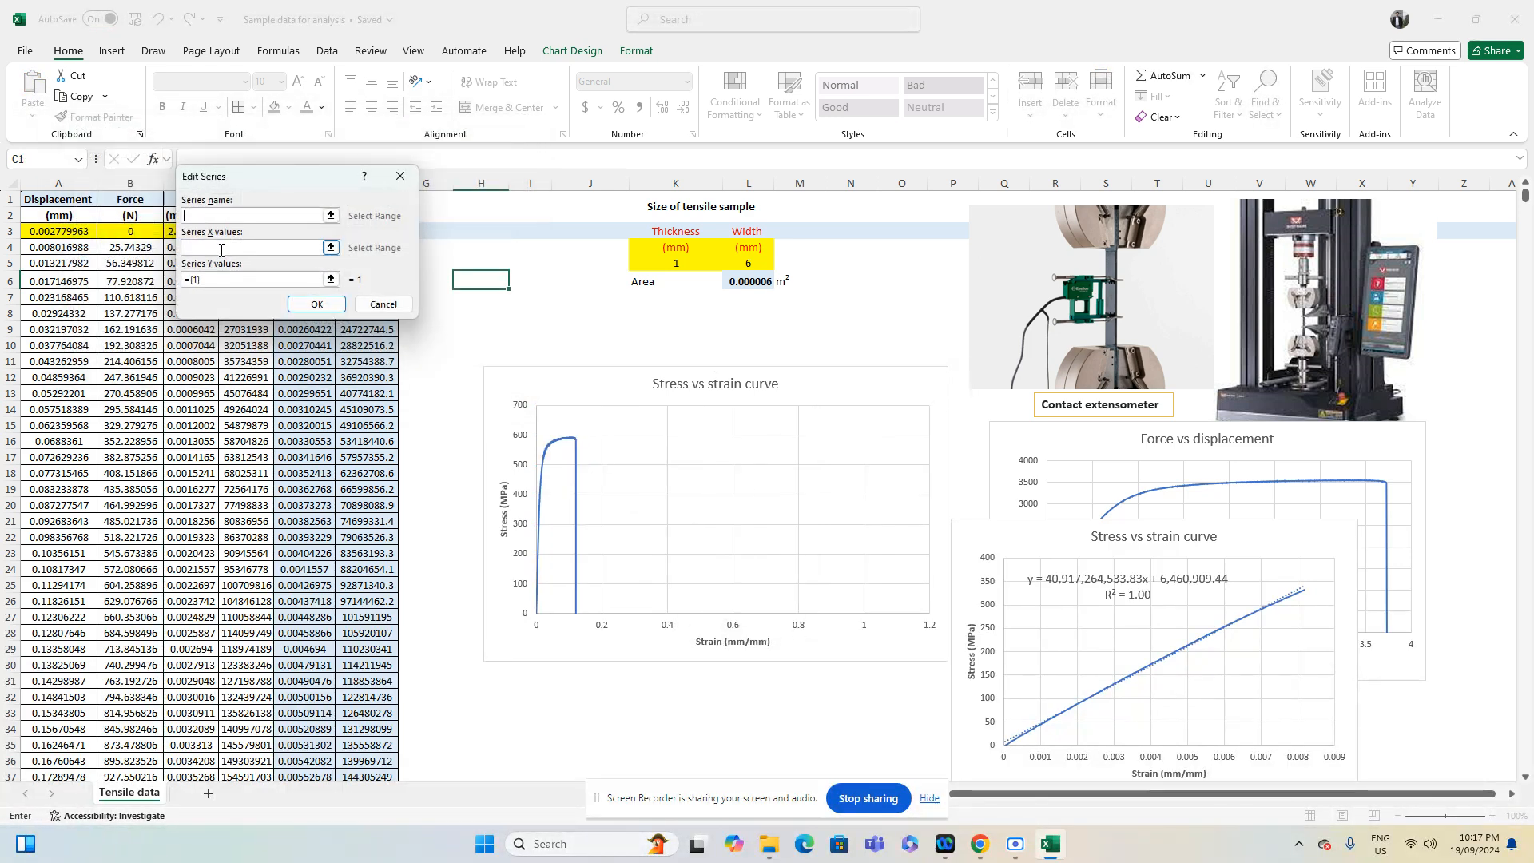
type("0.2%YS")
left_click_drag(247, 183, 721, 195)
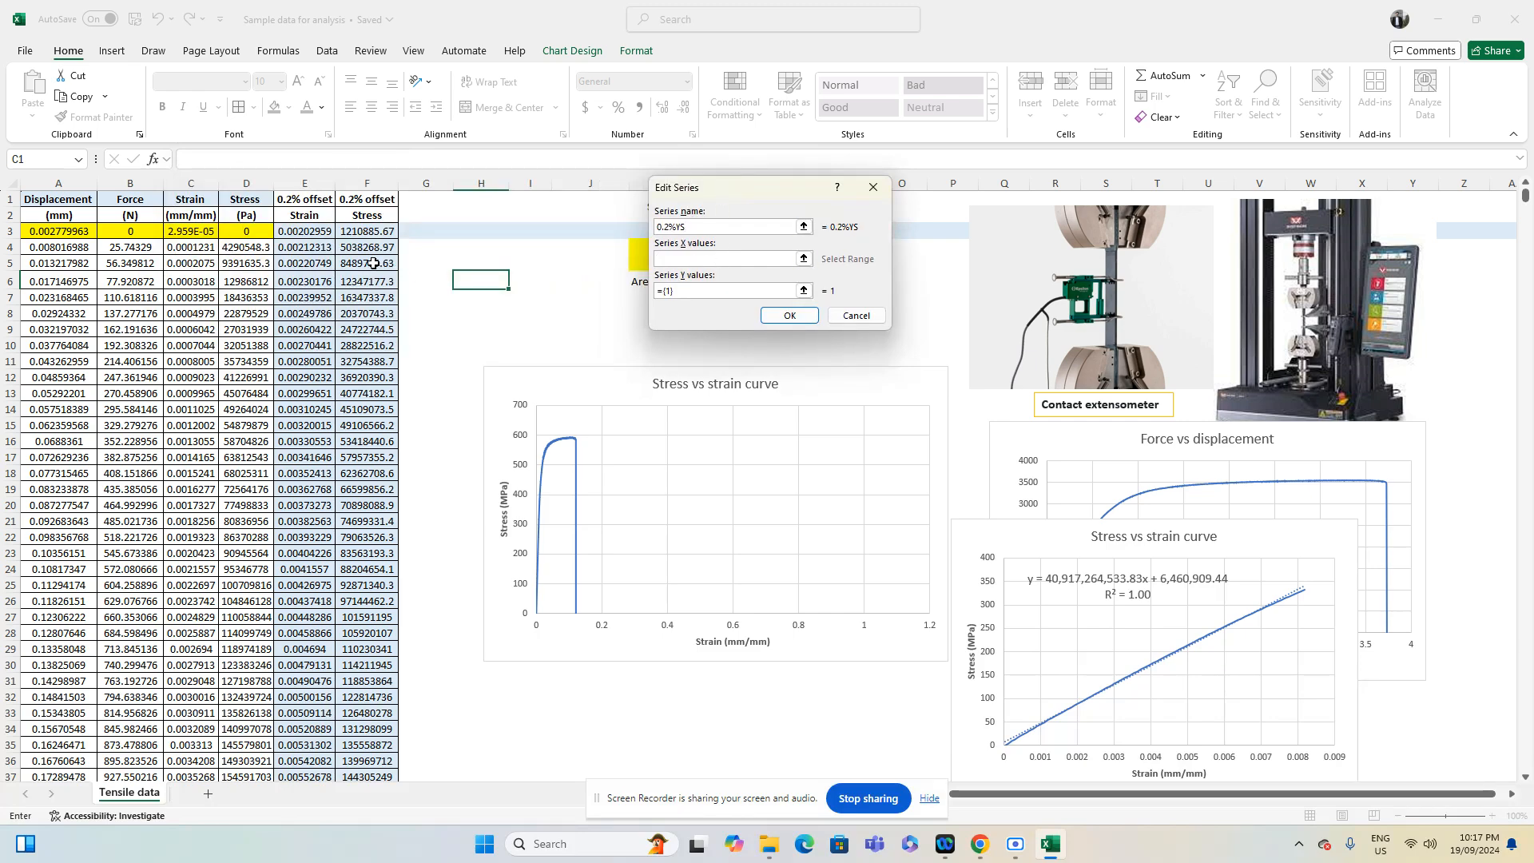
mouse_move(305, 232)
left_mouse_down()
mouse_move(312, 779)
mouse_move(288, 814)
mouse_move(284, 134)
mouse_move(289, 230)
left_mouse_up()
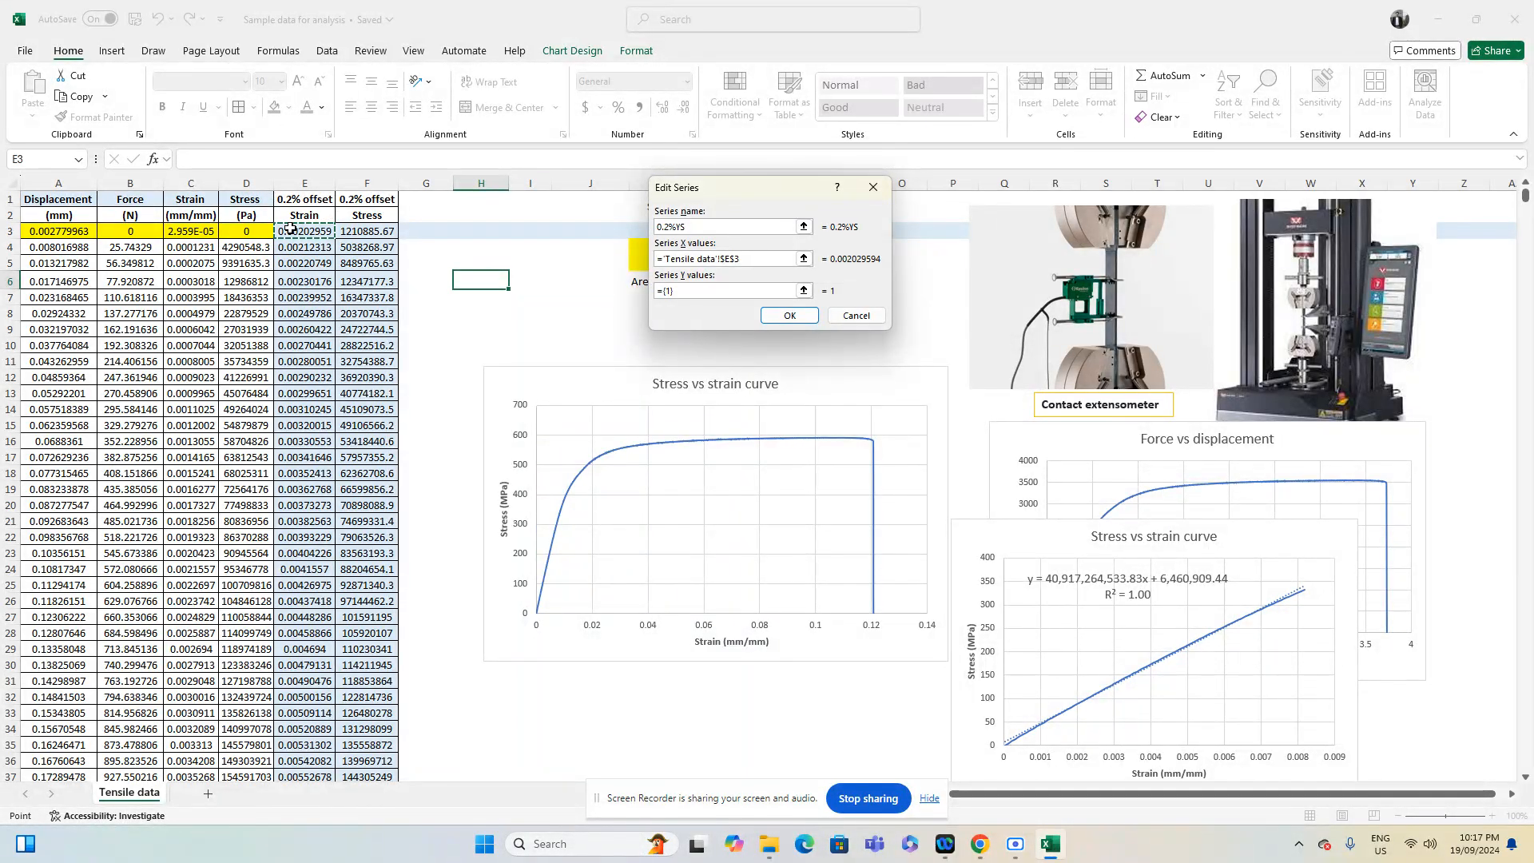
key("ctrl+shift+Down")
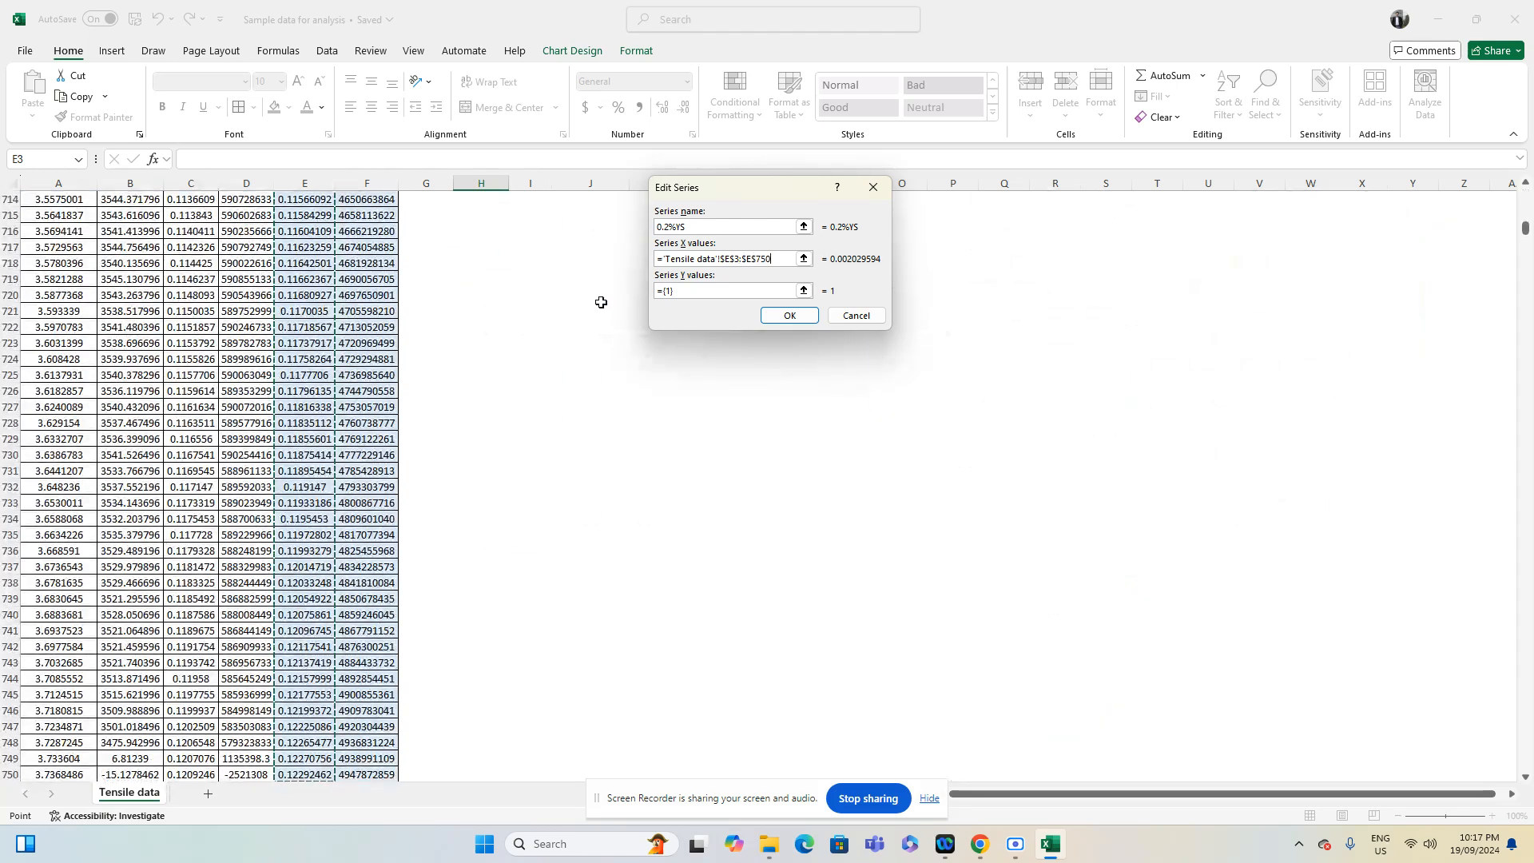
Set the Y values of the 0.2%YS series to offset stress F3:F750 and accept the chart's data source
left_click(703, 290)
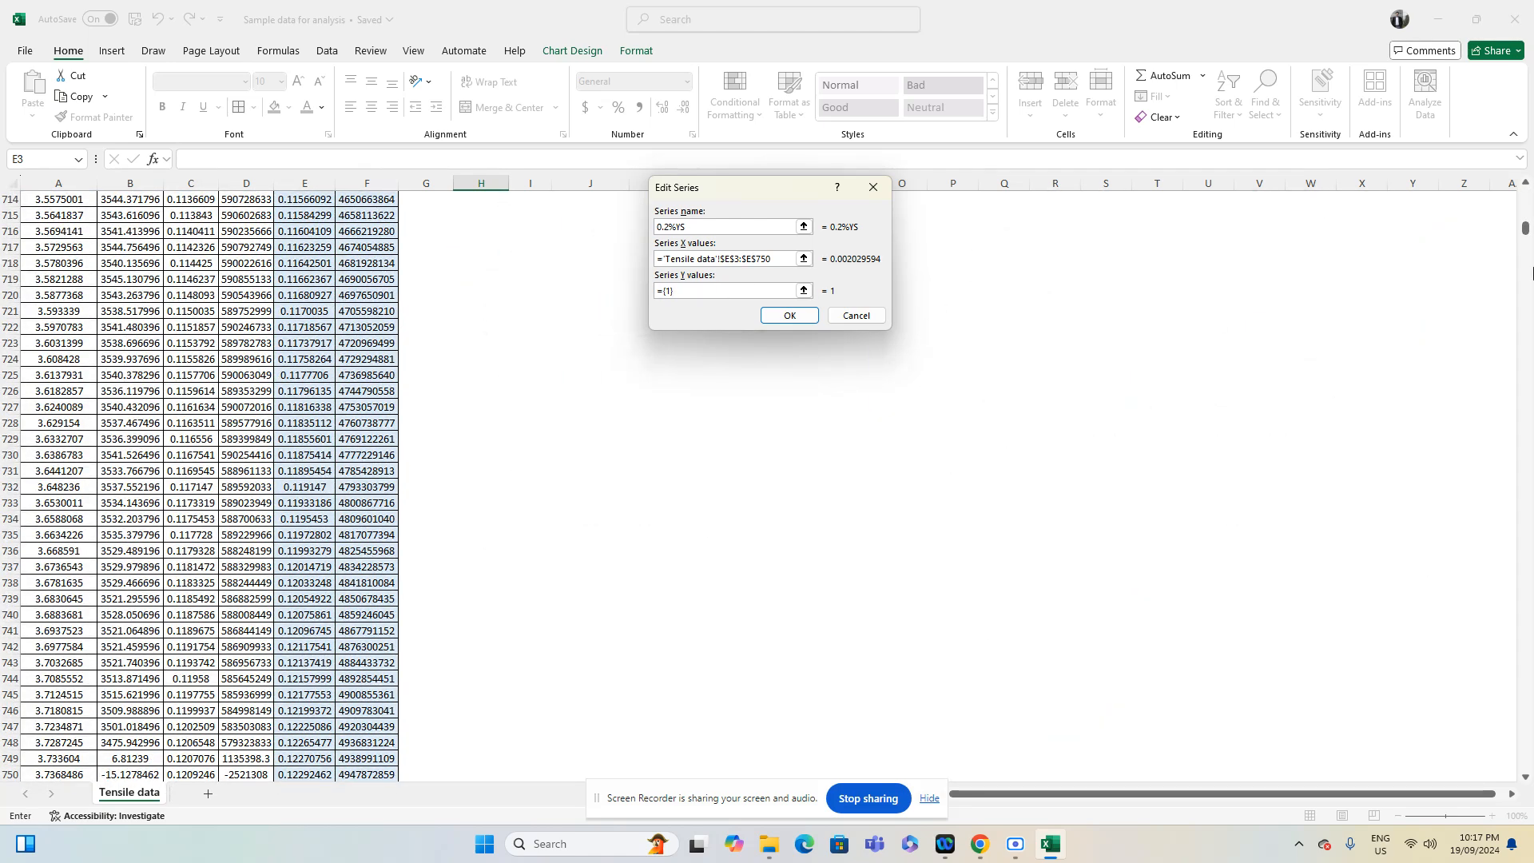
left_click_drag(676, 289, 652, 291)
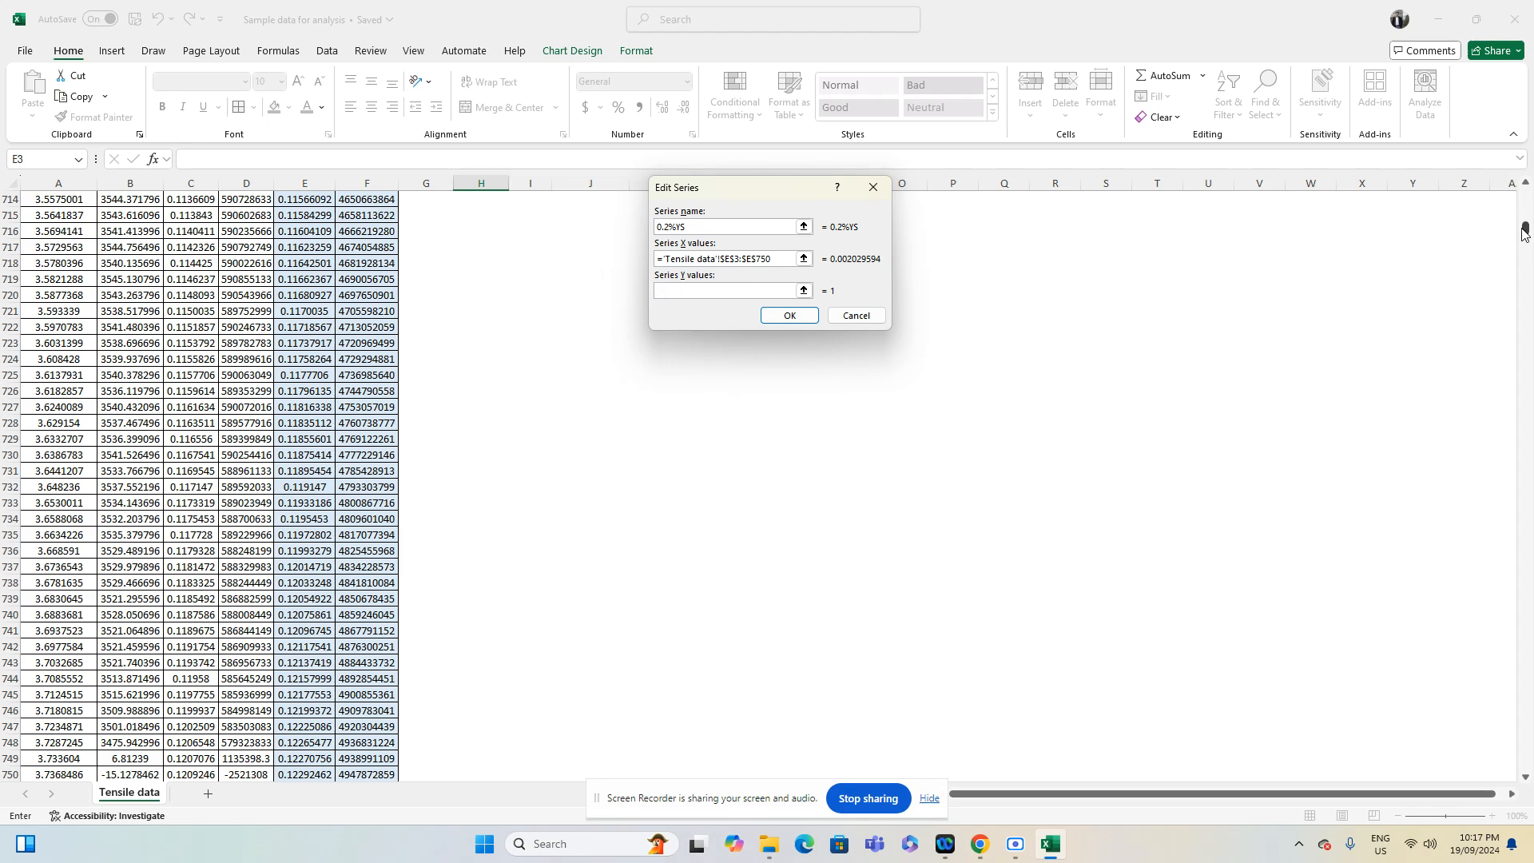
left_click_drag(1524, 233, 1525, 194)
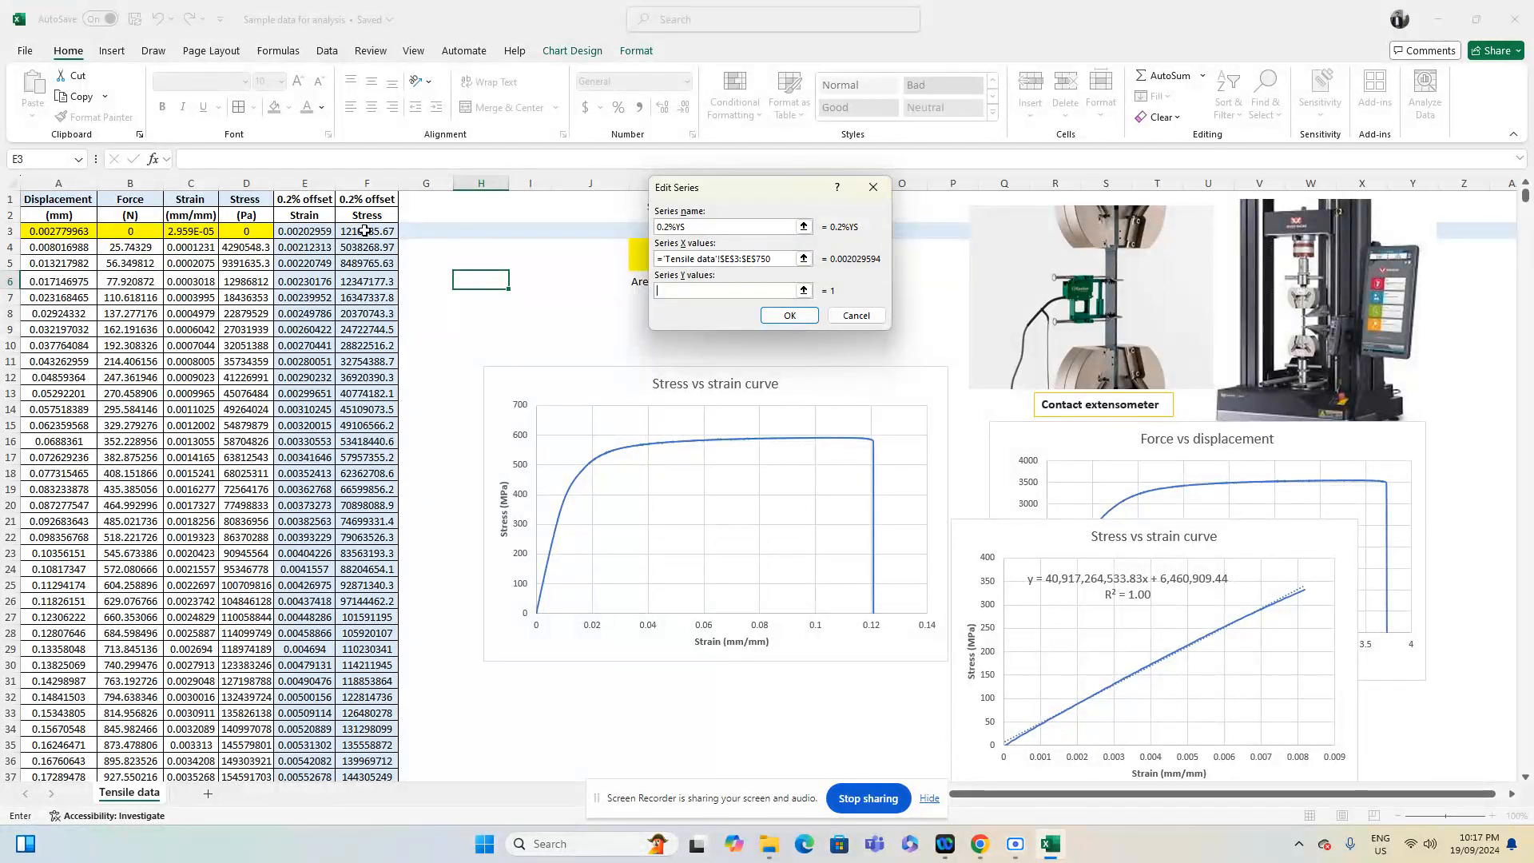
left_click(364, 231)
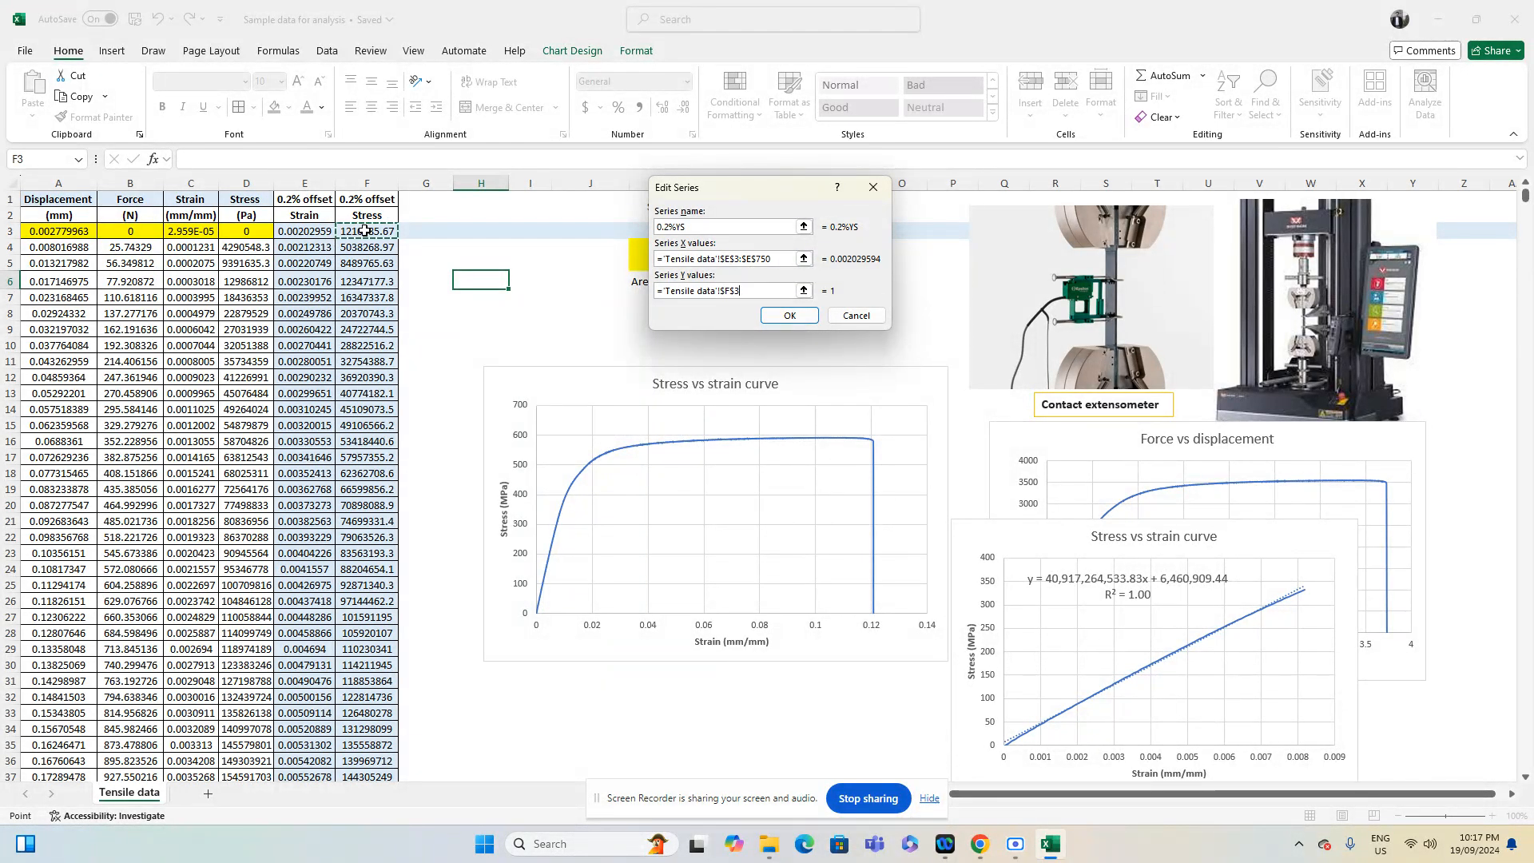
key("ctrl+shift+Down")
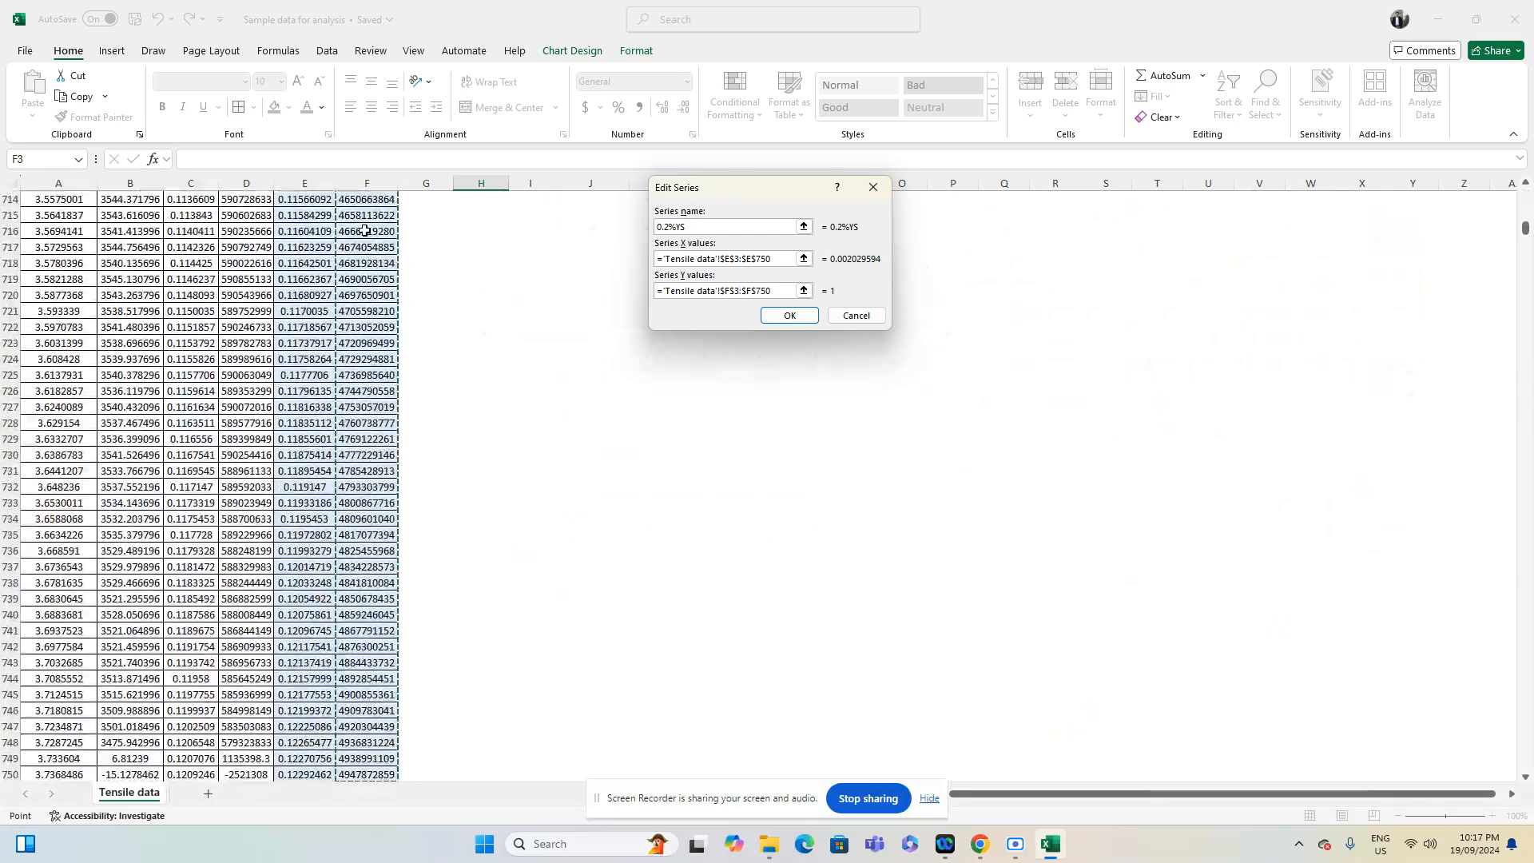
left_click(789, 316)
left_click(428, 355)
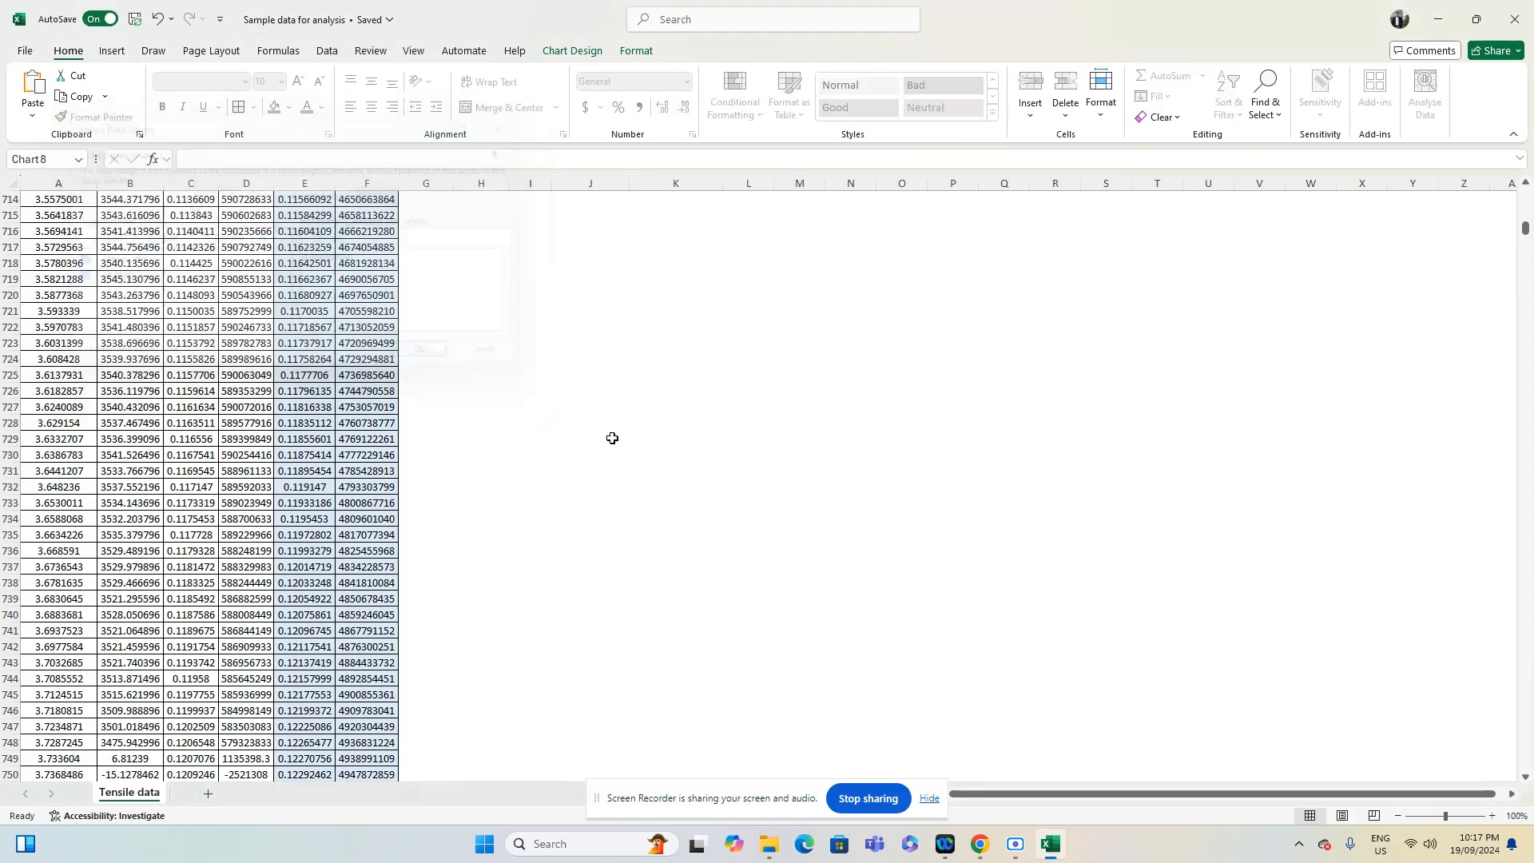
Try to correct the X values of the chart's 0.2%YS series, entering ='Tensile data'!$E$750
left_click(614, 441)
key("ctrl+Home")
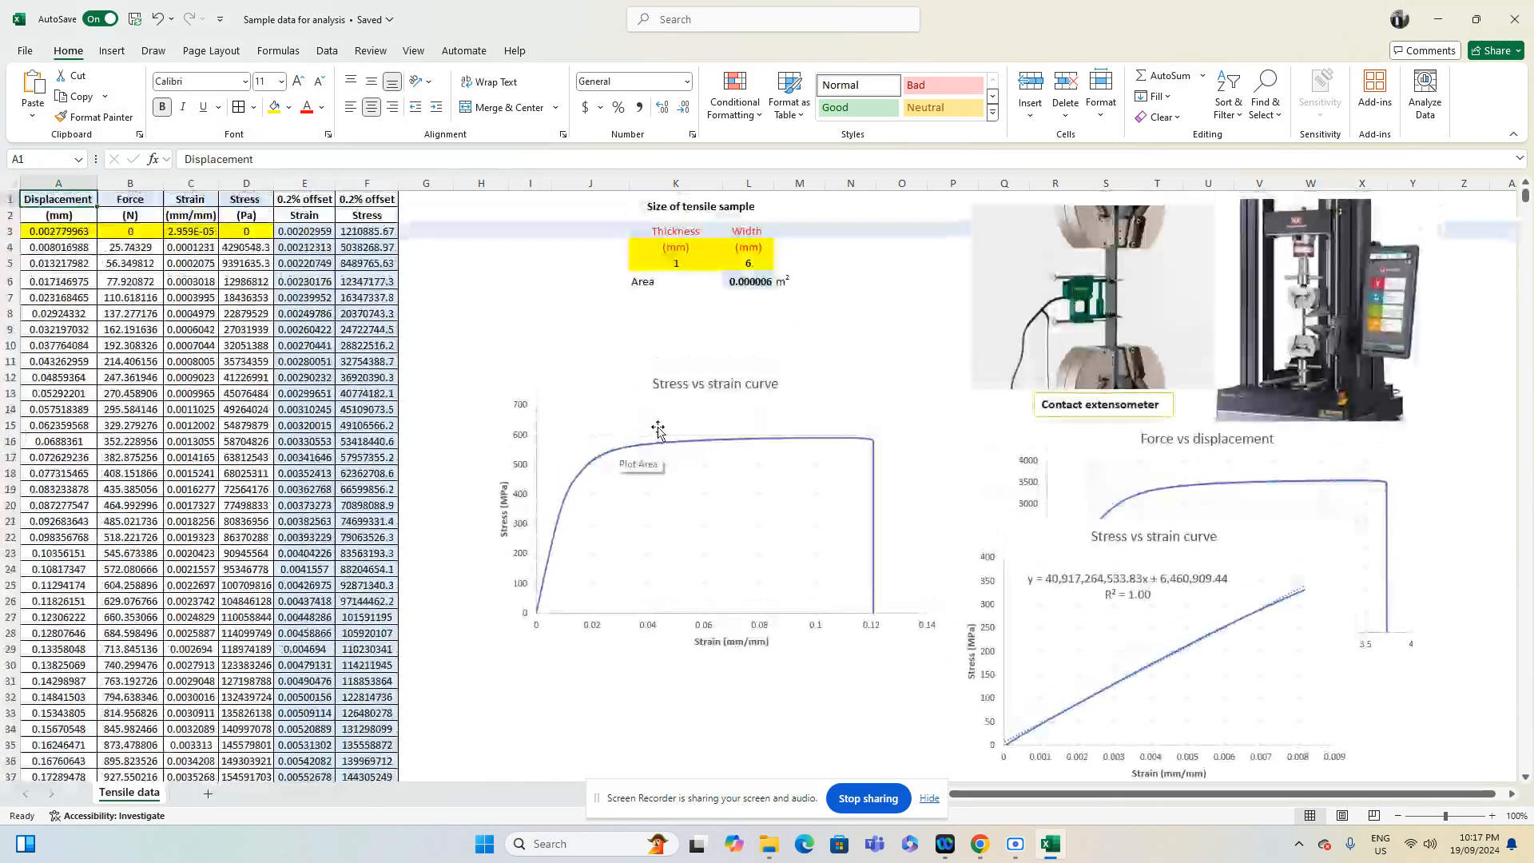
left_click(602, 428)
right_click(602, 428)
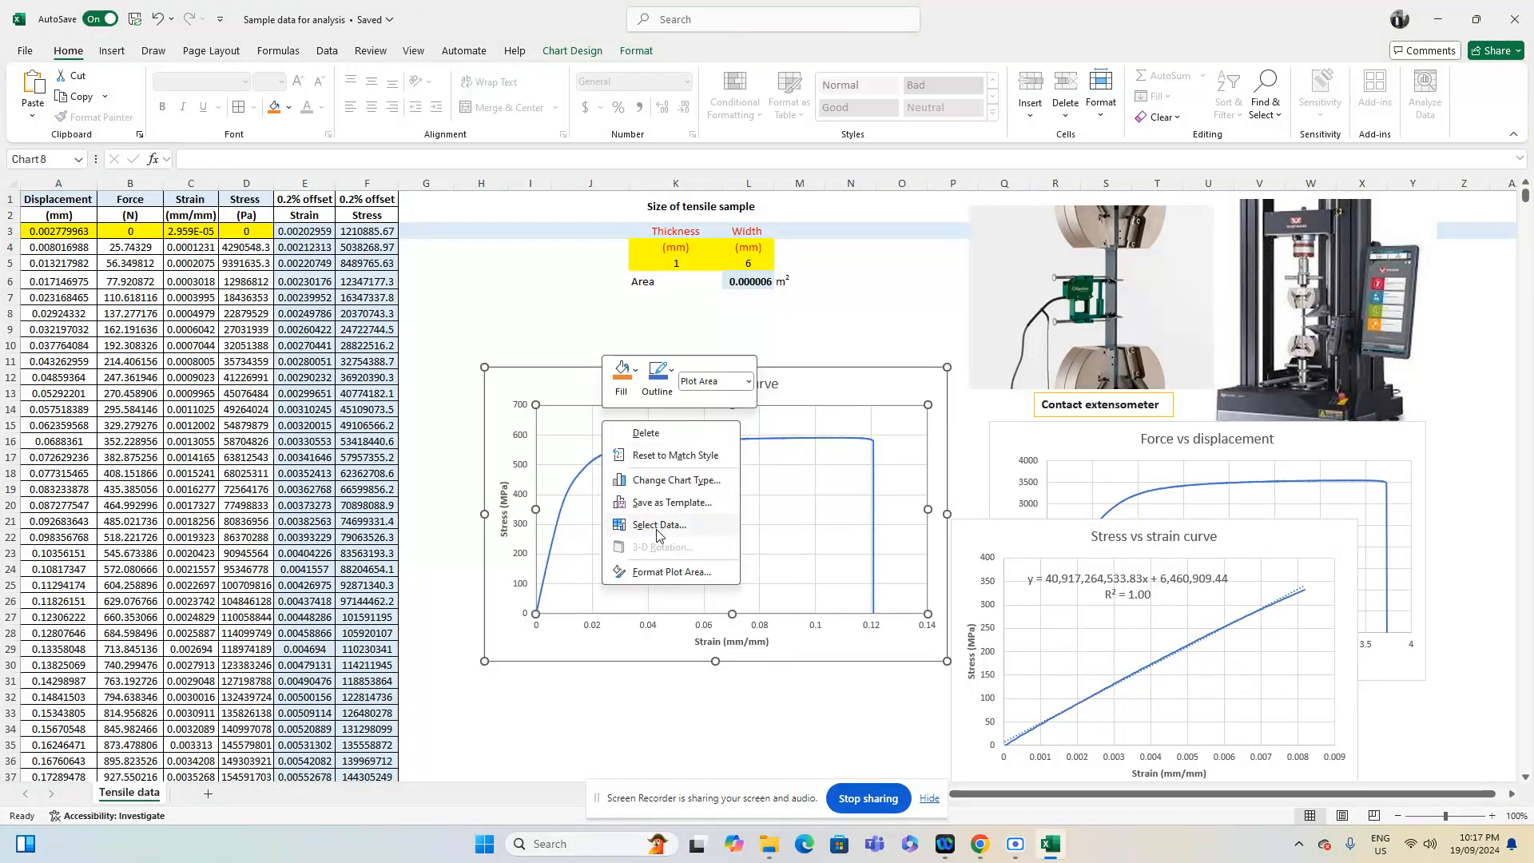
left_click(660, 537)
left_click(146, 279)
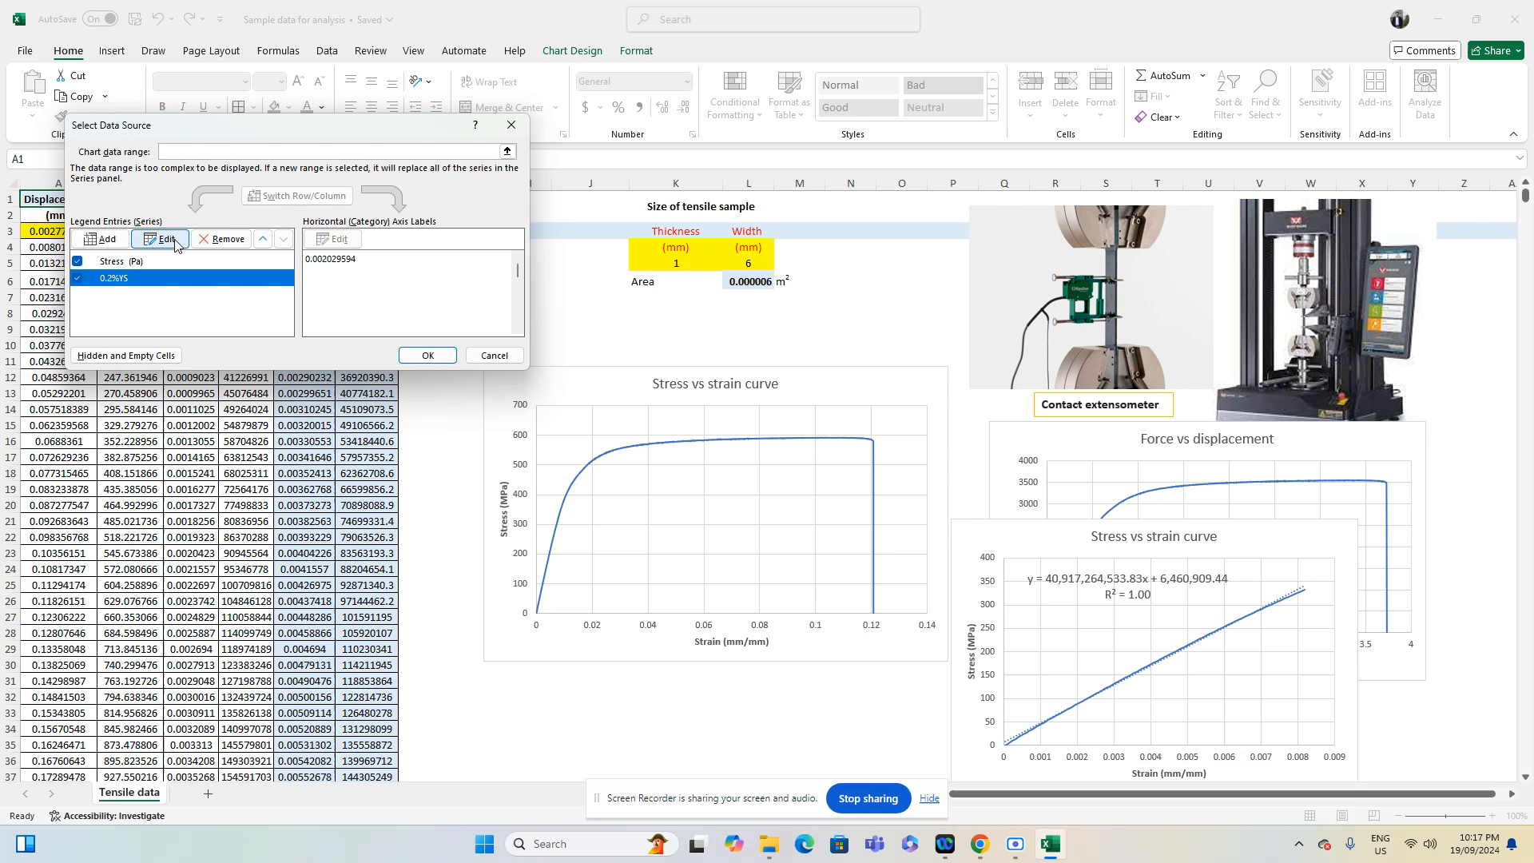
left_click(162, 239)
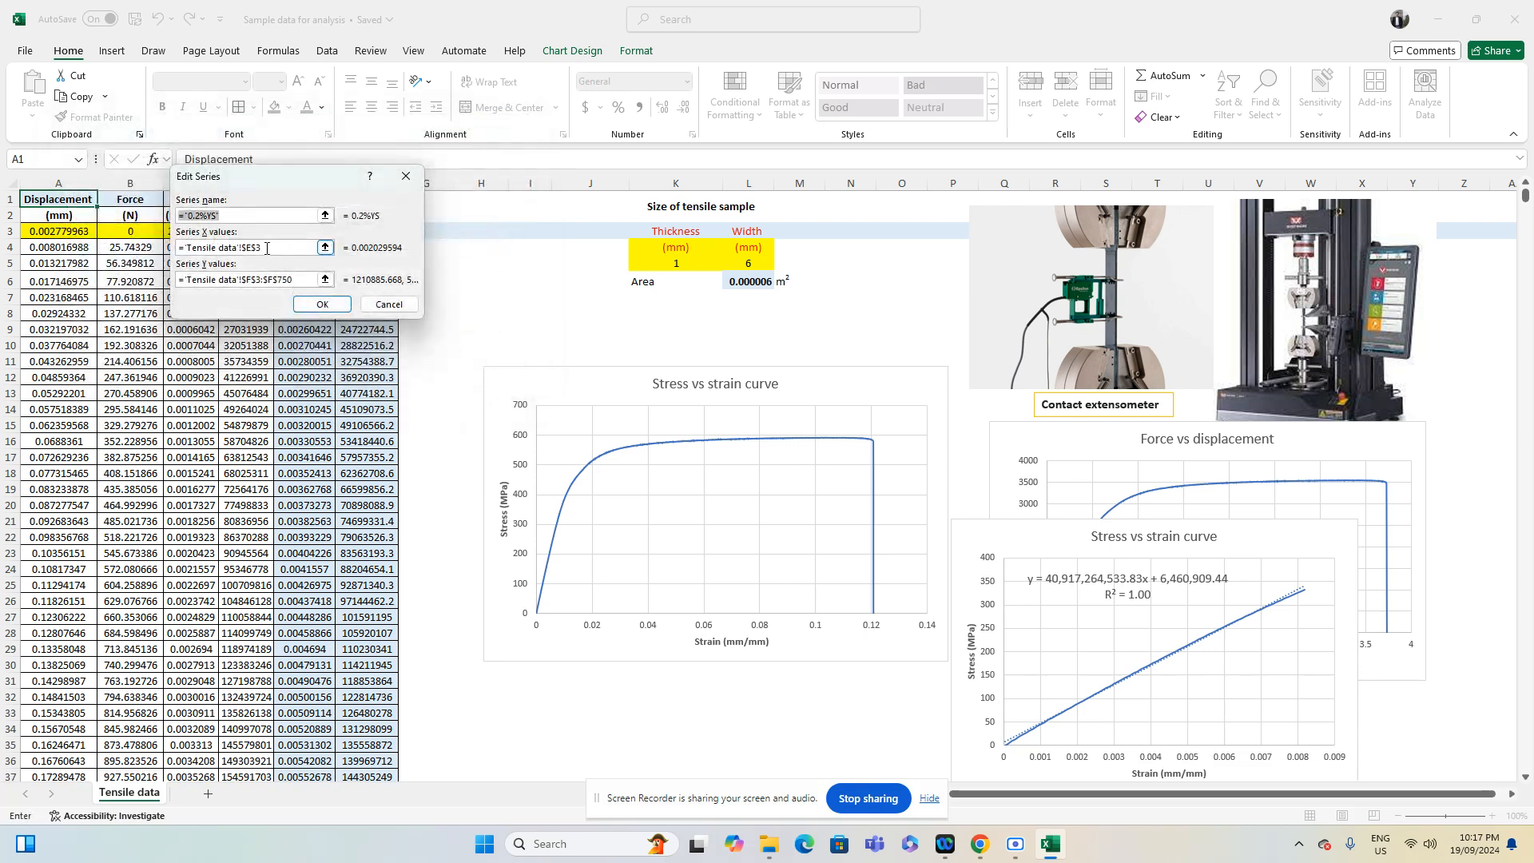
left_click(266, 247)
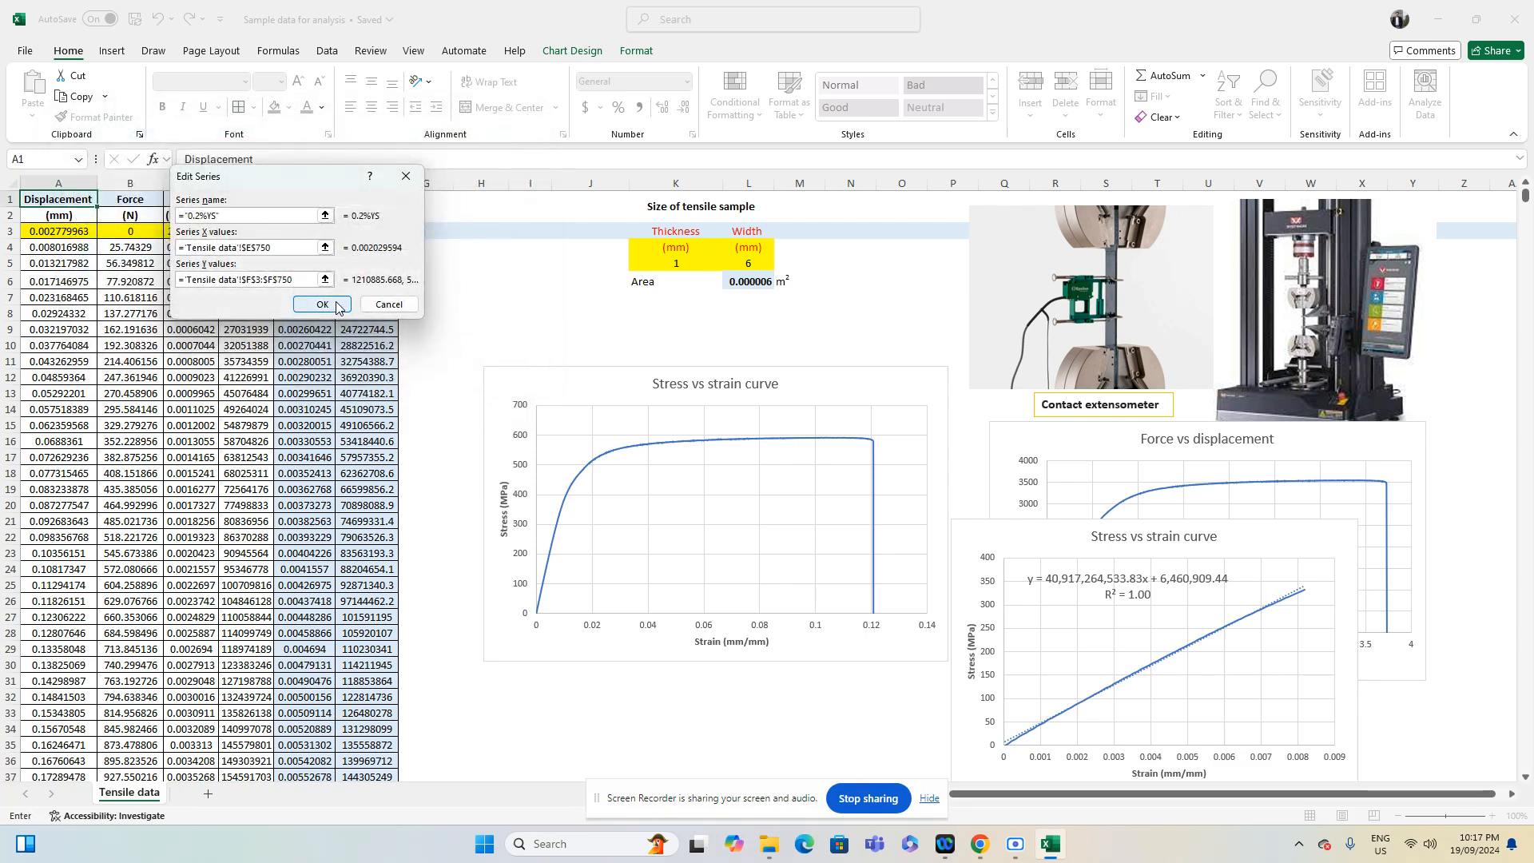
left_click(322, 304)
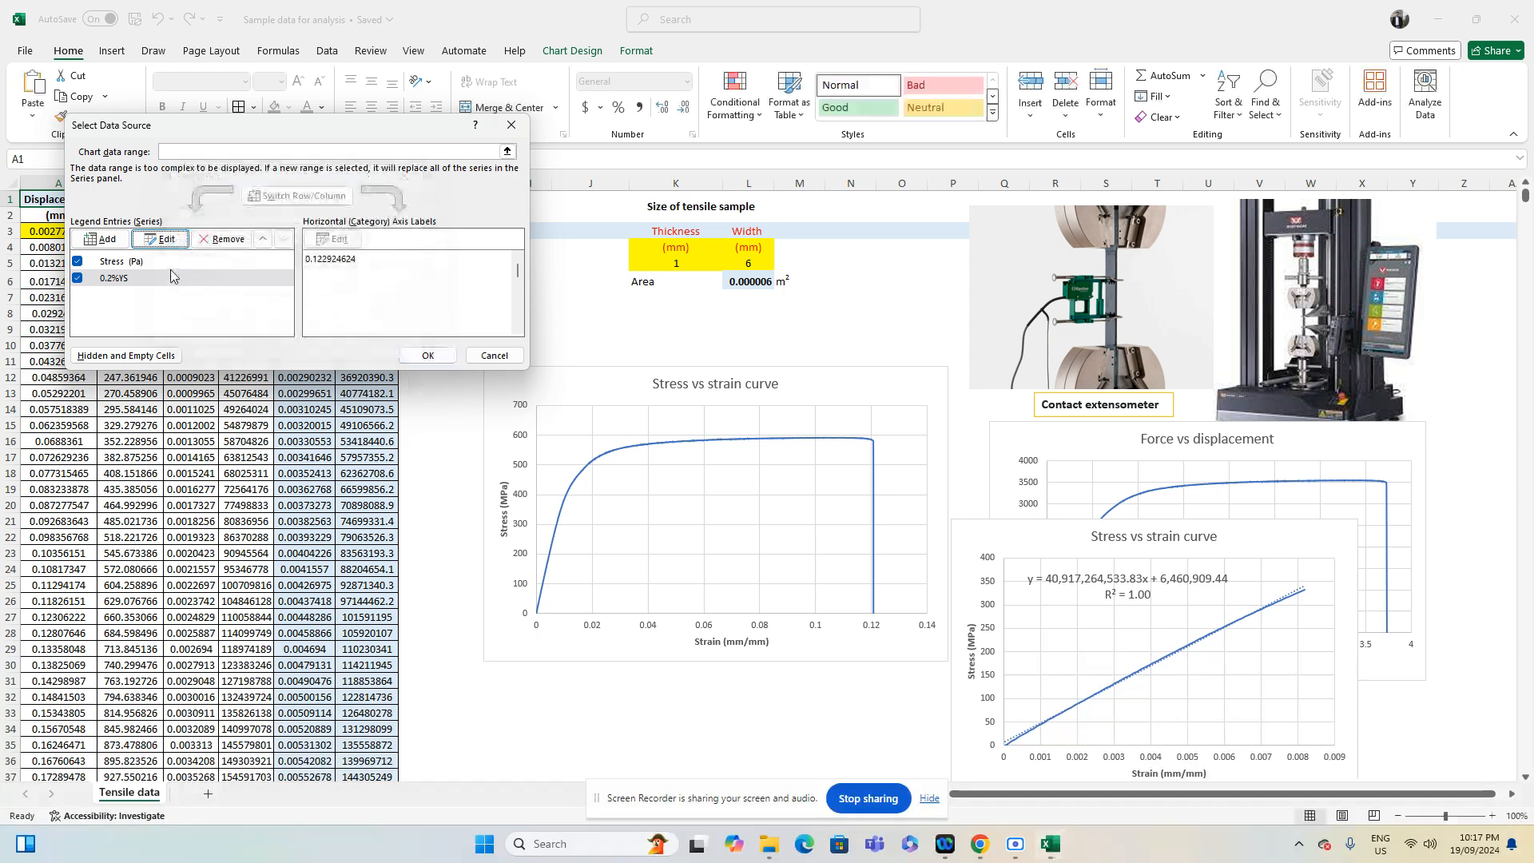
Reopen the chart's 0.2%YS series for editing, check its Y values range, and move the dialog clear of the data columns
left_click(146, 279)
left_click(162, 239)
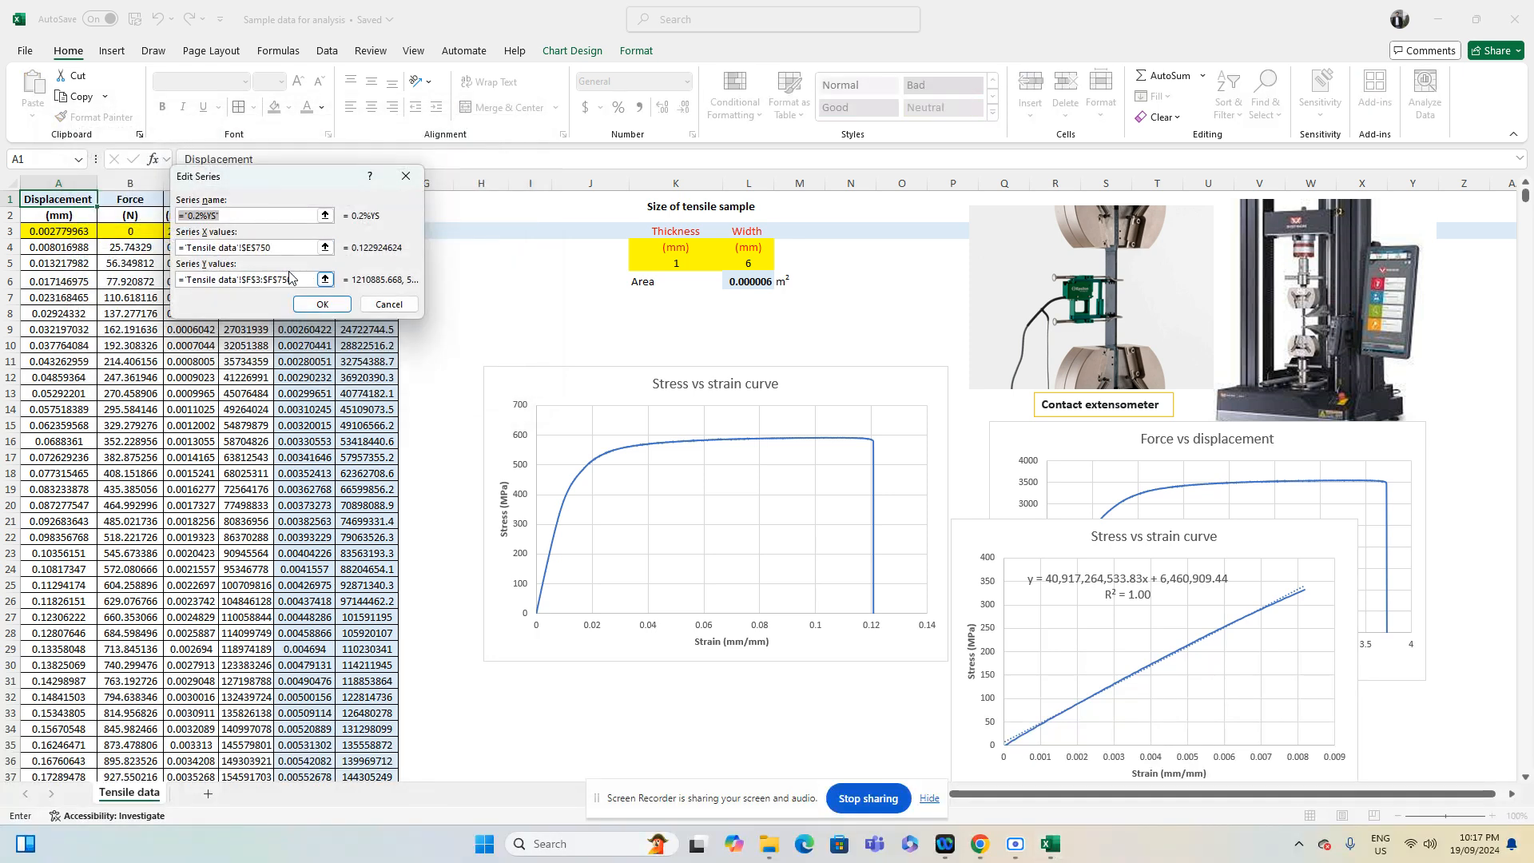
left_click(296, 279)
left_click_drag(296, 279, 180, 279)
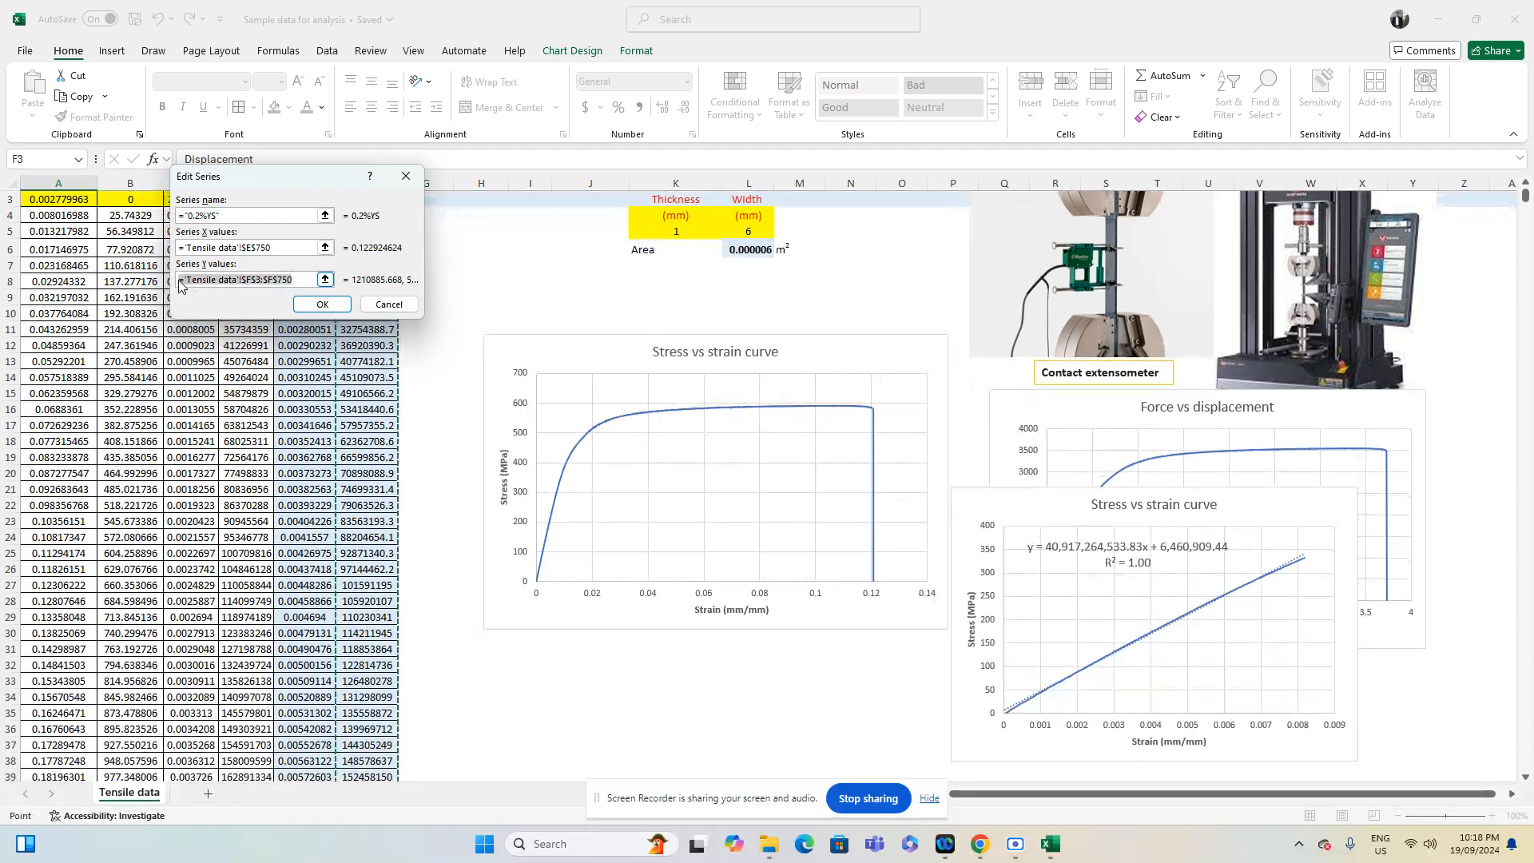
left_click_drag(274, 181, 566, 246)
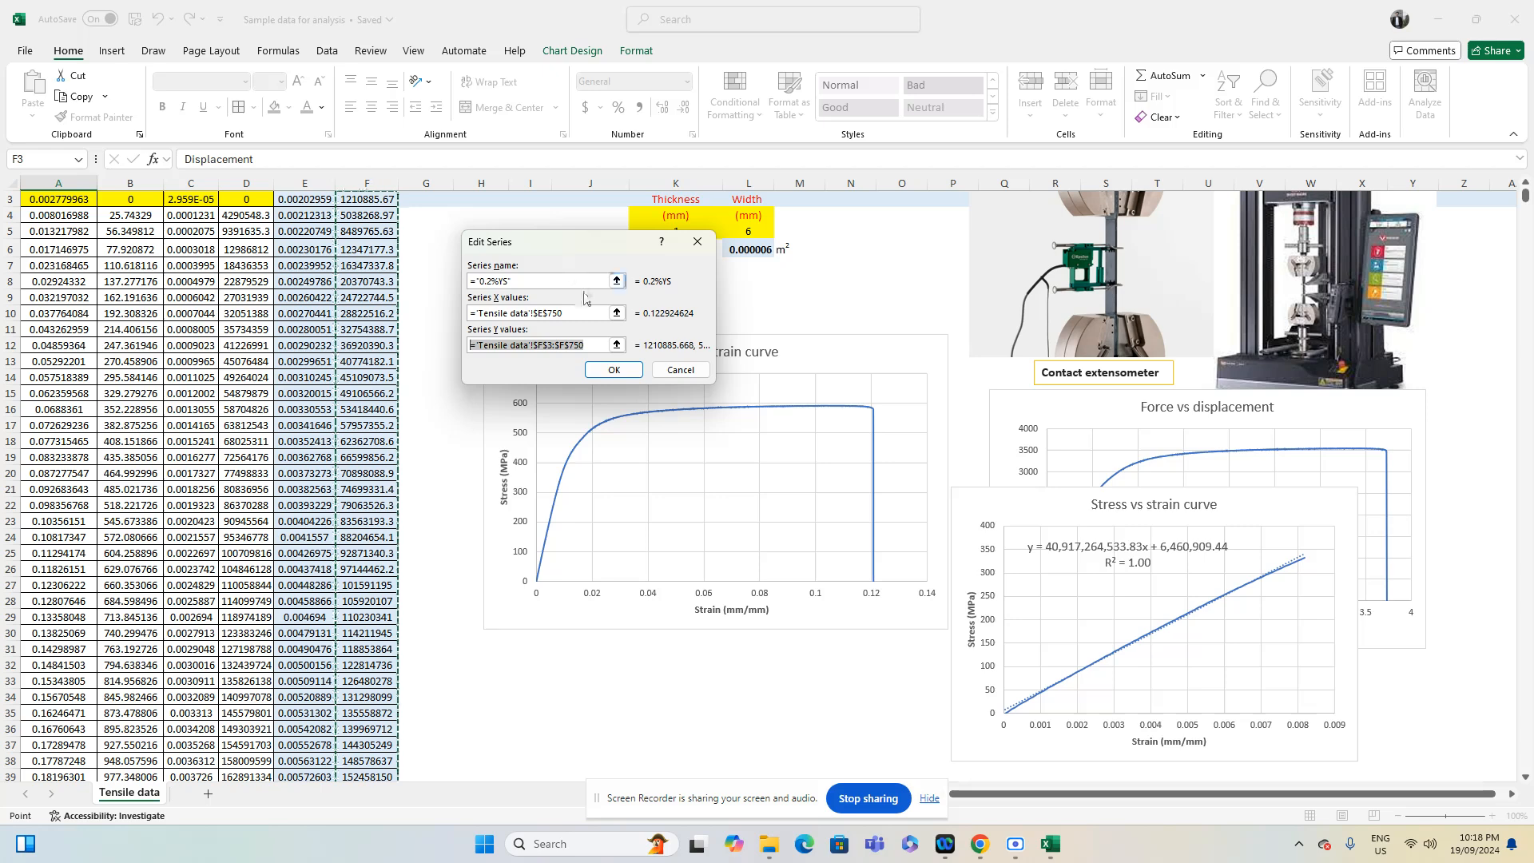
left_click(536, 345)
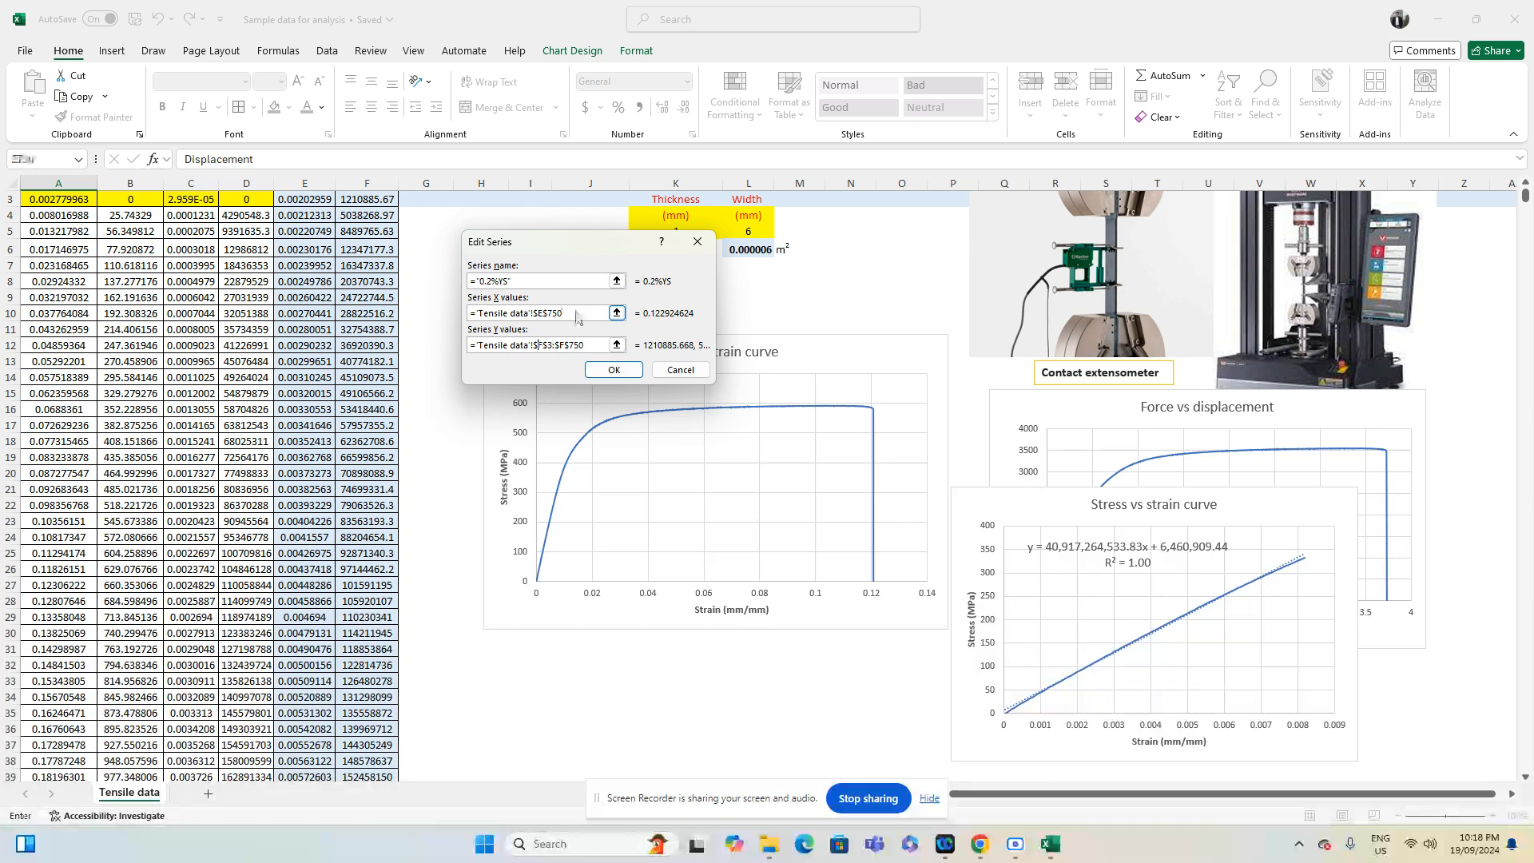
Replace the X values of the 0.2%YS series with offset strain E3:E750 and accept the chart's data source
left_click(588, 312)
left_click_drag(588, 312, 473, 313)
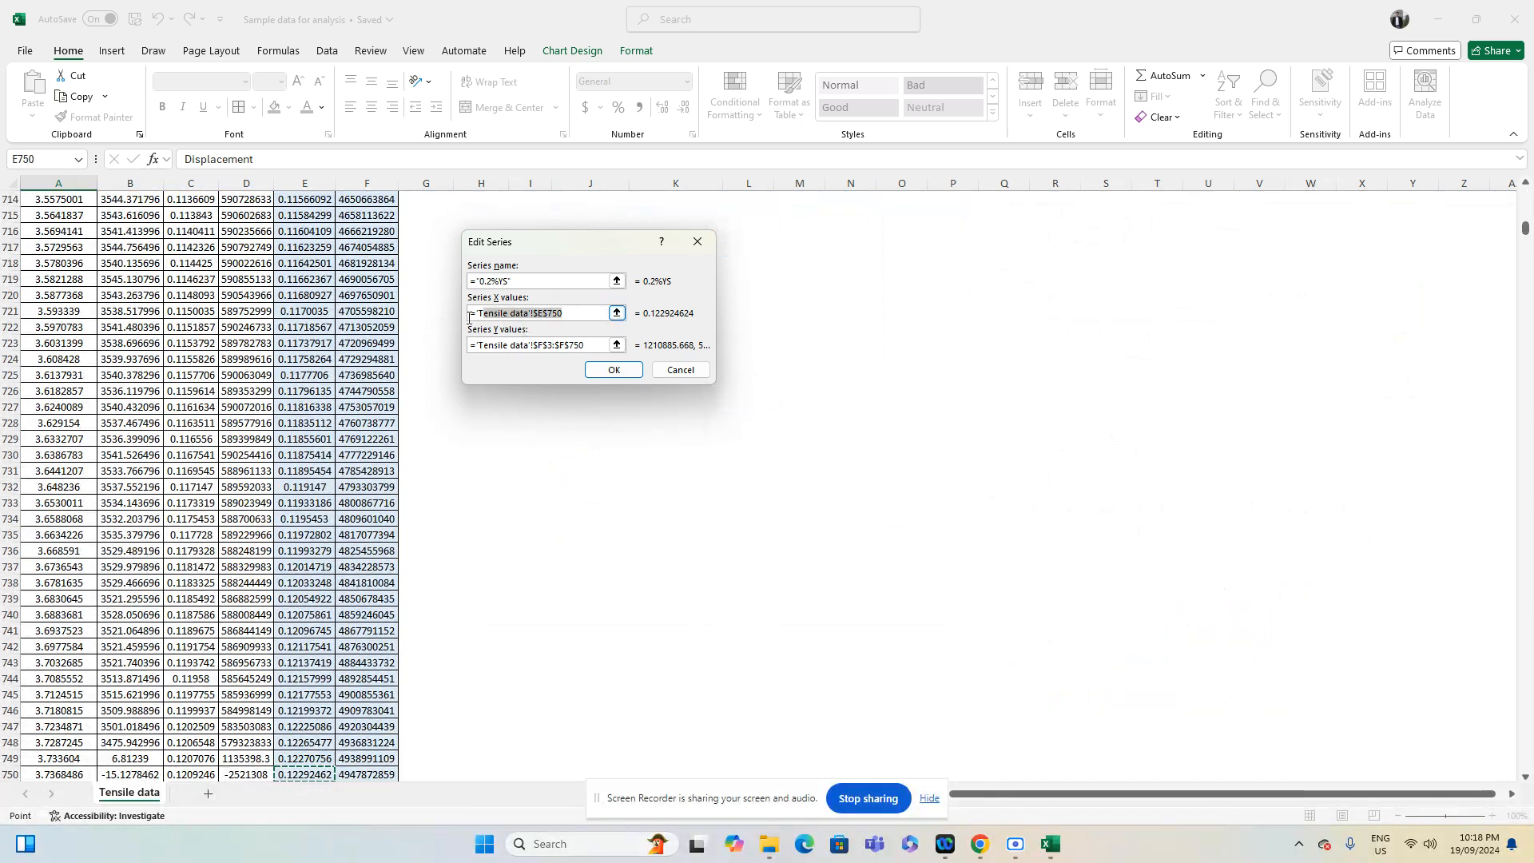
key("BackSpace")
scroll(442, 378, "up", 15)
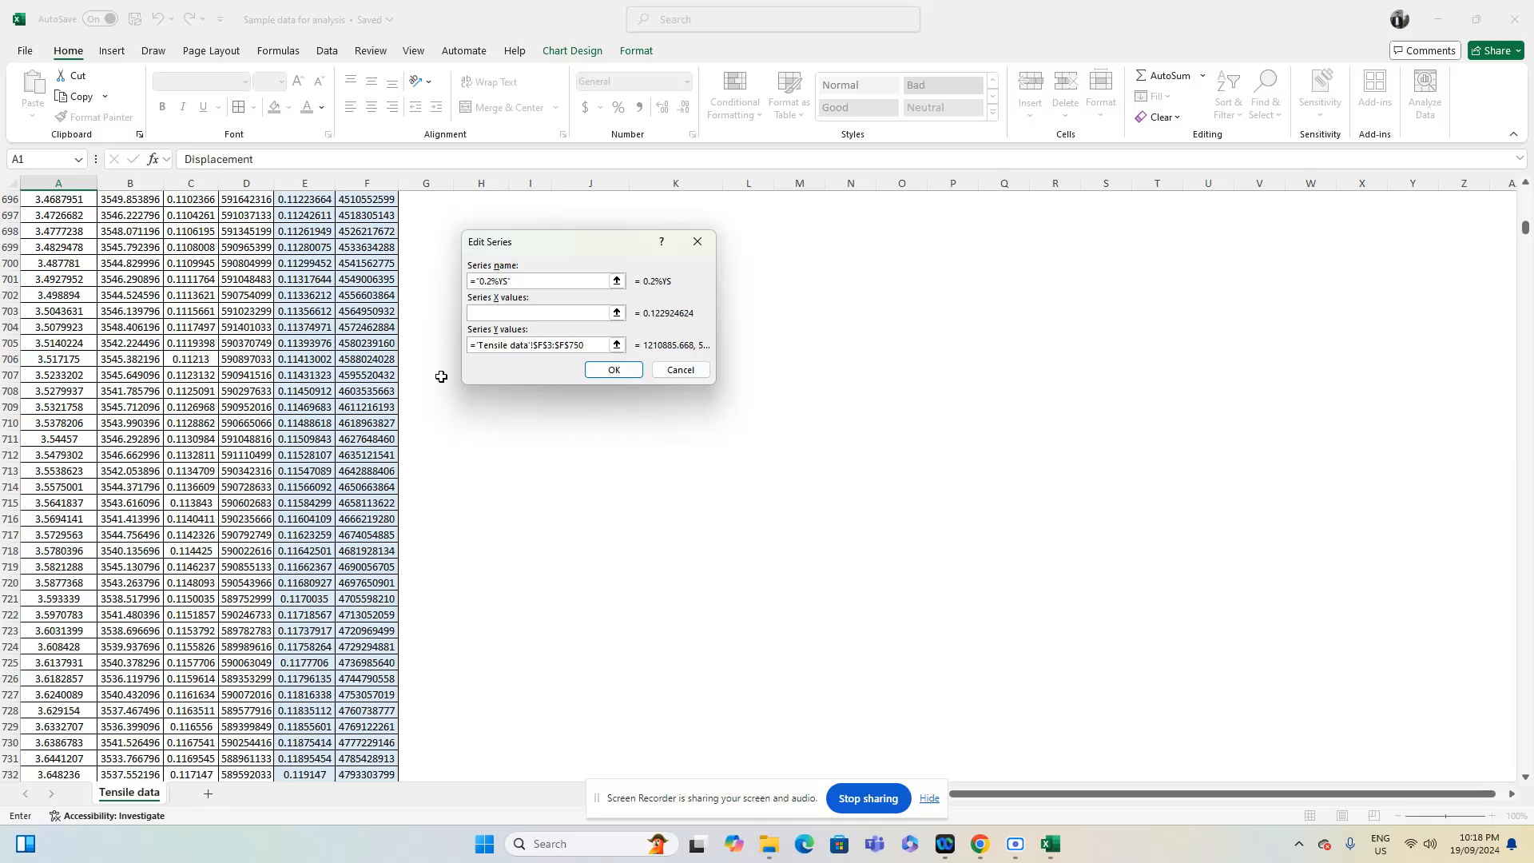
key("ctrl+Up")
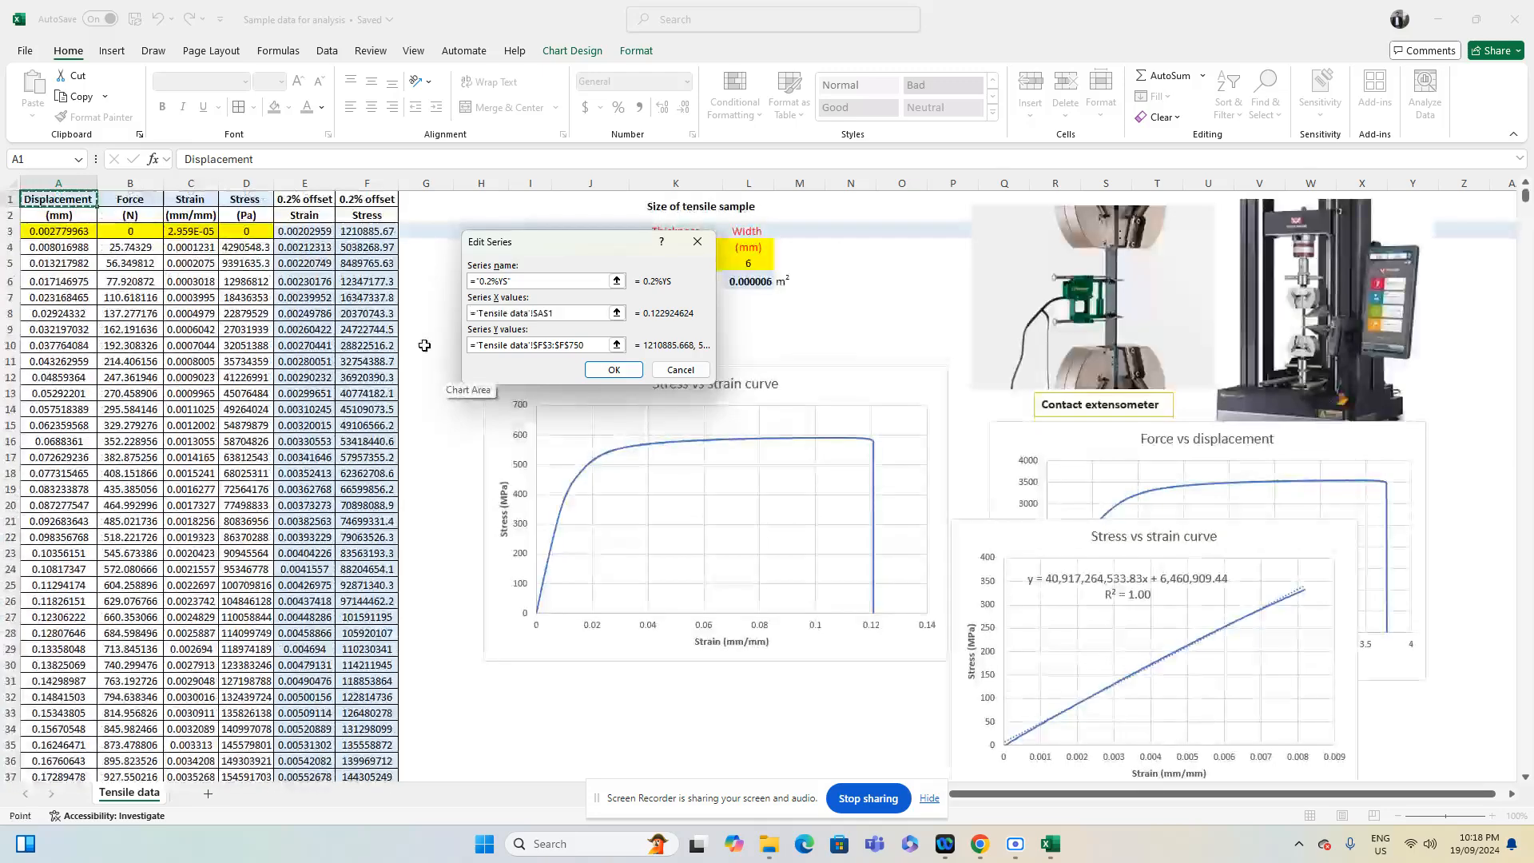
left_click_drag(580, 313, 464, 312)
key("BackSpace")
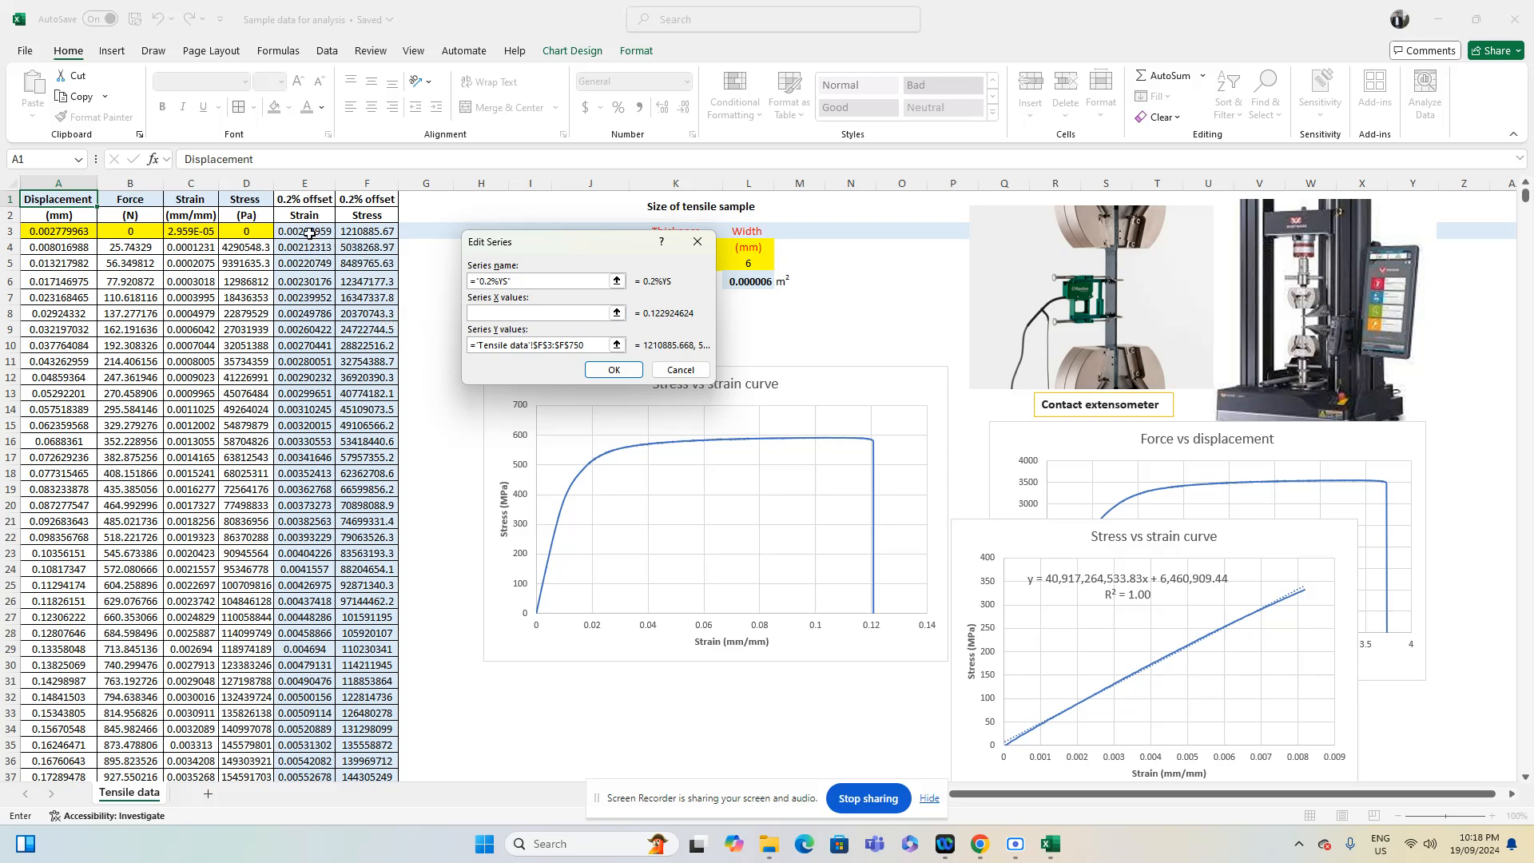
left_click_drag(308, 232, 307, 249)
left_click_drag(291, 673, 302, 747)
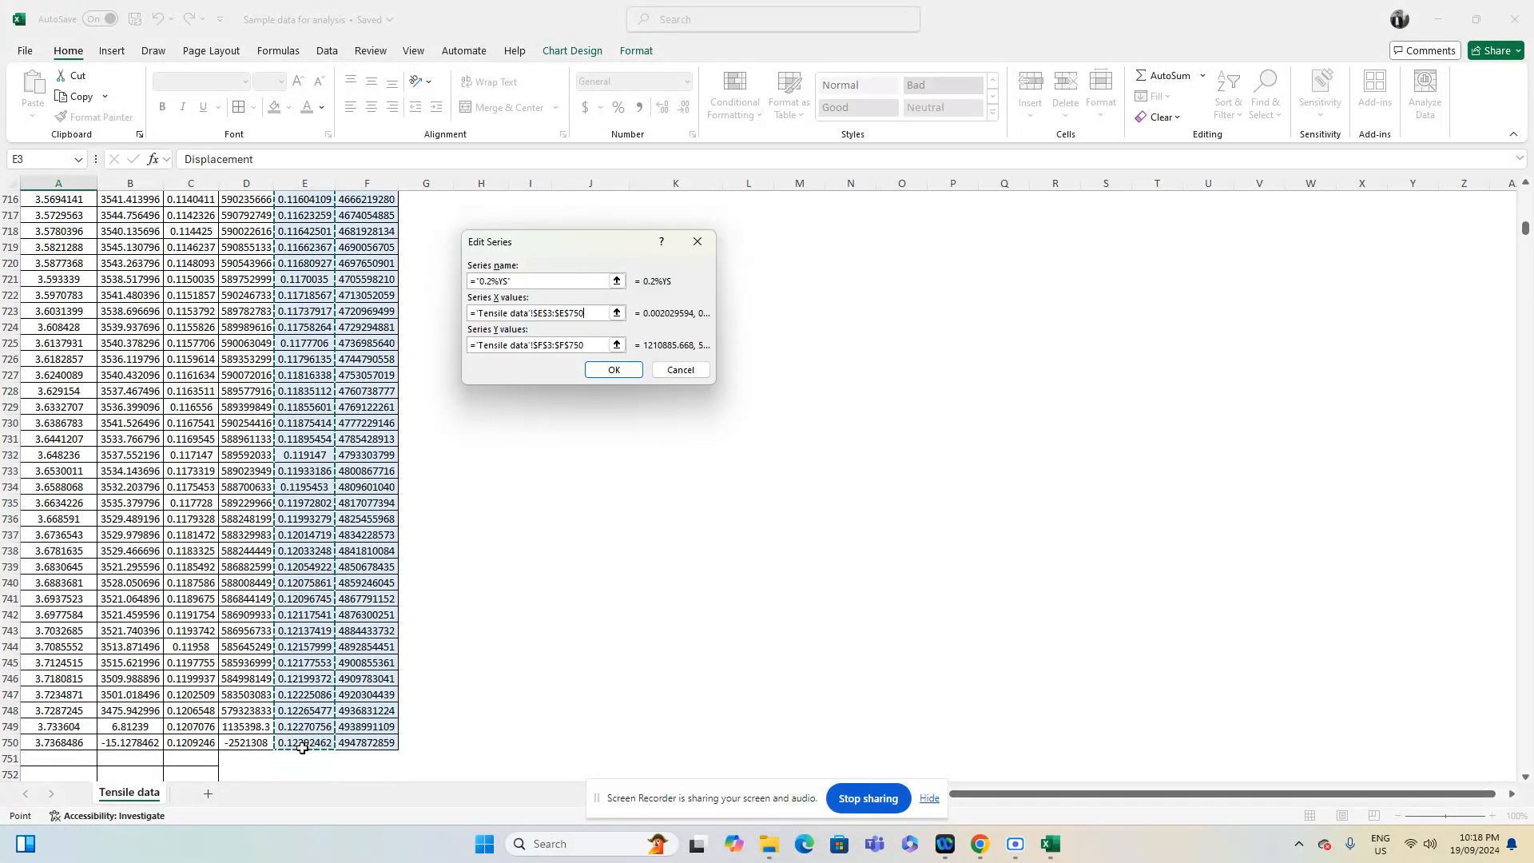
left_click(612, 370)
left_click(424, 352)
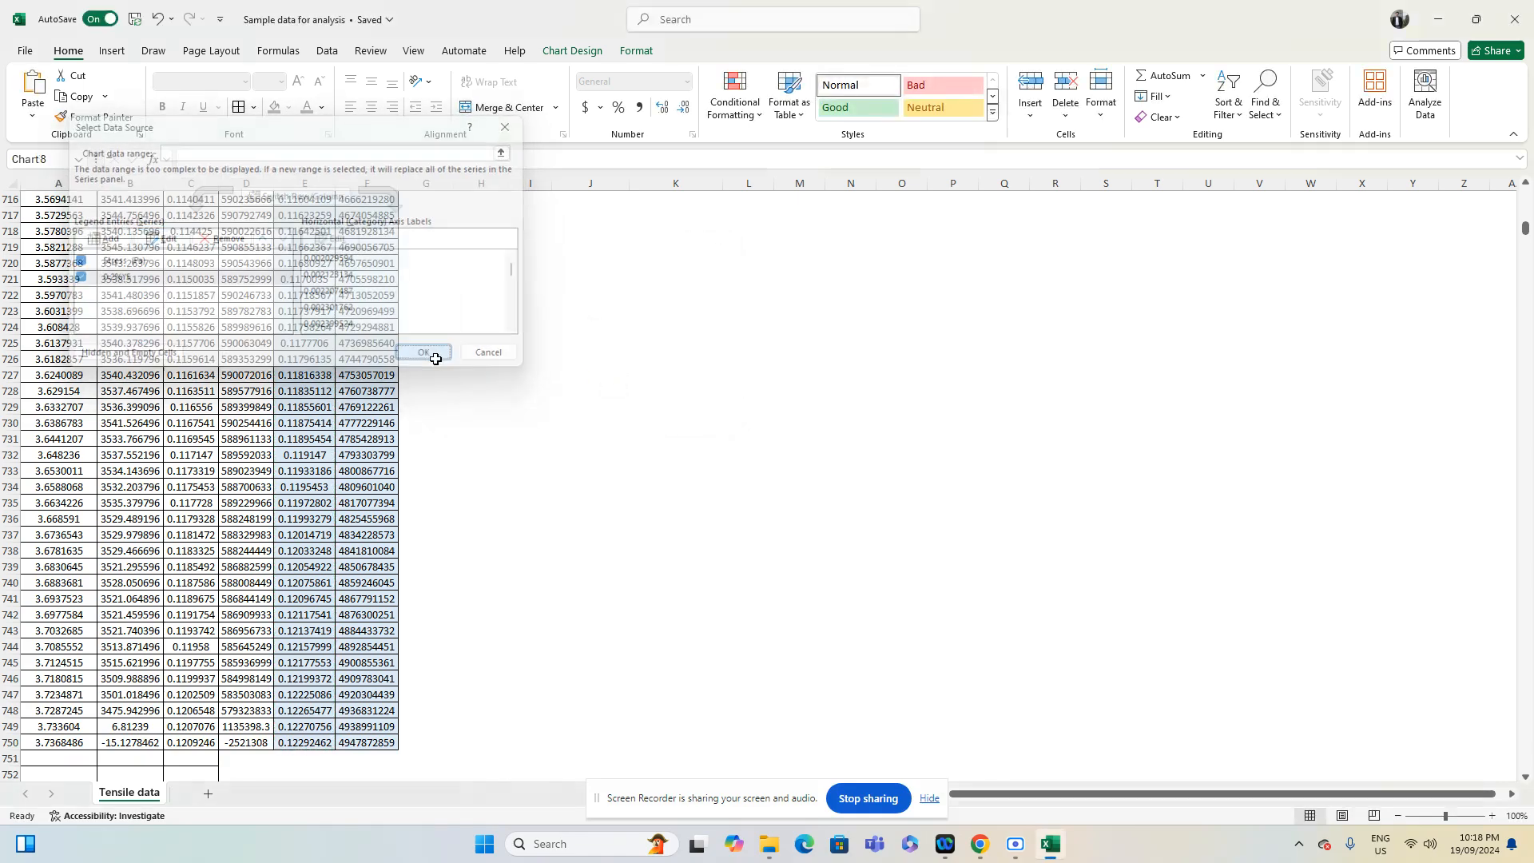
Move the full stress-strain chart up to just below the sample dimensions, slightly closer to the data columns
left_click(513, 392)
key("ctrl+Home")
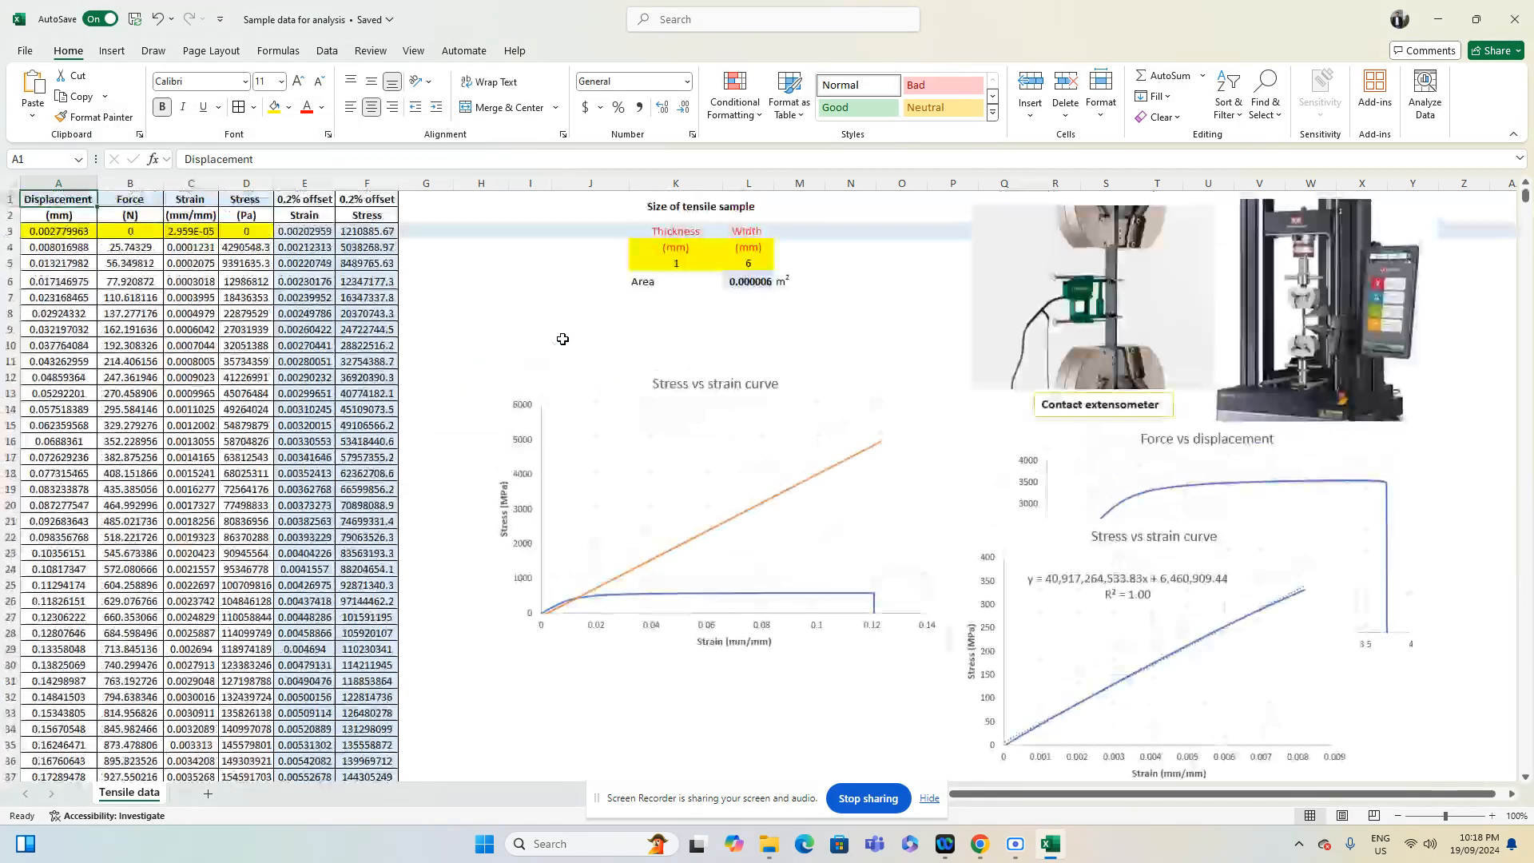
left_click_drag(616, 379, 579, 313)
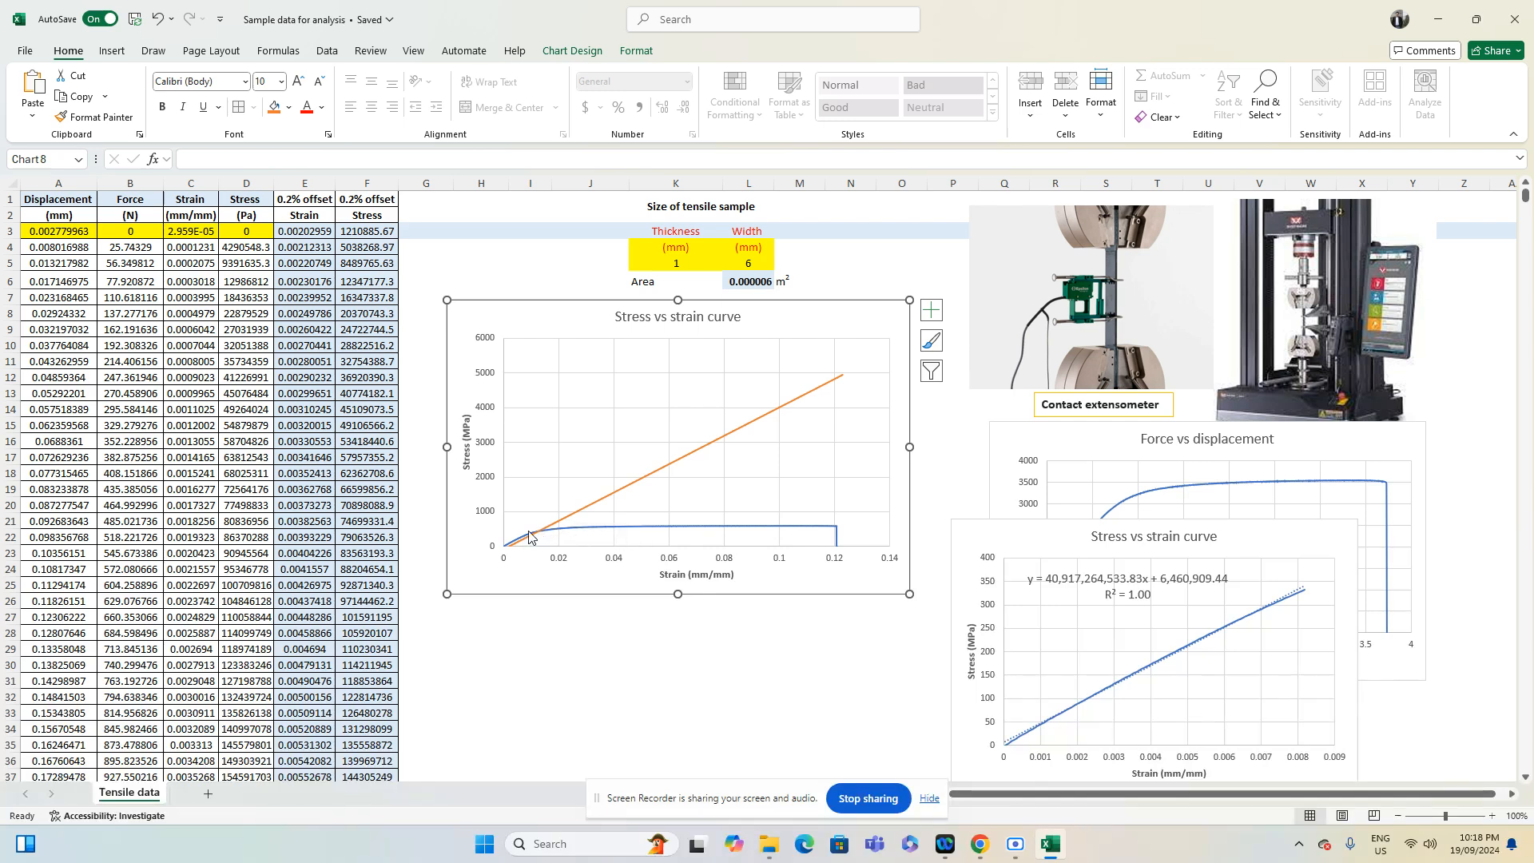
Set the maximum bound of the full stress-strain chart's stress axis to 1.0E9
double_click(492, 518)
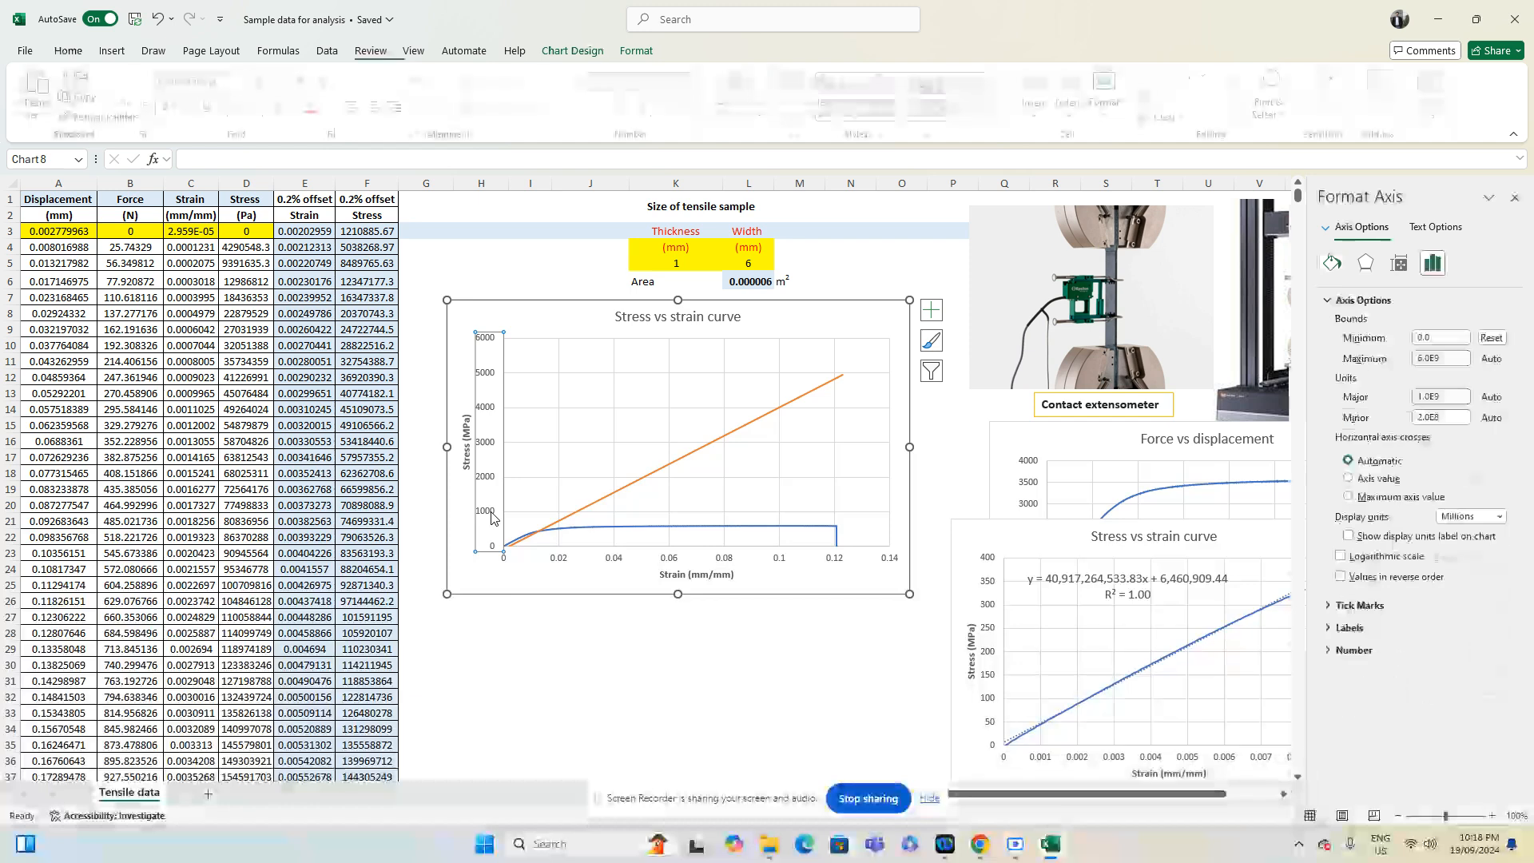
double_click(1441, 358)
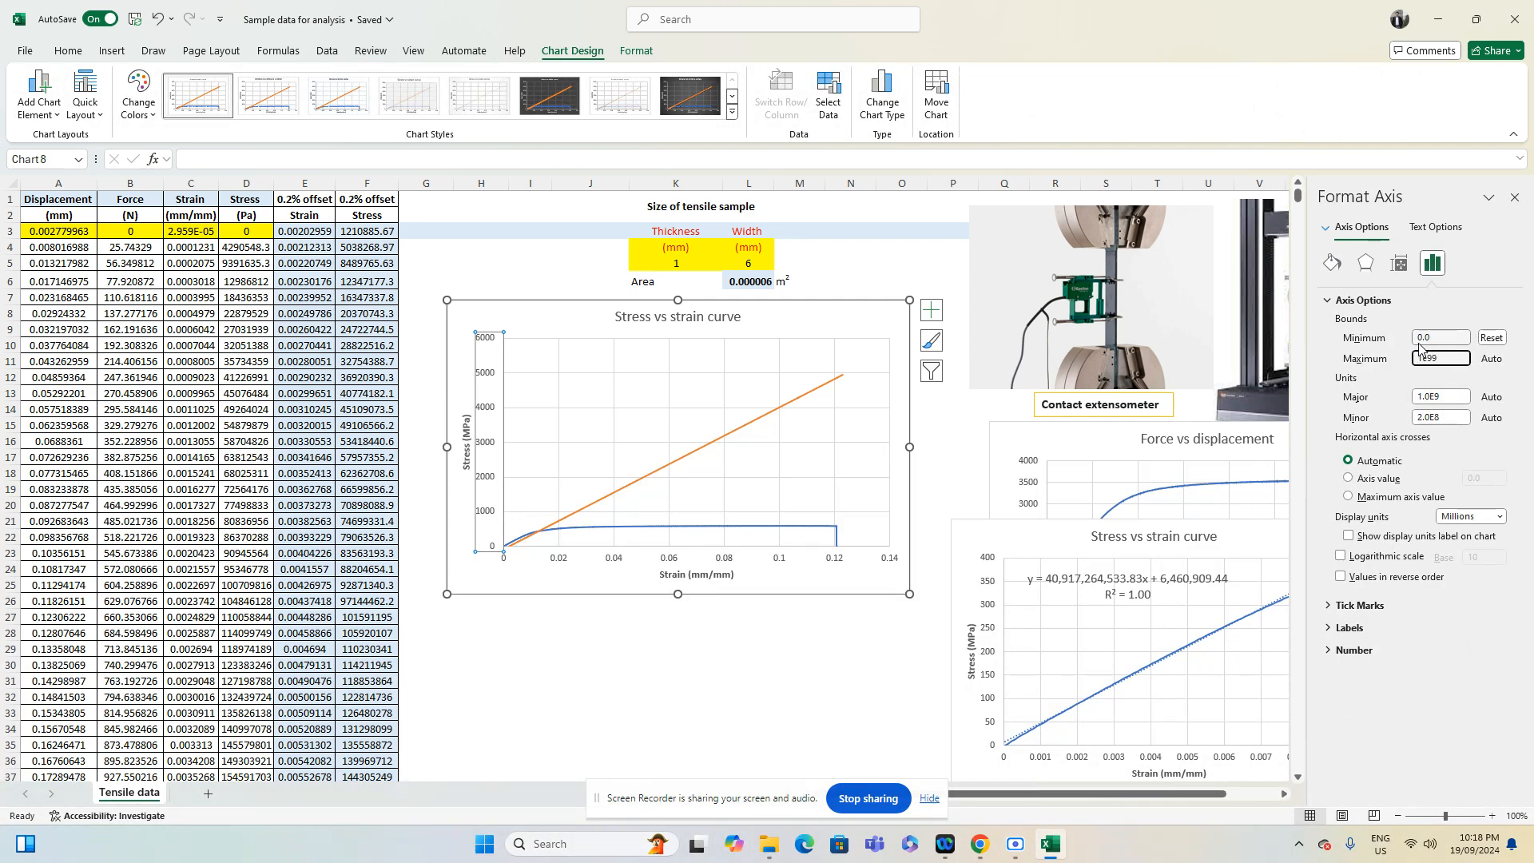
key("Return")
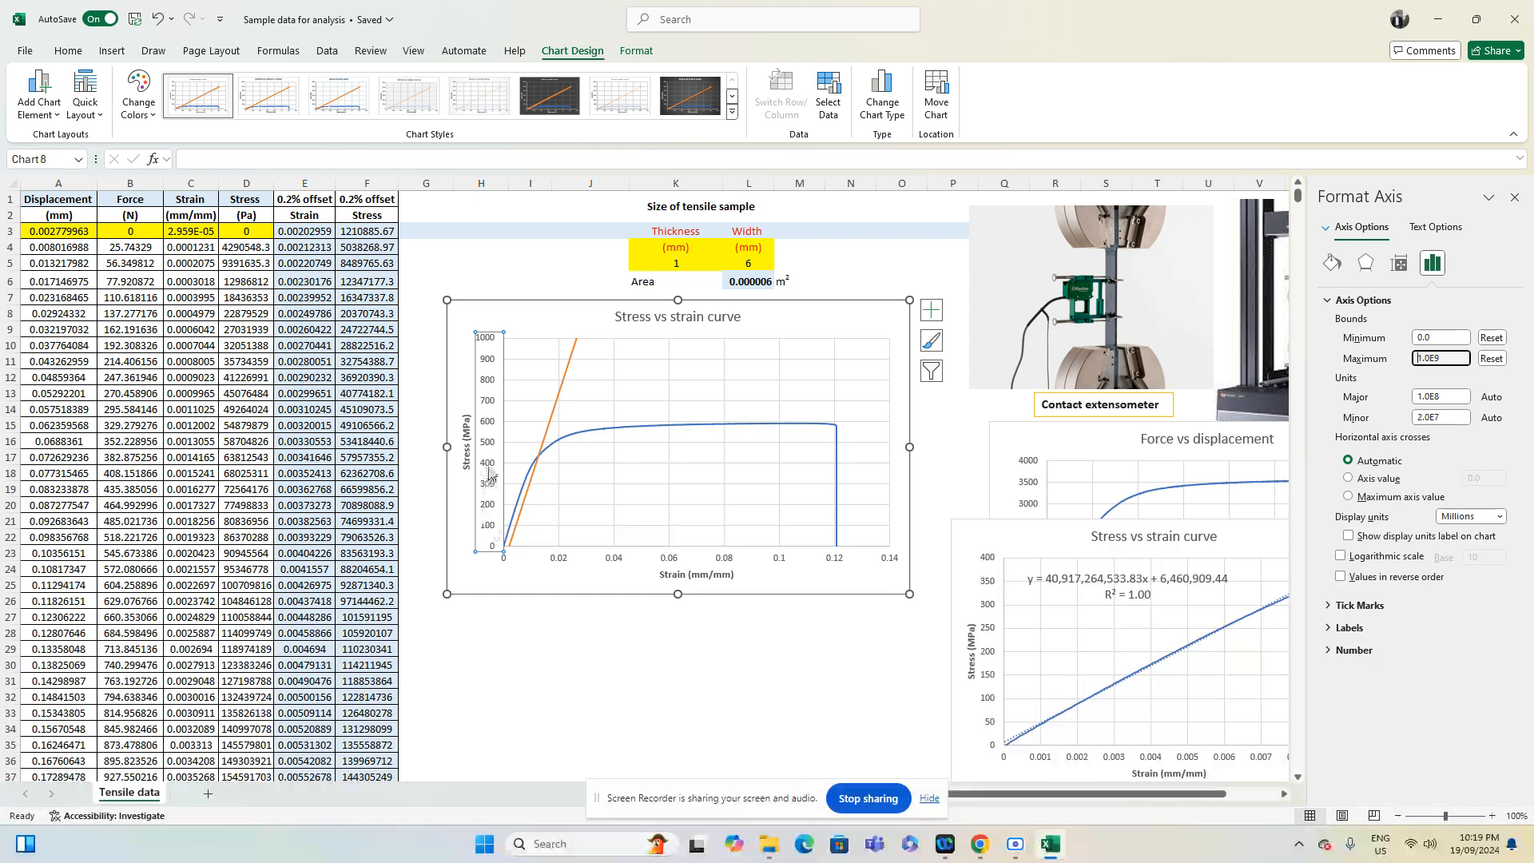
Zoom the sheet to 400% and read the stress where the 0.2% offset line crosses the stress-strain curve
left_click(71, 50)
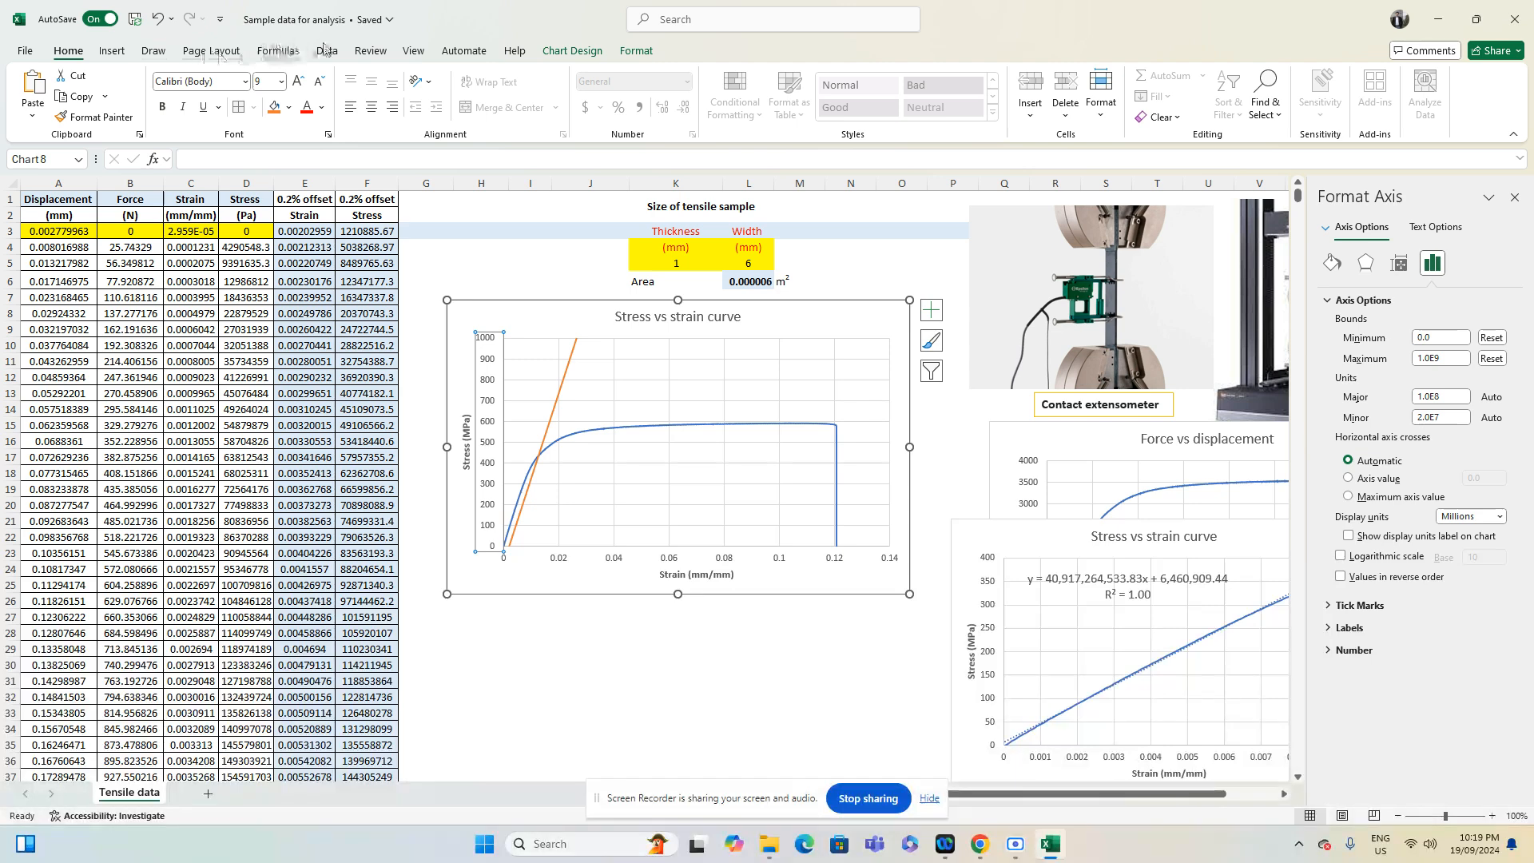
left_click(414, 52)
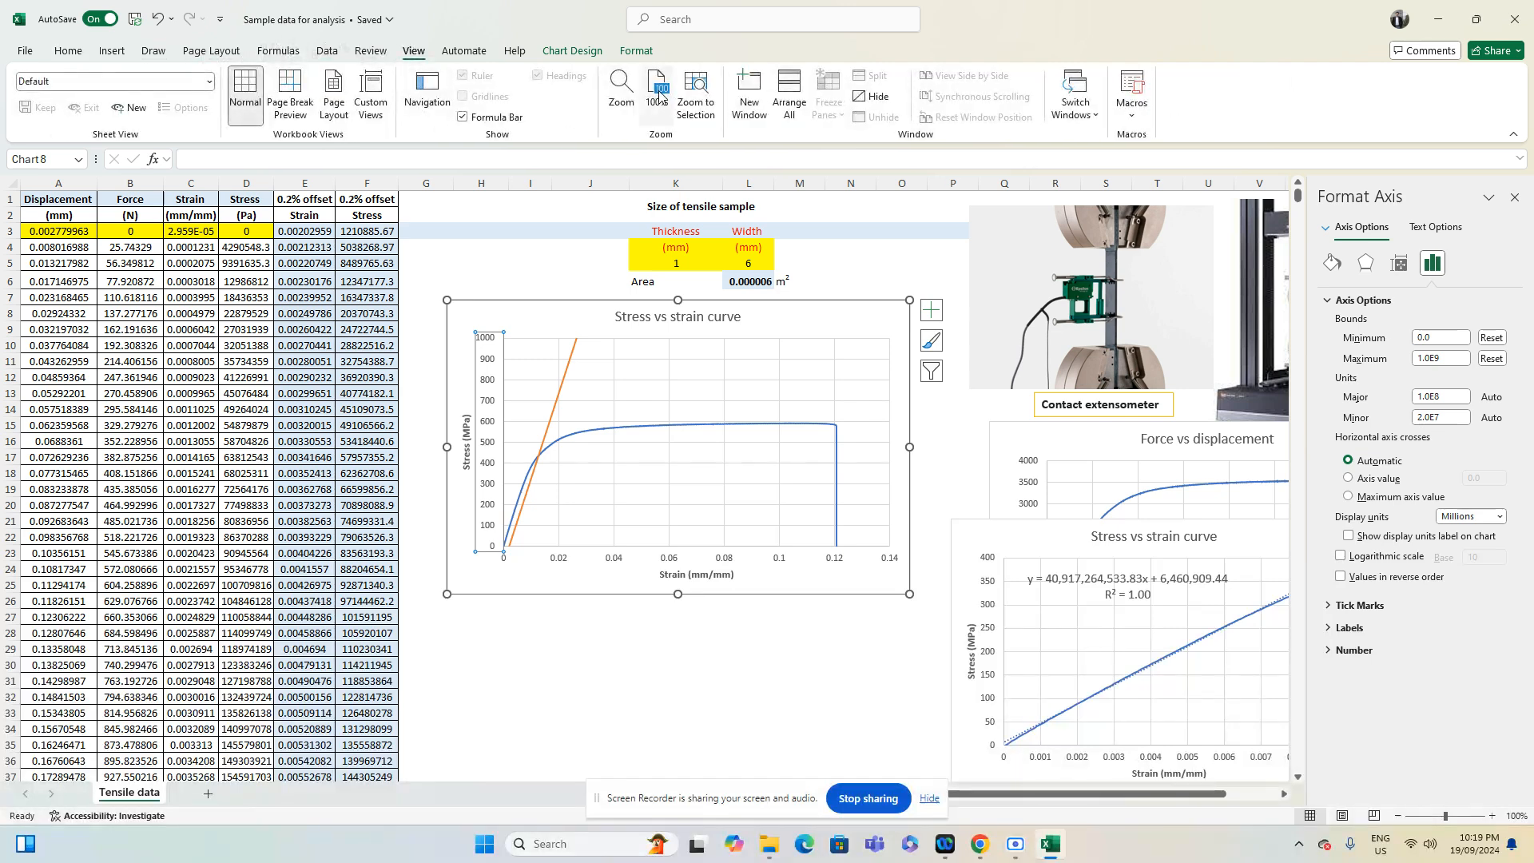
left_click(621, 90)
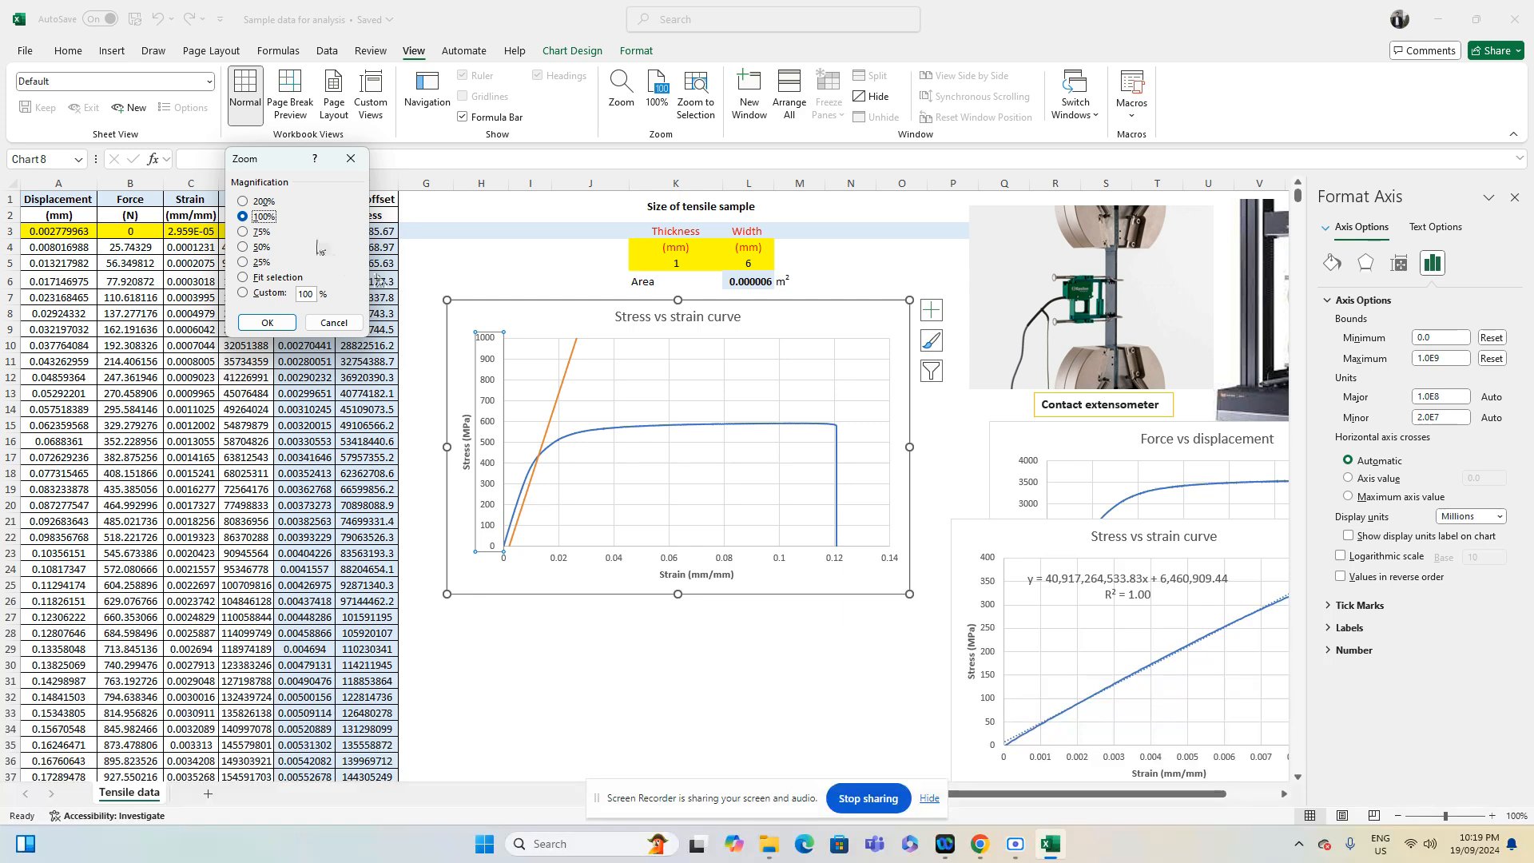
left_click(265, 202)
double_click(298, 292)
type("400")
key("Return")
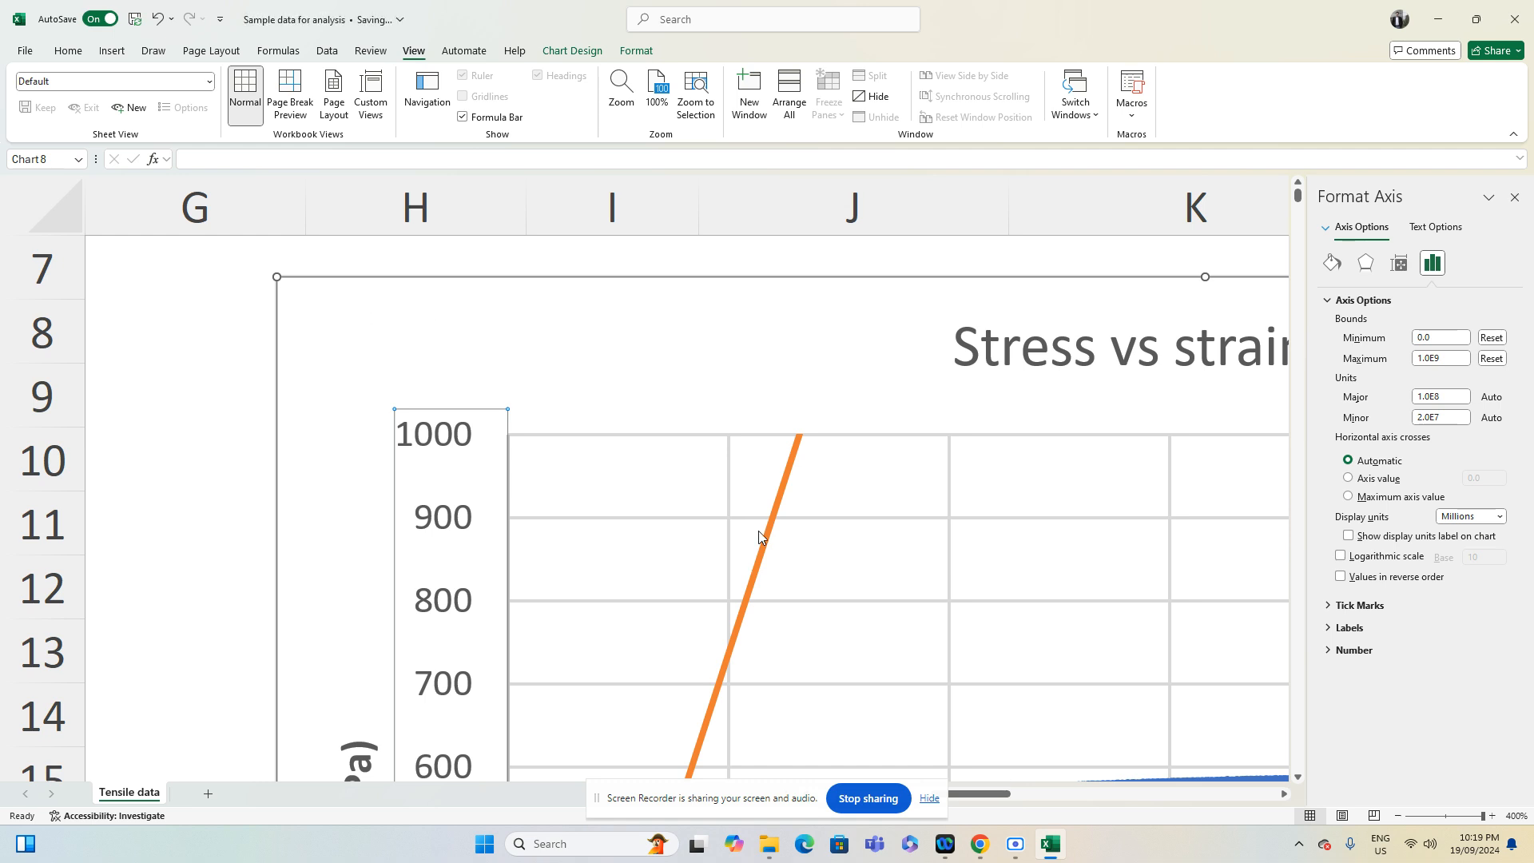
scroll(759, 536, "down", 3)
scroll(759, 534, "up", 1)
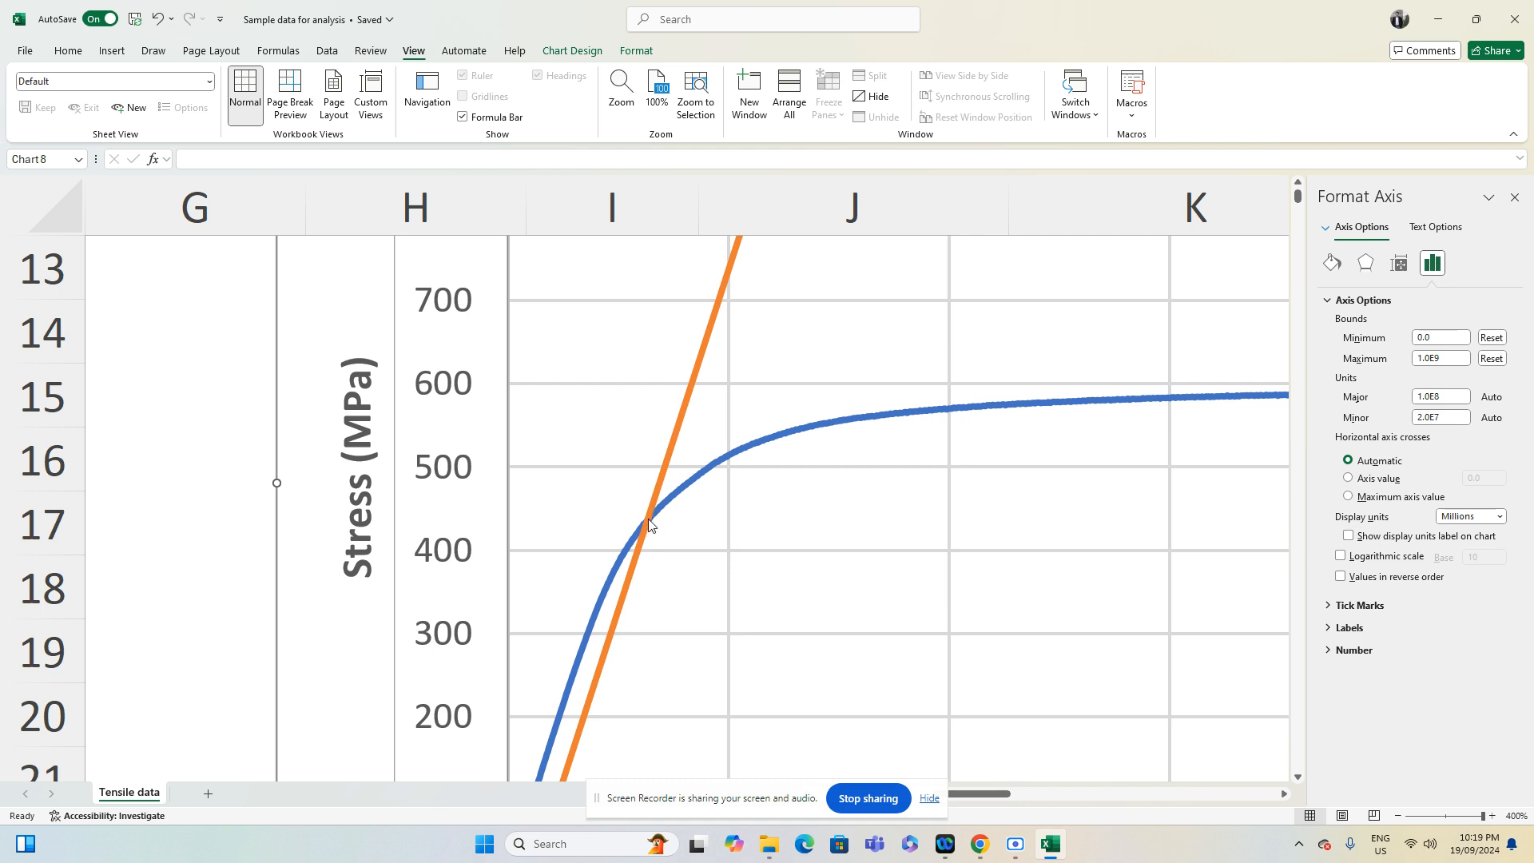
mouse_move(648, 519)
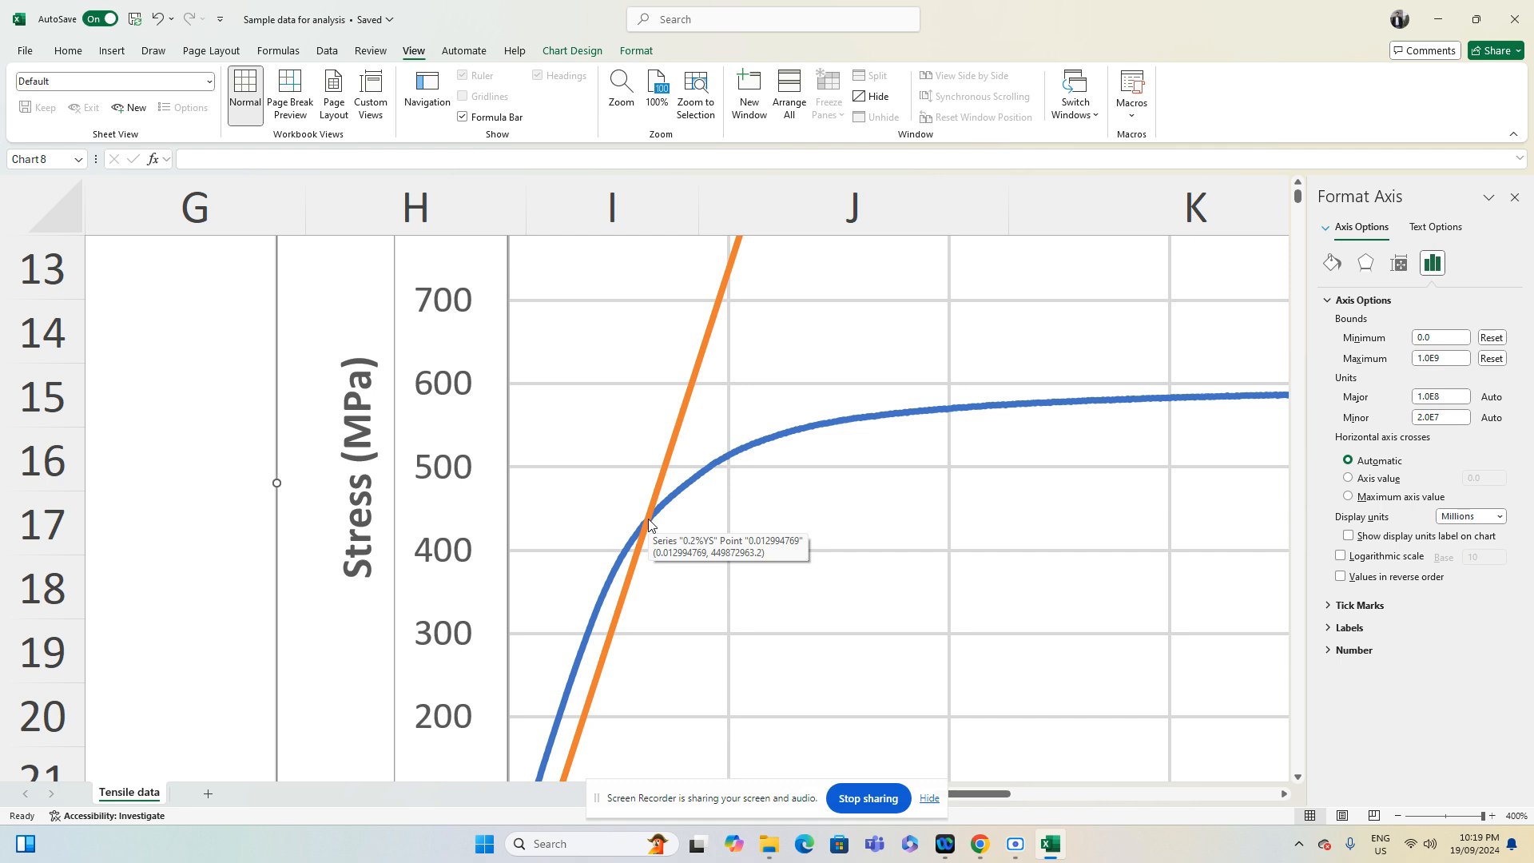
Restore the sheet zoom to 100% and move the full stress-strain chart down, clear of the mechanical properties list
left_click(178, 498)
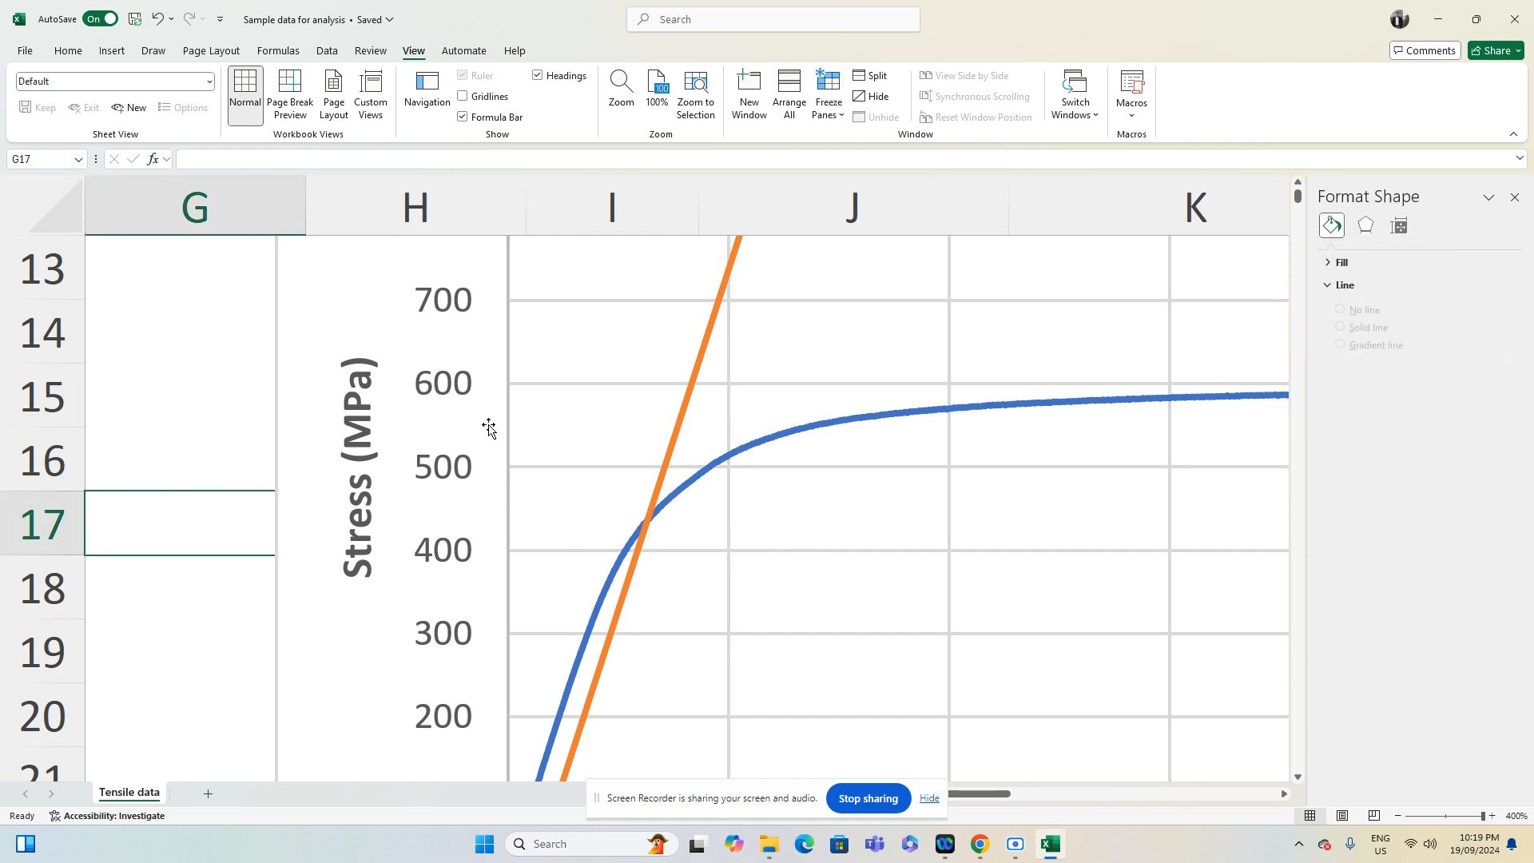
scroll(490, 429, "up", 3)
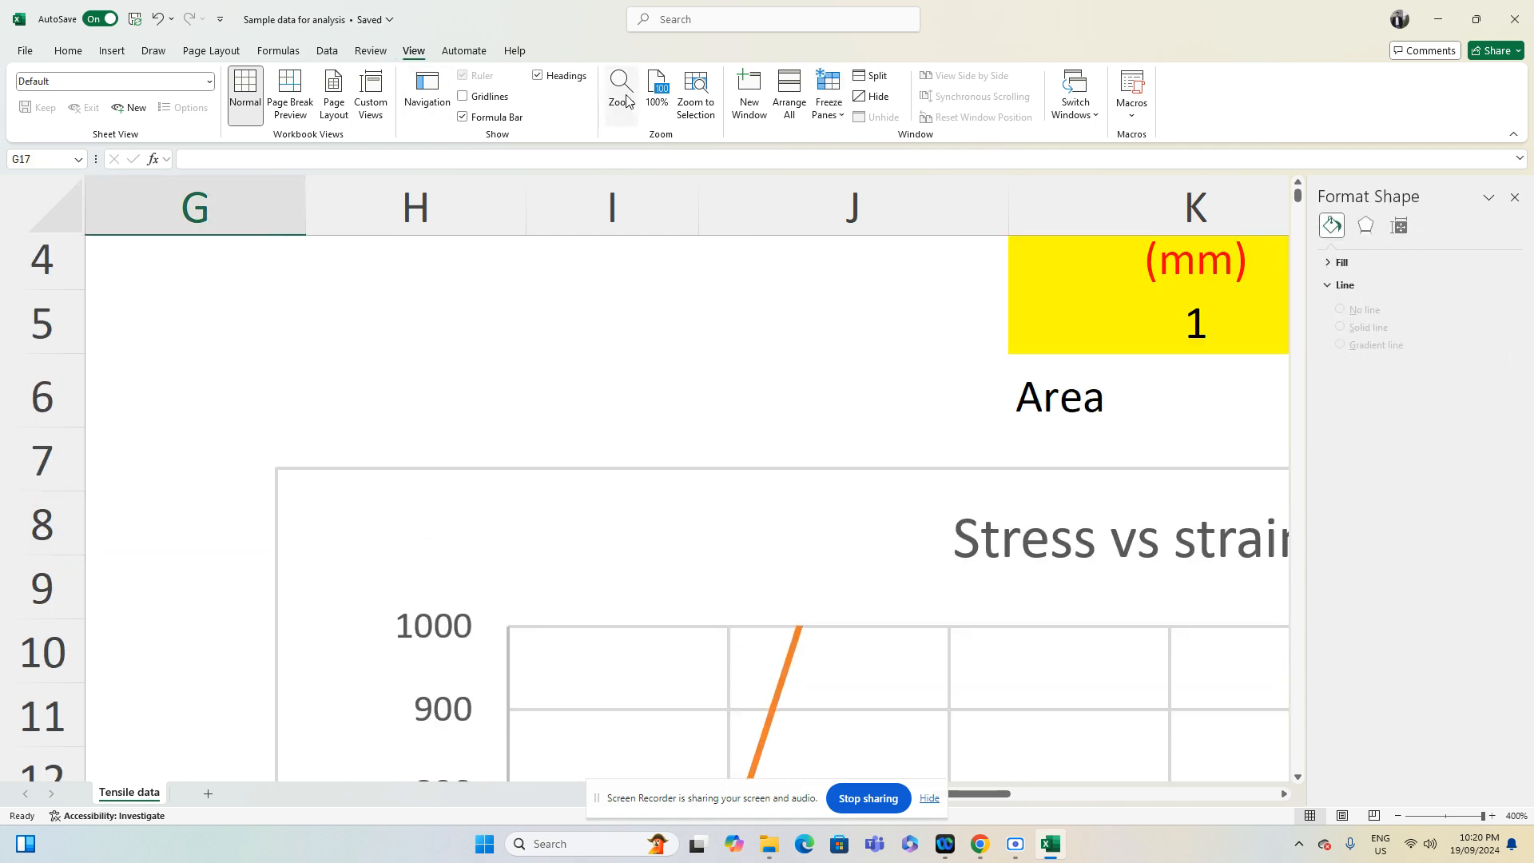
left_click(655, 89)
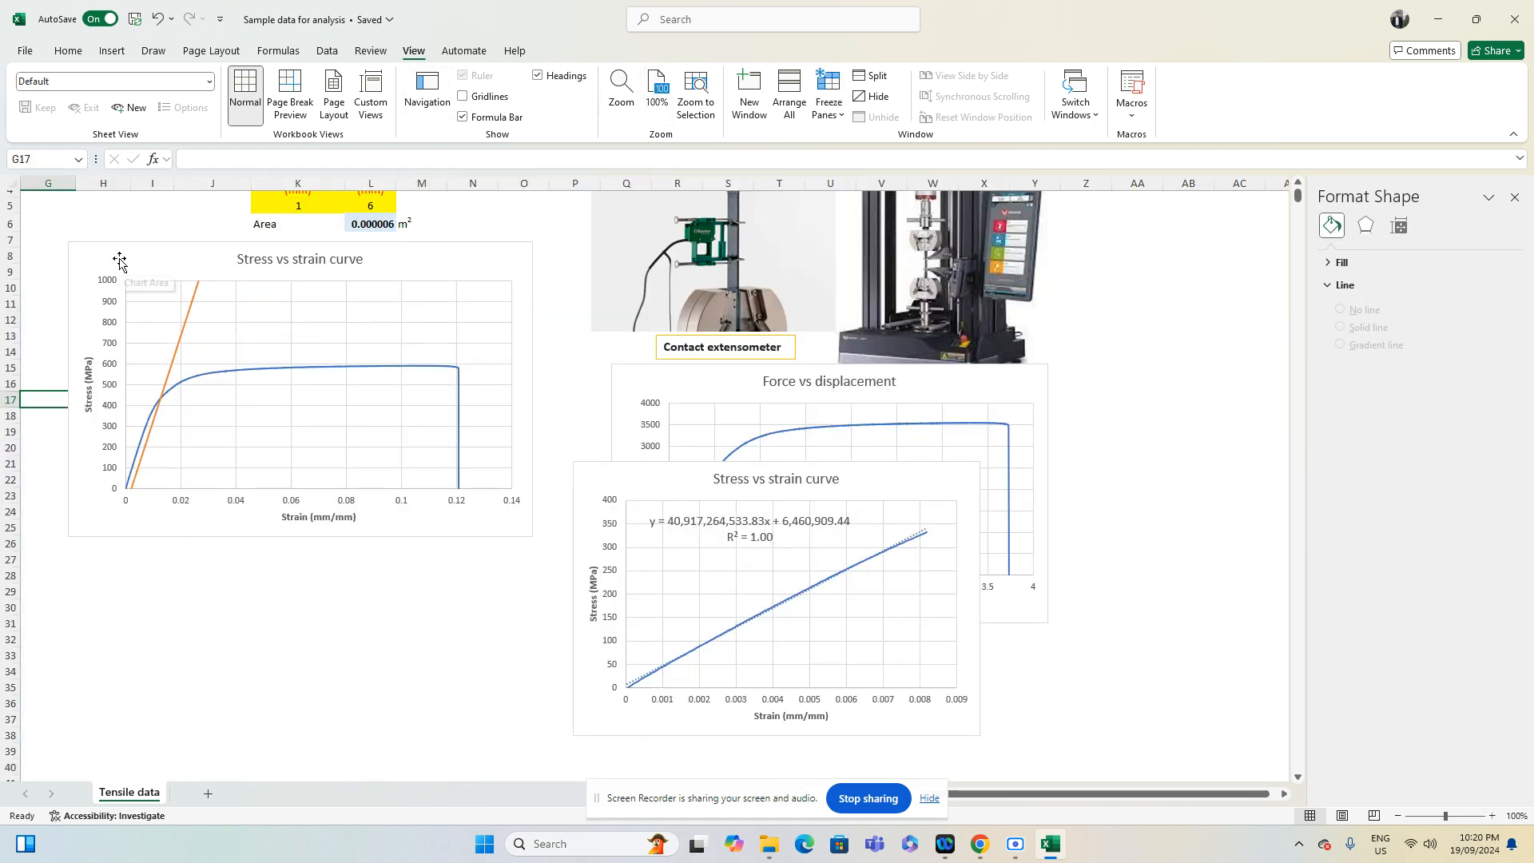
left_click_drag(117, 257, 436, 583)
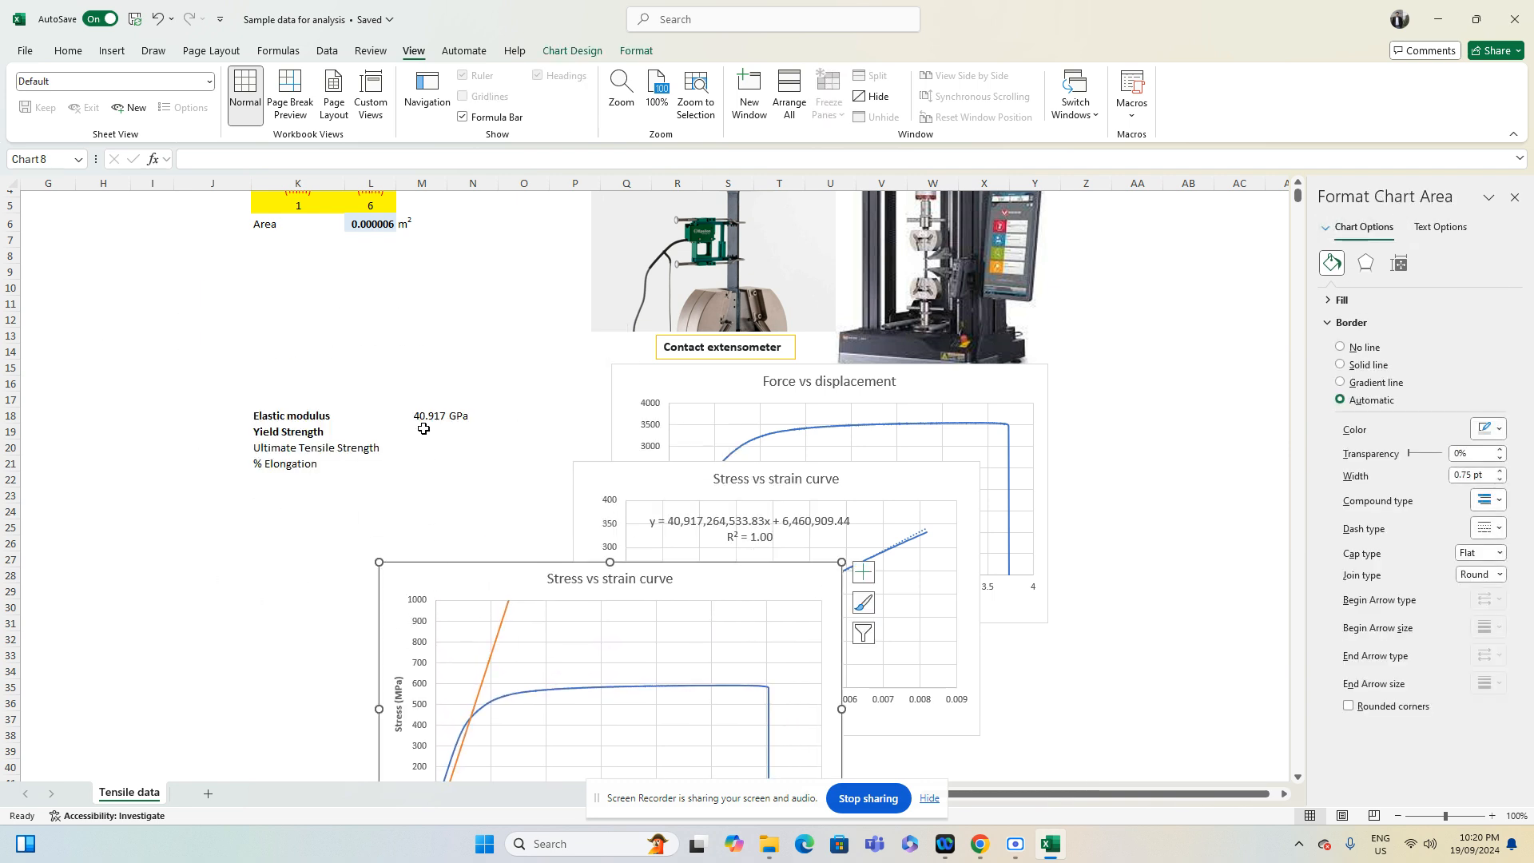
Enter a yield strength of 449 in M19 with the unit MPa beside it, correcting the unit's capitalization
left_click(423, 429)
type("449")
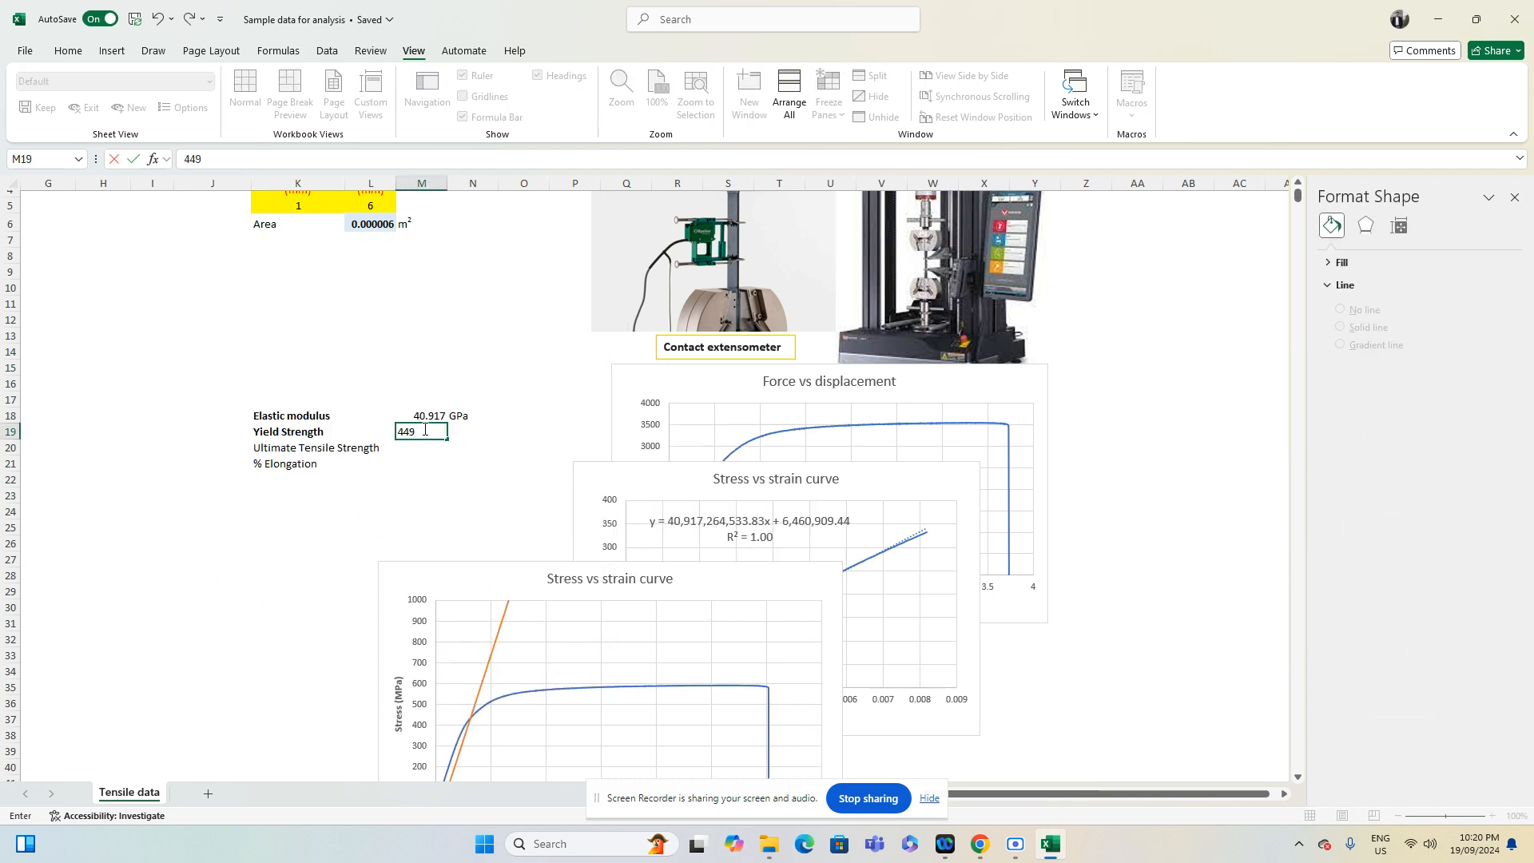
left_click(478, 433)
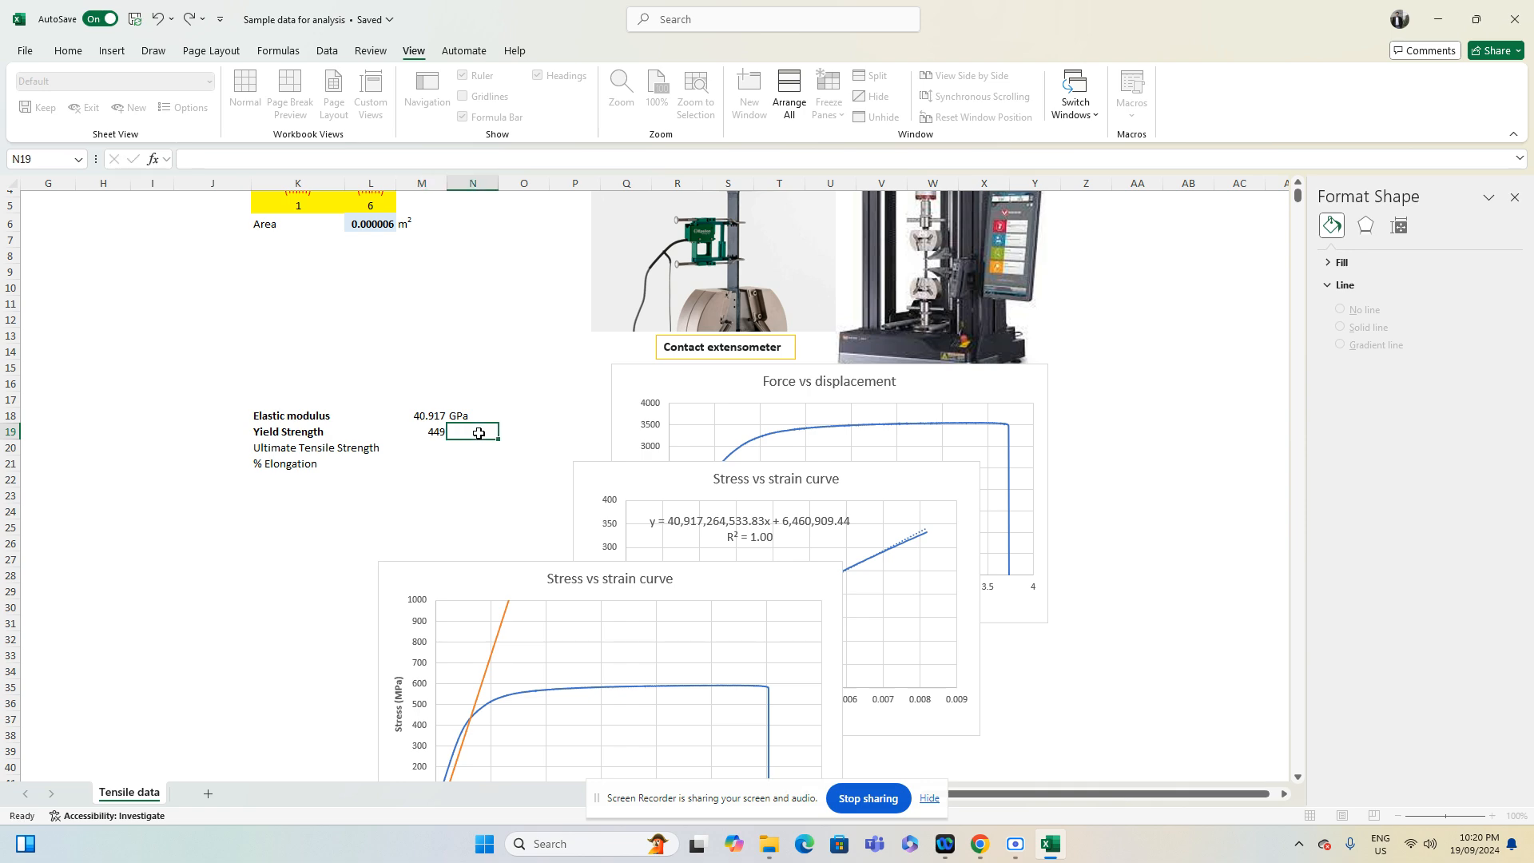
type("MPa")
key("Return")
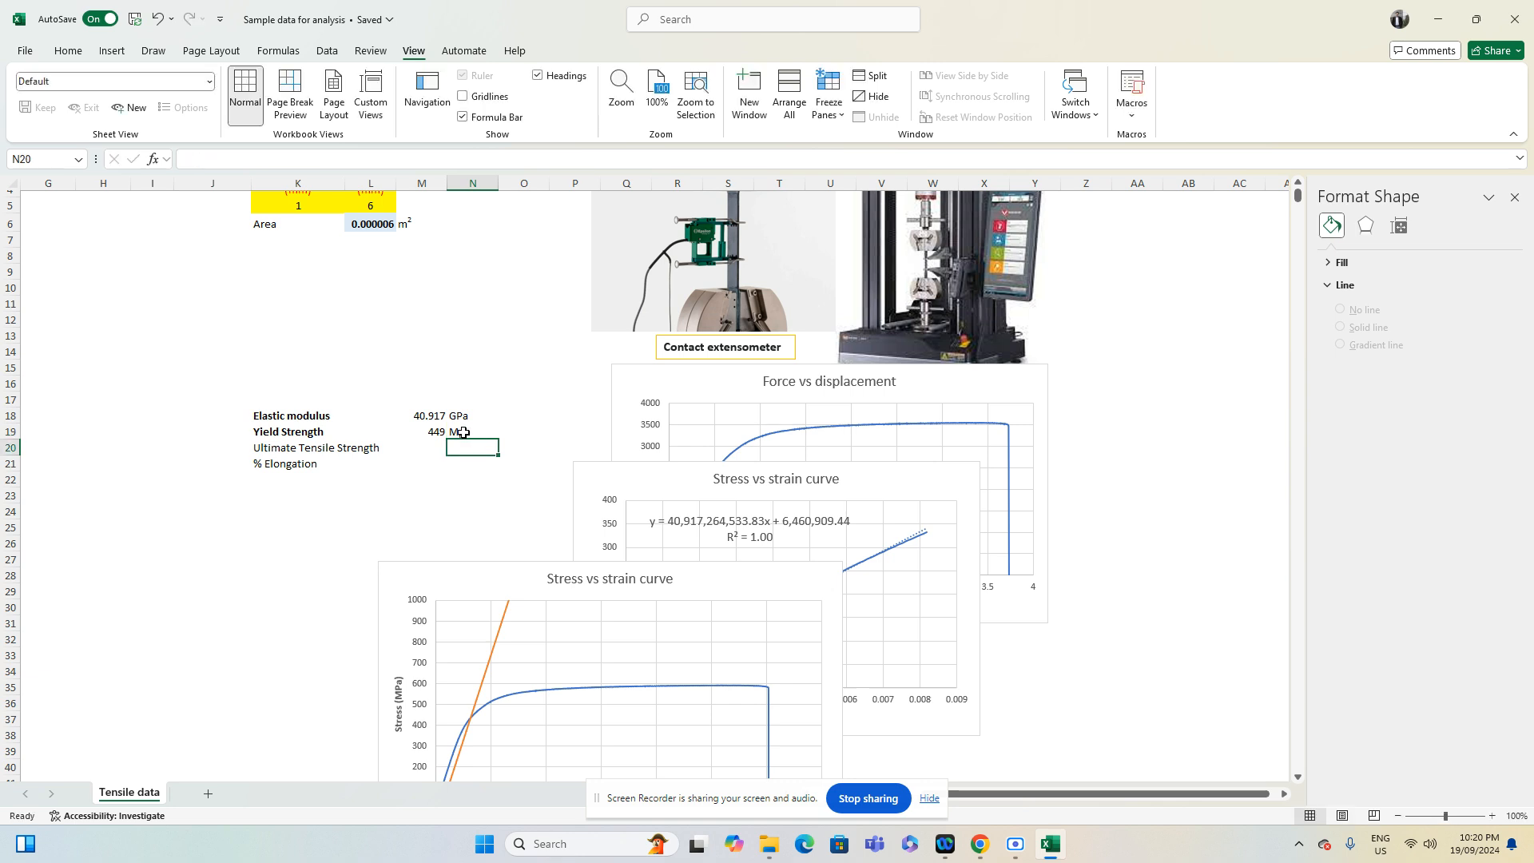
left_click(478, 432)
left_click(196, 160)
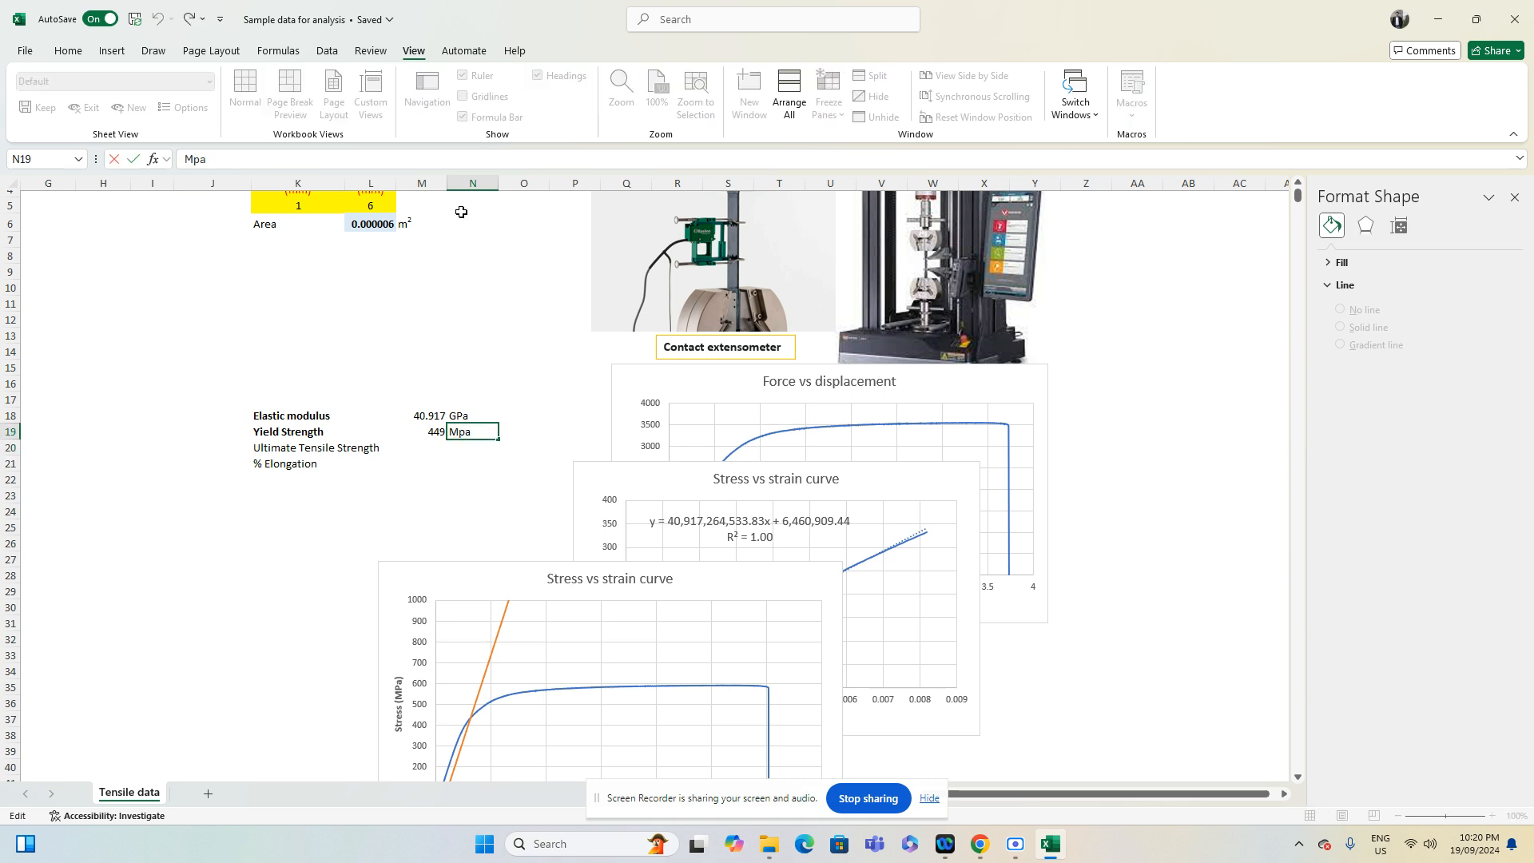
key("Delete")
type("P")
key("Return")
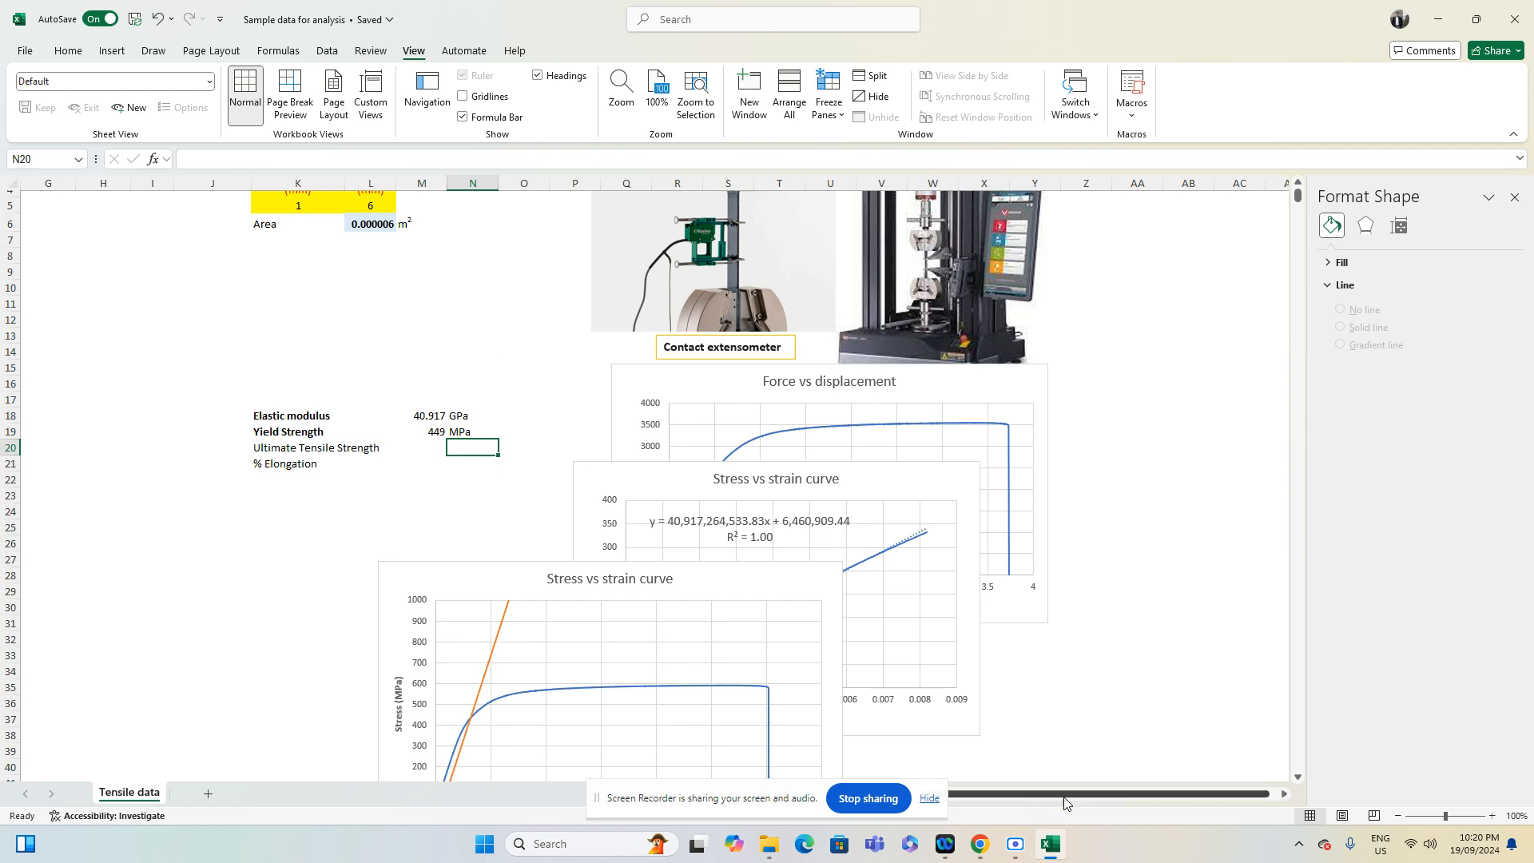
Round the elastic modulus in M18 to 41 and select the empty ultimate tensile strength value cell
left_click_drag(1104, 795, 1032, 799)
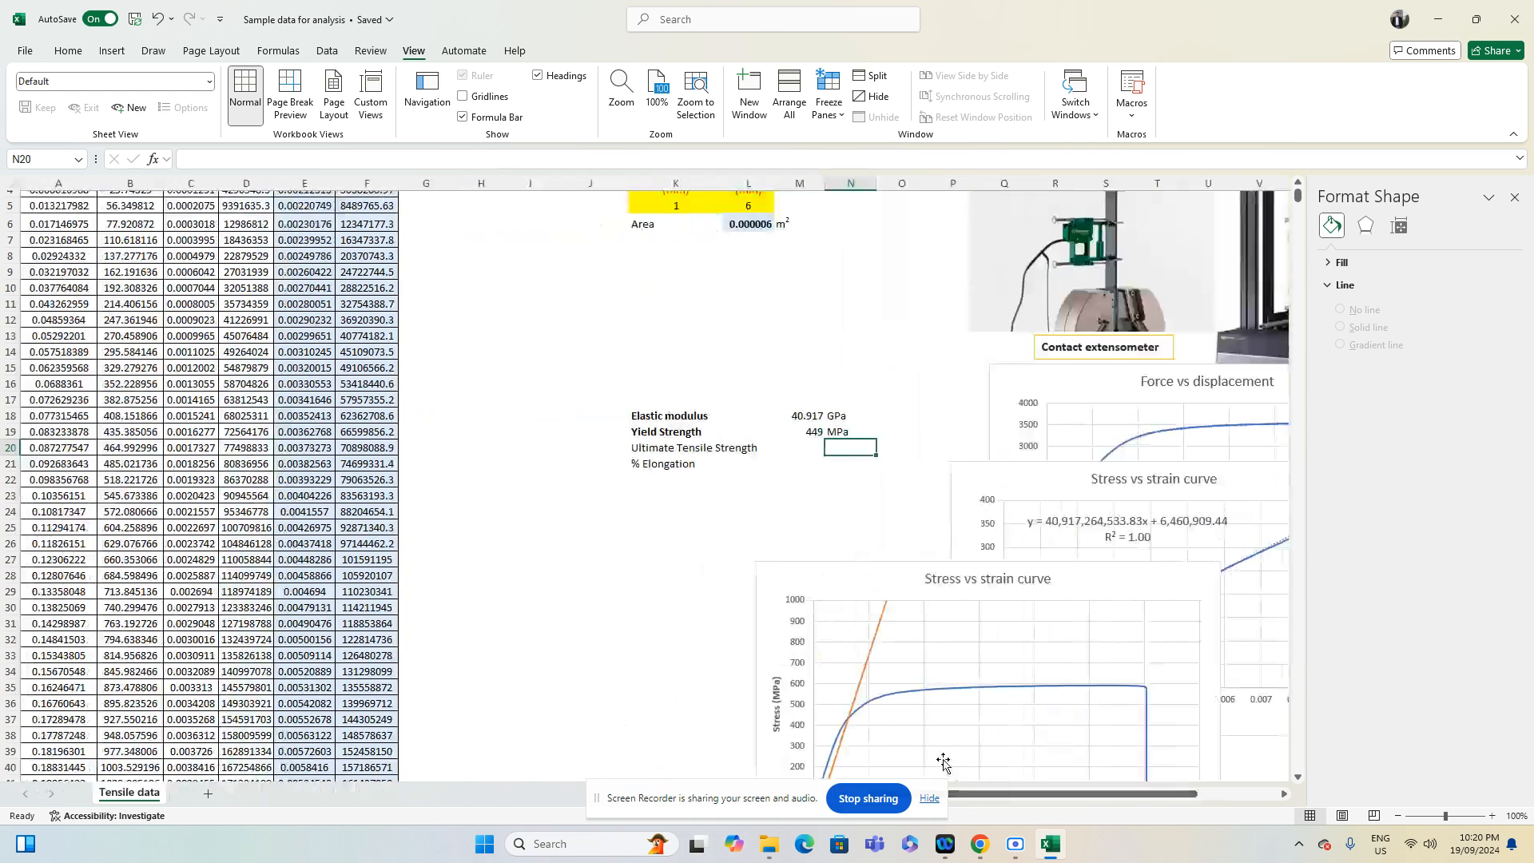
left_click(807, 415)
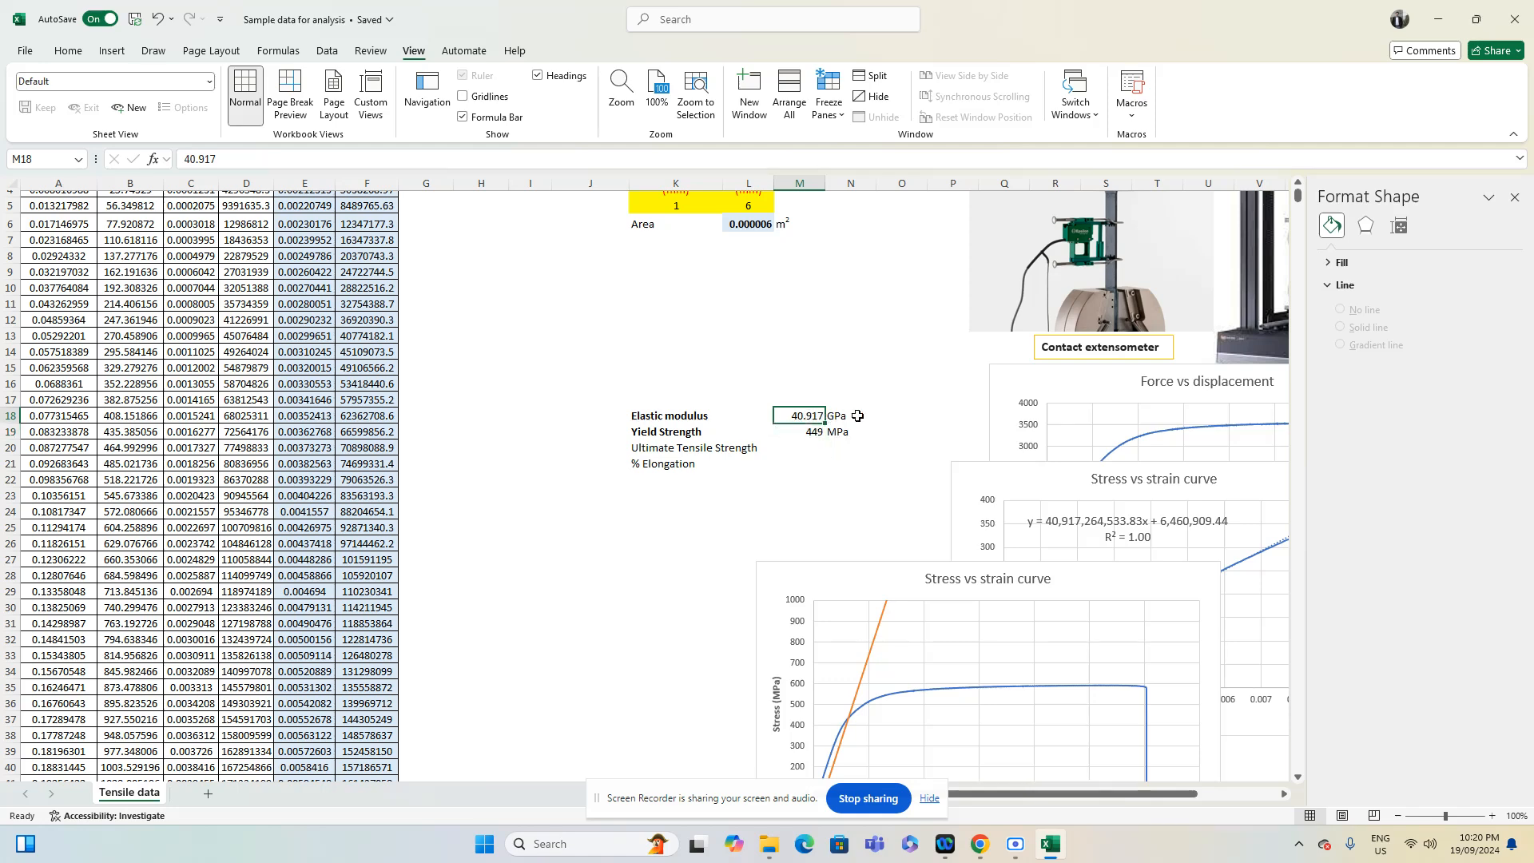
type("41")
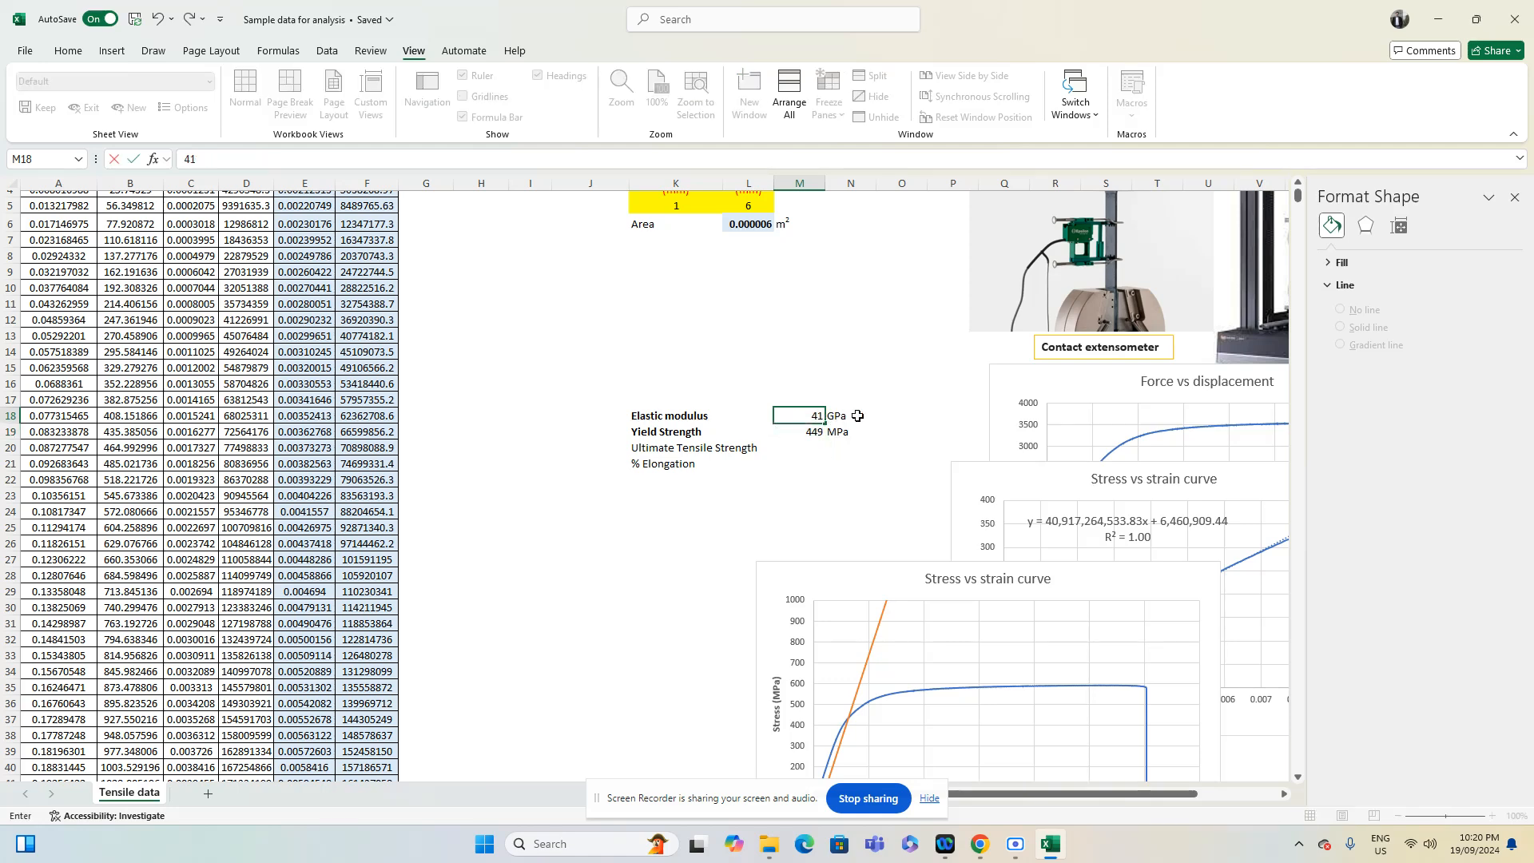
key("Return")
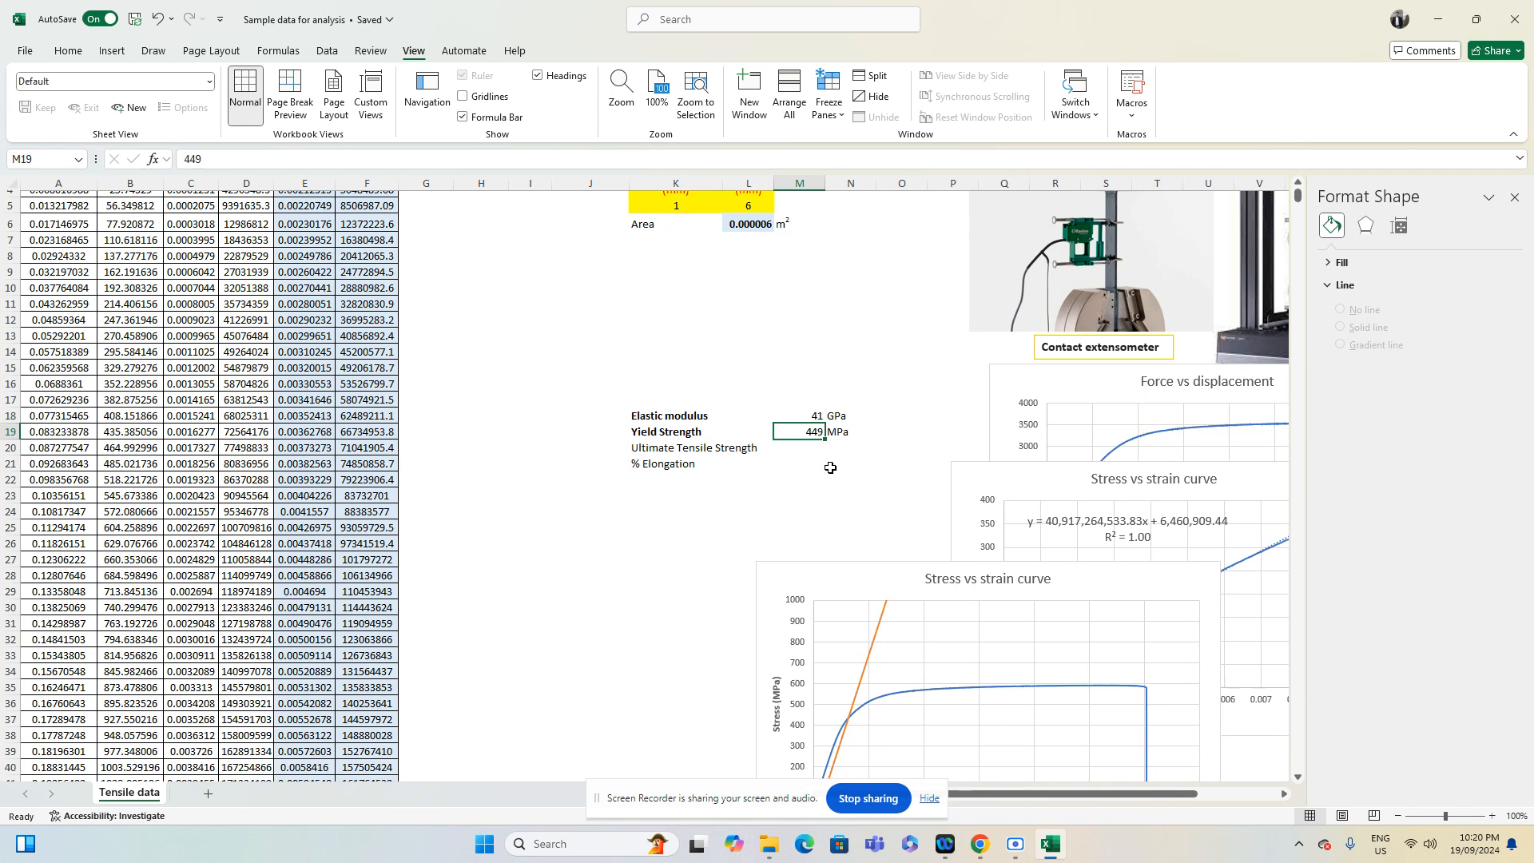
left_click(798, 448)
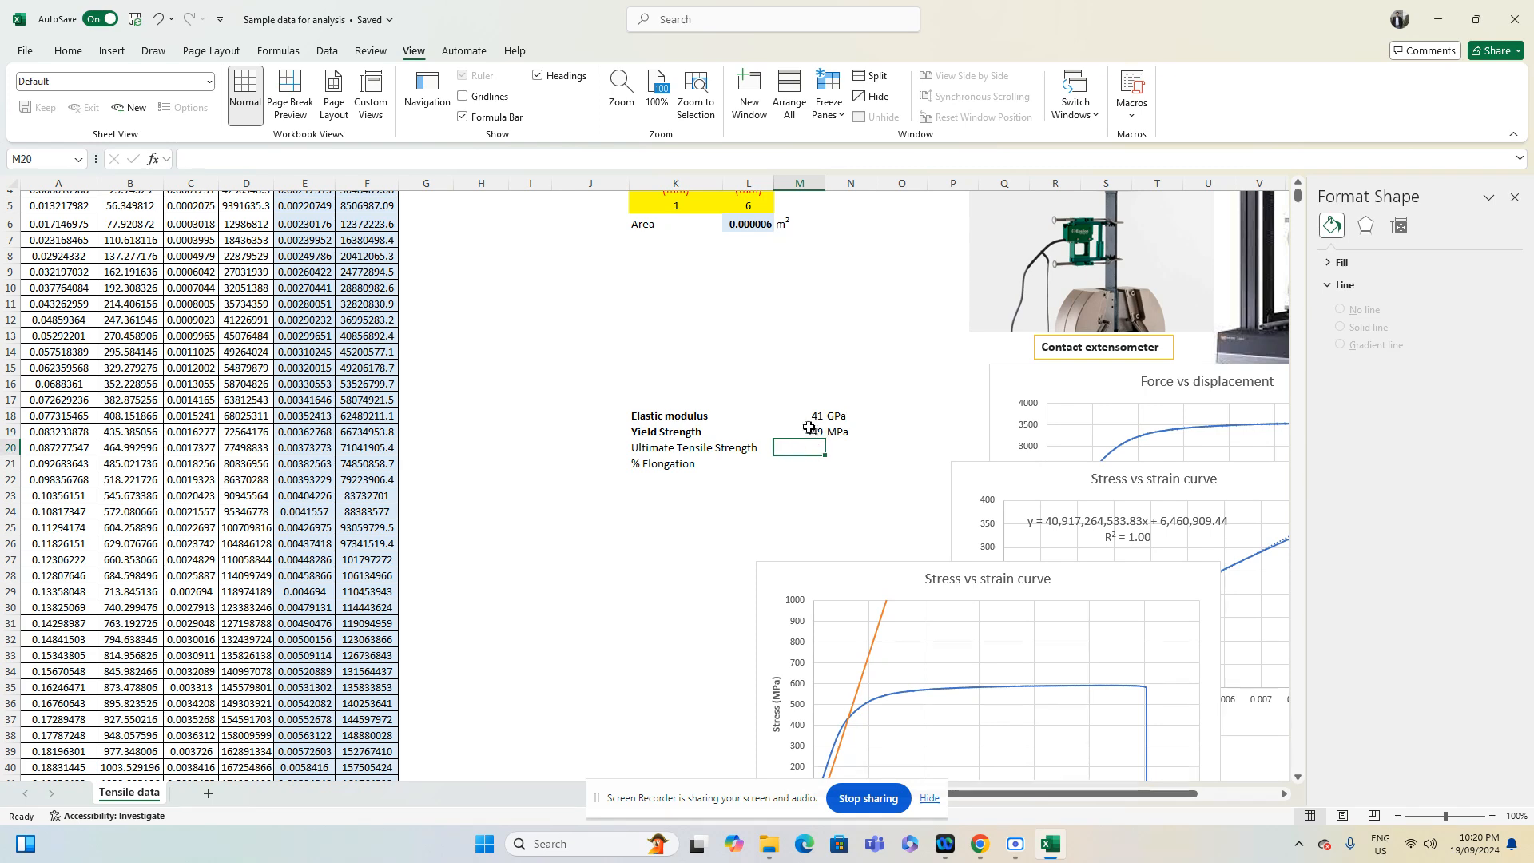
Undo the rounding of the elastic modulus in M18 and select the empty ultimate tensile strength value cell
key("ctrl+z")
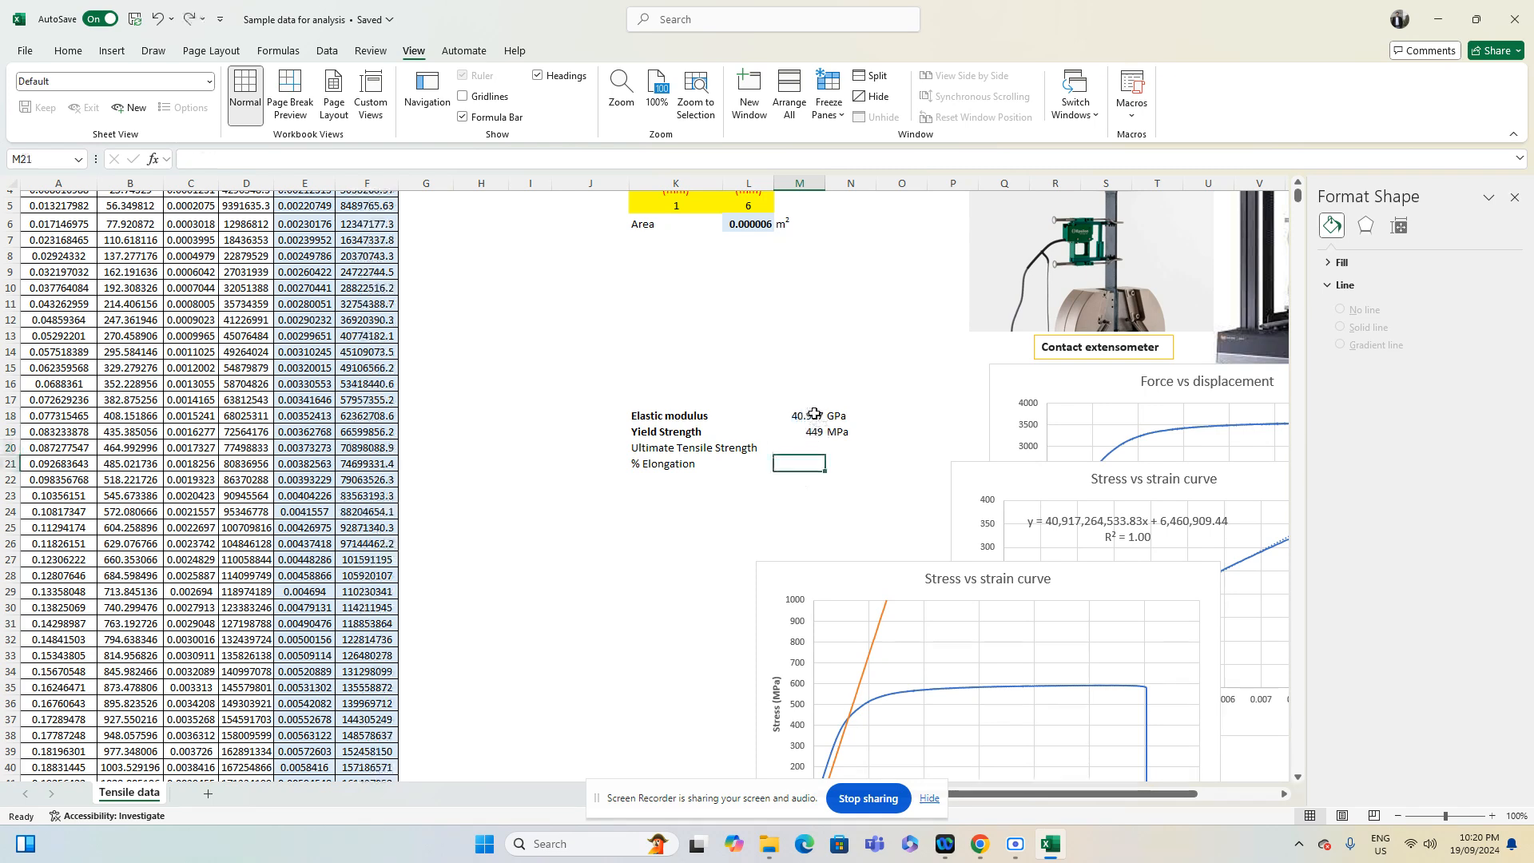
left_click(811, 447)
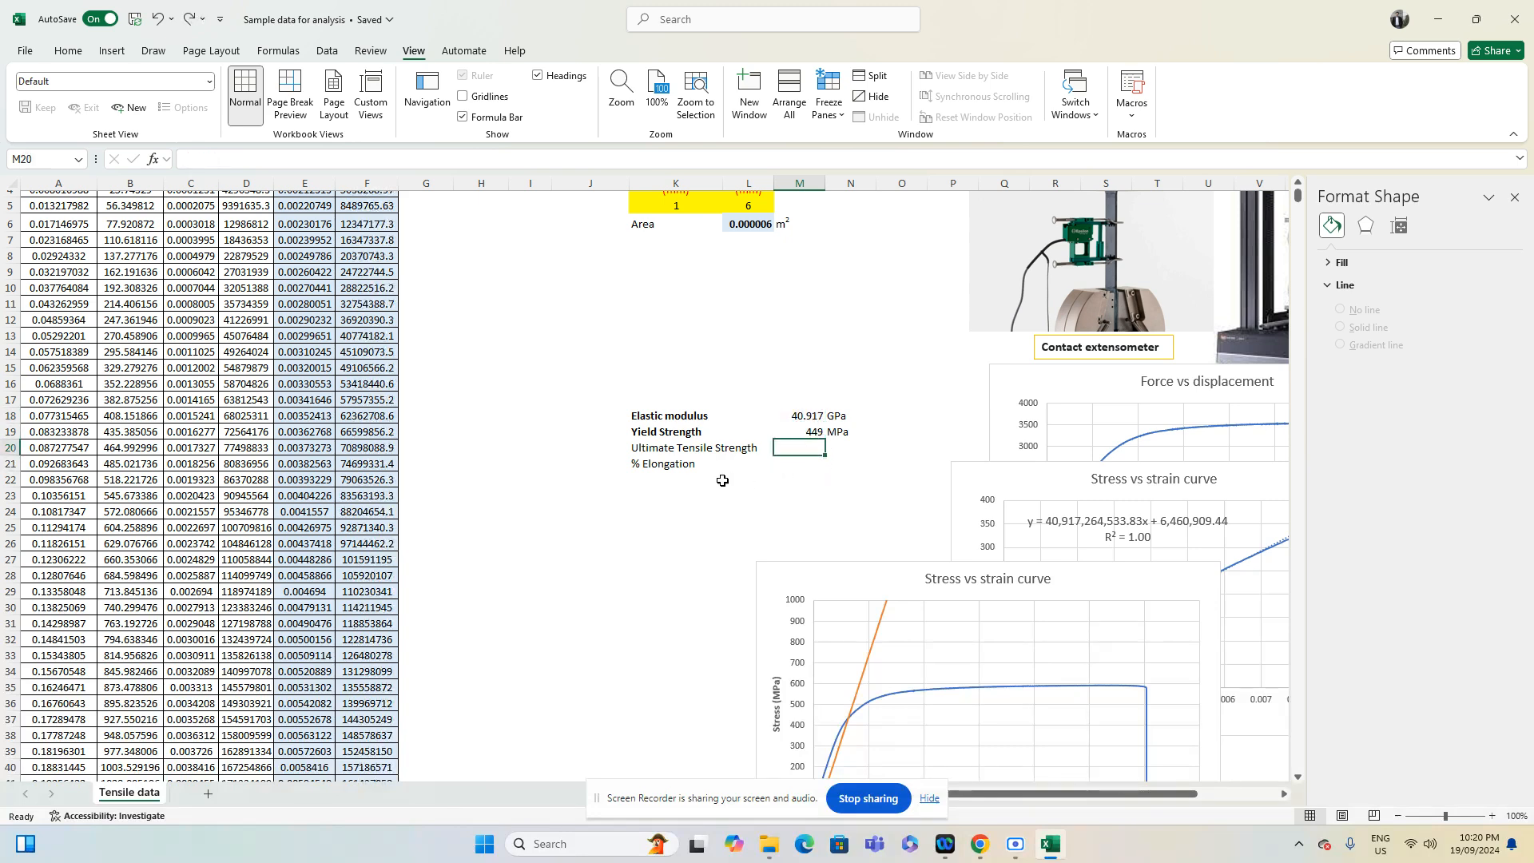
Move the full stress-strain chart beside the data to compare its peak with the Stress column, then return it below the properties list
left_click(823, 568)
left_click_drag(823, 568, 525, 302)
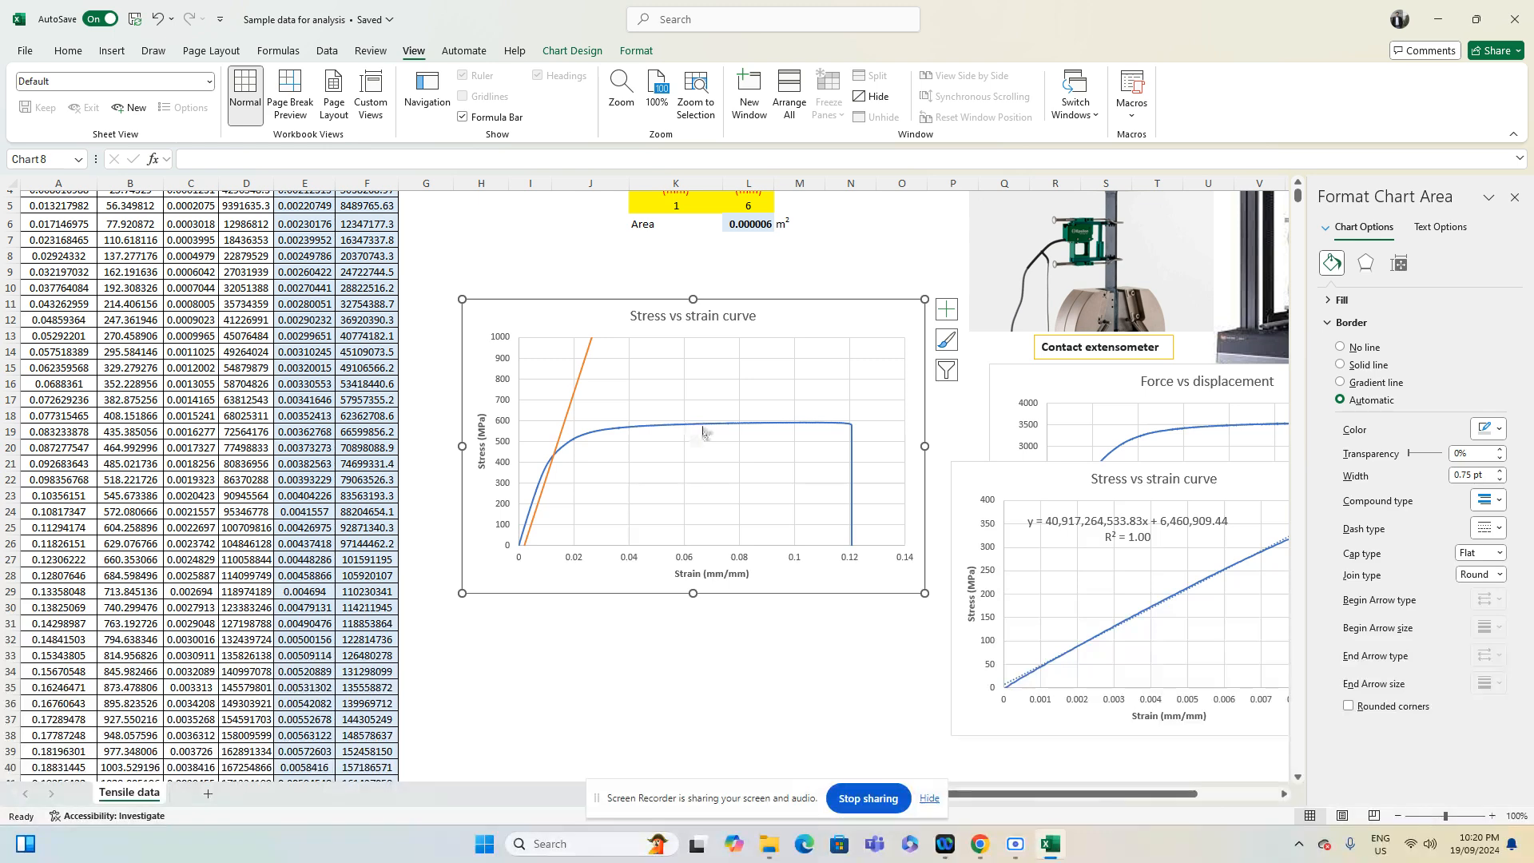
scroll(489, 424, "up", 2)
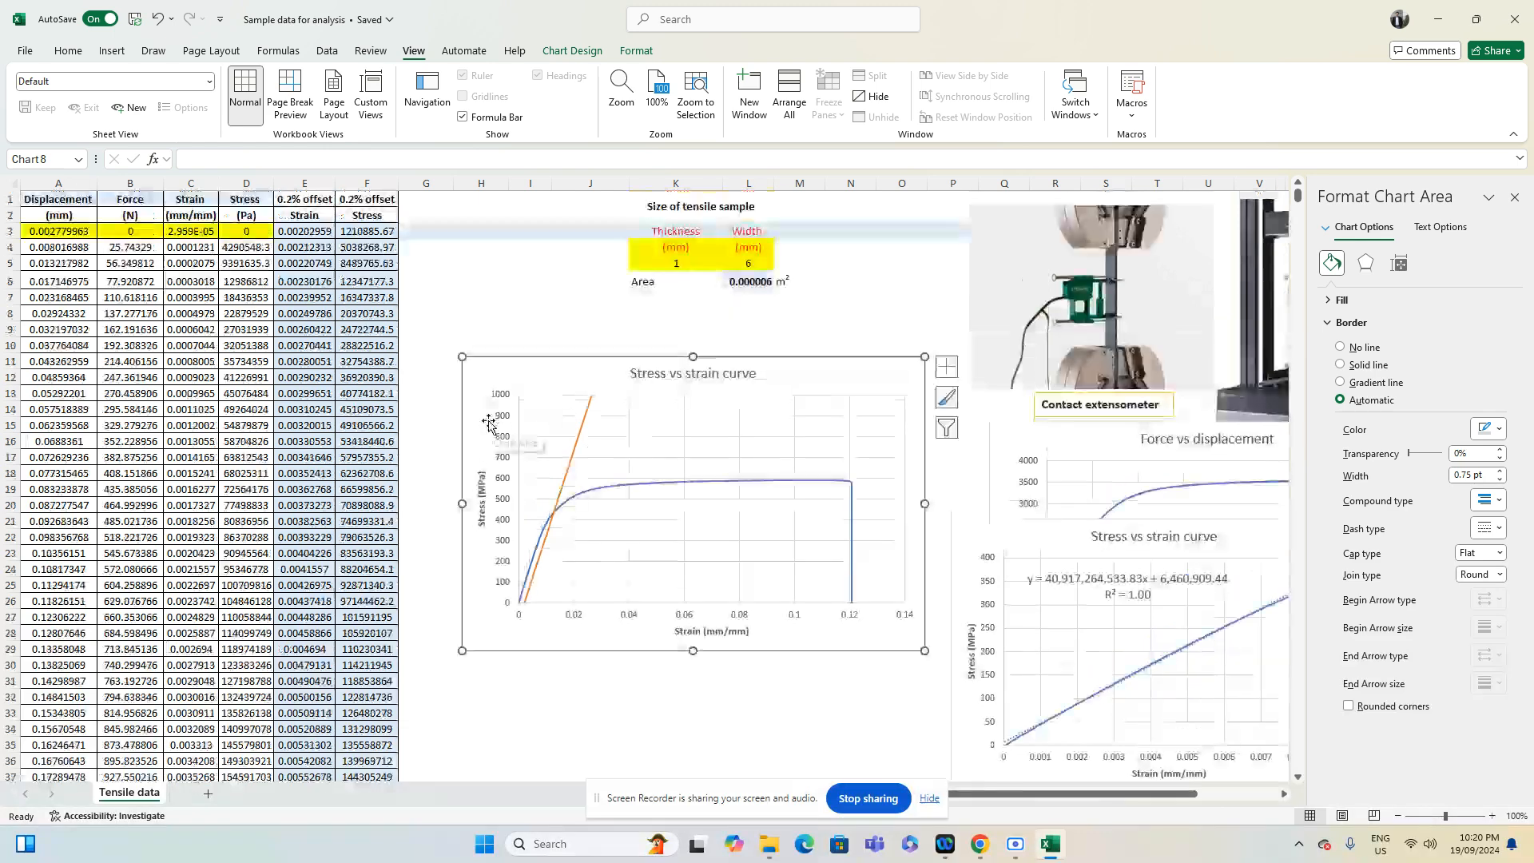
left_click(250, 249)
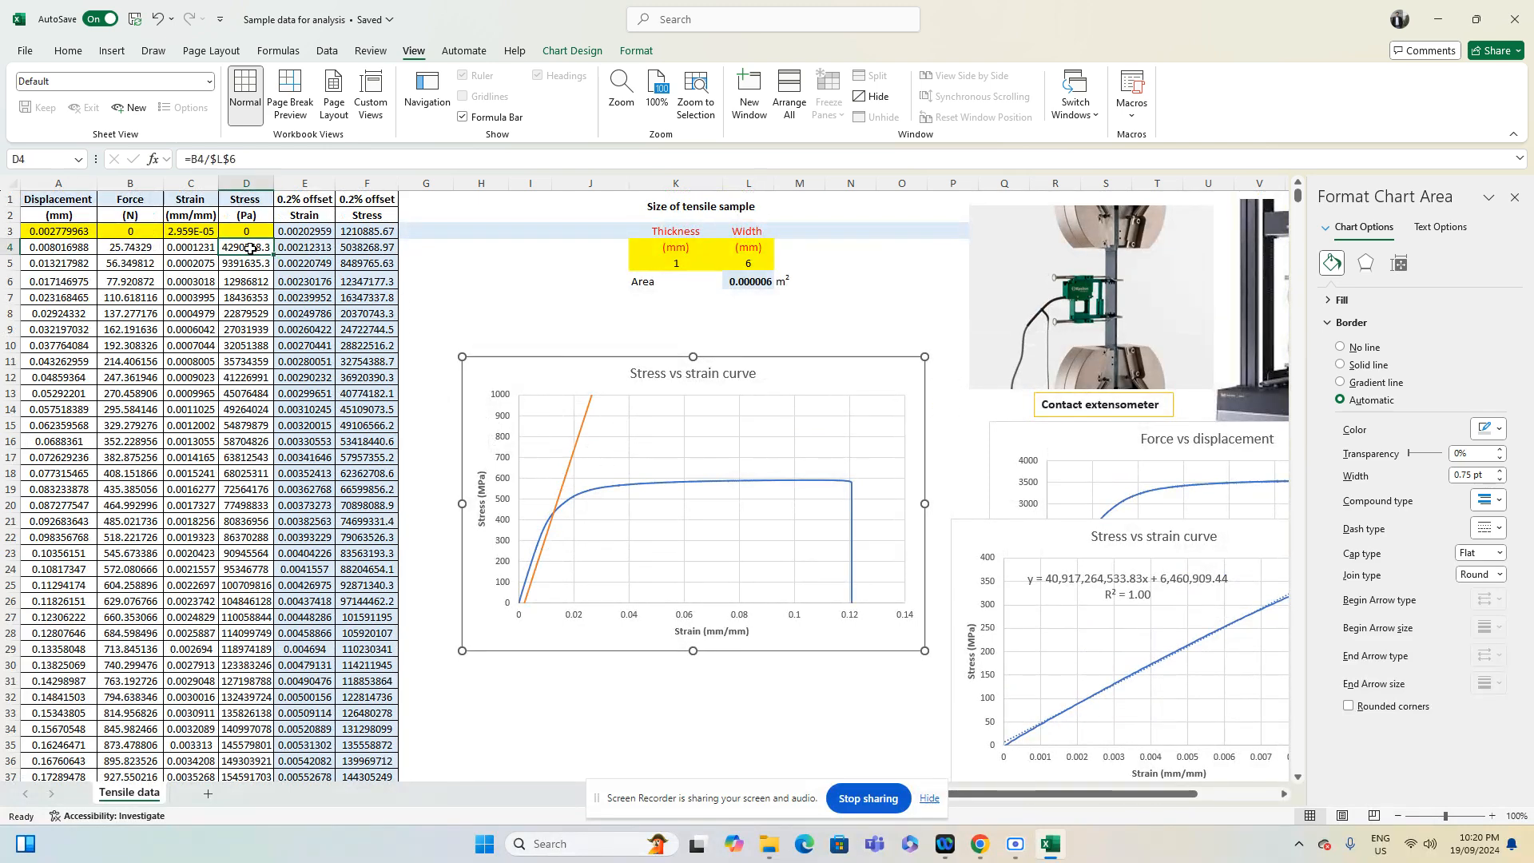
left_click(249, 185)
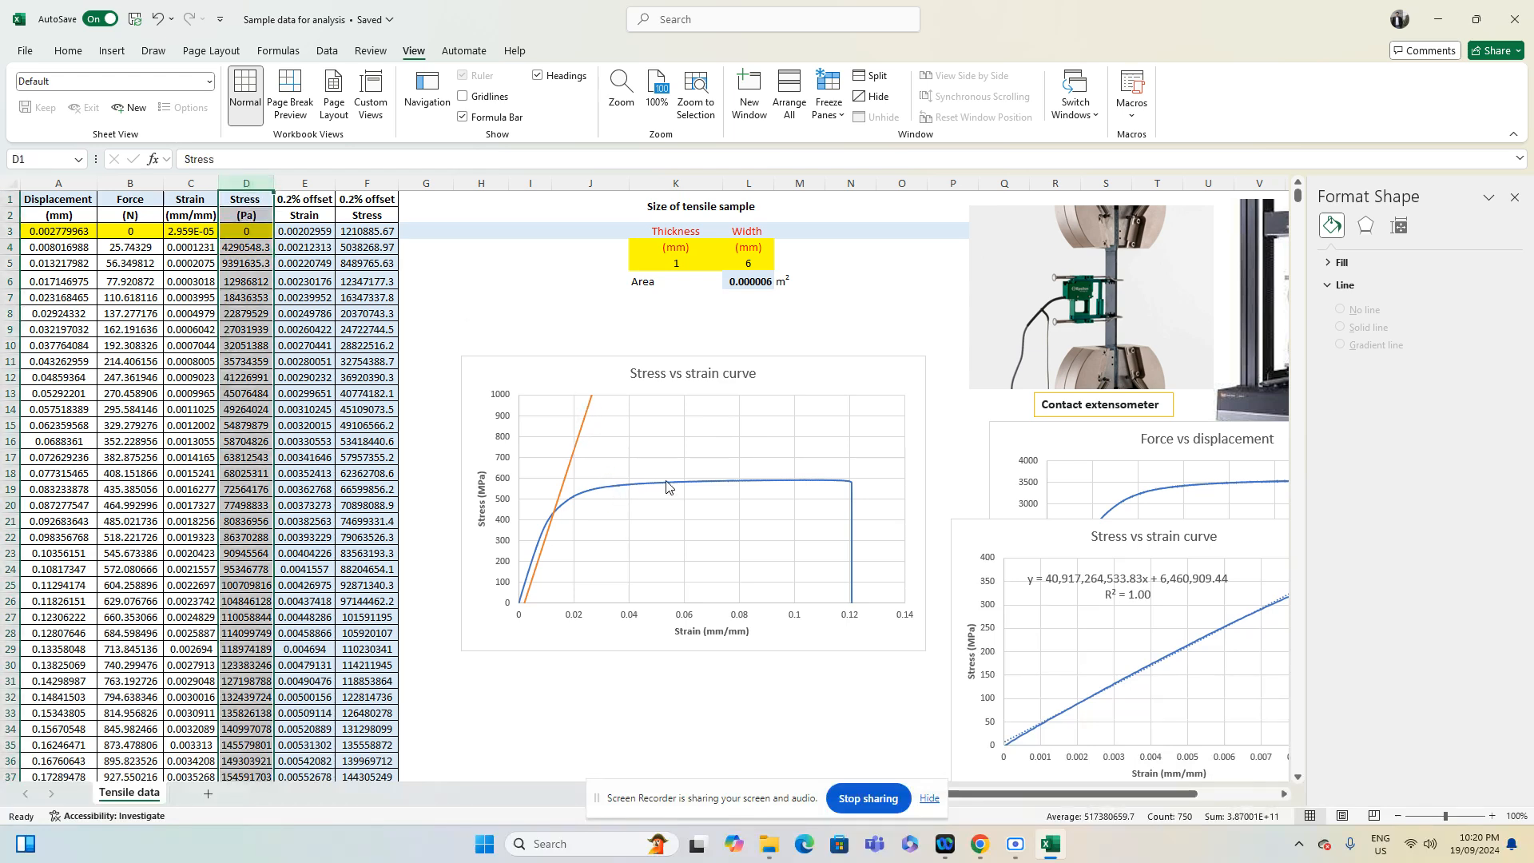
mouse_move(668, 486)
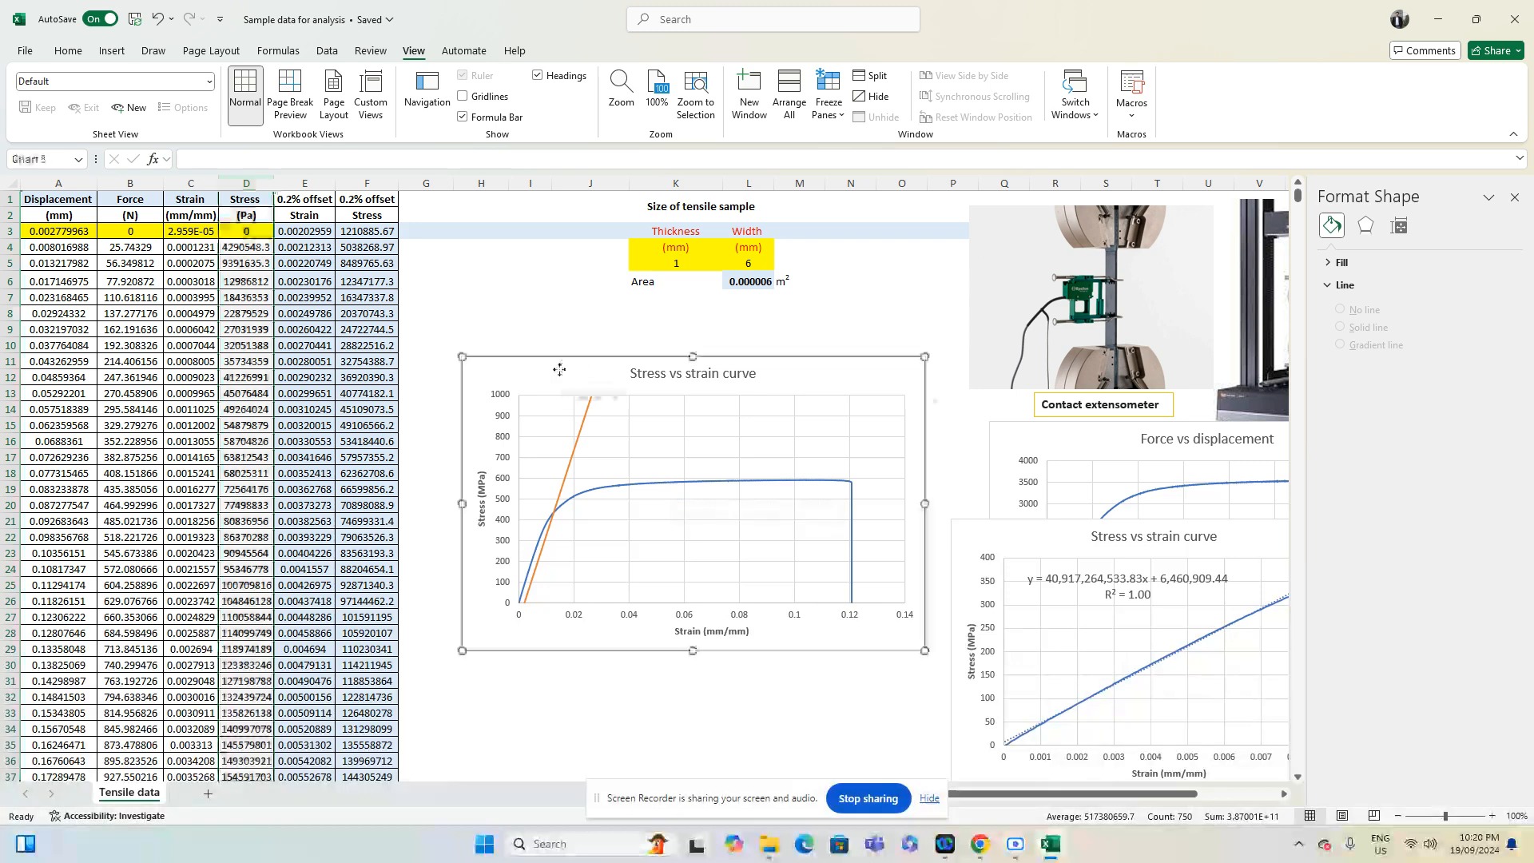
left_click_drag(557, 363, 735, 603)
Enter the formula =MAX(D3:D750) in M20 to calculate the ultimate tensile strength from the Stress column
left_click(800, 504)
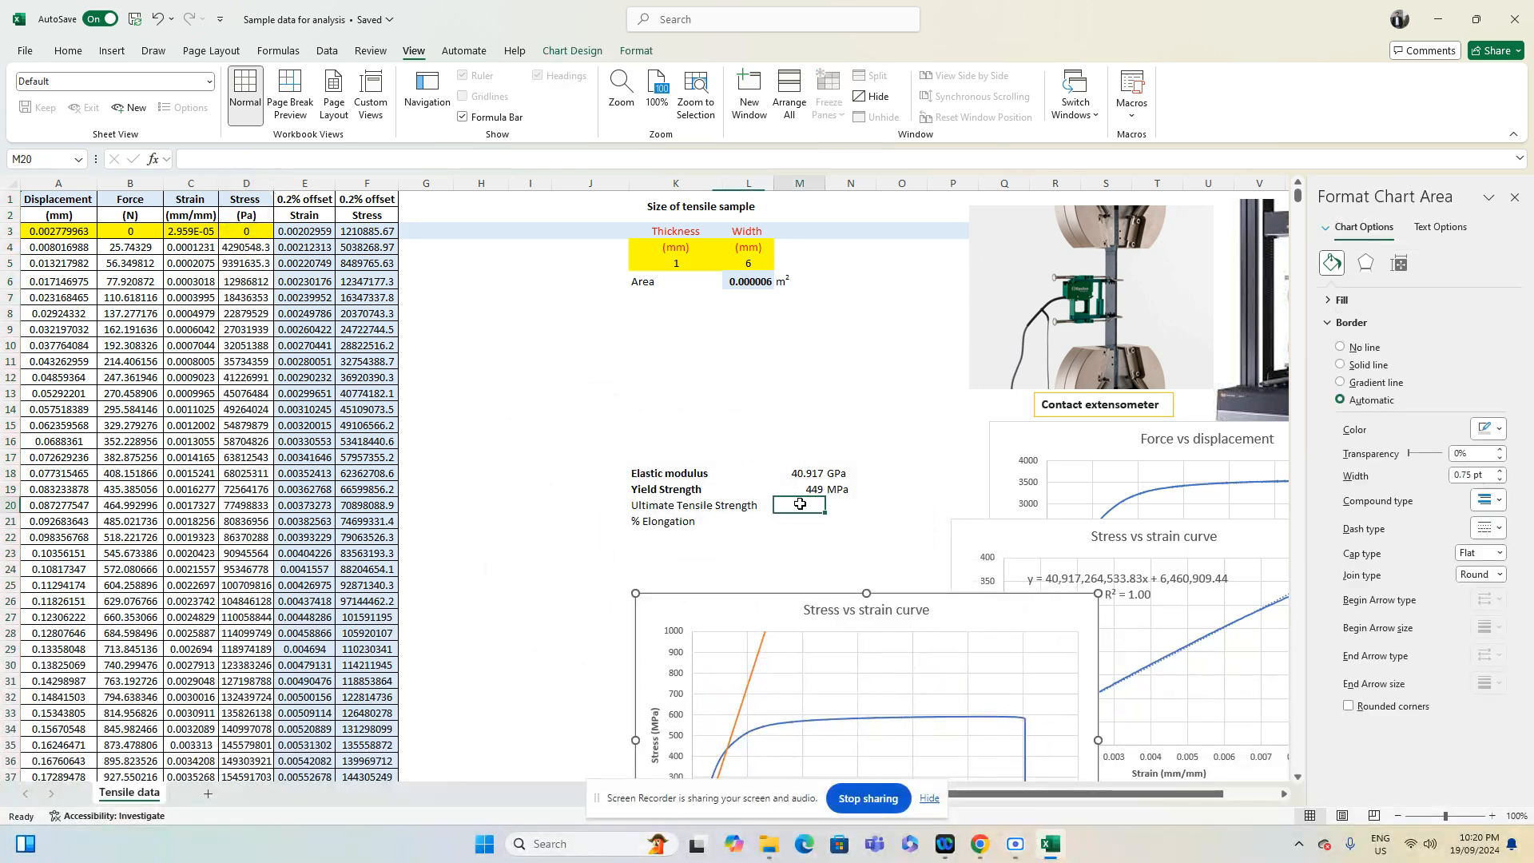
type("=")
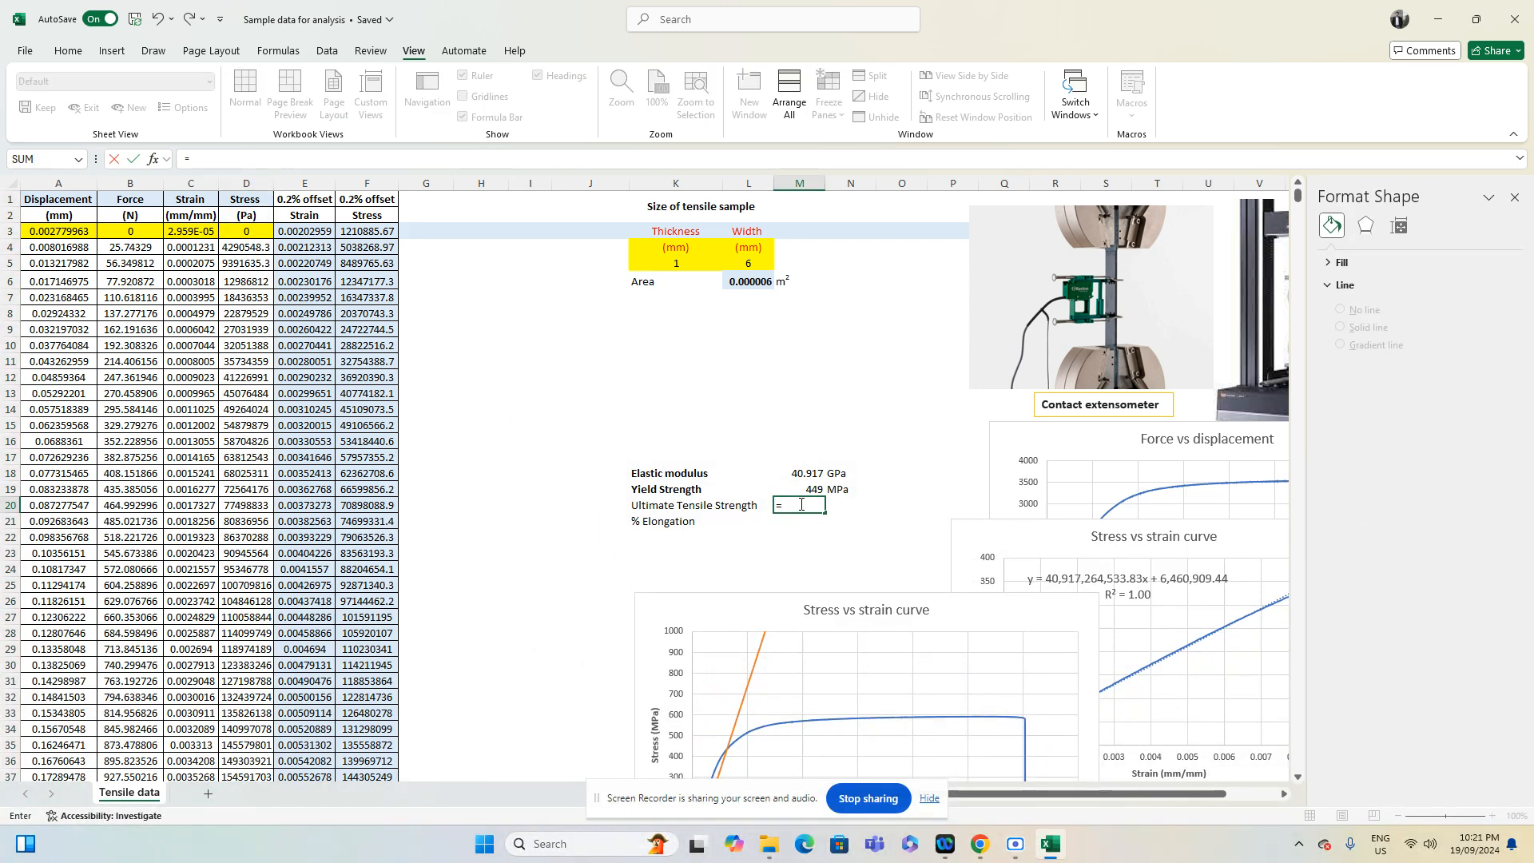
type("max")
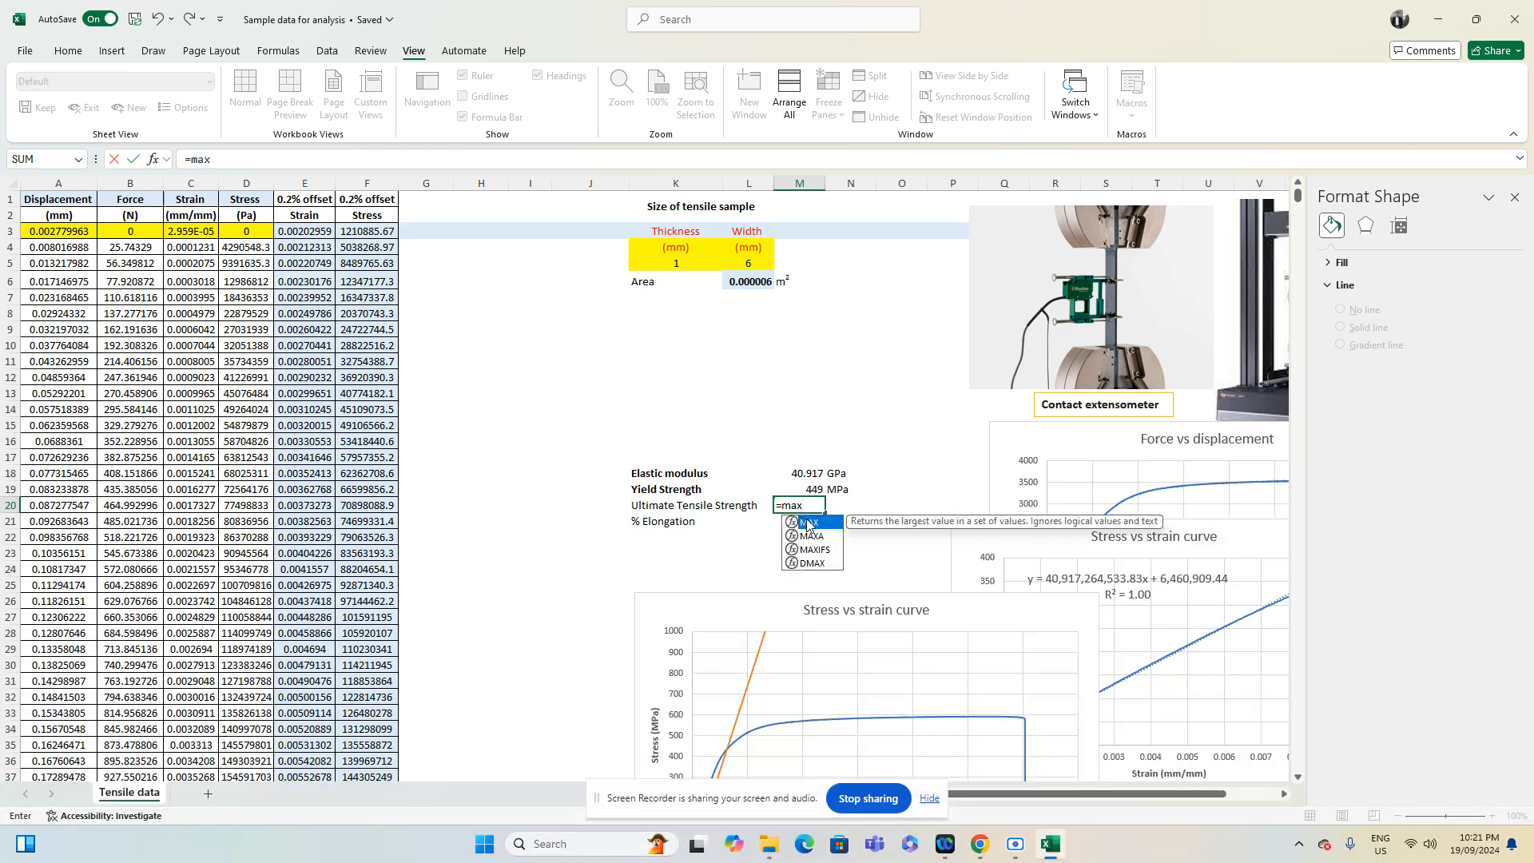
double_click(807, 523)
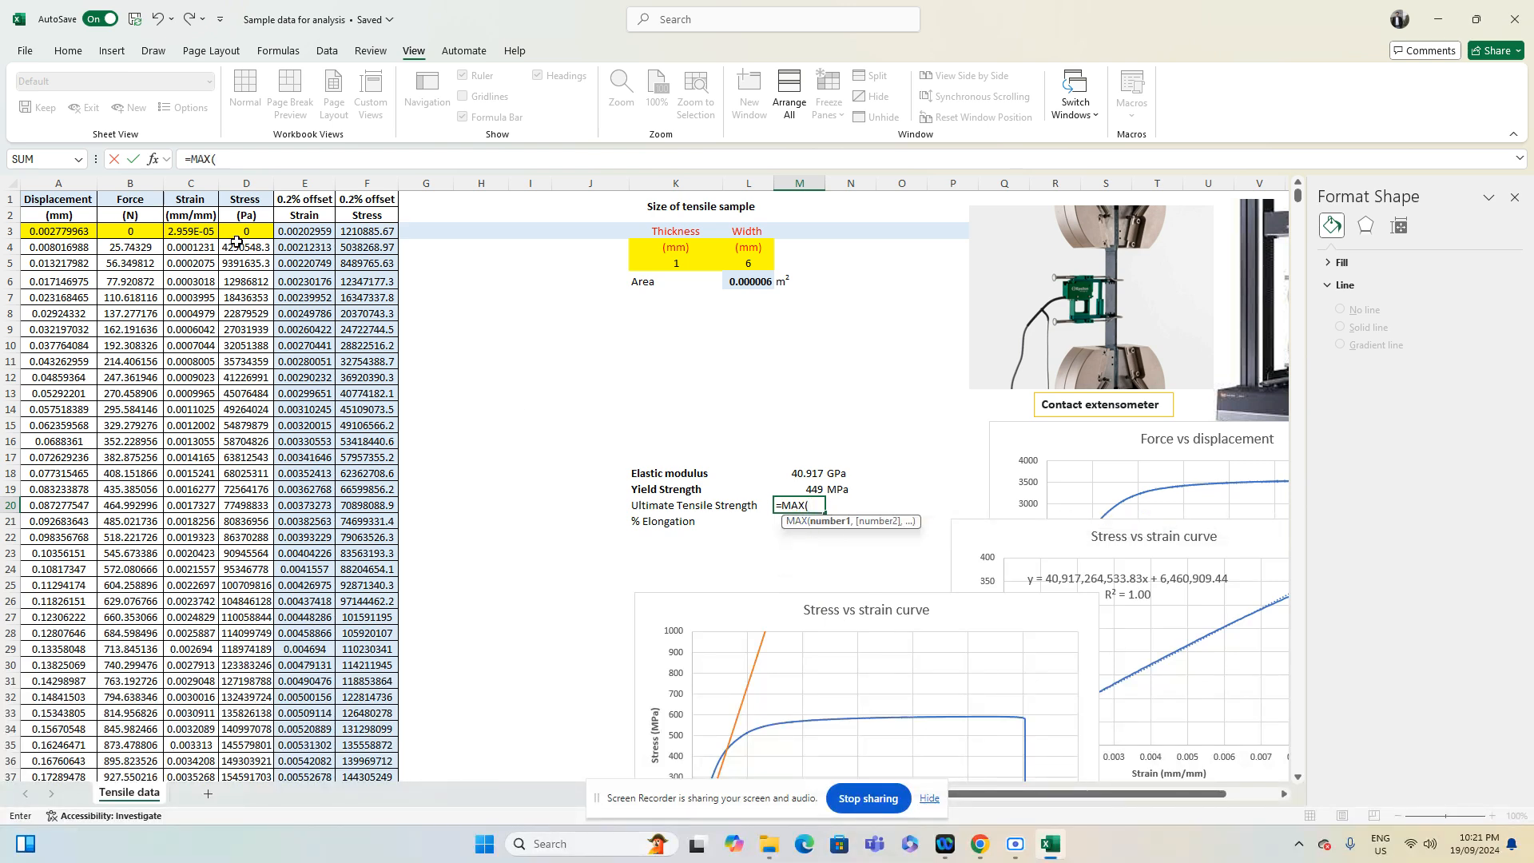
left_click_drag(243, 232, 226, 473)
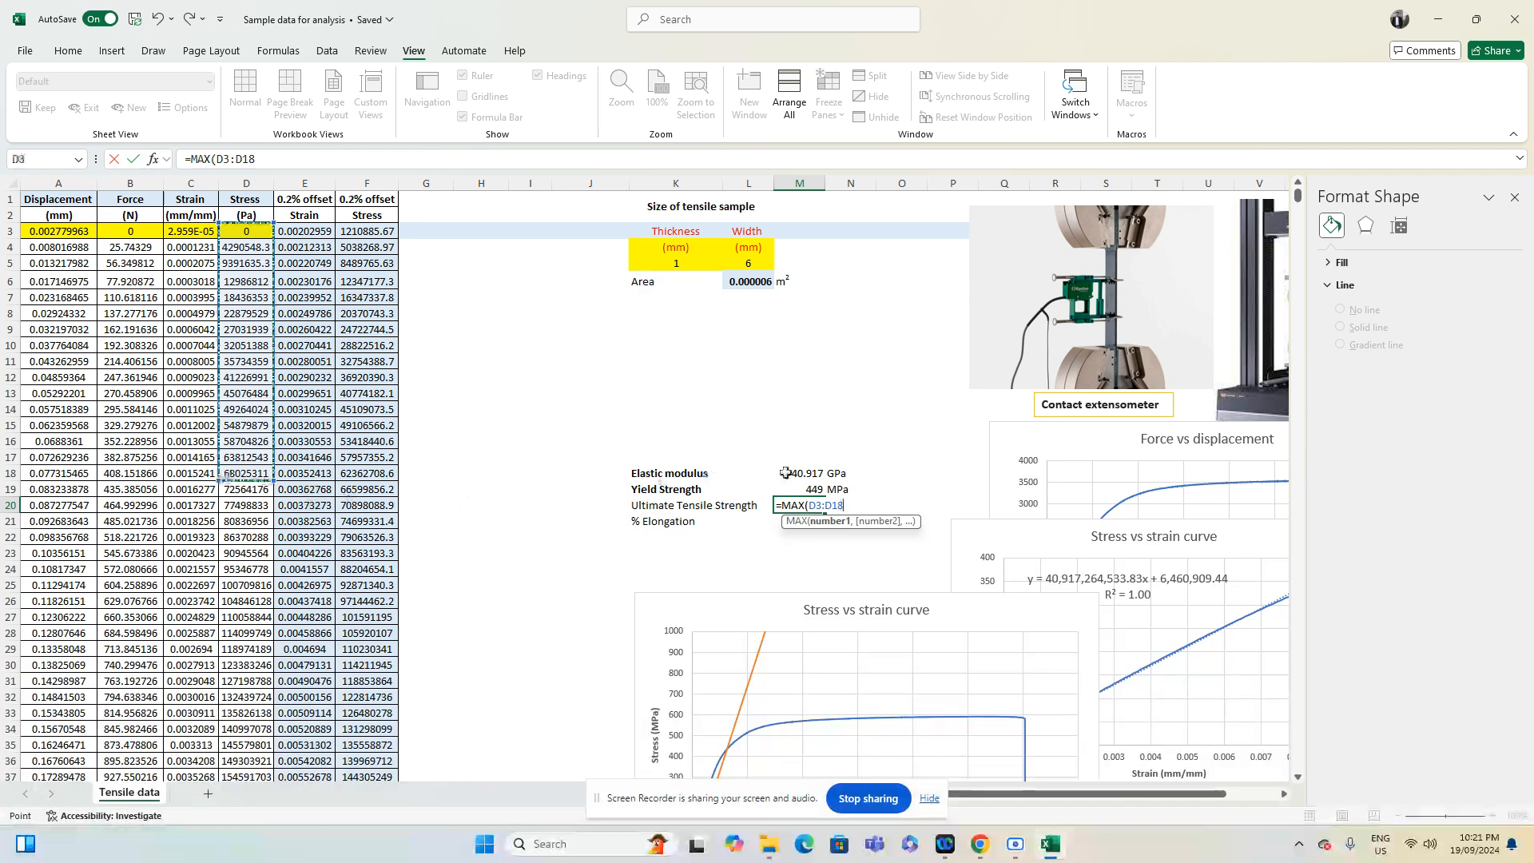
left_click(844, 508)
key("BackSpace")
key("BackSpace")
type("7")
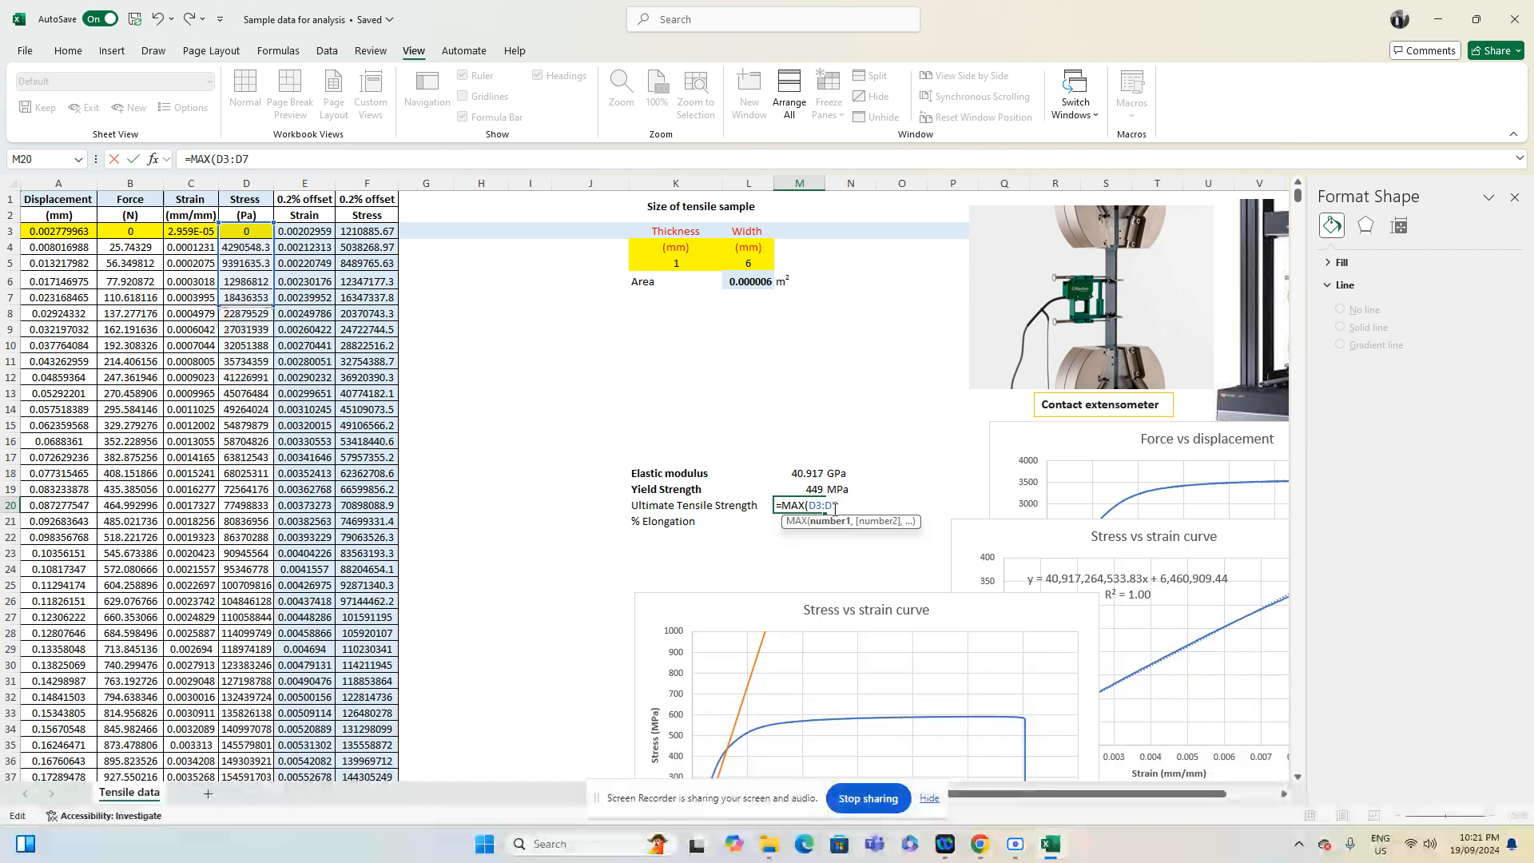
type("50)")
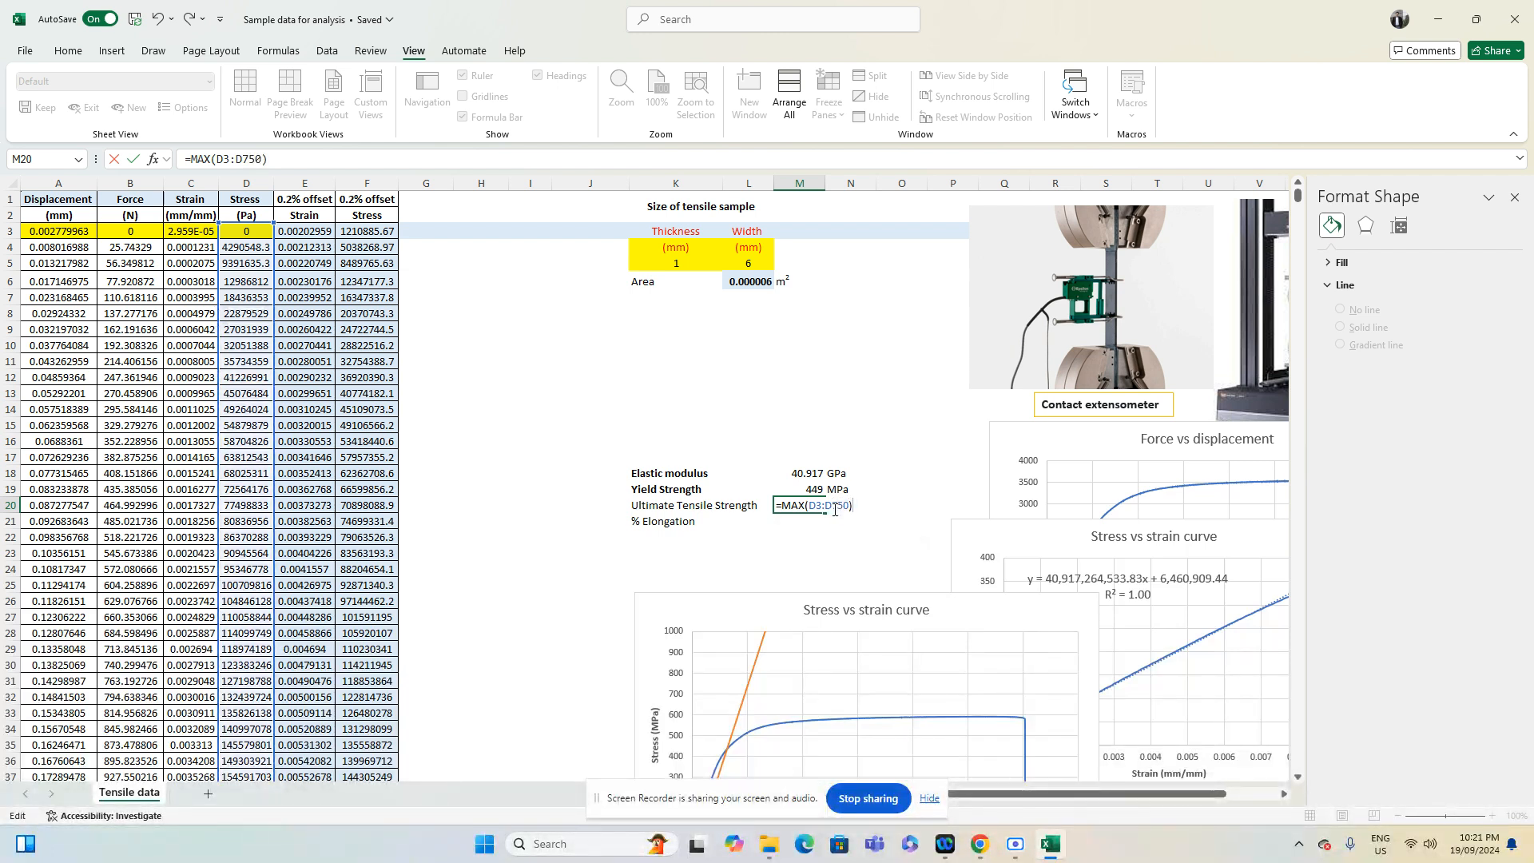
key("Return")
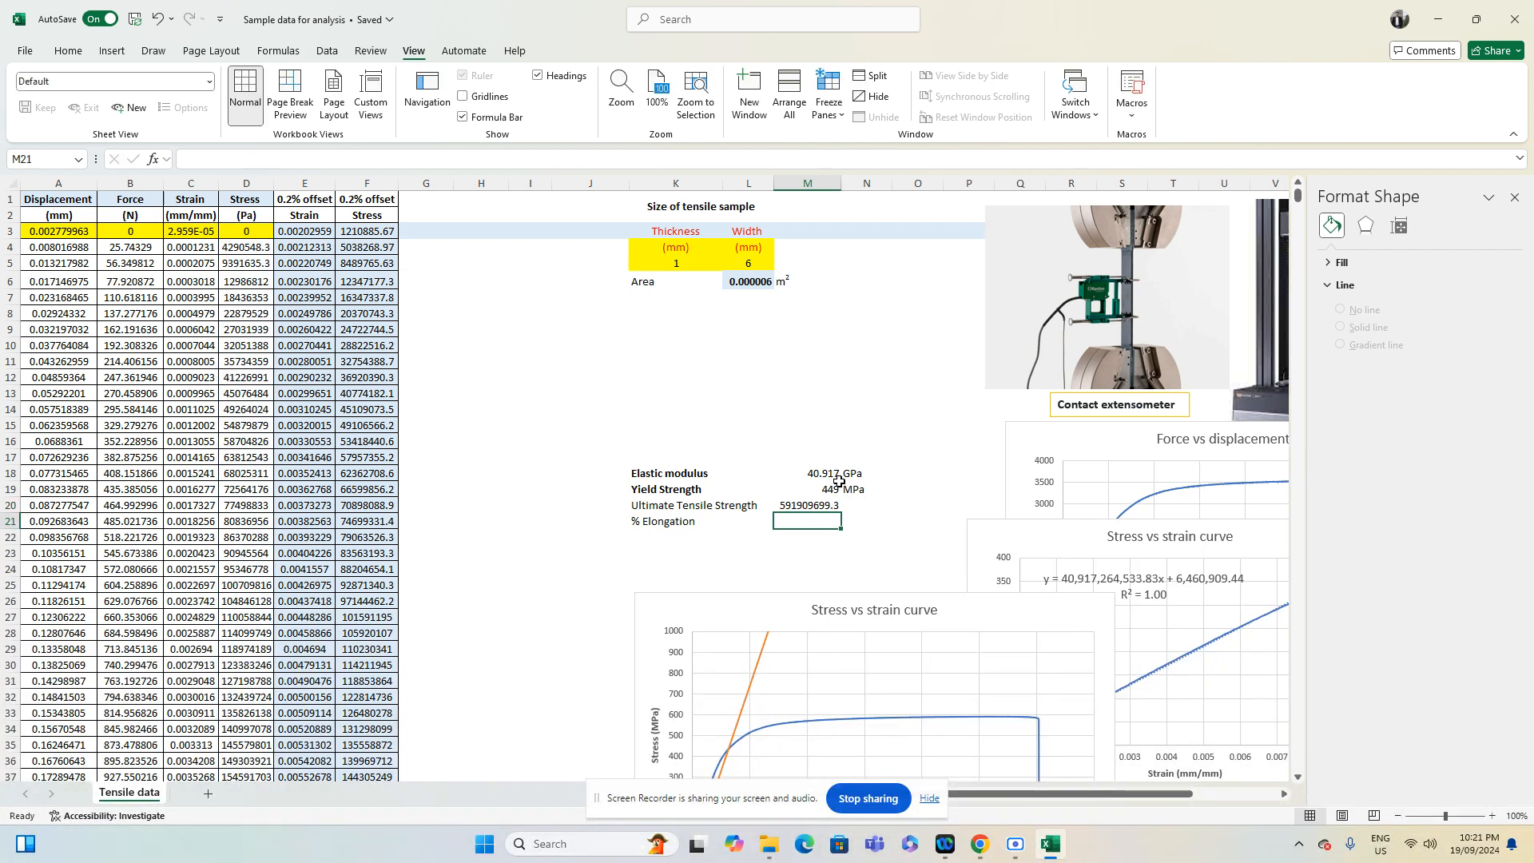
Convert the ultimate tensile strength in M20 to megapascals by dividing its formula by 1000000
left_click(803, 504)
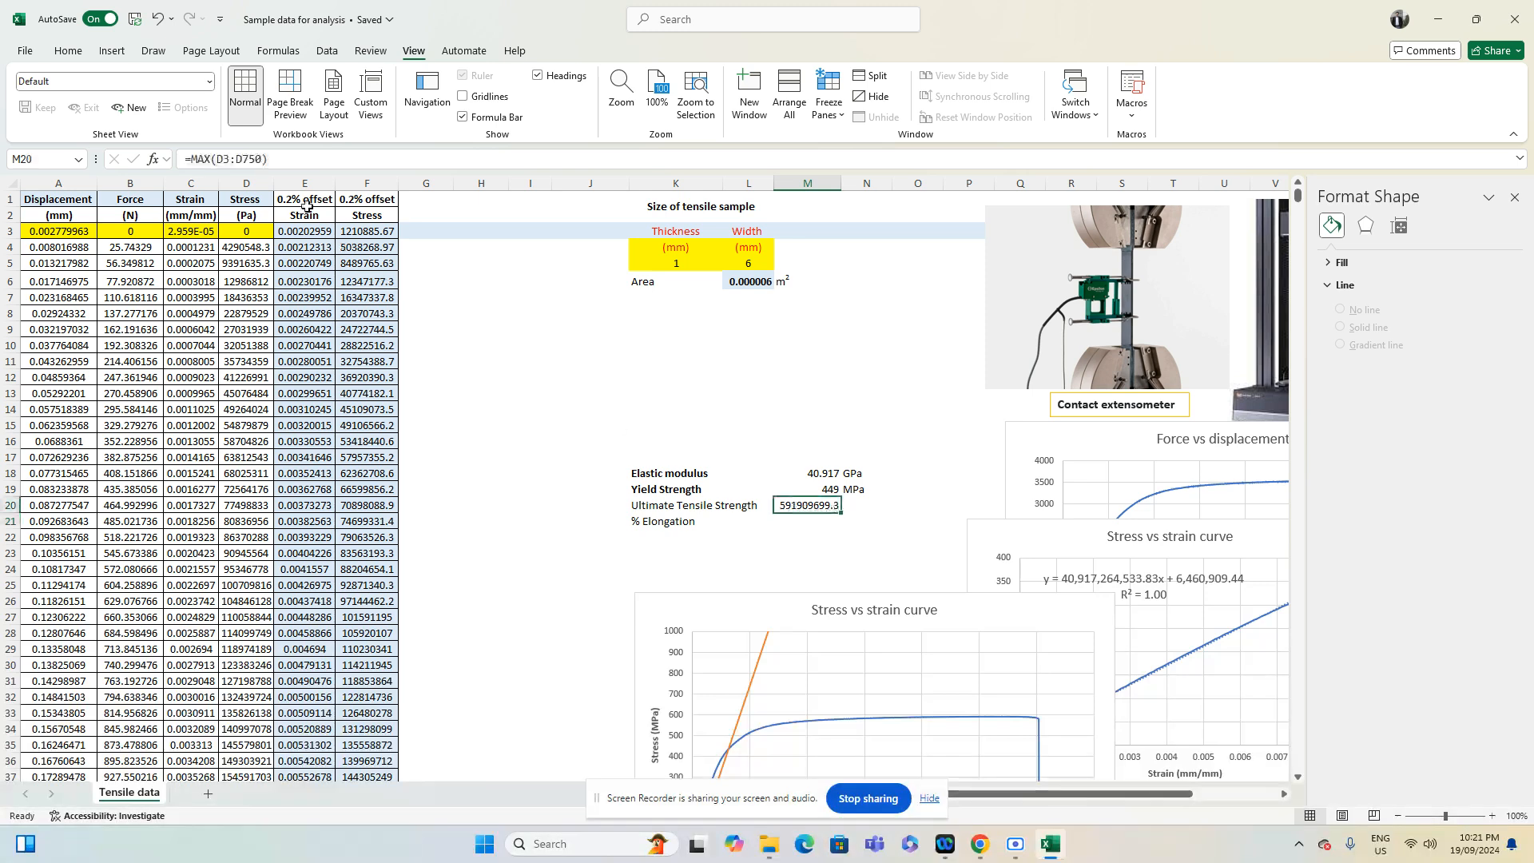
left_click(297, 159)
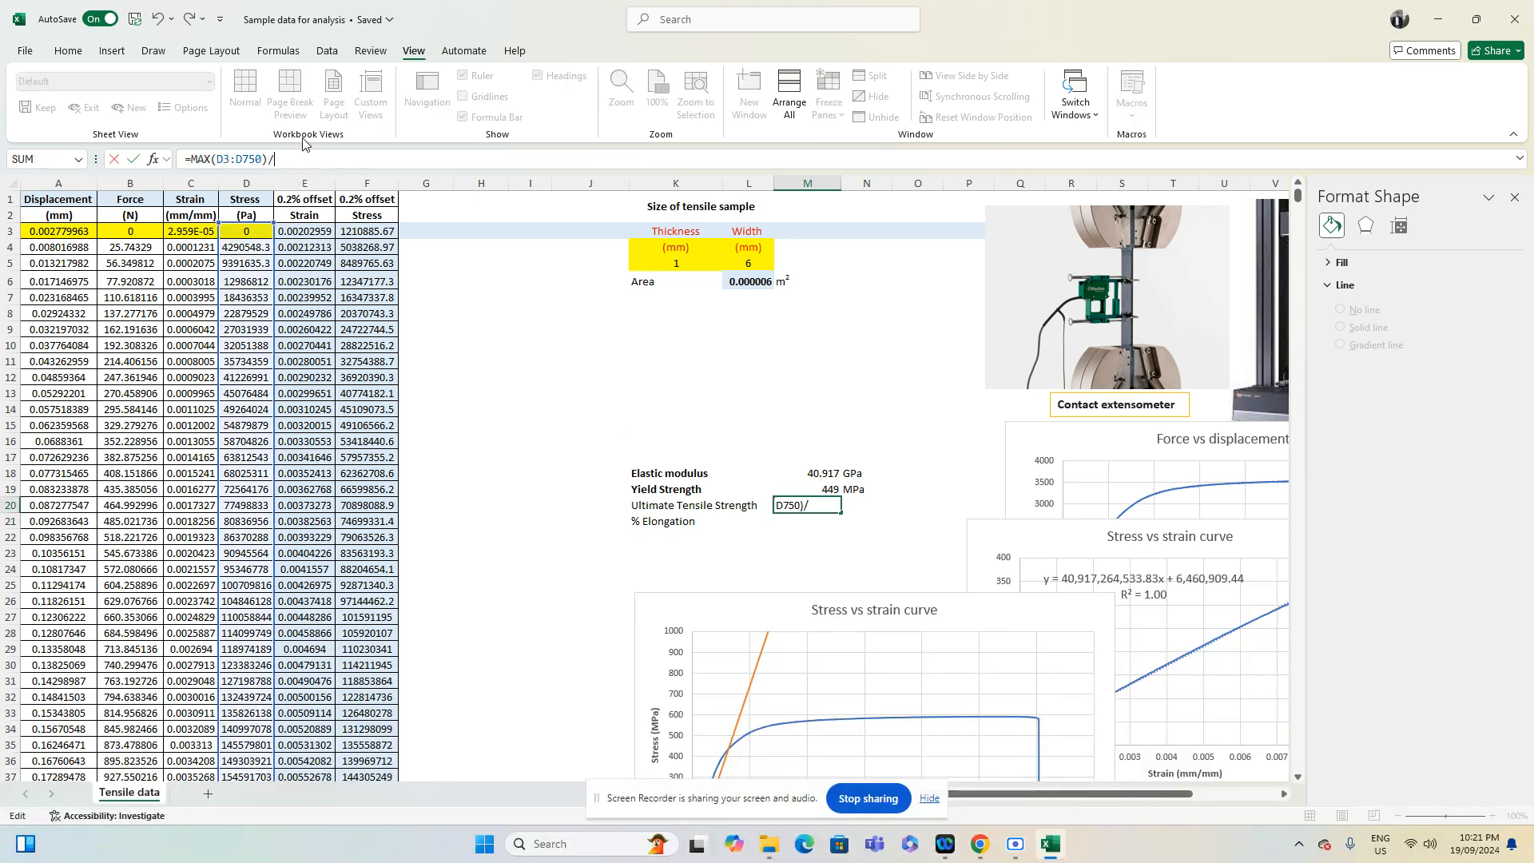
type("/1000000")
key("Return")
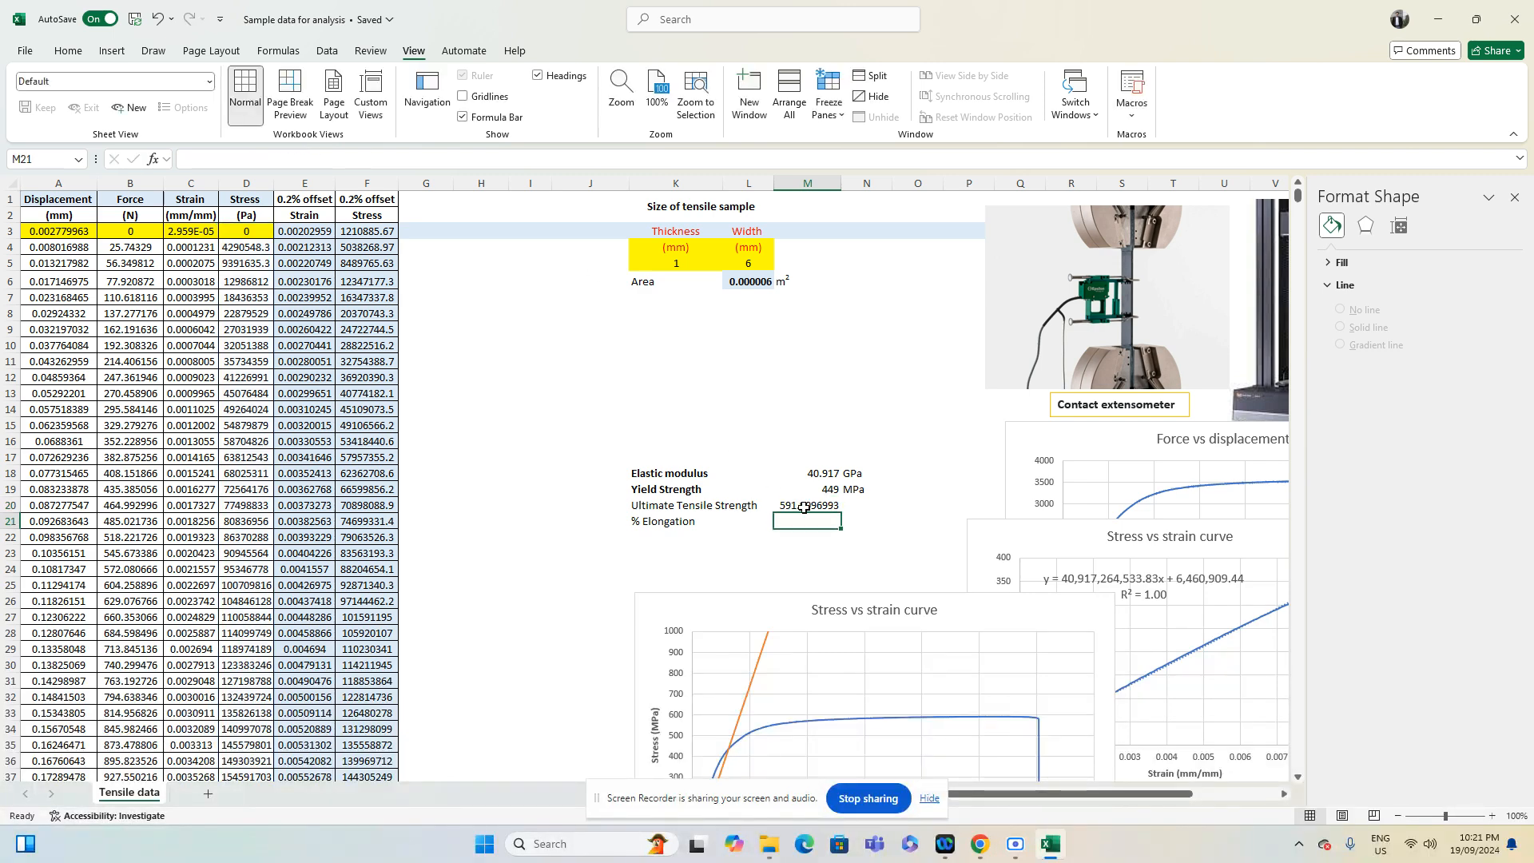
Enter the unit MPa in N20 and fill the yield strength's unit from N19 down over it
left_click(856, 503)
type("MPa")
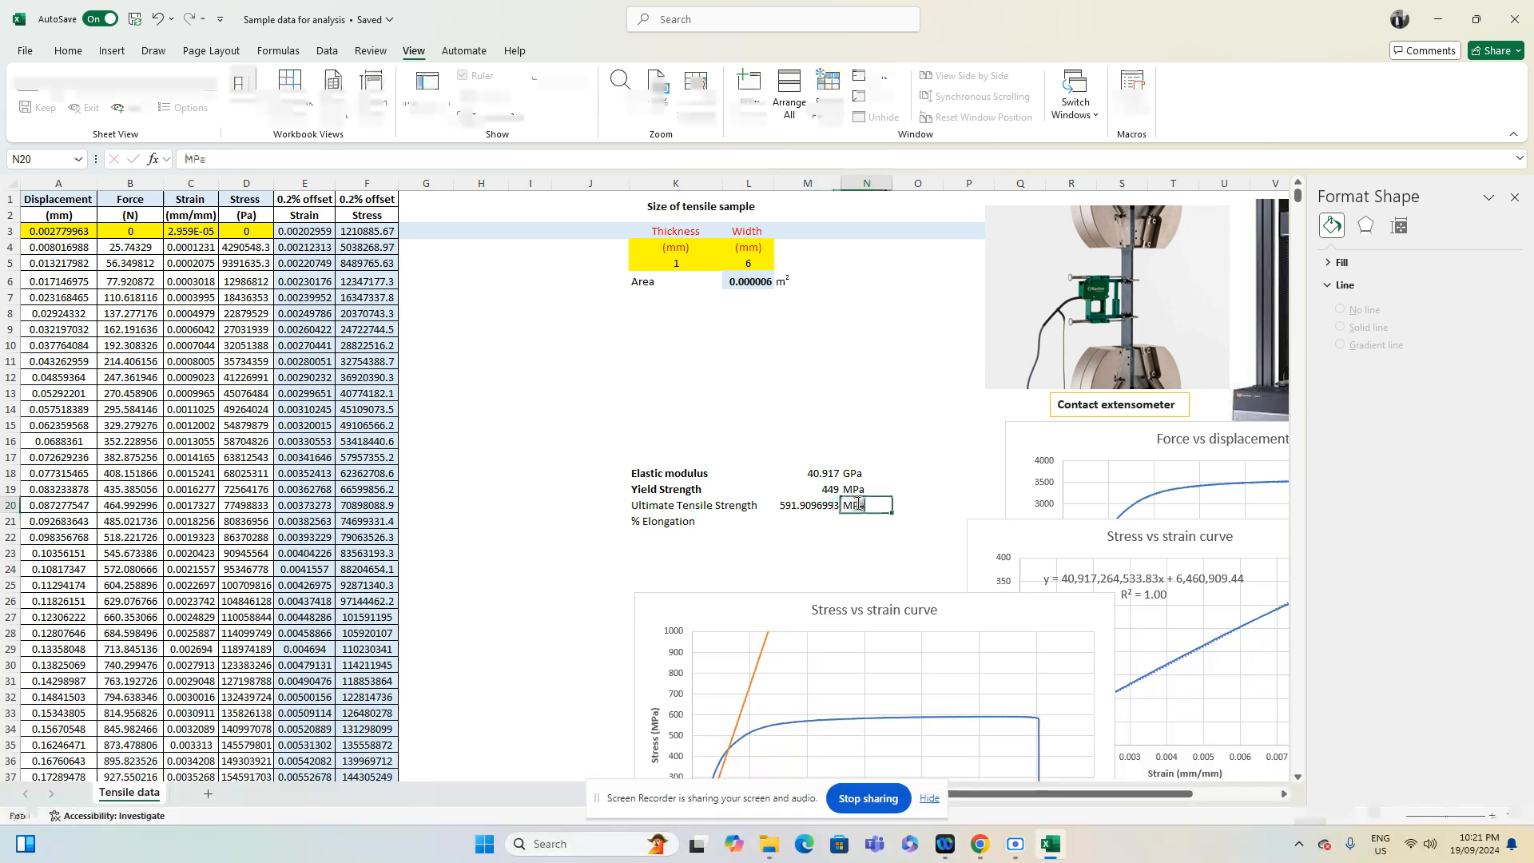
key("Return")
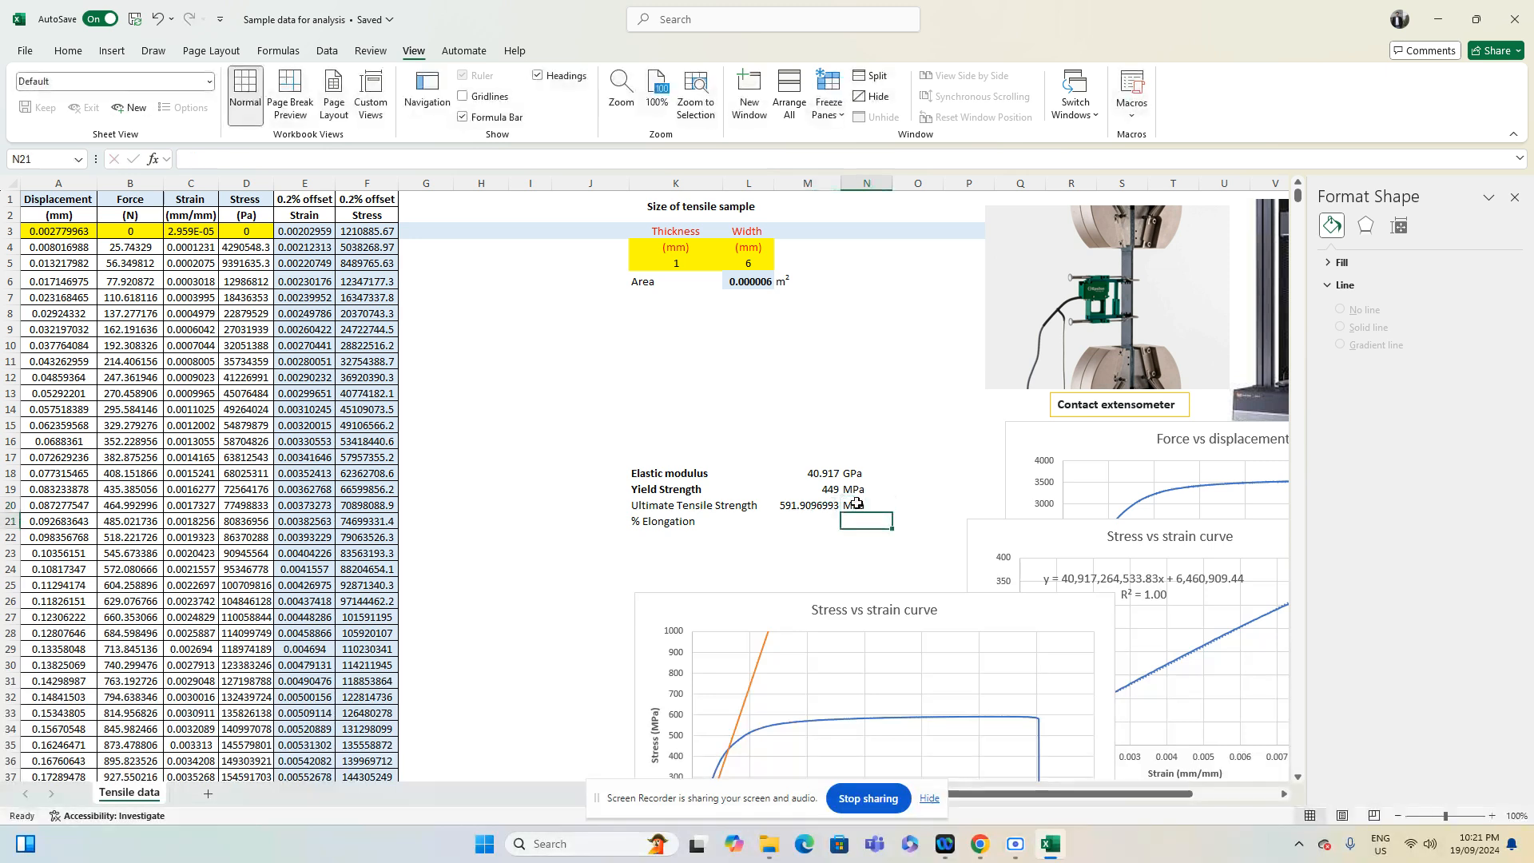
left_click(861, 488)
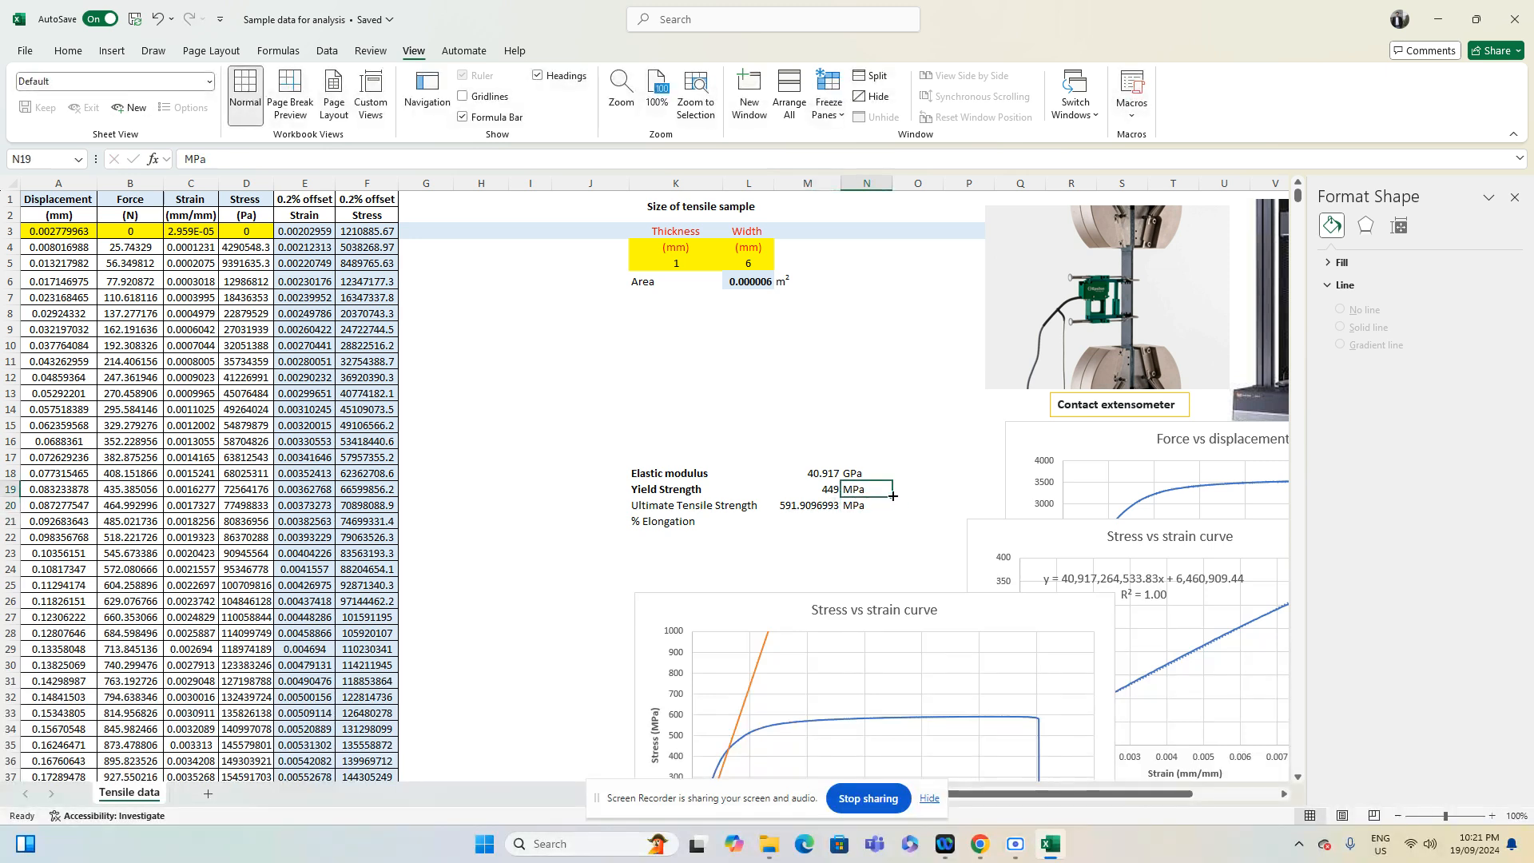
left_click_drag(892, 497, 892, 512)
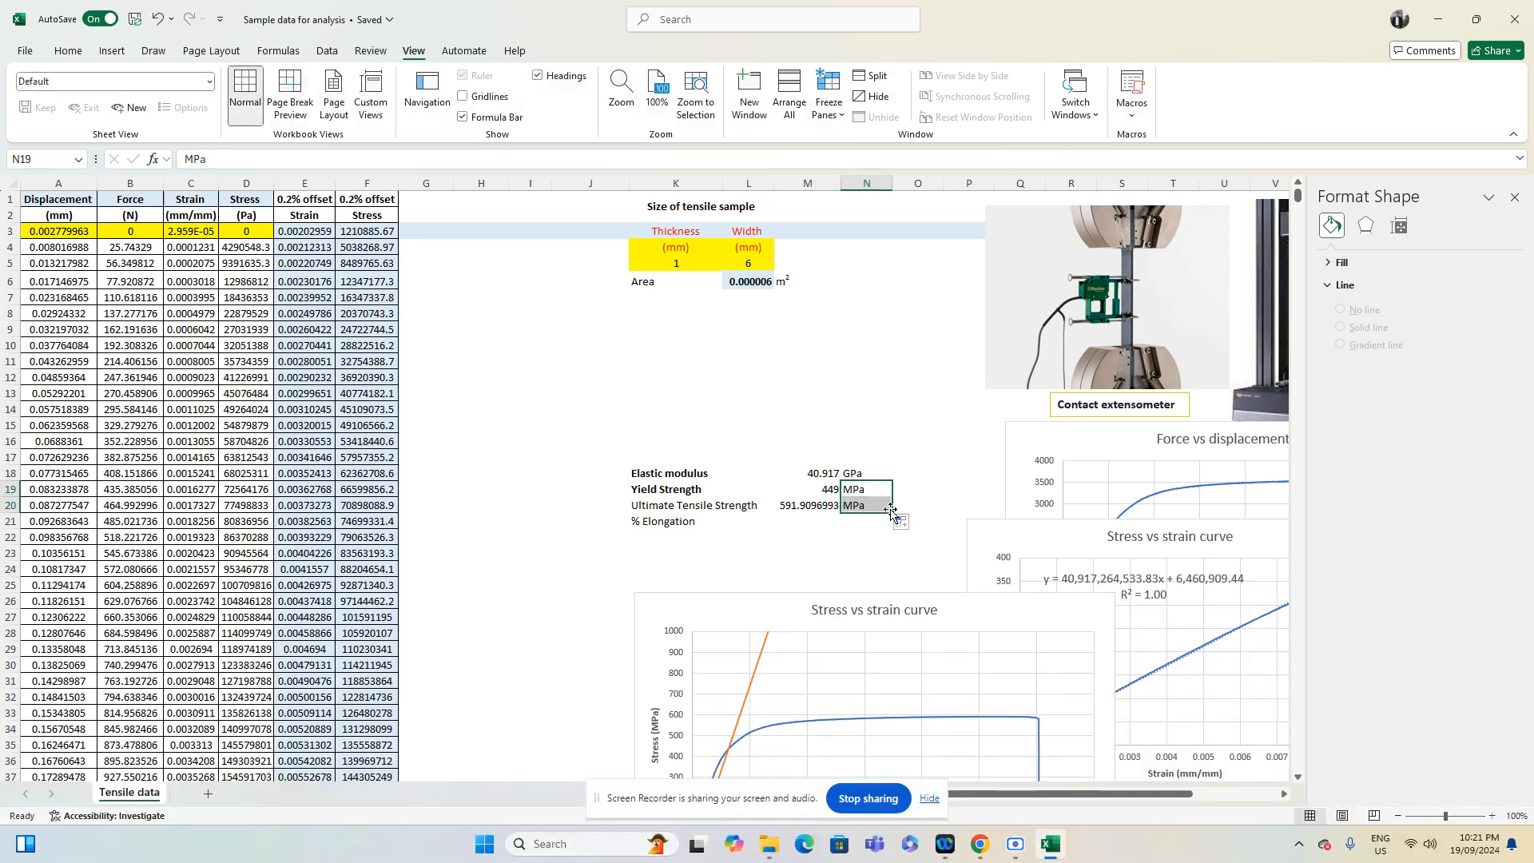
Bring the full stress-strain chart into view to examine the strain at fracture, and move it back clear of the properties list
left_click(796, 526)
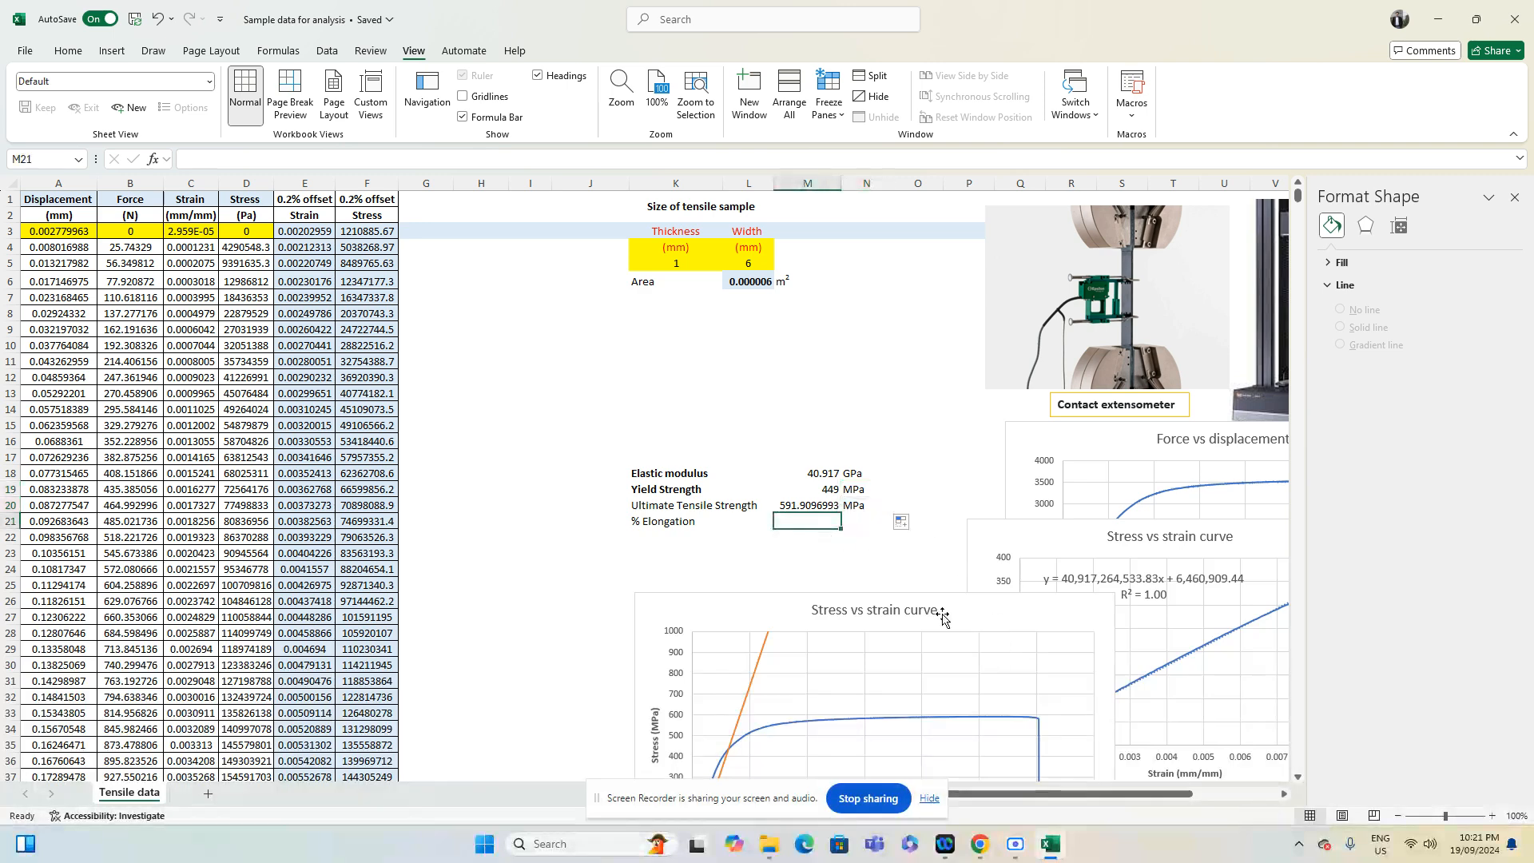
left_click_drag(678, 607, 591, 445)
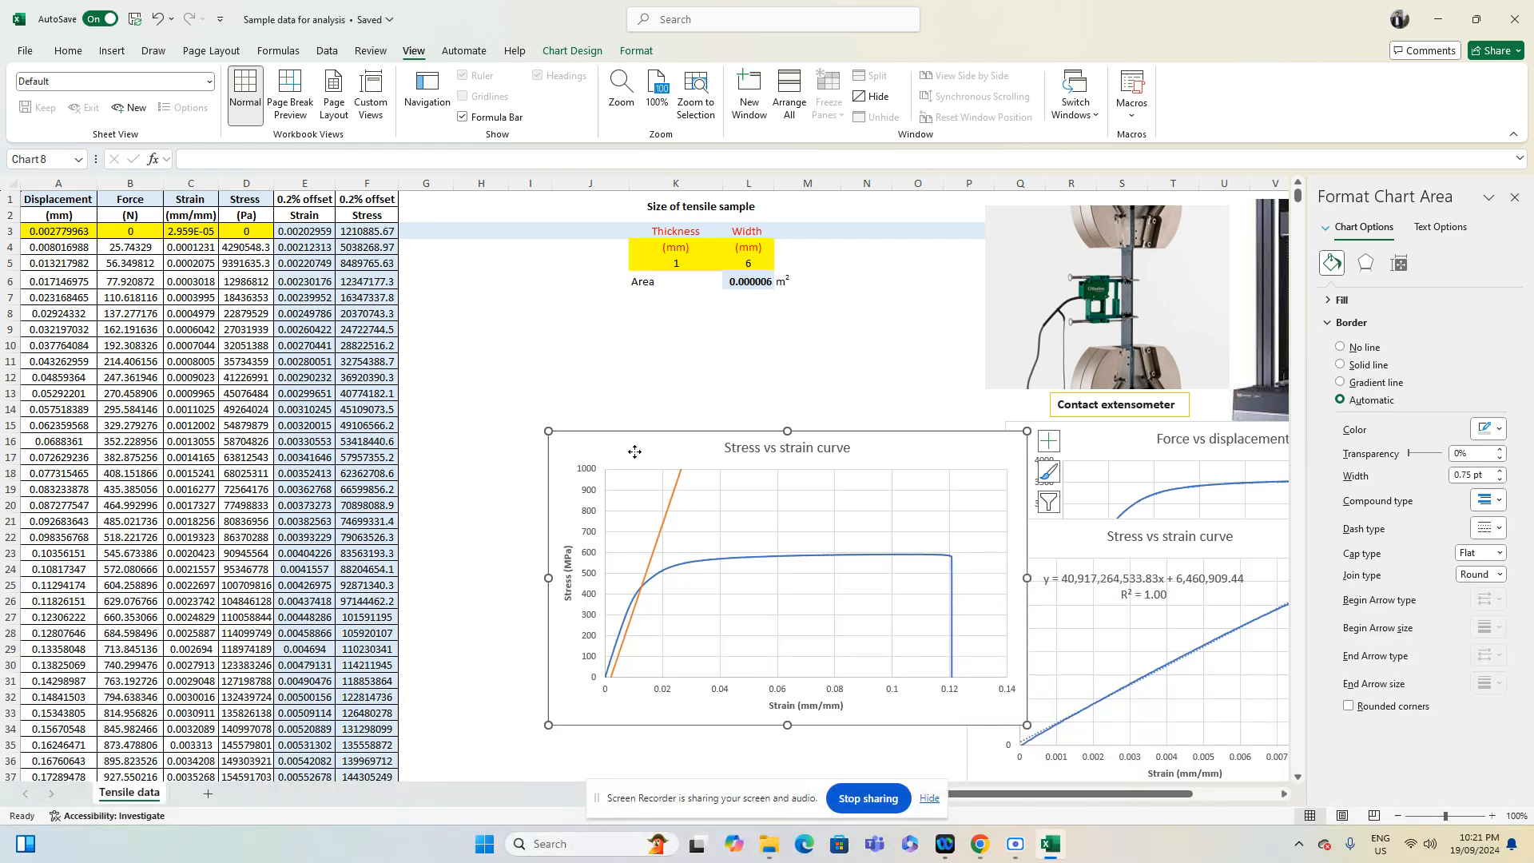
left_click_drag(633, 449, 864, 605)
Enter the formula =MAX(C3:C750) in the % Elongation value cell M21 to get the maximum strain
left_click(797, 521)
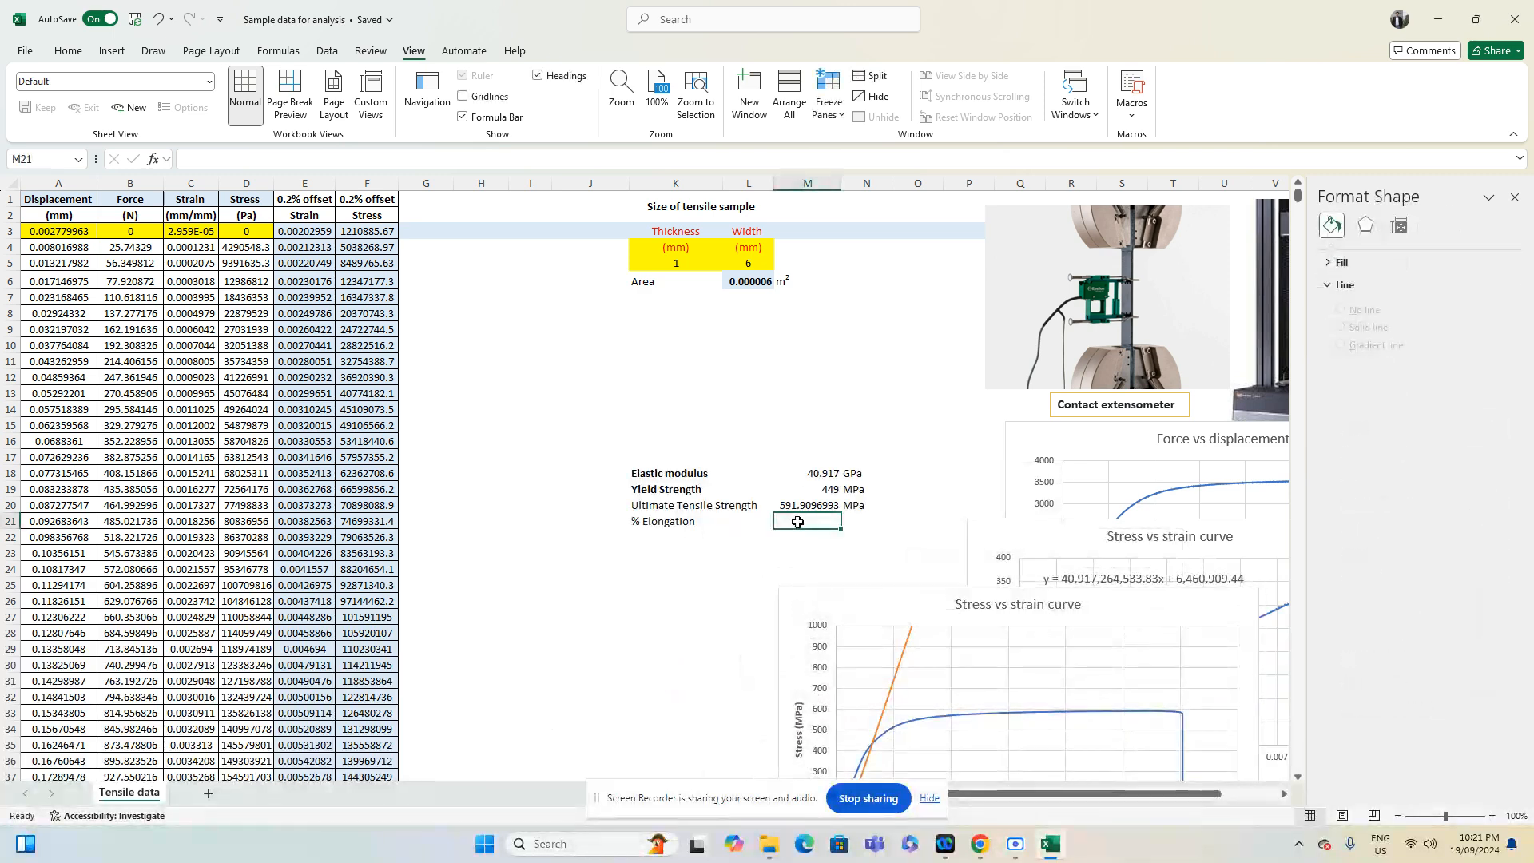
type("=max")
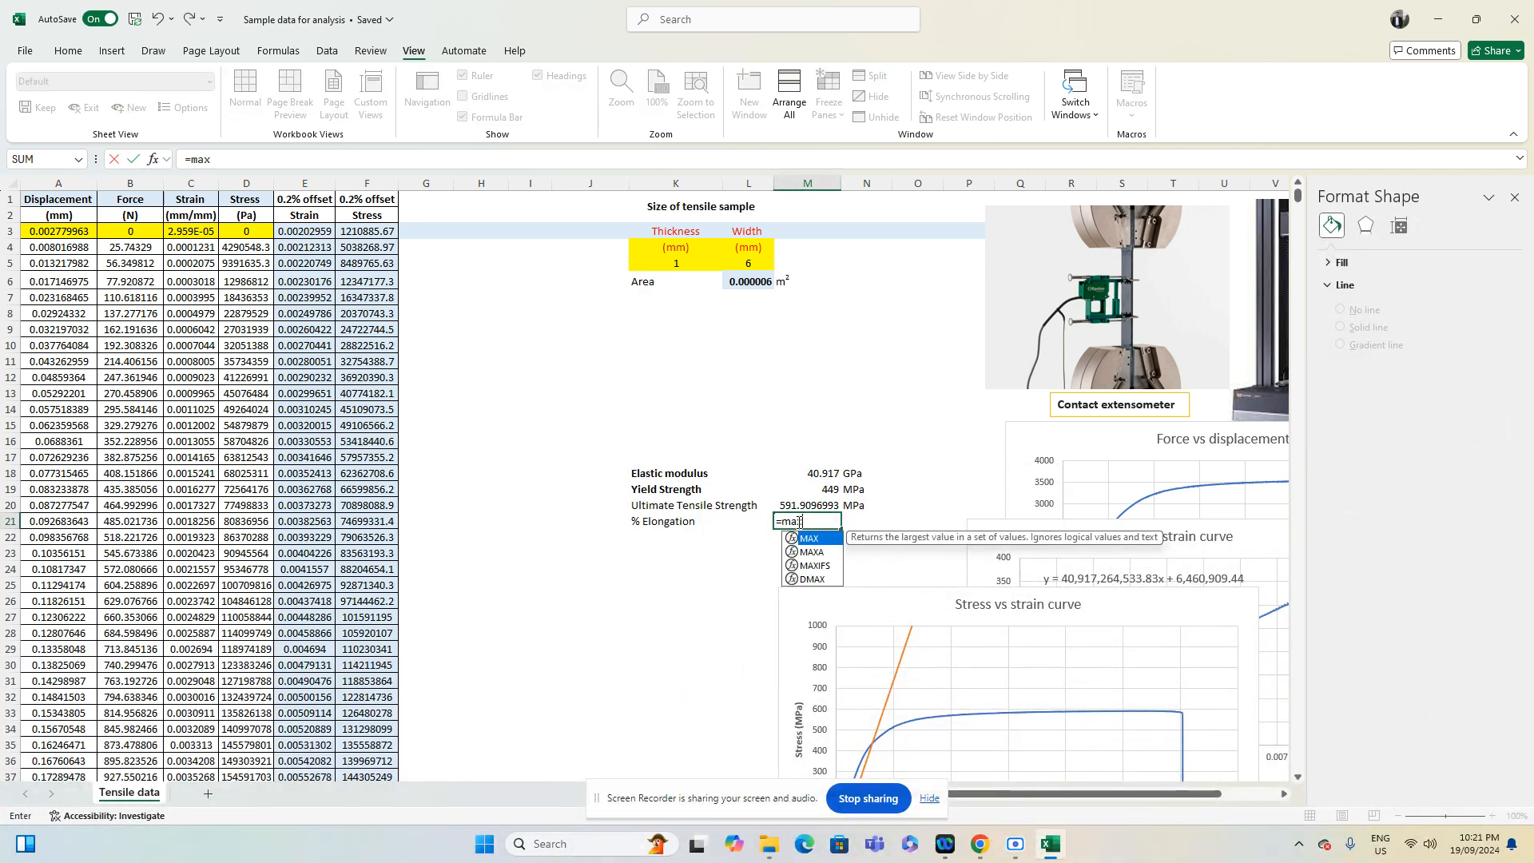
double_click(809, 540)
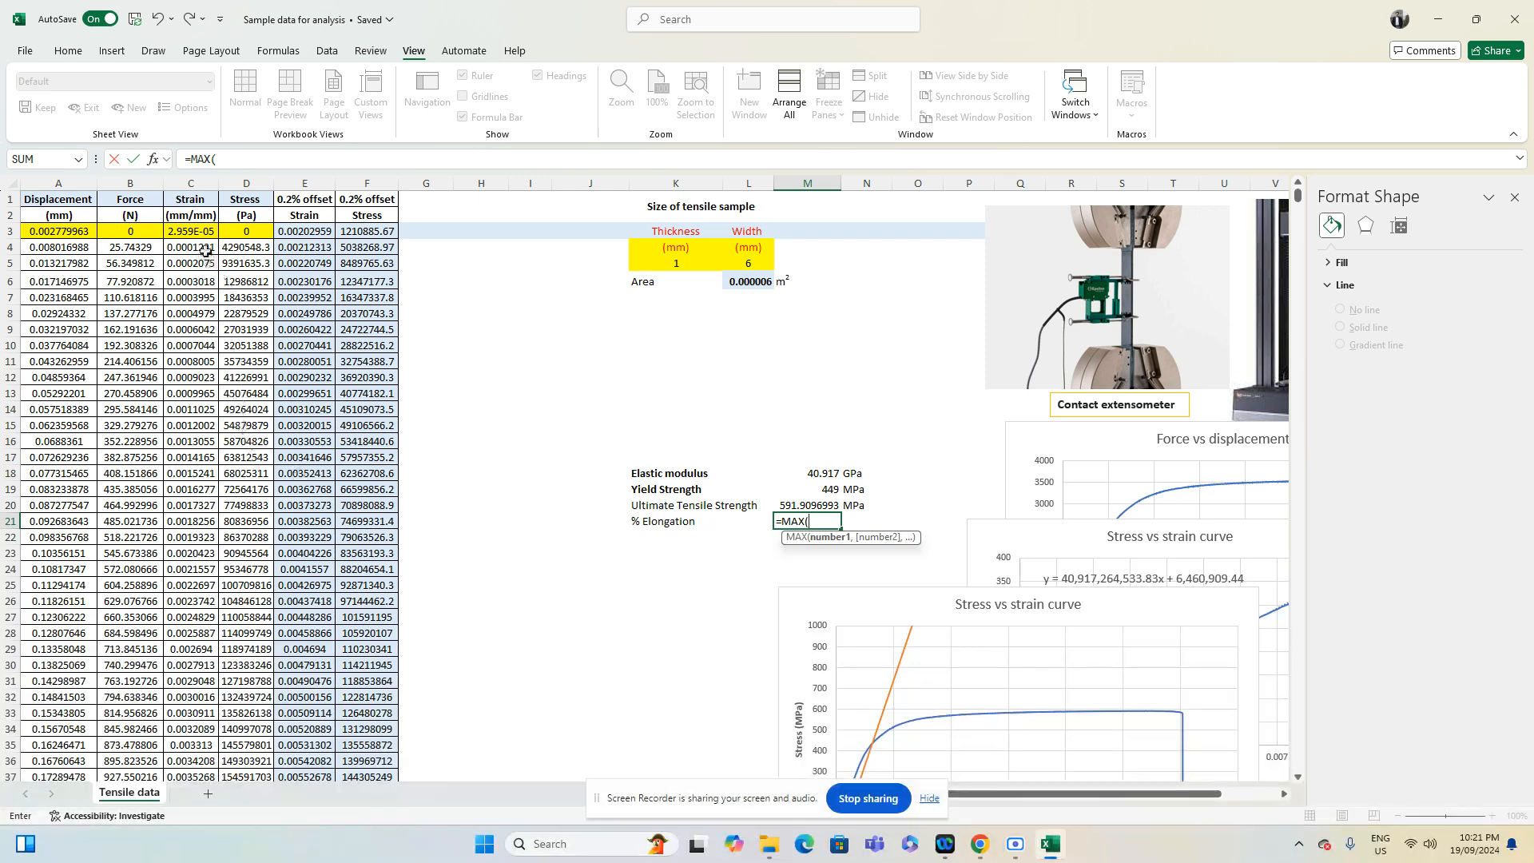
left_click_drag(195, 231, 193, 409)
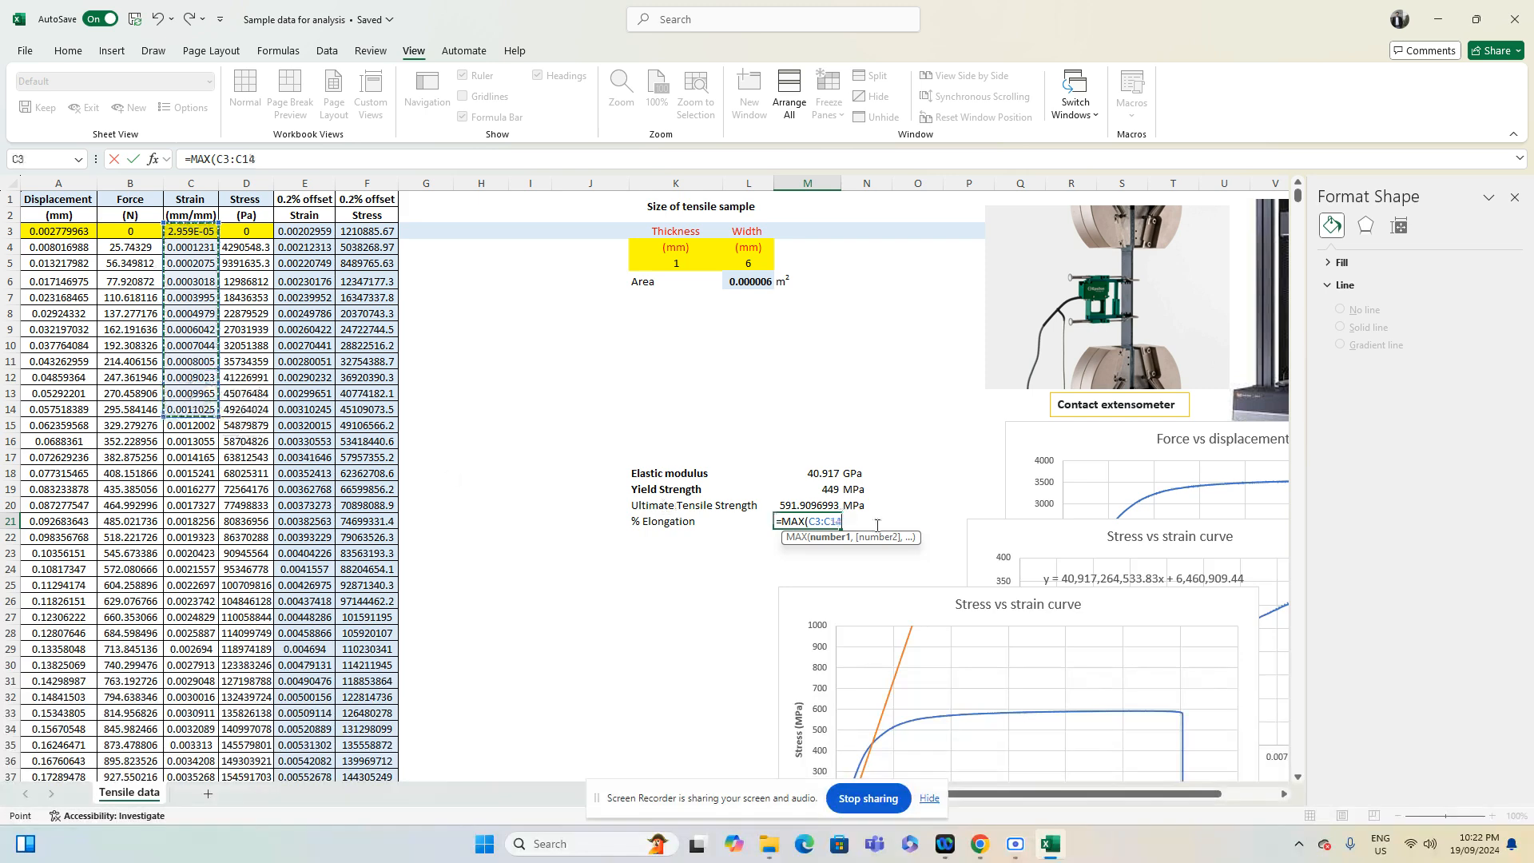
key("BackSpace")
key("BackSpace")
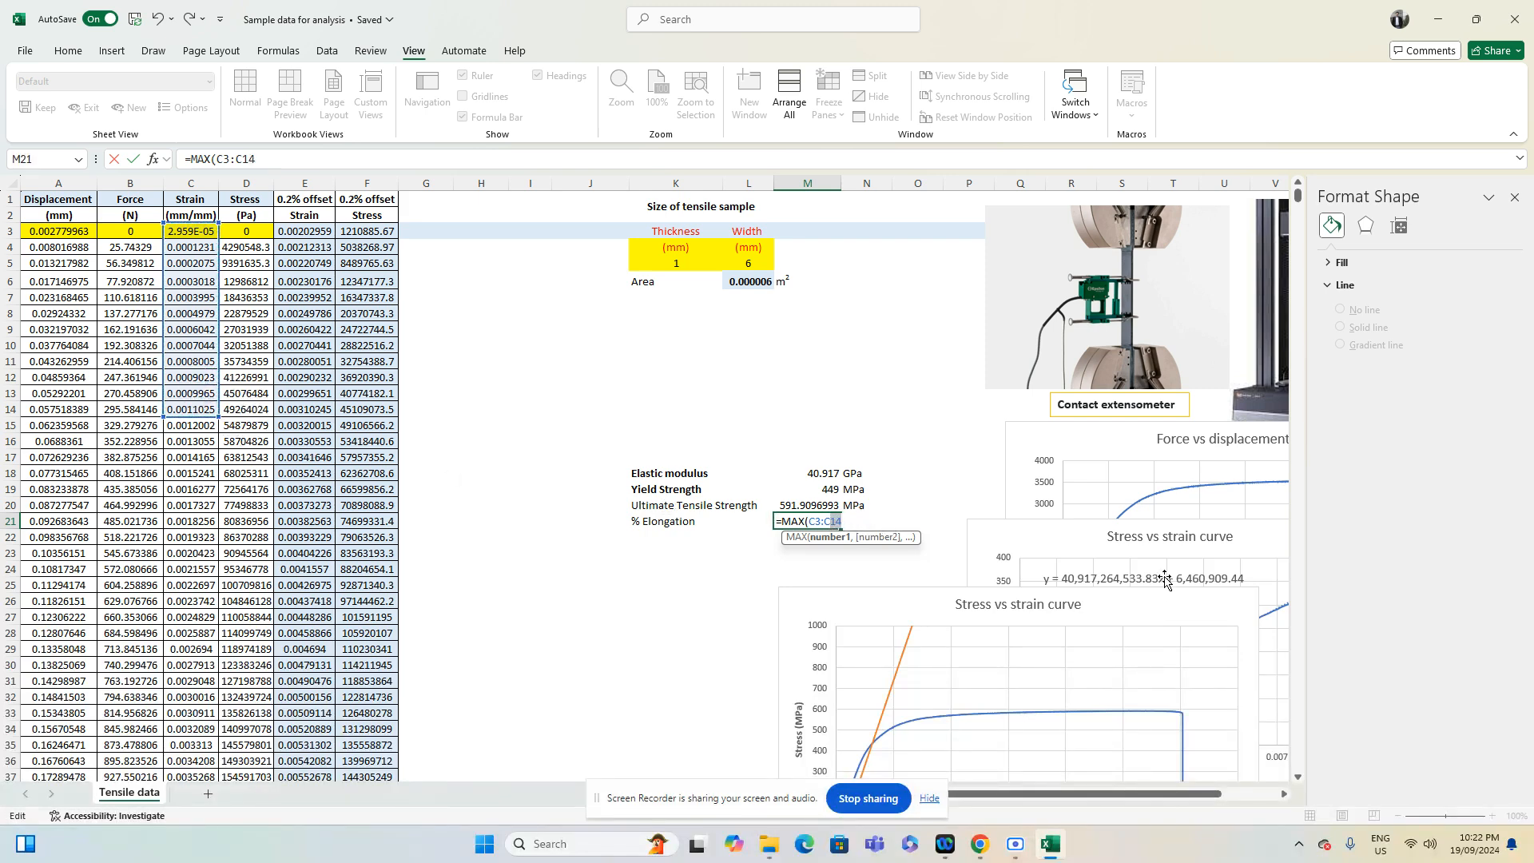
type("750")
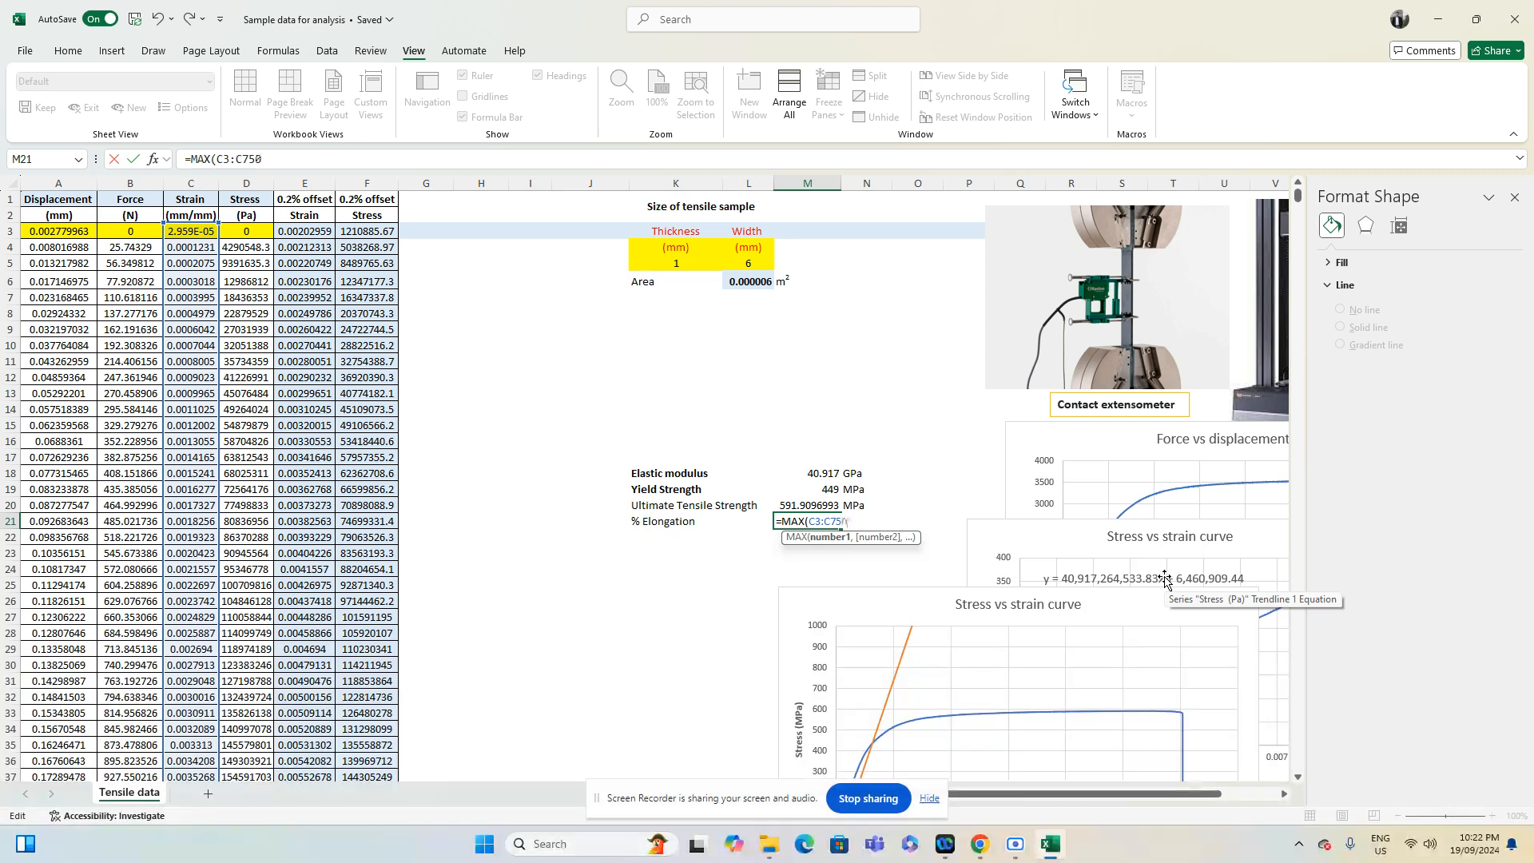
type(")")
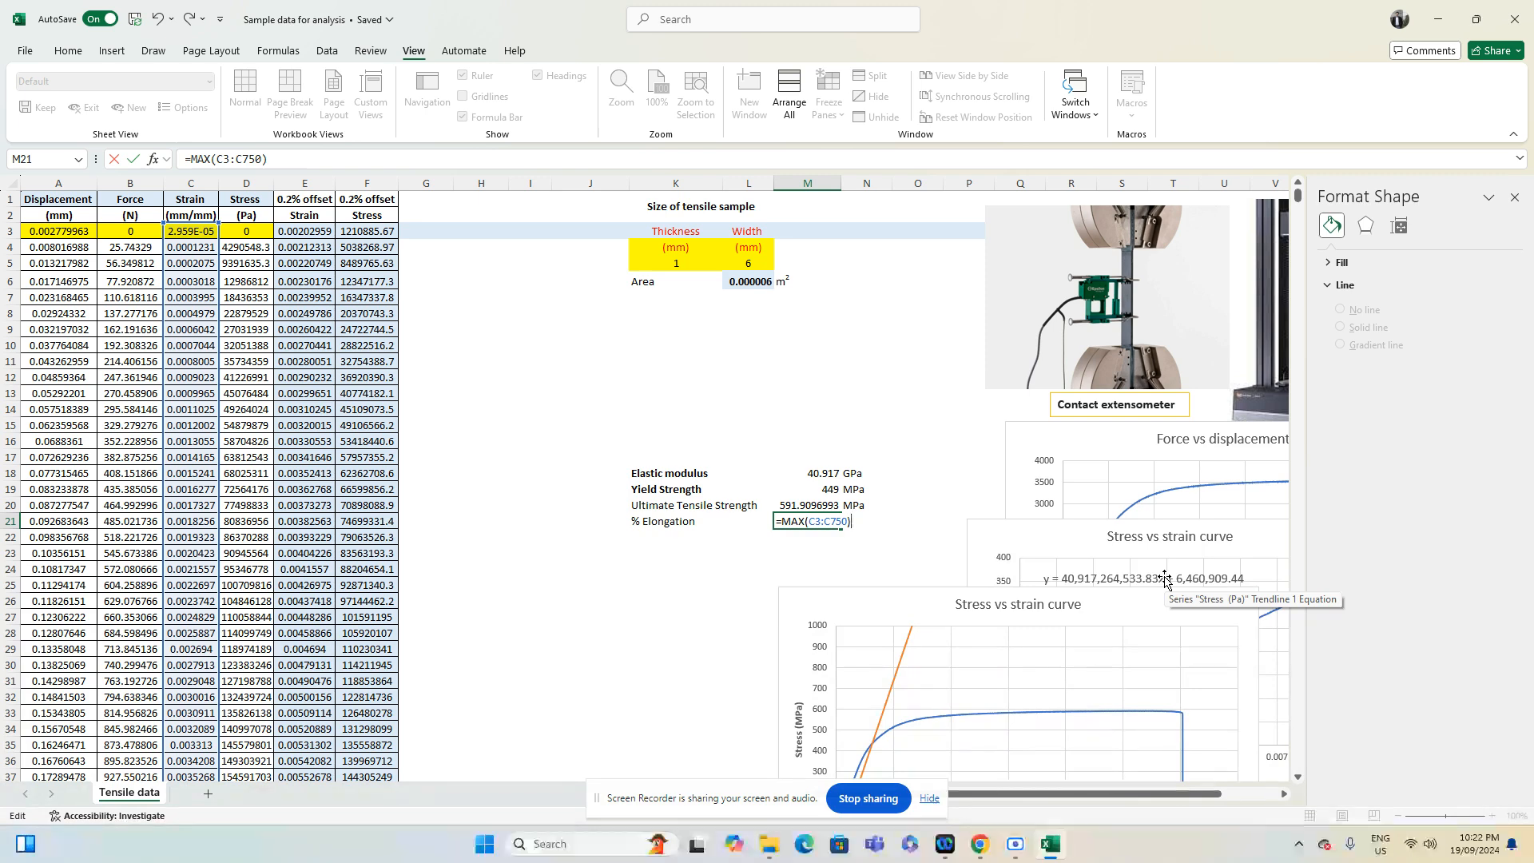
key("Return")
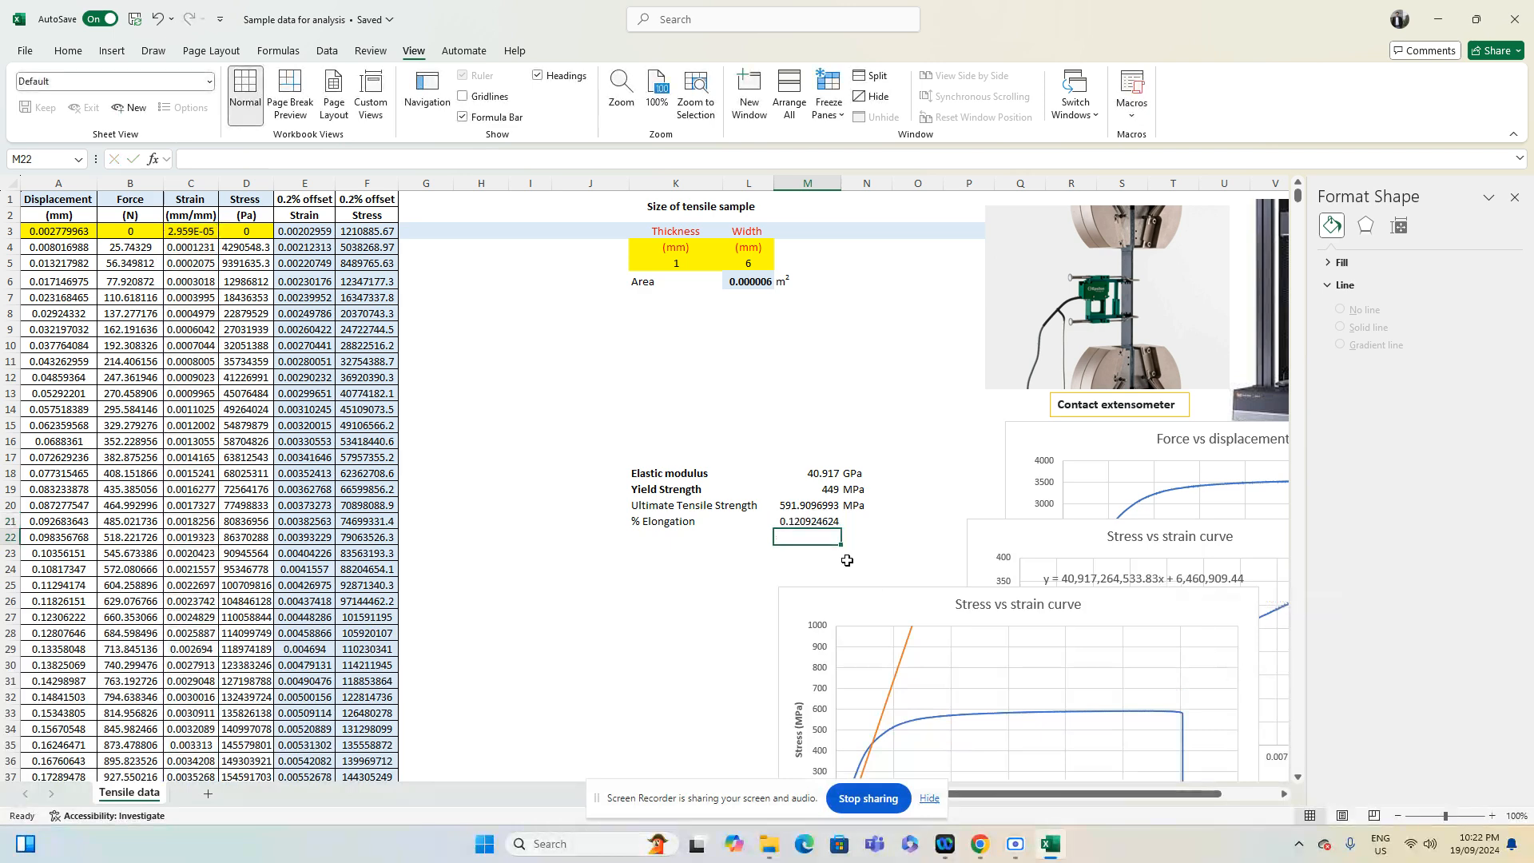
Convert the elongation in M21 to a percentage by multiplying its formula by 100
left_click(827, 523)
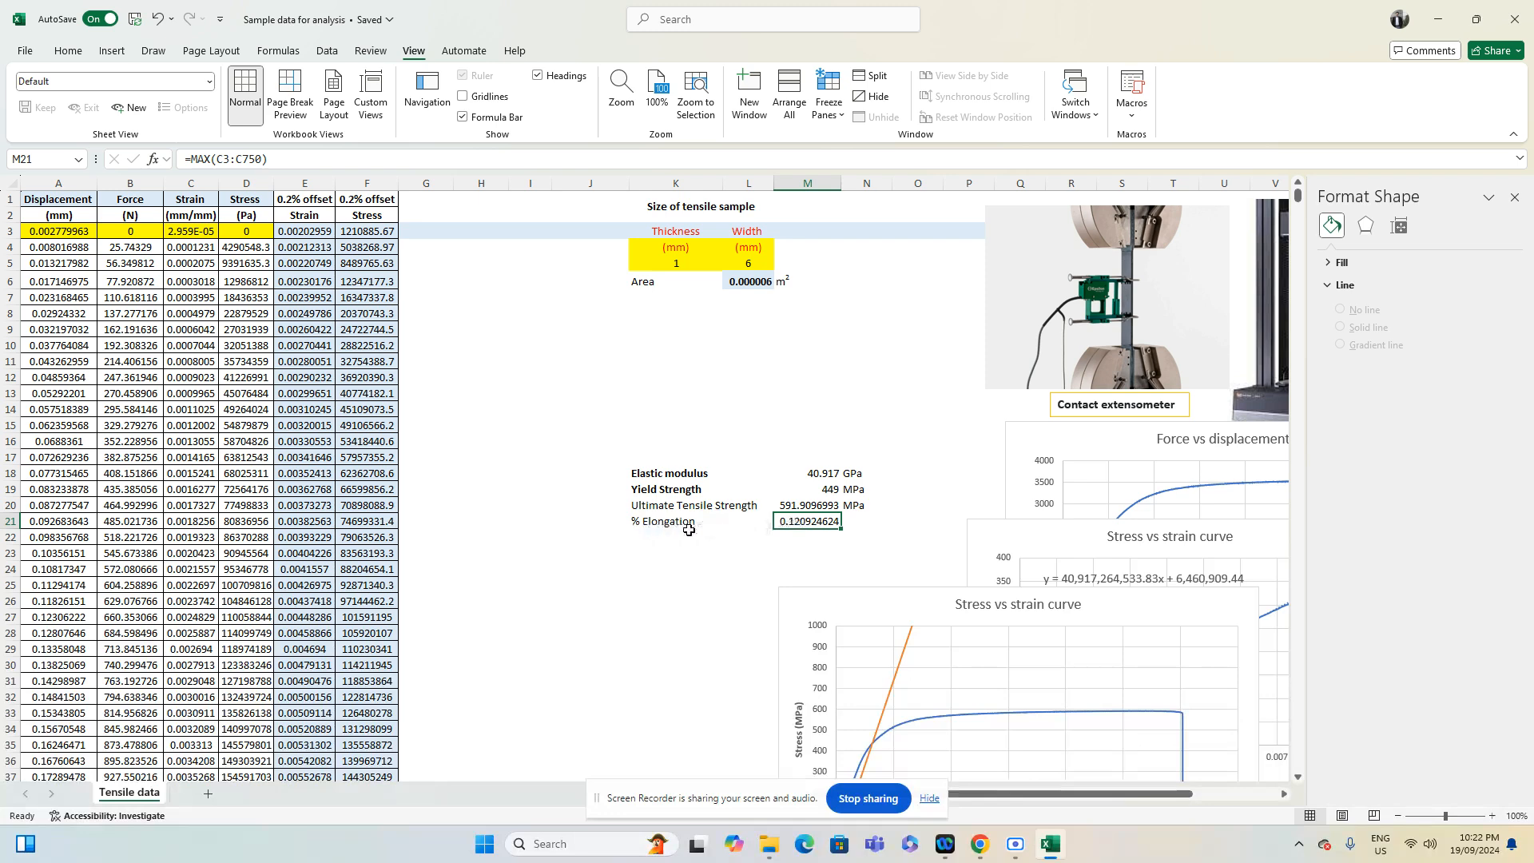
left_click(276, 160)
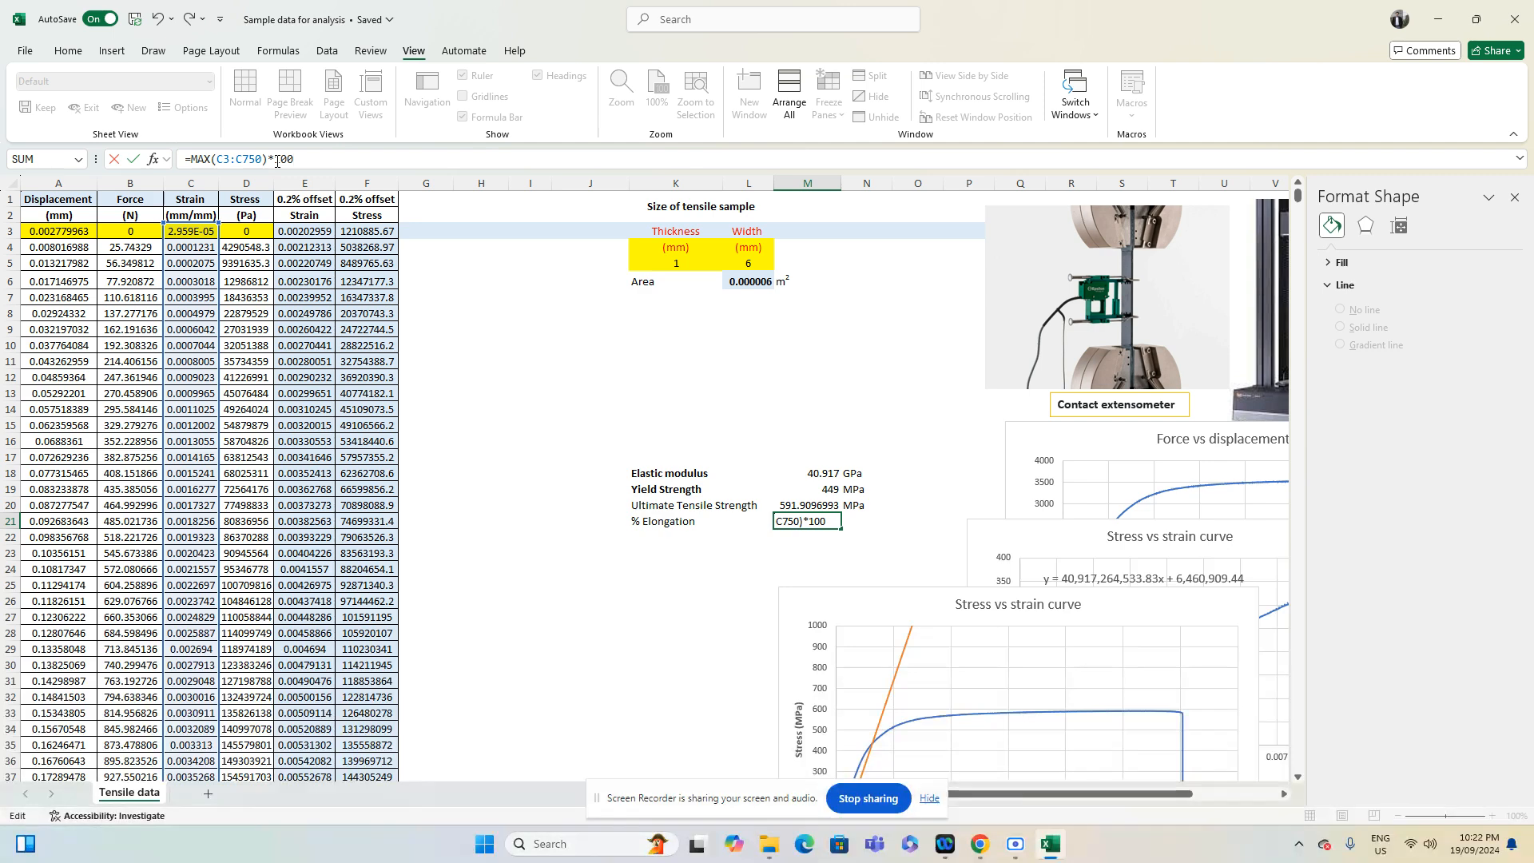
key("Return")
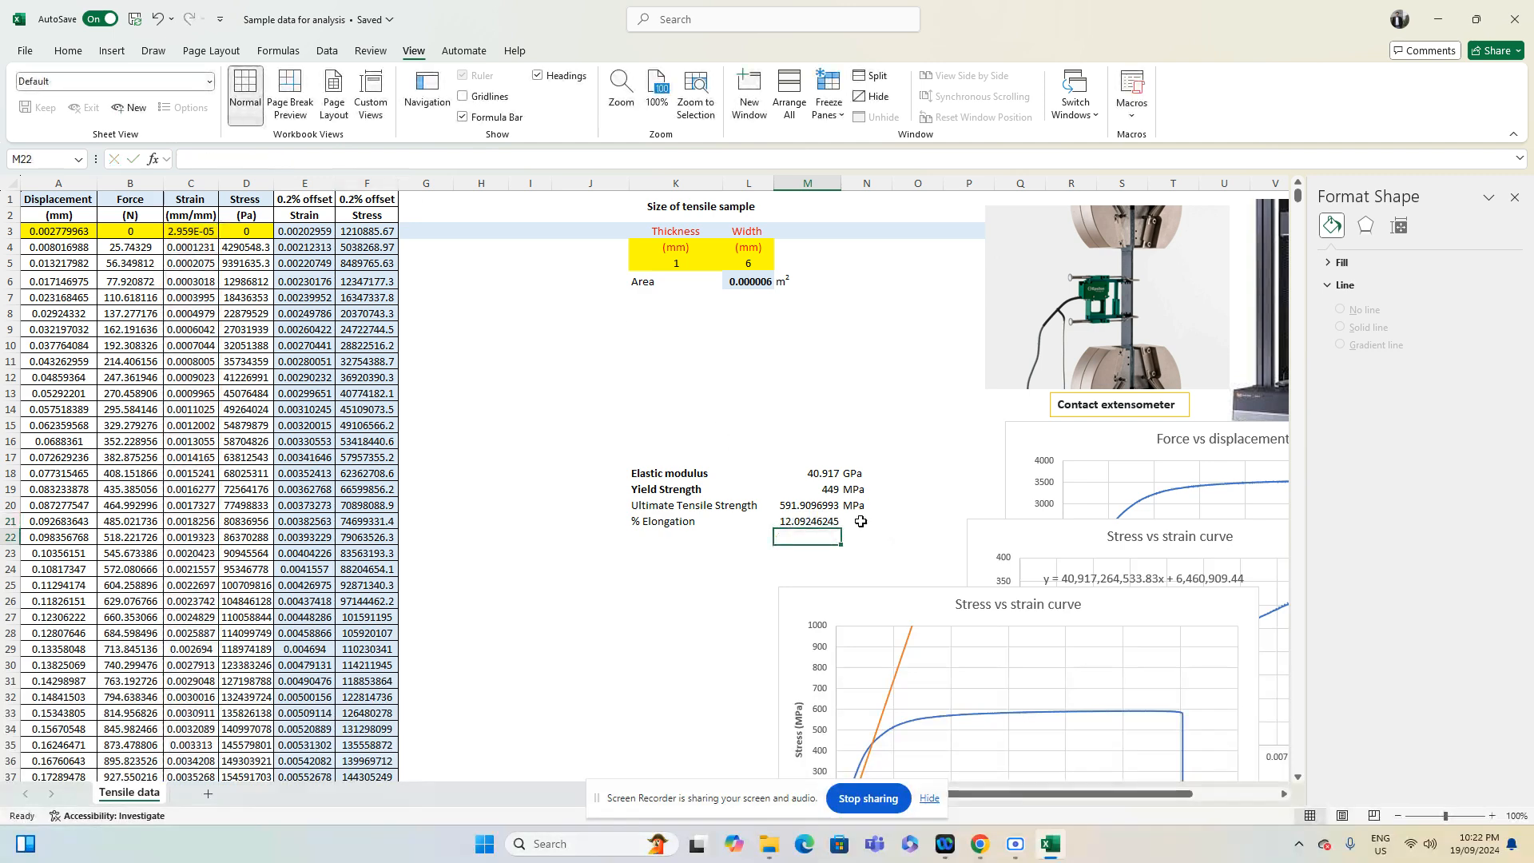
Enter the unit % for the elongation value in N21
left_click(860, 521)
type("%")
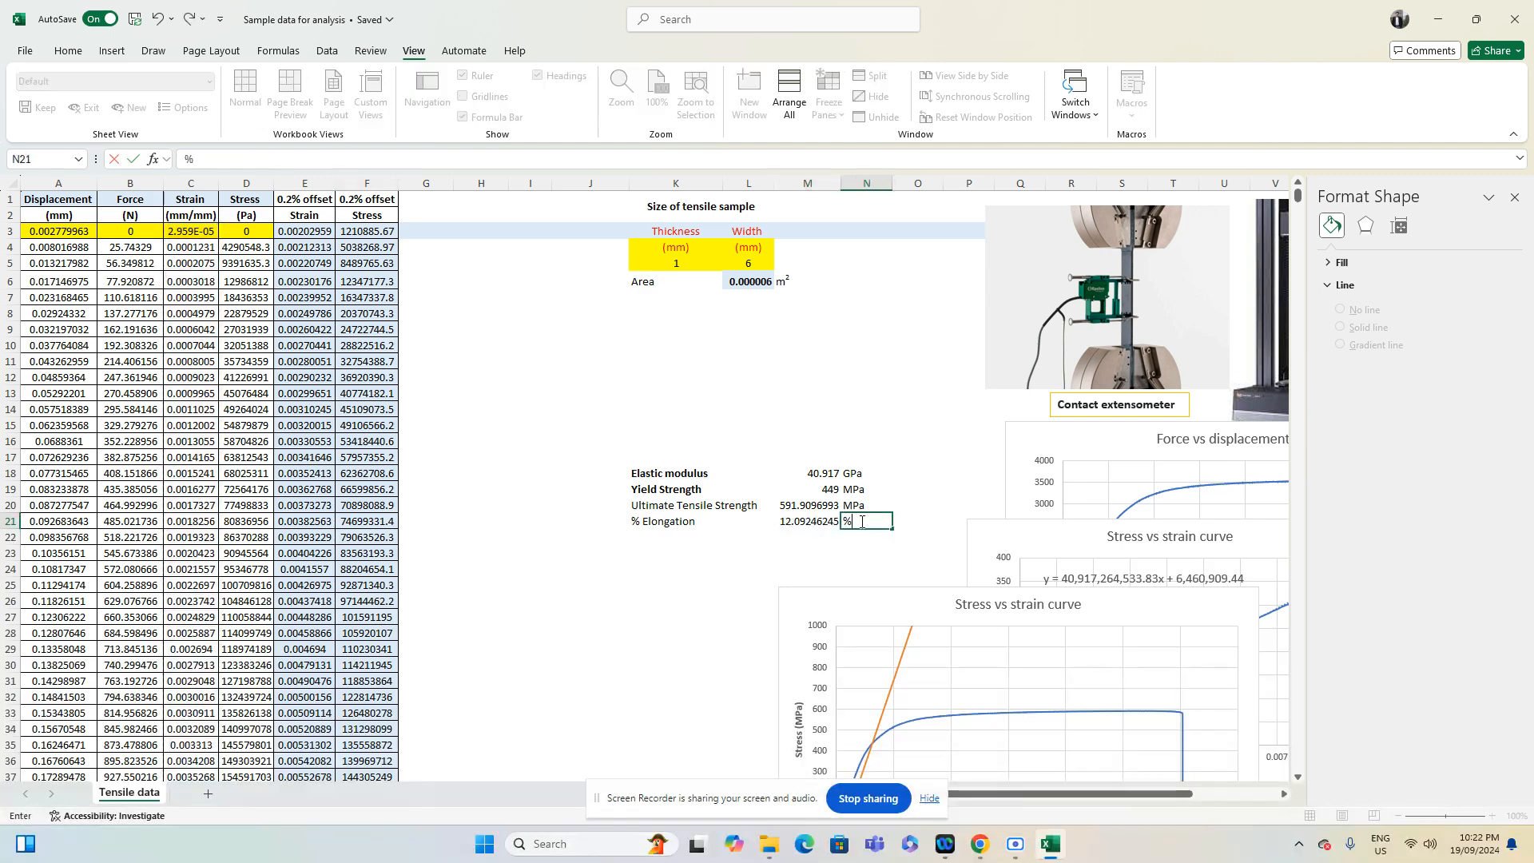
left_click(592, 614)
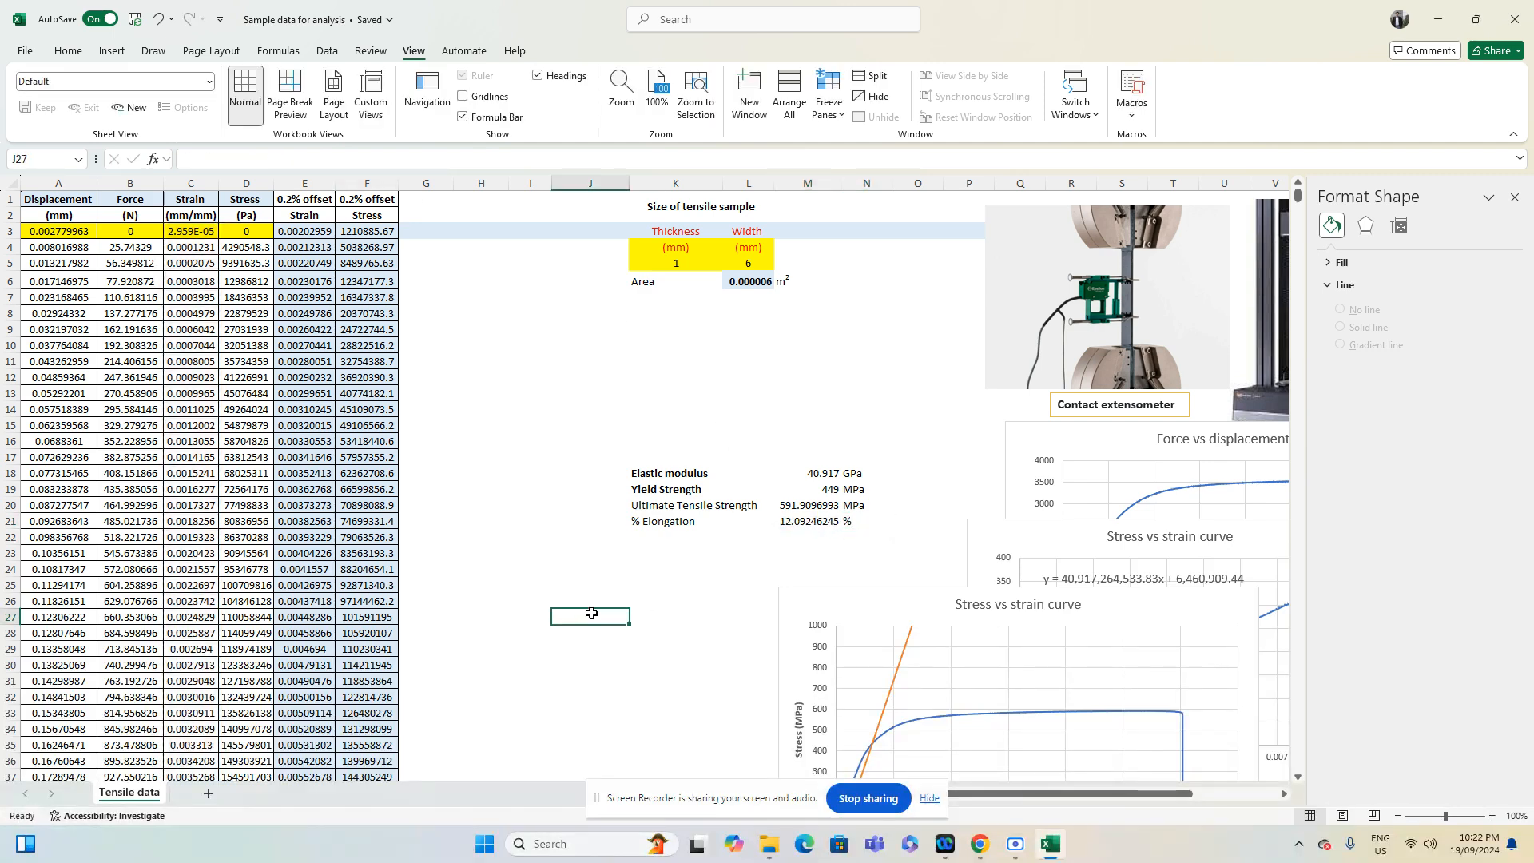
Make the Ultimate Tensile Strength and % Elongation labels in K20:K21 bold
left_click(658, 508)
left_click_drag(658, 508, 660, 521)
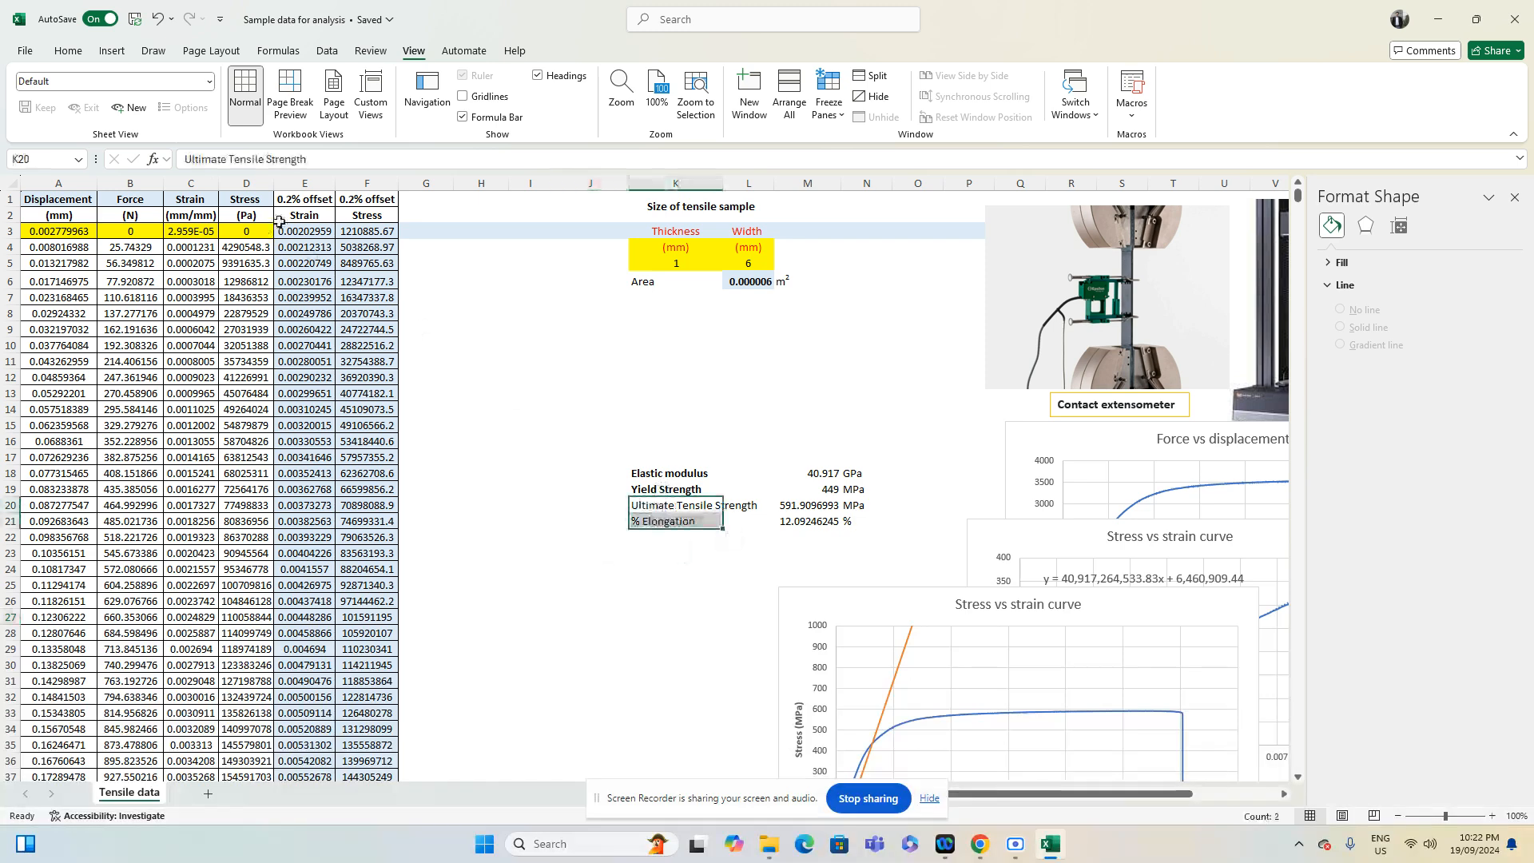
left_click(68, 50)
left_click(162, 106)
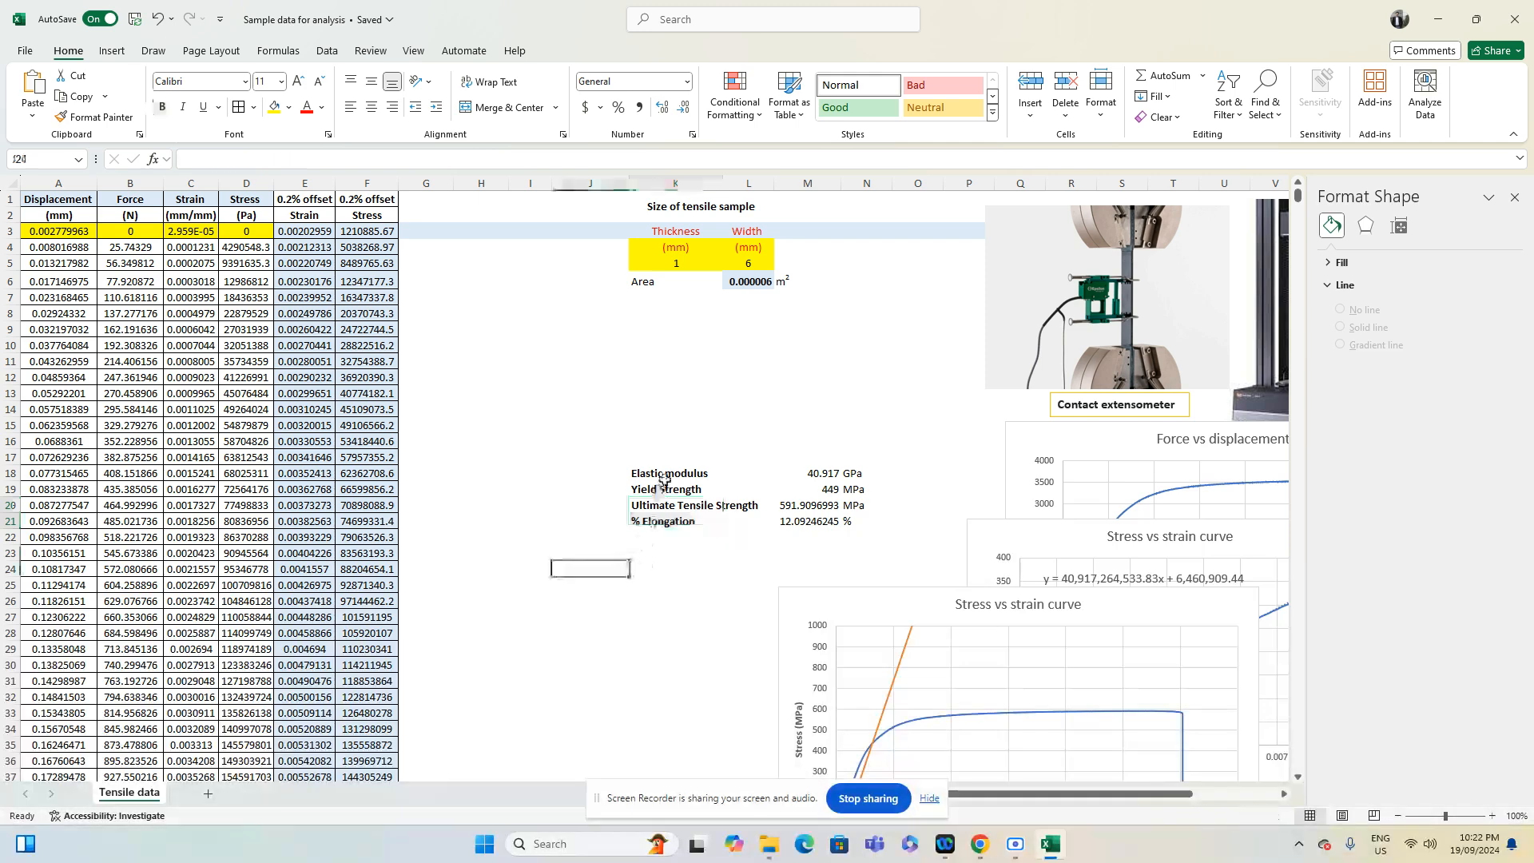
left_click(621, 569)
Shade the properties list K18:N21, with its labels, values and units, in a light green fill
left_click_drag(656, 479, 842, 521)
left_click(738, 545)
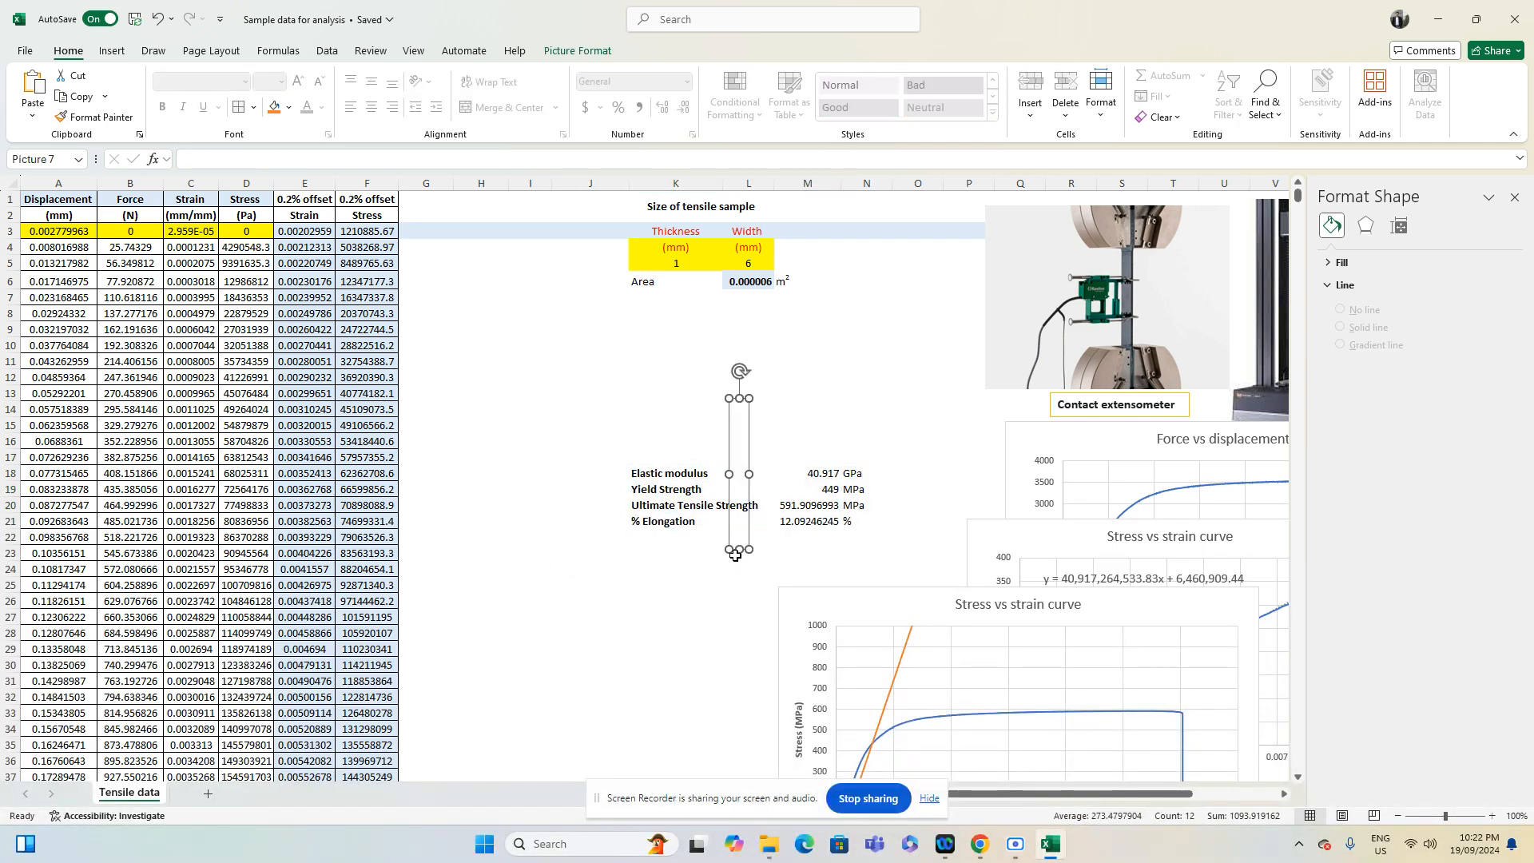
left_click_drag(651, 475, 879, 519)
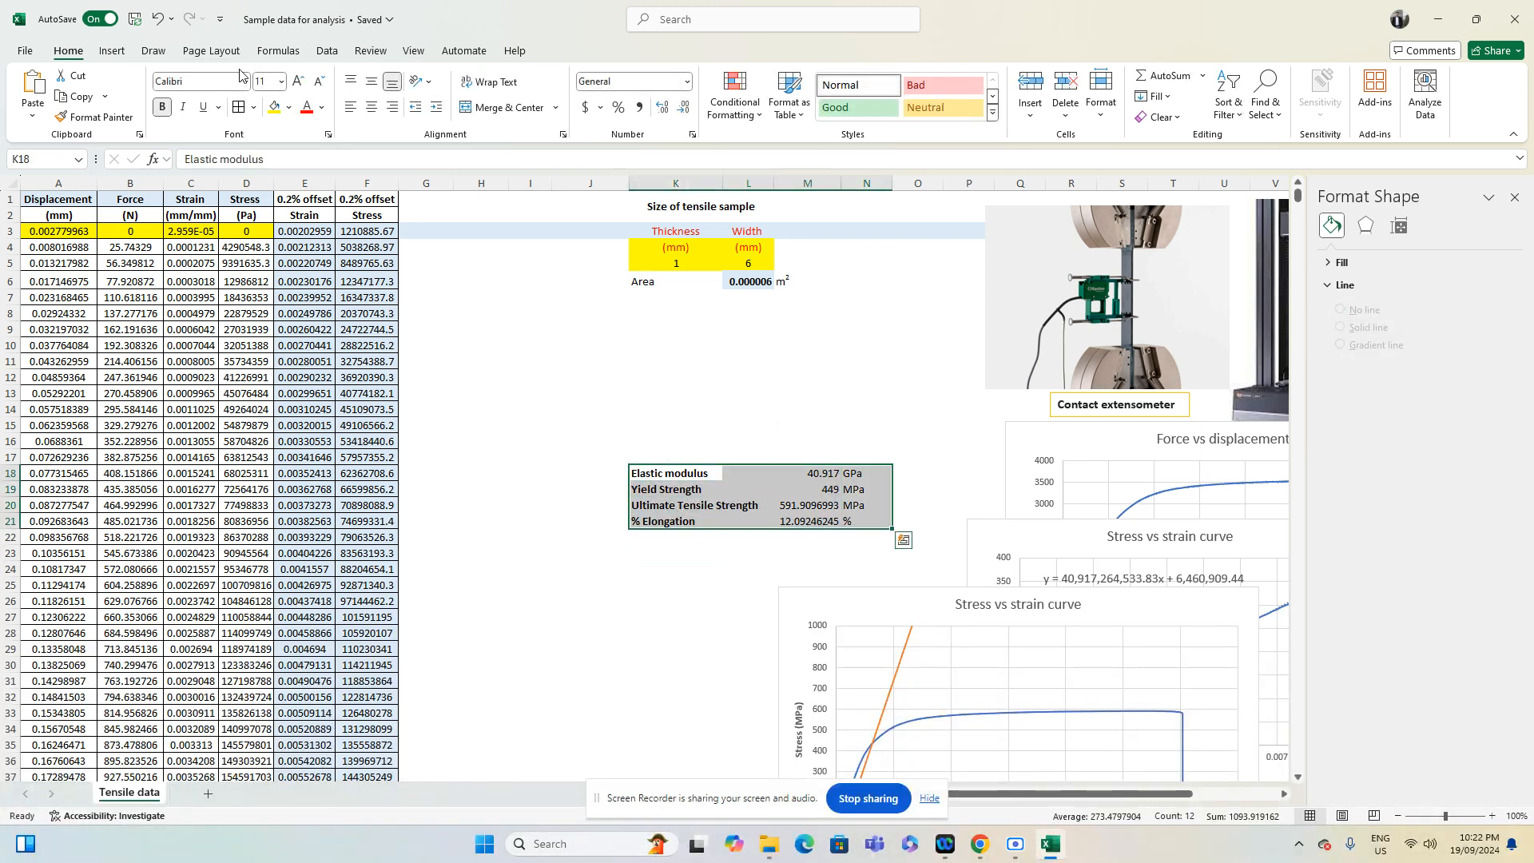
left_click(290, 108)
left_click(394, 190)
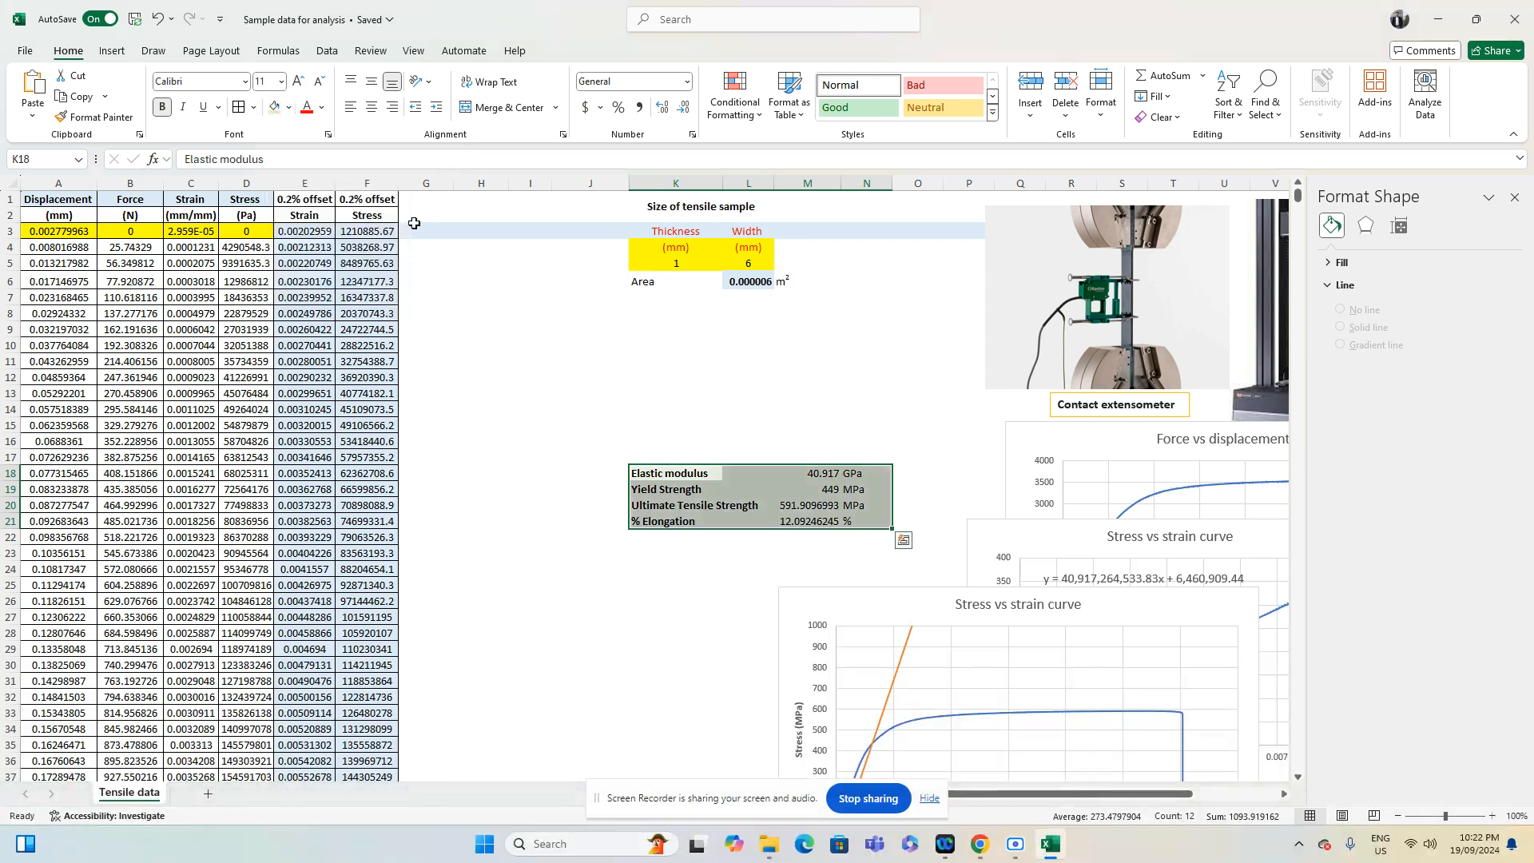
left_click(557, 528)
left_click(671, 616)
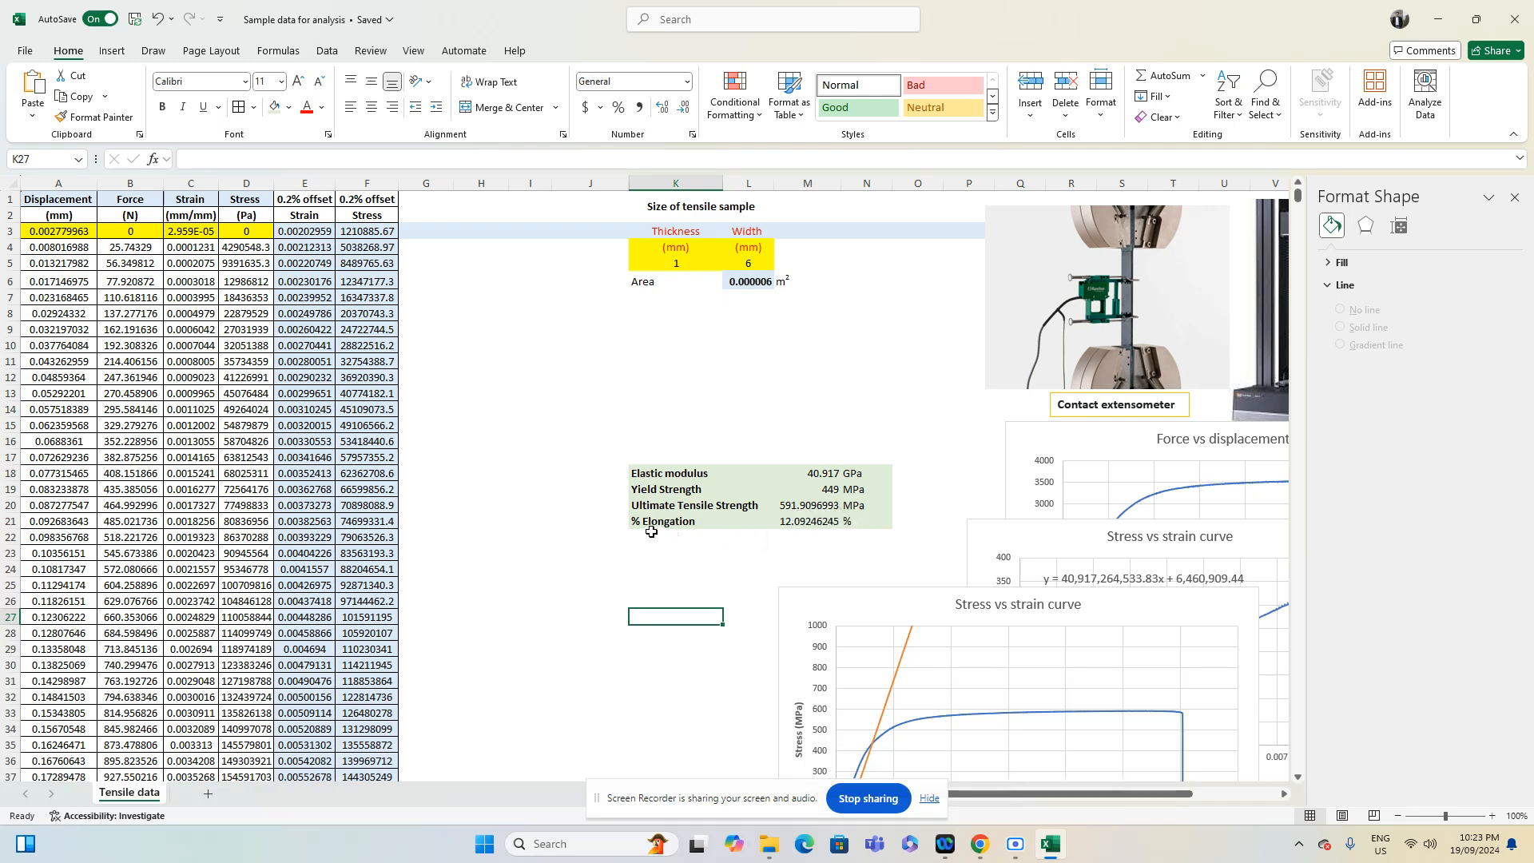
Close the formatting pane and move the full stress-strain chart clear of the properties list, over the lower part of the test equipment photos
left_click_drag(941, 622, 731, 554)
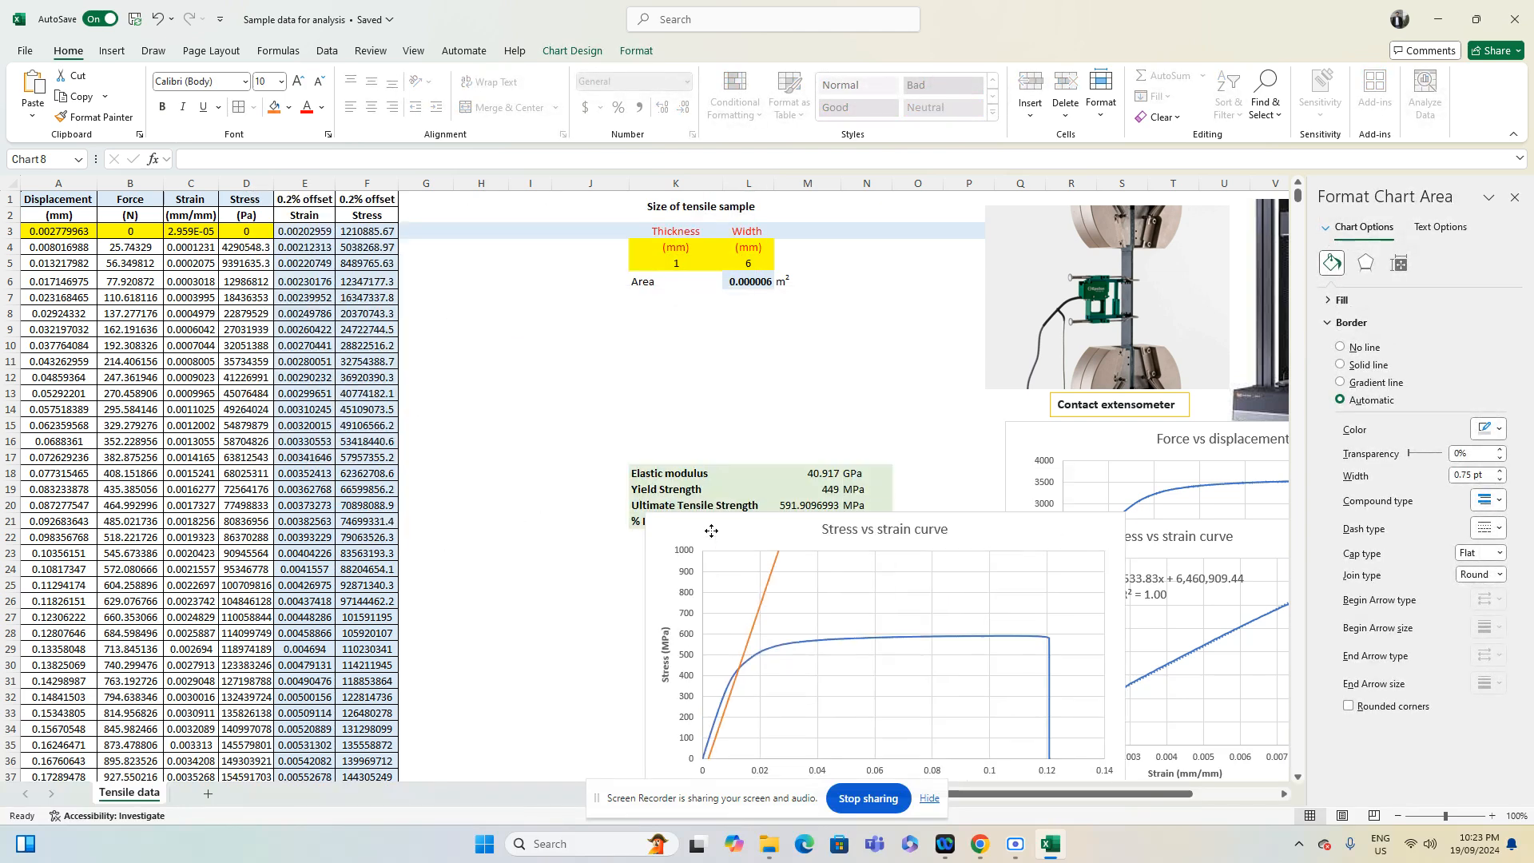
left_click(1515, 197)
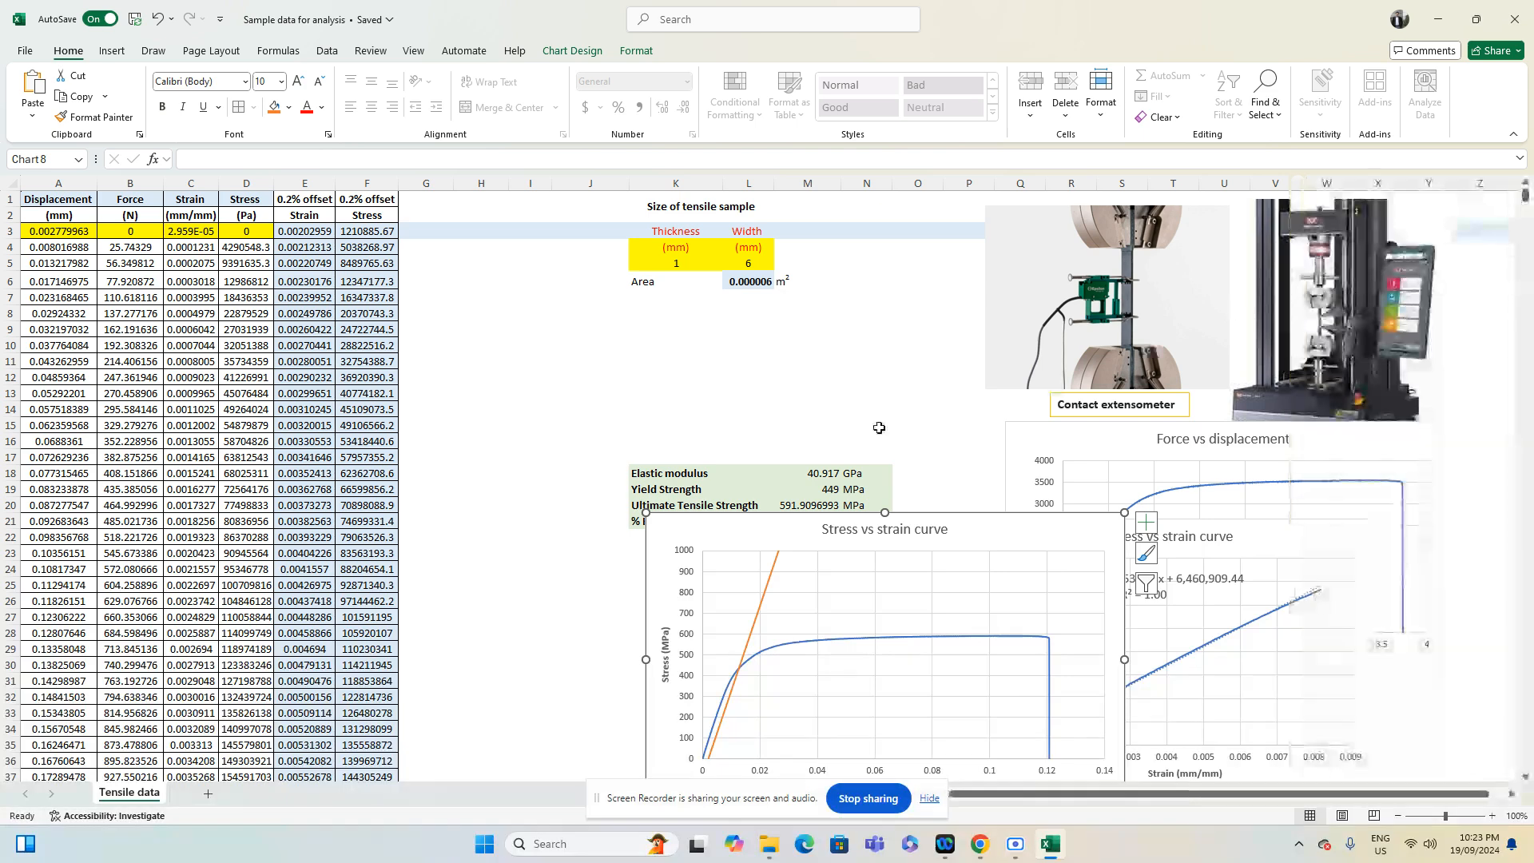
left_click_drag(724, 531, 1012, 387)
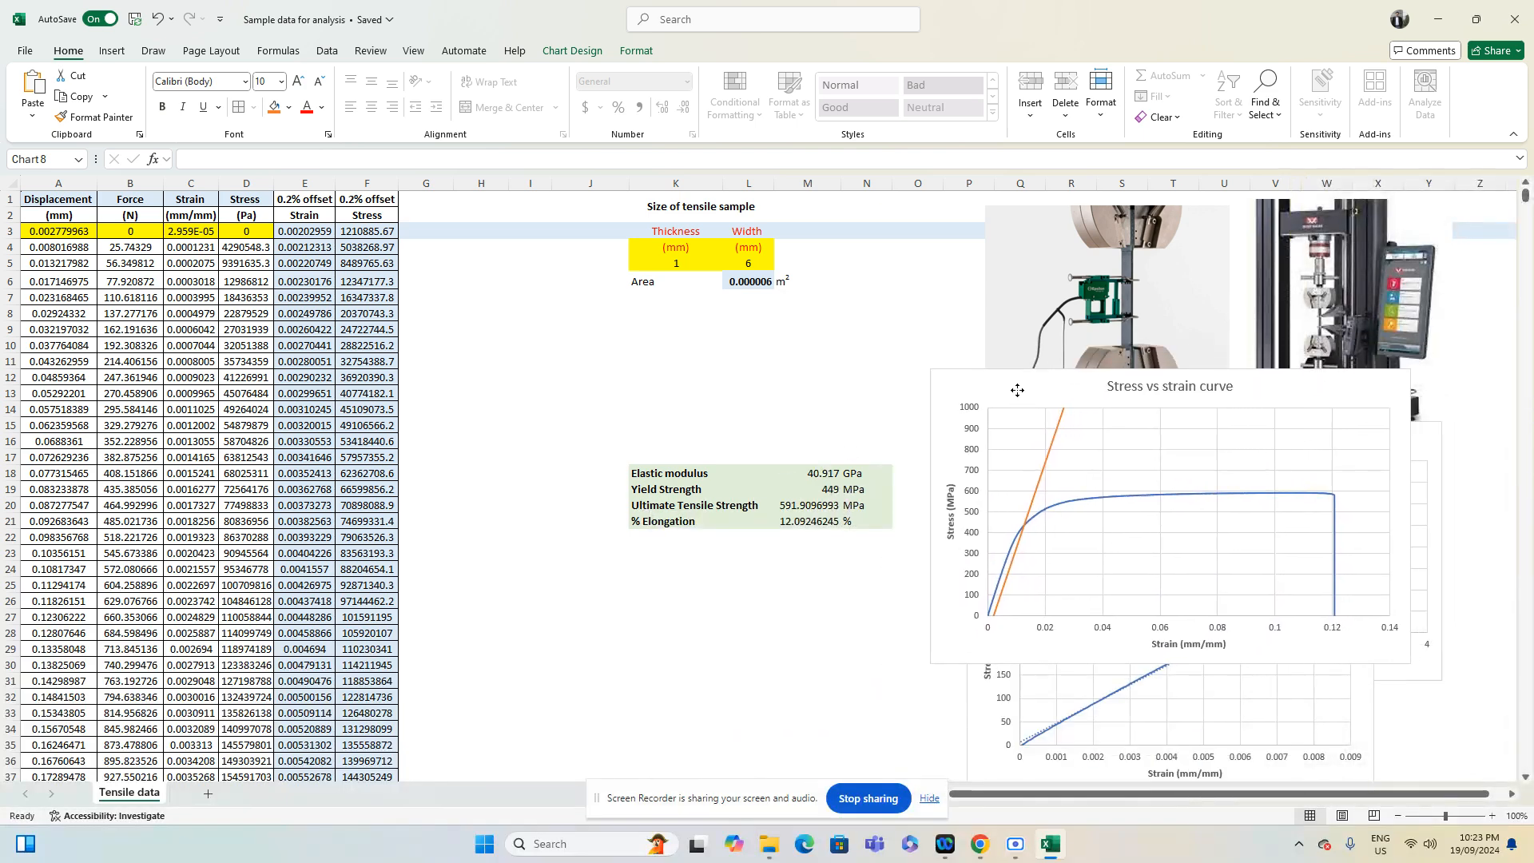